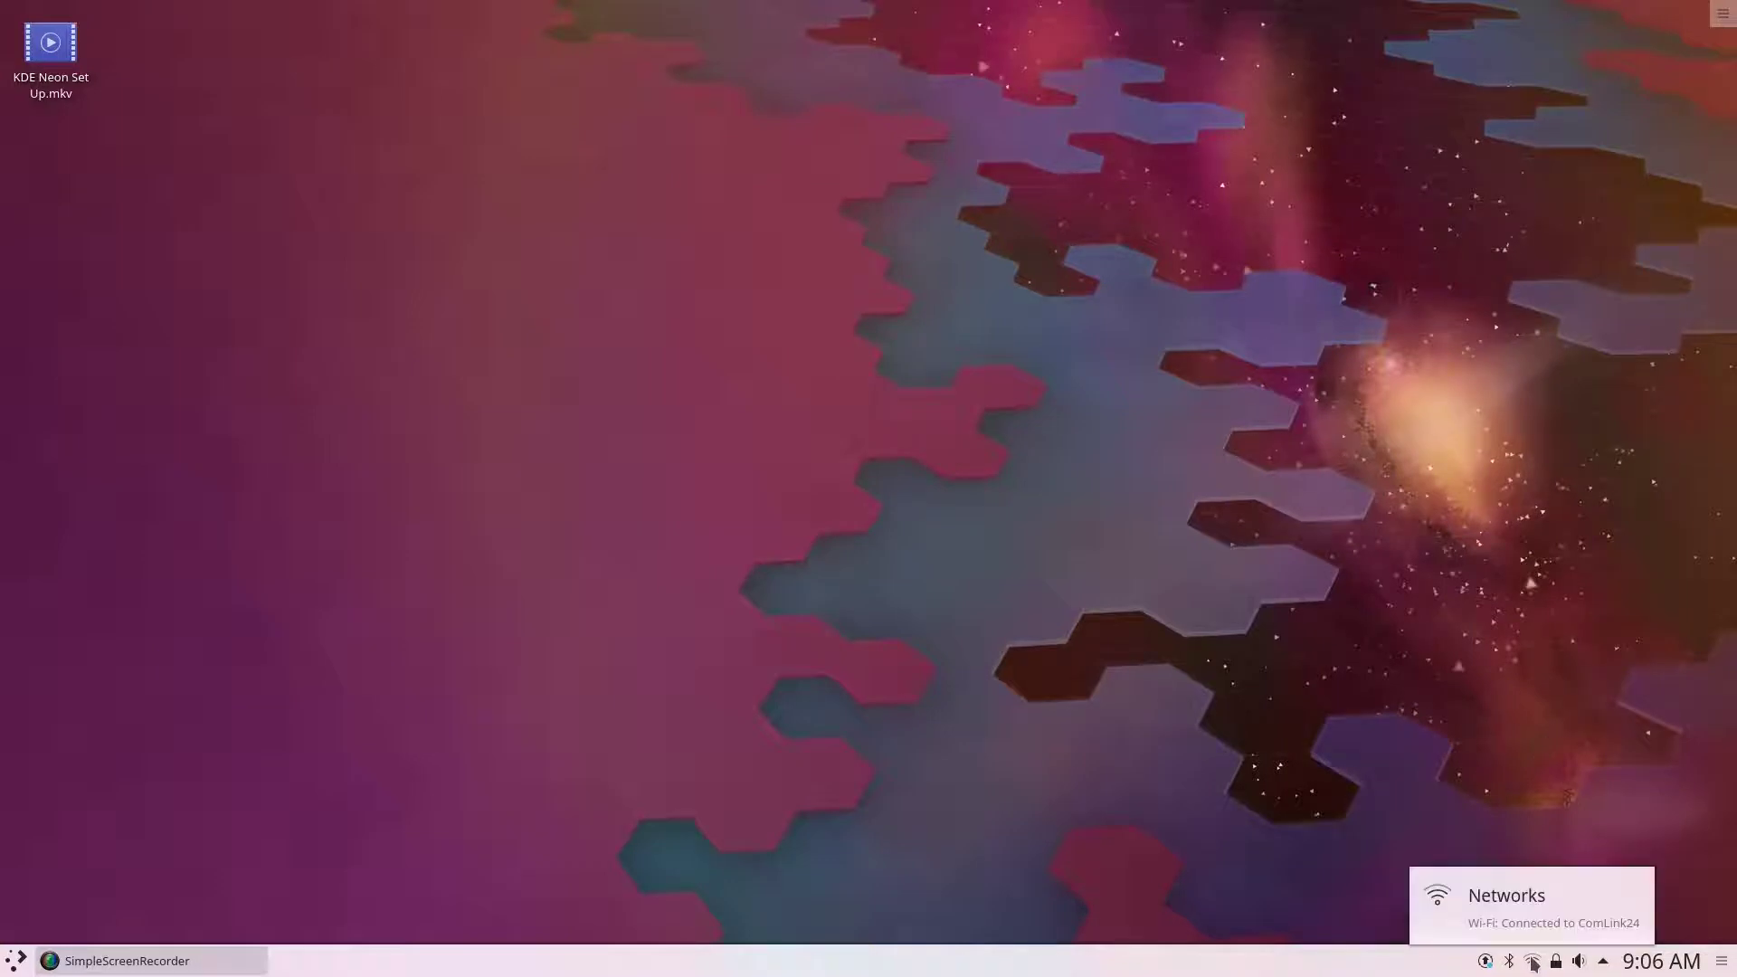
Step: Check the Wi-Fi network list for active and available connections, and close it
{"action": "left_click", "coordinate": [1532, 962]}
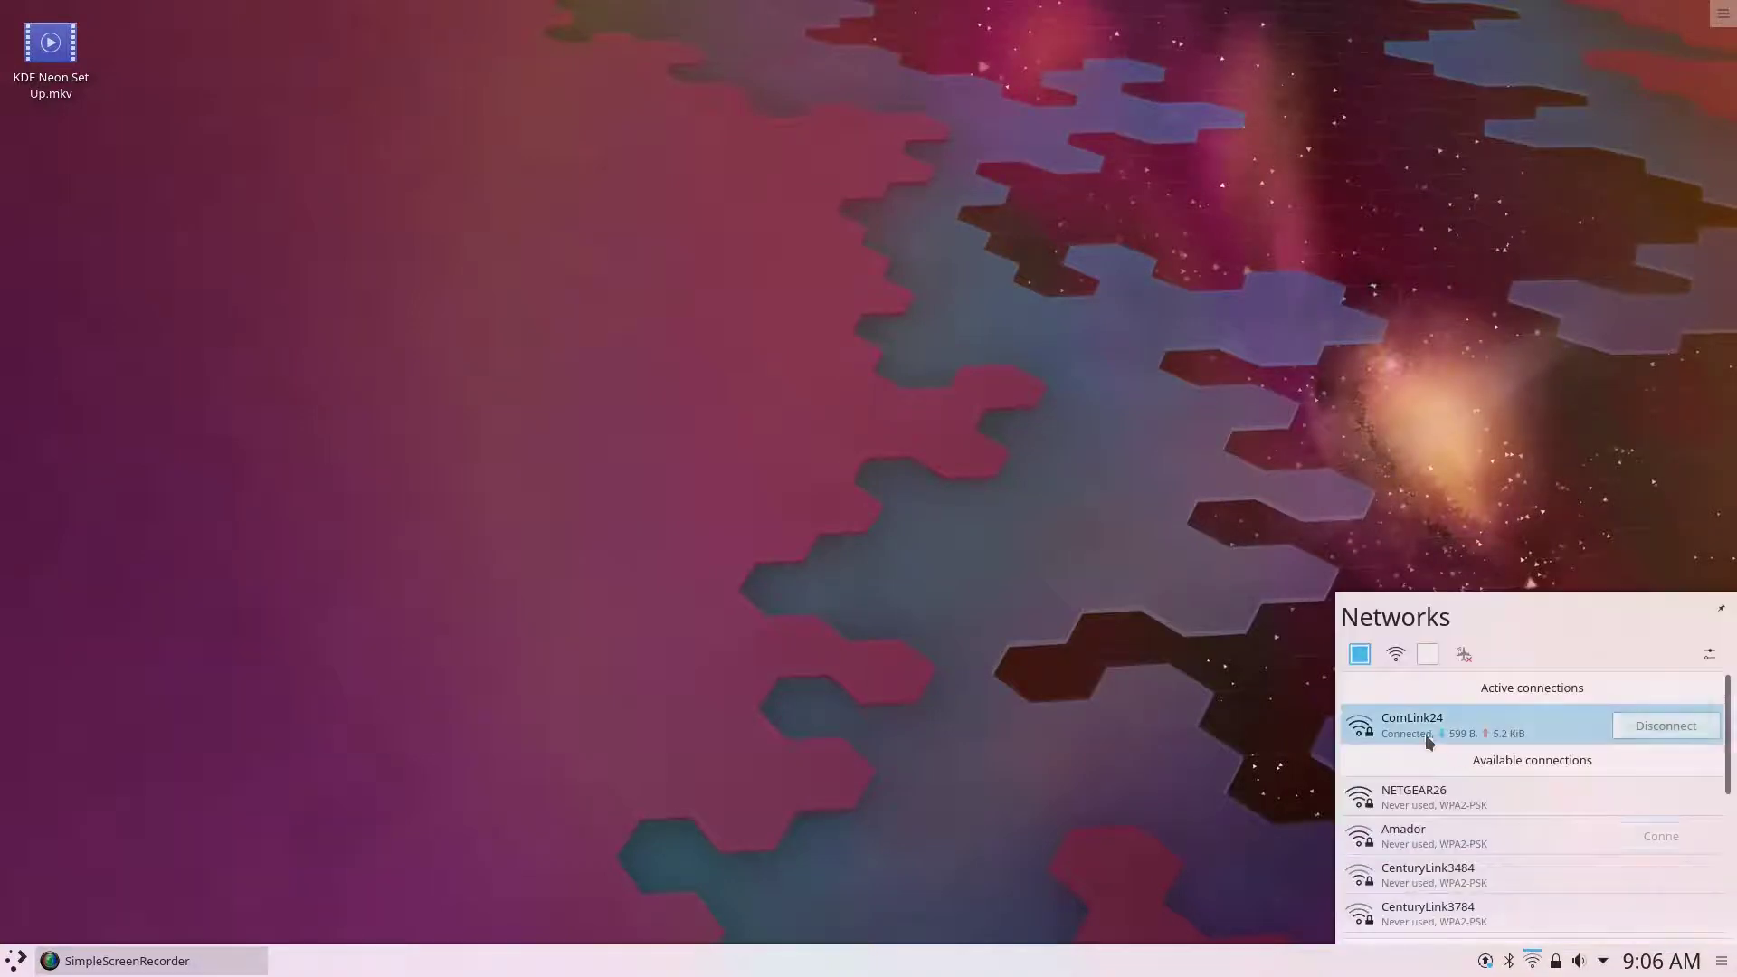
{"action": "left_click", "coordinate": [1139, 684]}
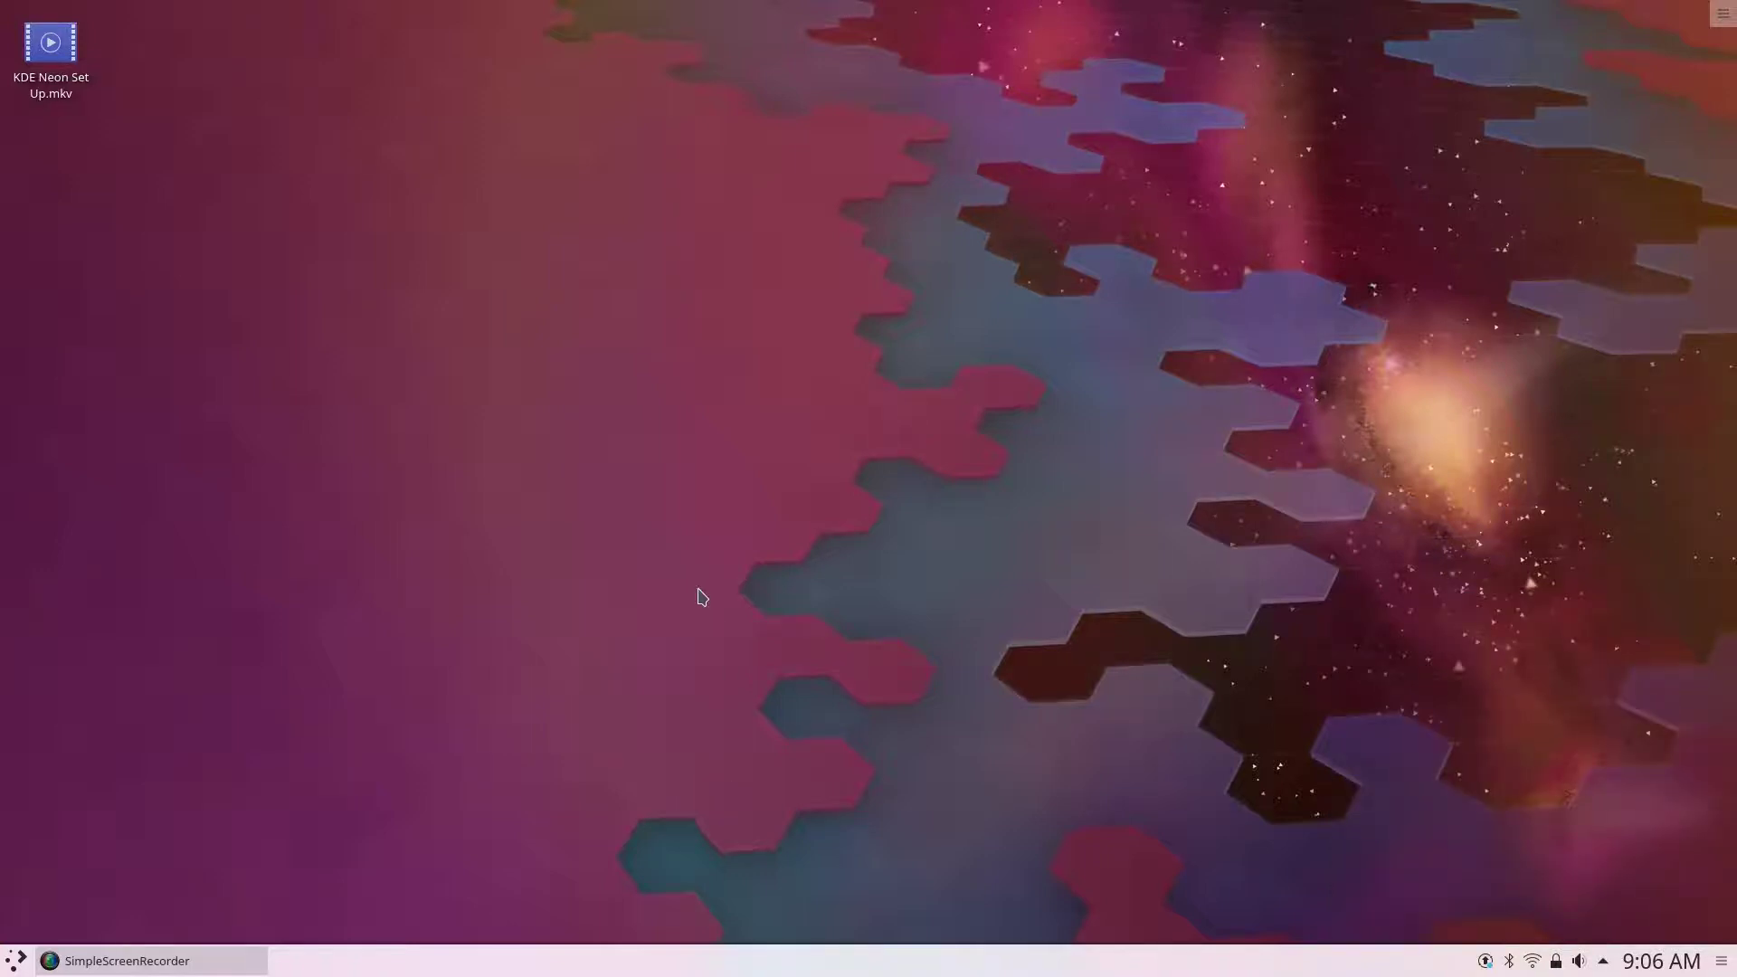
Step: Open a Konsole terminal window, move it toward the middle of the desktop and close it
{"action": "key", "text": "ctrl+alt+t"}
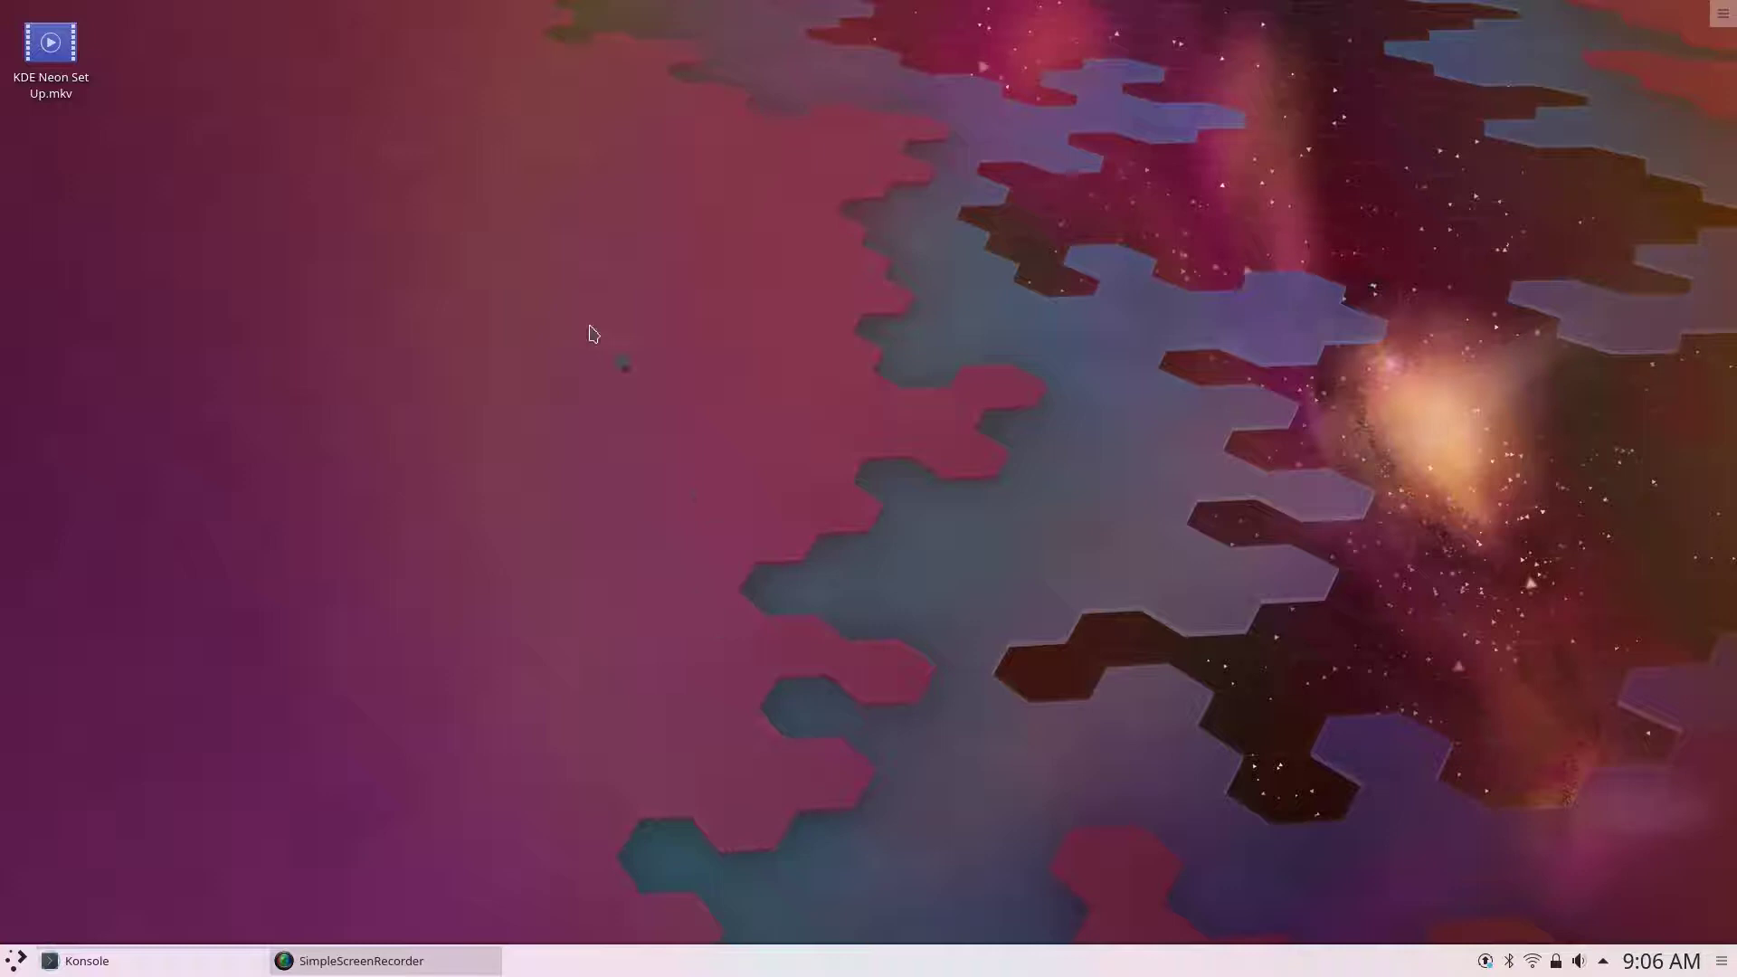
{"action": "left_click_drag", "start_coordinate": [428, 11], "coordinate": [818, 127]}
{"action": "left_click", "coordinate": [1001, 121]}
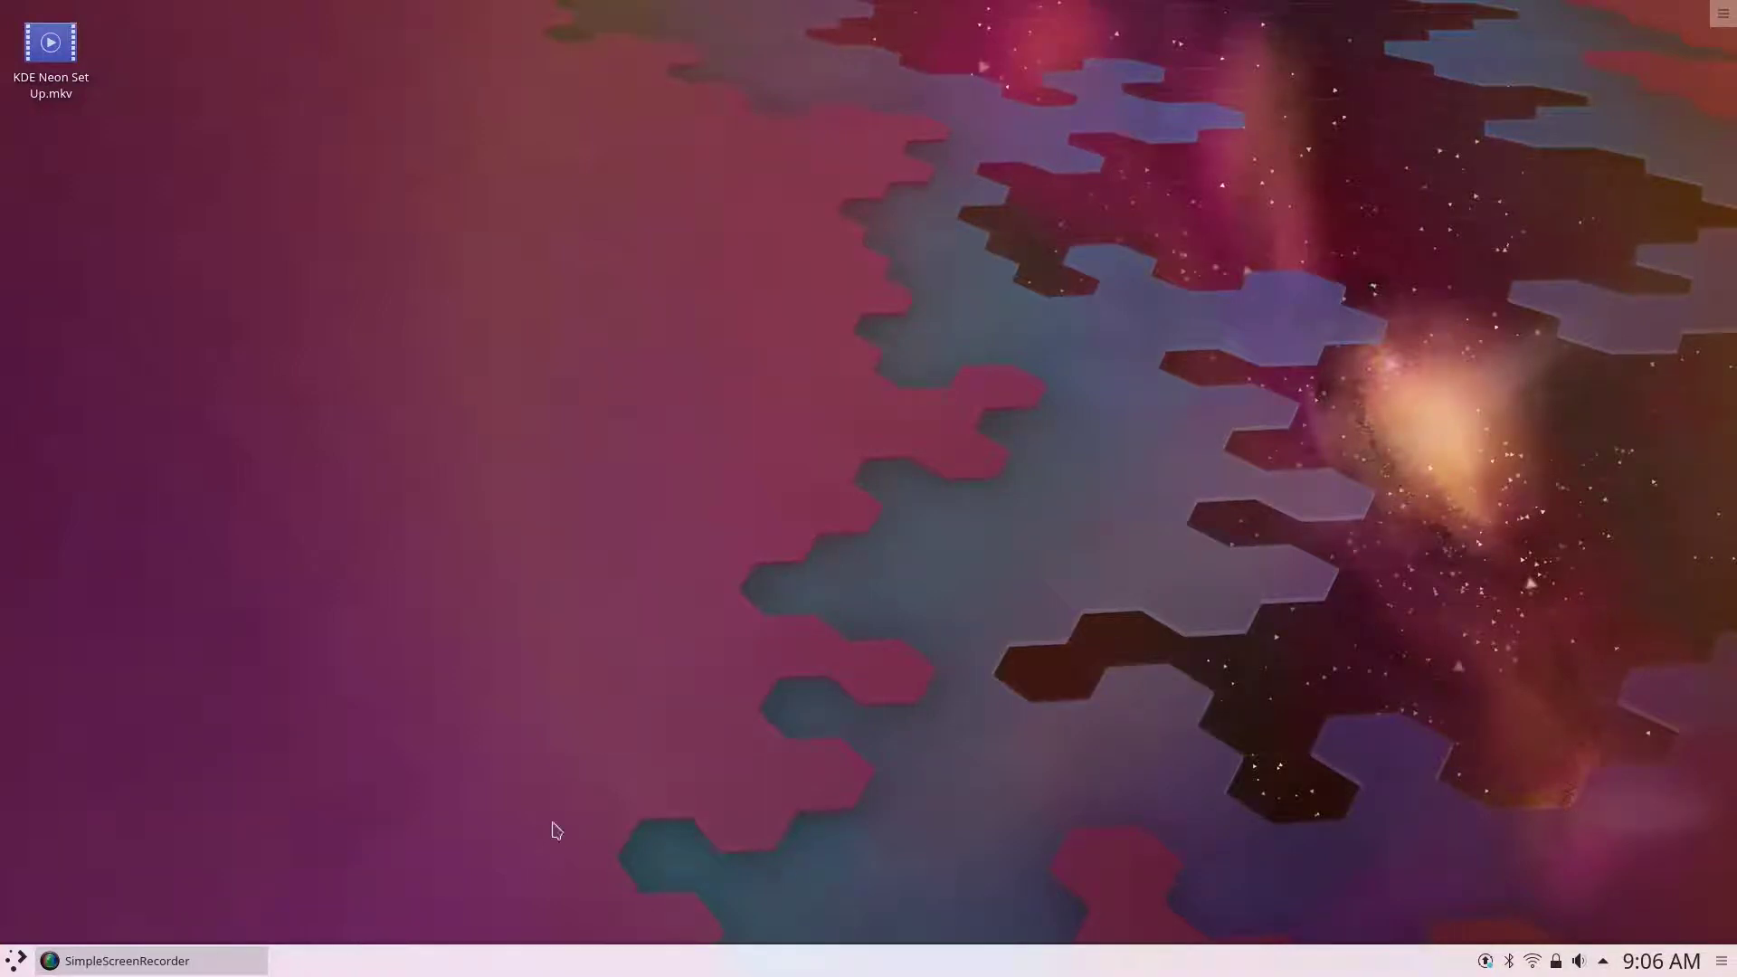
Step: Switch the application launcher widget to the fullscreen Application Dashboard alternative
{"action": "right_click", "coordinate": [14, 964]}
{"action": "left_click", "coordinate": [80, 910]}
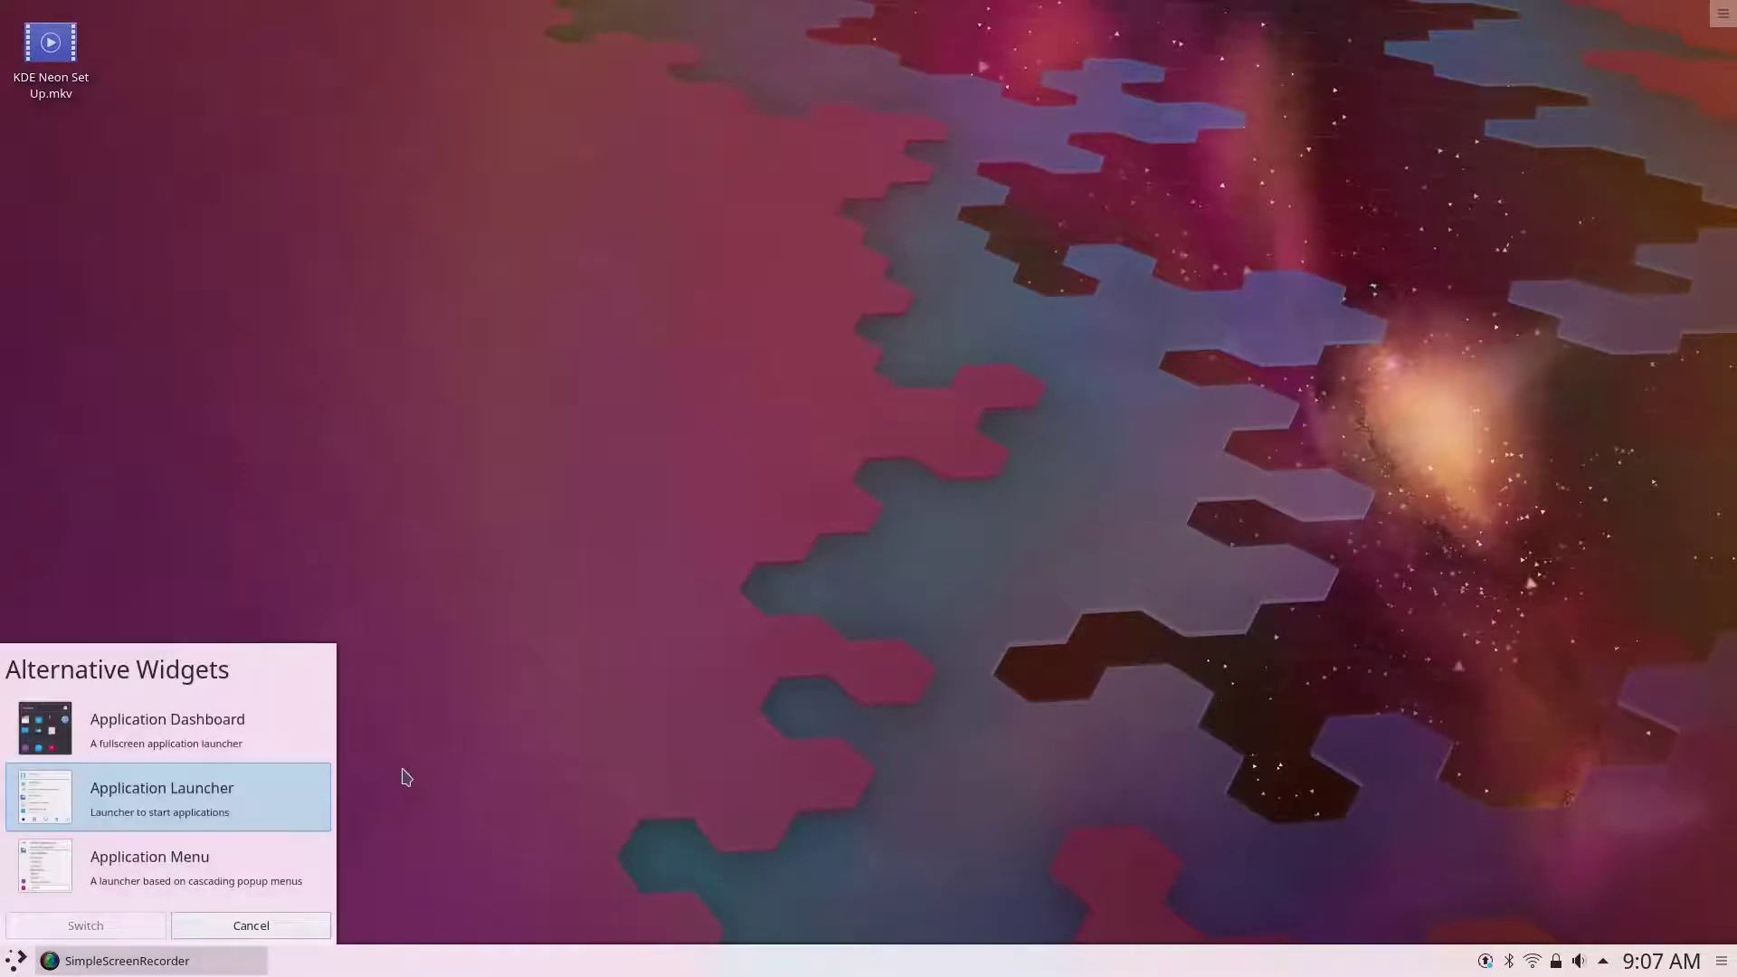
{"action": "left_click", "coordinate": [201, 729]}
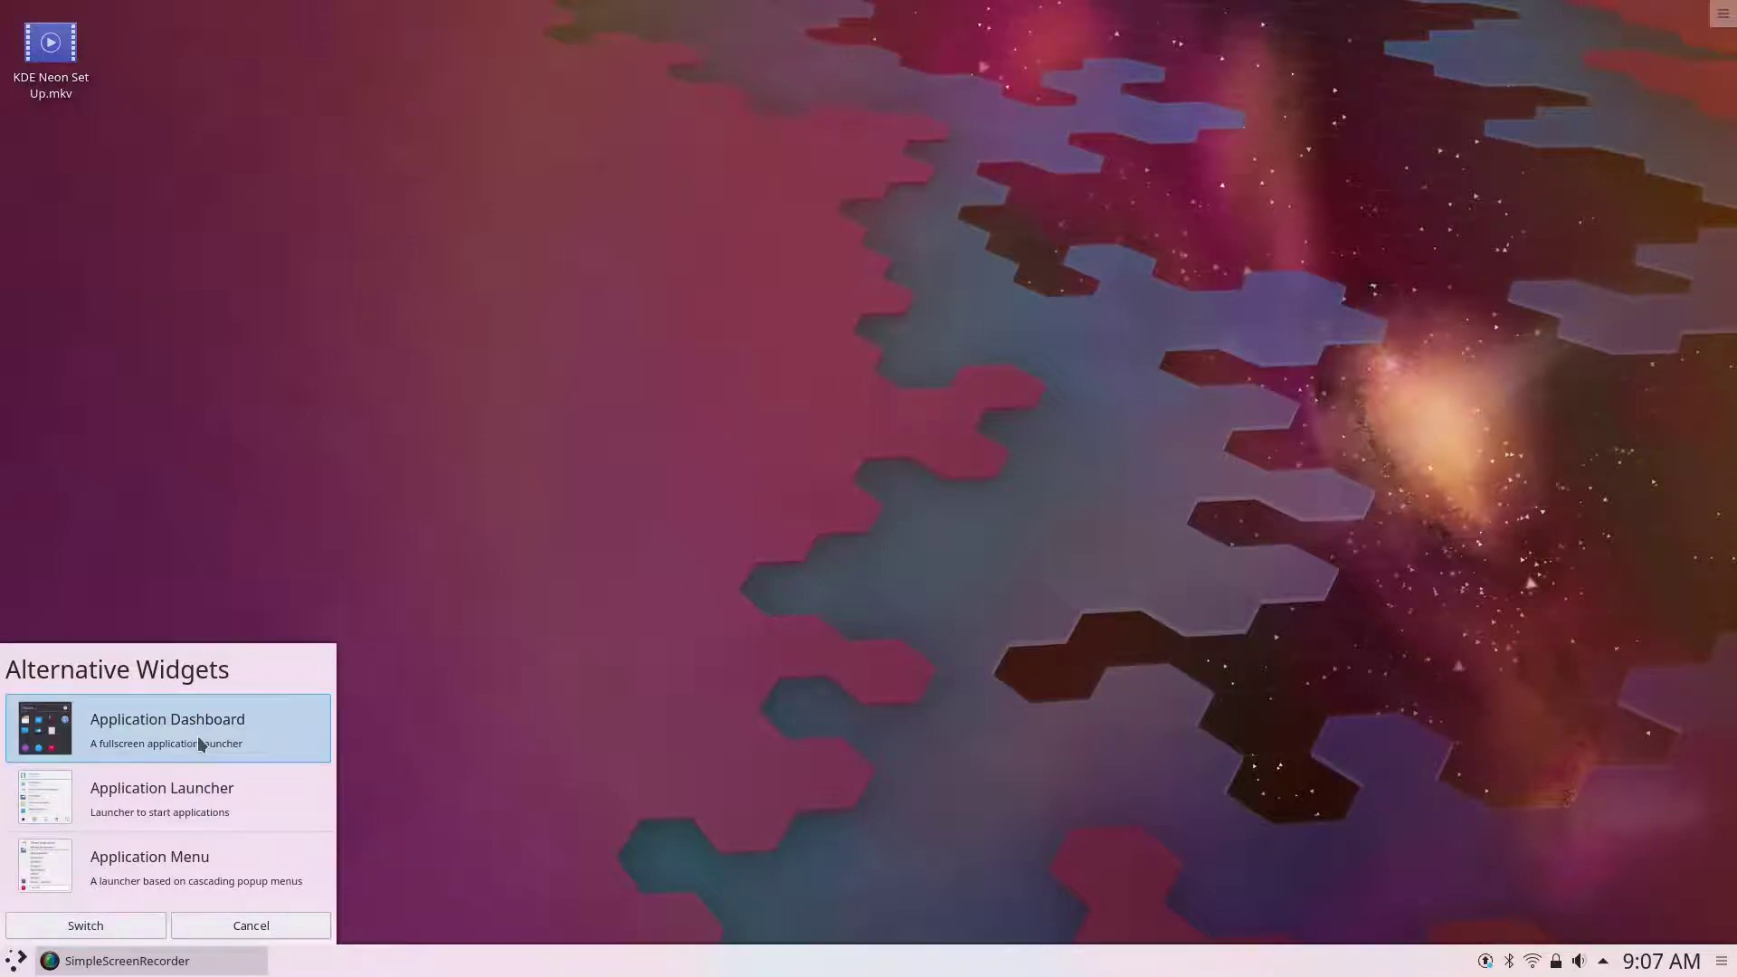
{"action": "left_click", "coordinate": [112, 925]}
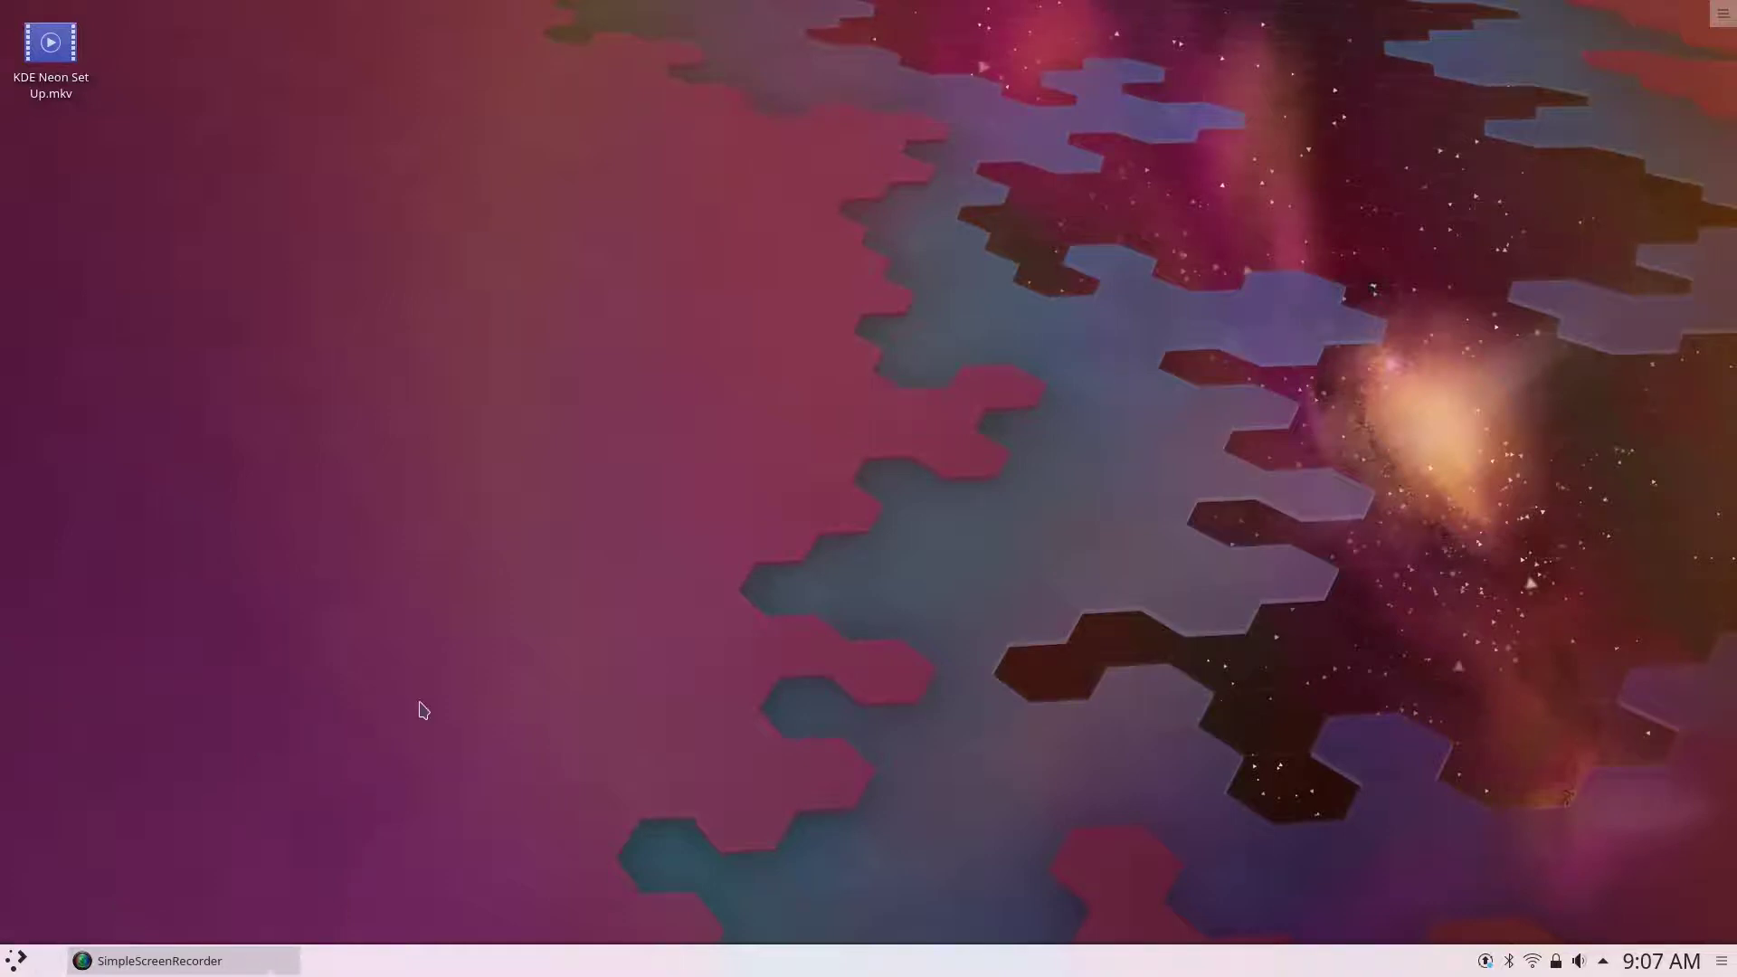
Step: Open the Application Dashboard, view the Internet category and close the dashboard
{"action": "key", "text": "super"}
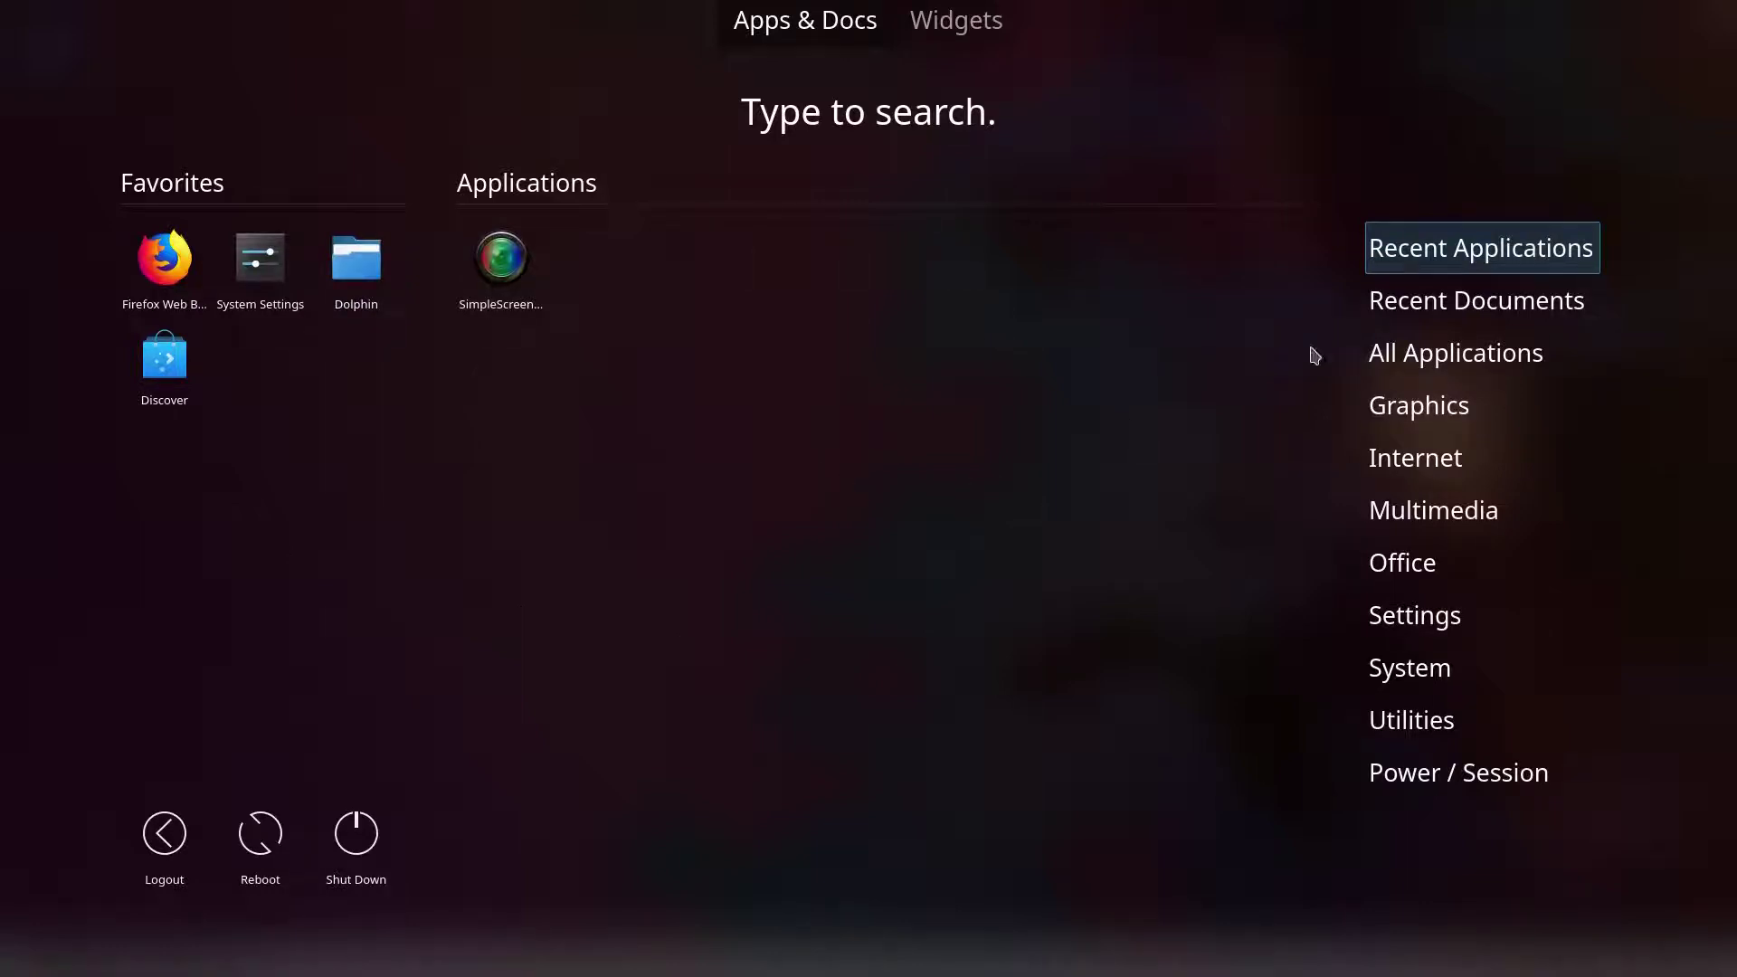
{"action": "mouse_move", "coordinate": [1420, 463]}
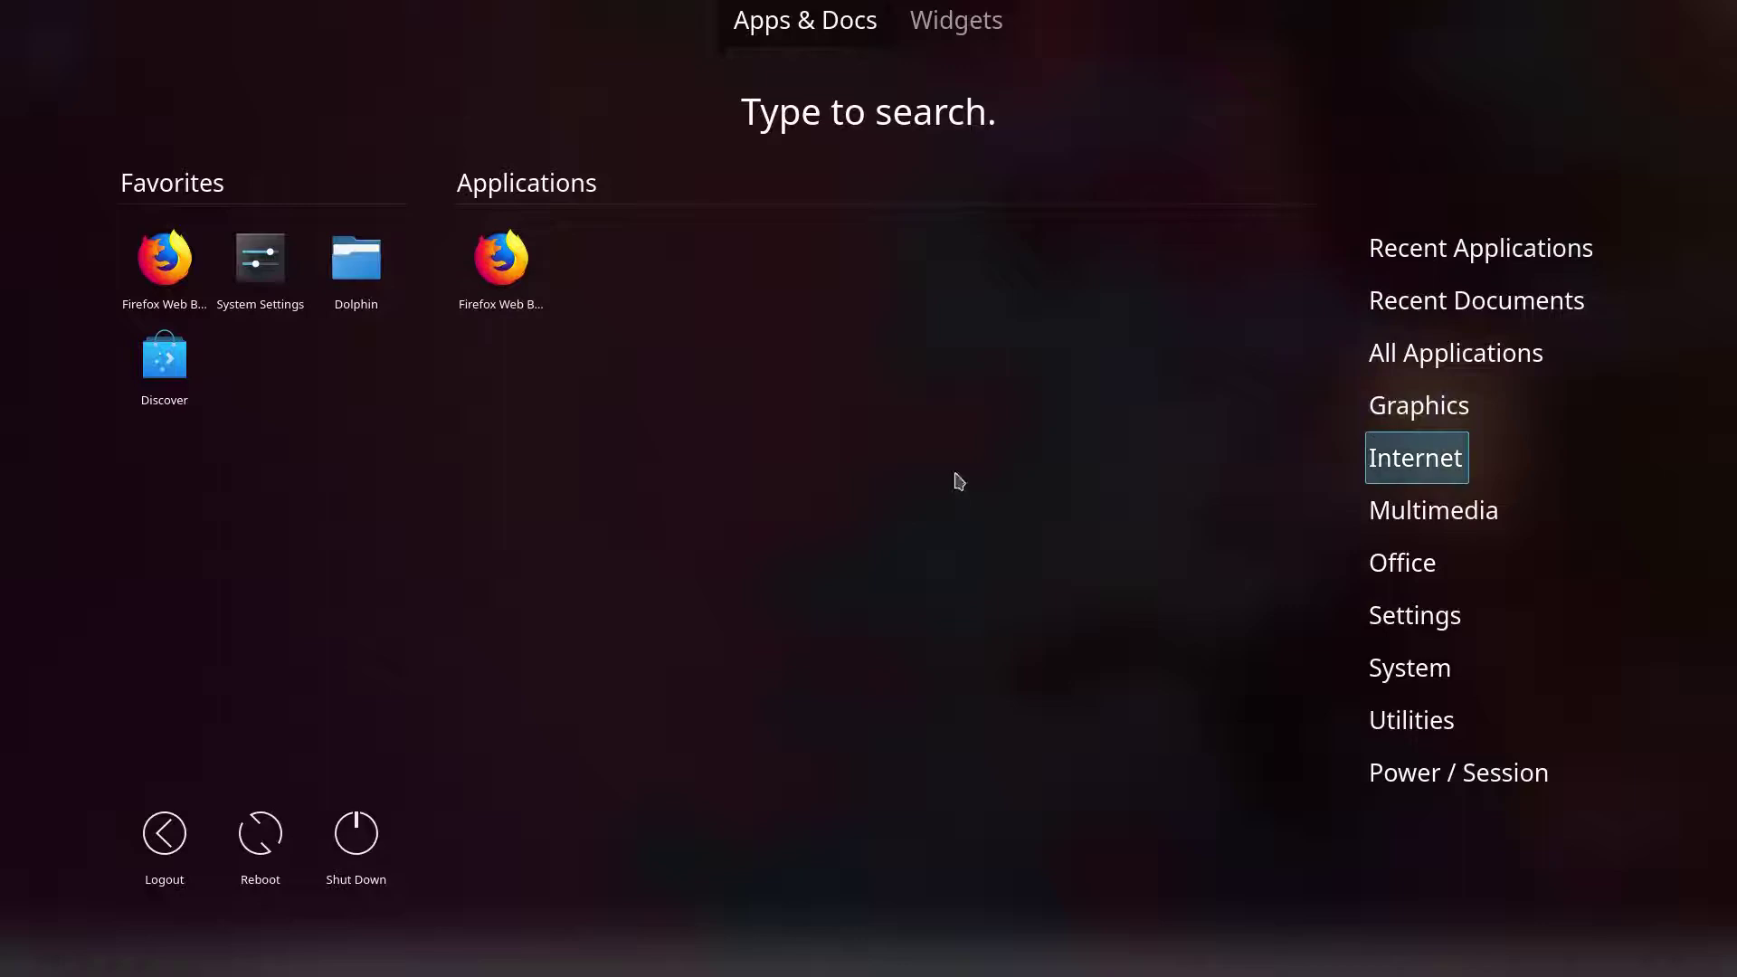
{"action": "left_click", "coordinate": [868, 470]}
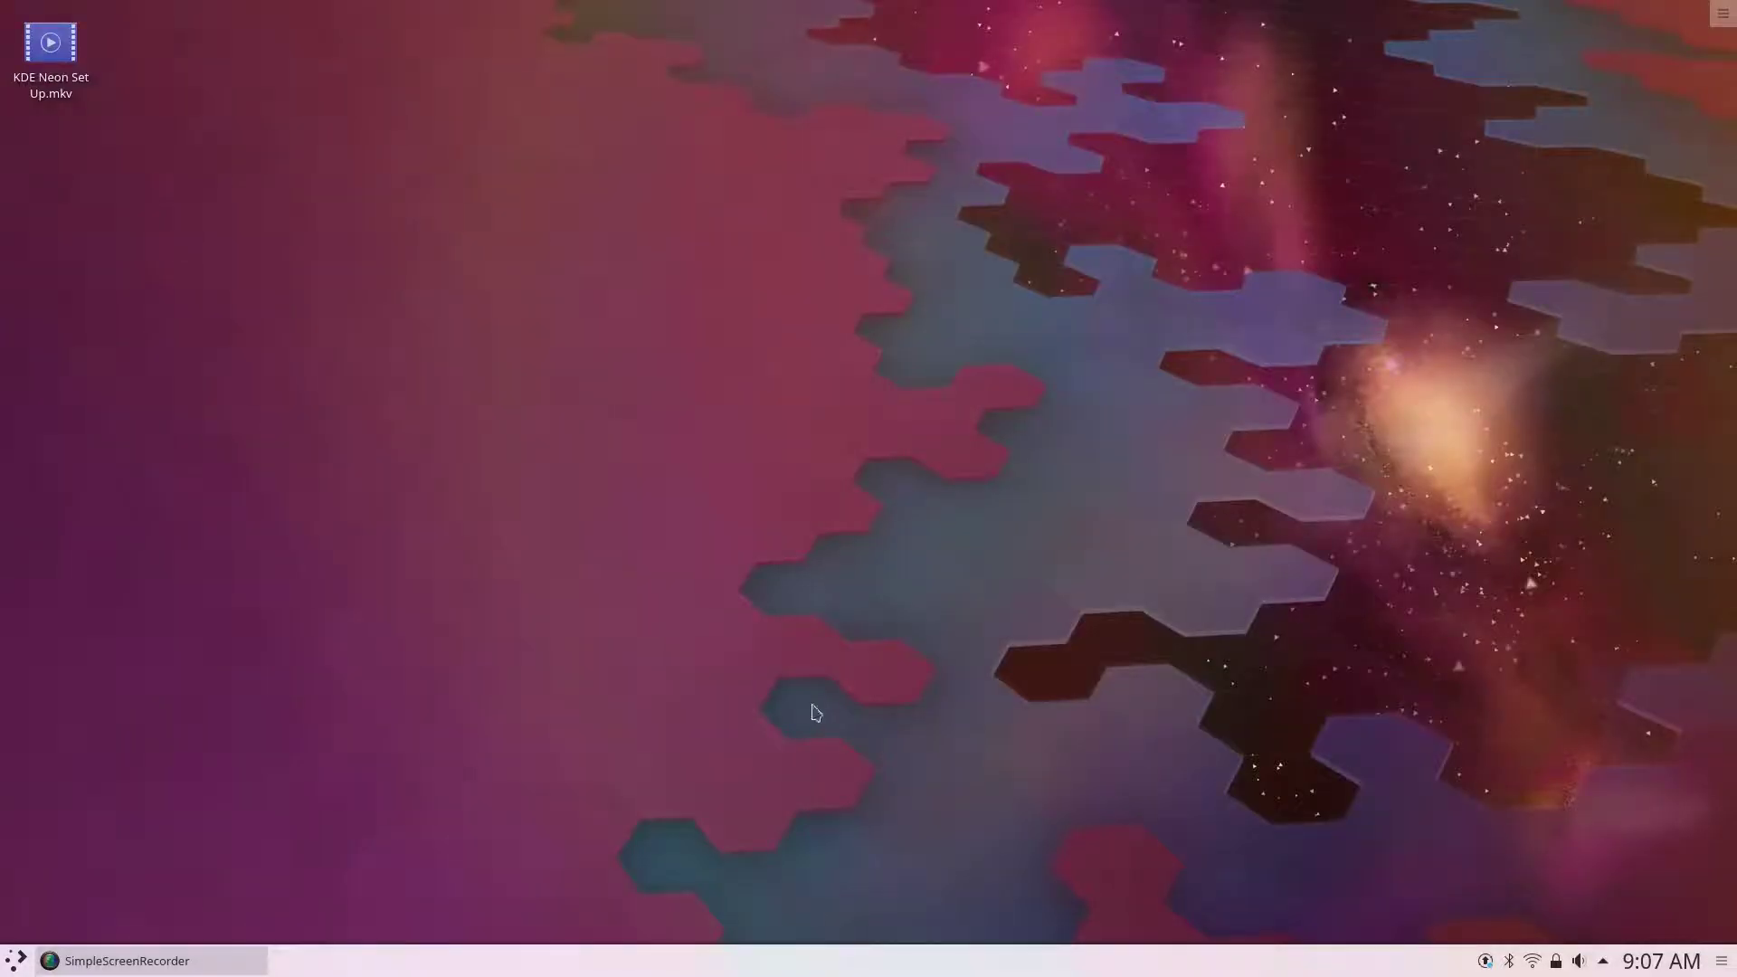
Step: Increase the desktop panel's height to 44 and leave panel configuration
{"action": "right_click", "coordinate": [859, 966]}
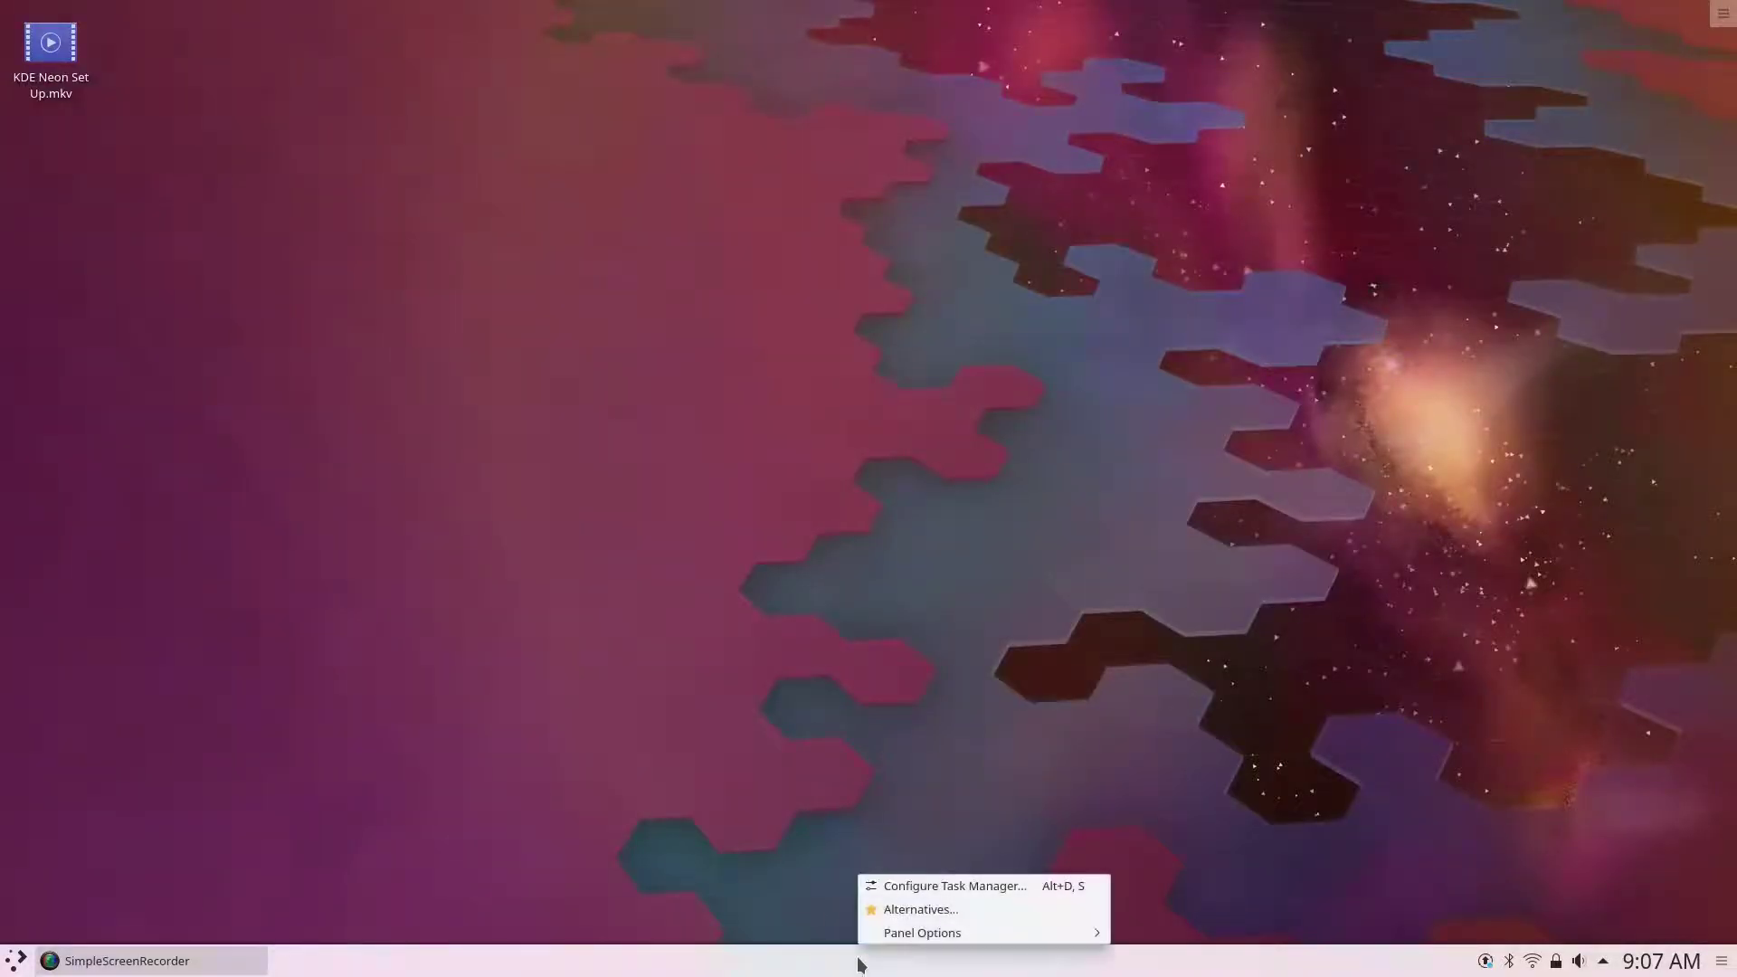
{"action": "mouse_move", "coordinate": [895, 938]}
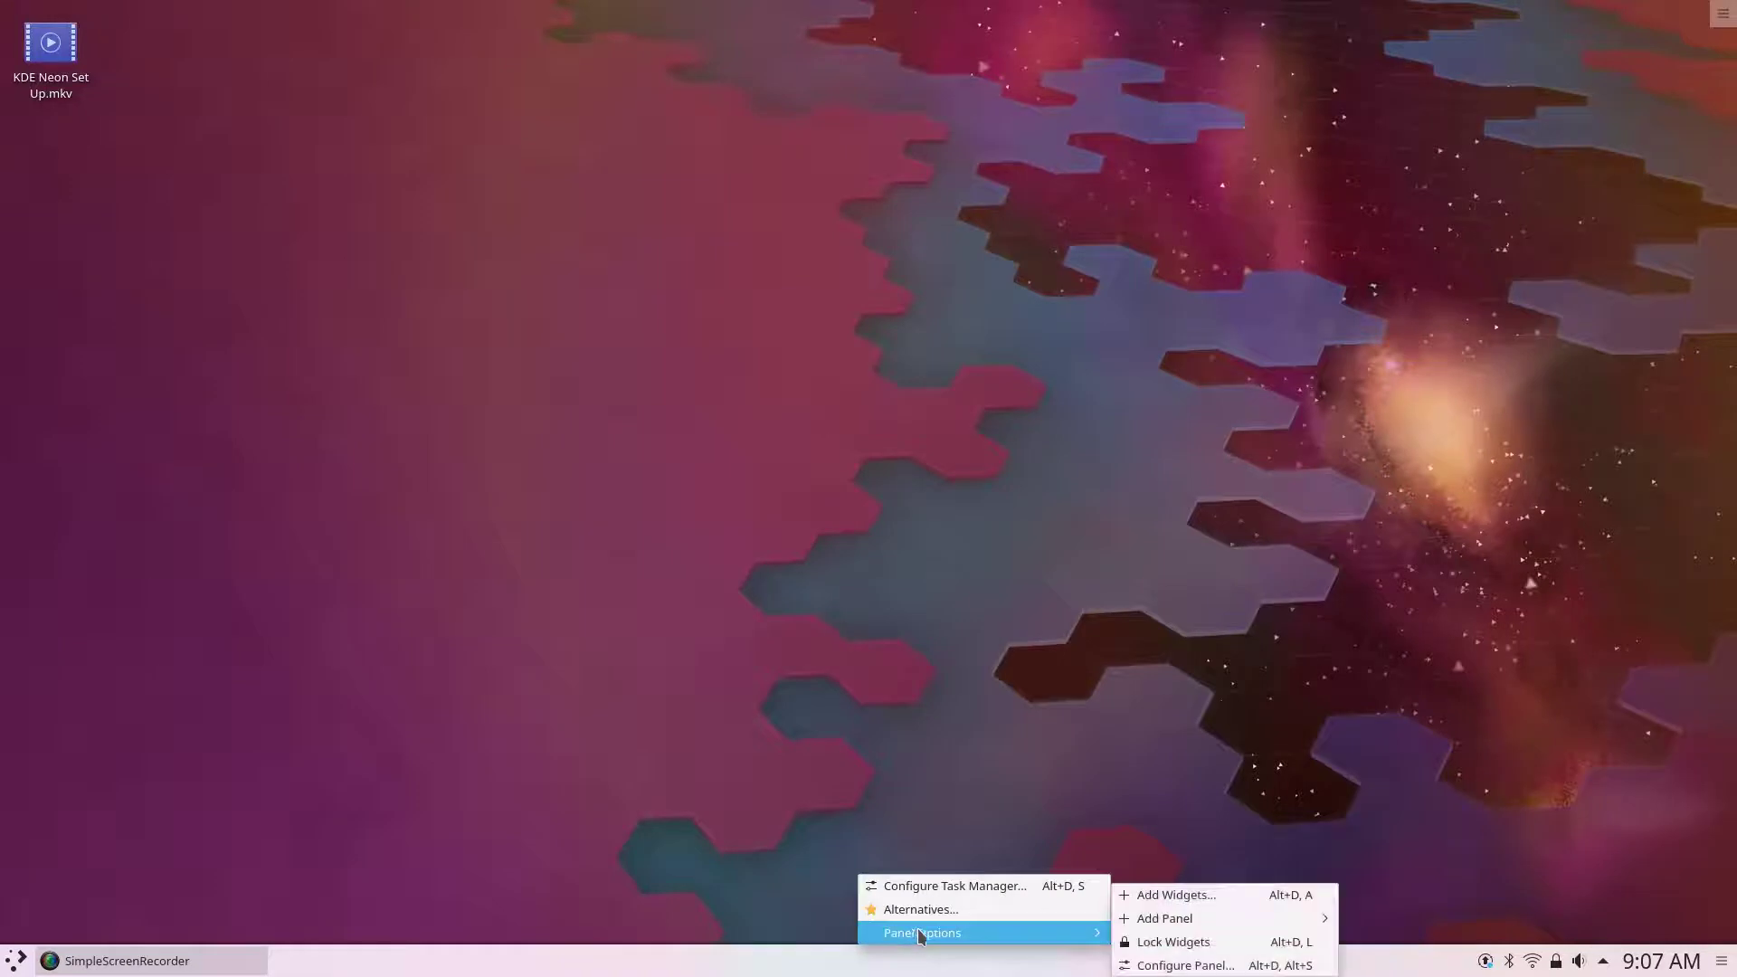
{"action": "left_click", "coordinate": [1191, 967]}
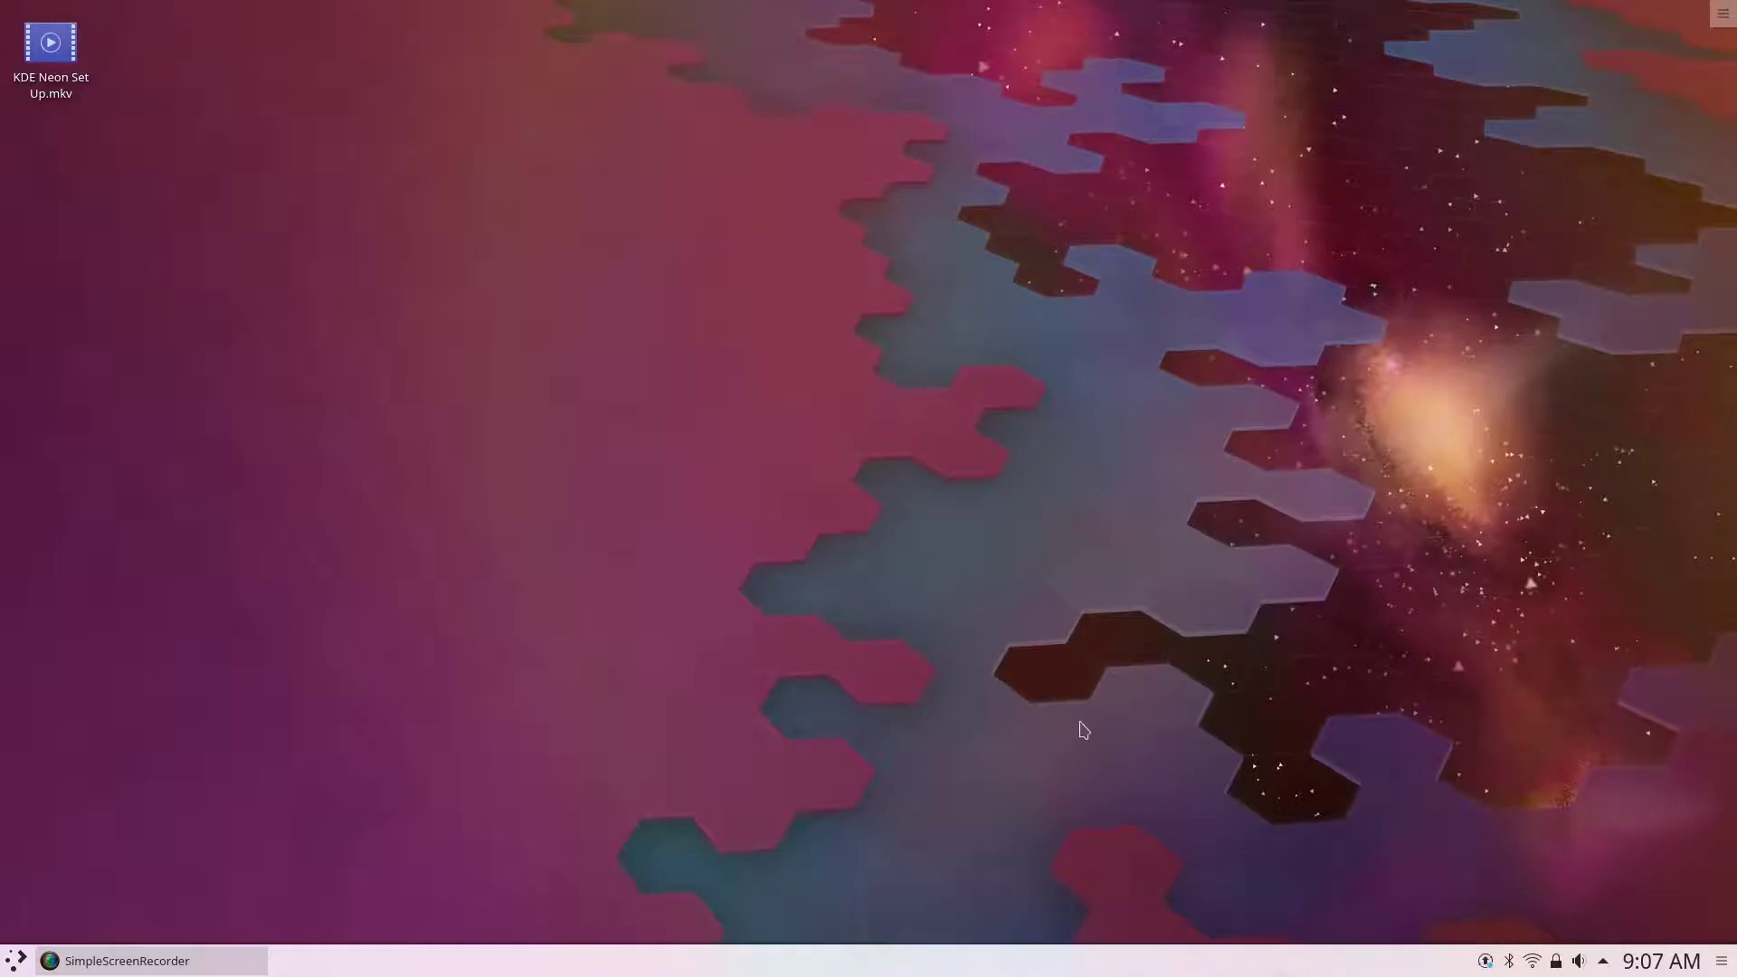
{"action": "left_click_drag", "start_coordinate": [937, 890], "coordinate": [951, 883]}
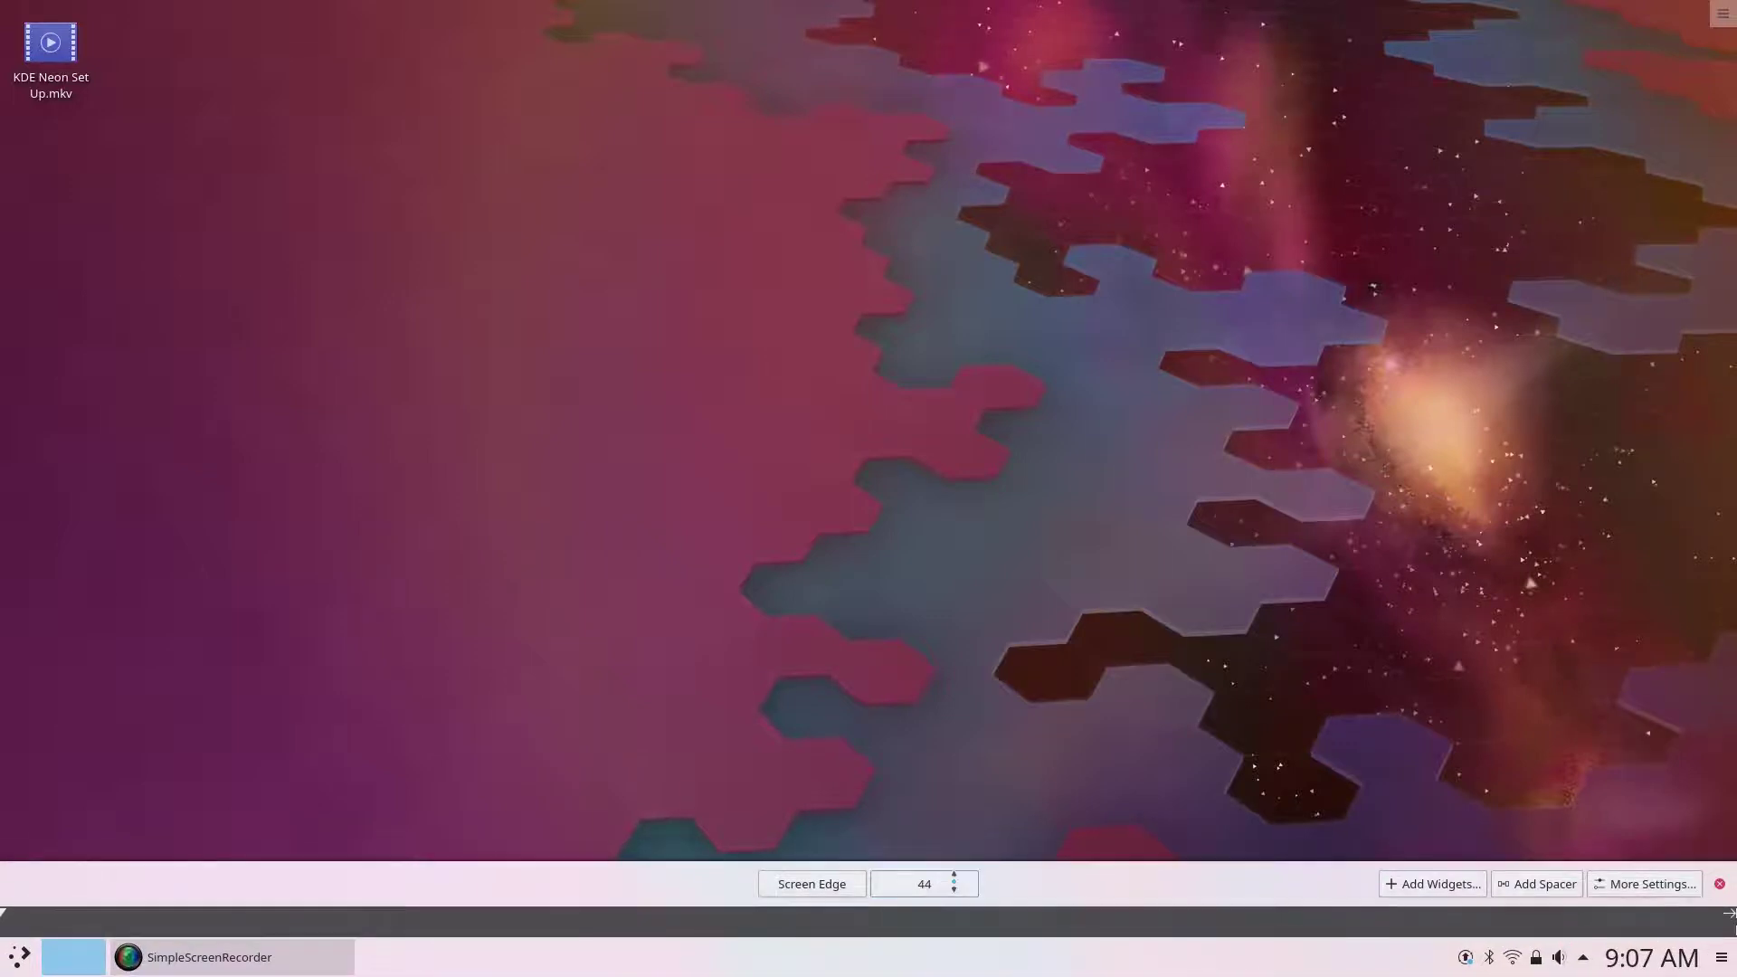
{"action": "left_click", "coordinate": [1719, 884]}
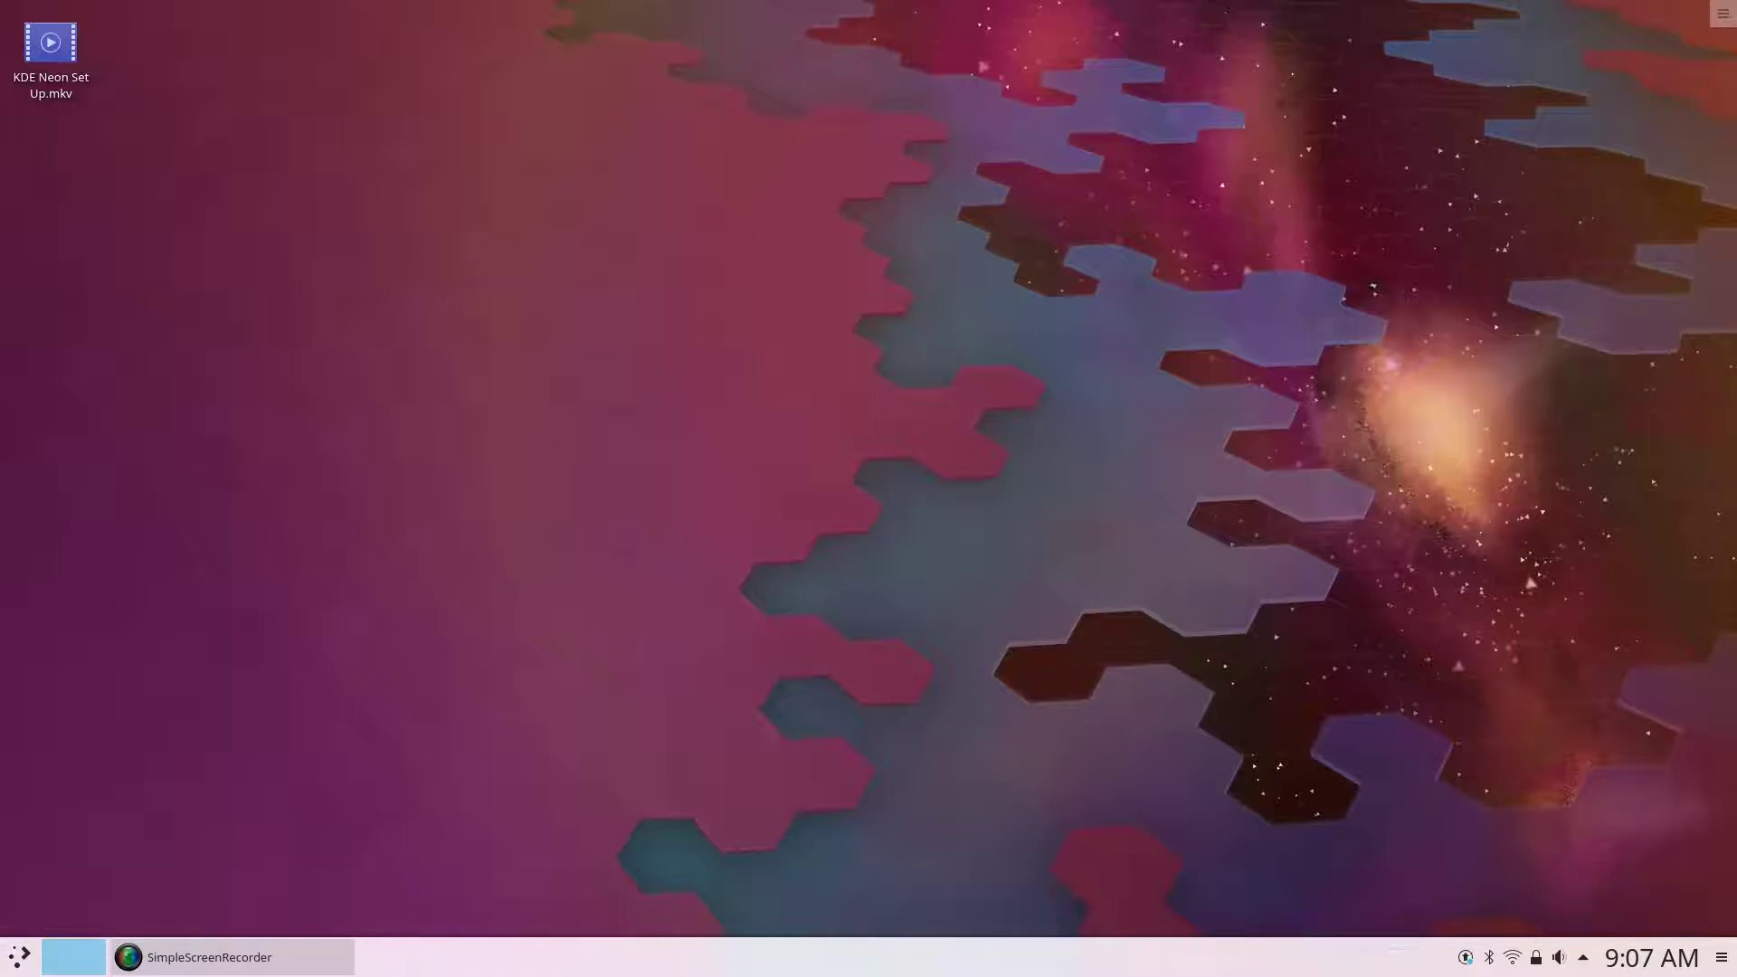
Step: Configure the digital clock to turn off the 24-hour format and show the date
{"action": "right_click", "coordinate": [1640, 961]}
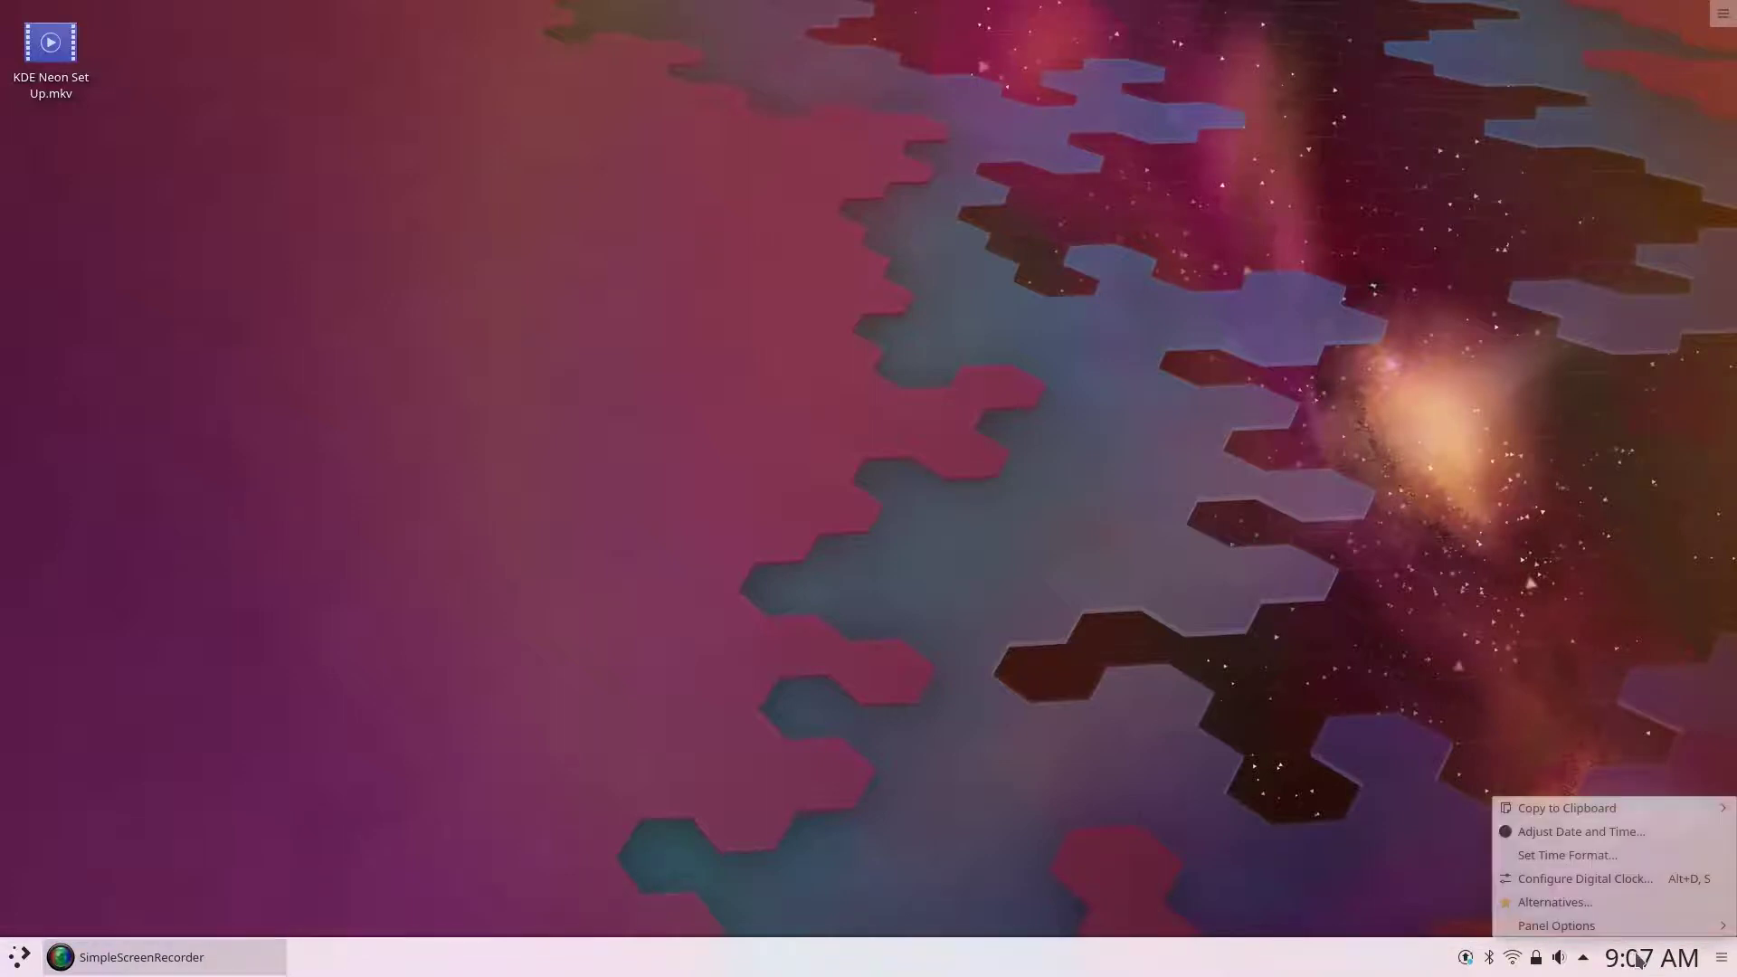
{"action": "left_click", "coordinate": [1566, 877]}
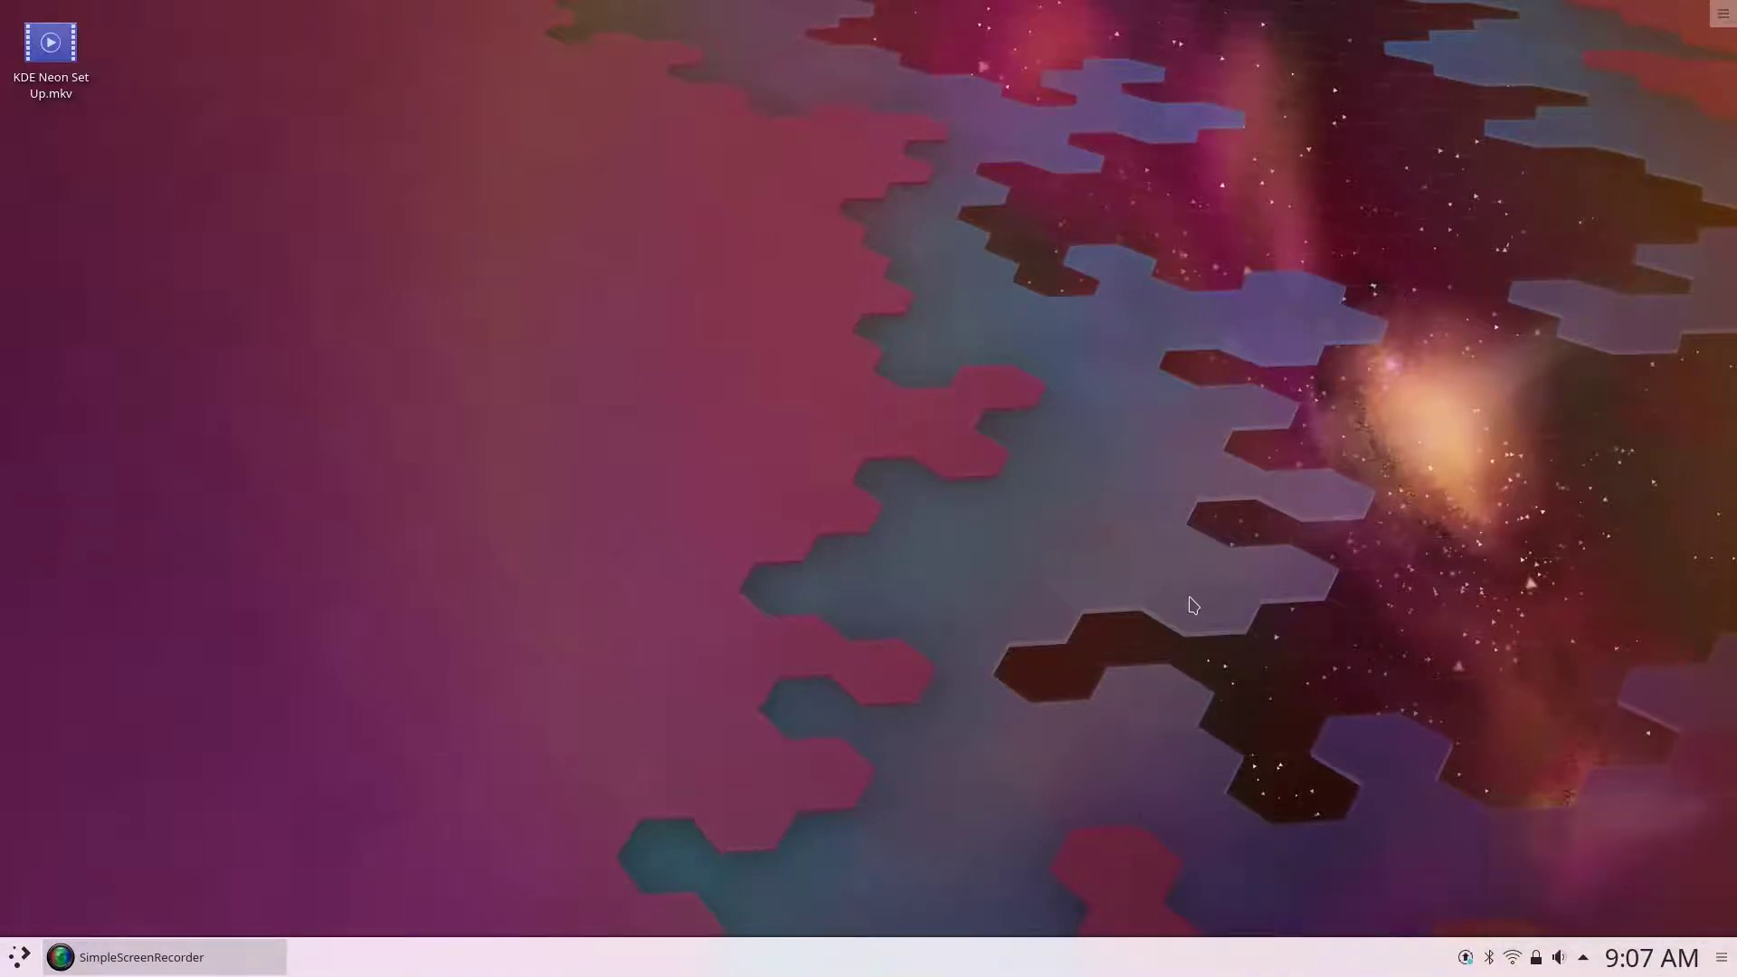
{"action": "left_click_drag", "start_coordinate": [527, 27], "coordinate": [870, 170]}
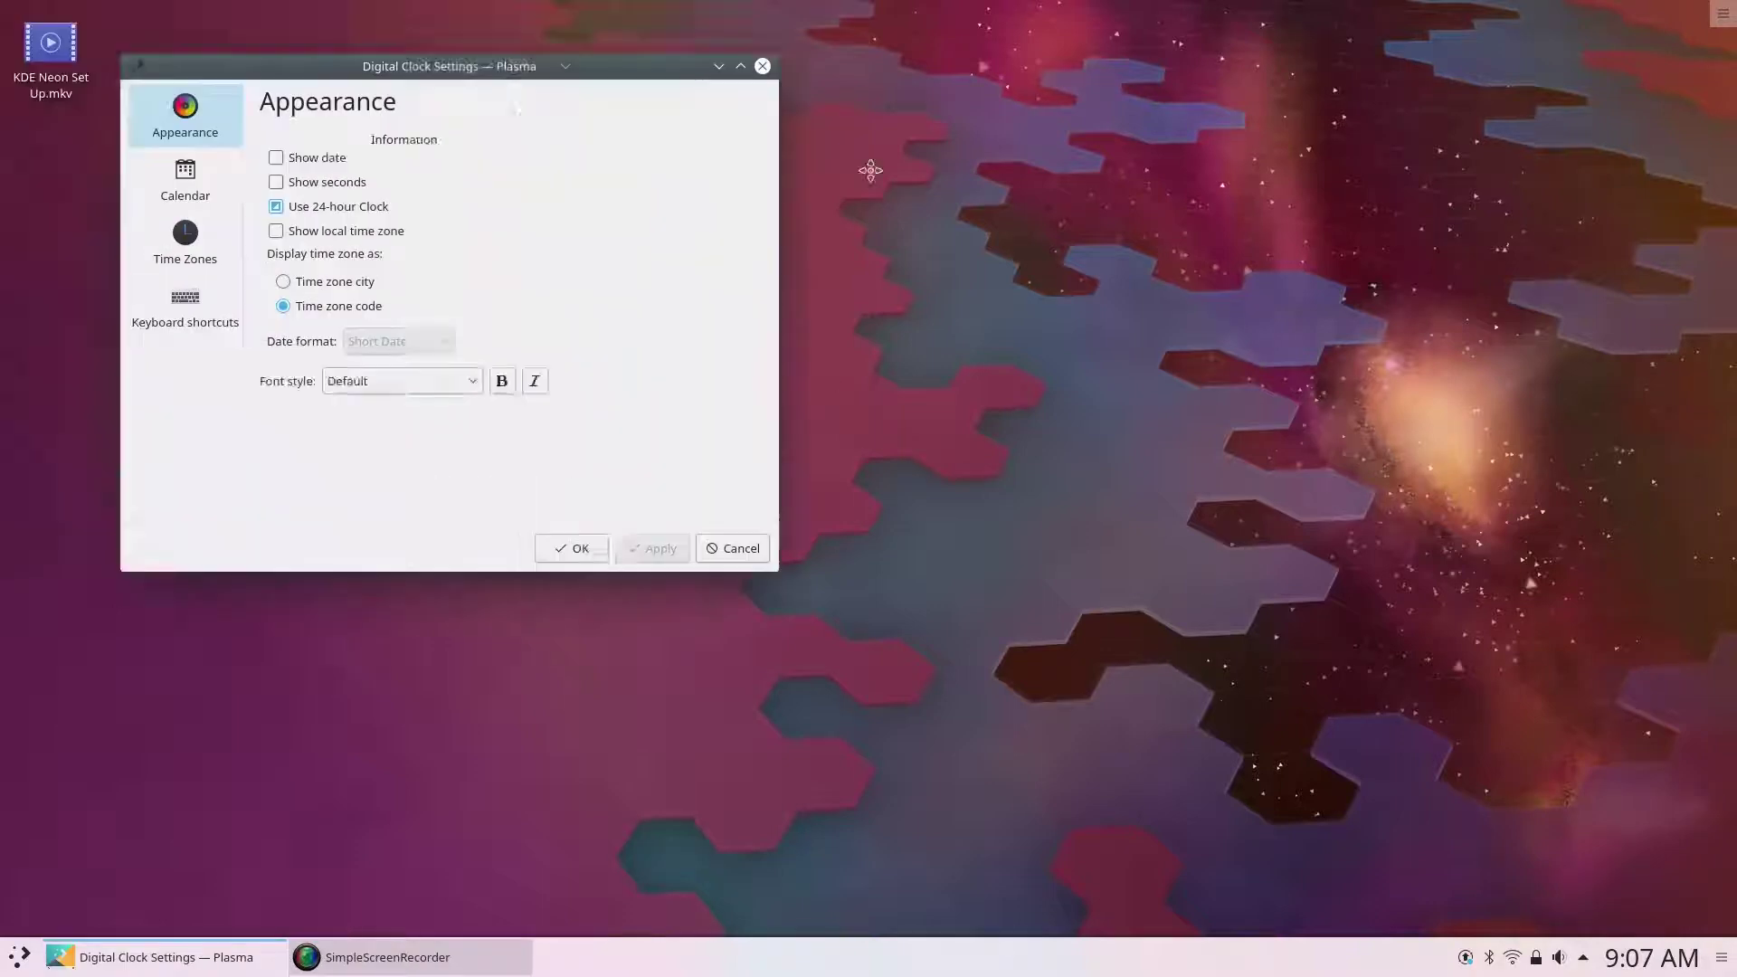
{"action": "left_click", "coordinate": [636, 316]}
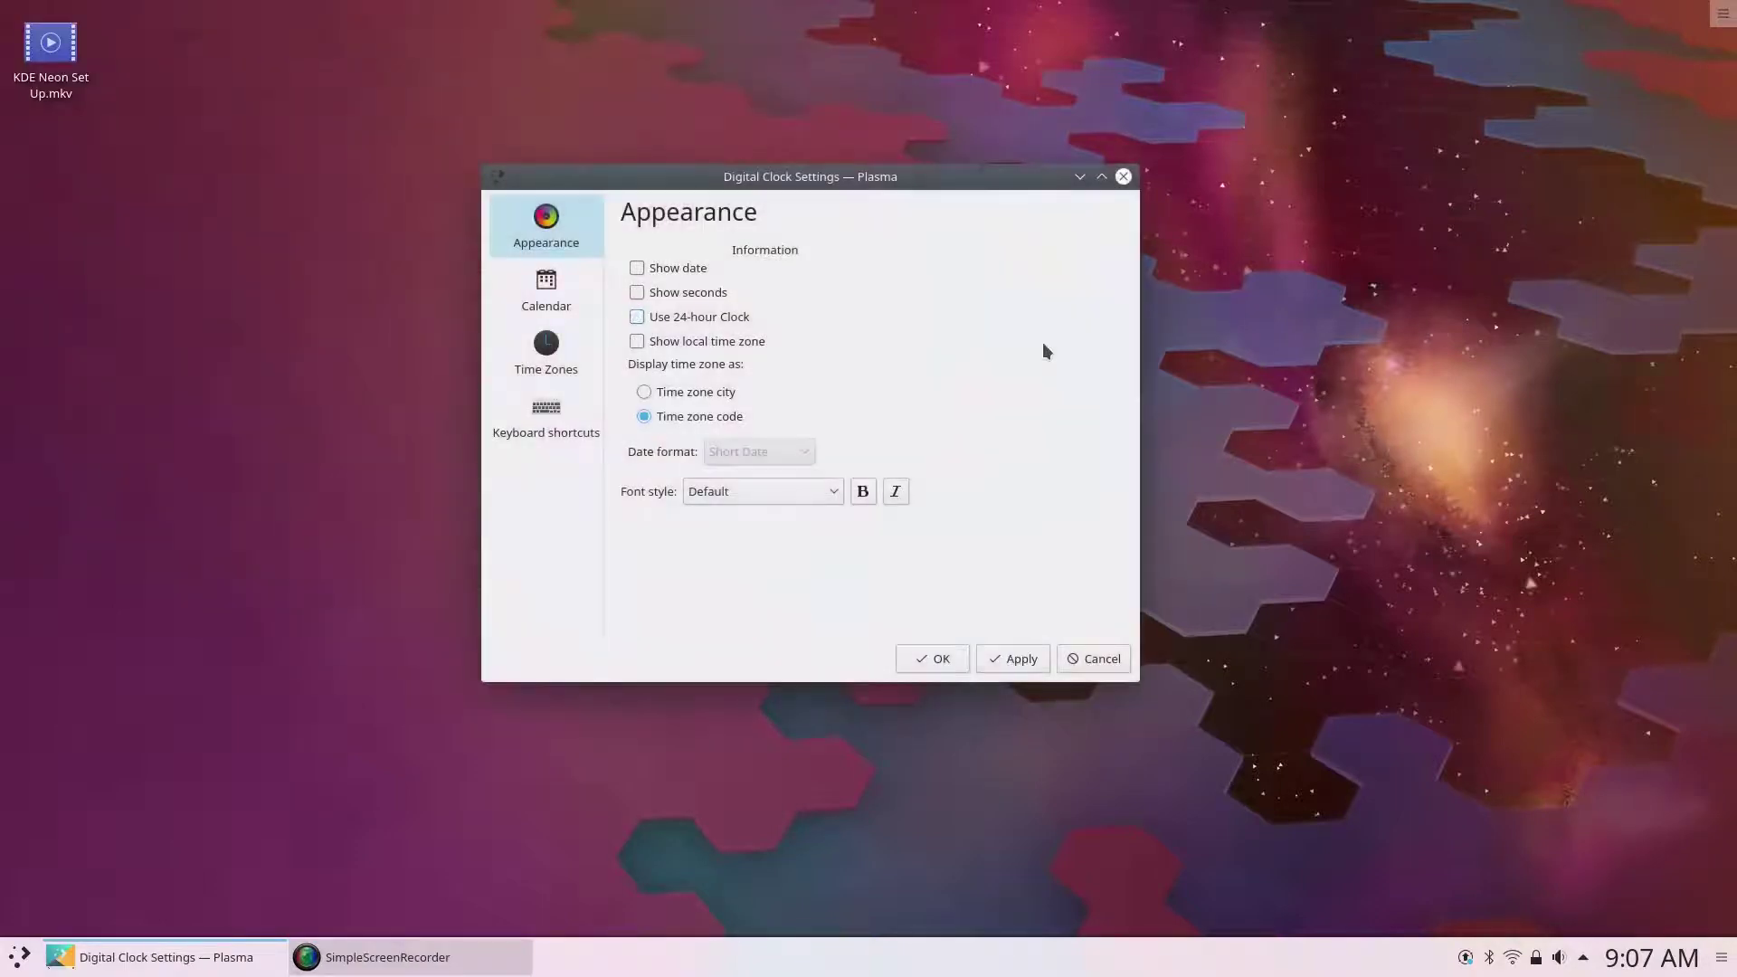
{"action": "left_click", "coordinate": [636, 270]}
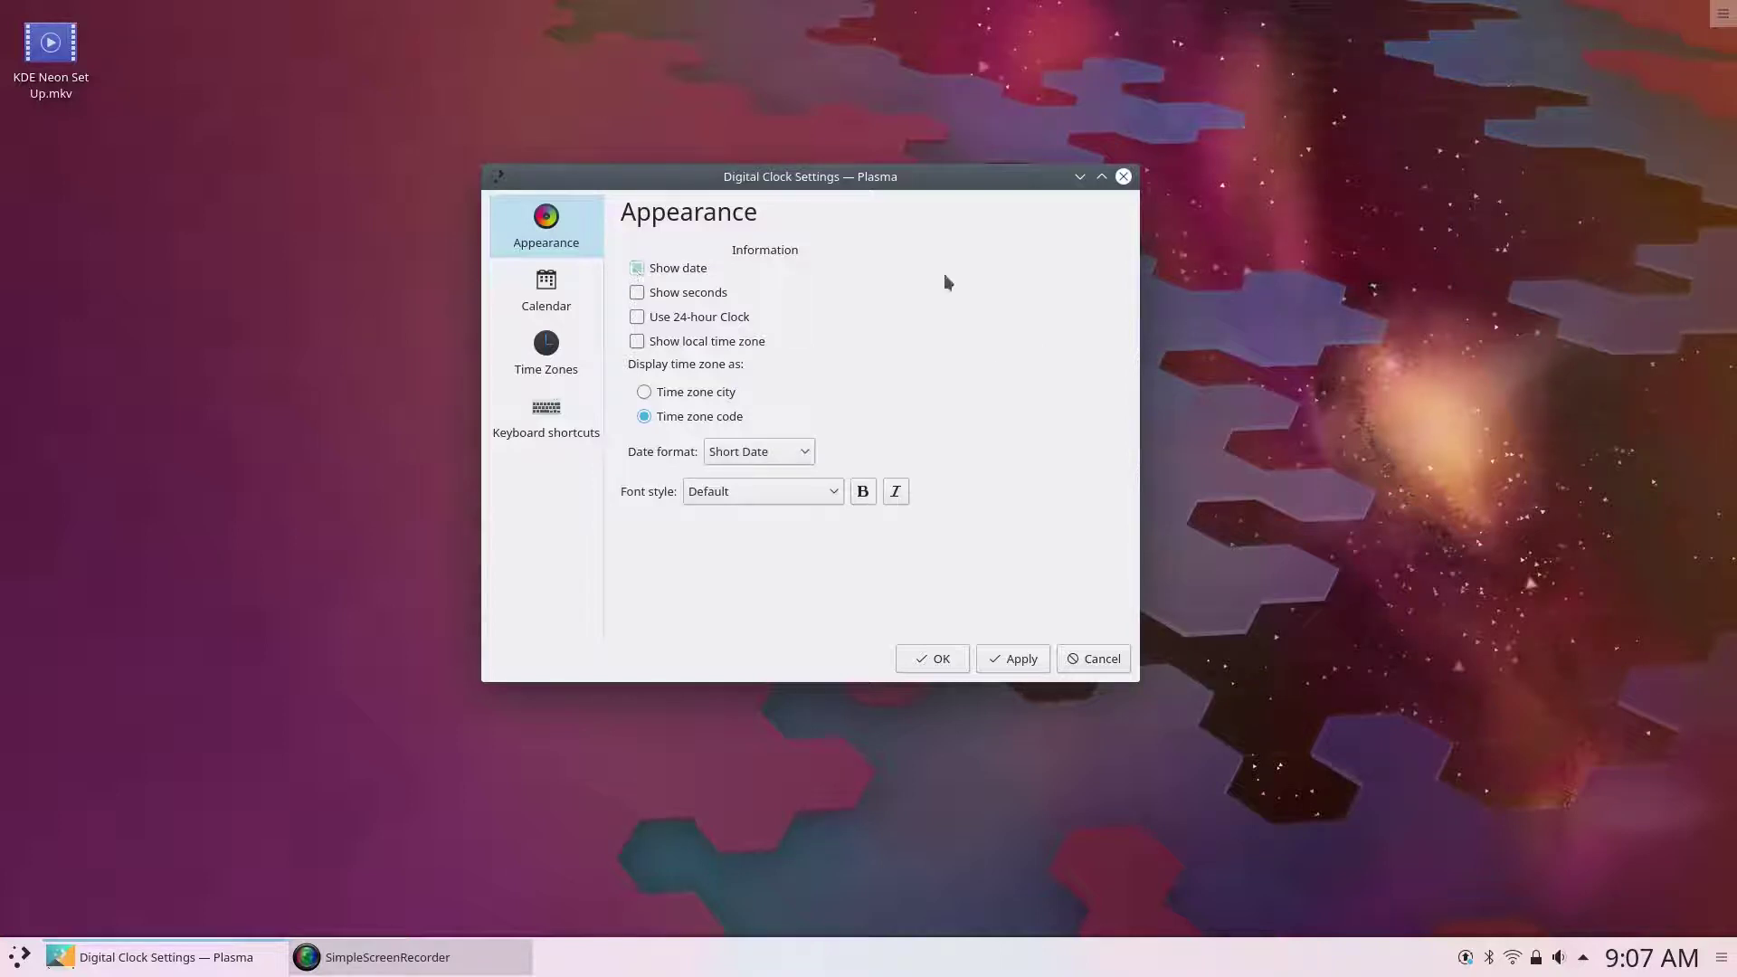
{"action": "left_click", "coordinate": [1020, 659]}
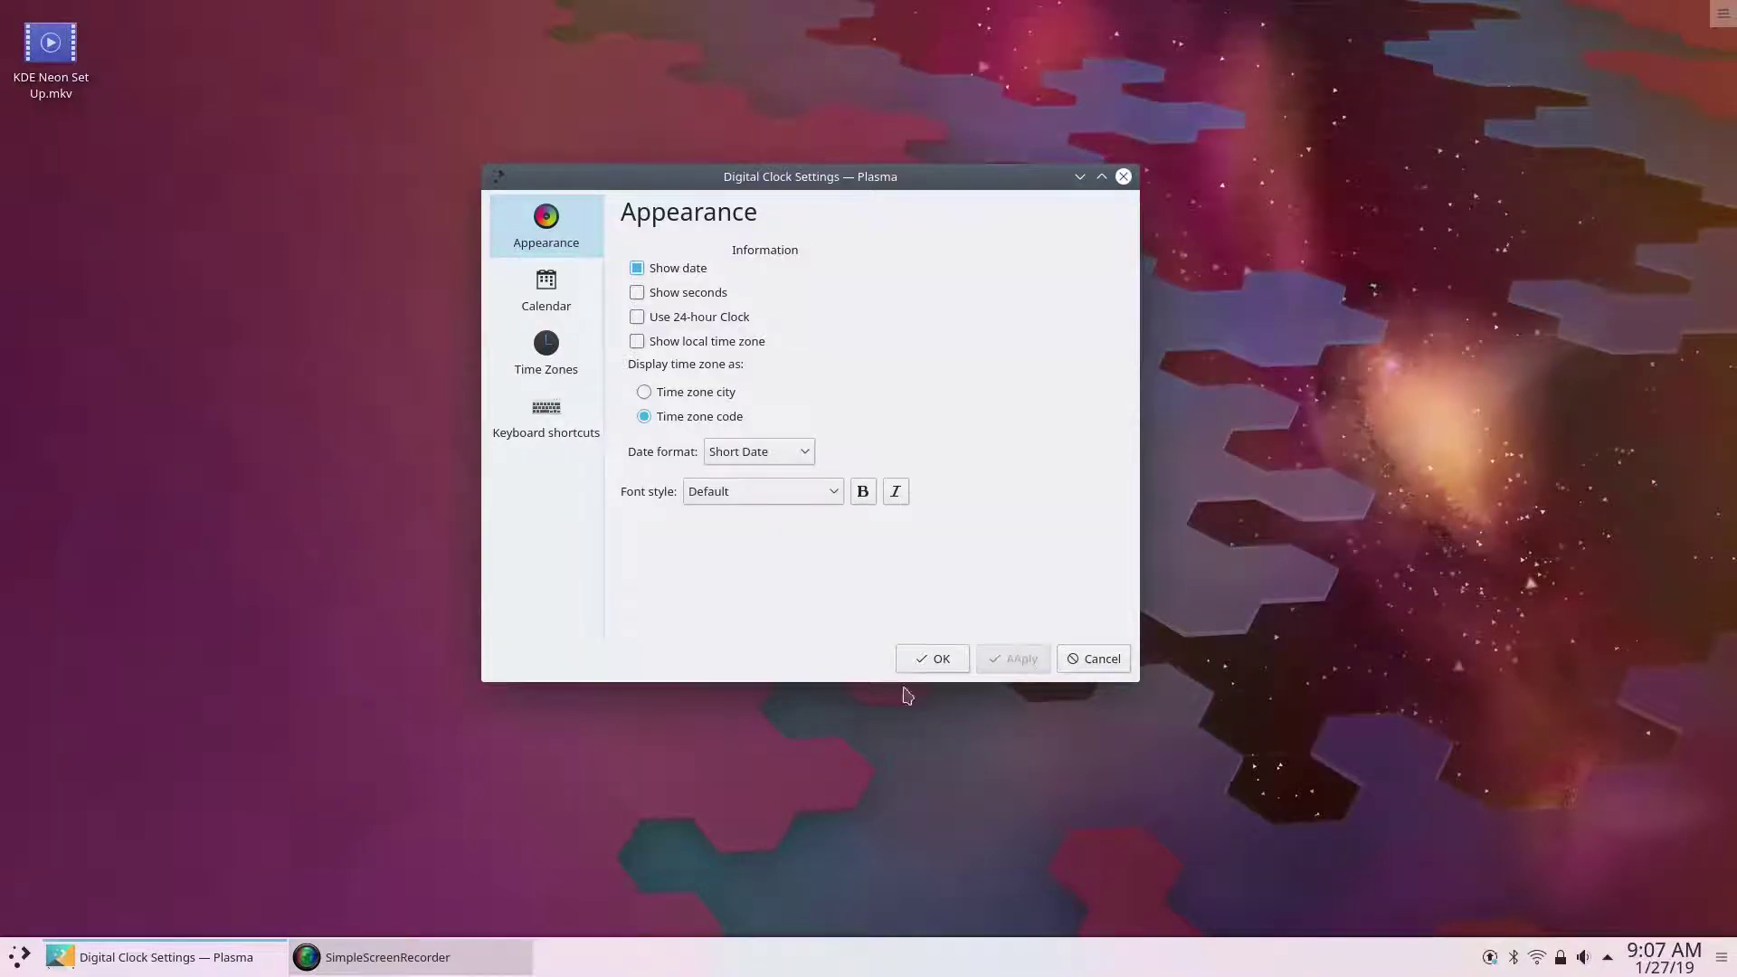
{"action": "left_click", "coordinate": [932, 659]}
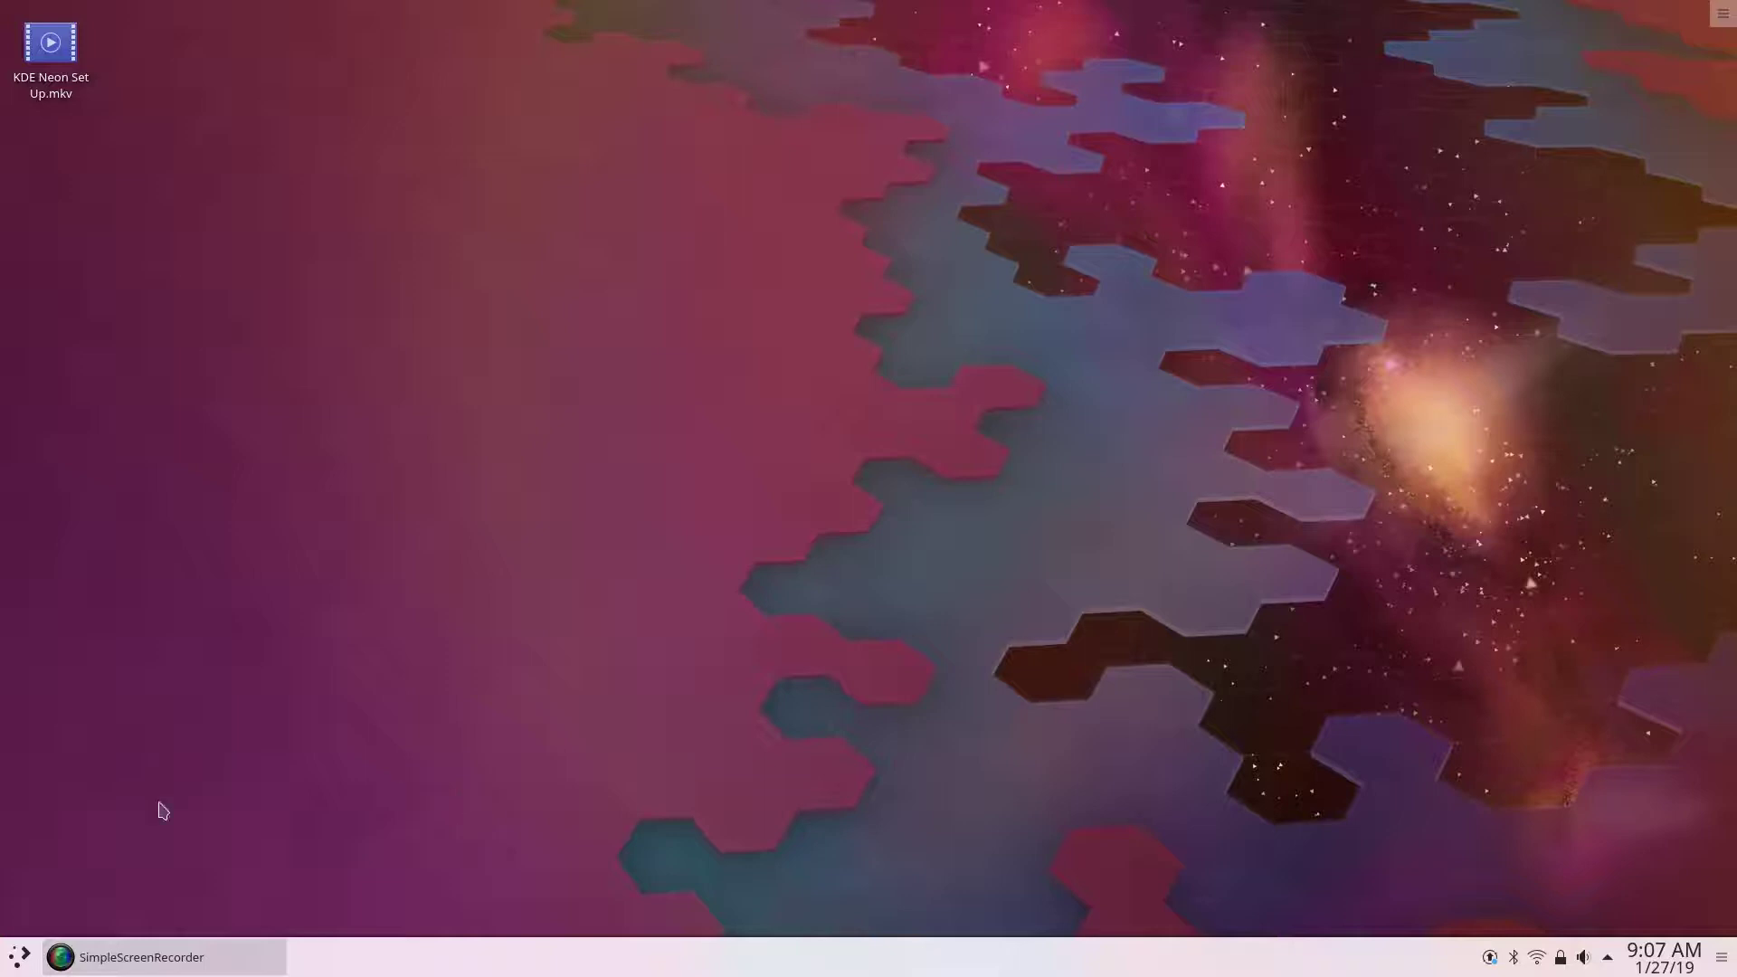
Step: Launch System Settings, then move its window toward the middle of the desktop and enlarge it
{"action": "left_click", "coordinate": [15, 965]}
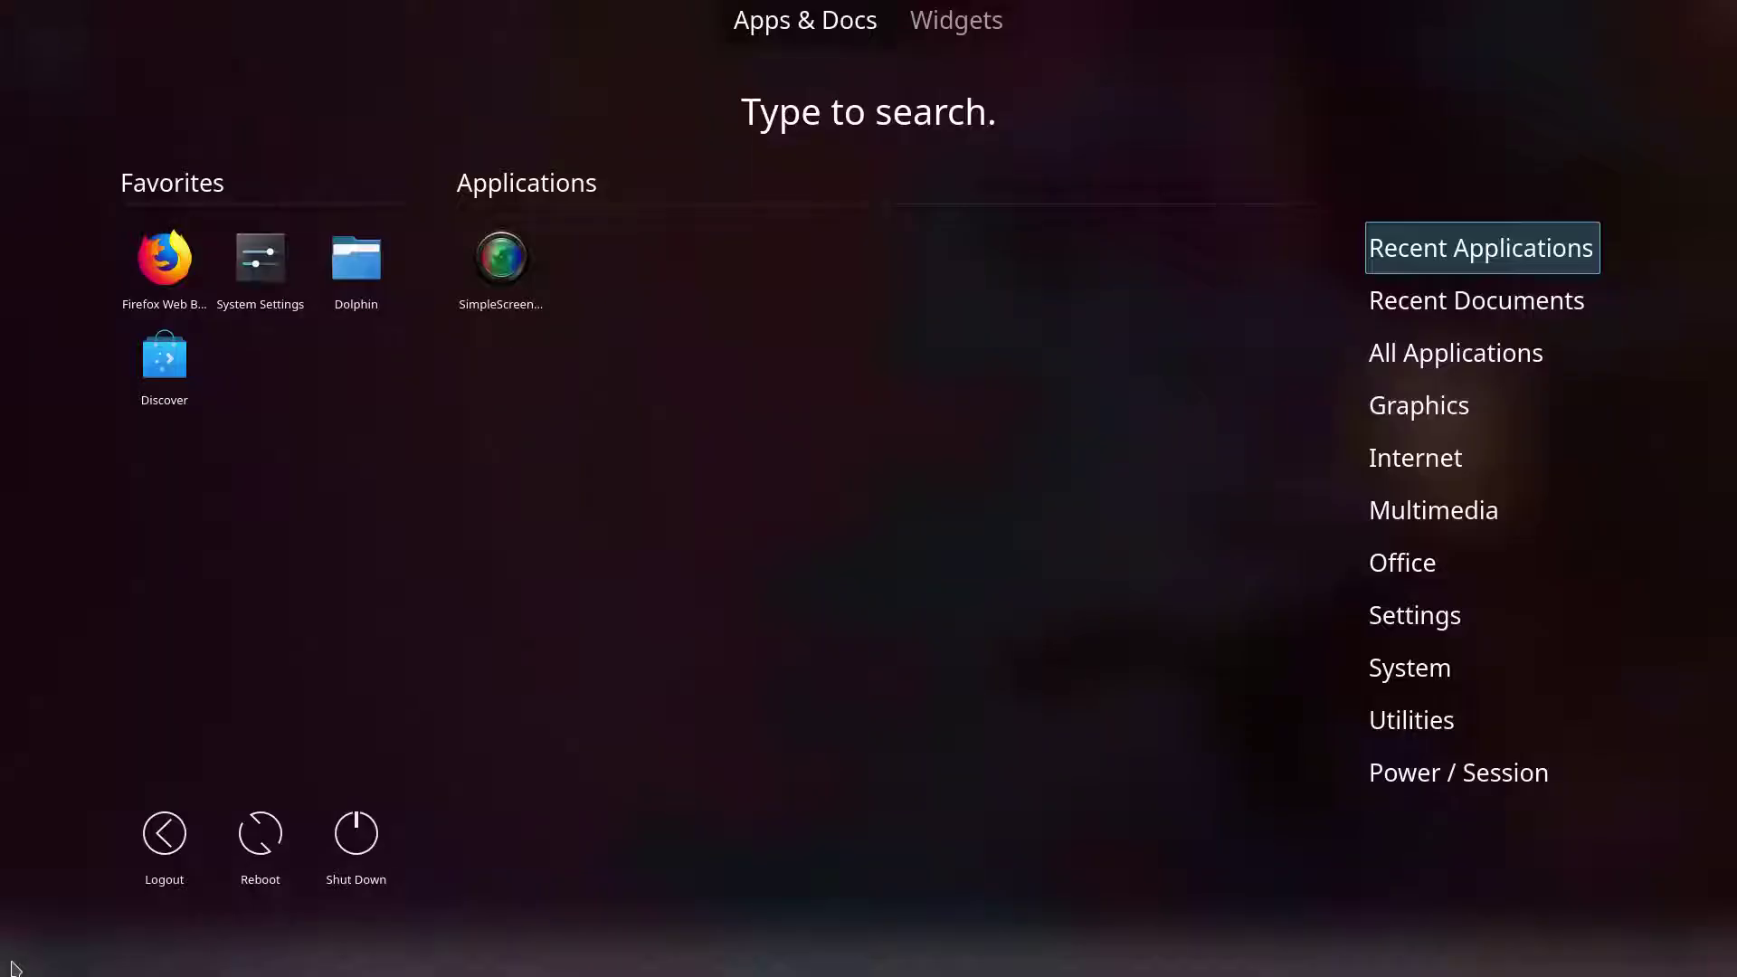
{"action": "left_click", "coordinate": [272, 288]}
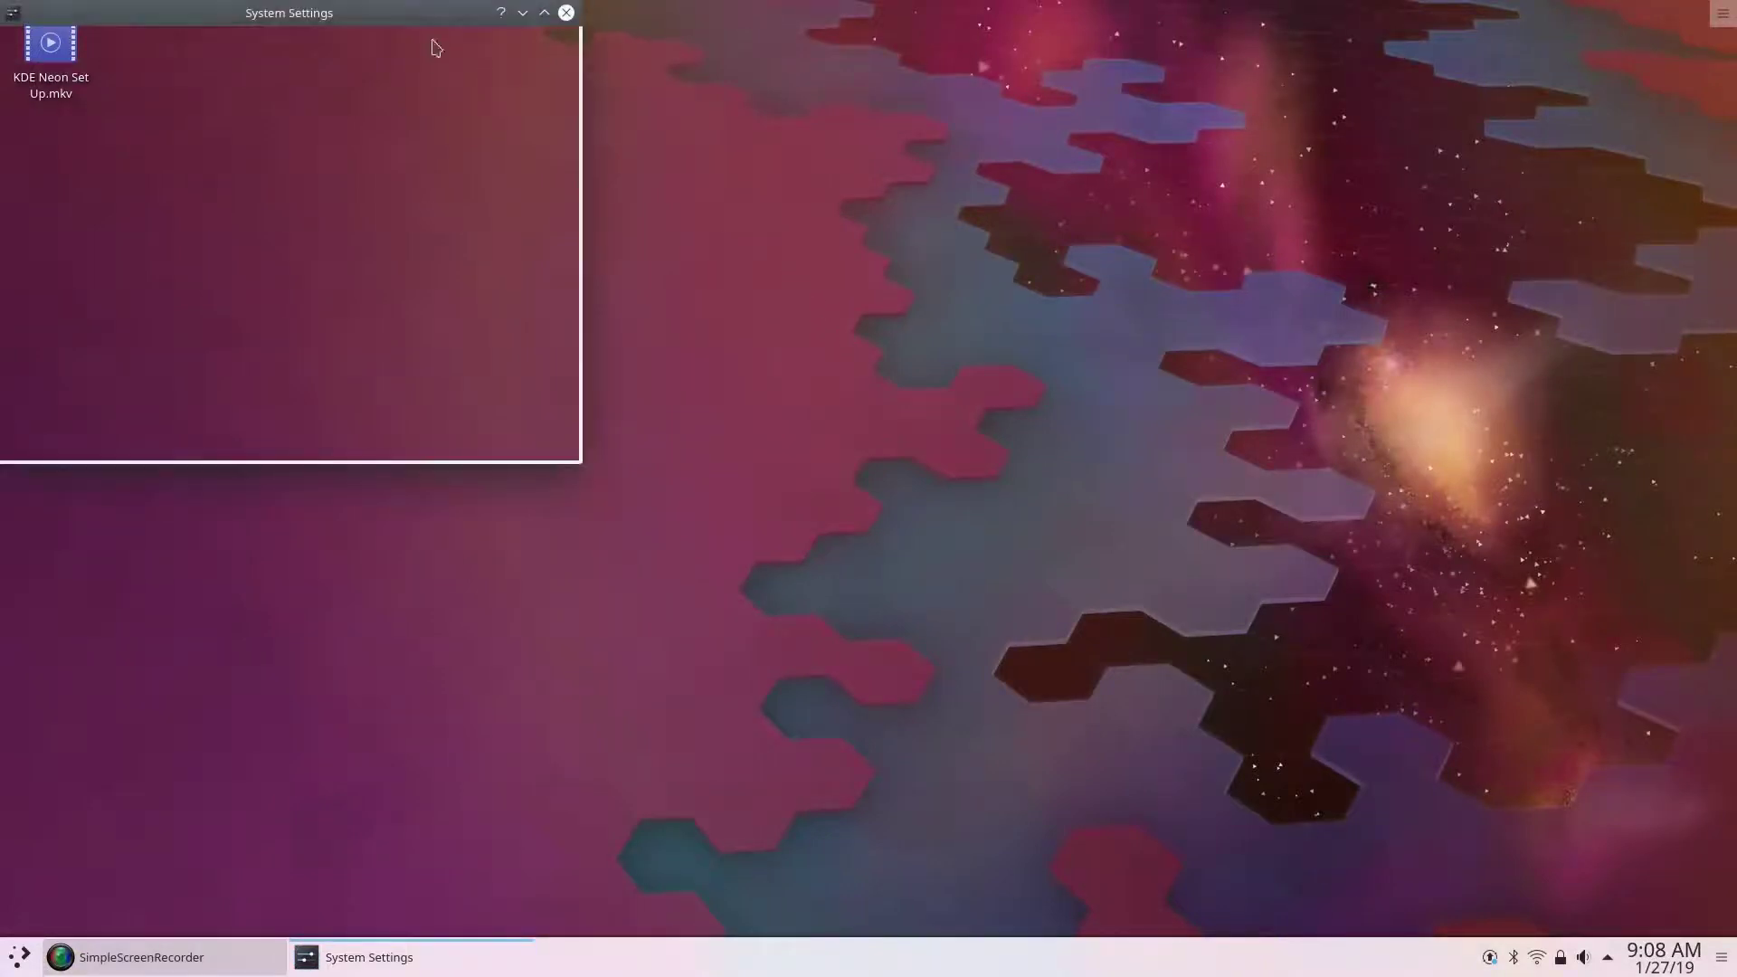
{"action": "left_click_drag", "start_coordinate": [425, 18], "coordinate": [768, 87]}
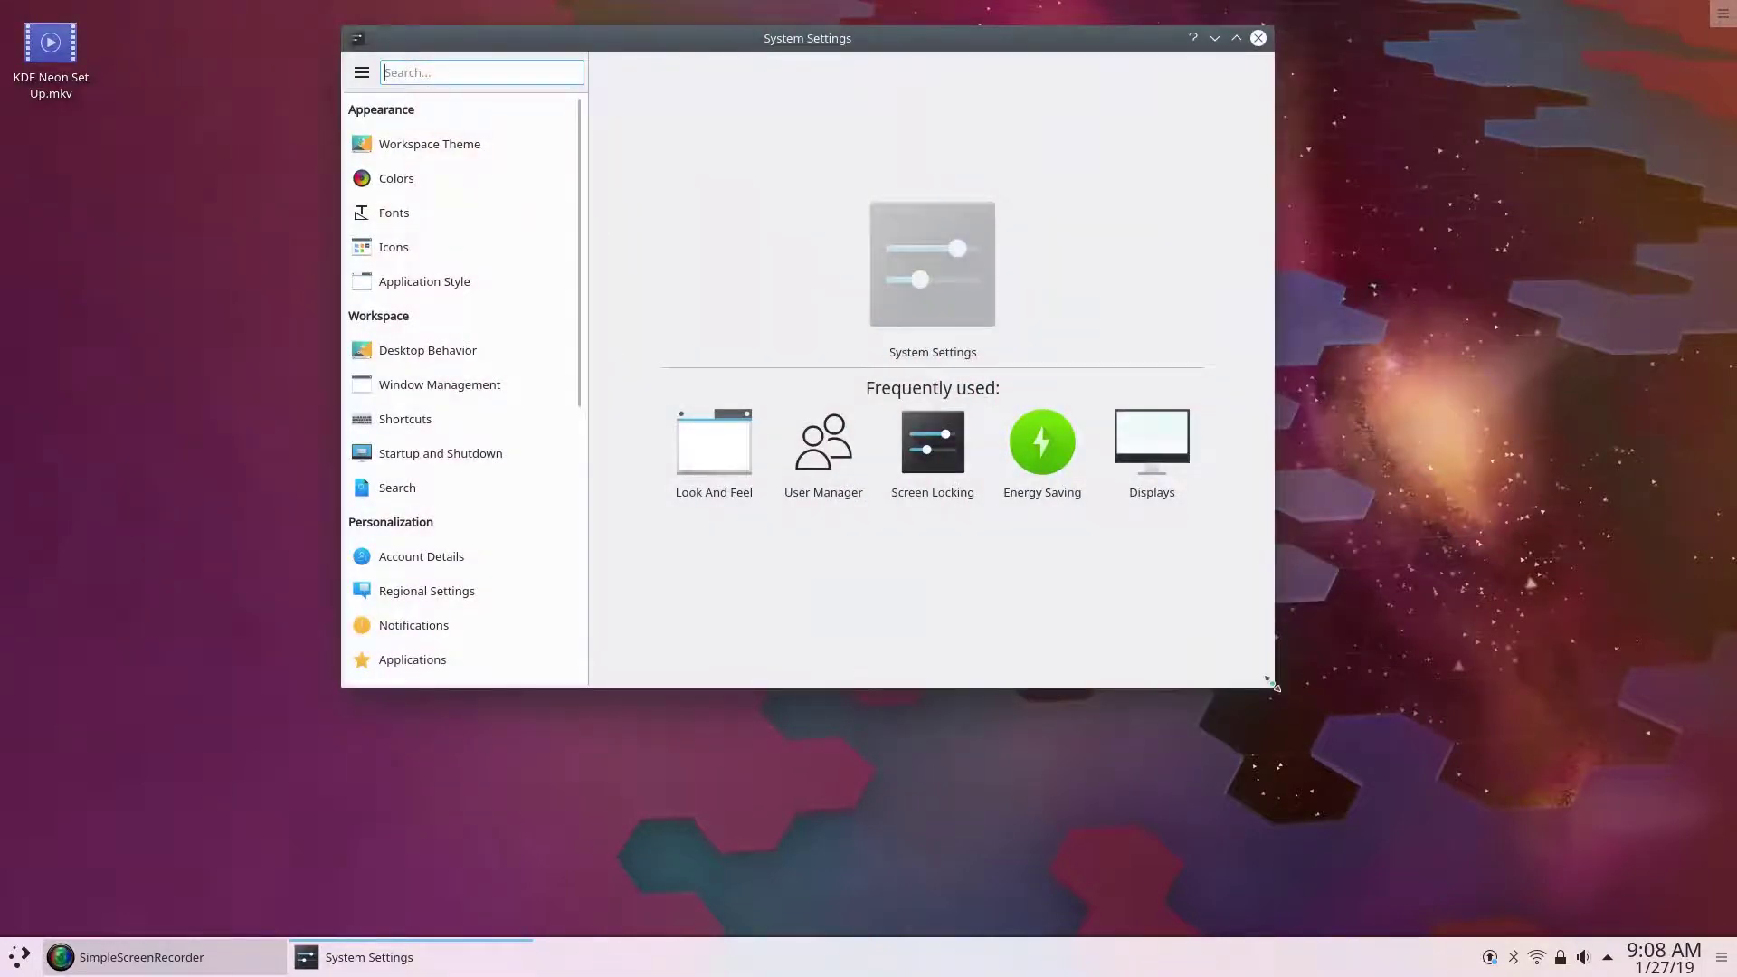
{"action": "left_click_drag", "start_coordinate": [1281, 693], "coordinate": [1418, 807]}
{"action": "left_click_drag", "start_coordinate": [1027, 46], "coordinate": [994, 37]}
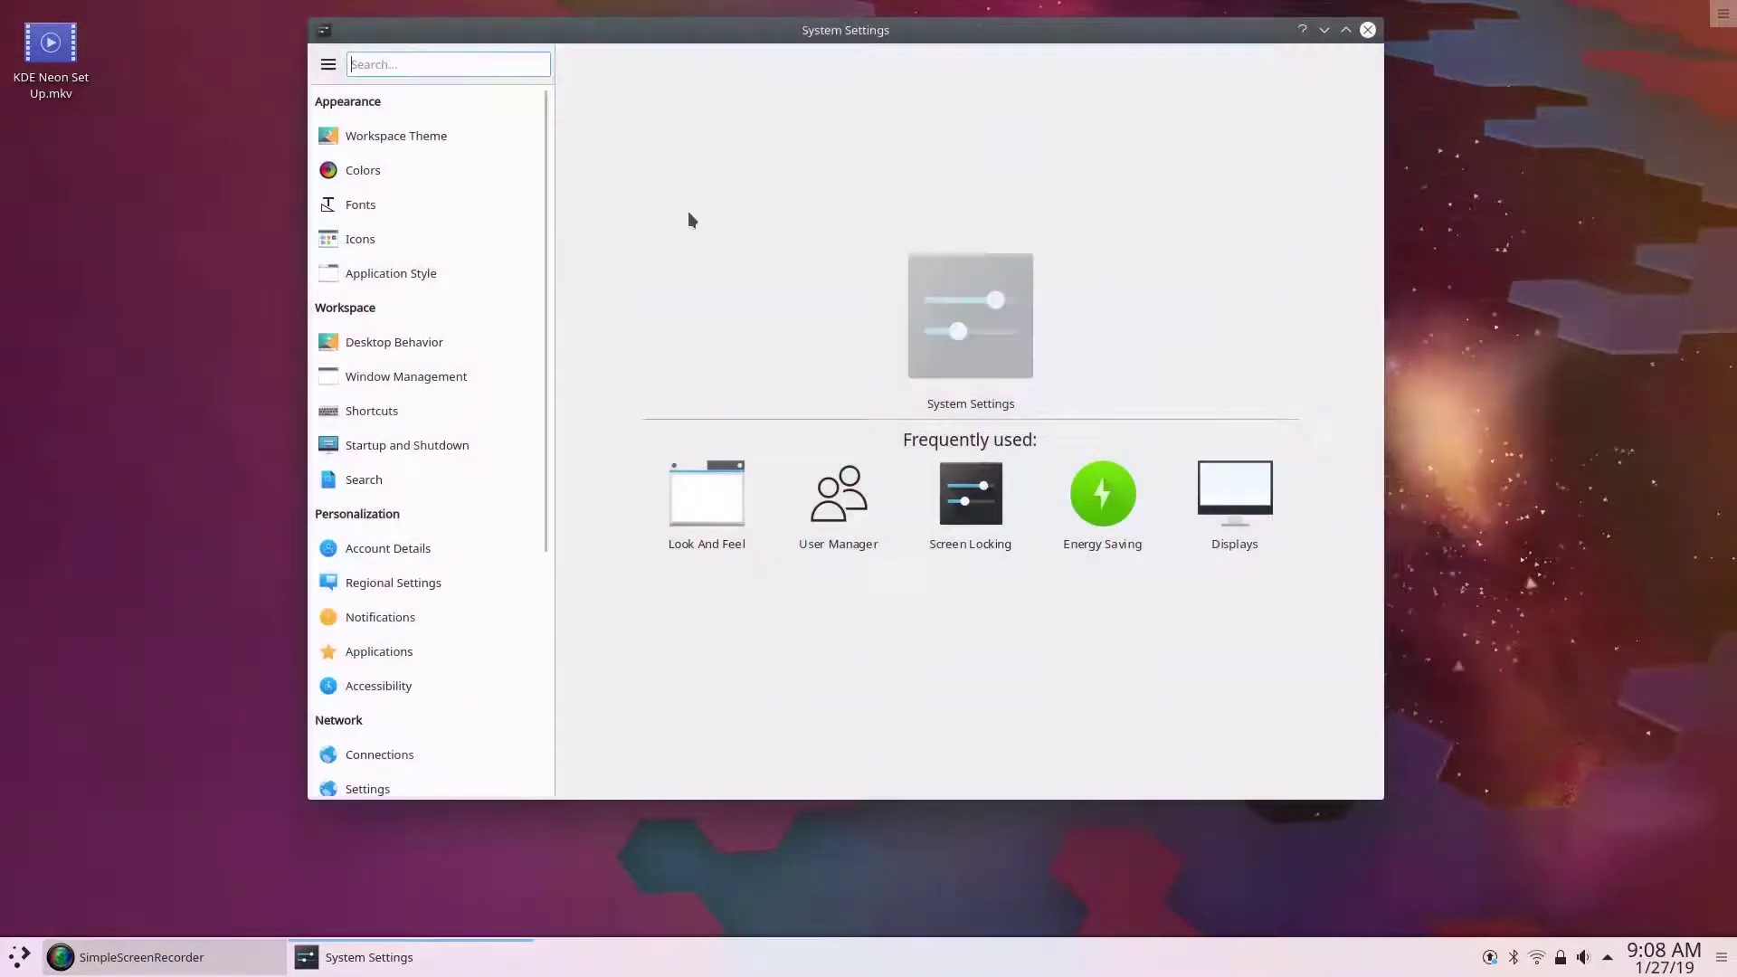
Step: Change the System Settings view style to Icon View
{"action": "left_click", "coordinate": [328, 67]}
{"action": "left_click", "coordinate": [352, 94]}
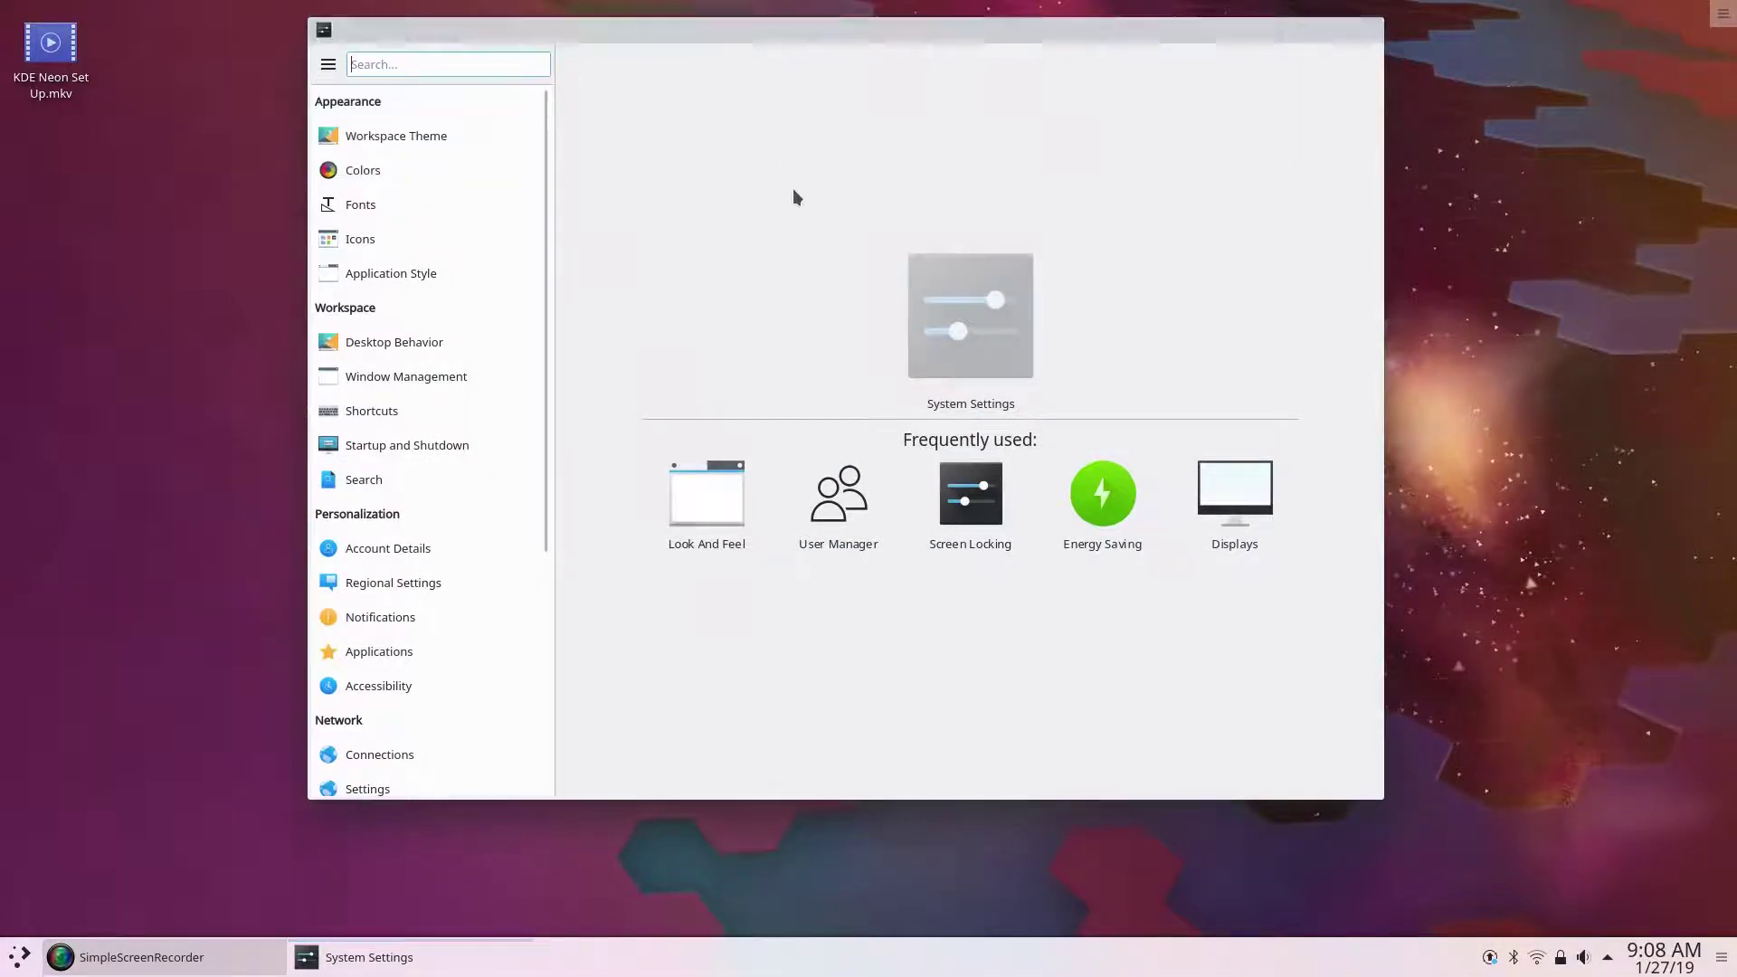
{"action": "left_click", "coordinate": [798, 396]}
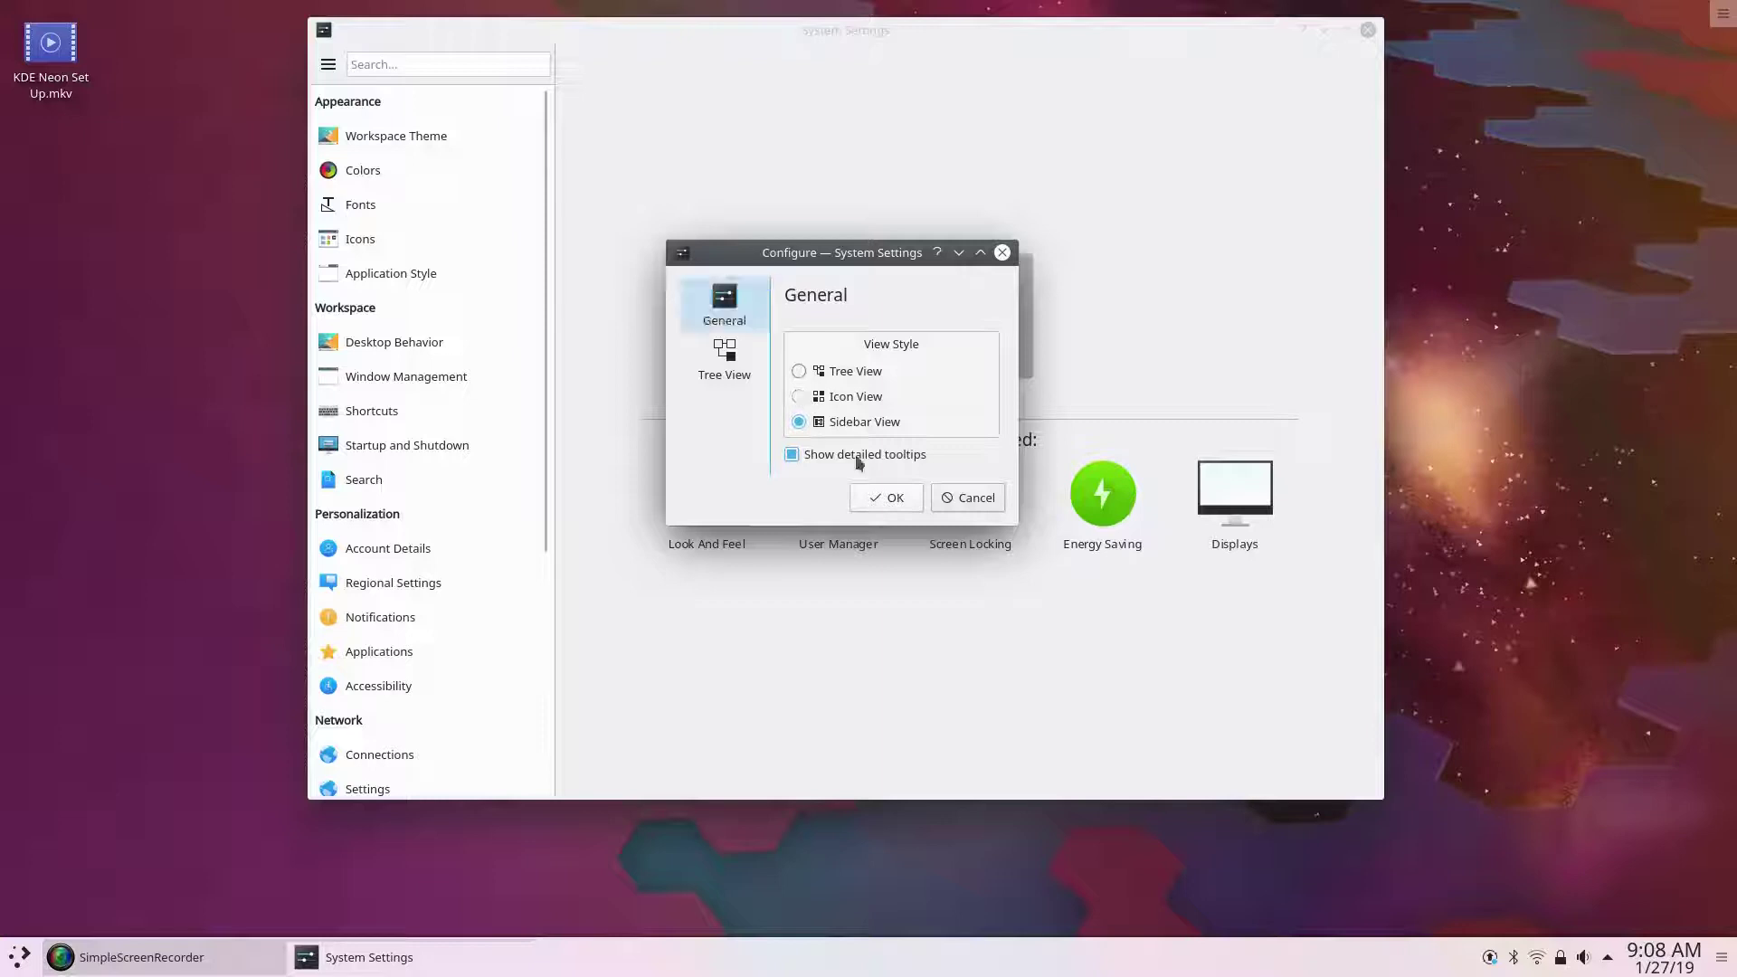
{"action": "left_click", "coordinate": [887, 498]}
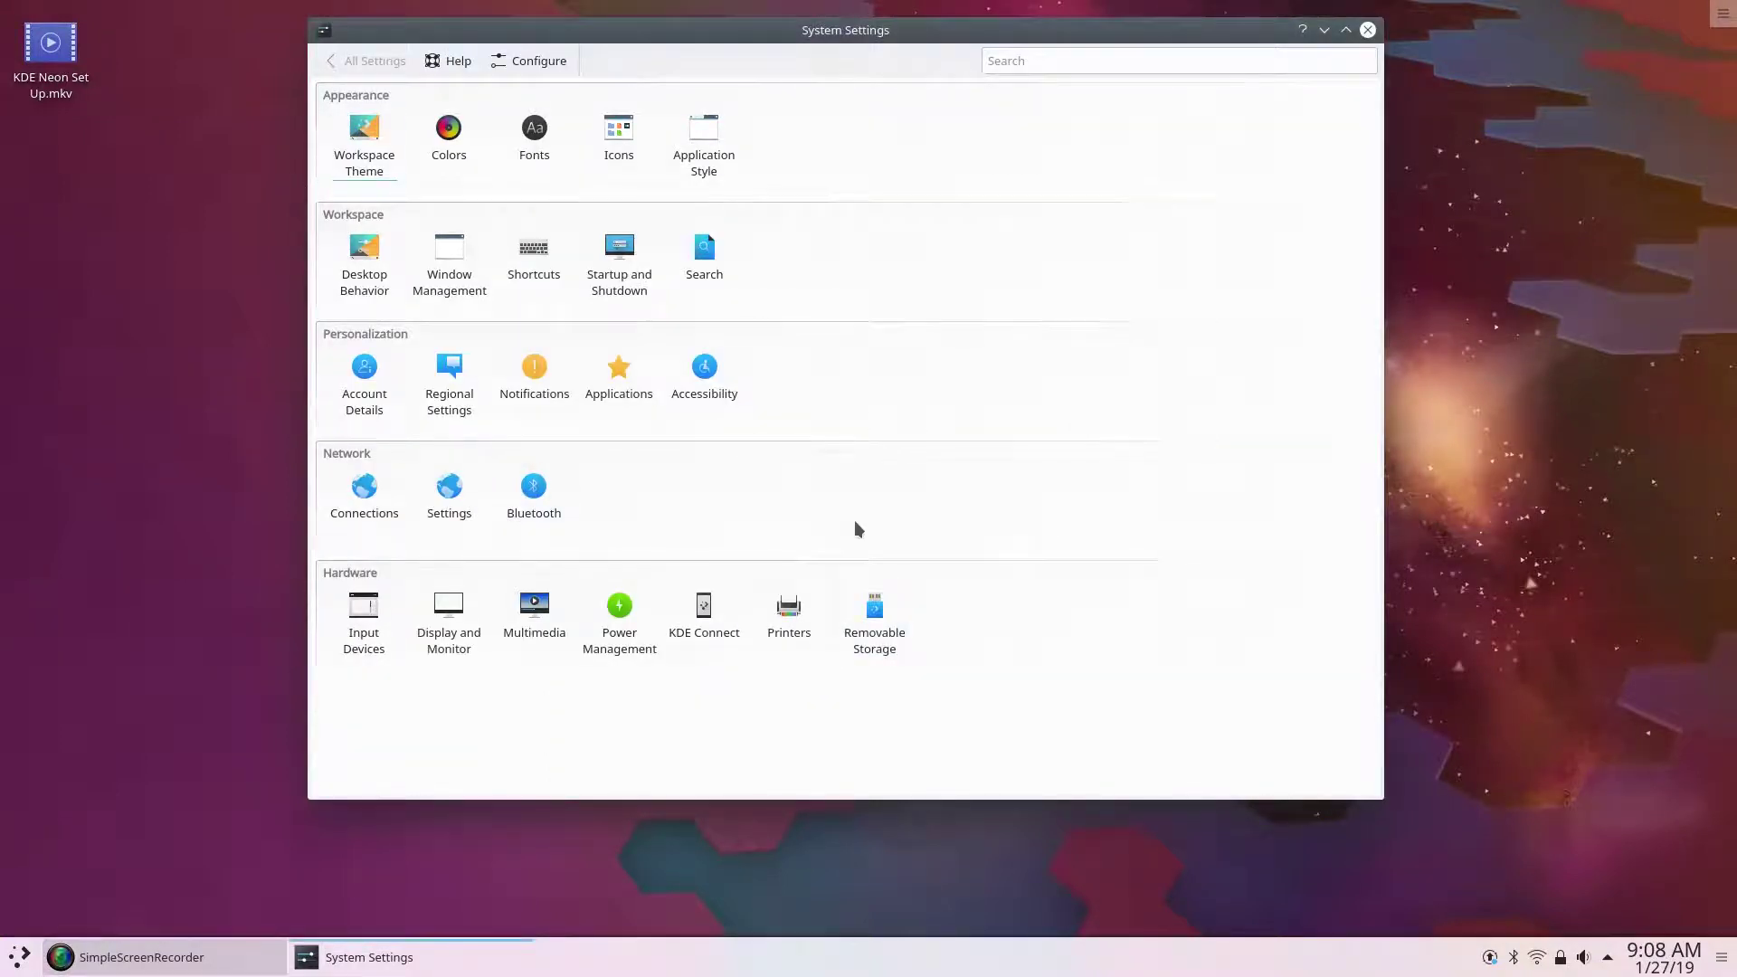
Step: Search the downloadable Look And Feel packages for "modern" and install the Modern theme
{"action": "left_click", "coordinate": [354, 138]}
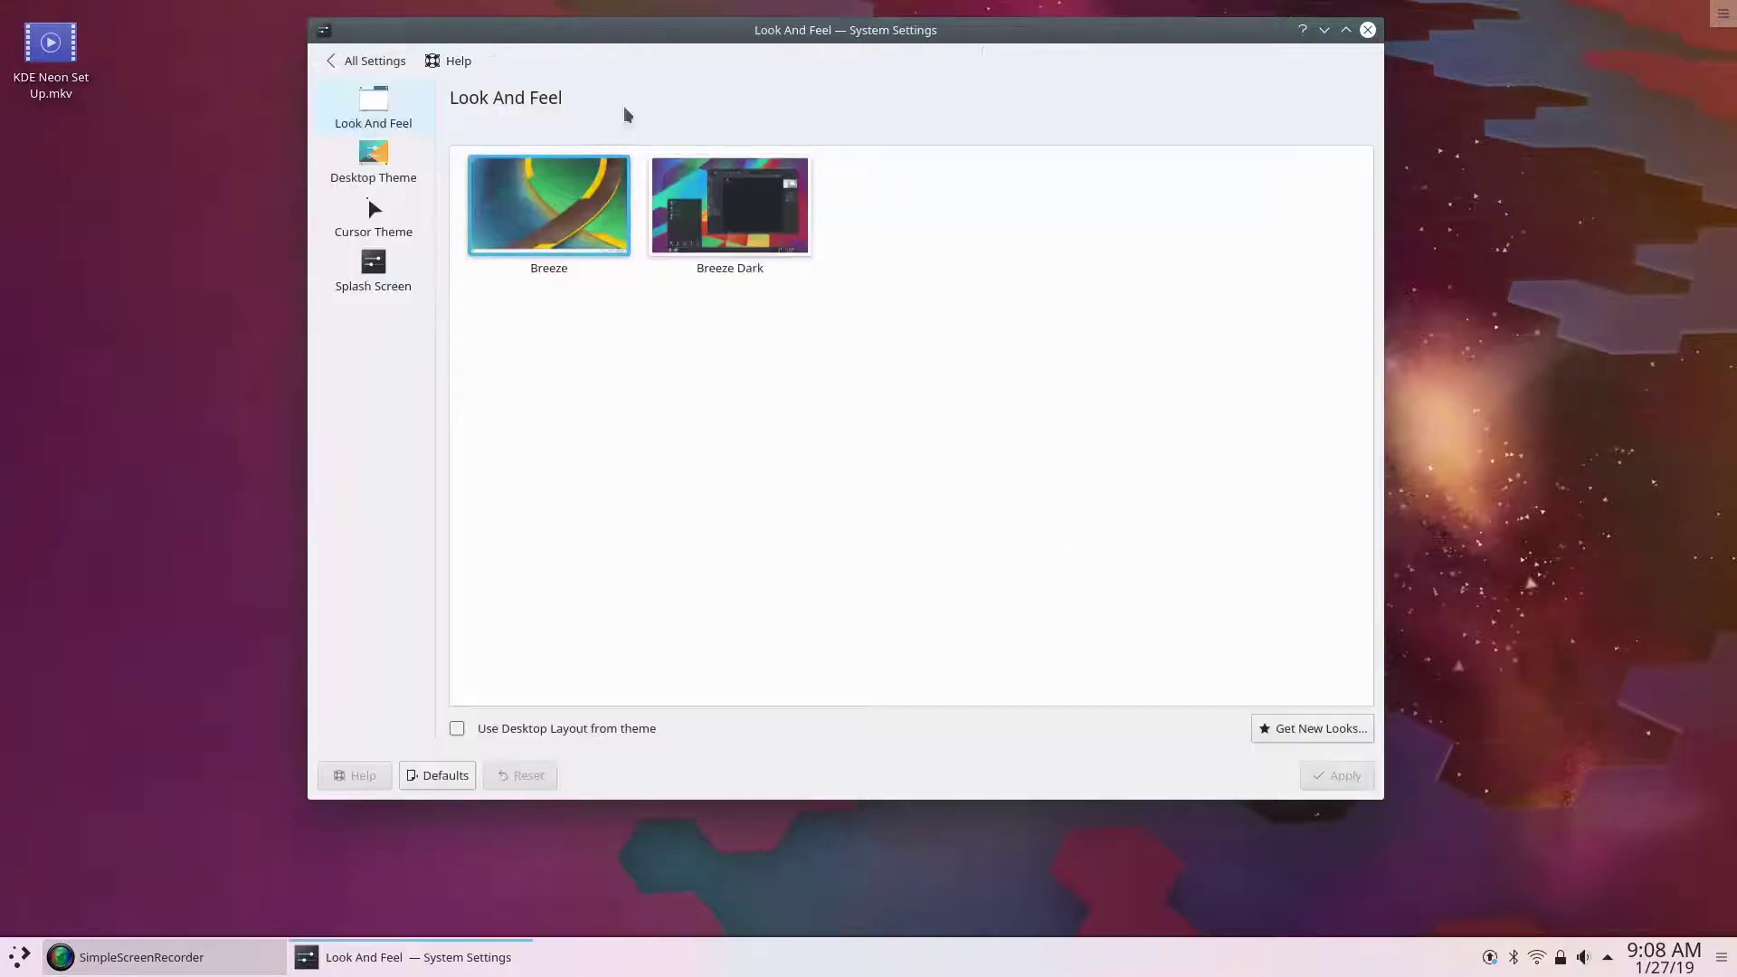
{"action": "left_click", "coordinate": [1285, 726]}
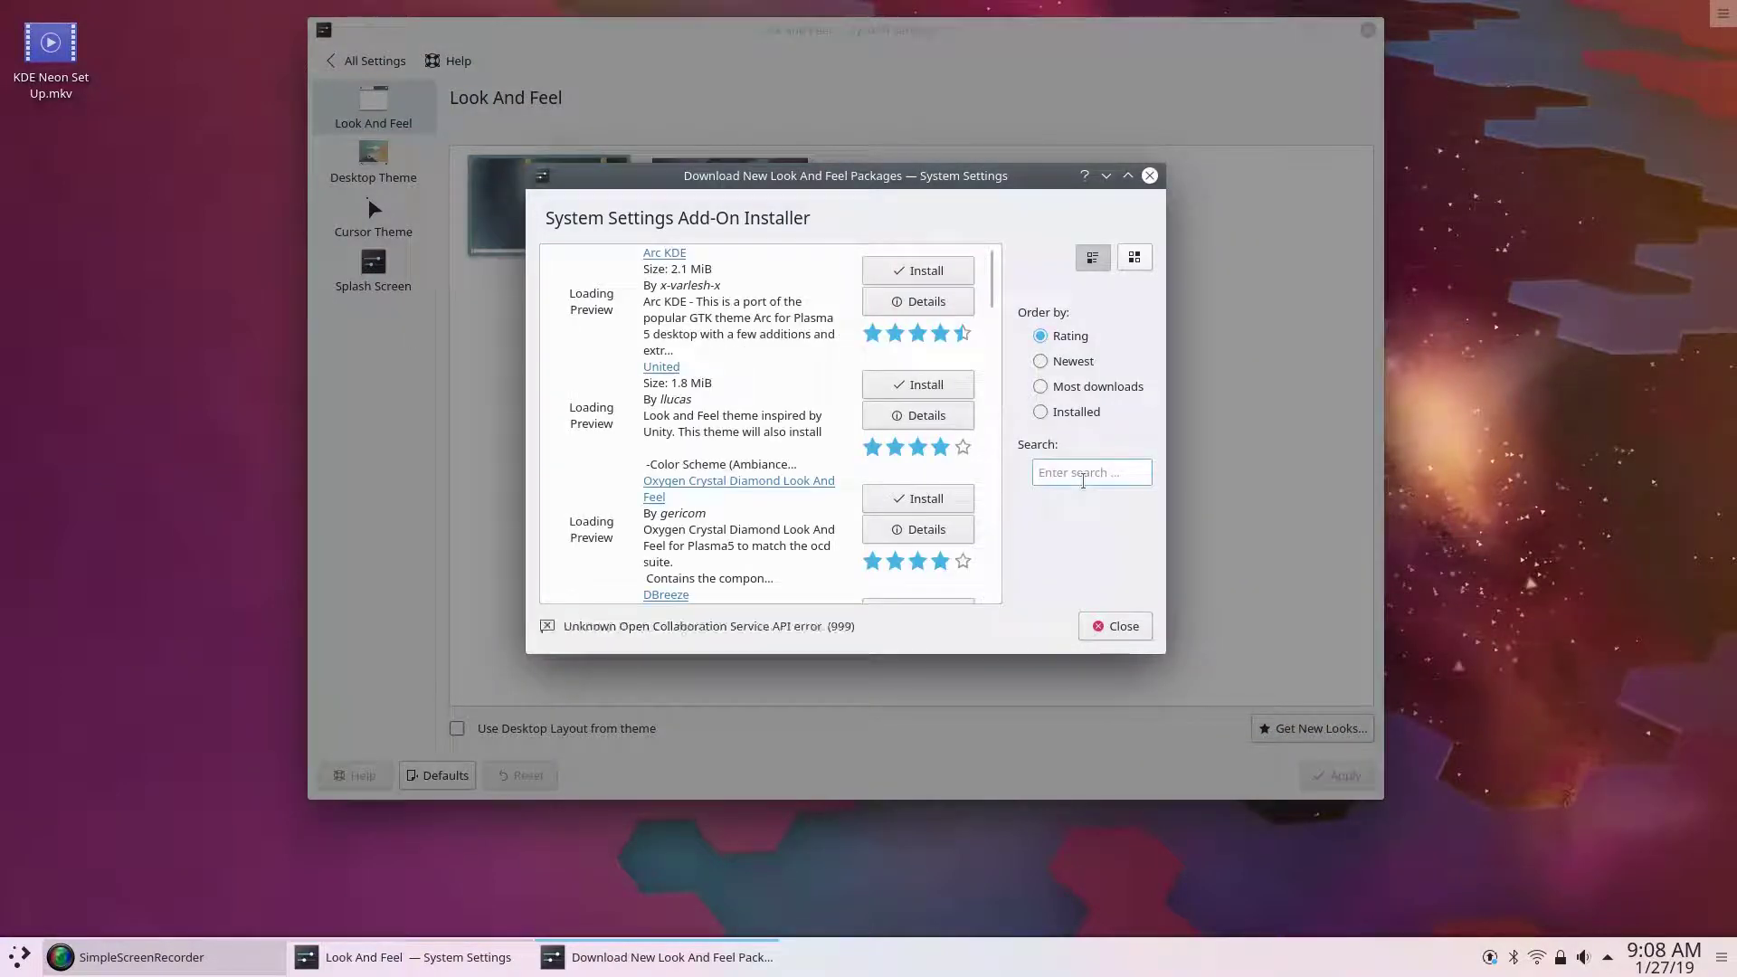
{"action": "type", "text": "modern"}
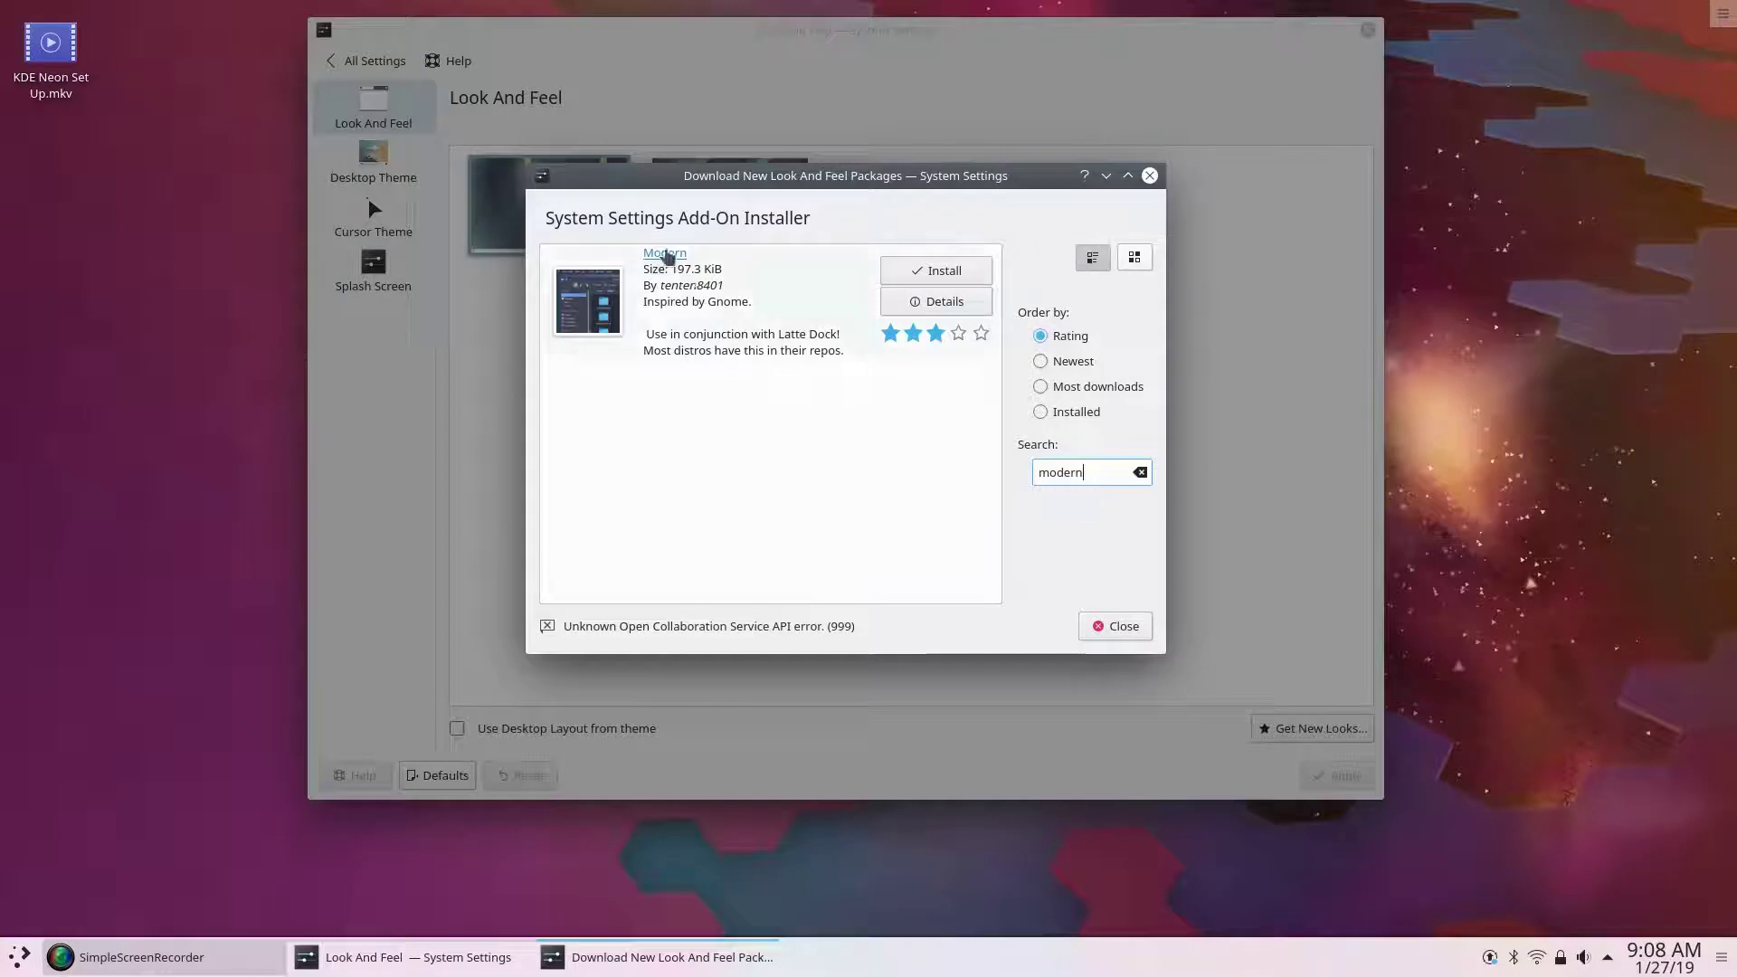
{"action": "left_click", "coordinate": [919, 274]}
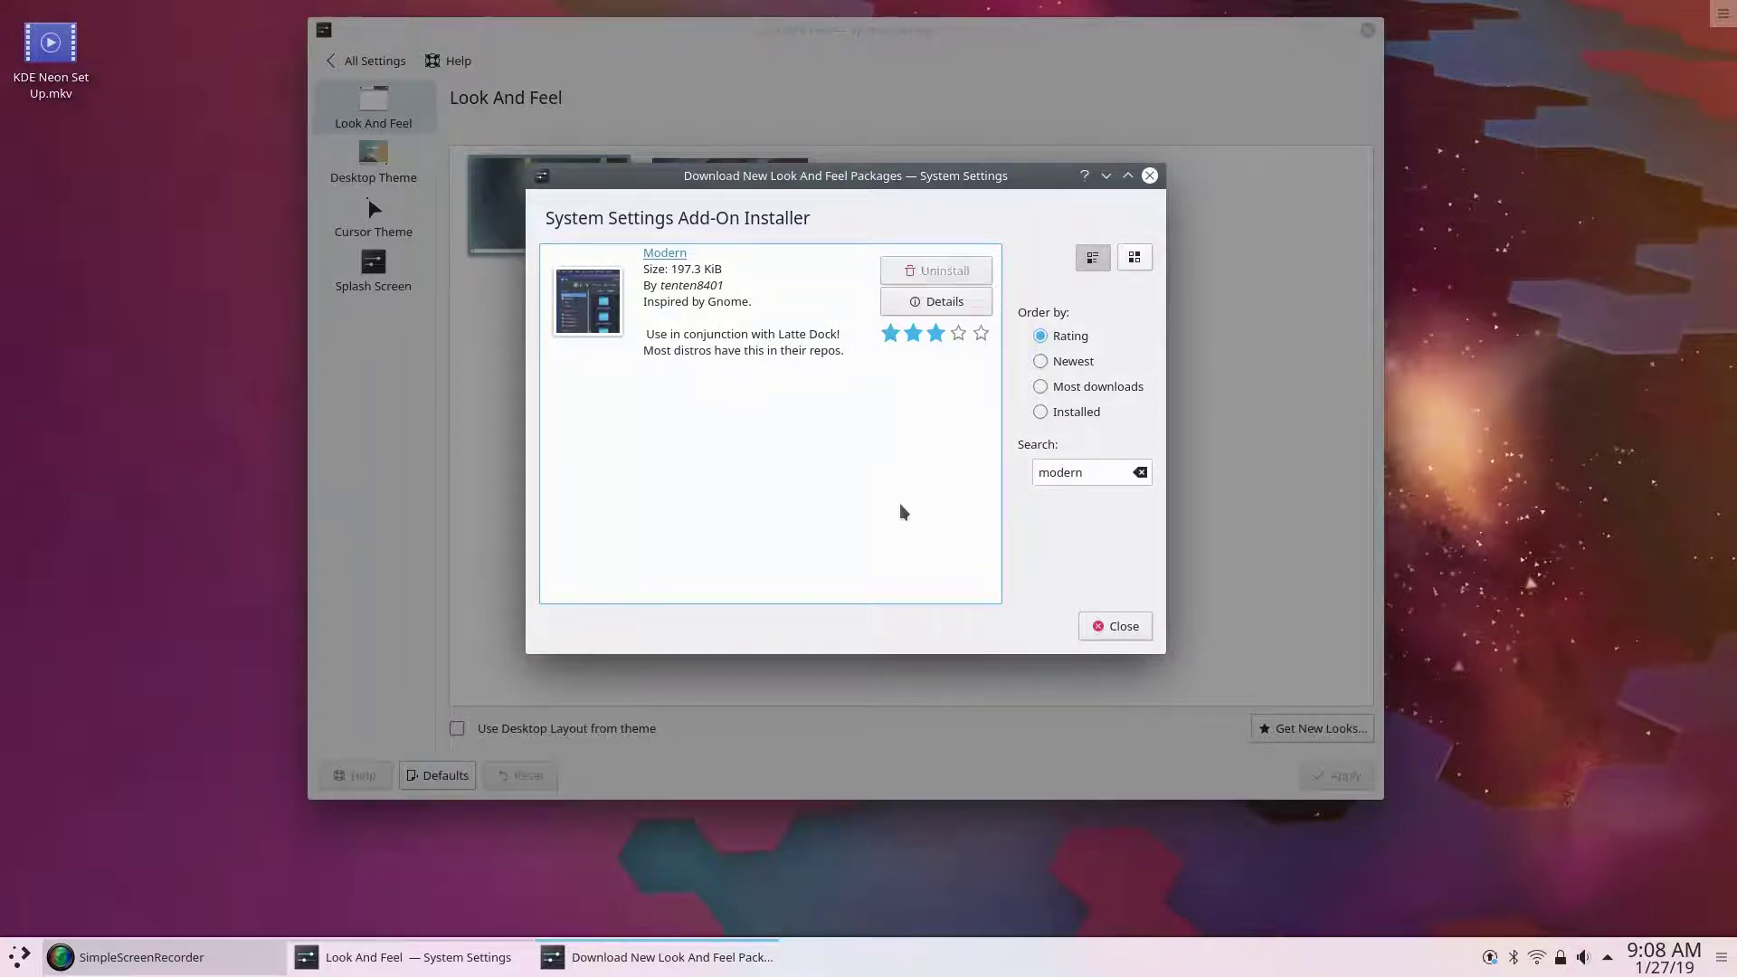
{"action": "left_click", "coordinate": [1115, 625]}
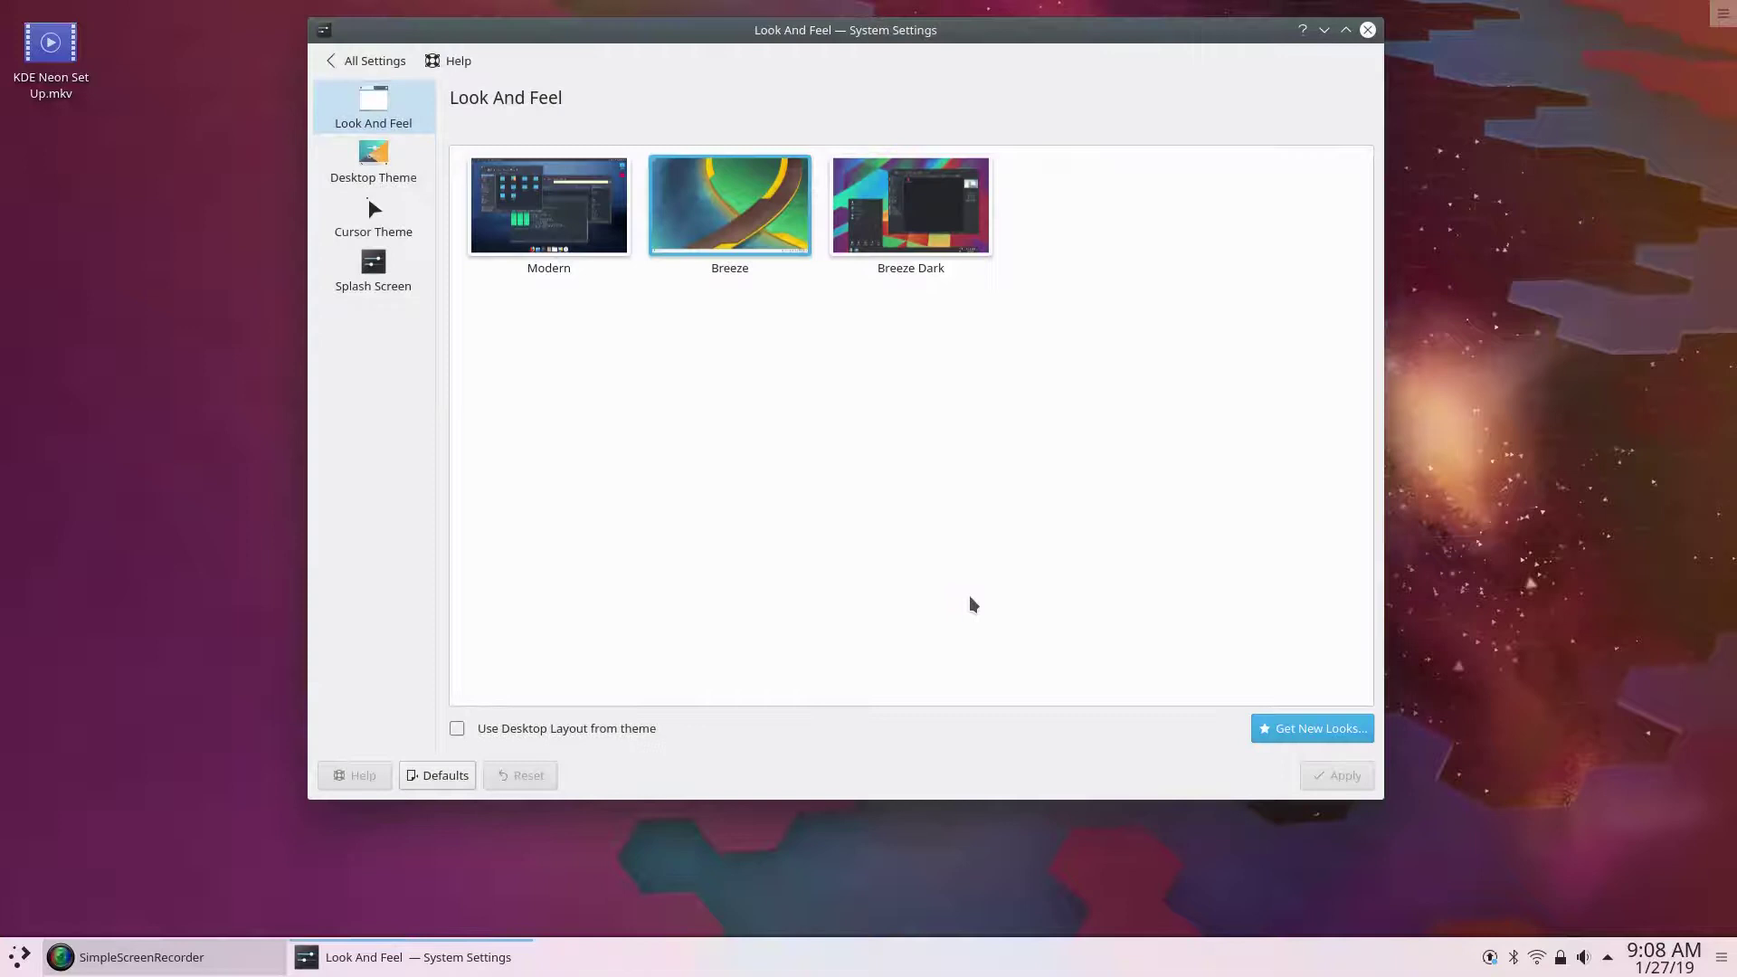
Step: Apply the Modern look and feel, then apply the Oxygen desktop theme
{"action": "left_click", "coordinate": [504, 186]}
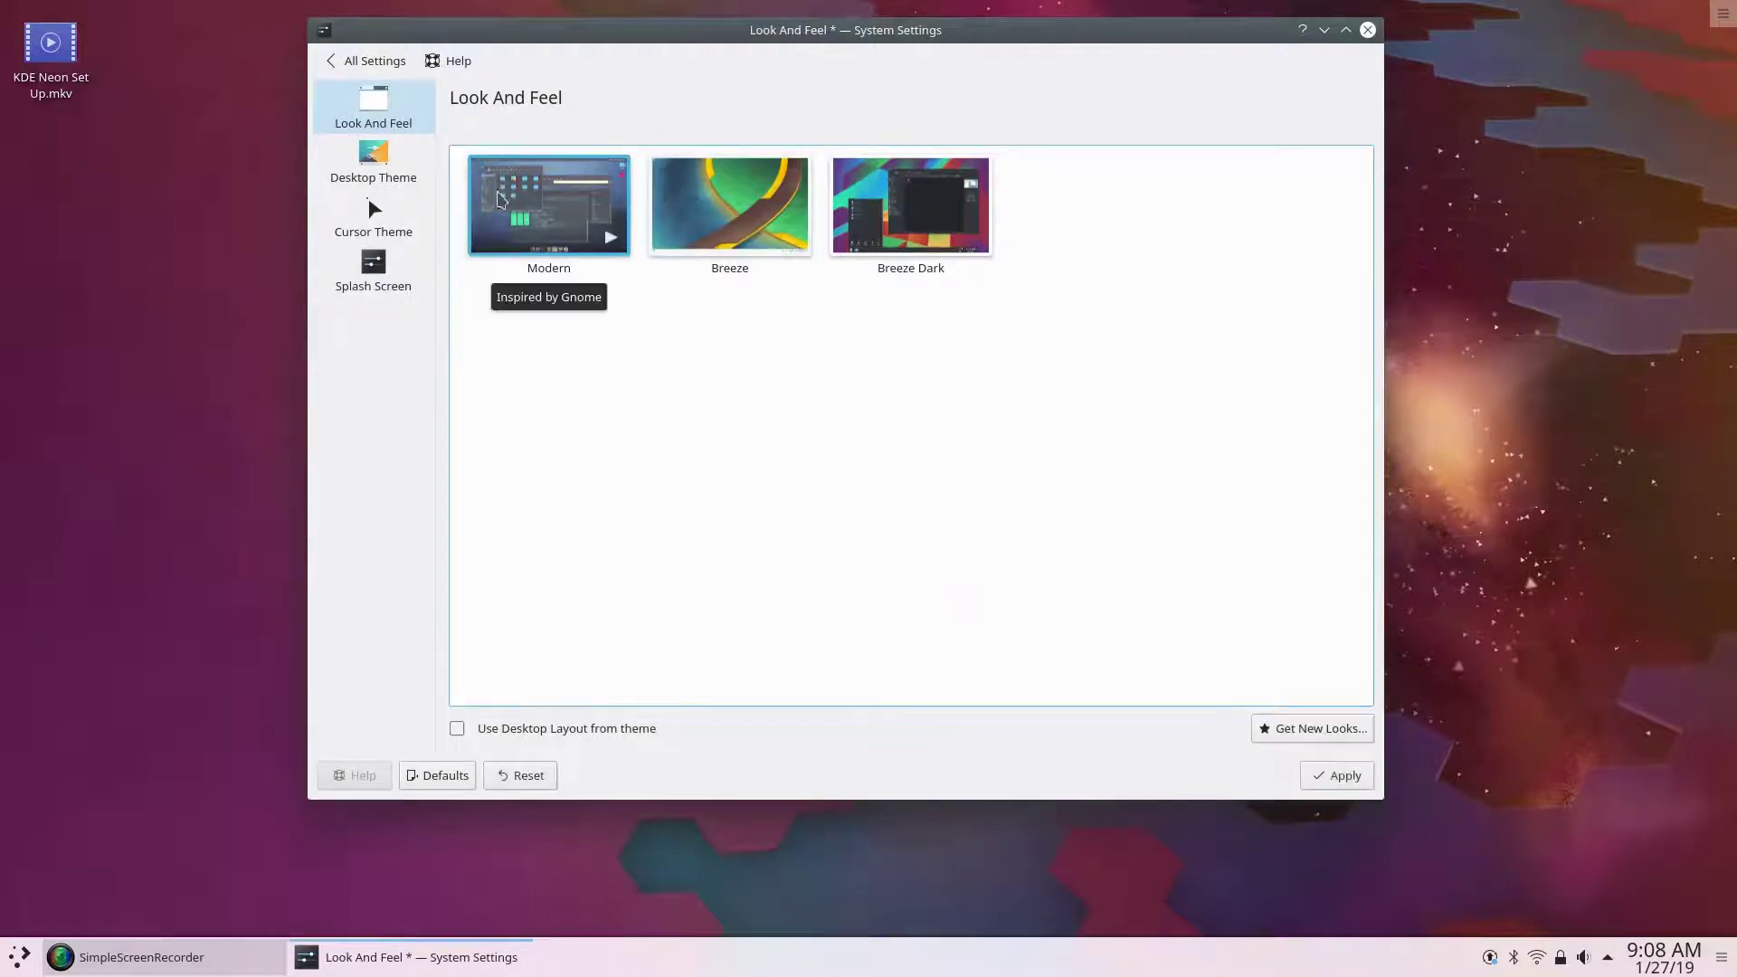
{"action": "left_click", "coordinate": [1337, 775]}
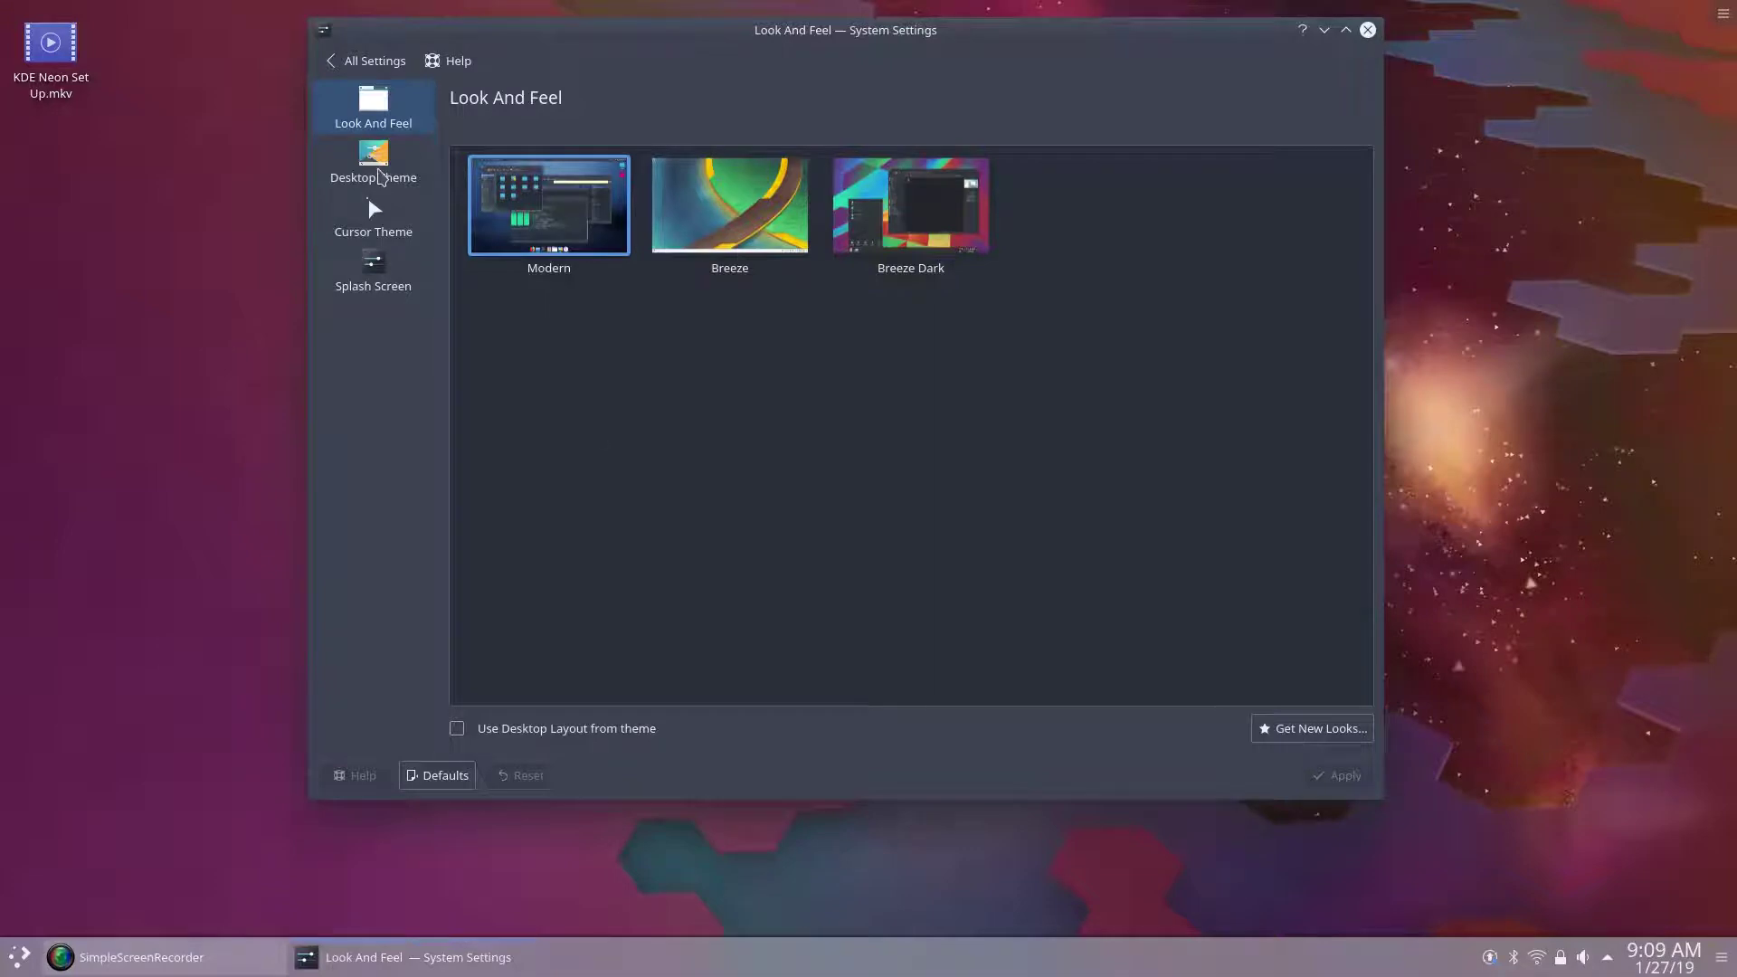
{"action": "left_click", "coordinate": [378, 176]}
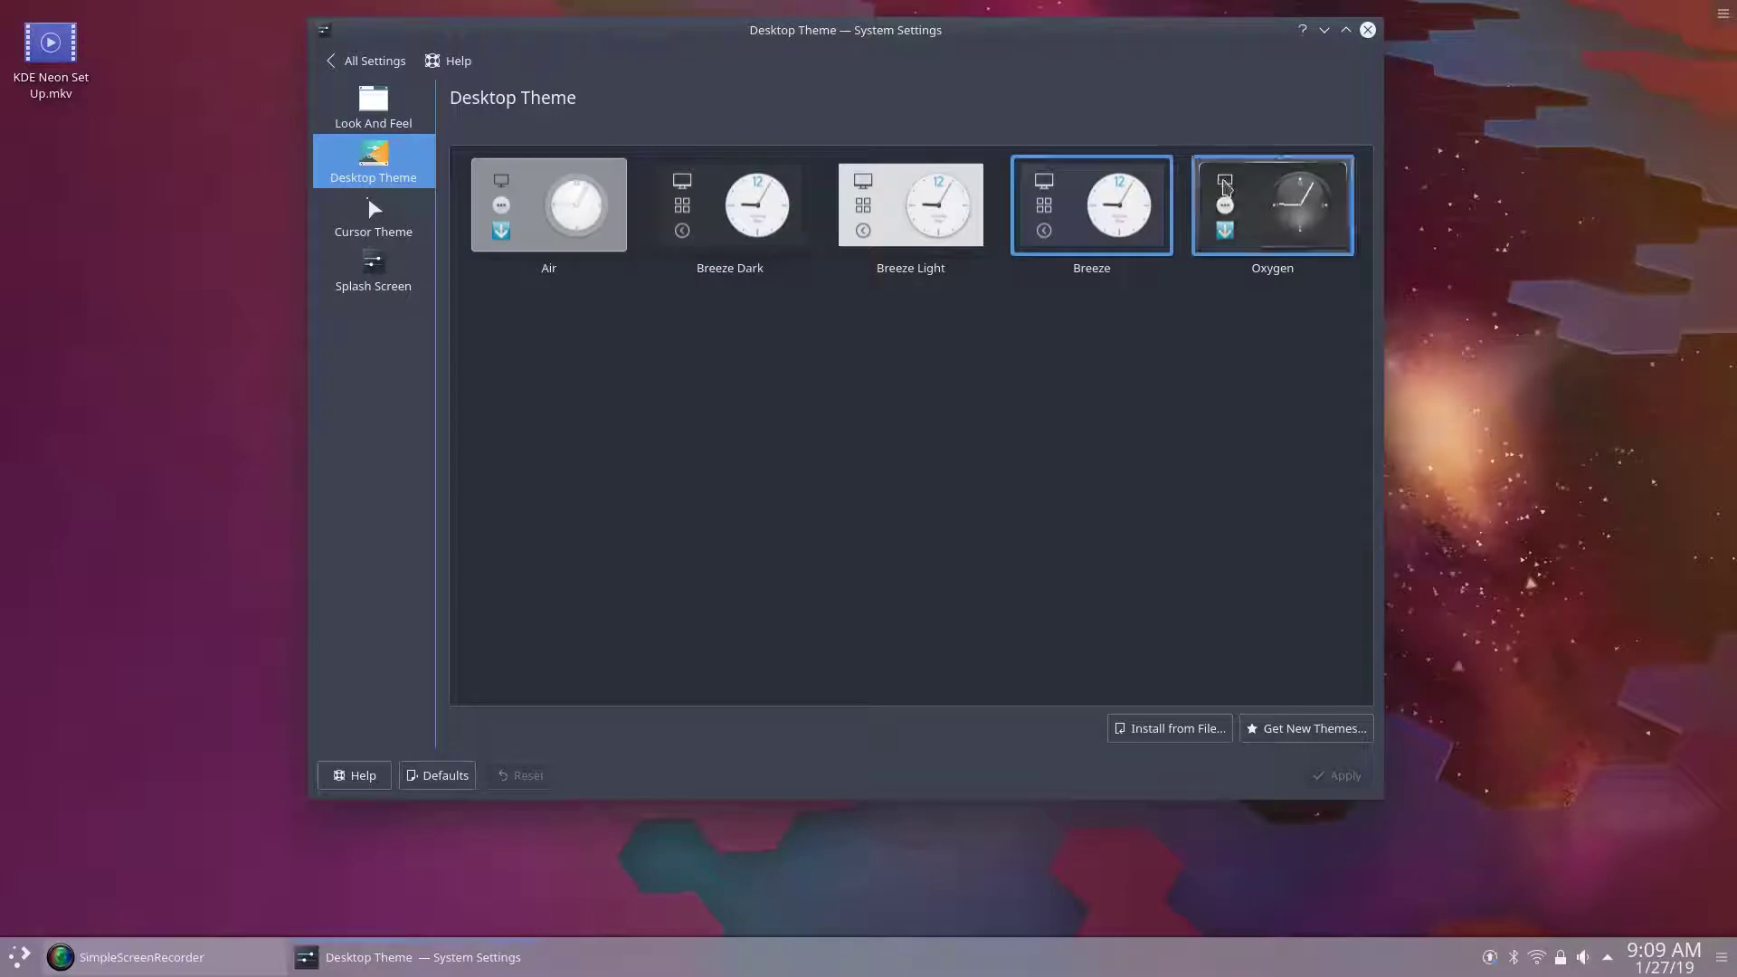
{"action": "left_click", "coordinate": [1225, 187]}
{"action": "left_click", "coordinate": [1343, 776]}
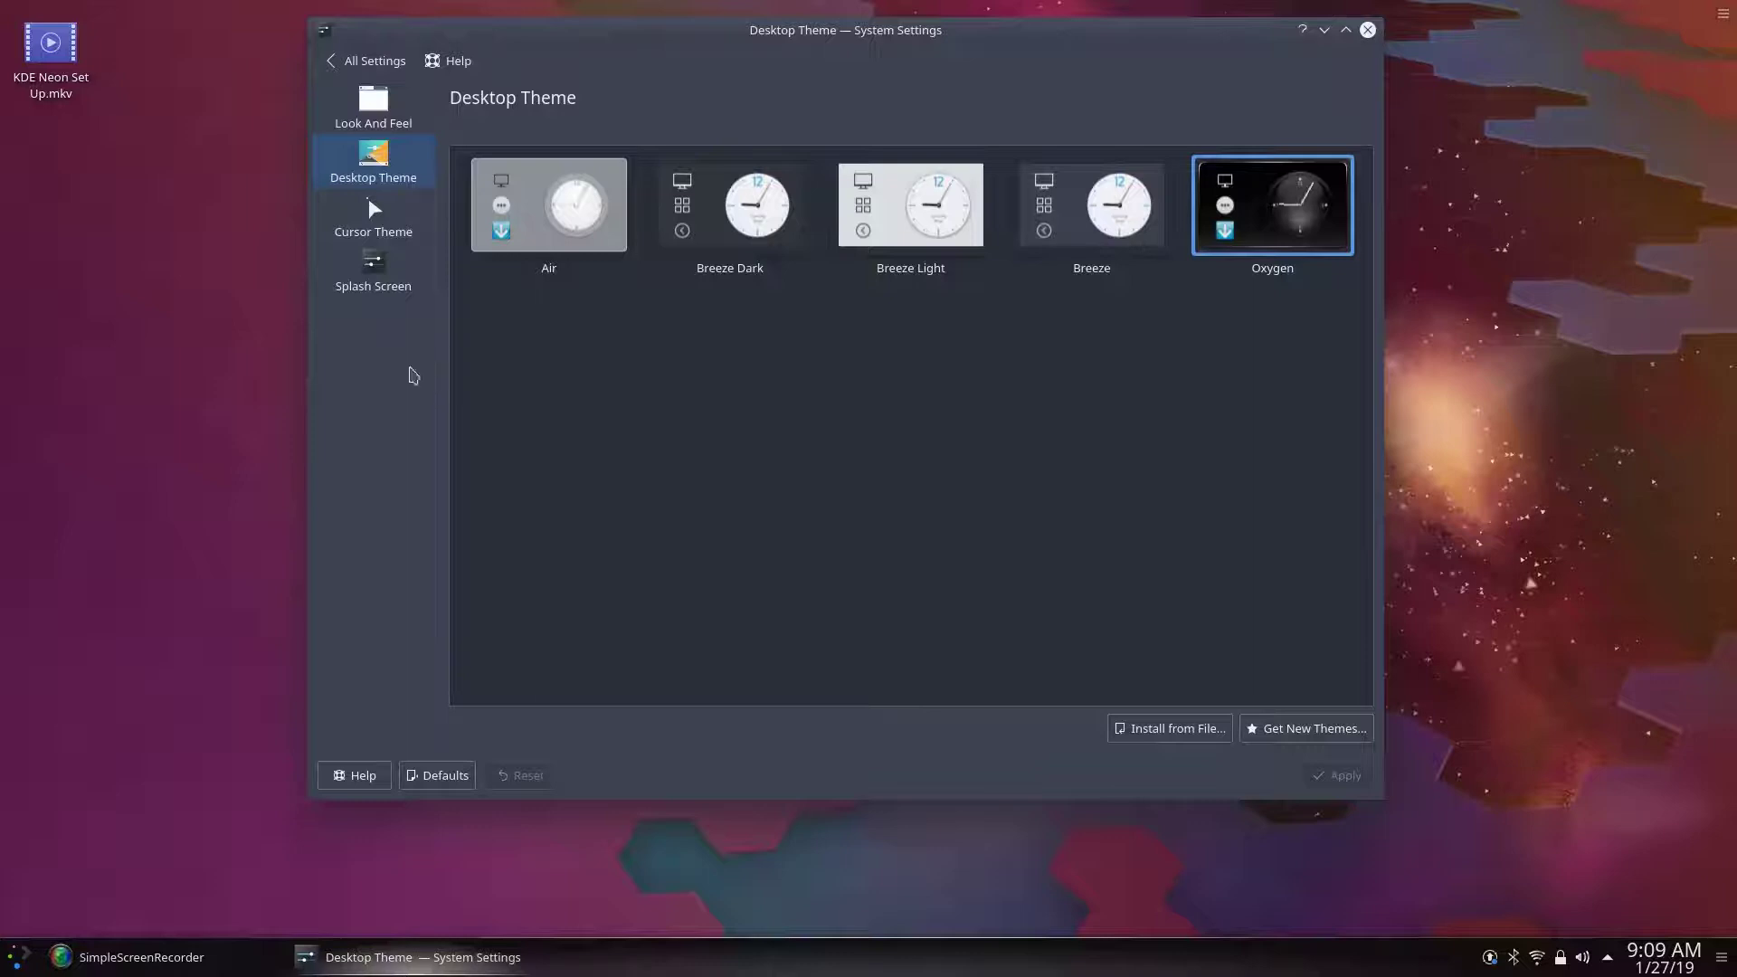
Step: Set the splash screen theme to Breeze and apply it
{"action": "left_click", "coordinate": [381, 283]}
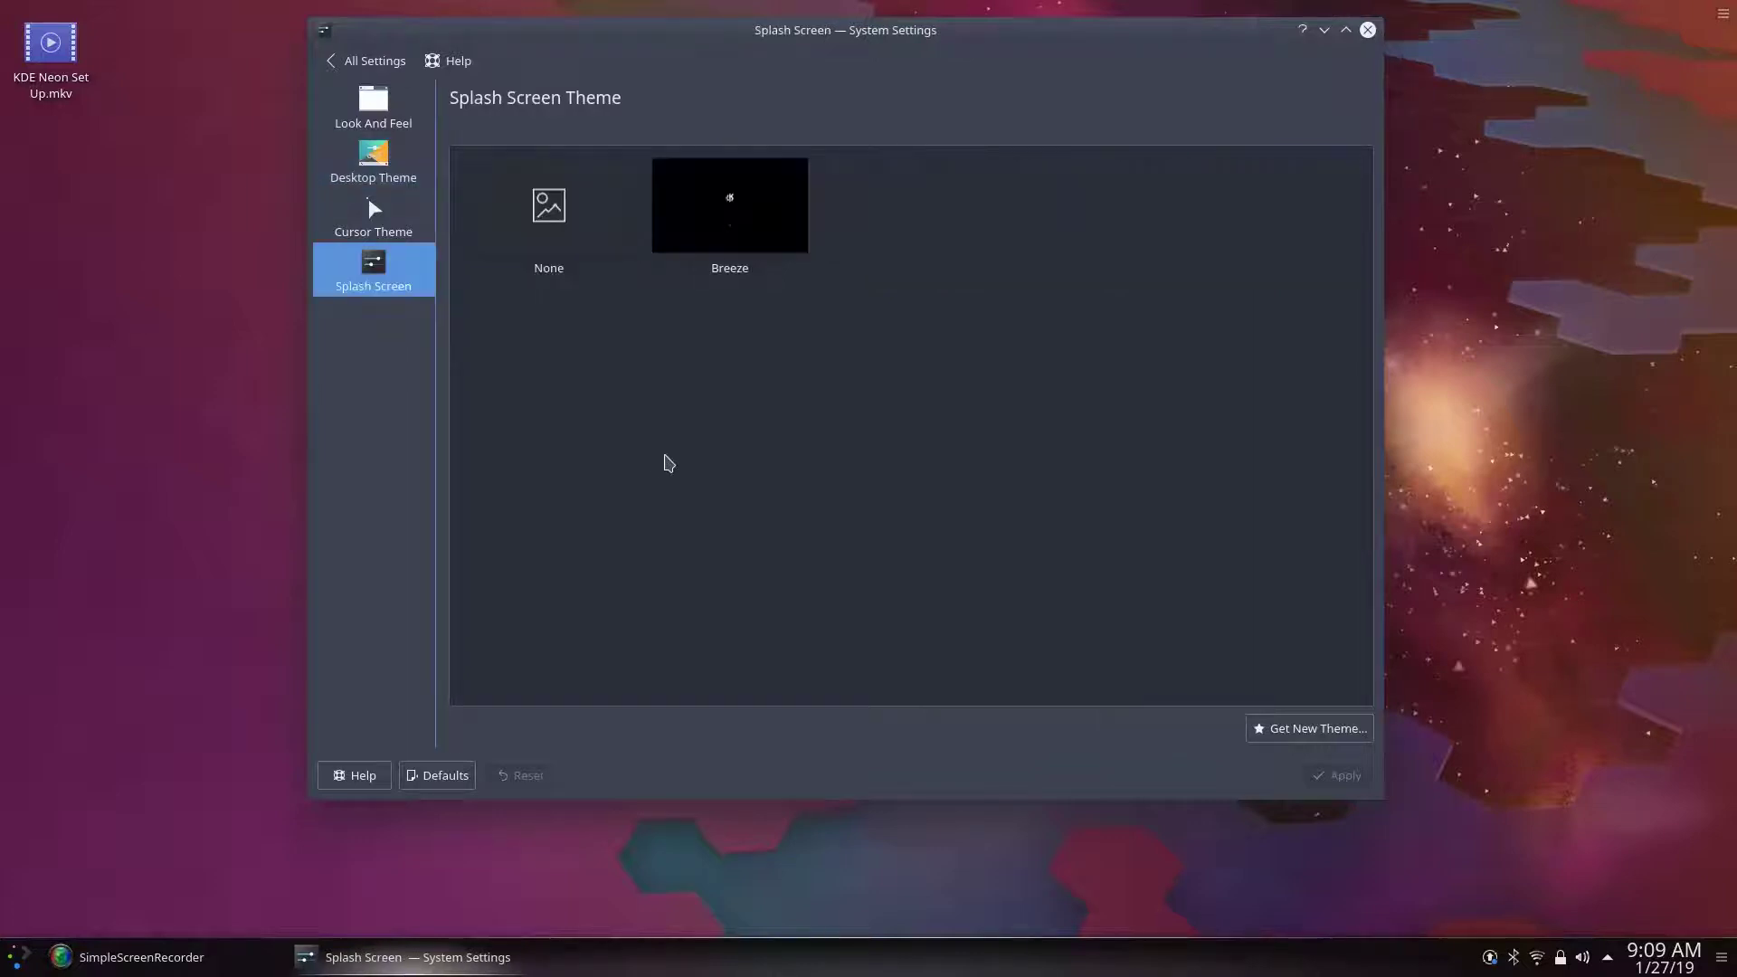
{"action": "left_click", "coordinate": [723, 219]}
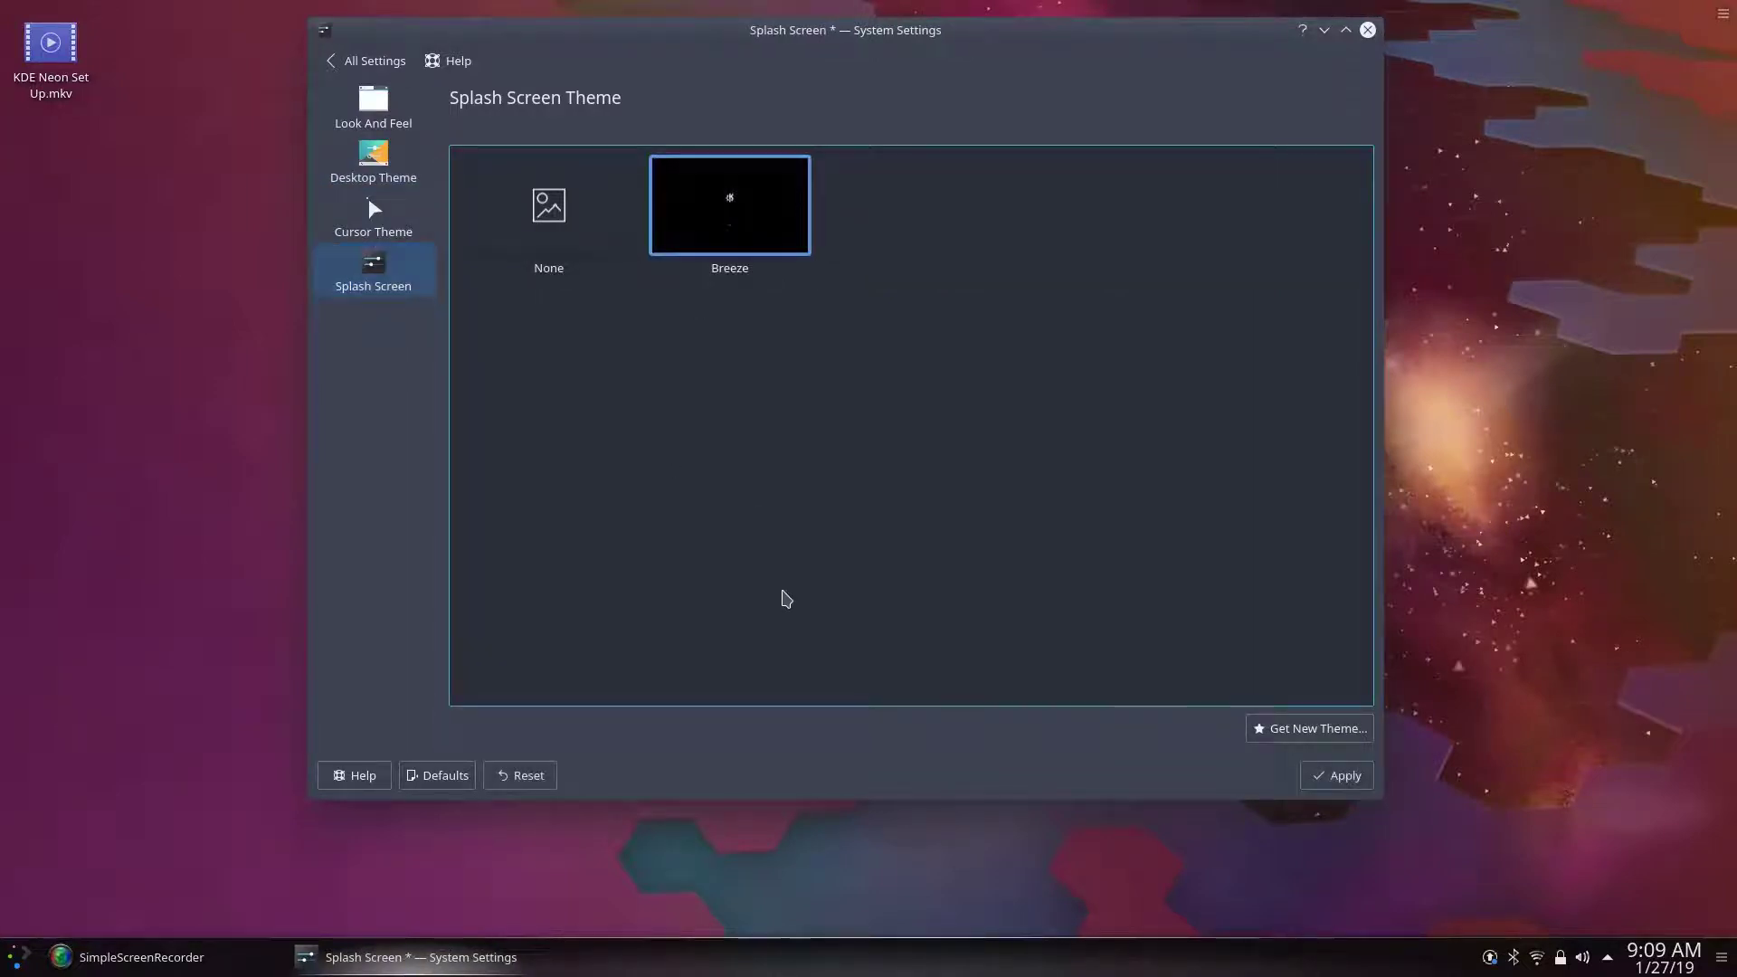
{"action": "left_click", "coordinate": [1333, 775]}
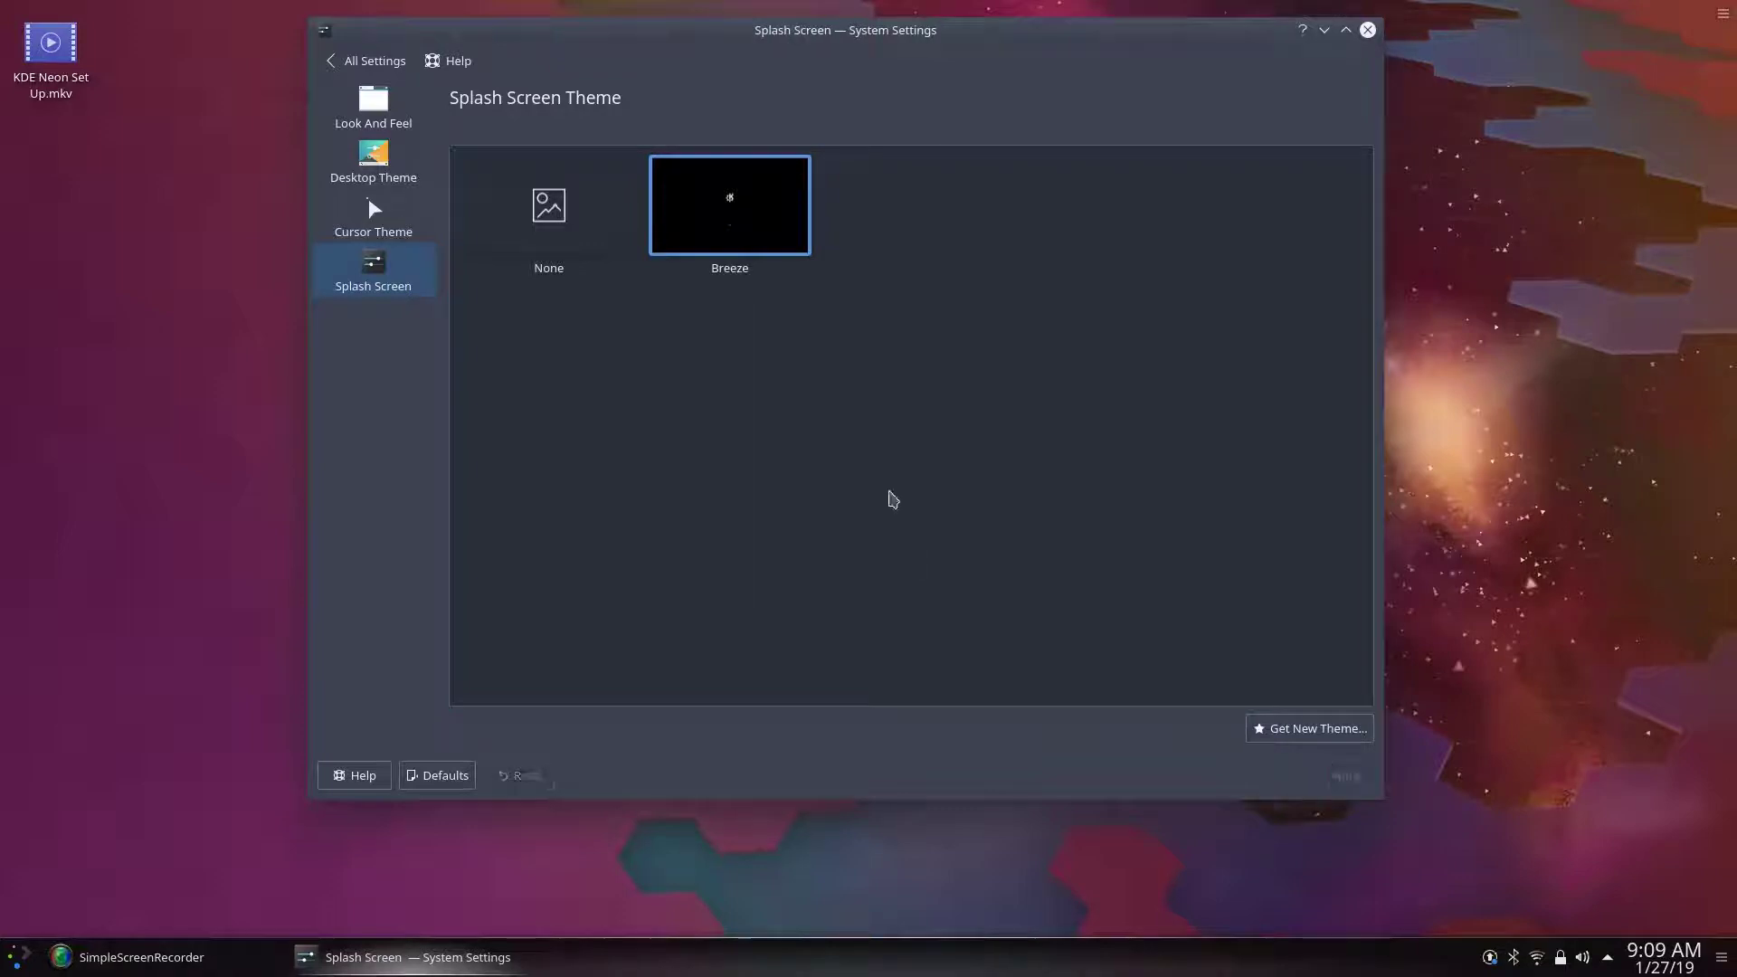
Step: In the Fonts settings, set the General font's size to 12
{"action": "left_click", "coordinate": [375, 60]}
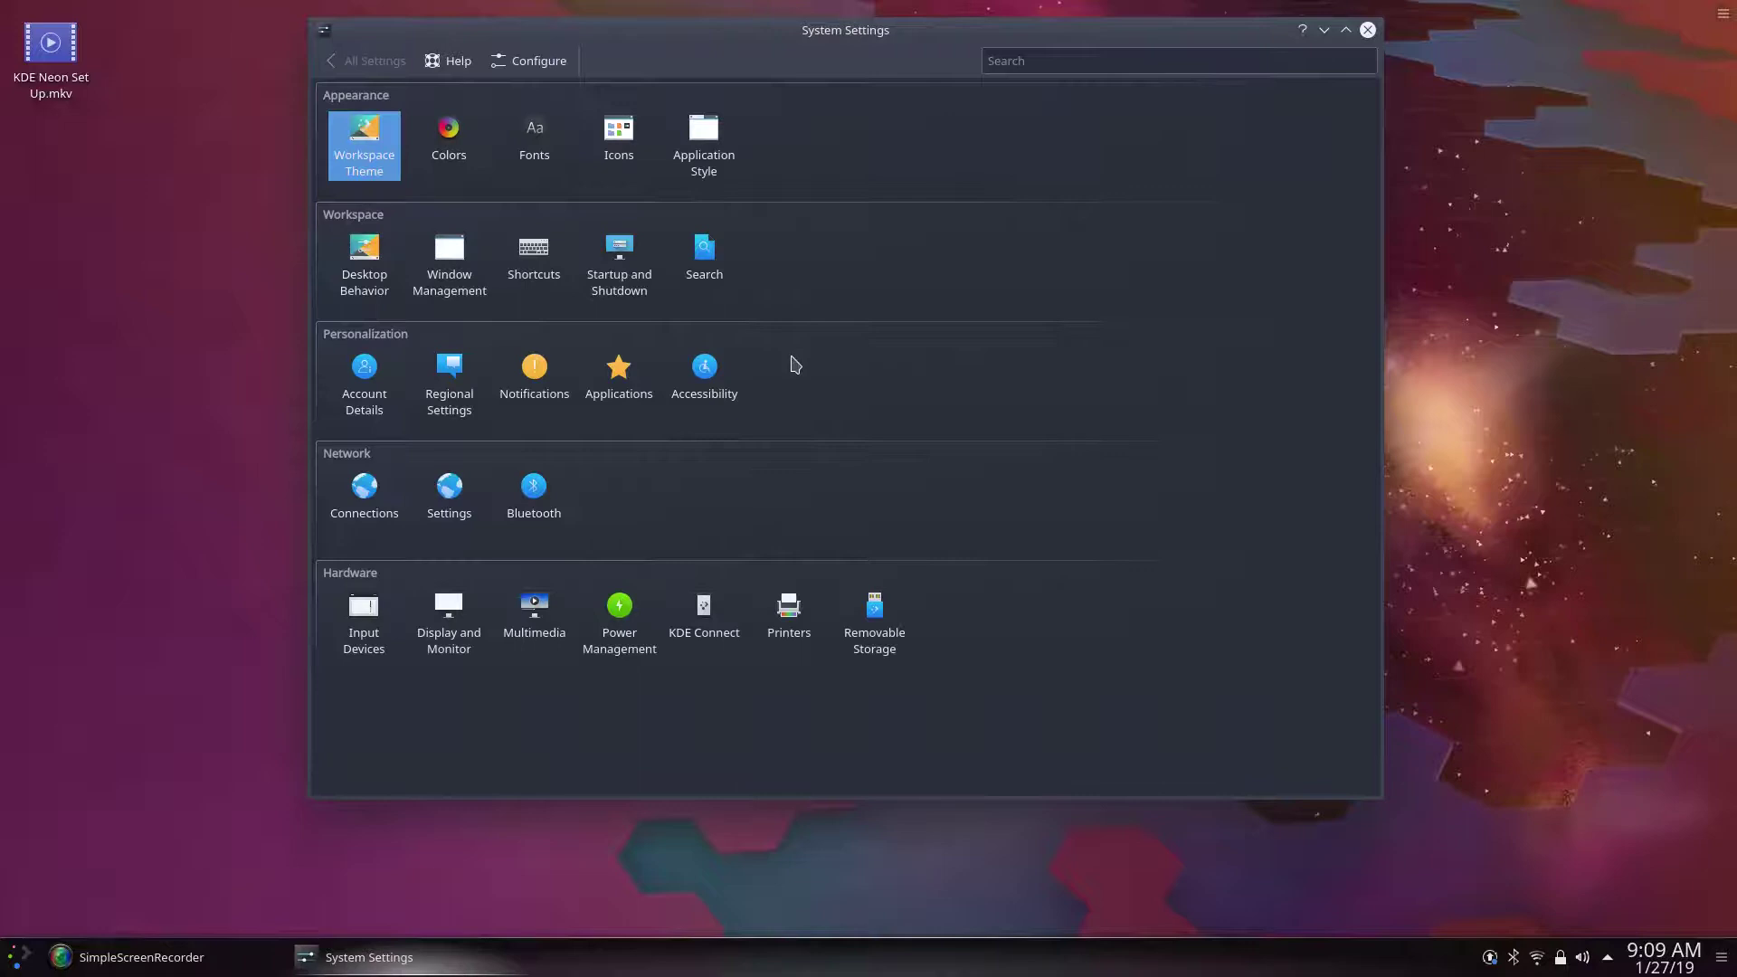
{"action": "left_click", "coordinate": [545, 155]}
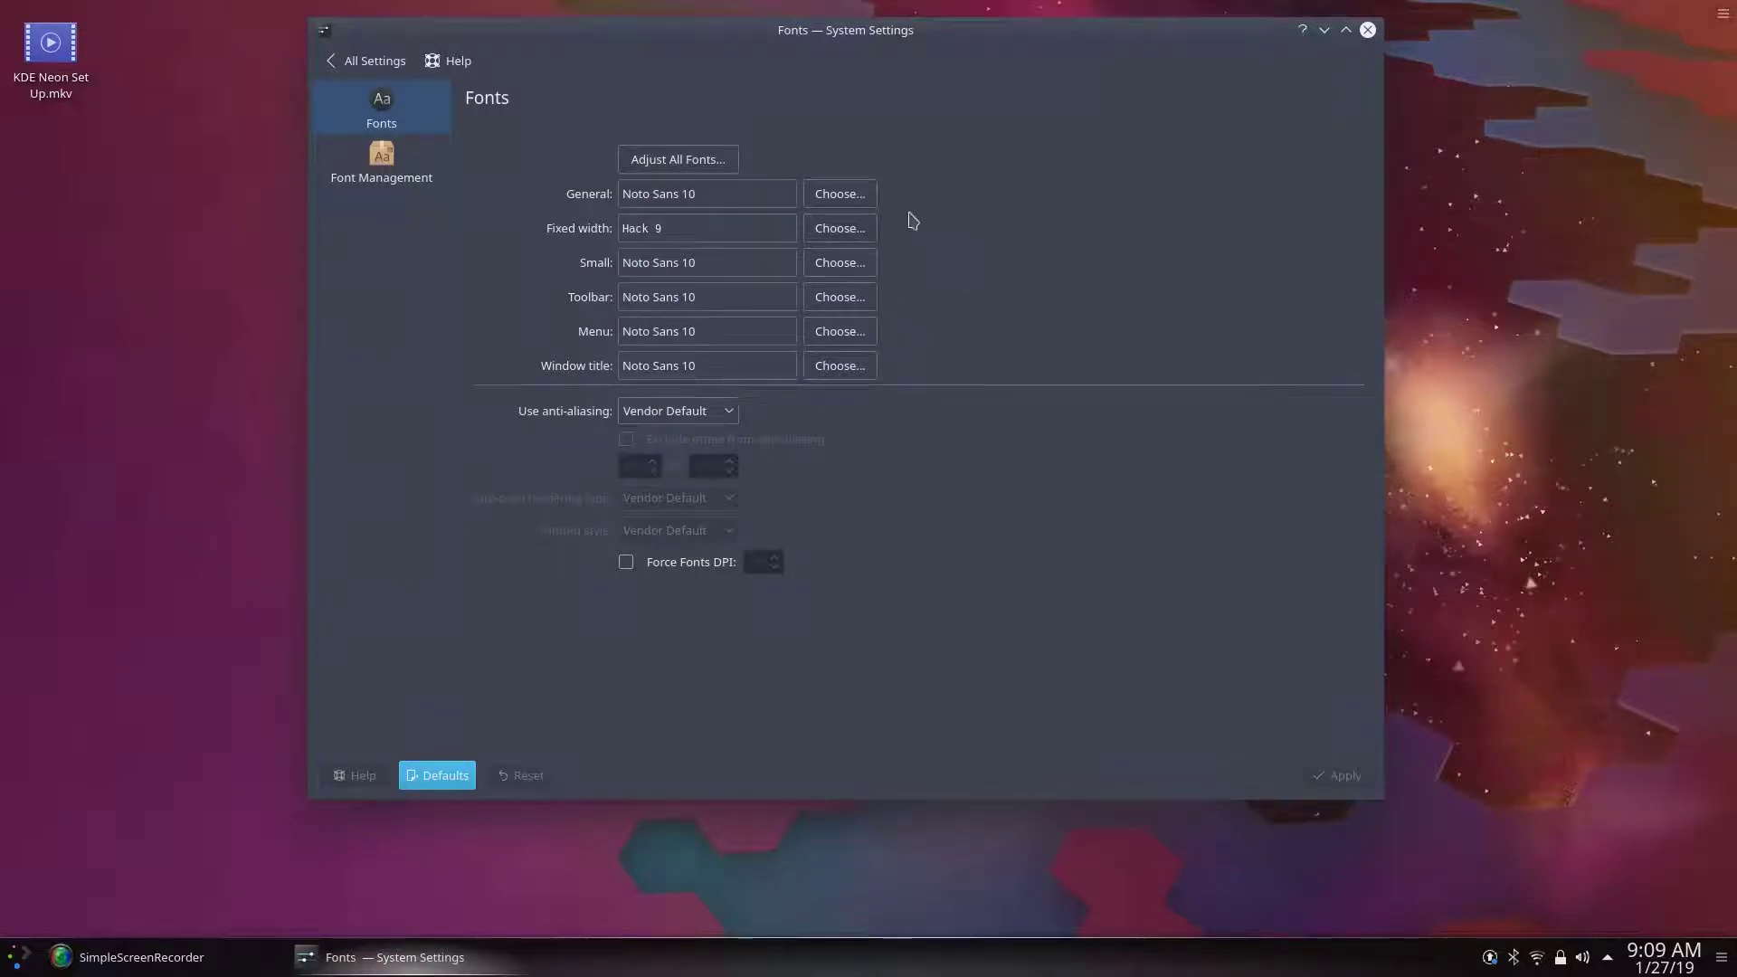
{"action": "left_click", "coordinate": [855, 196]}
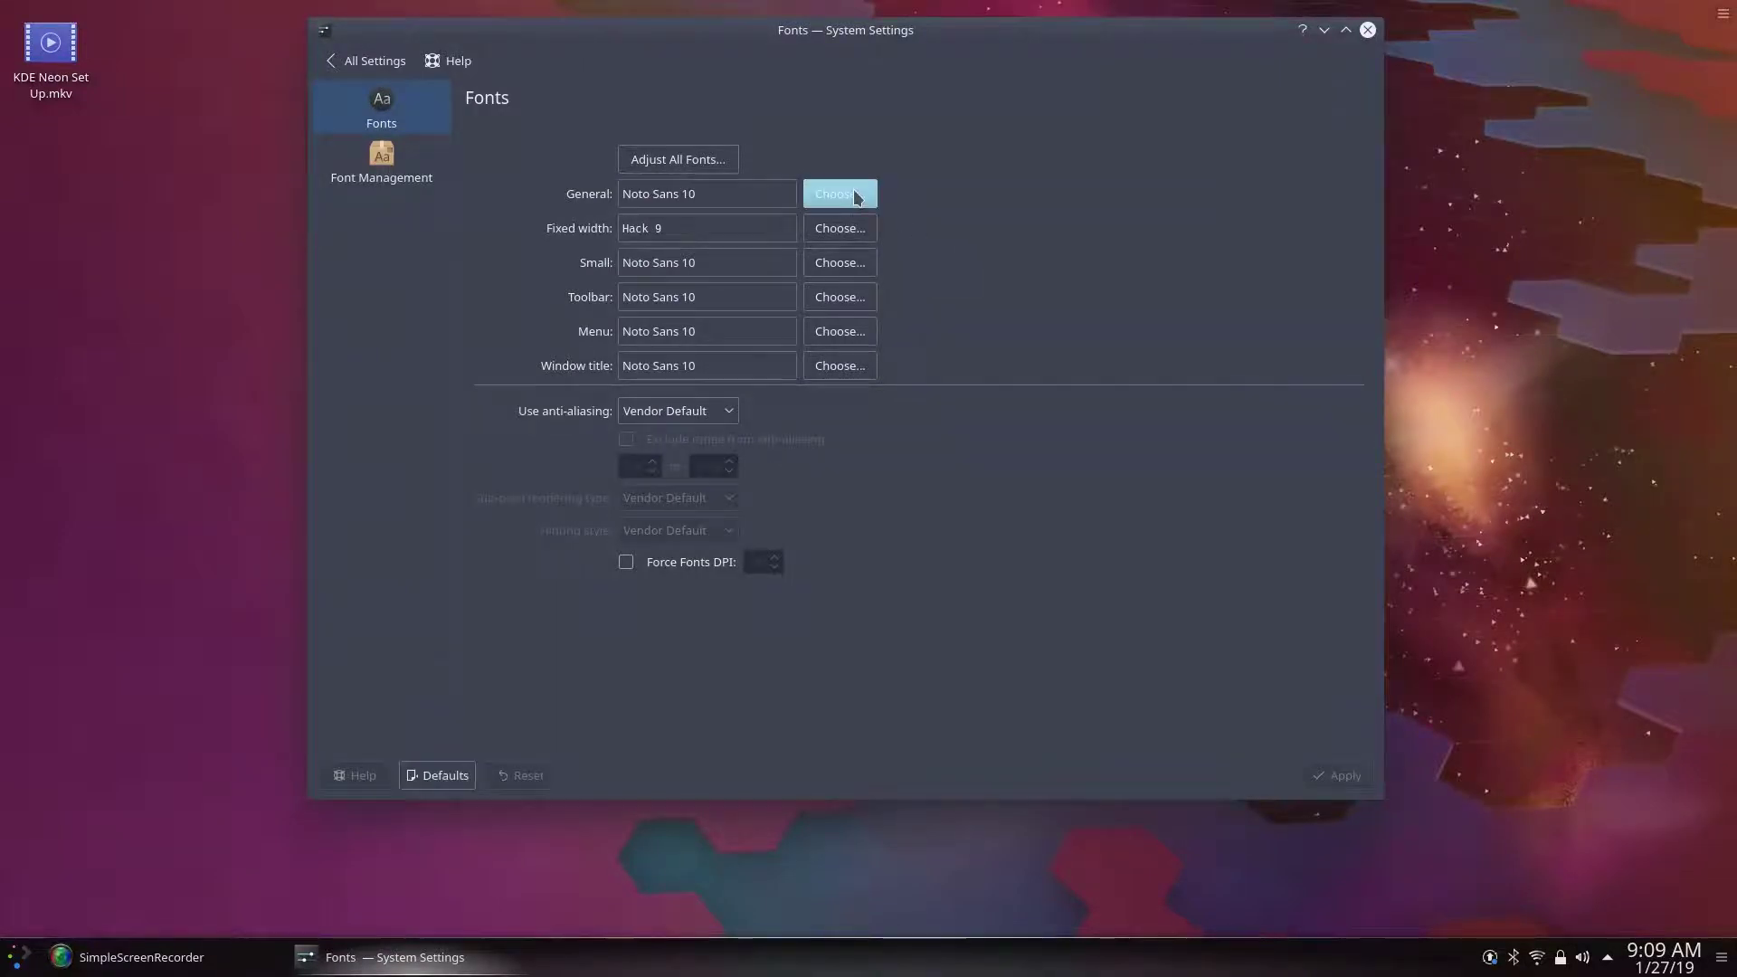
{"action": "scroll", "coordinate": [1054, 373], "scroll_direction": "down", "scroll_amount": 1}
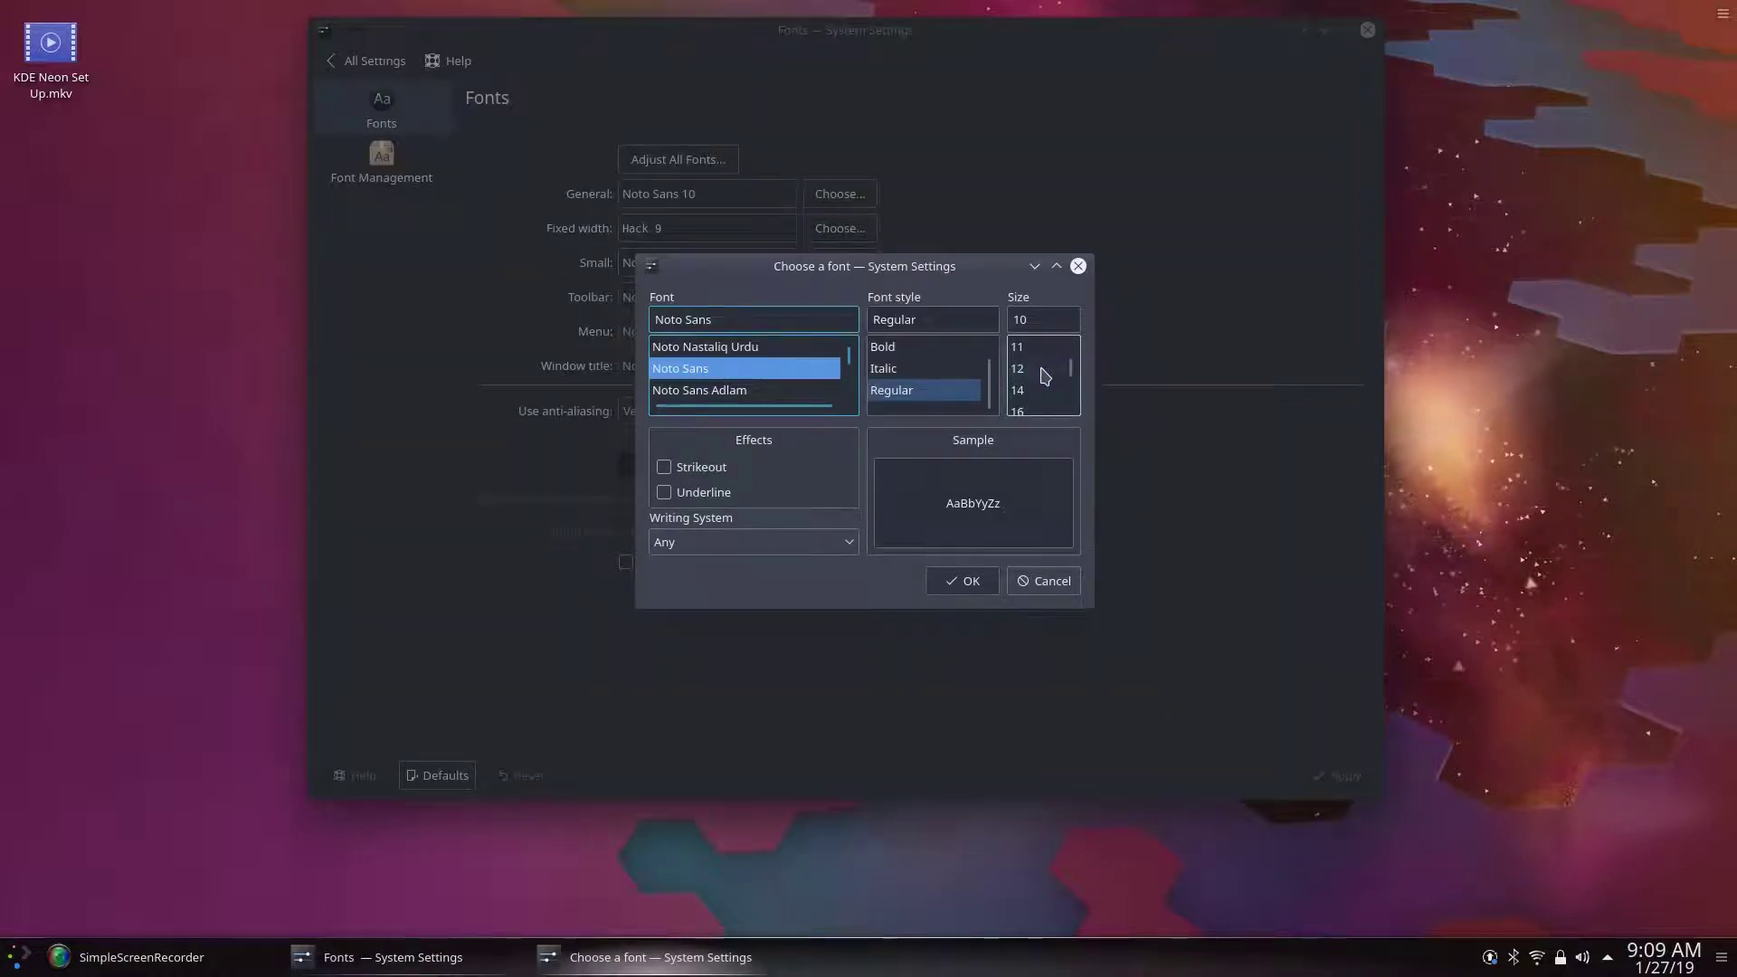
{"action": "left_click", "coordinate": [1040, 370]}
{"action": "left_click", "coordinate": [971, 584]}
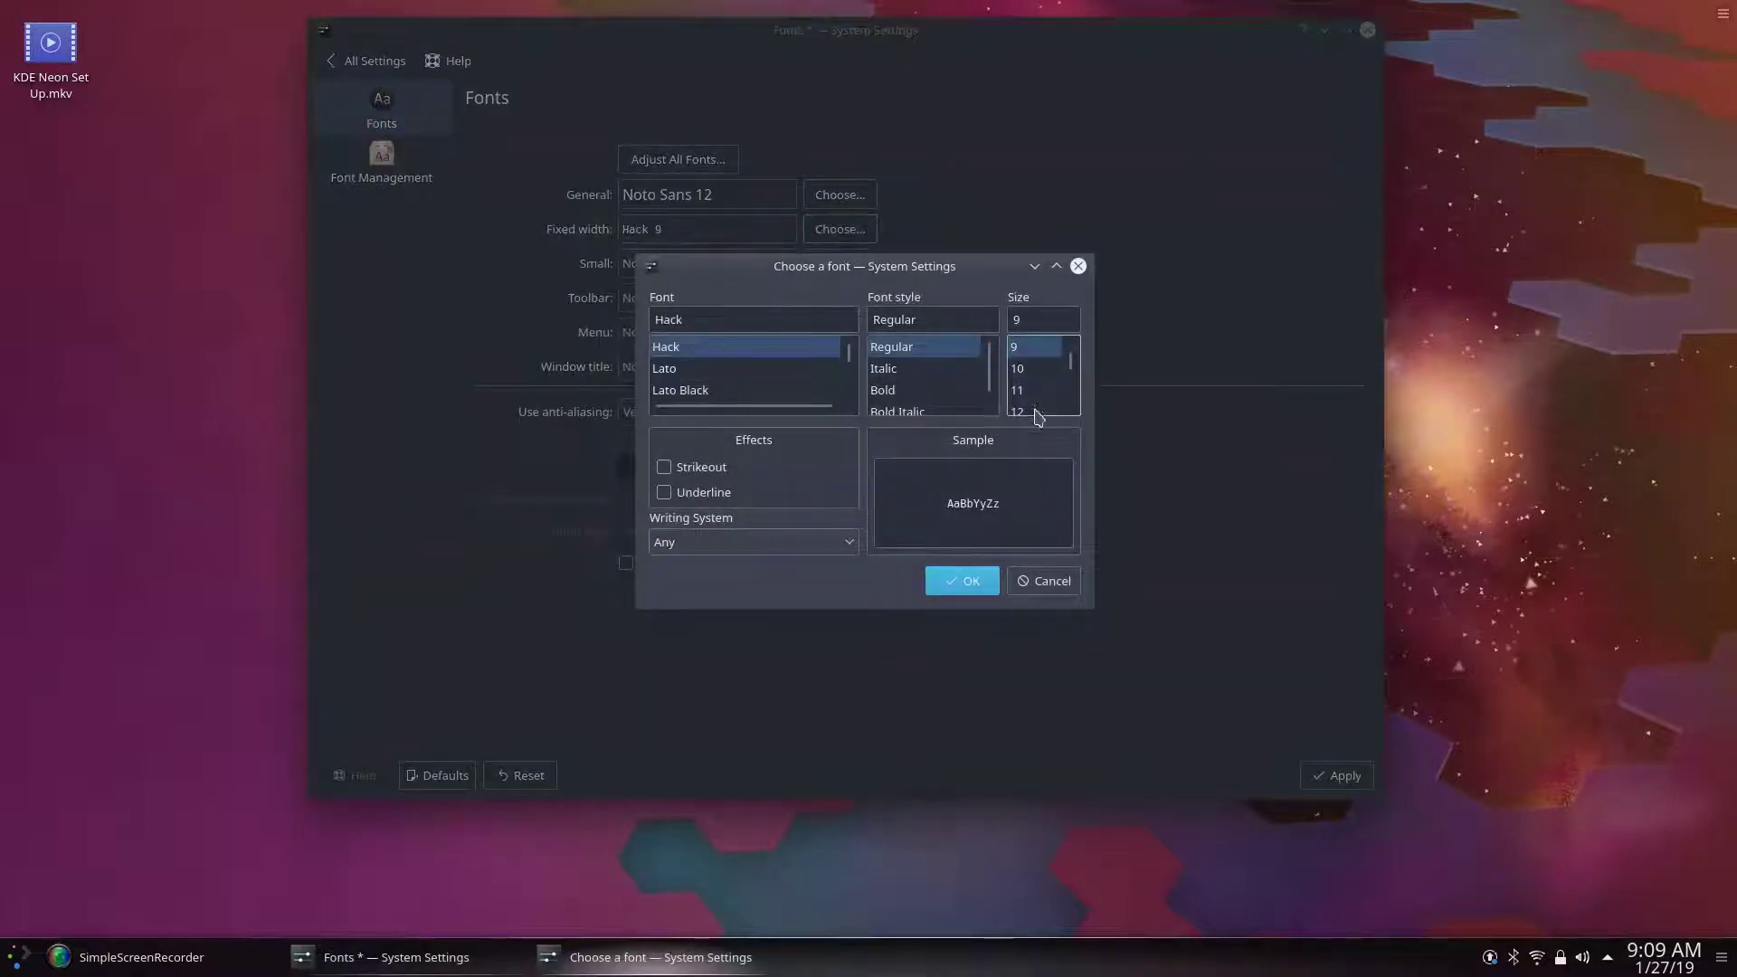
Step: Set the Fixed width and Small fonts to size 12
{"action": "left_click", "coordinate": [1031, 412]}
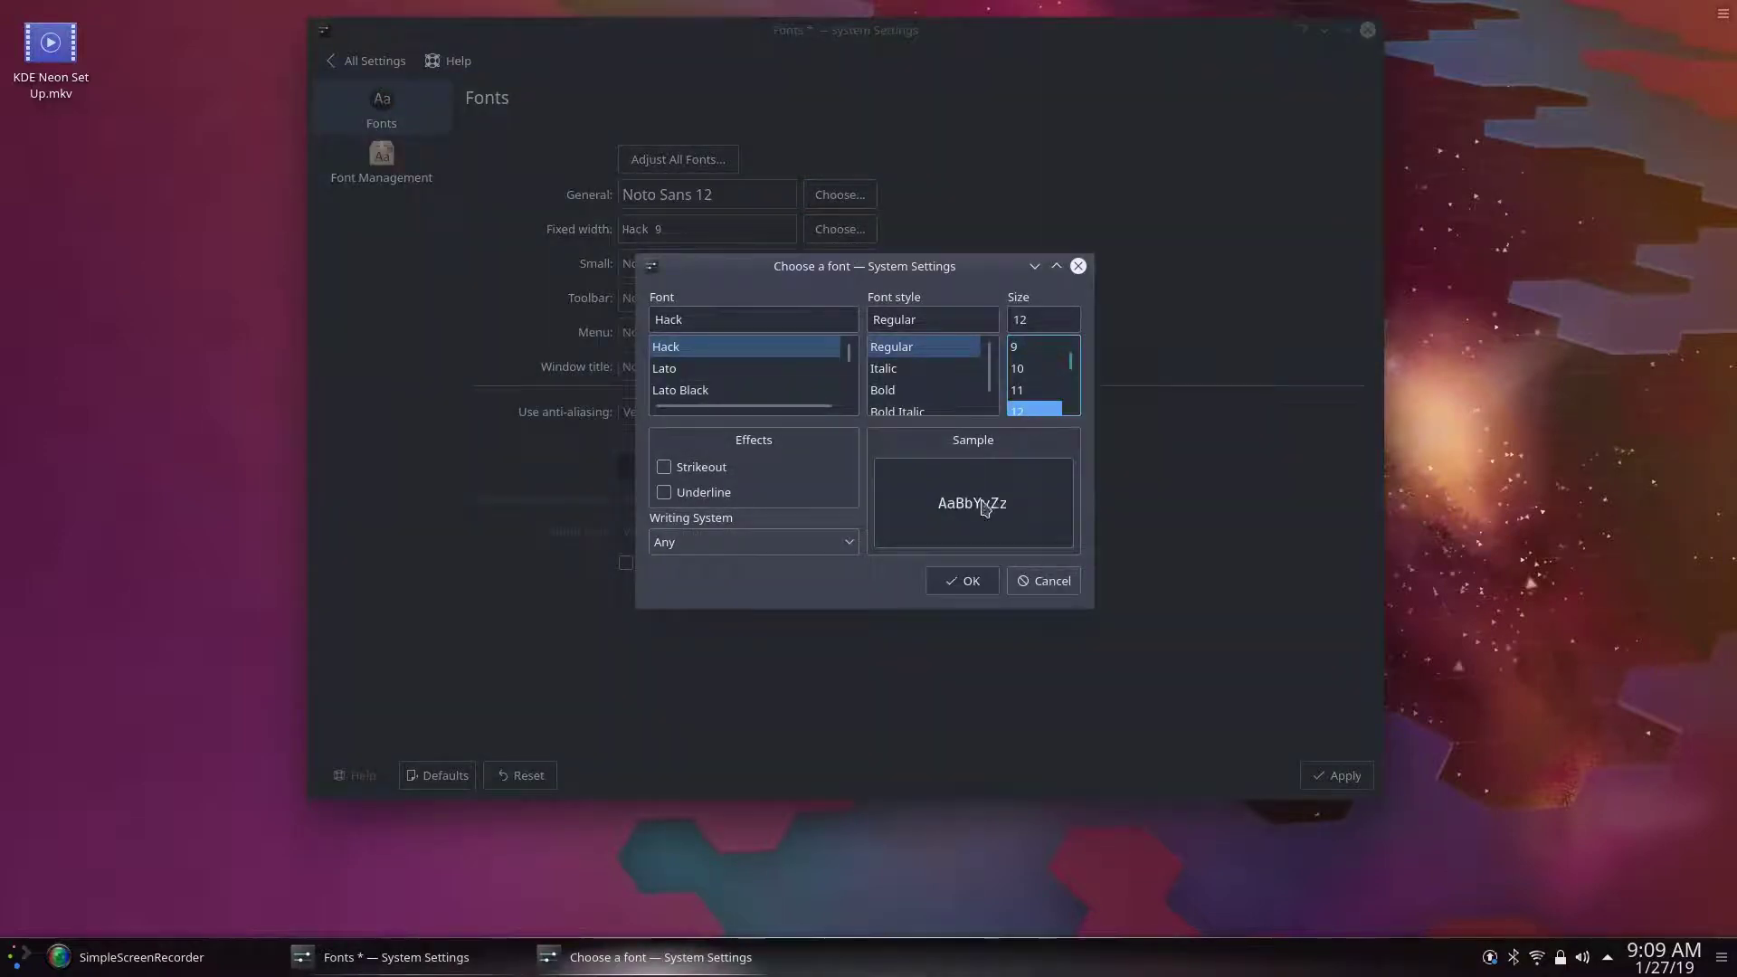
{"action": "left_click", "coordinate": [967, 580]}
{"action": "left_click", "coordinate": [849, 271]}
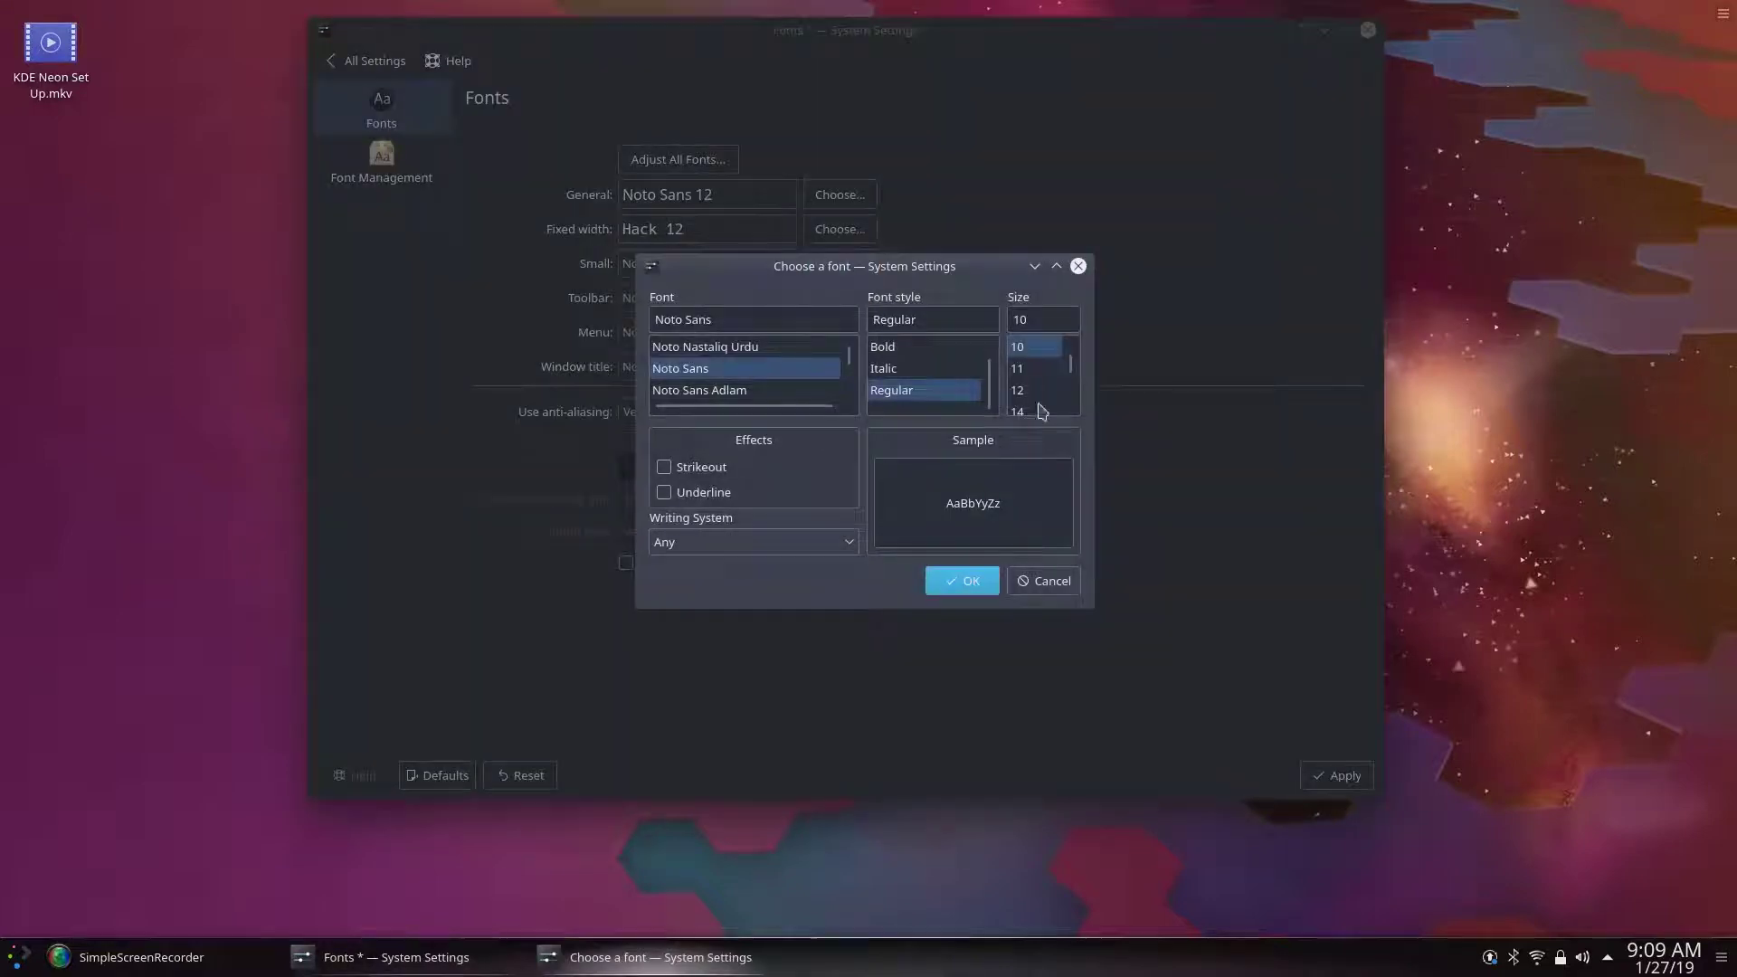
{"action": "left_click", "coordinate": [1033, 391]}
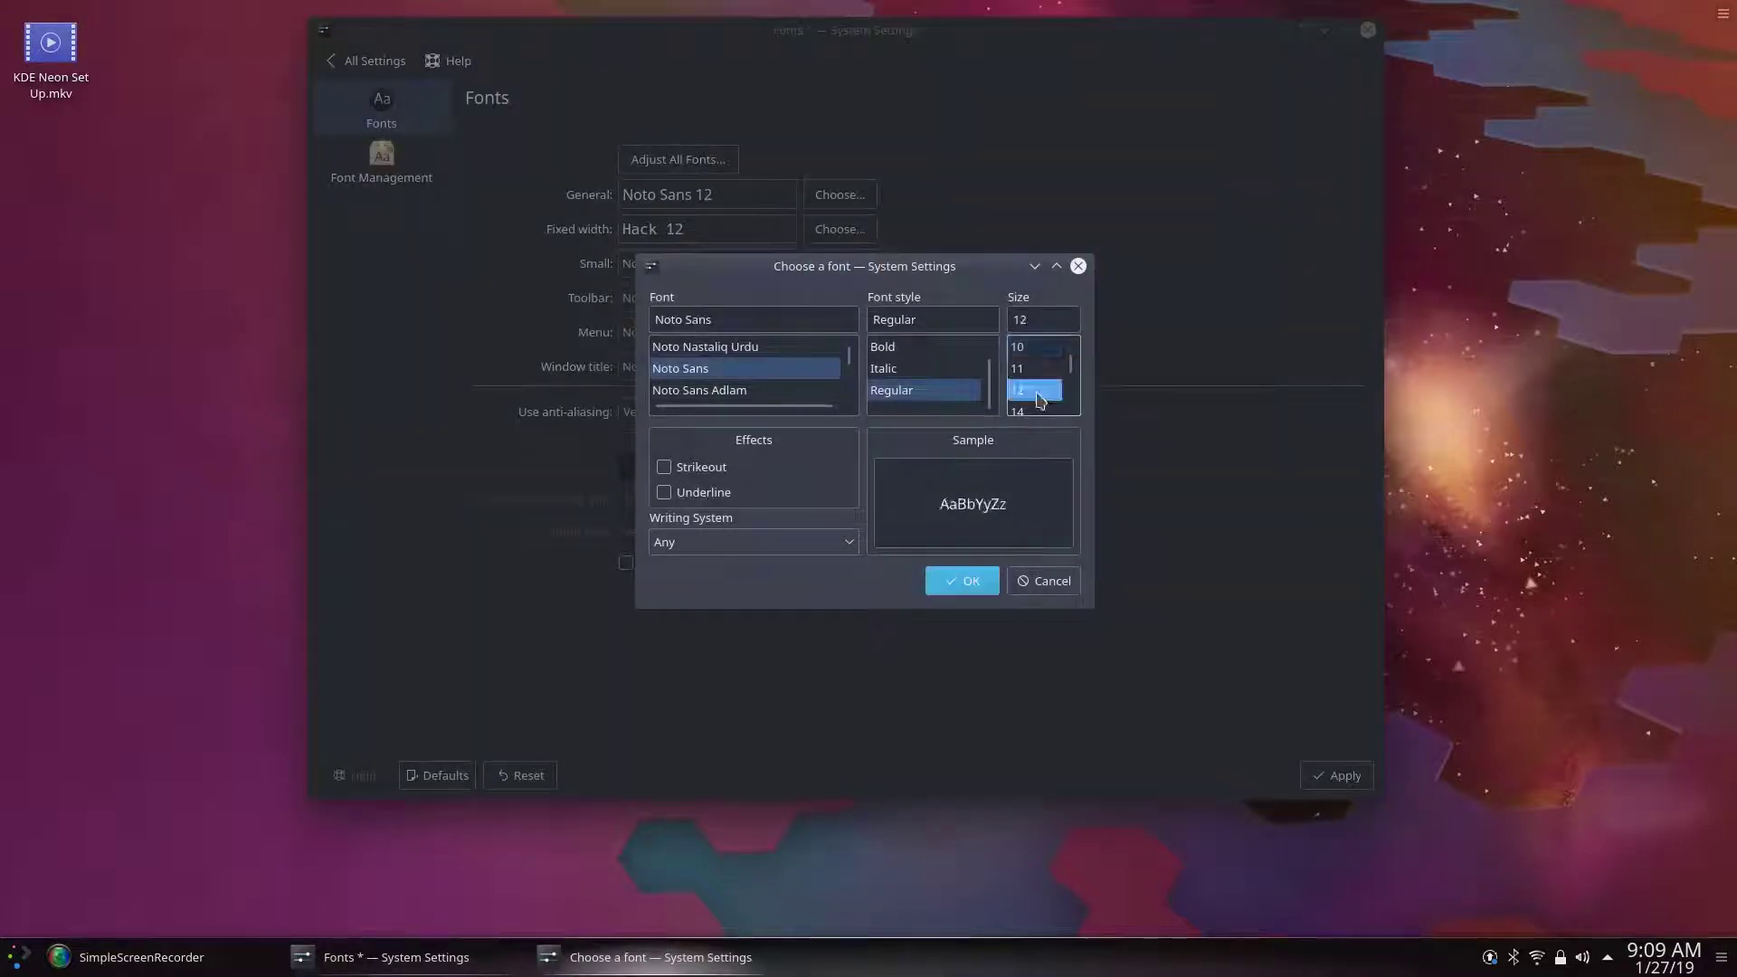
{"action": "left_click", "coordinate": [964, 581]}
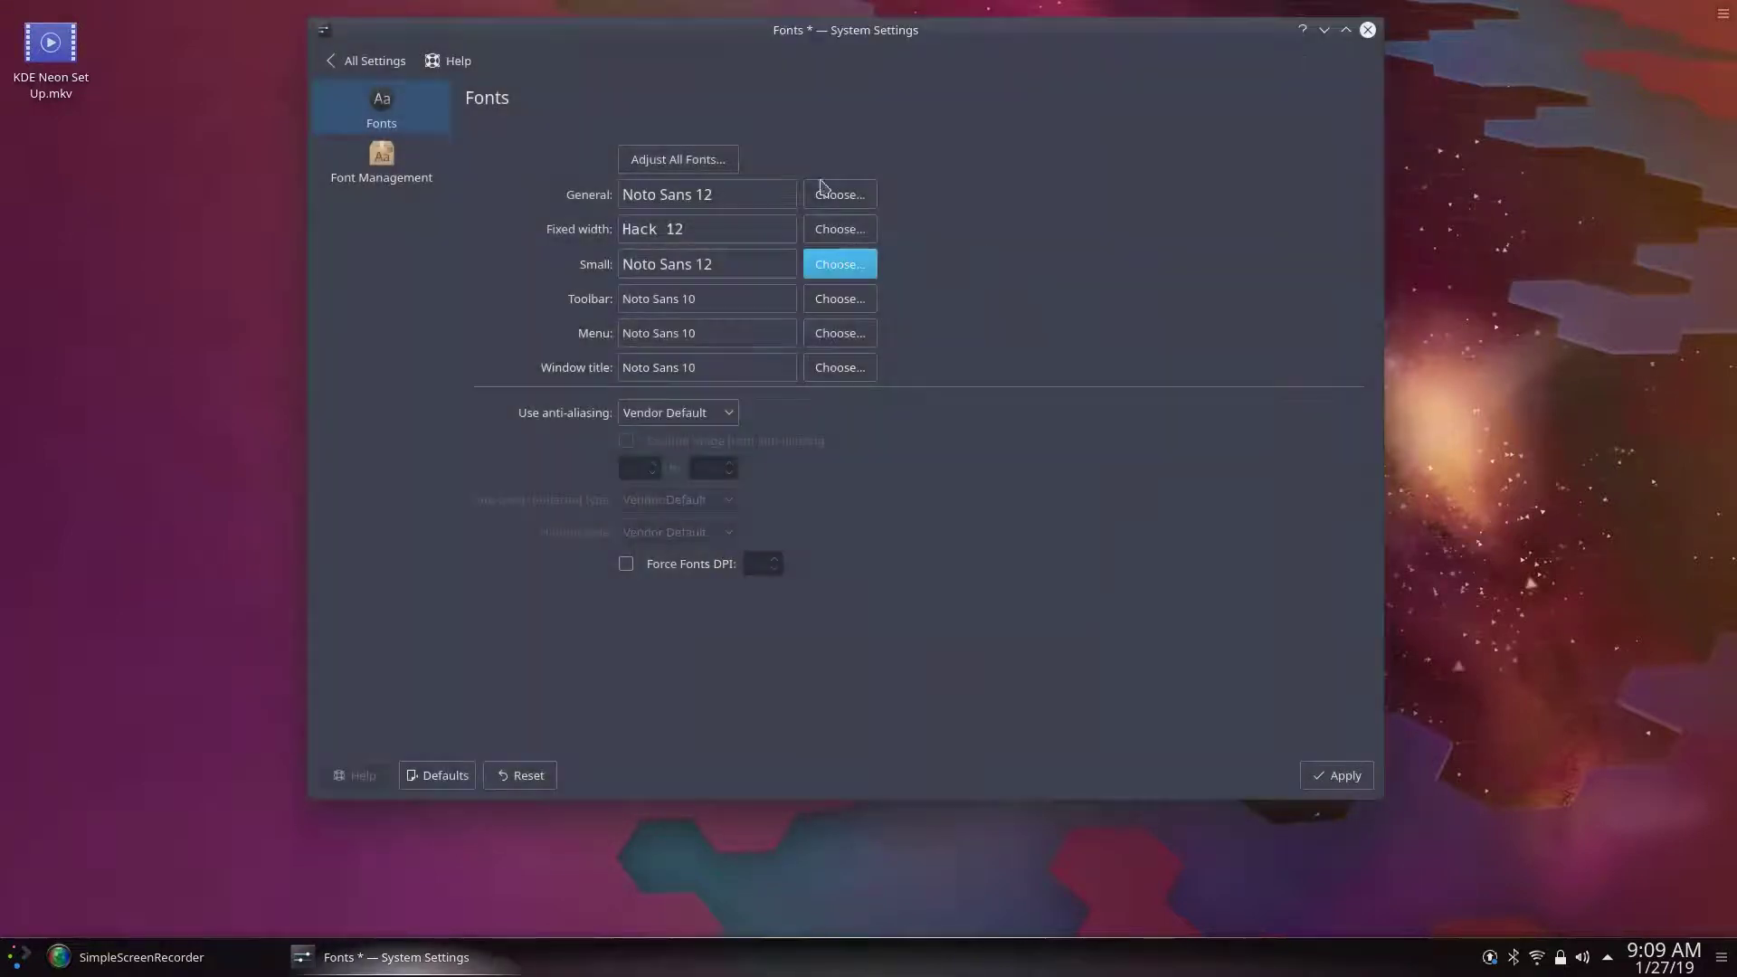
Step: Adjust all fonts to size 12, apply the change and suppress future font-change notices
{"action": "left_click", "coordinate": [701, 160]}
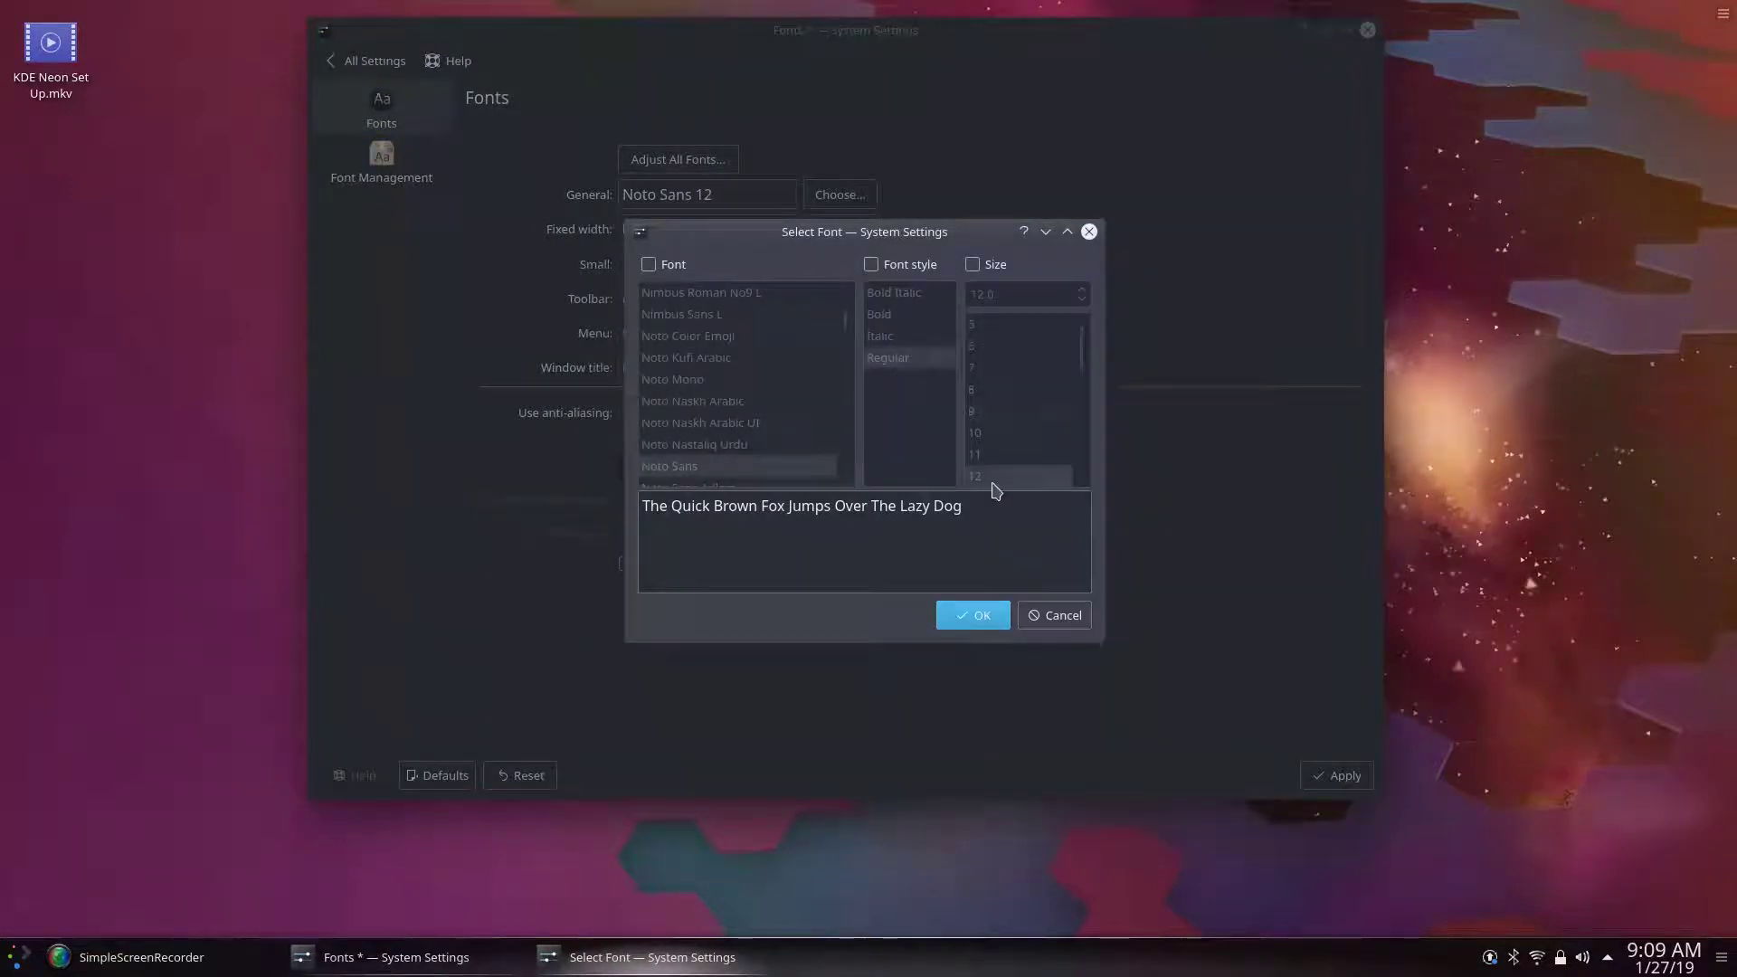
{"action": "left_click", "coordinate": [972, 264]}
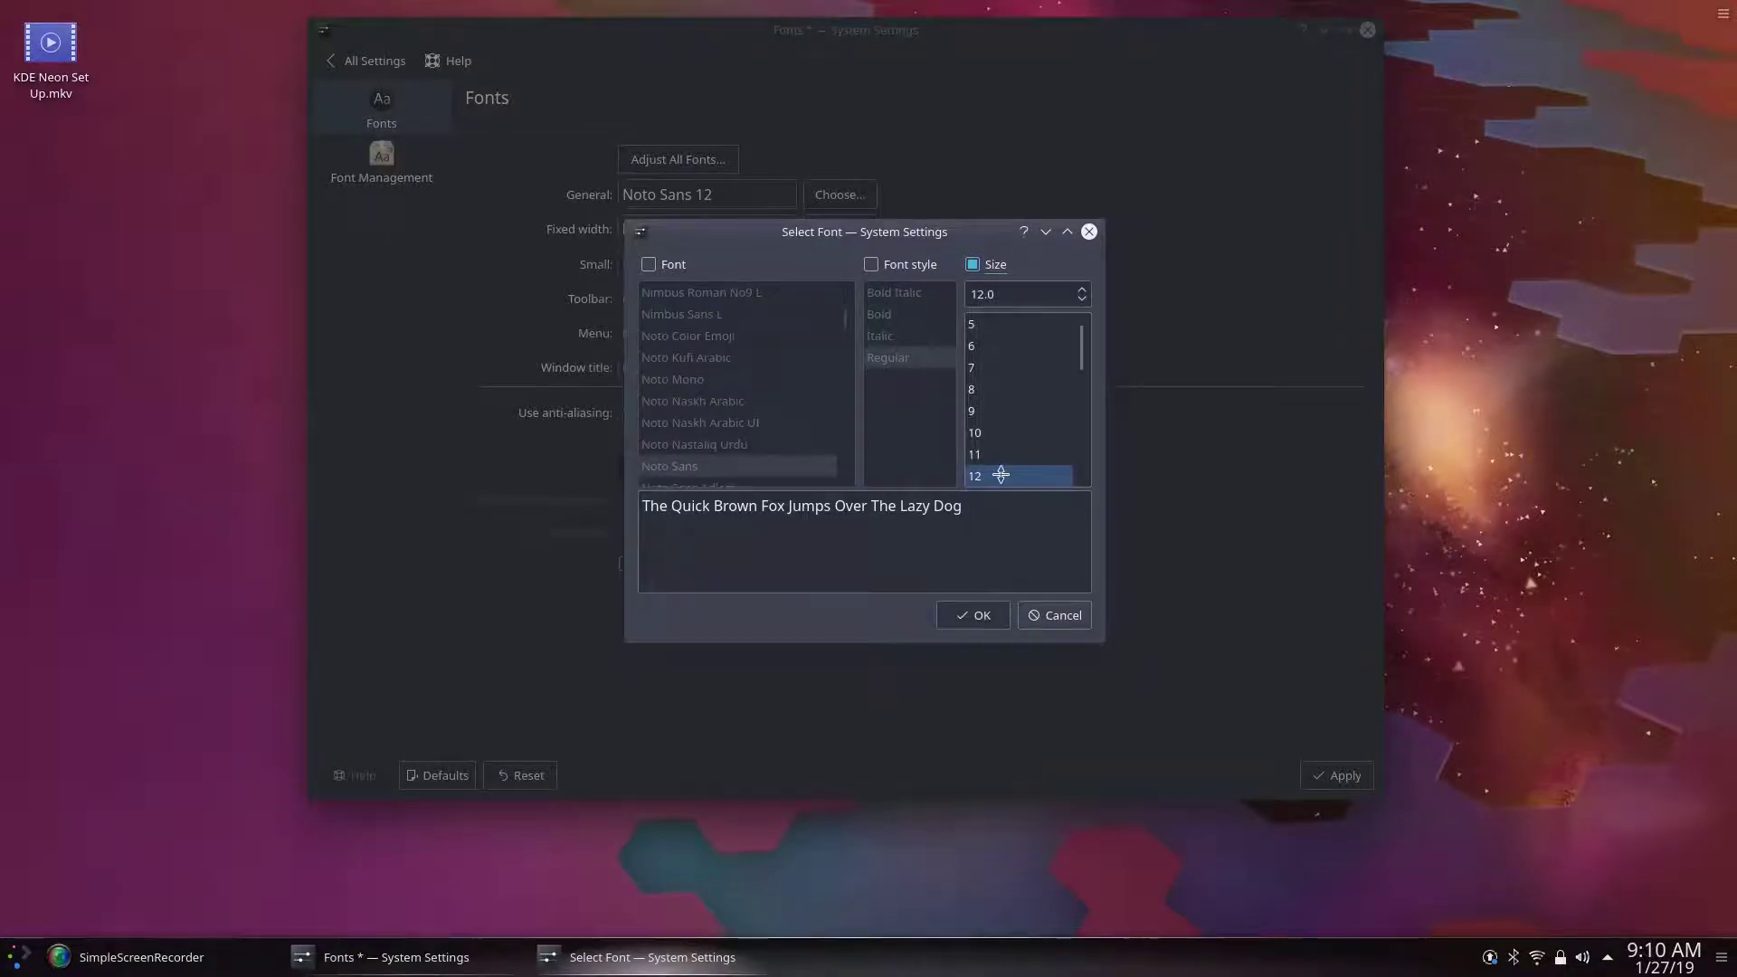
{"action": "left_click", "coordinate": [957, 619]}
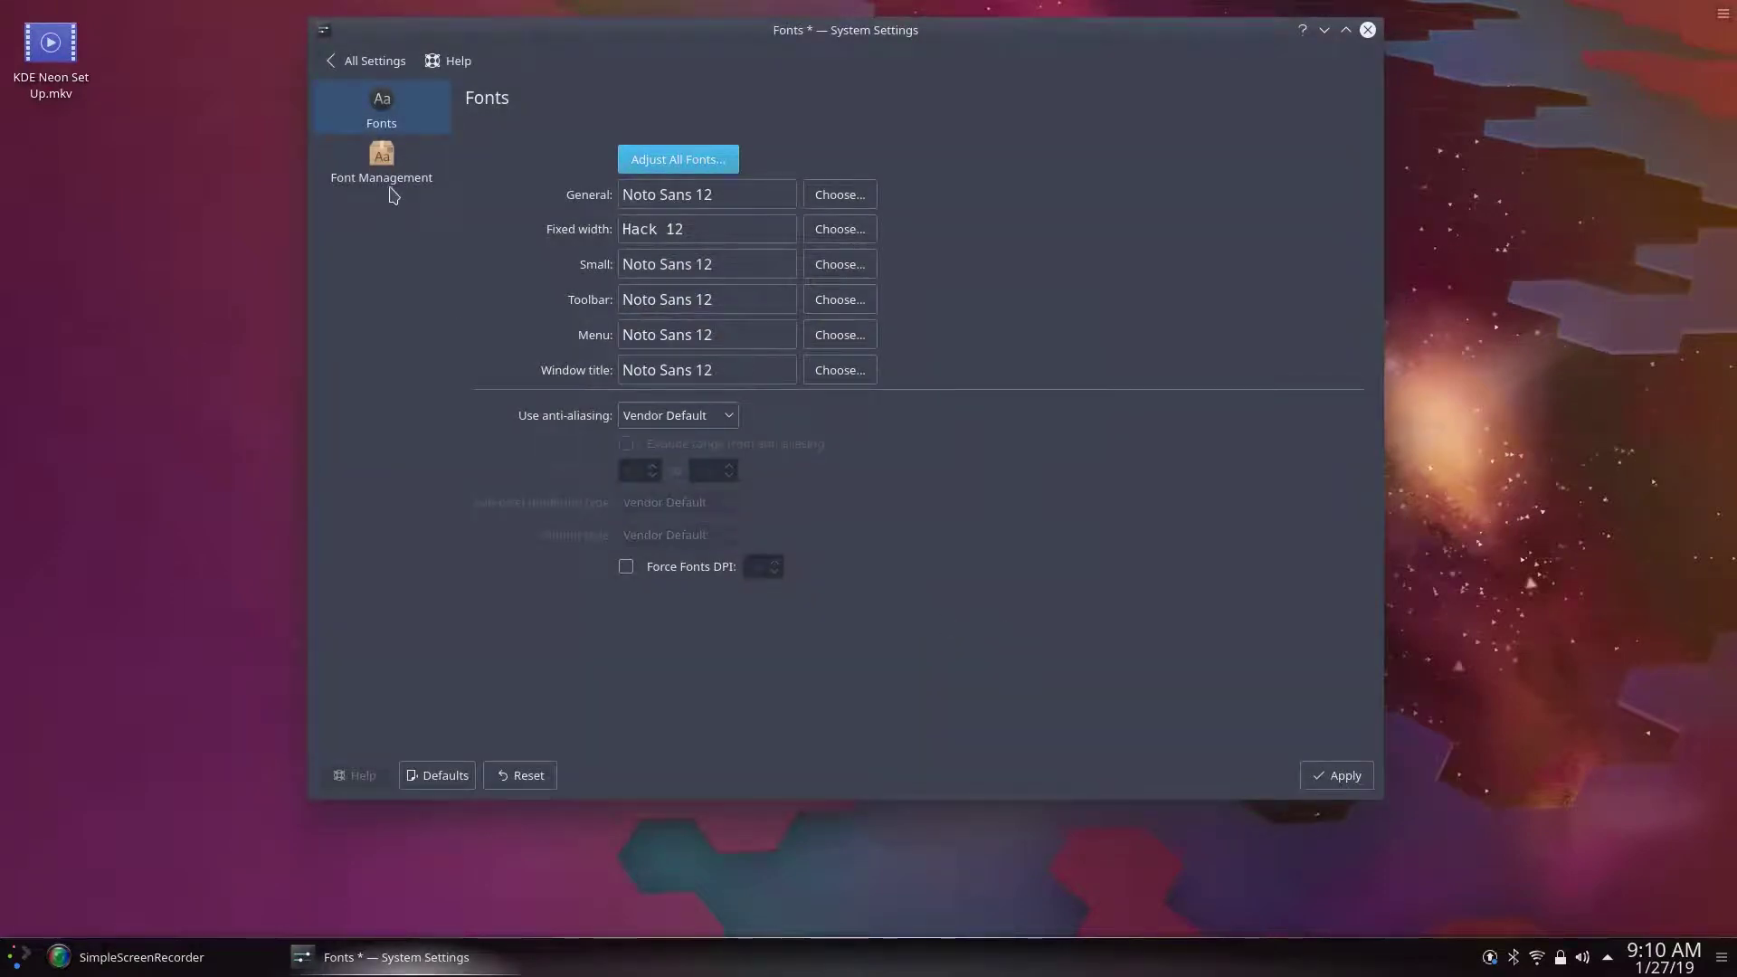
{"action": "left_click", "coordinate": [1336, 778]}
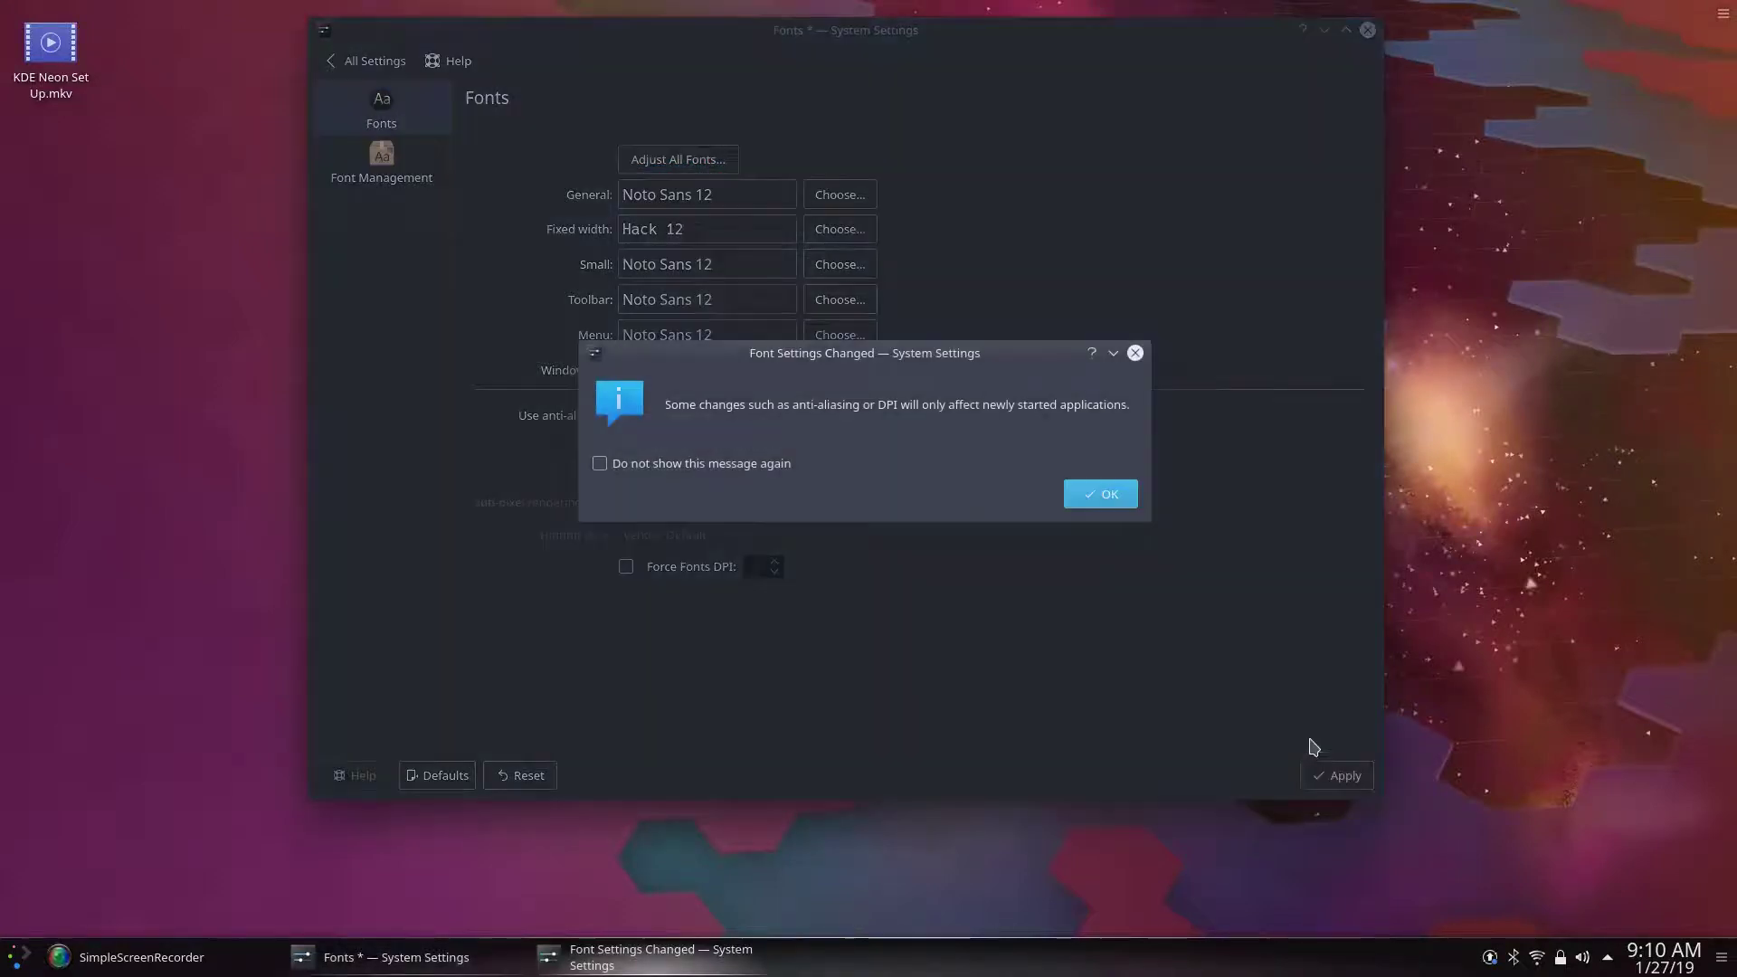
{"action": "left_click", "coordinate": [600, 464]}
{"action": "left_click", "coordinate": [1103, 500]}
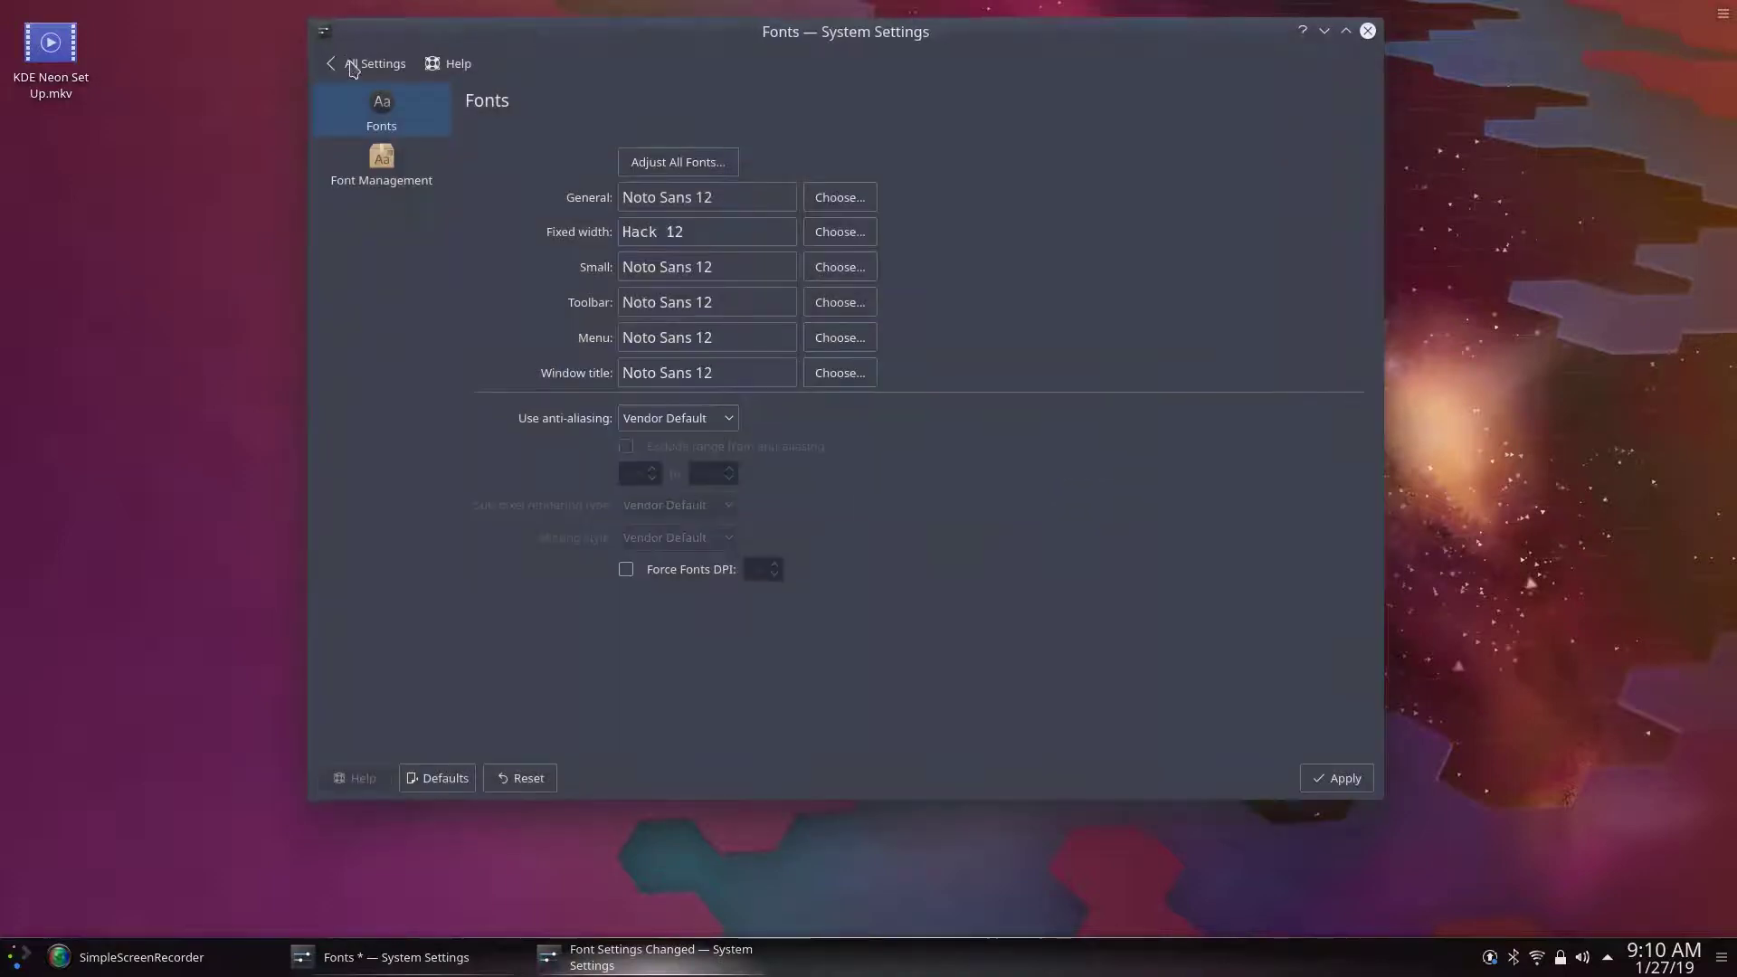
Step: Search the downloadable icon themes for "Oxygen"
{"action": "left_click", "coordinate": [389, 65]}
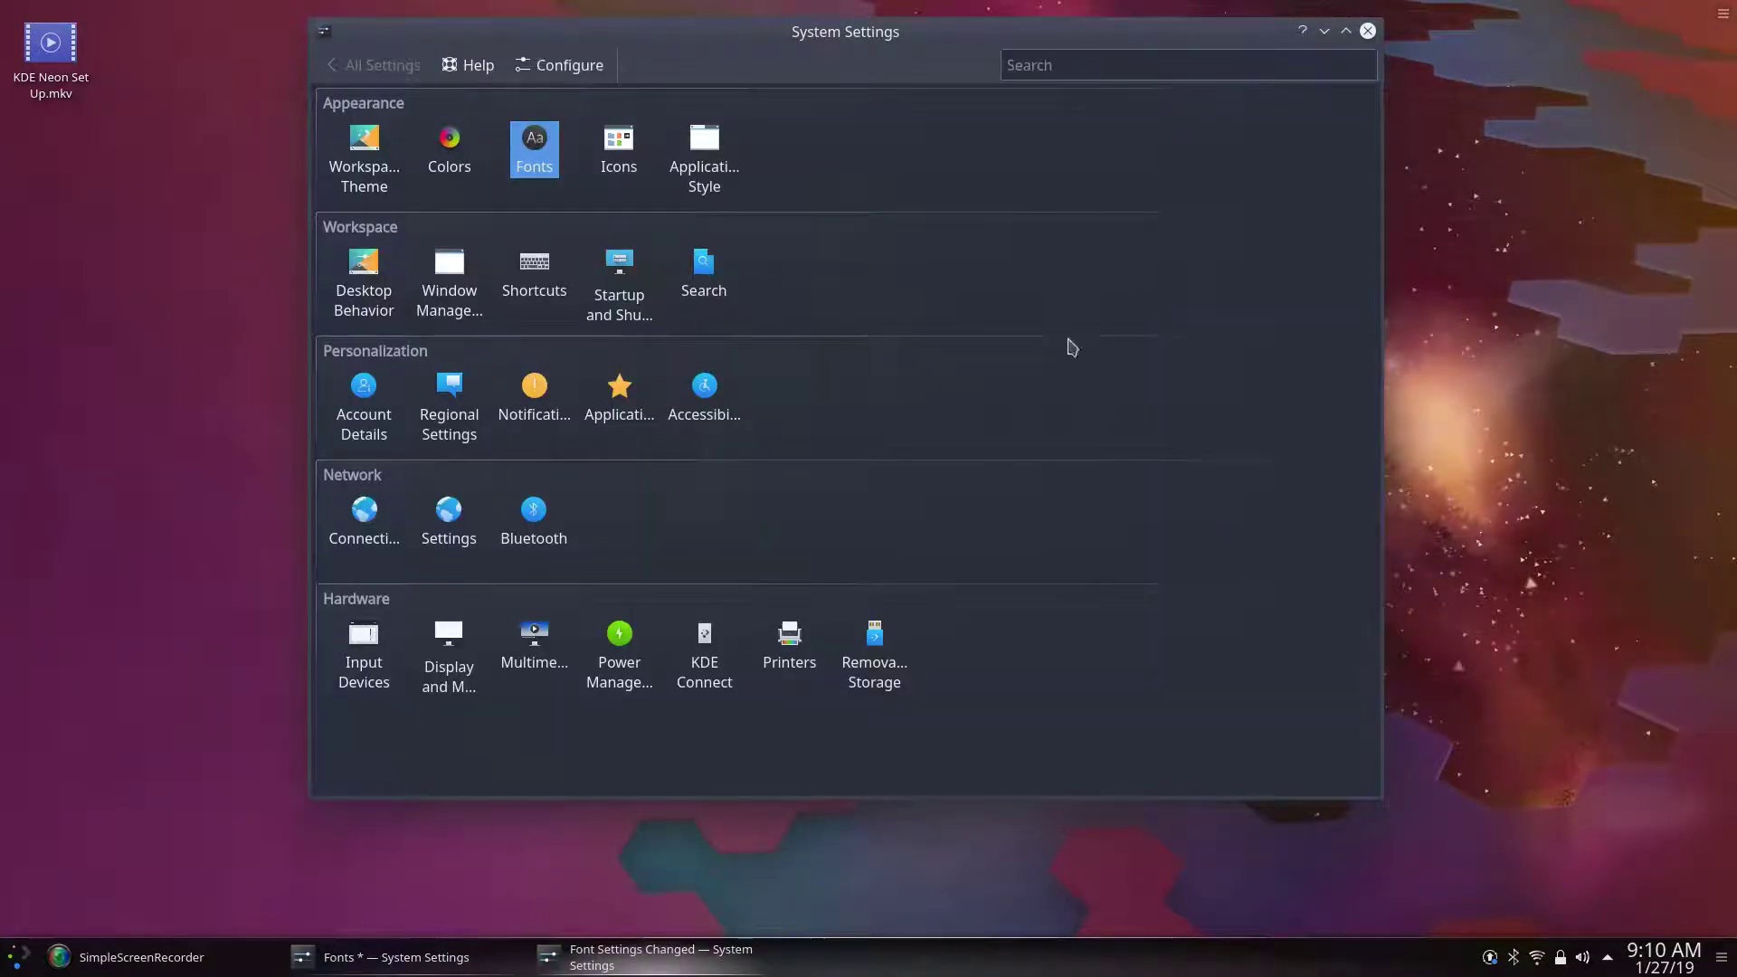
{"action": "left_click", "coordinate": [622, 145]}
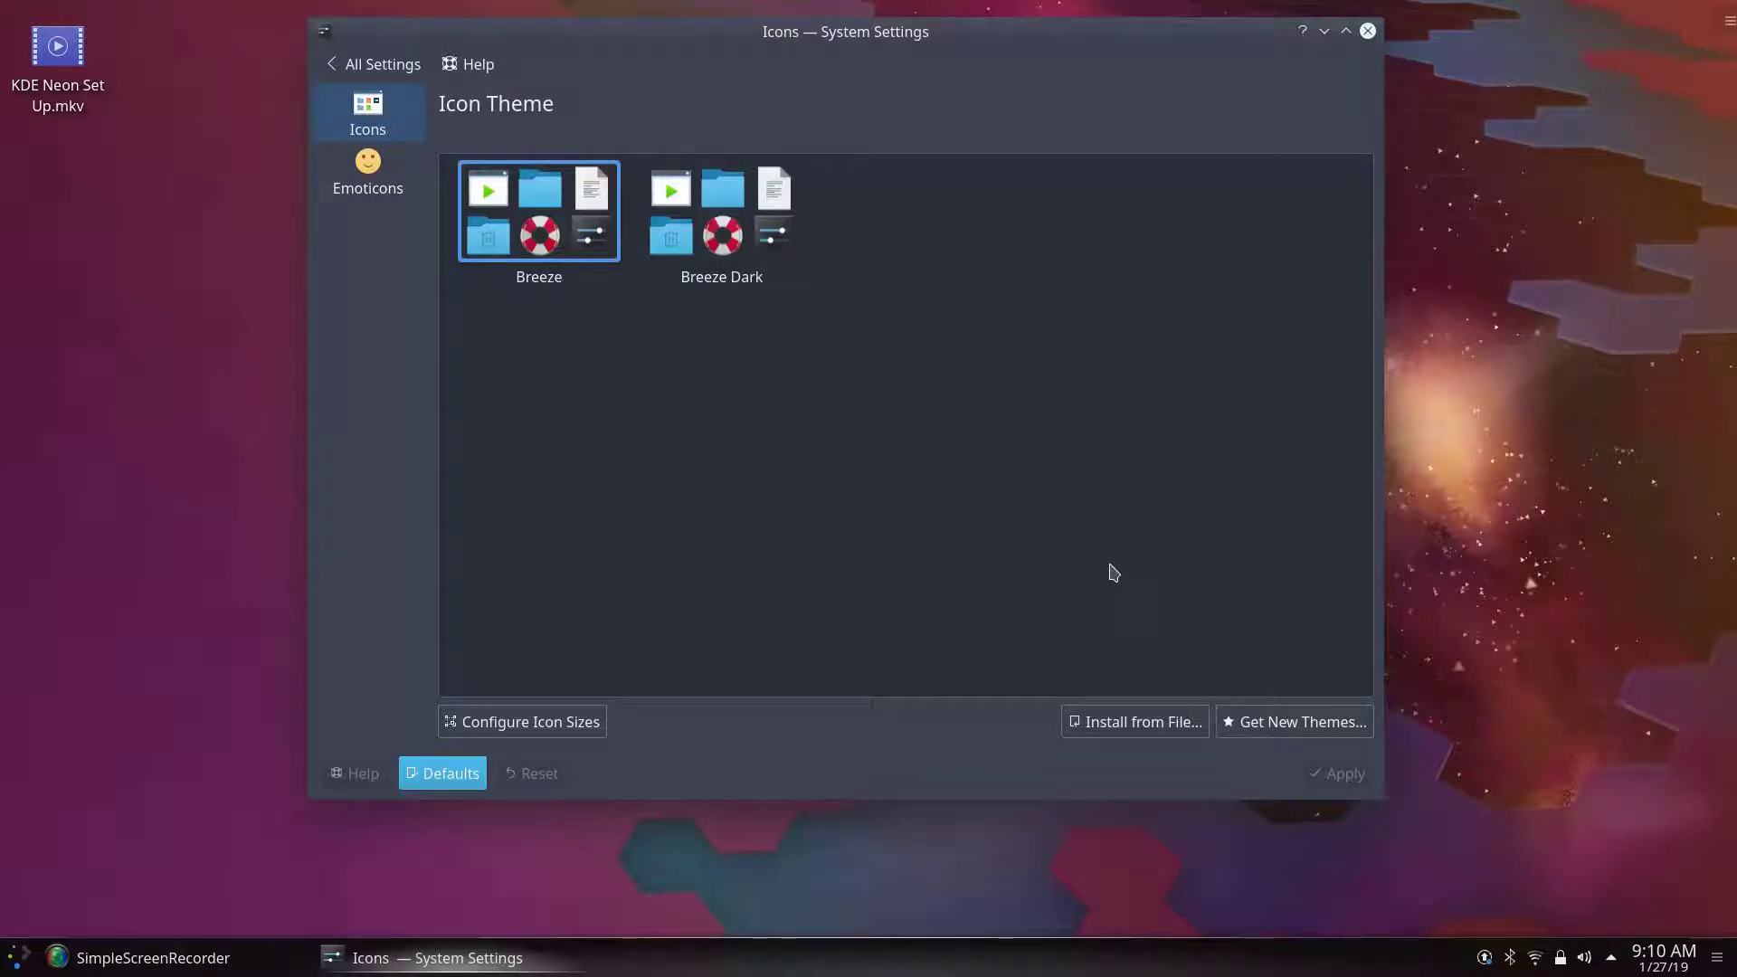
{"action": "left_click", "coordinate": [1306, 721]}
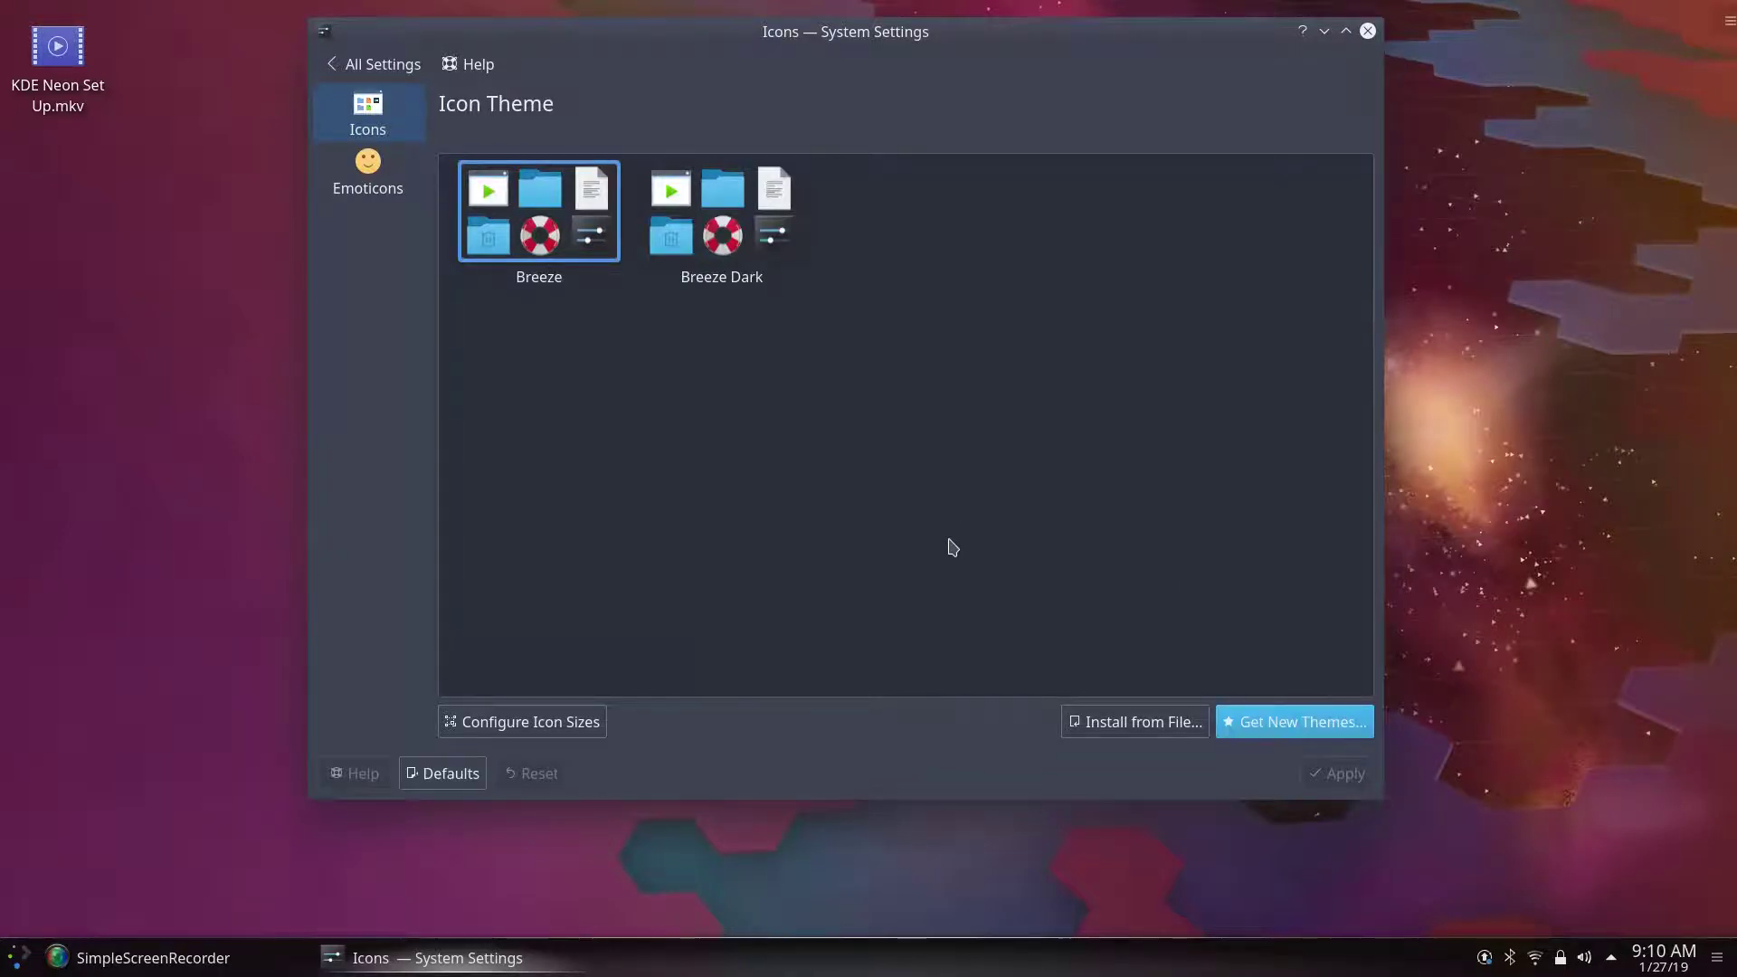
{"action": "left_click", "coordinate": [1096, 487]}
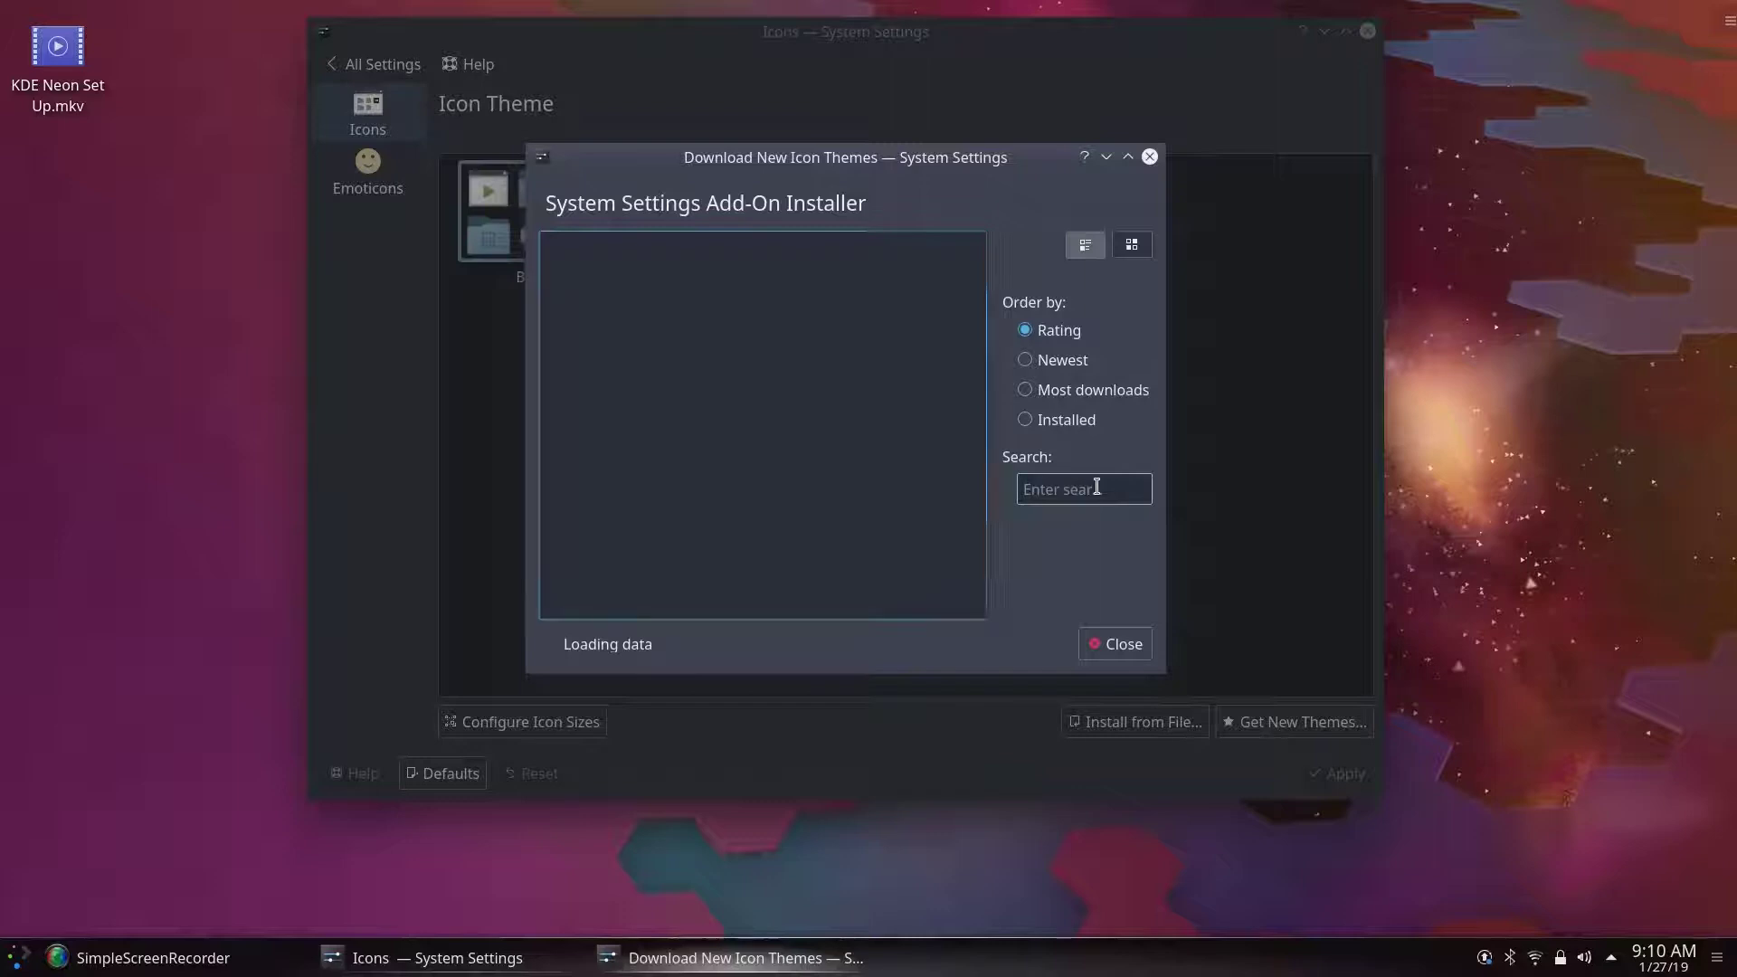
{"action": "type", "text": "Ox"}
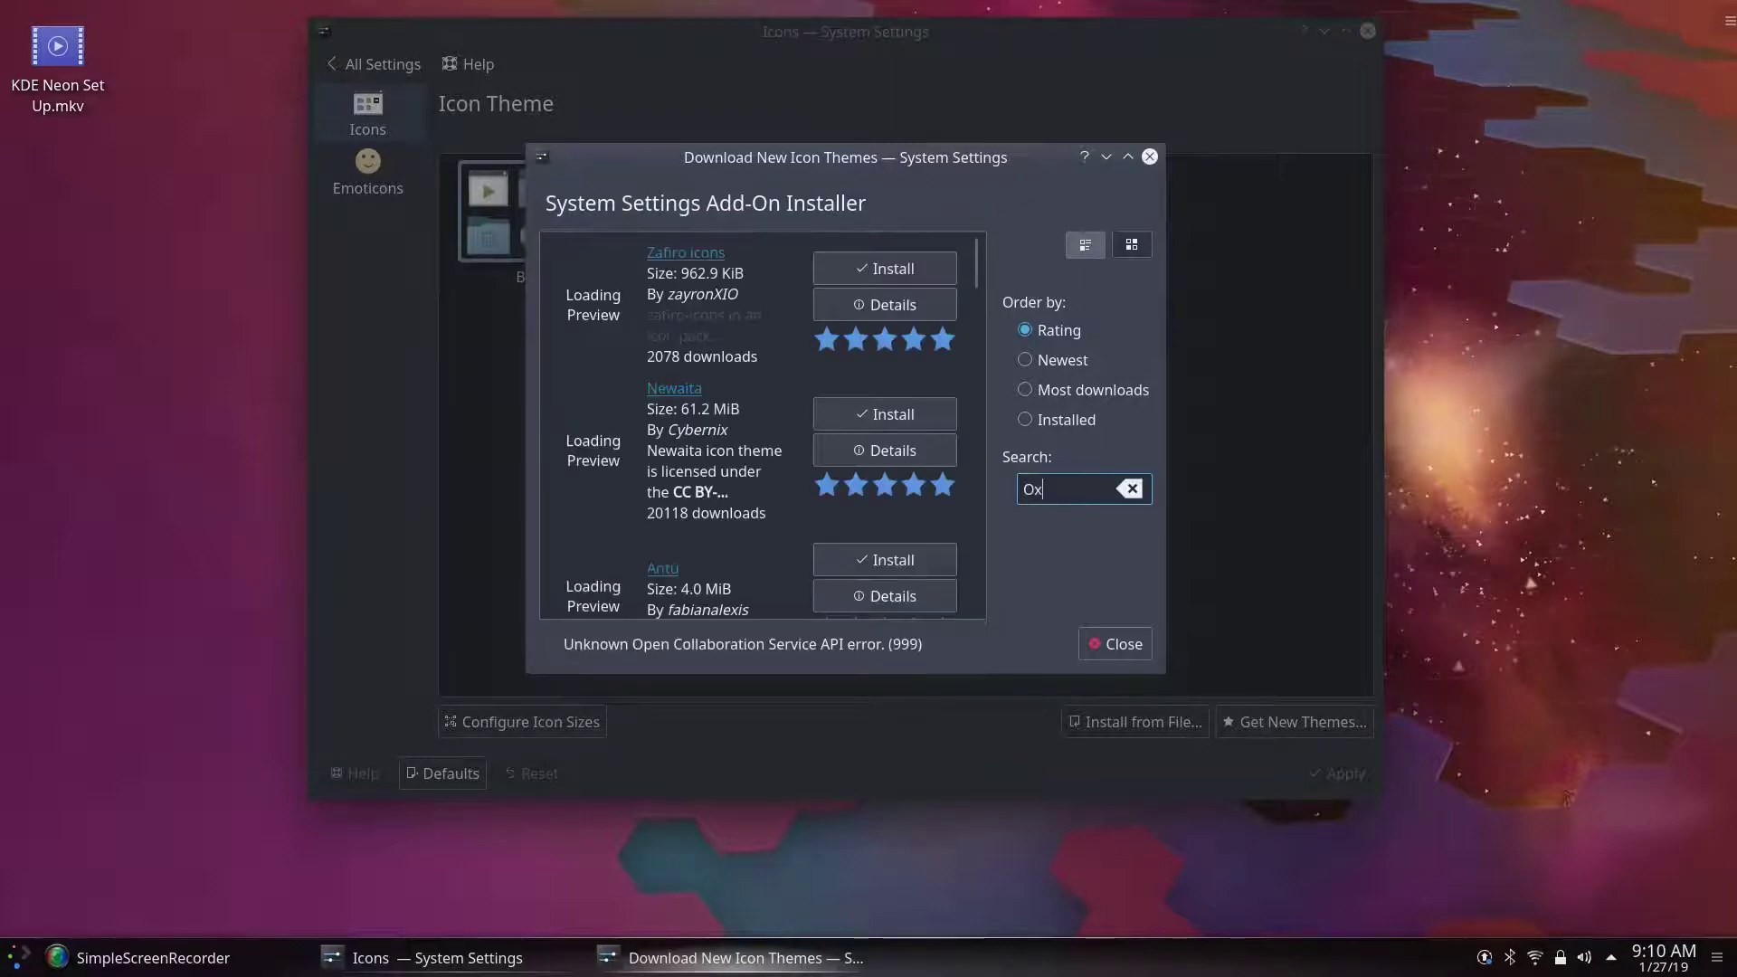
{"action": "type", "text": "ygen"}
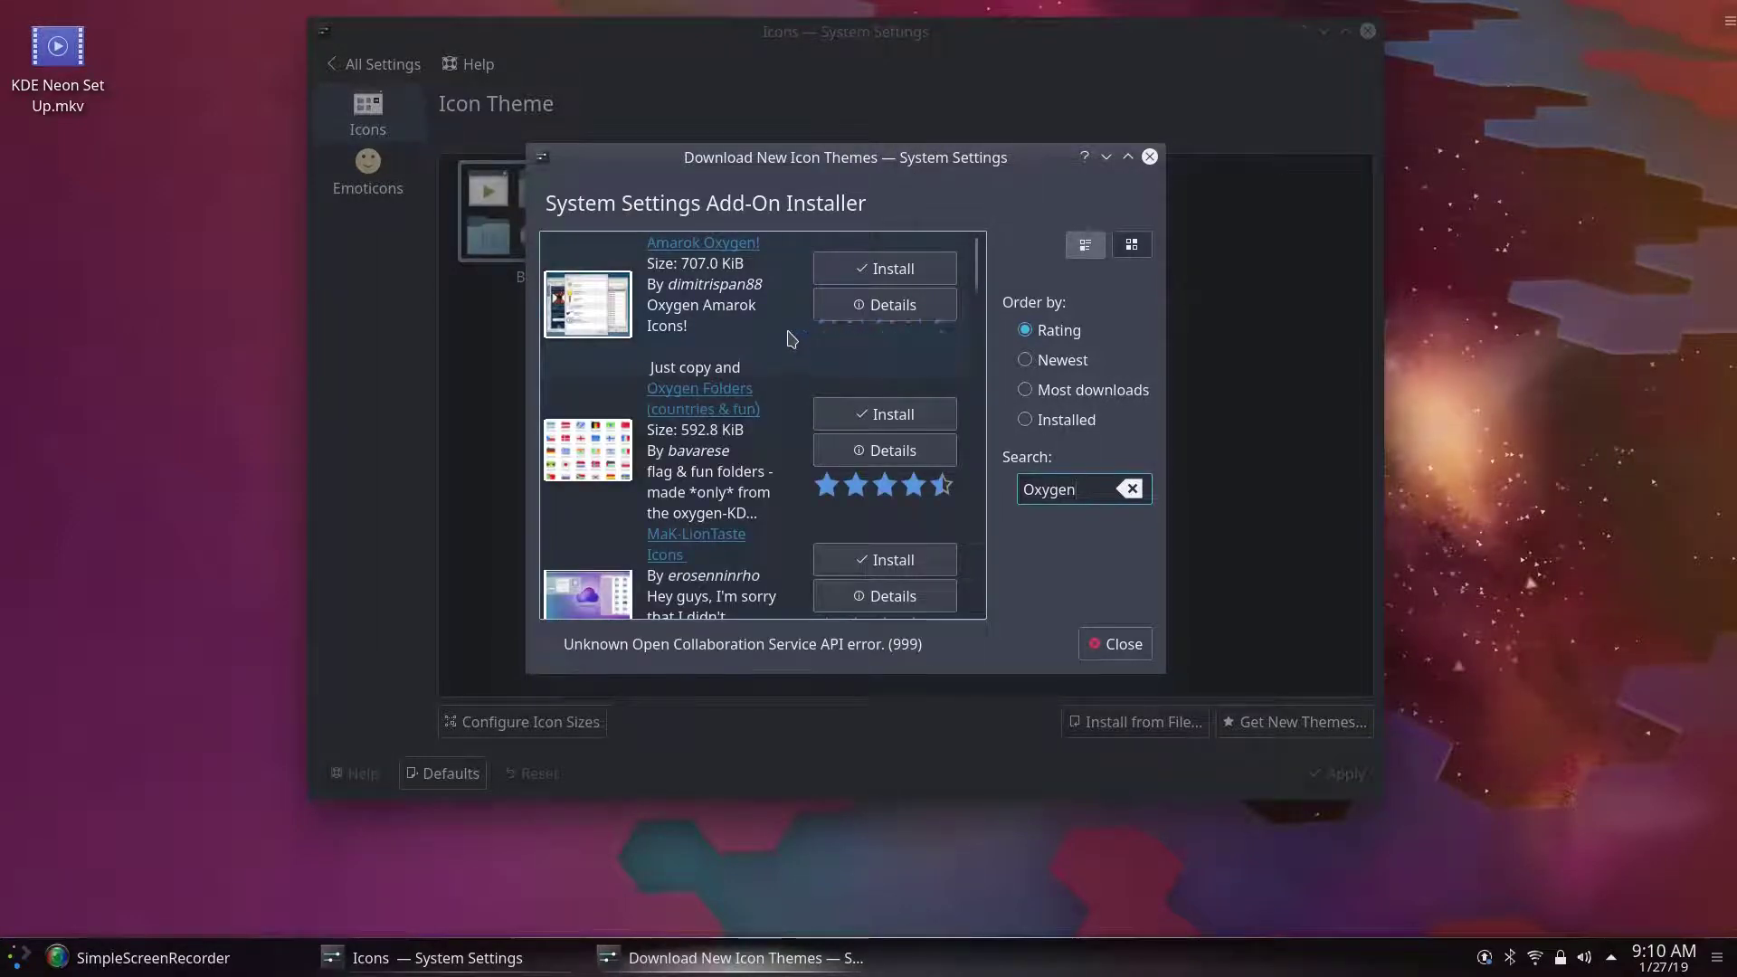
Step: Try to install Oxygen Remixed Icons from oxygen-mix_1.4_amd64.deb, and reposition the add-on installer window over System Settings
{"action": "scroll", "coordinate": [788, 334], "scroll_direction": "down", "scroll_amount": 2}
{"action": "scroll", "coordinate": [787, 330], "scroll_direction": "down", "scroll_amount": 3}
{"action": "scroll", "coordinate": [788, 318], "scroll_direction": "down", "scroll_amount": 3}
{"action": "scroll", "coordinate": [789, 318], "scroll_direction": "down", "scroll_amount": 1}
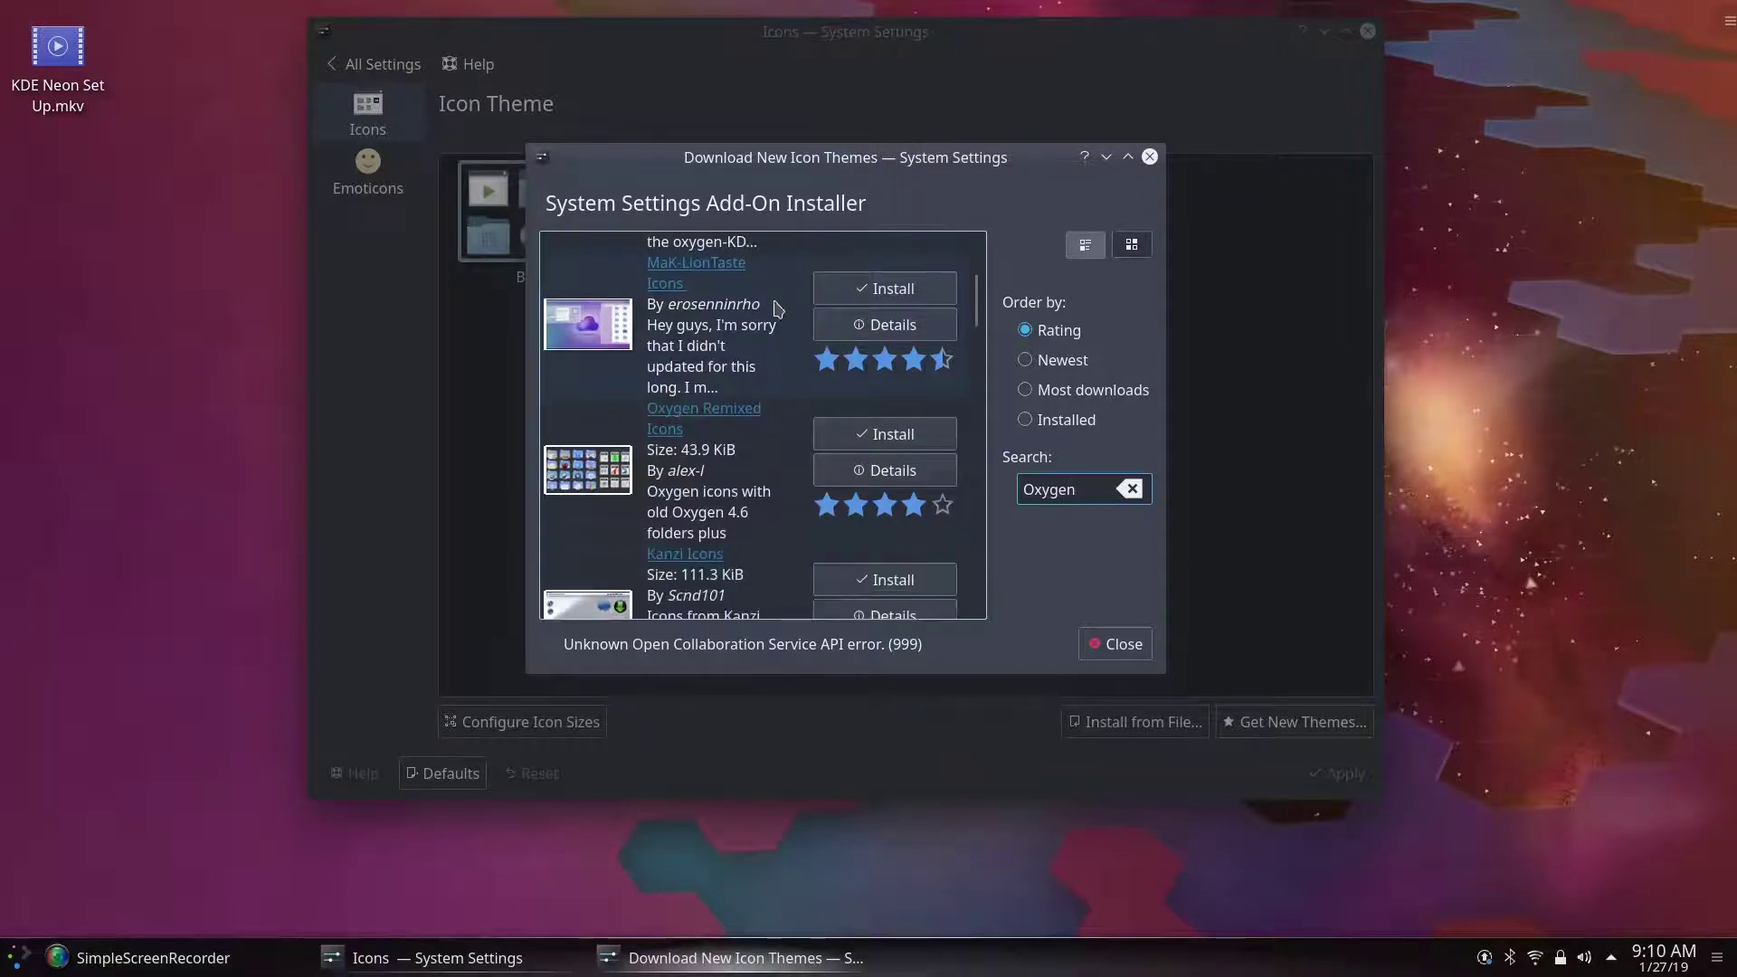
{"action": "left_click", "coordinate": [892, 435]}
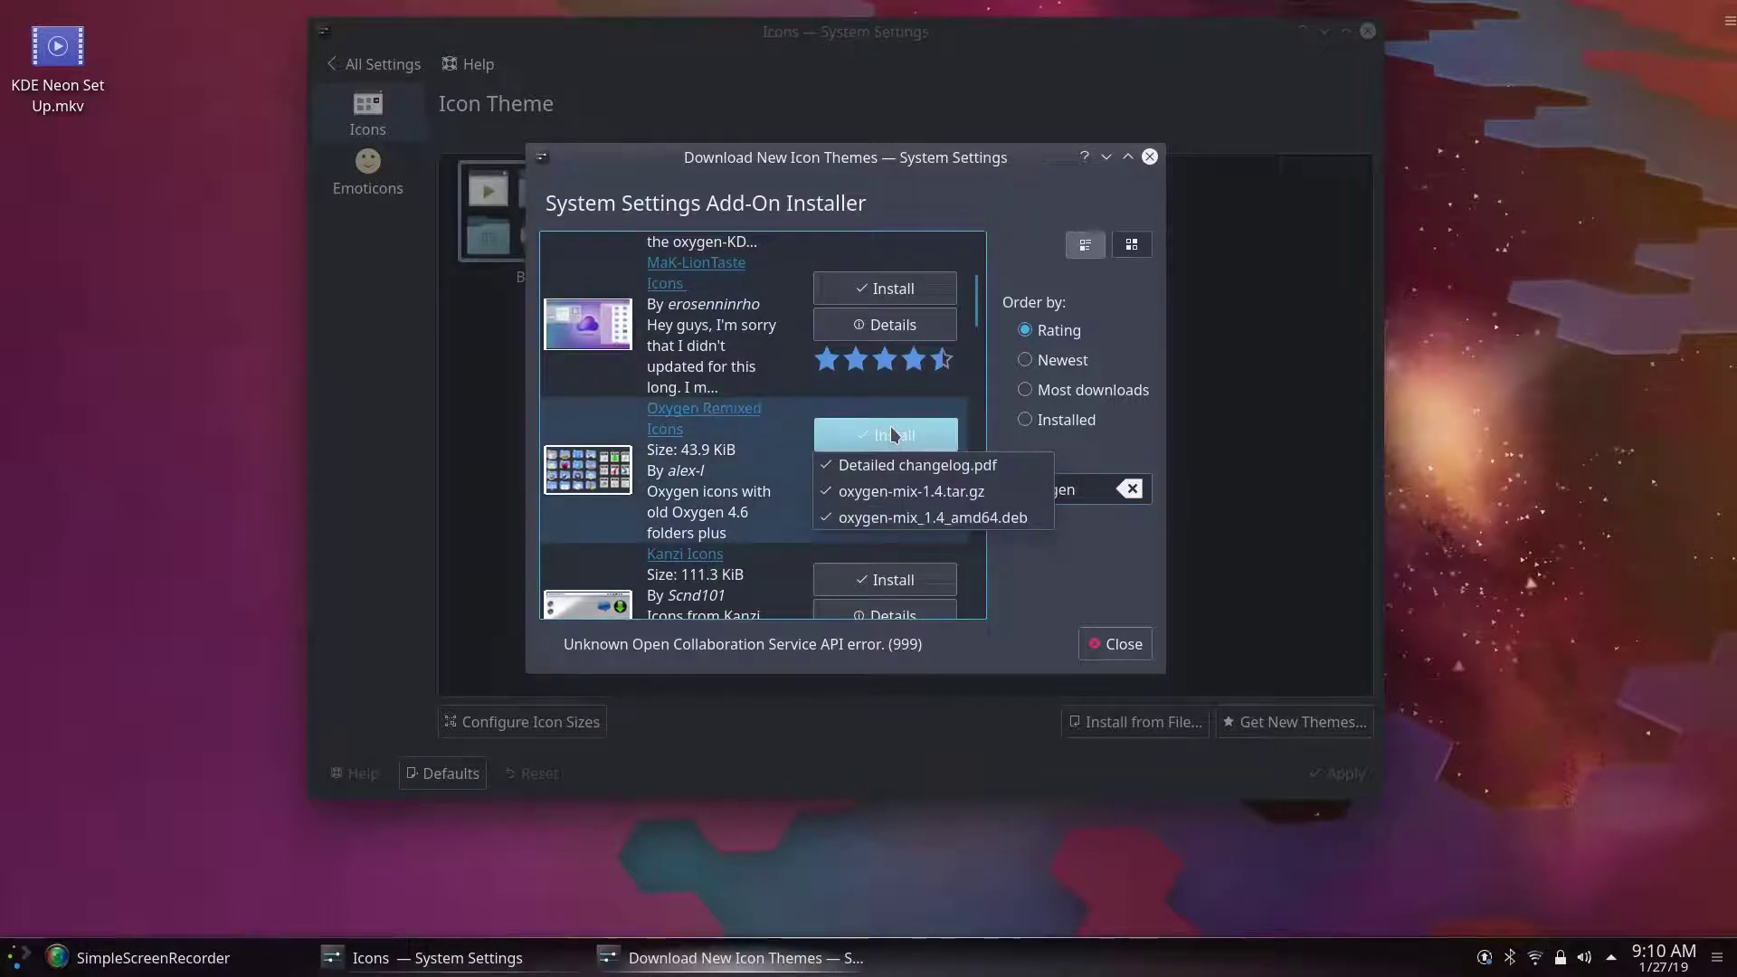
{"action": "left_click", "coordinate": [918, 522]}
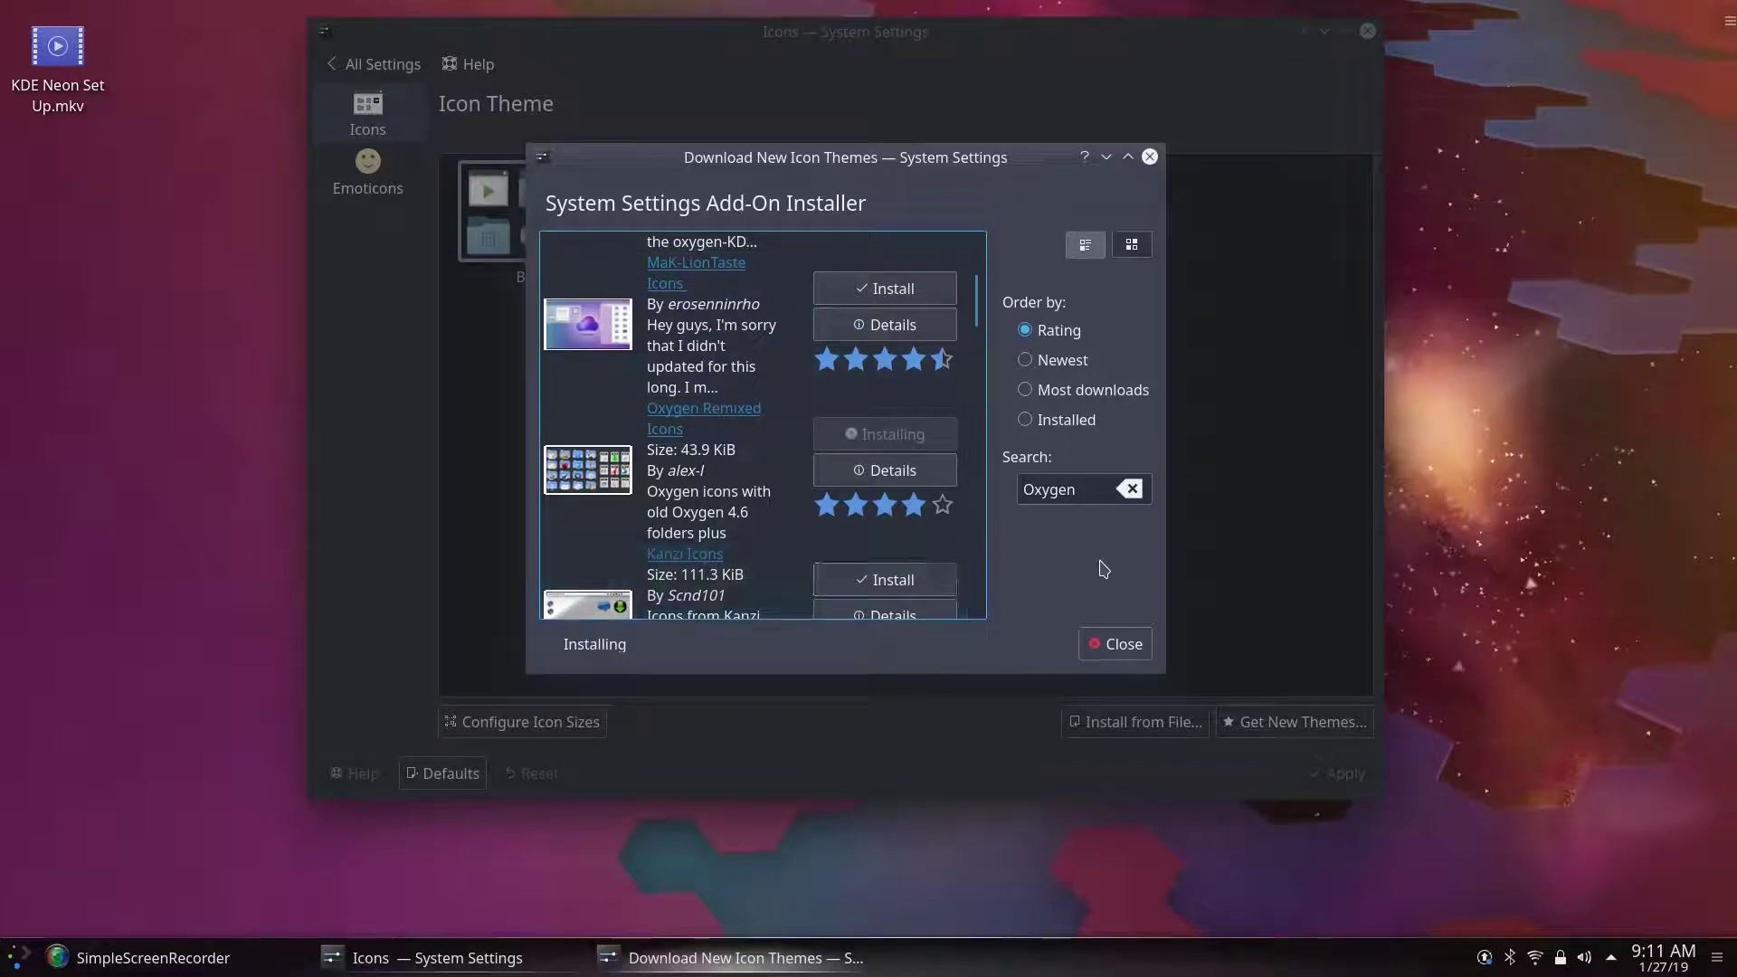
{"action": "left_click_drag", "start_coordinate": [952, 156], "coordinate": [1156, 87]}
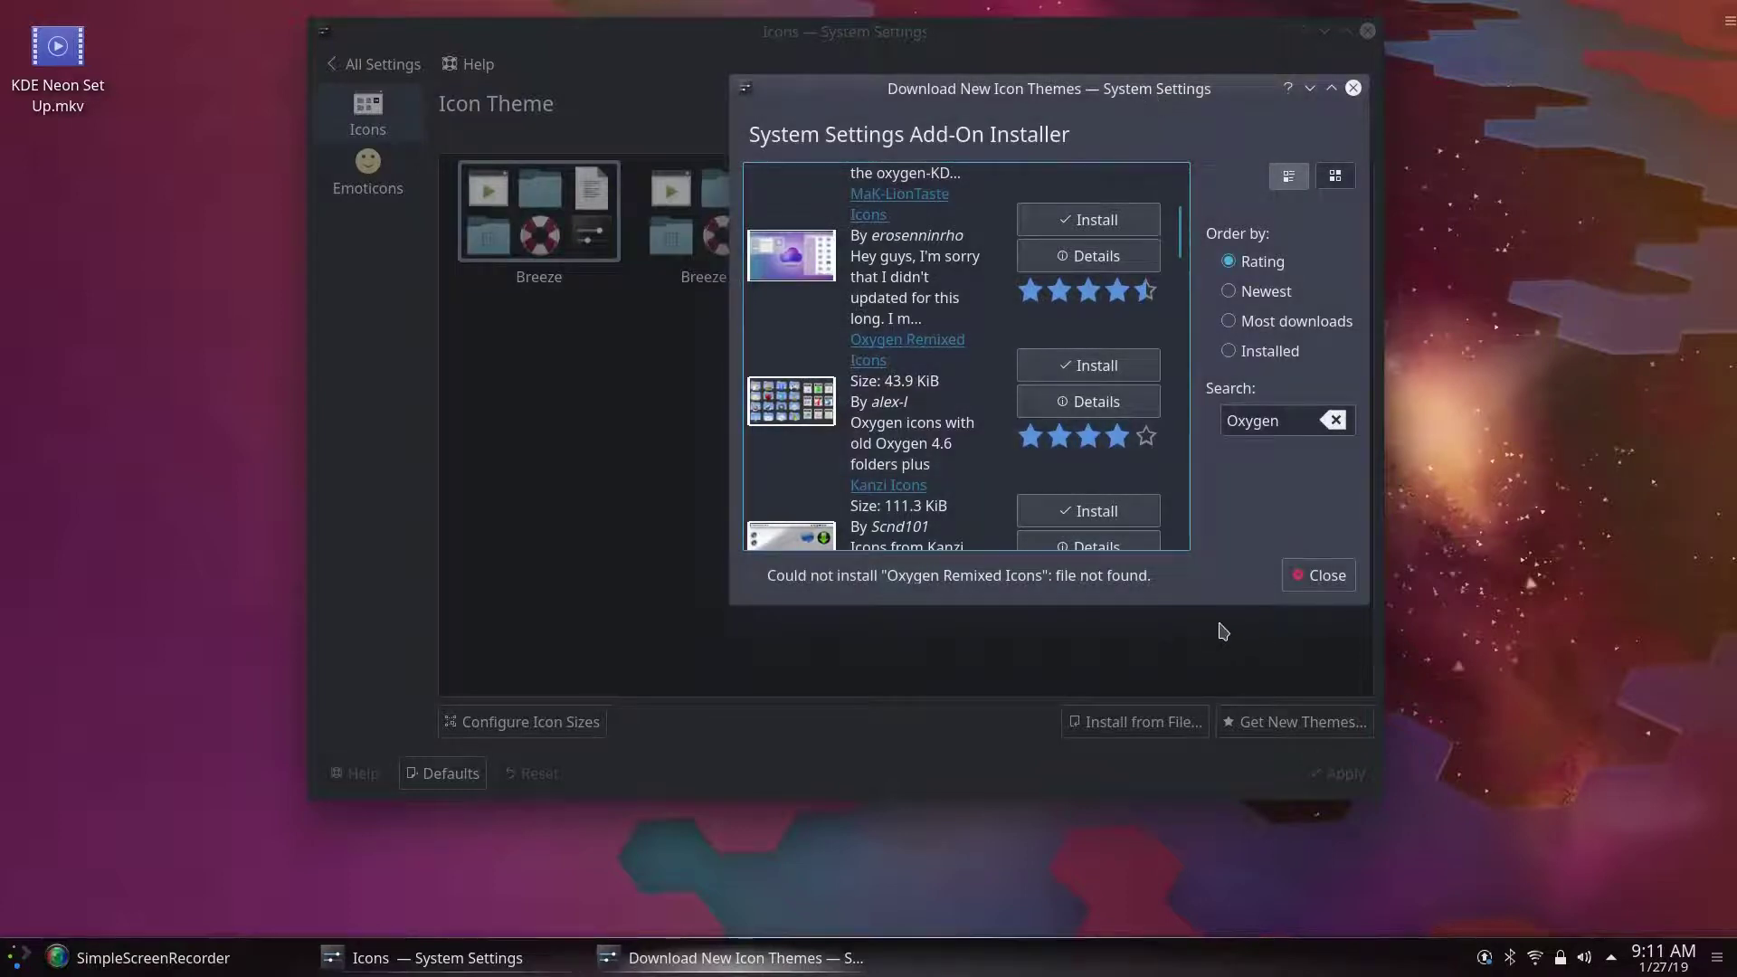
{"action": "left_click_drag", "start_coordinate": [1040, 90], "coordinate": [914, 111]}
Step: Look through the downloadable icon themes matching "Oxygen" for an Oxygen set to install
{"action": "scroll", "coordinate": [853, 375], "scroll_direction": "down", "scroll_amount": 2}
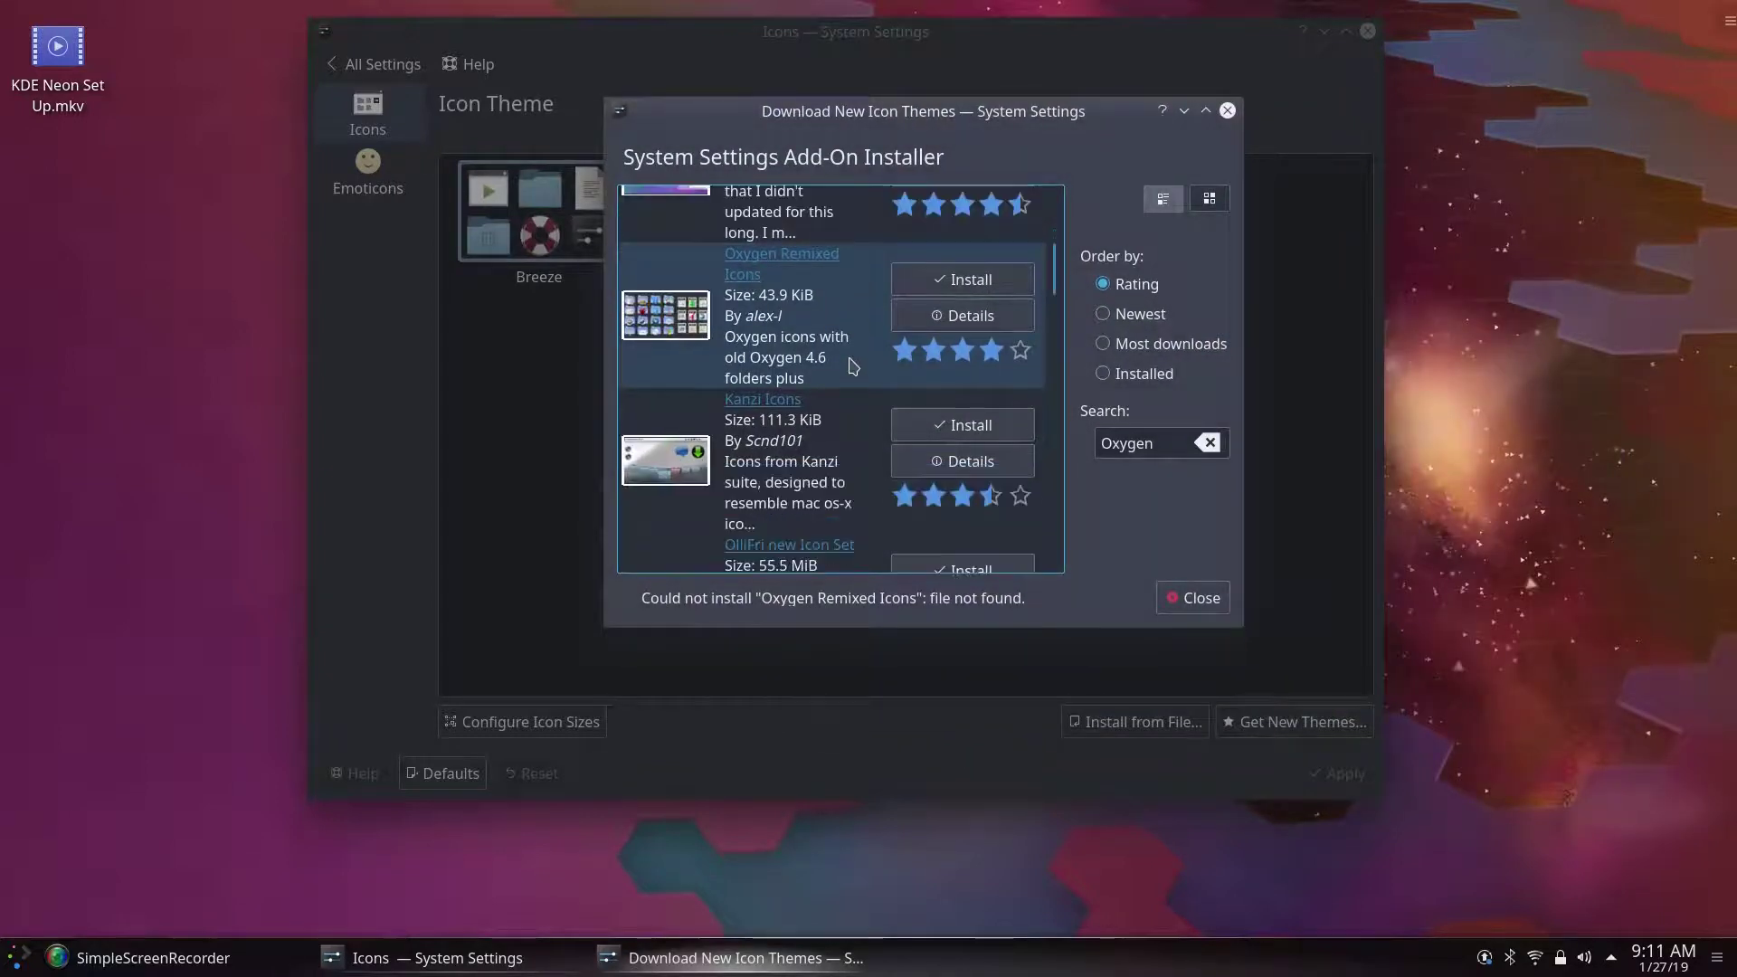
{"action": "scroll", "coordinate": [853, 366], "scroll_direction": "down", "scroll_amount": 3}
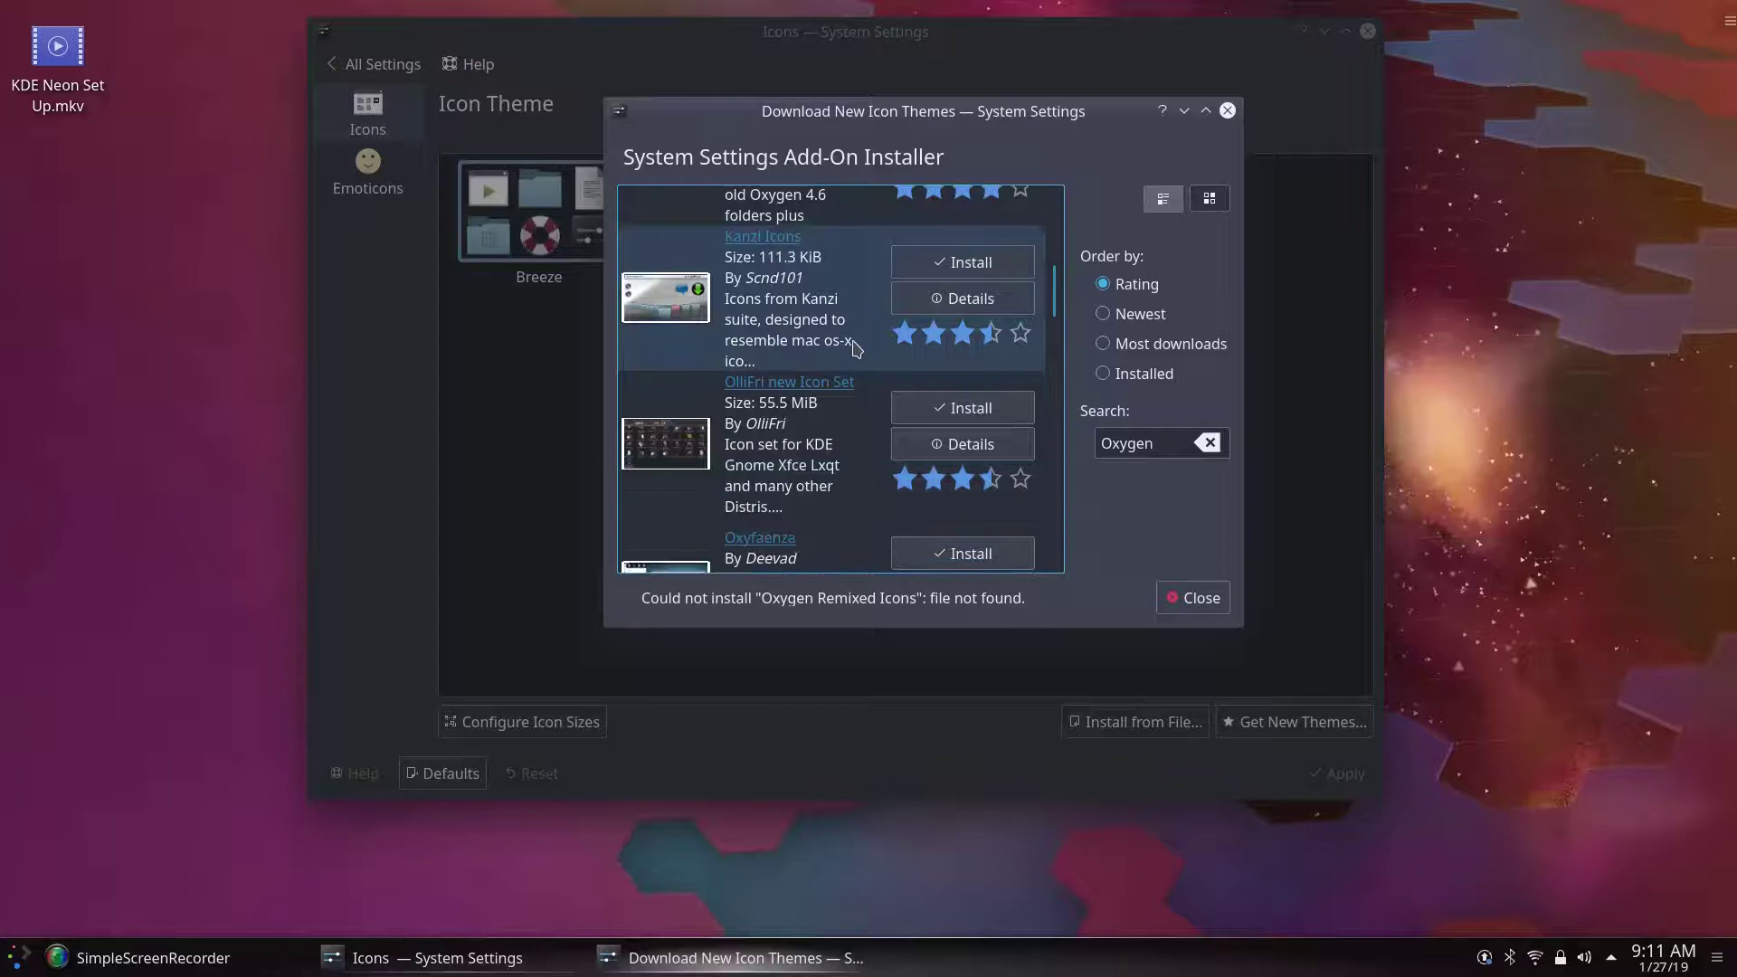
{"action": "scroll", "coordinate": [856, 348], "scroll_direction": "down", "scroll_amount": 1}
{"action": "scroll", "coordinate": [856, 348], "scroll_direction": "down", "scroll_amount": 2}
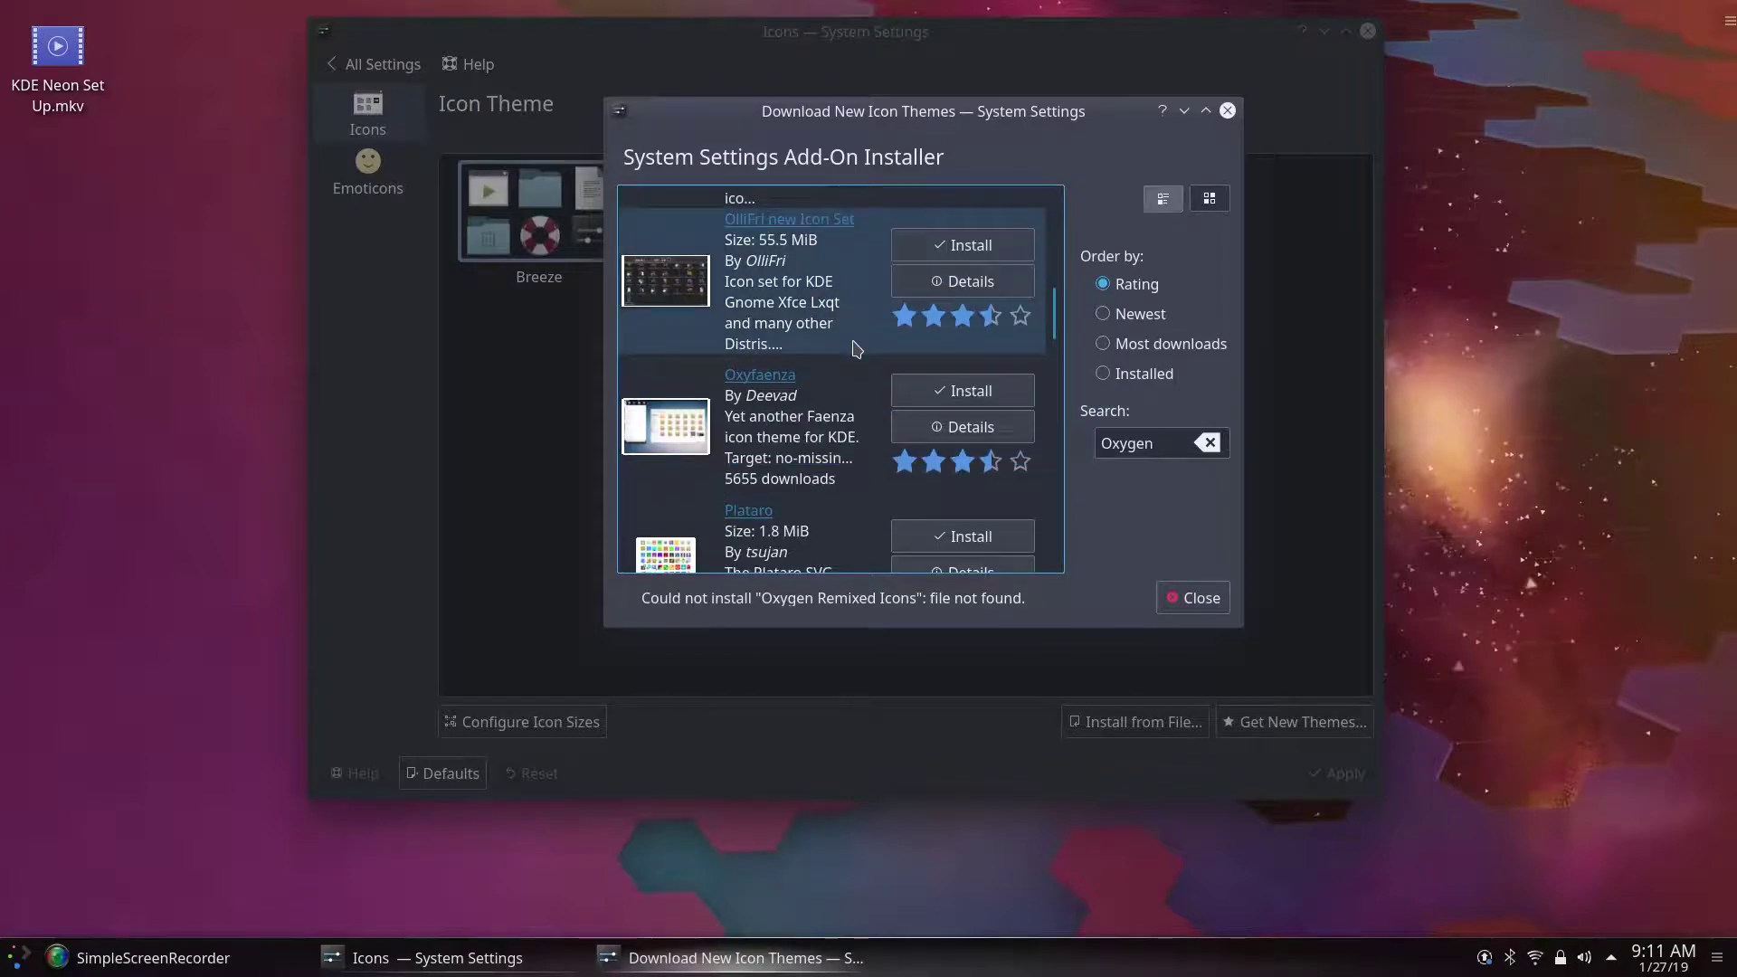
{"action": "scroll", "coordinate": [855, 348], "scroll_direction": "down", "scroll_amount": 2}
{"action": "scroll", "coordinate": [855, 348], "scroll_direction": "down", "scroll_amount": 4}
{"action": "scroll", "coordinate": [856, 348], "scroll_direction": "down", "scroll_amount": 6}
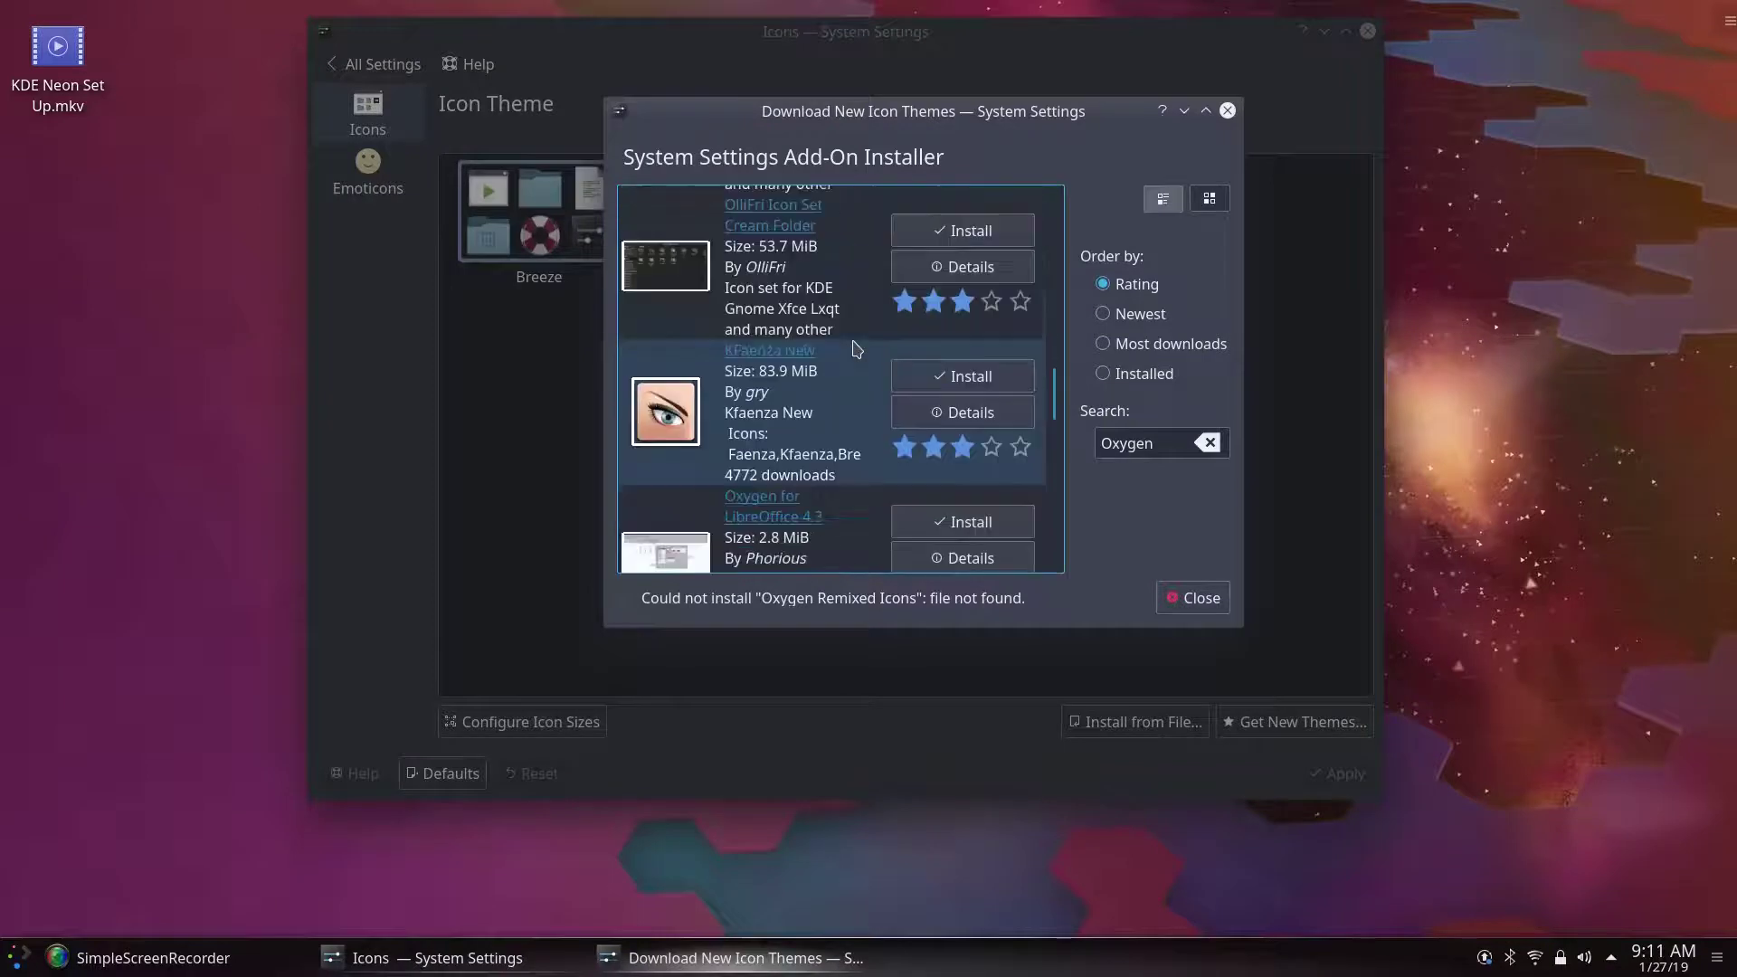
{"action": "scroll", "coordinate": [856, 349], "scroll_direction": "down", "scroll_amount": 3}
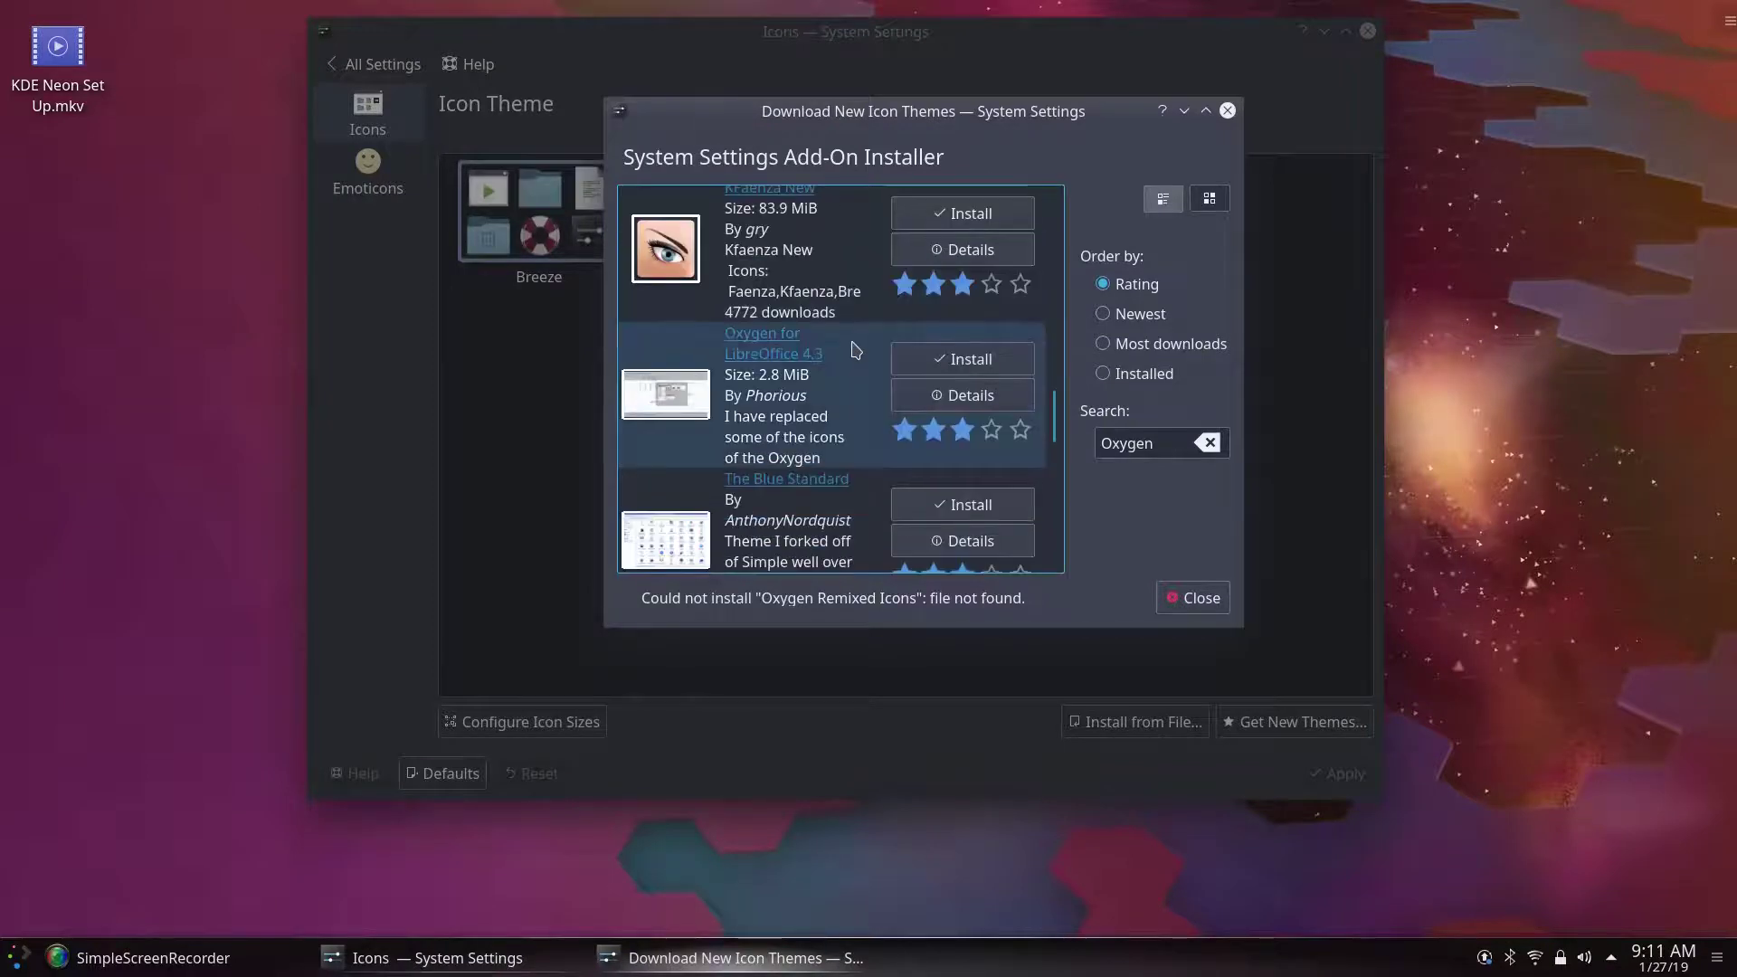
{"action": "scroll", "coordinate": [841, 354], "scroll_direction": "down", "scroll_amount": 1}
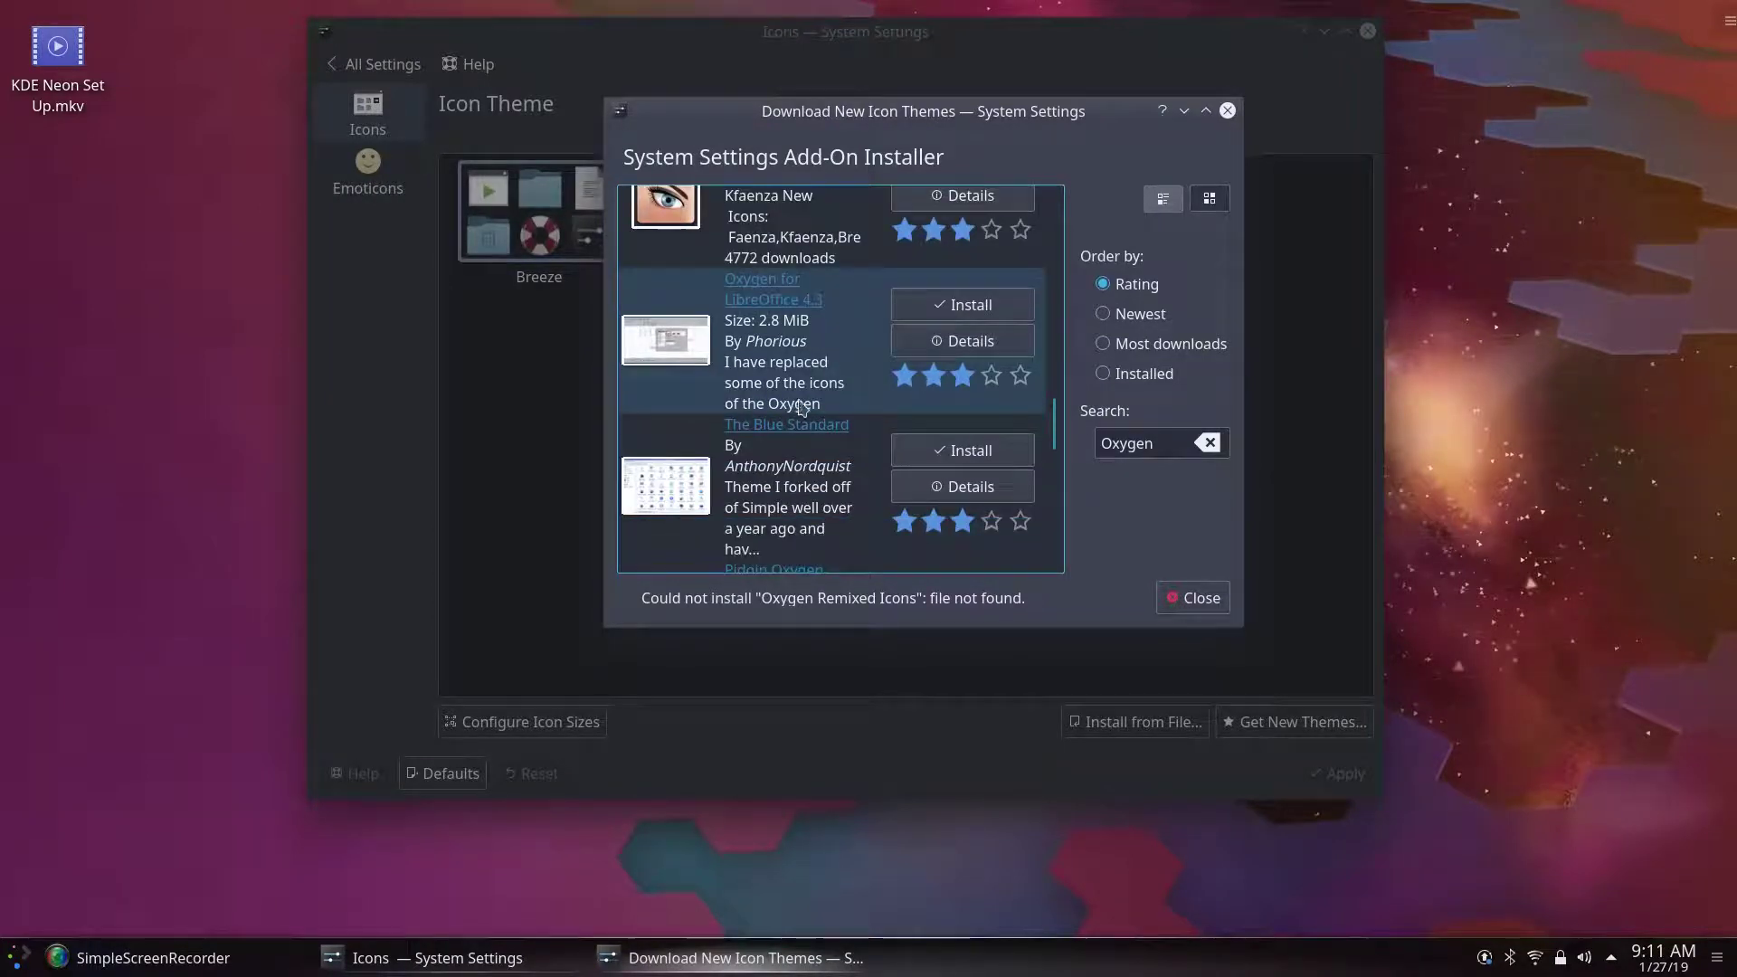
{"action": "scroll", "coordinate": [849, 380], "scroll_direction": "down", "scroll_amount": 1}
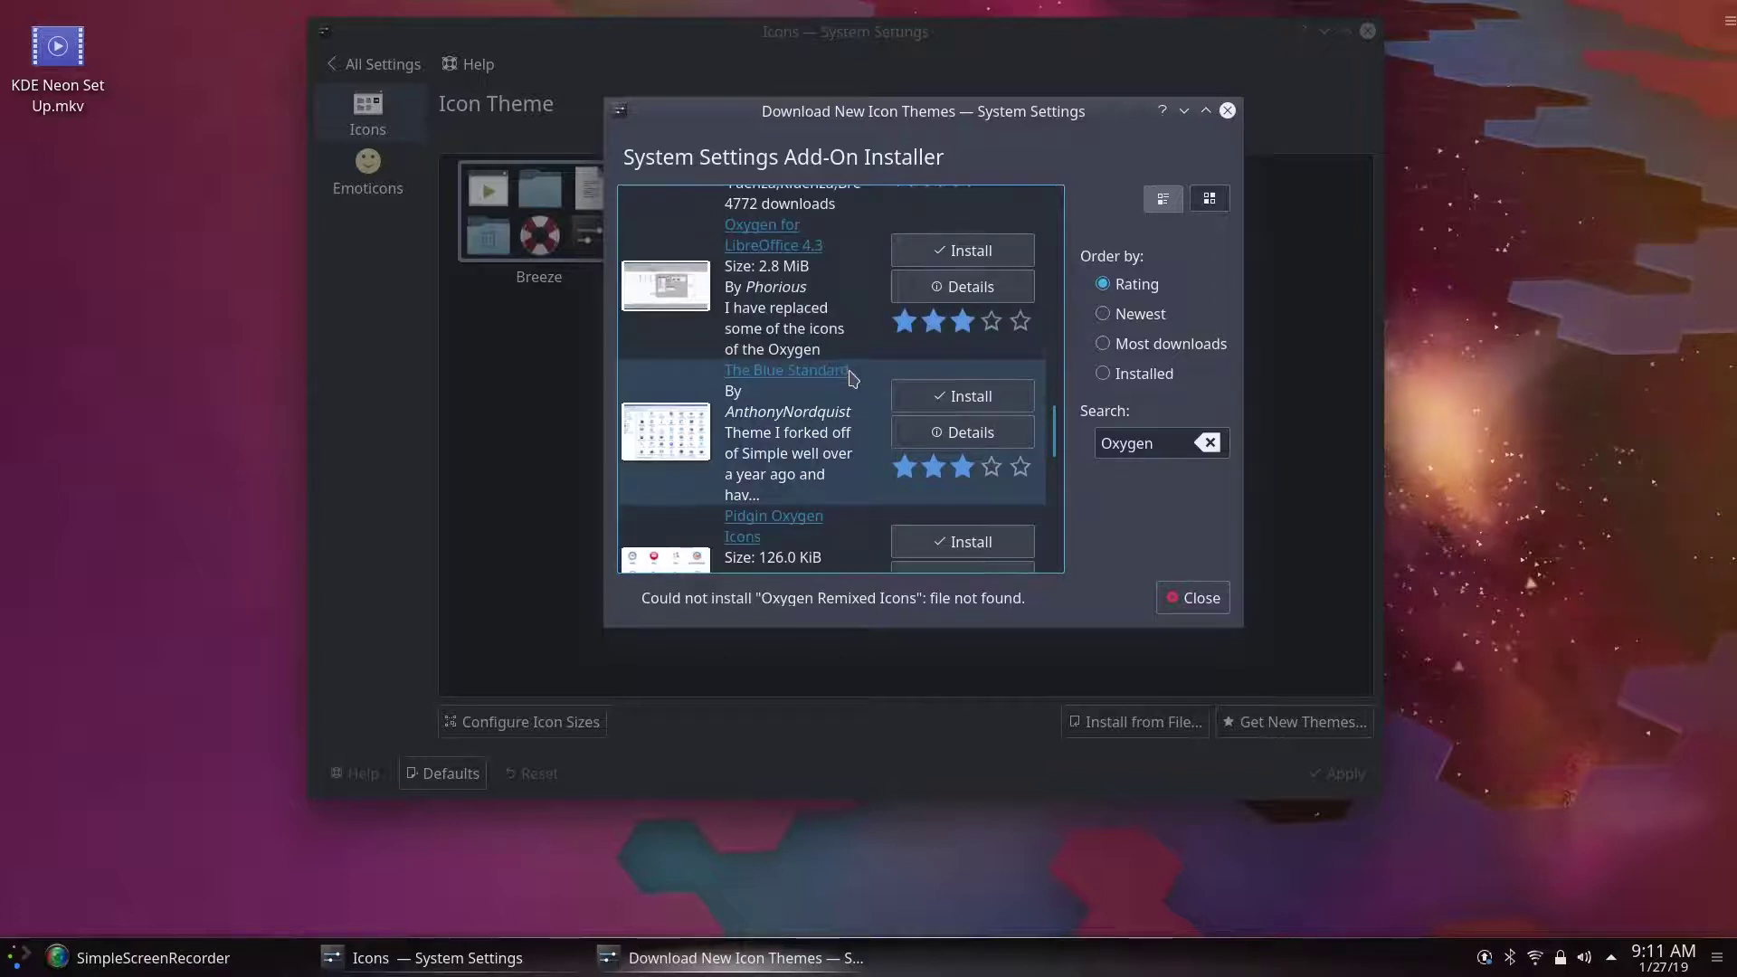
{"action": "scroll", "coordinate": [852, 379], "scroll_direction": "down", "scroll_amount": 1}
{"action": "scroll", "coordinate": [852, 379], "scroll_direction": "down", "scroll_amount": 2}
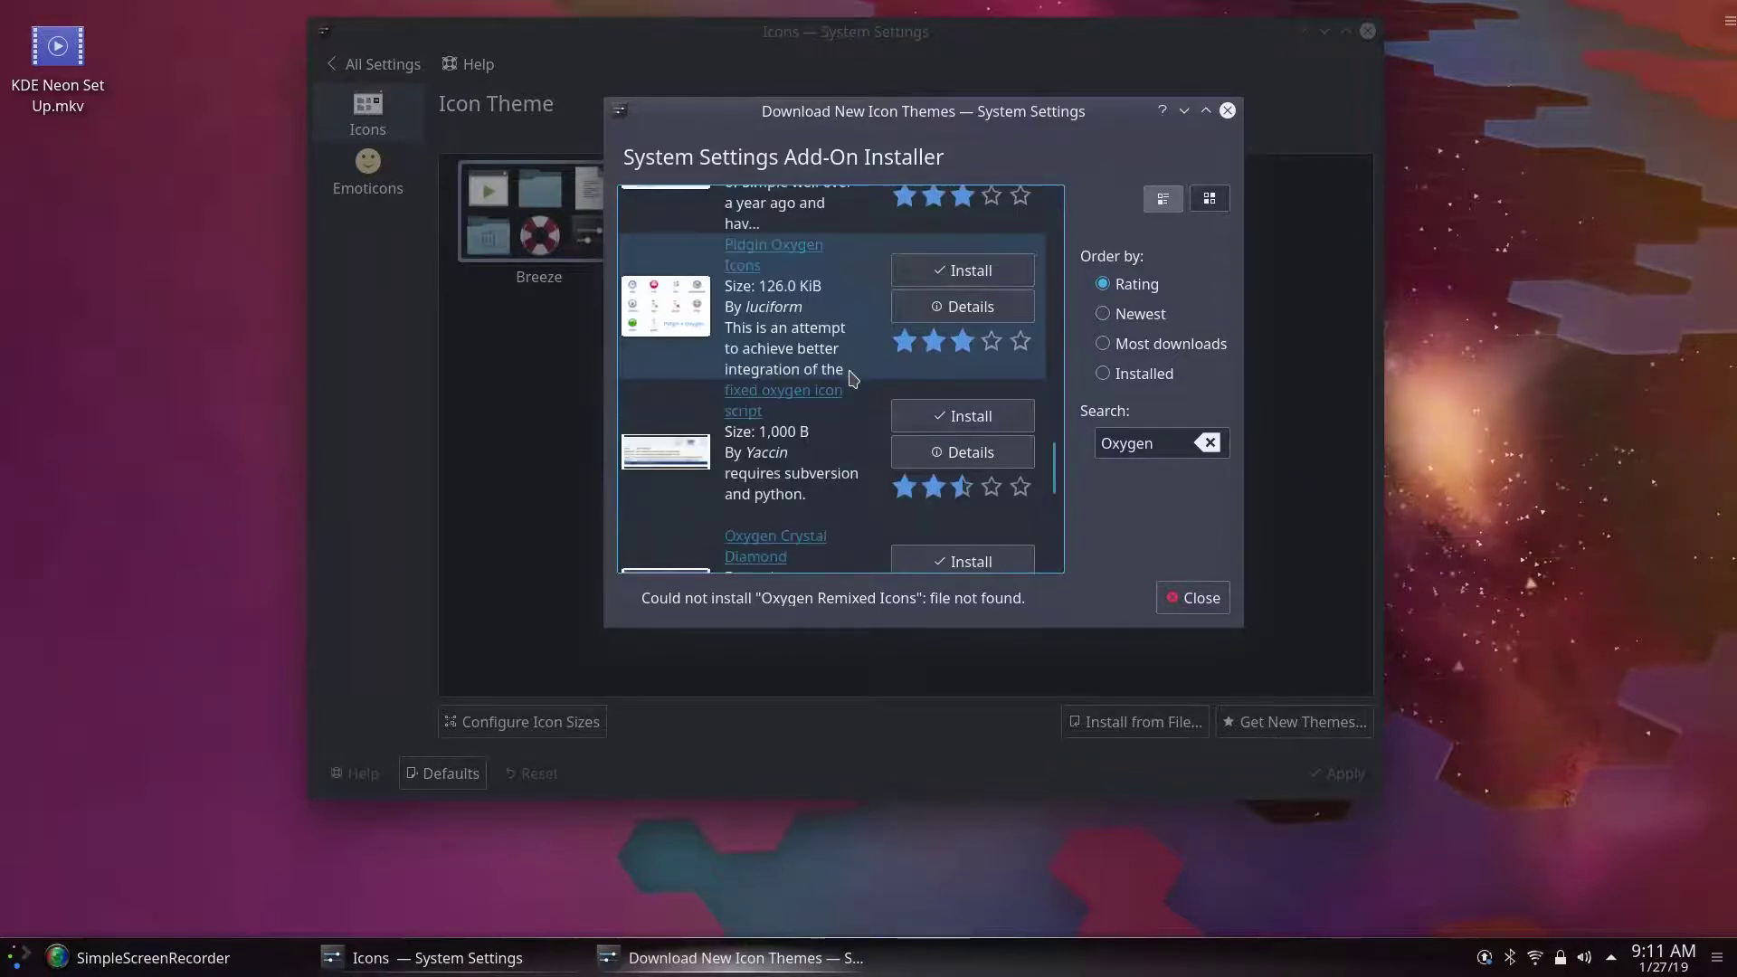
{"action": "scroll", "coordinate": [852, 379], "scroll_direction": "down", "scroll_amount": 1}
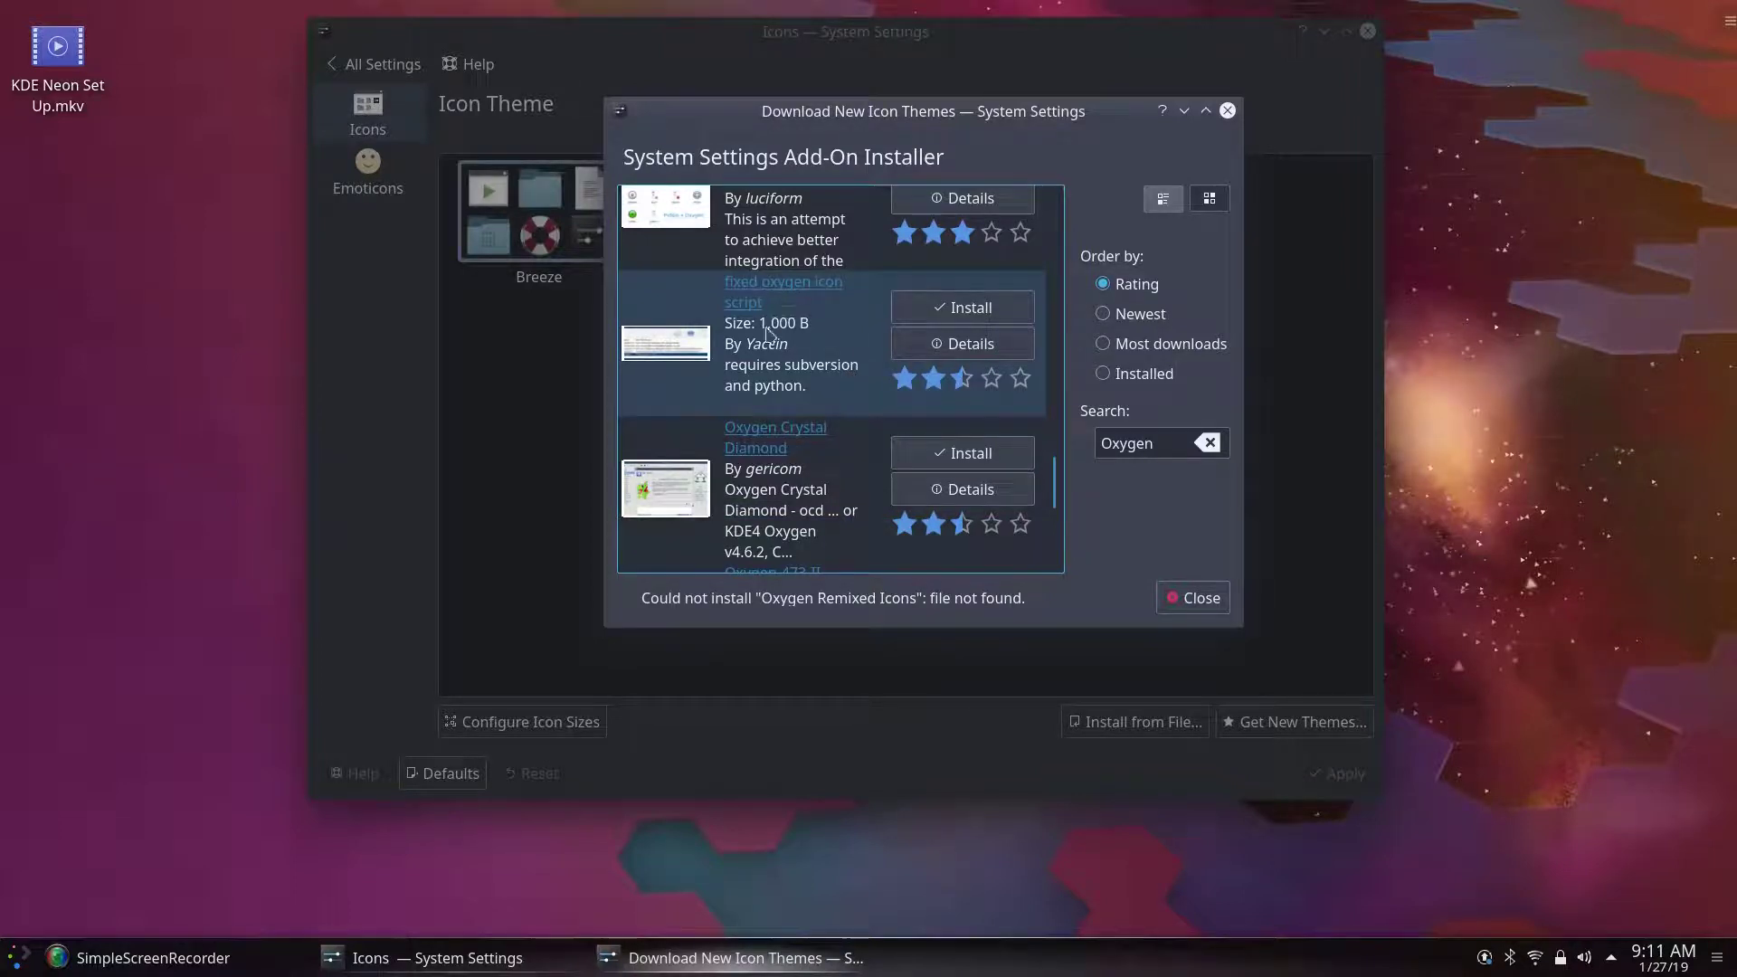
{"action": "scroll", "coordinate": [850, 407], "scroll_direction": "down", "scroll_amount": 1}
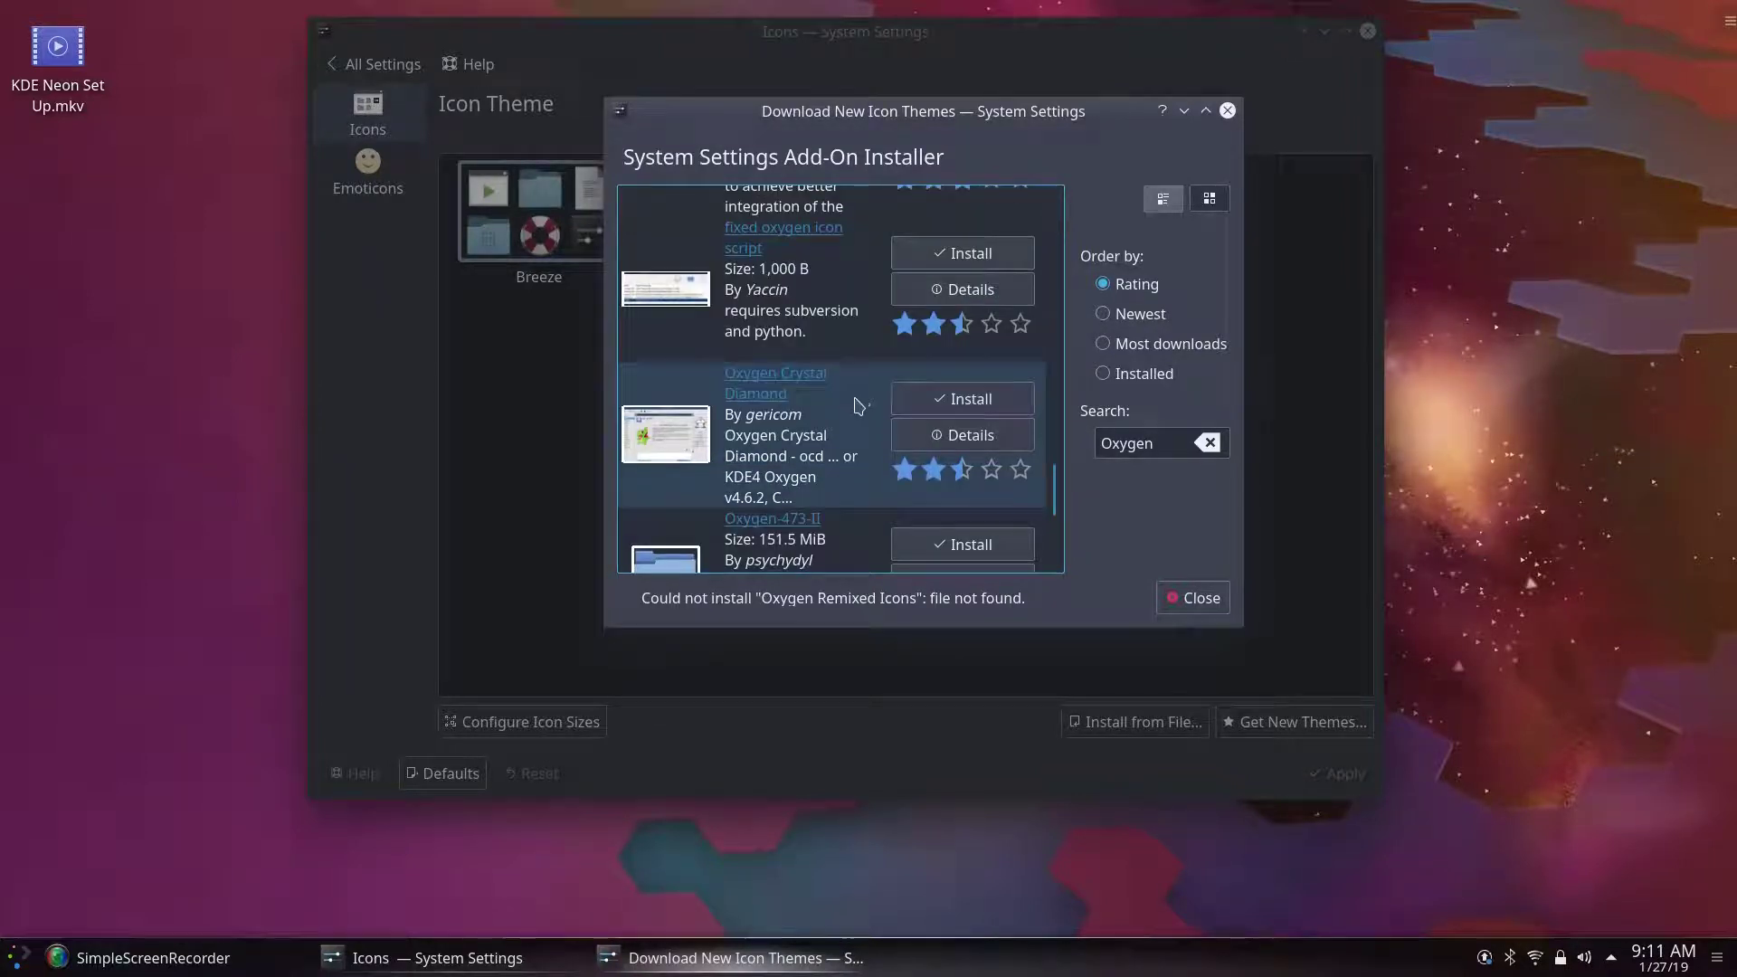
{"action": "scroll", "coordinate": [857, 387], "scroll_direction": "down", "scroll_amount": 4}
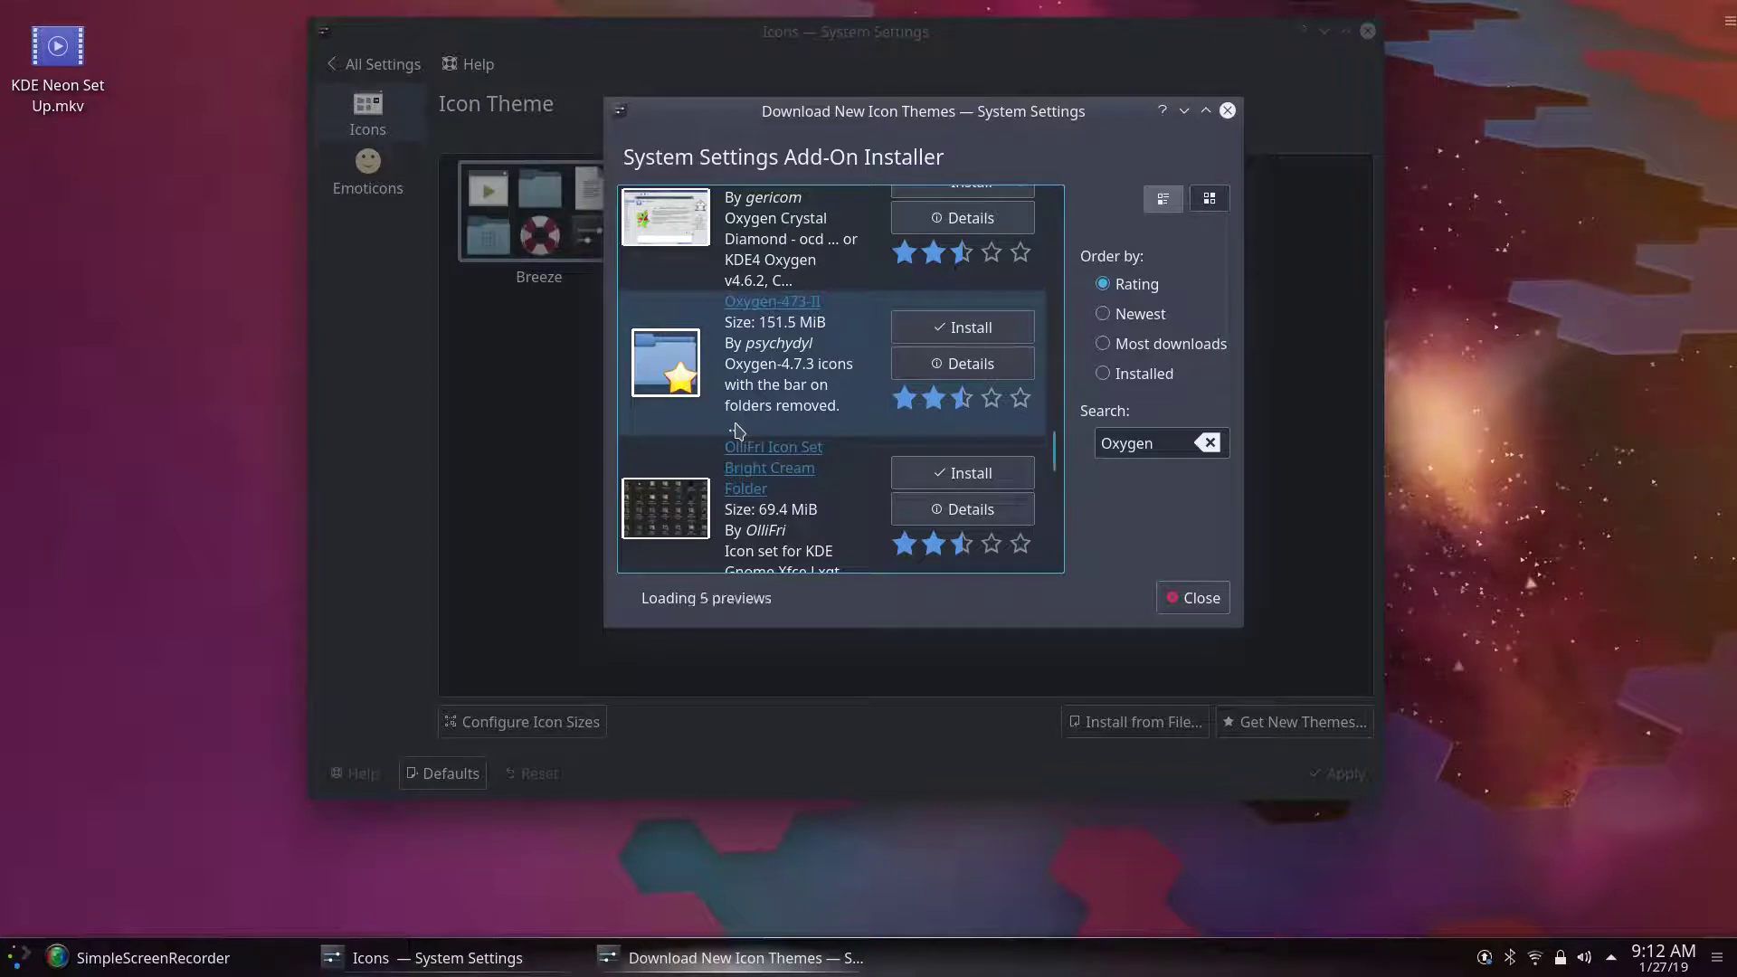
{"action": "scroll", "coordinate": [861, 400], "scroll_direction": "down", "scroll_amount": 1}
{"action": "scroll", "coordinate": [860, 396], "scroll_direction": "down", "scroll_amount": 3}
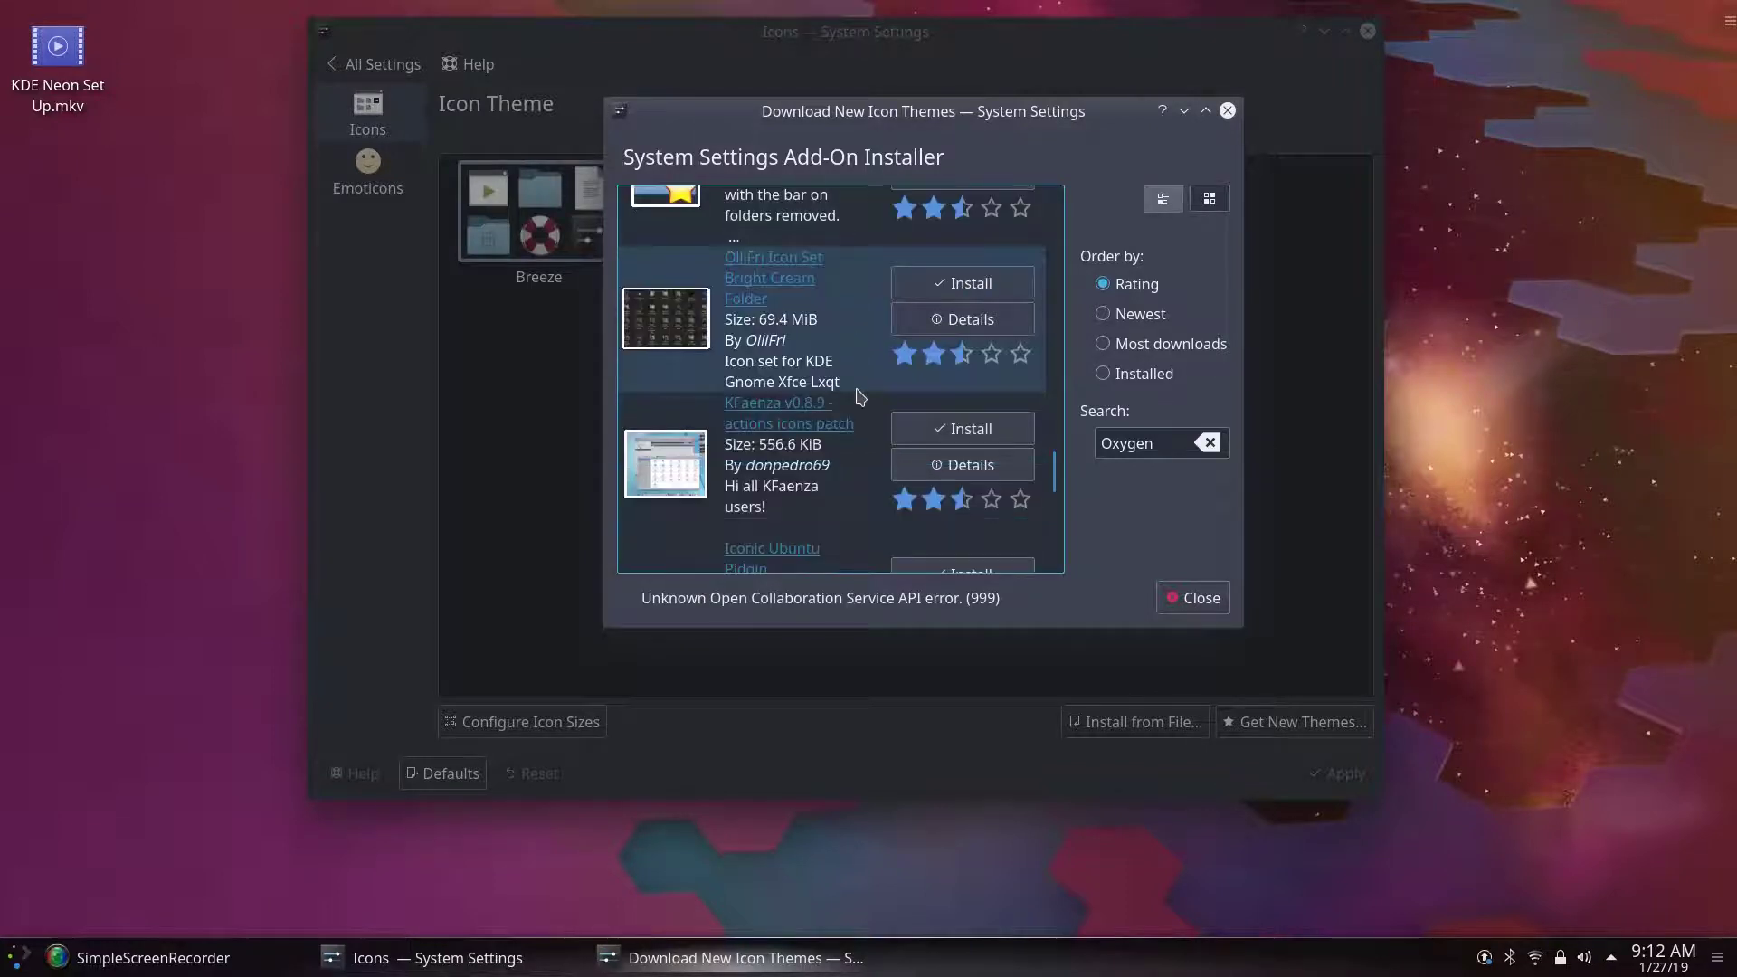
{"action": "scroll", "coordinate": [860, 396], "scroll_direction": "down", "scroll_amount": 2}
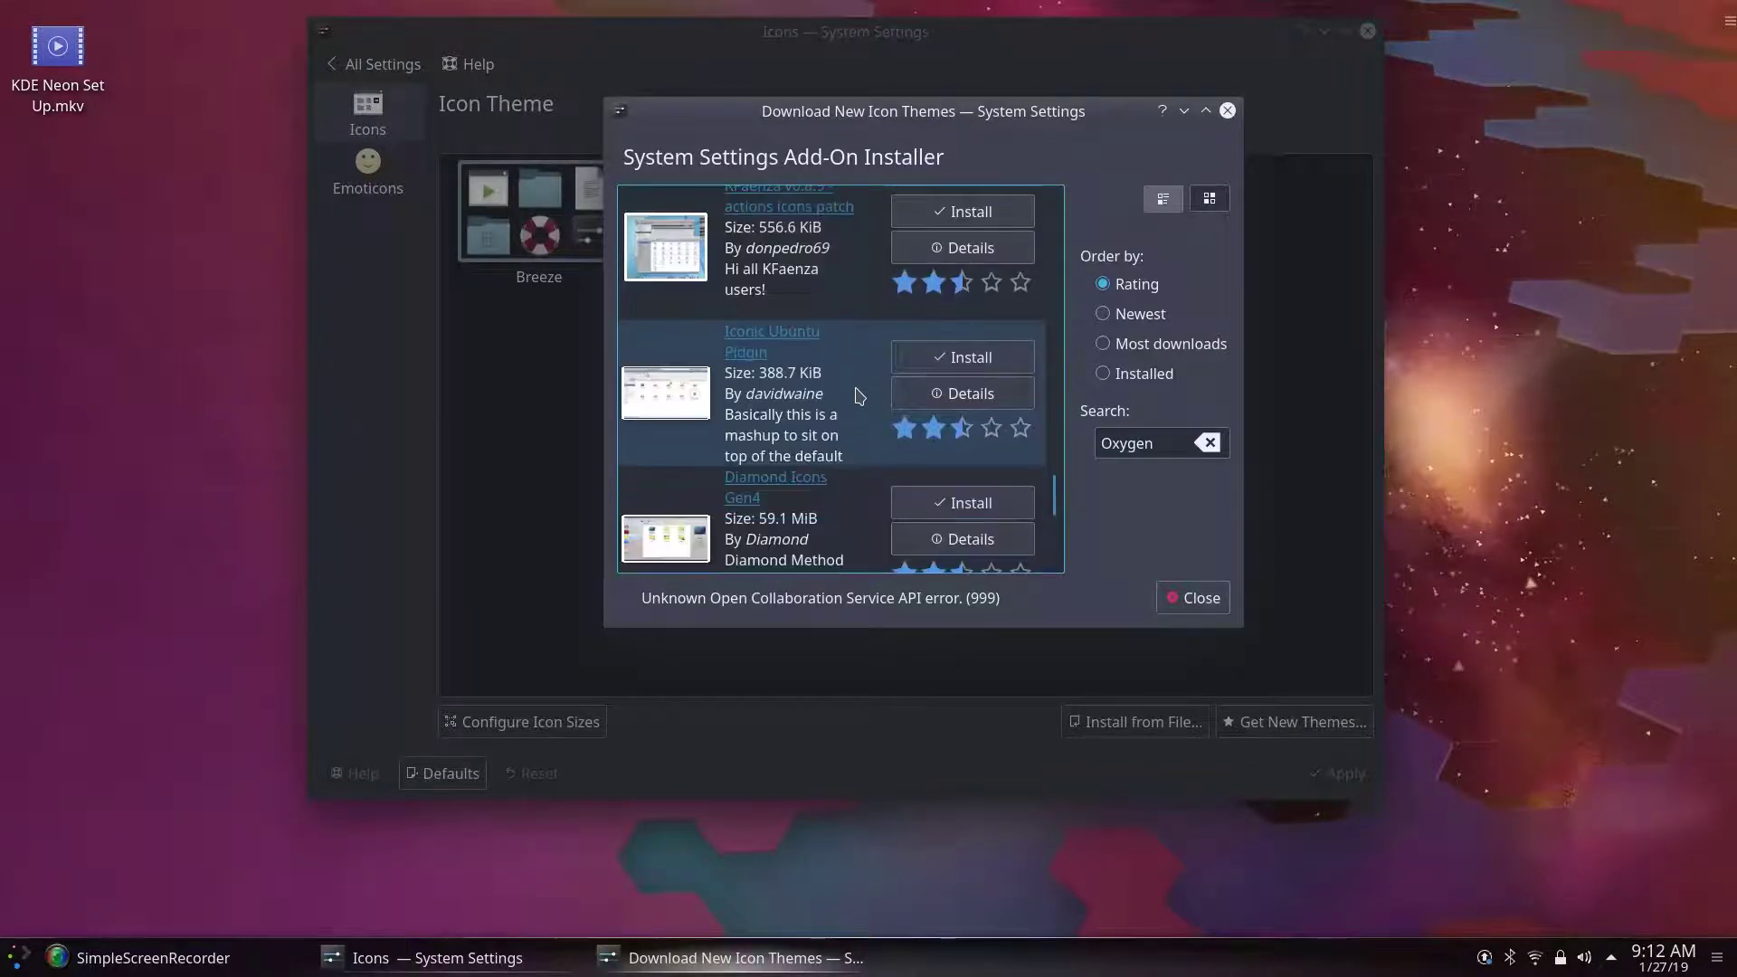
{"action": "scroll", "coordinate": [860, 396], "scroll_direction": "down", "scroll_amount": 2}
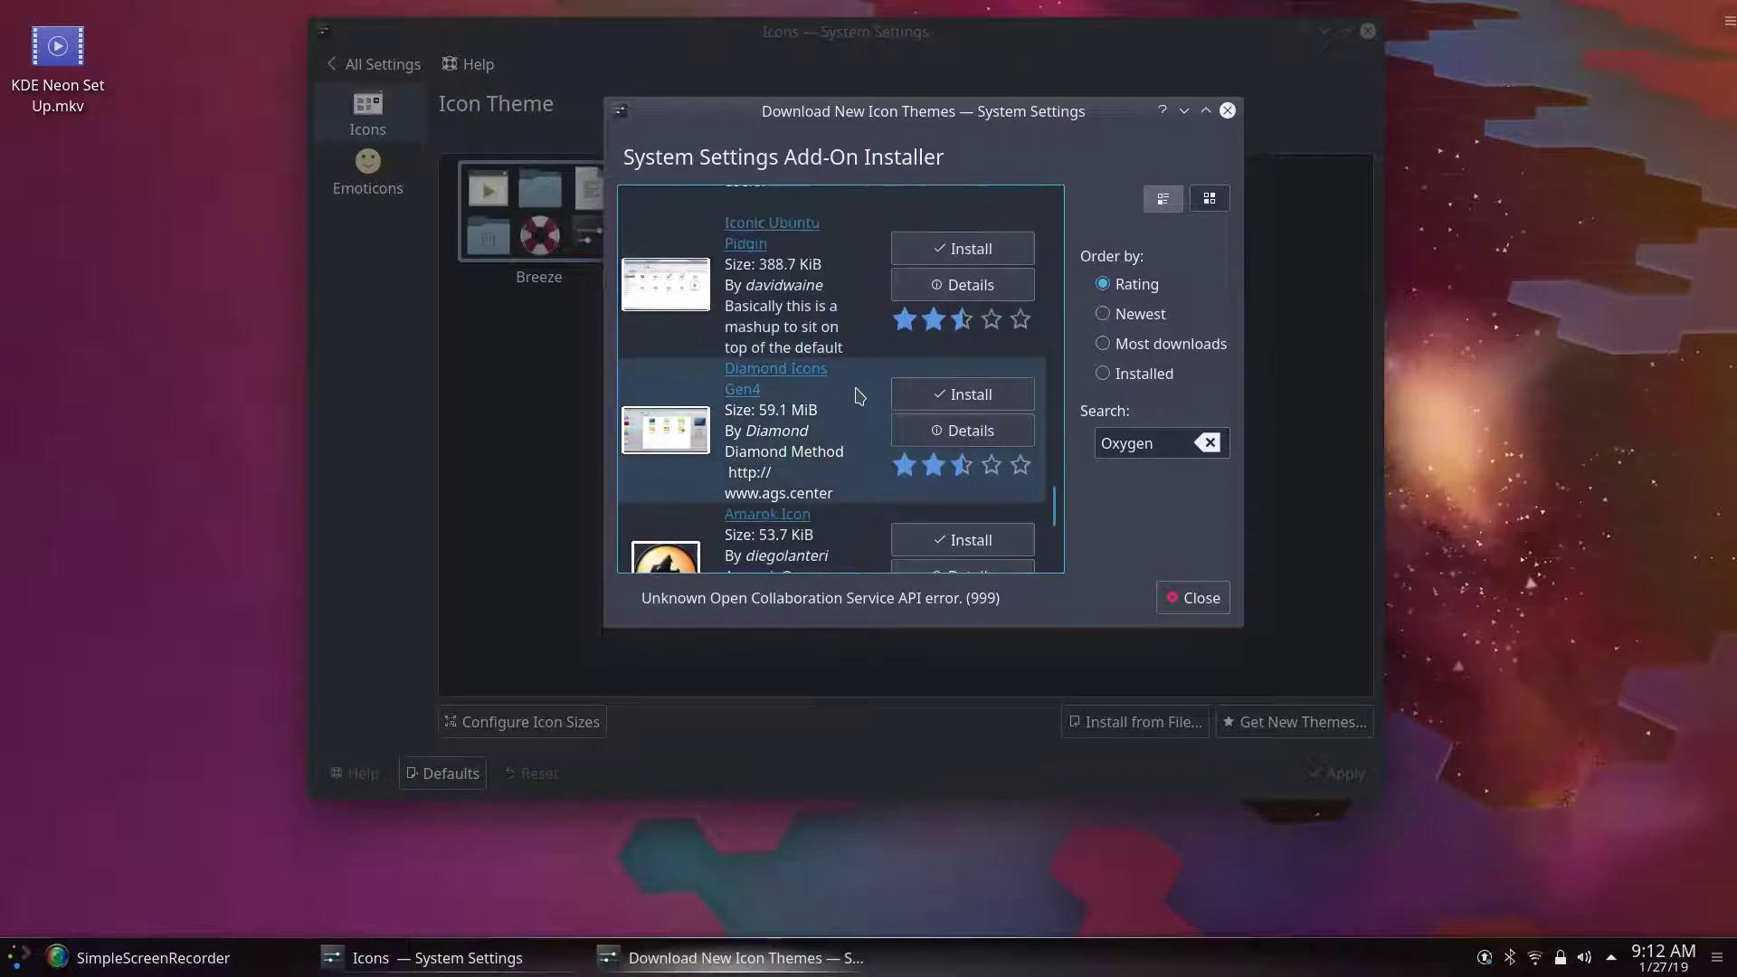
{"action": "scroll", "coordinate": [859, 396], "scroll_direction": "down", "scroll_amount": 3}
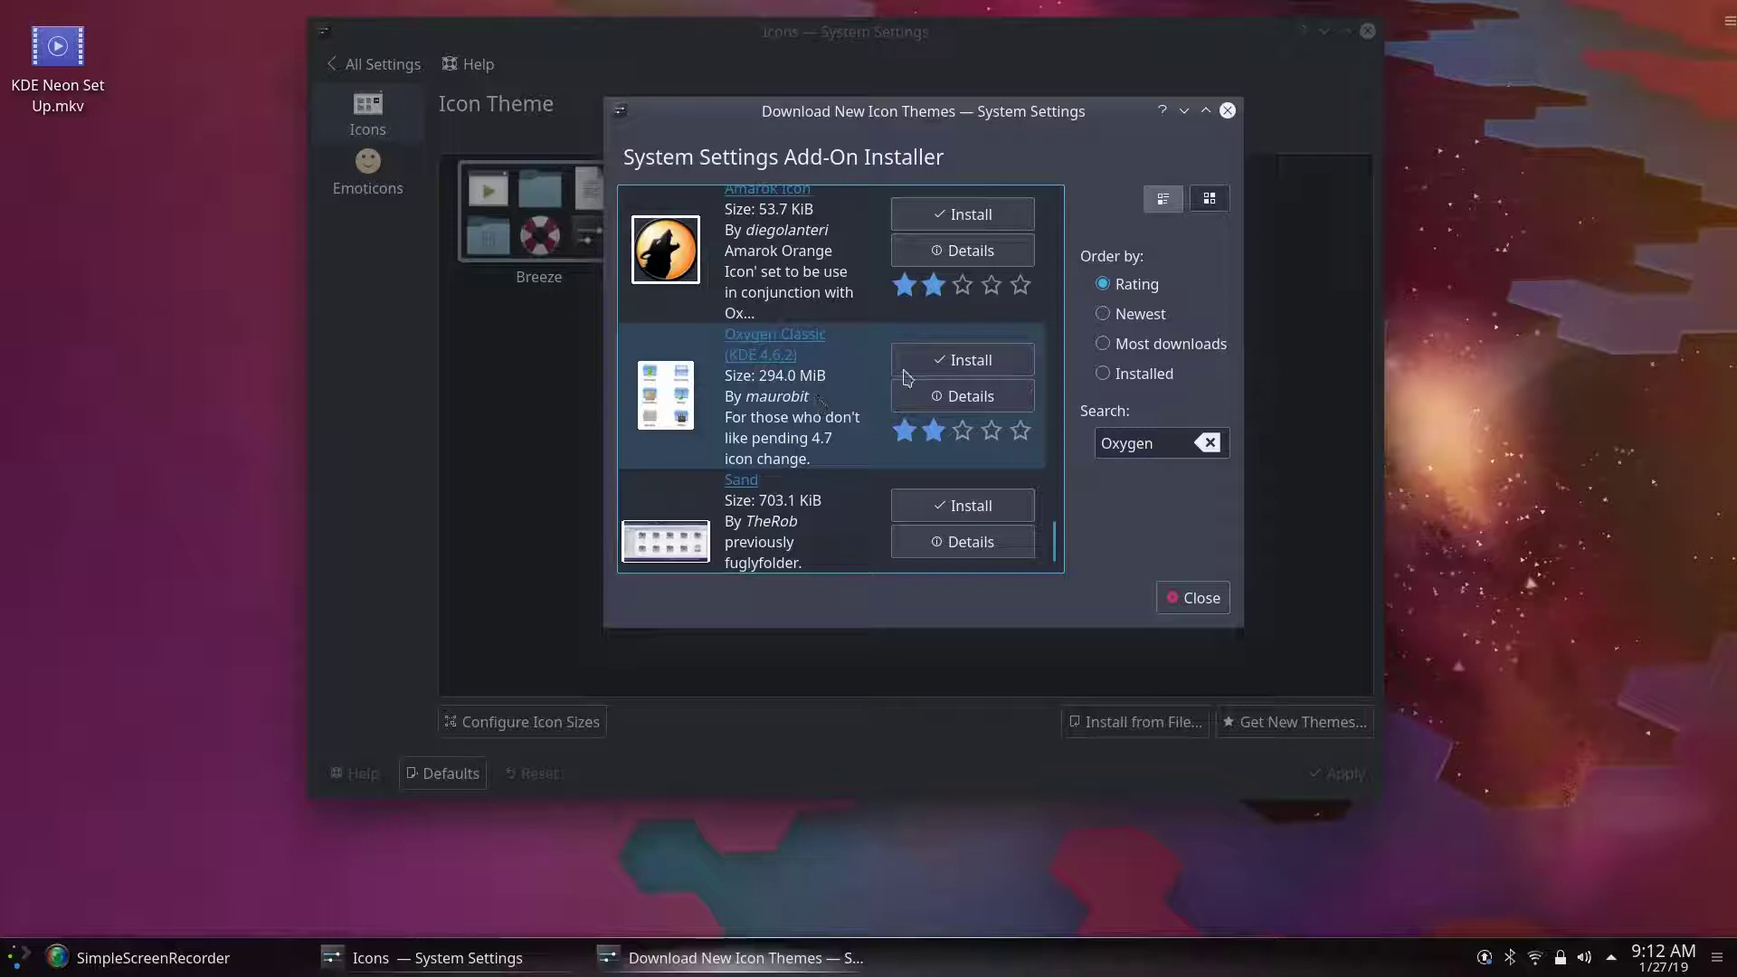
Step: Try to install Oxygen Classic (KDE 4.6.2) from oxygen-icons-4.6.2.tar-20180226154512.bz2, and close the add-on installer
{"action": "left_click", "coordinate": [965, 369]}
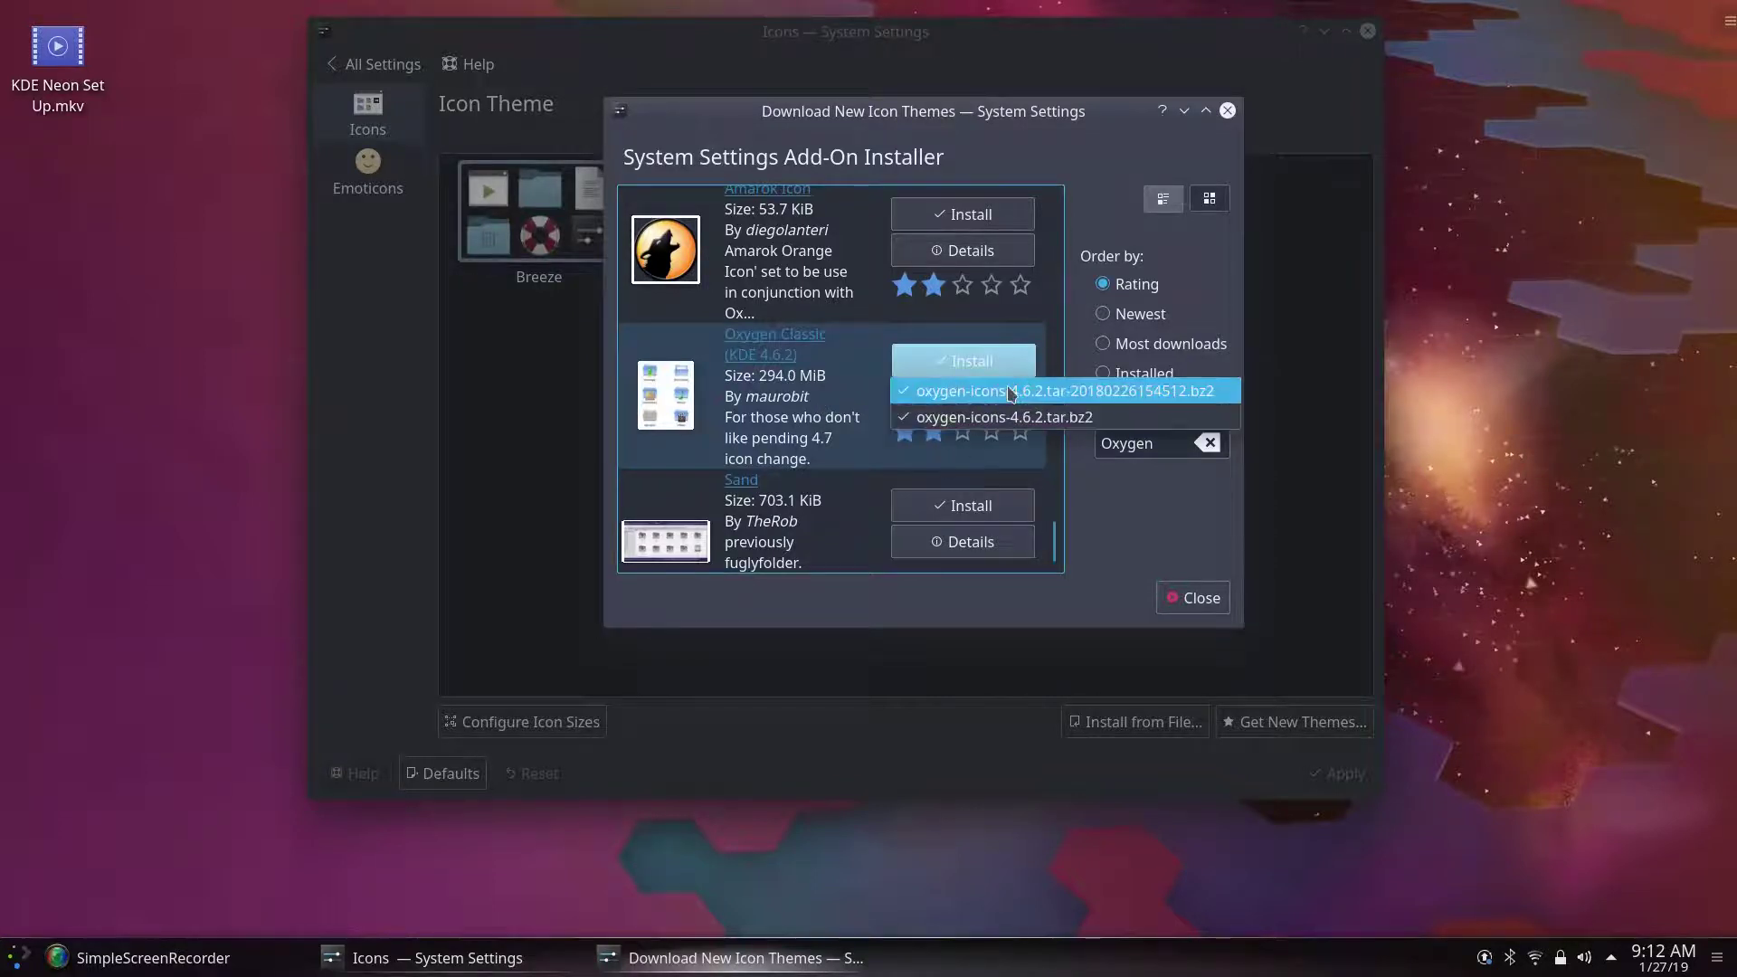
{"action": "left_click", "coordinate": [1010, 392]}
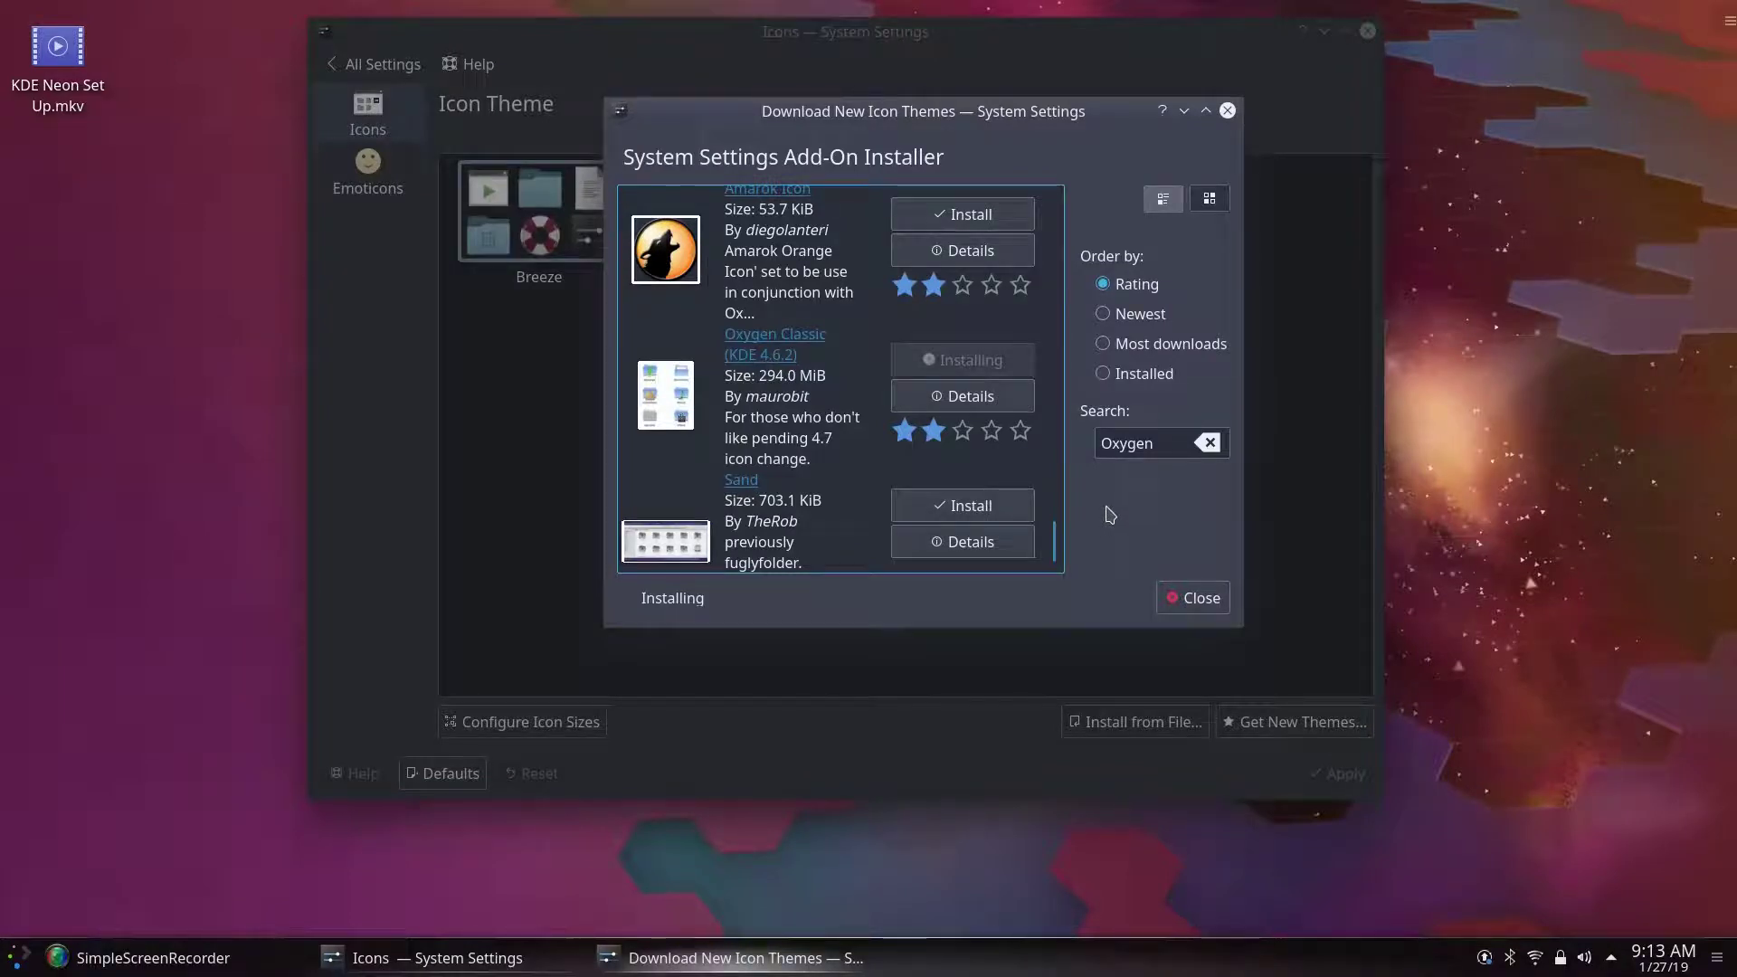
{"action": "left_click", "coordinate": [1201, 598]}
Step: Apply the Breeze Dark icon theme and return to the overview of all settings
{"action": "left_click", "coordinate": [674, 233]}
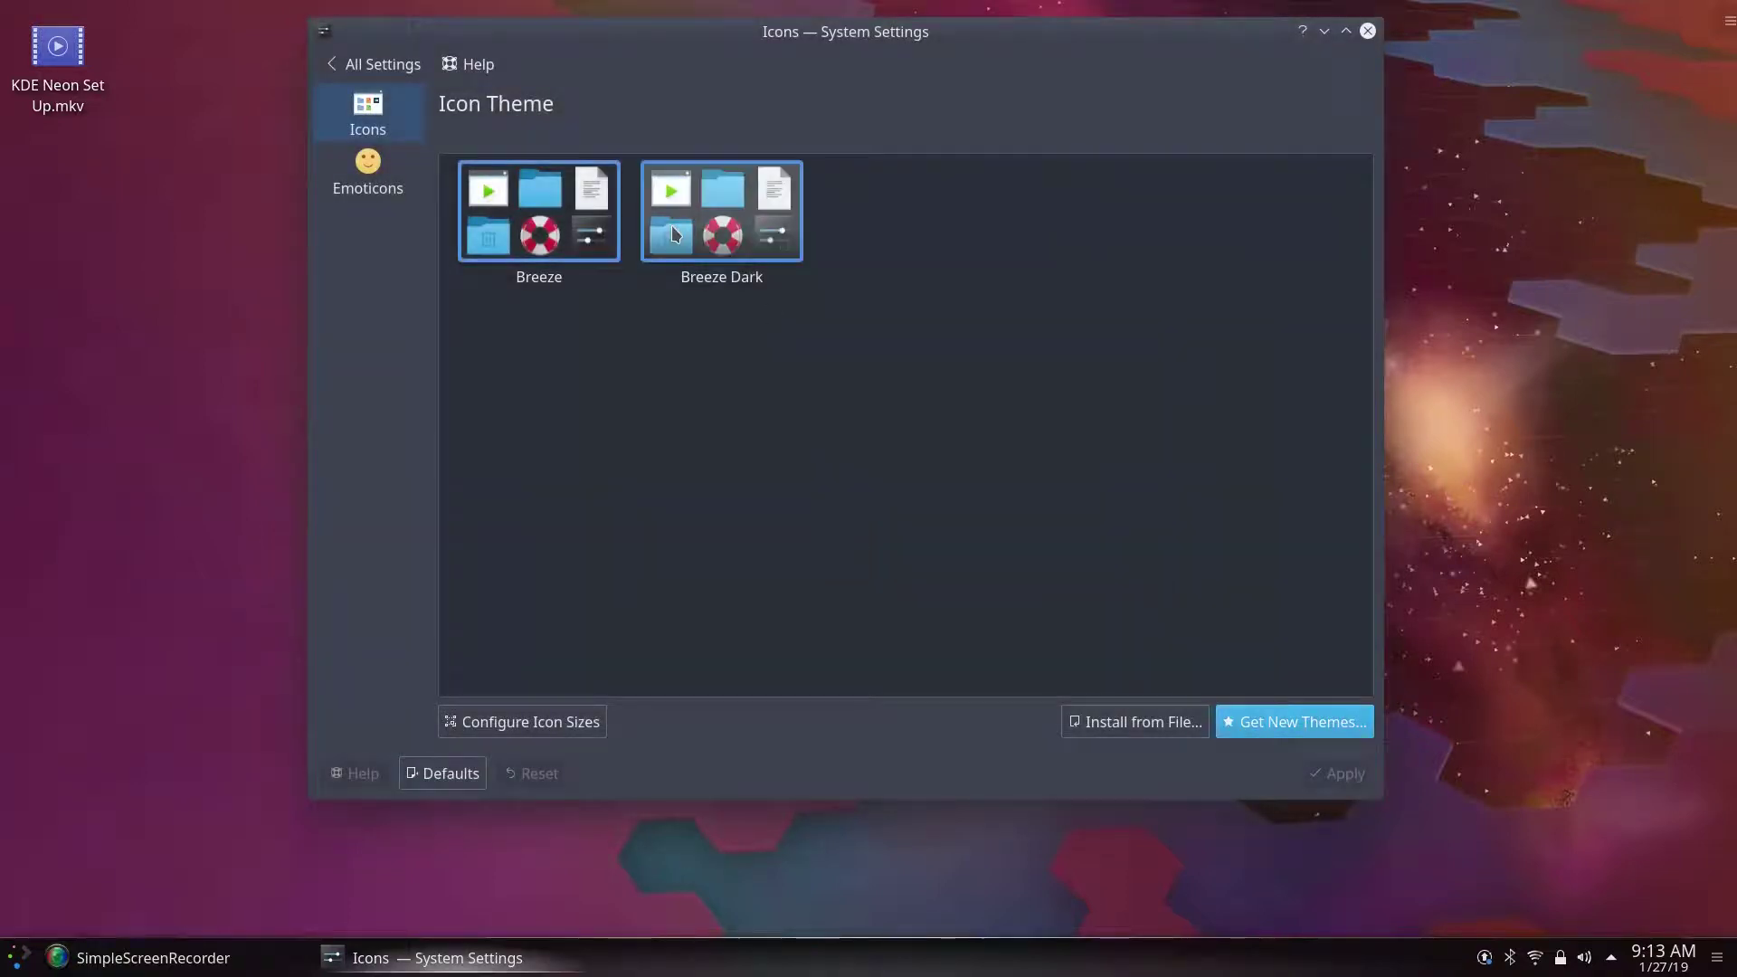
{"action": "left_click", "coordinate": [1346, 776]}
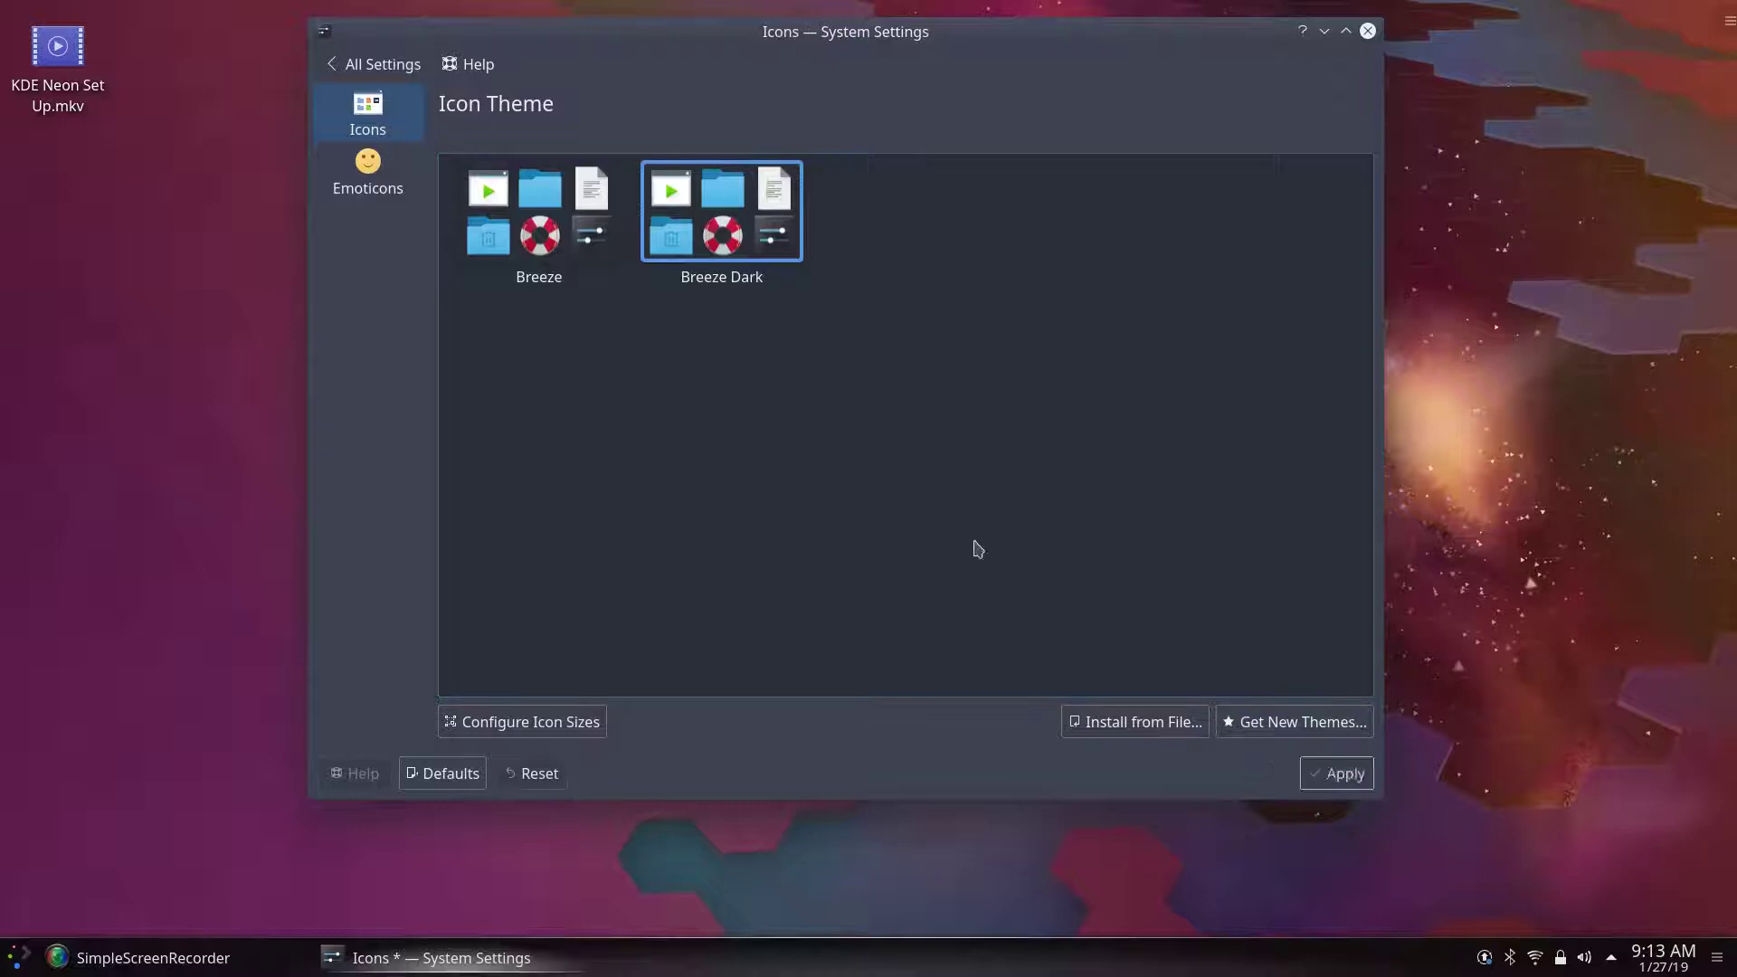
{"action": "left_click", "coordinate": [387, 65]}
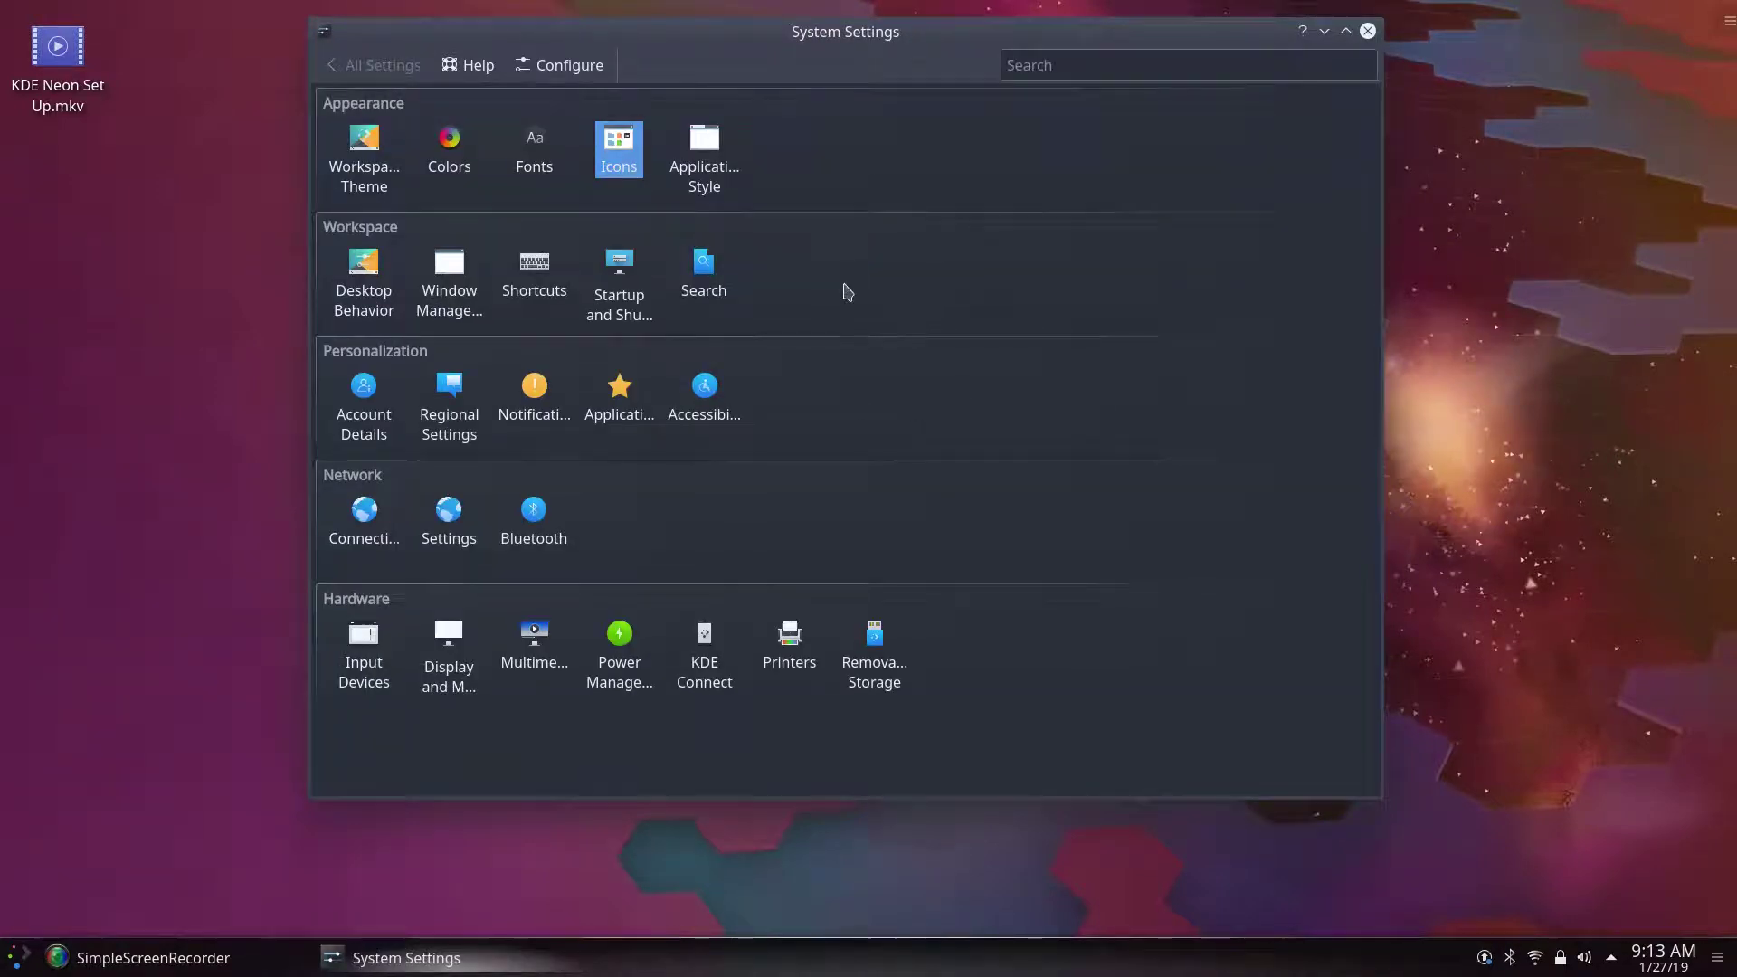
Step: In the Desktop Behavior settings, choose double-click to open files and folders, and apply the change while switching to Desktop Effects
{"action": "left_click", "coordinate": [363, 272]}
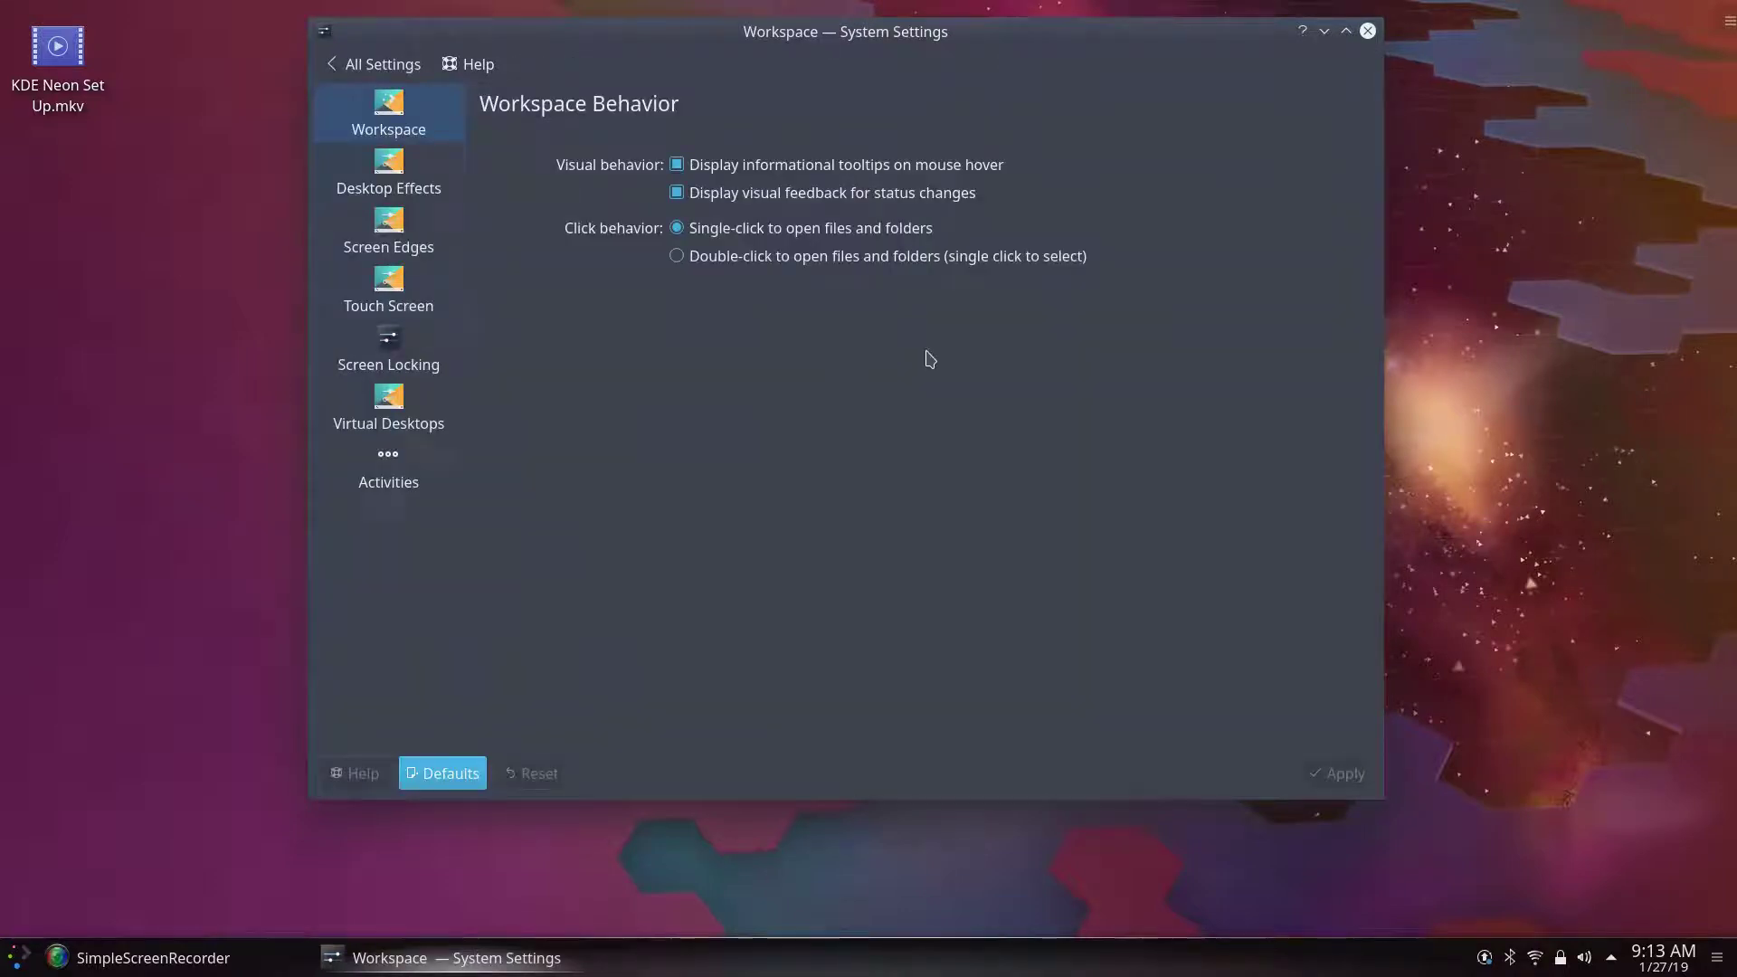
{"action": "left_click", "coordinate": [676, 256]}
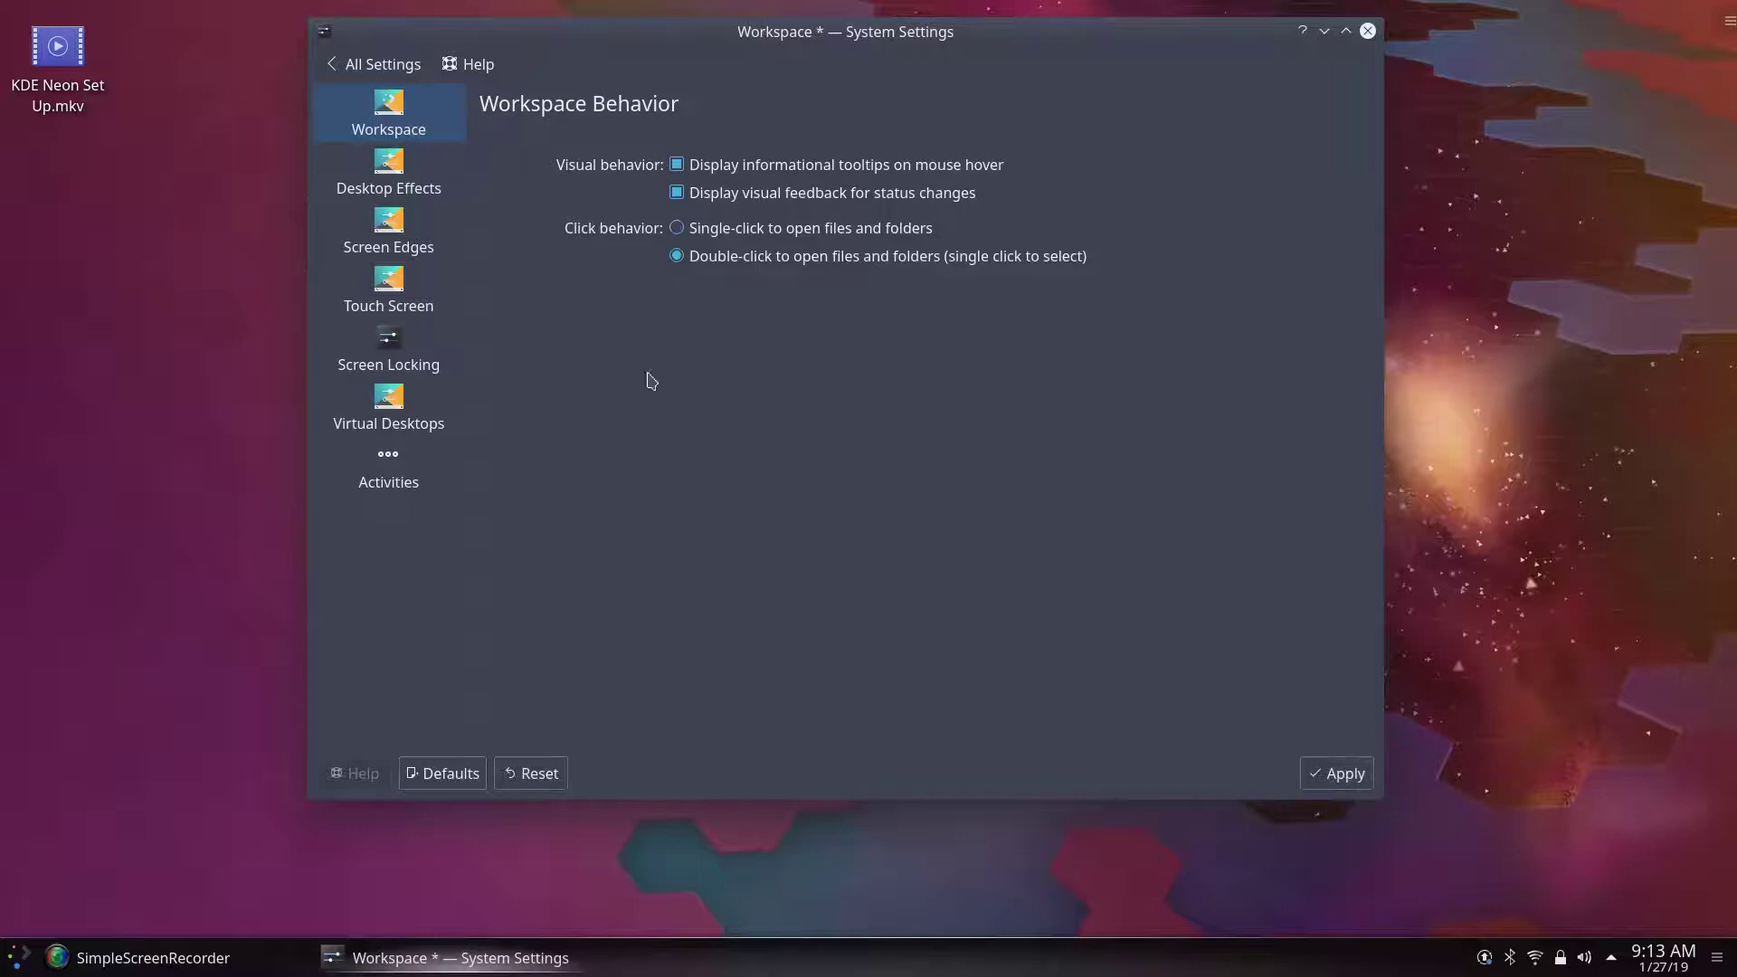
{"action": "left_click", "coordinate": [390, 172]}
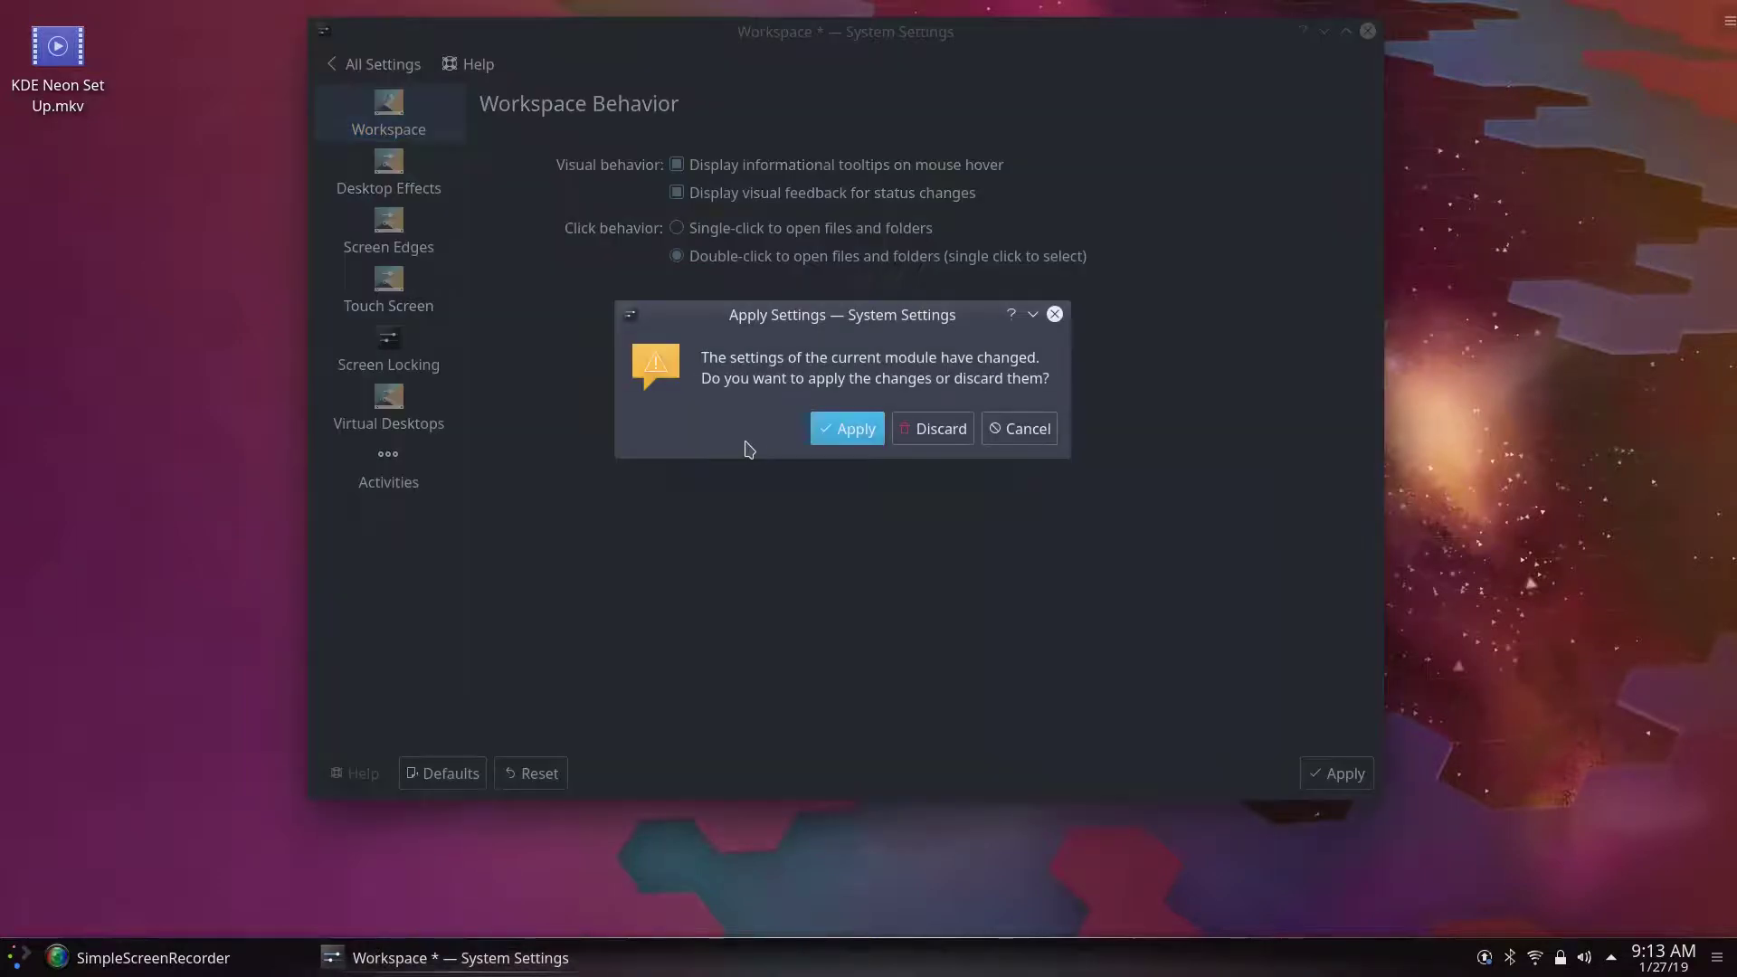
{"action": "left_click", "coordinate": [845, 439]}
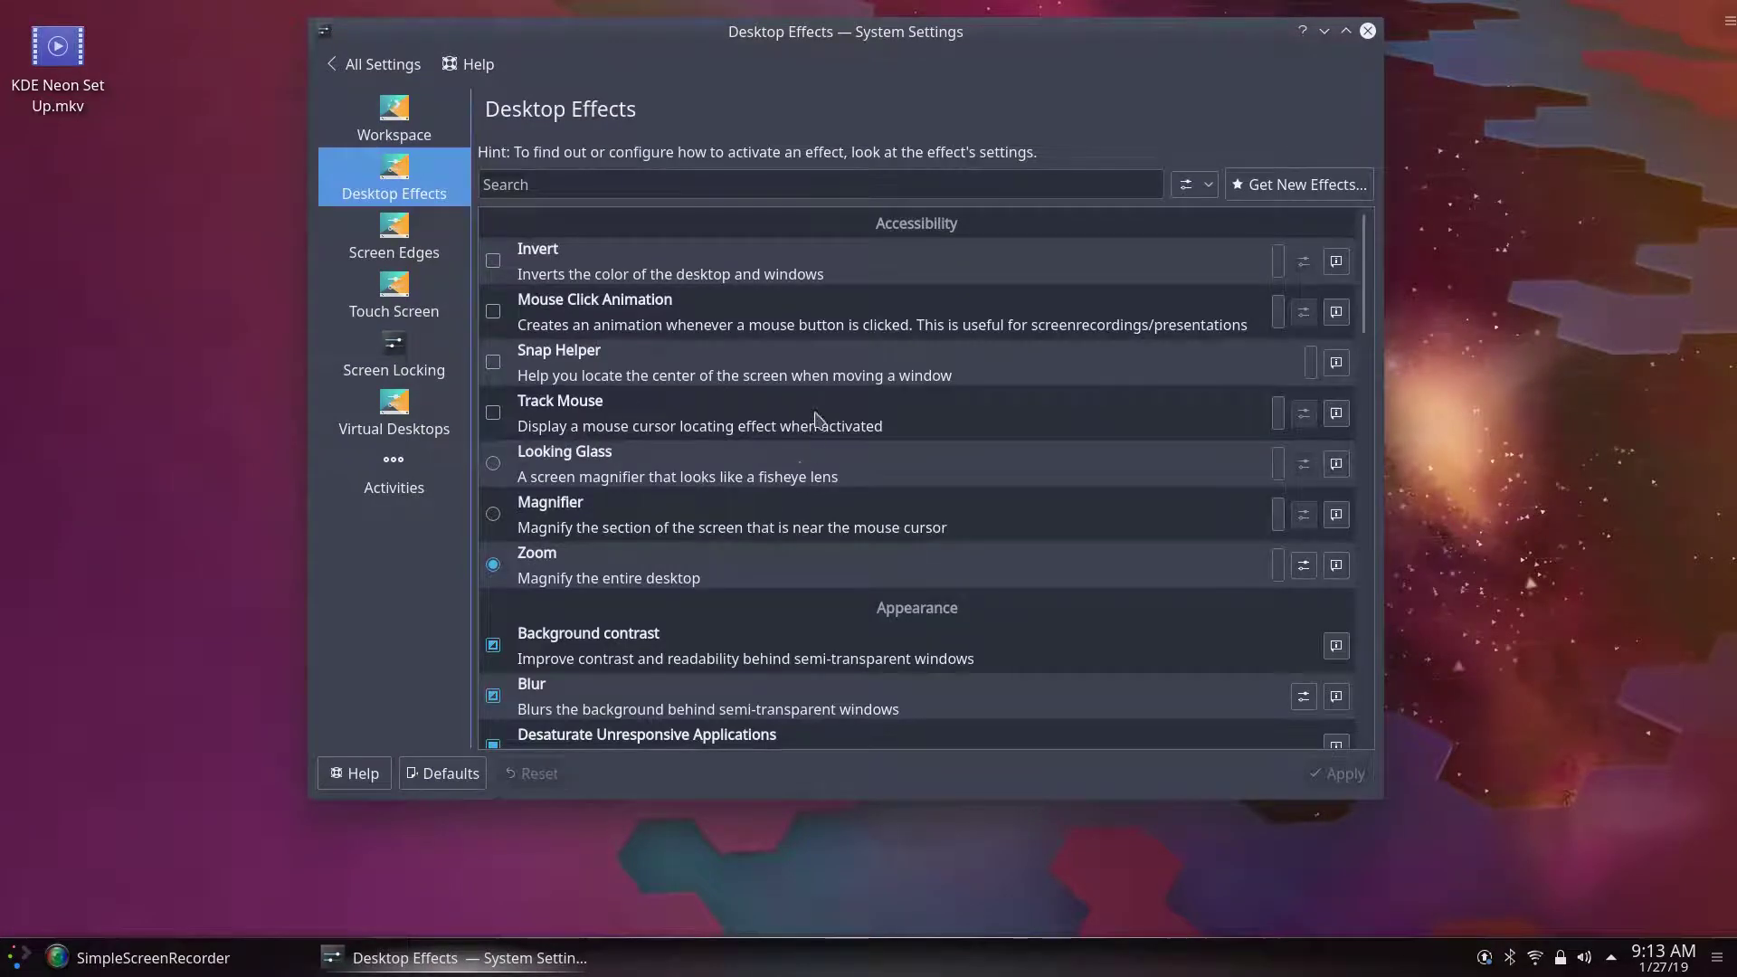
Step: Review the available desktop effects, from accessibility to appearance
{"action": "scroll", "coordinate": [816, 418], "scroll_direction": "down", "scroll_amount": 3}
{"action": "scroll", "coordinate": [816, 414], "scroll_direction": "down", "scroll_amount": 6}
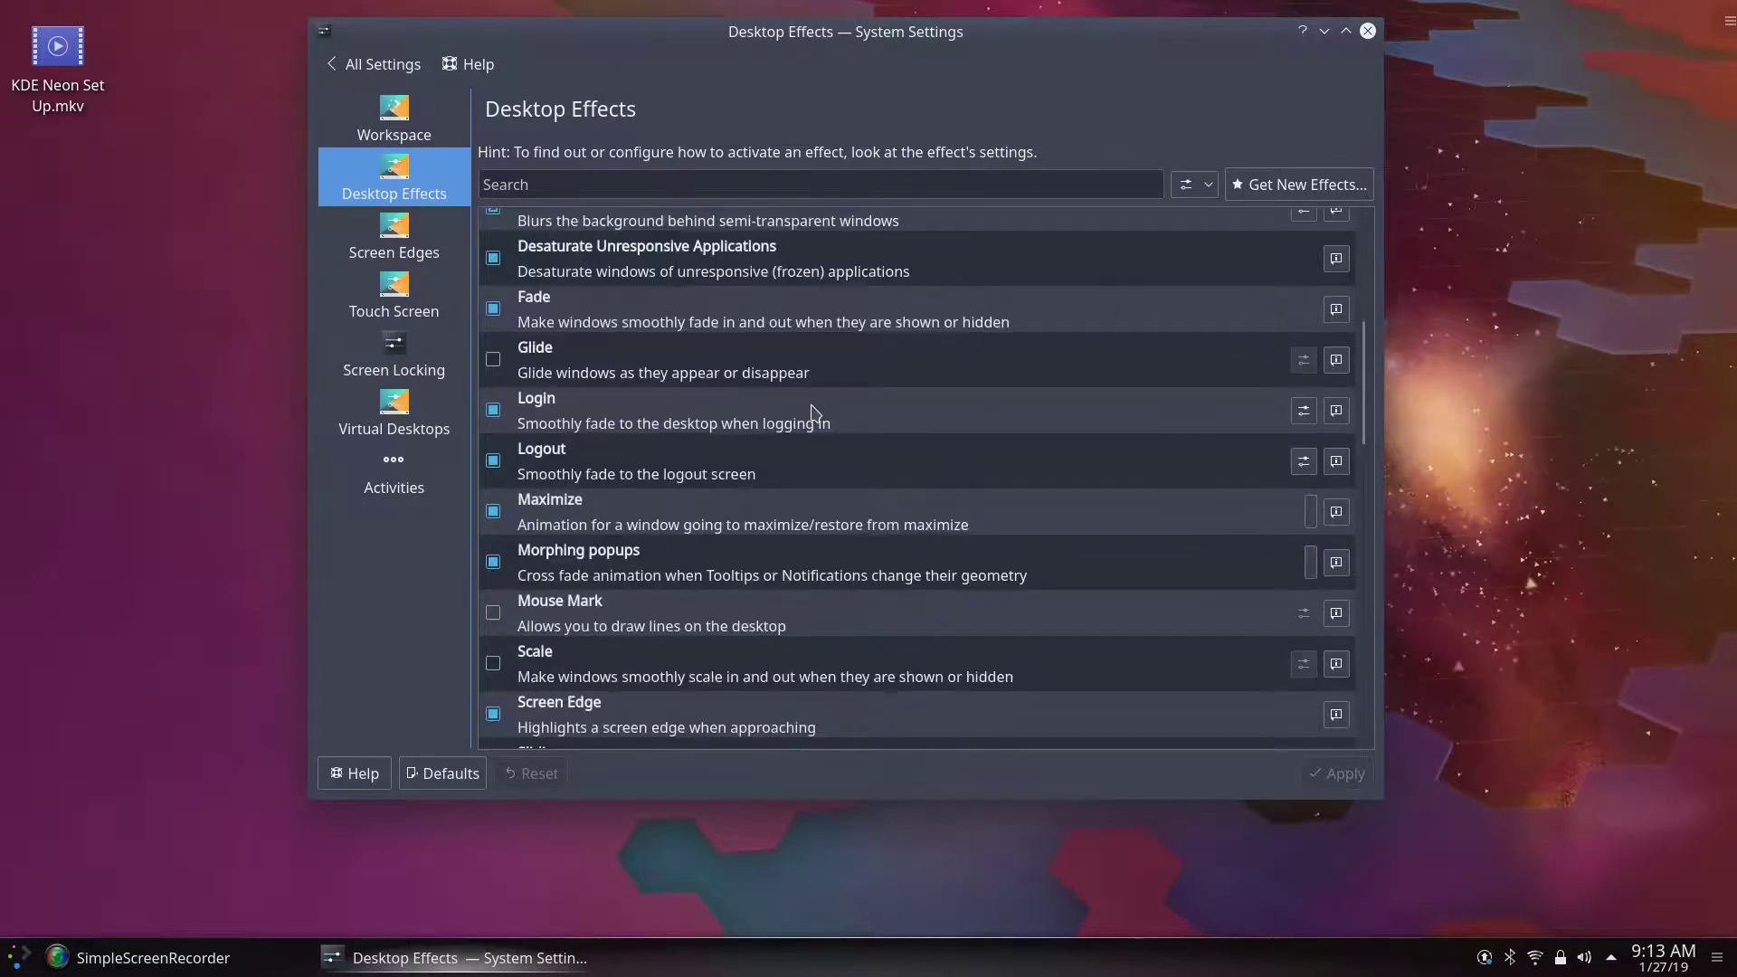
{"action": "scroll", "coordinate": [837, 453], "scroll_direction": "down", "scroll_amount": 3}
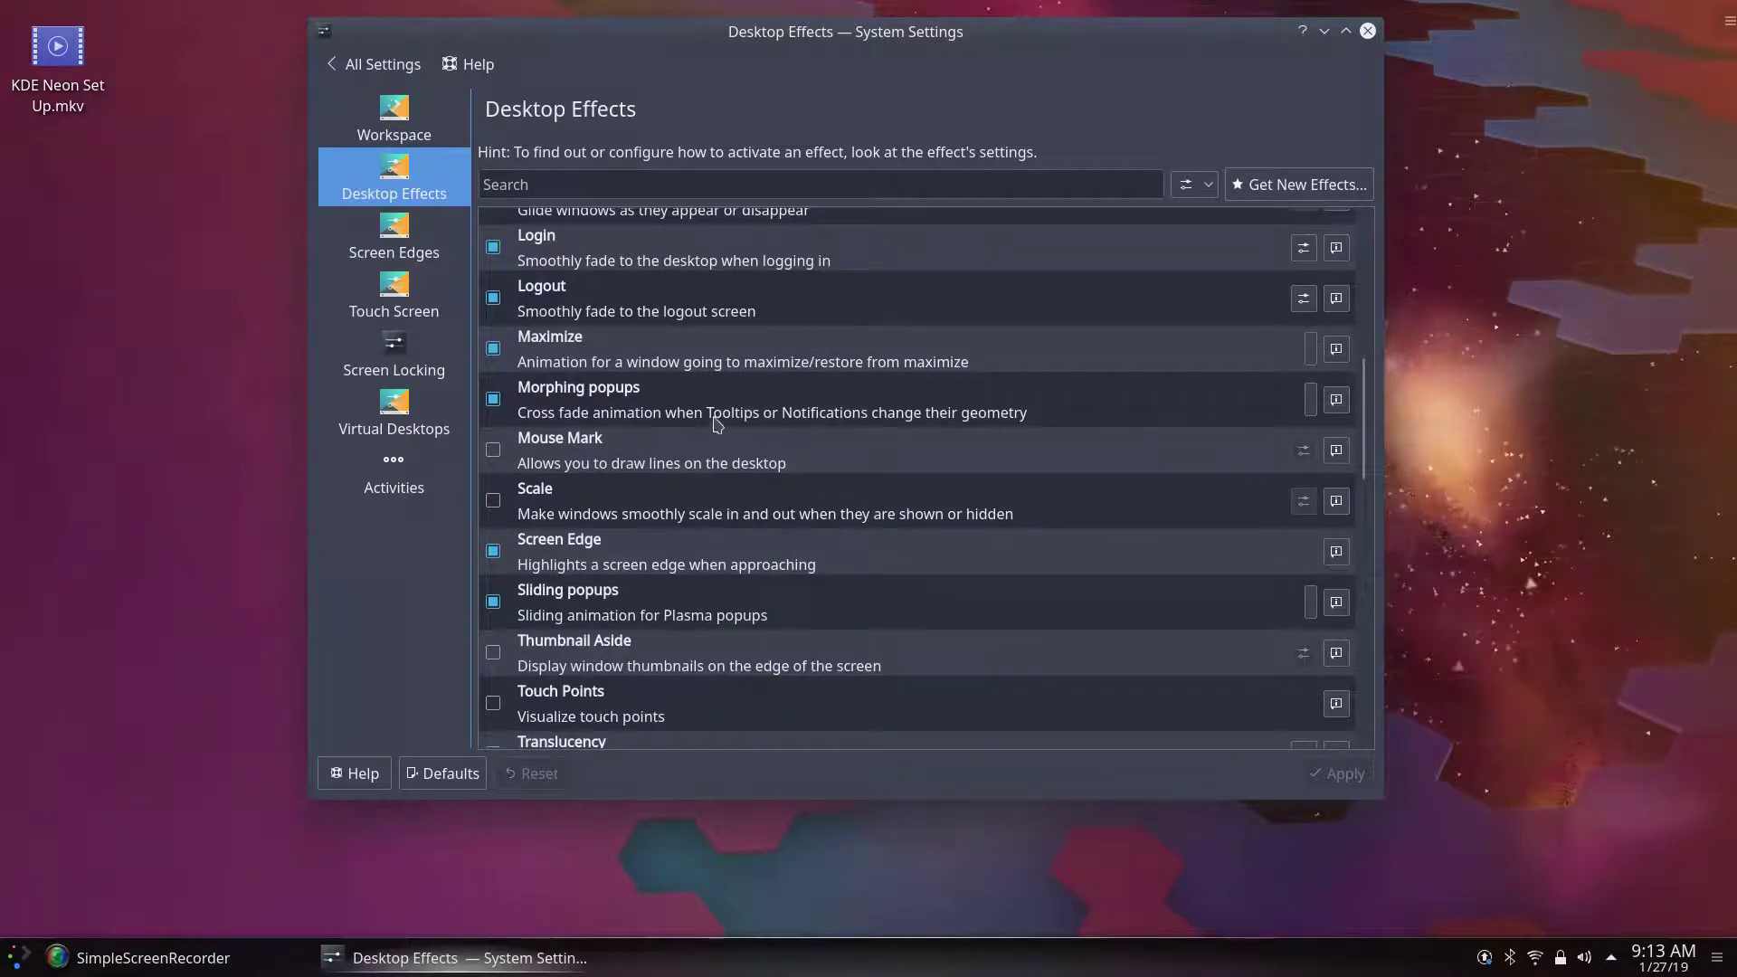
Step: In the Screen Edges settings, disable maximizing windows by dragging them to the top edge, and apply the change
{"action": "left_click", "coordinate": [391, 237]}
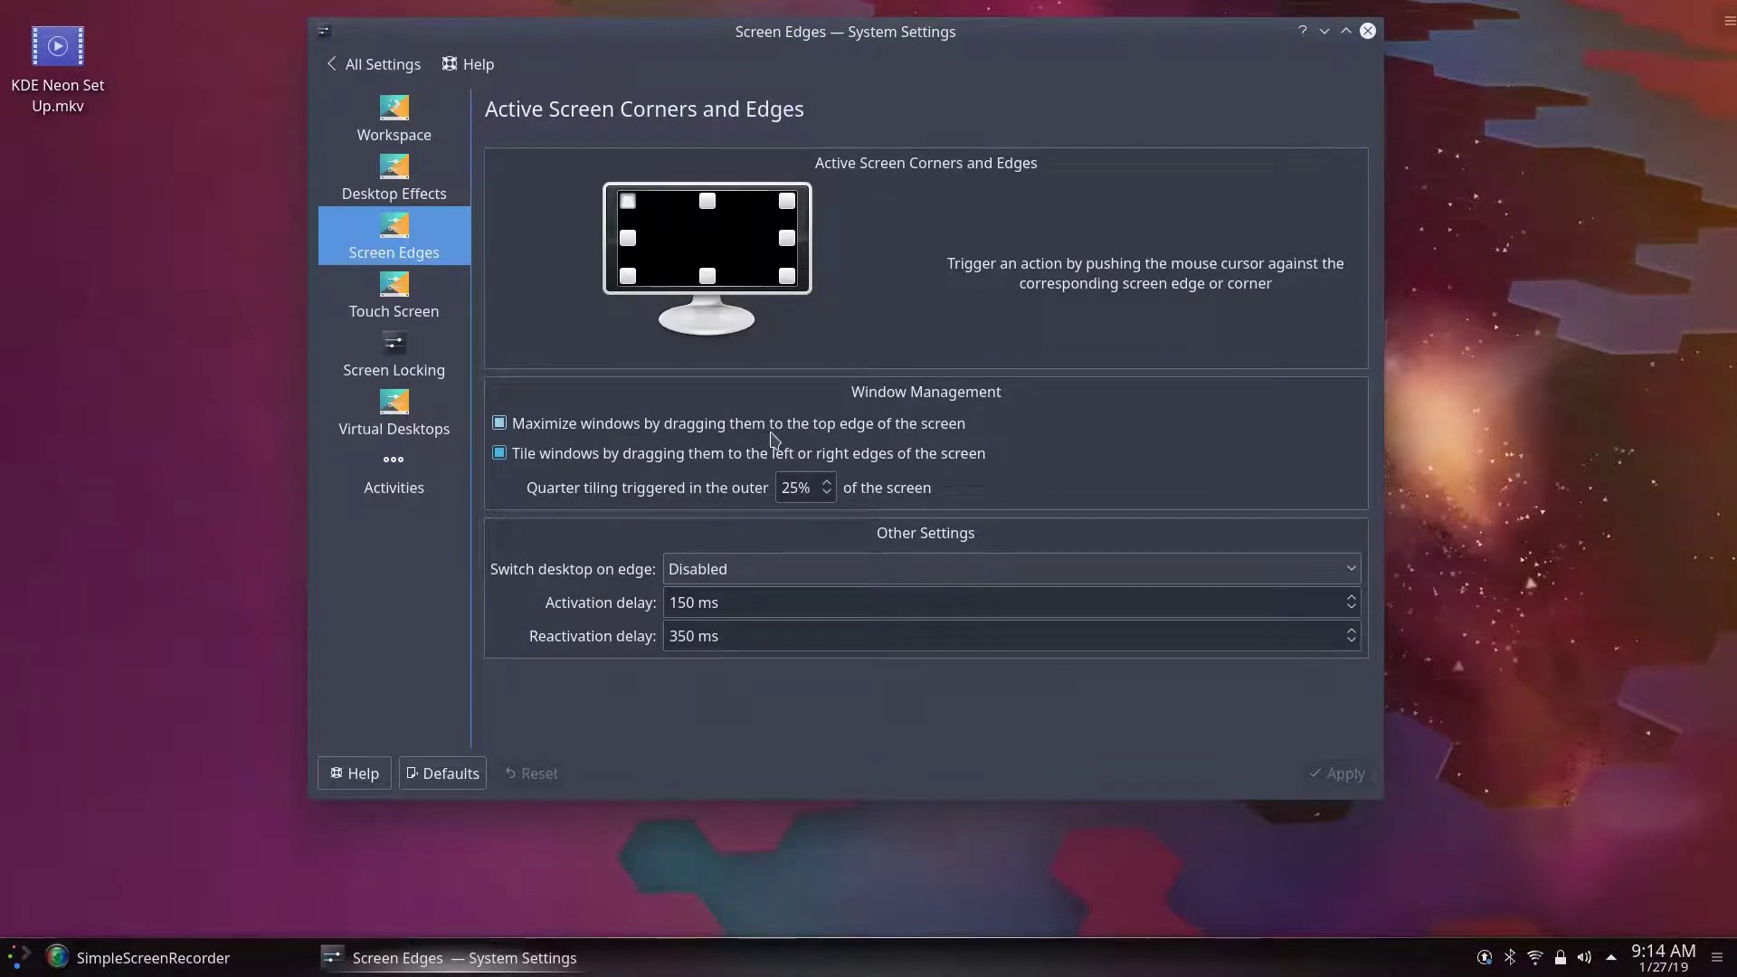
{"action": "left_click", "coordinate": [500, 423]}
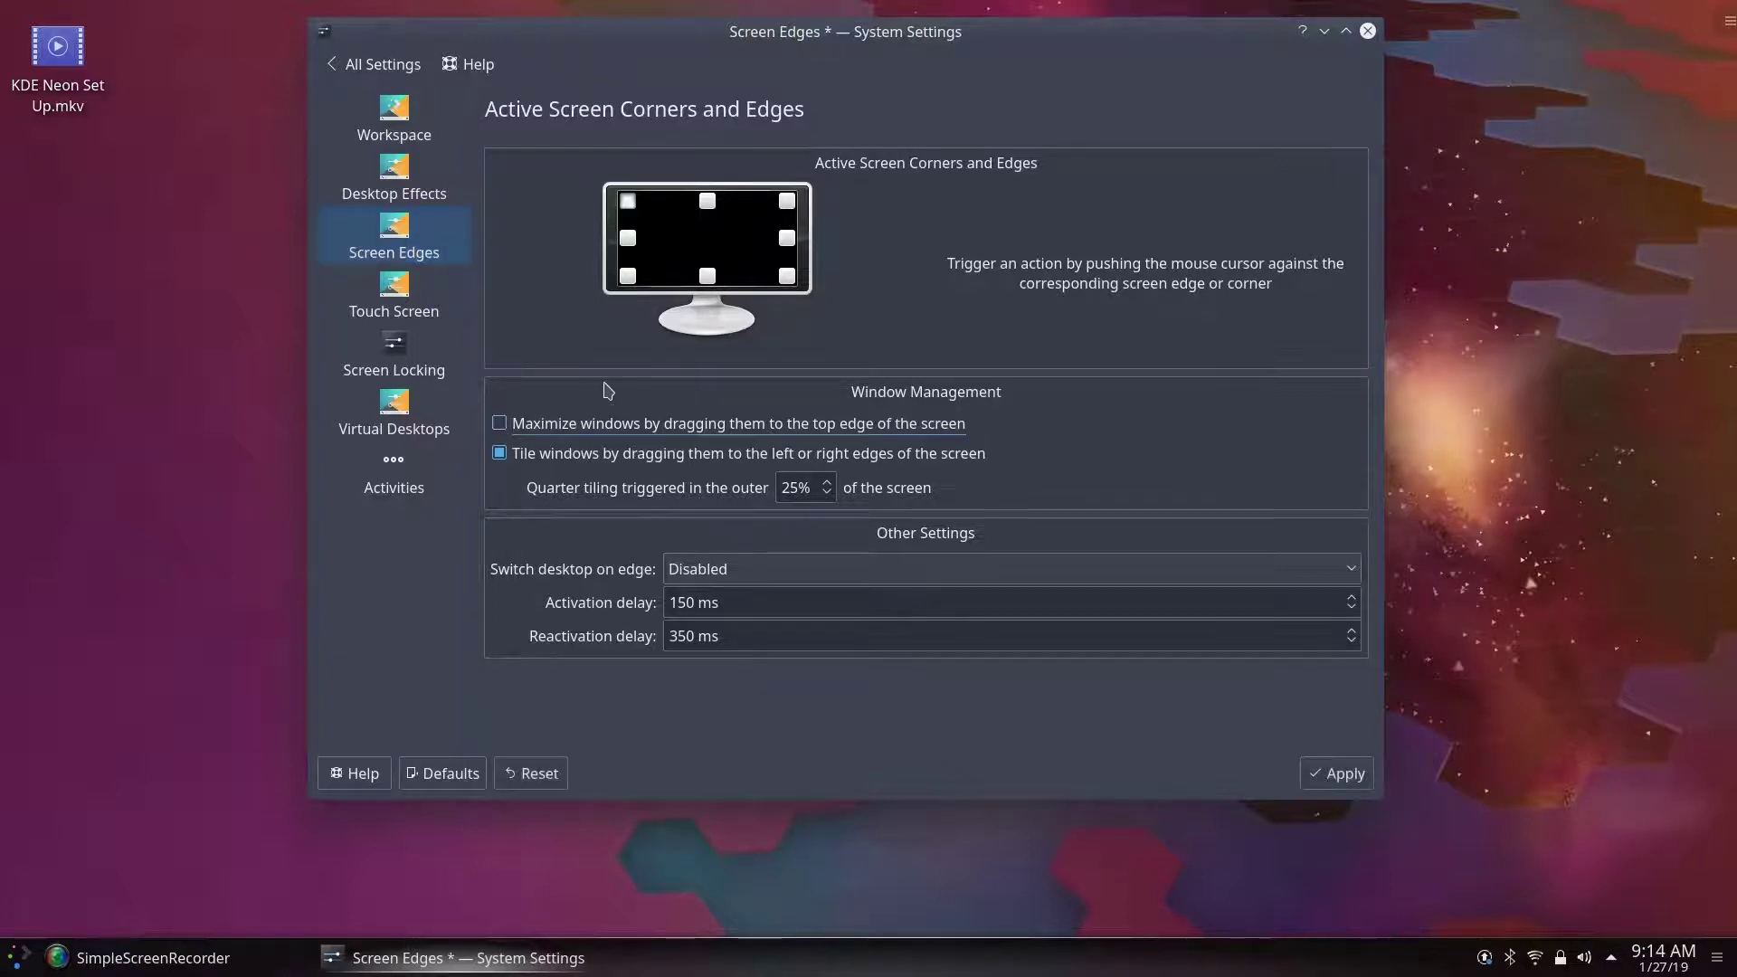
{"action": "left_click", "coordinate": [1335, 773]}
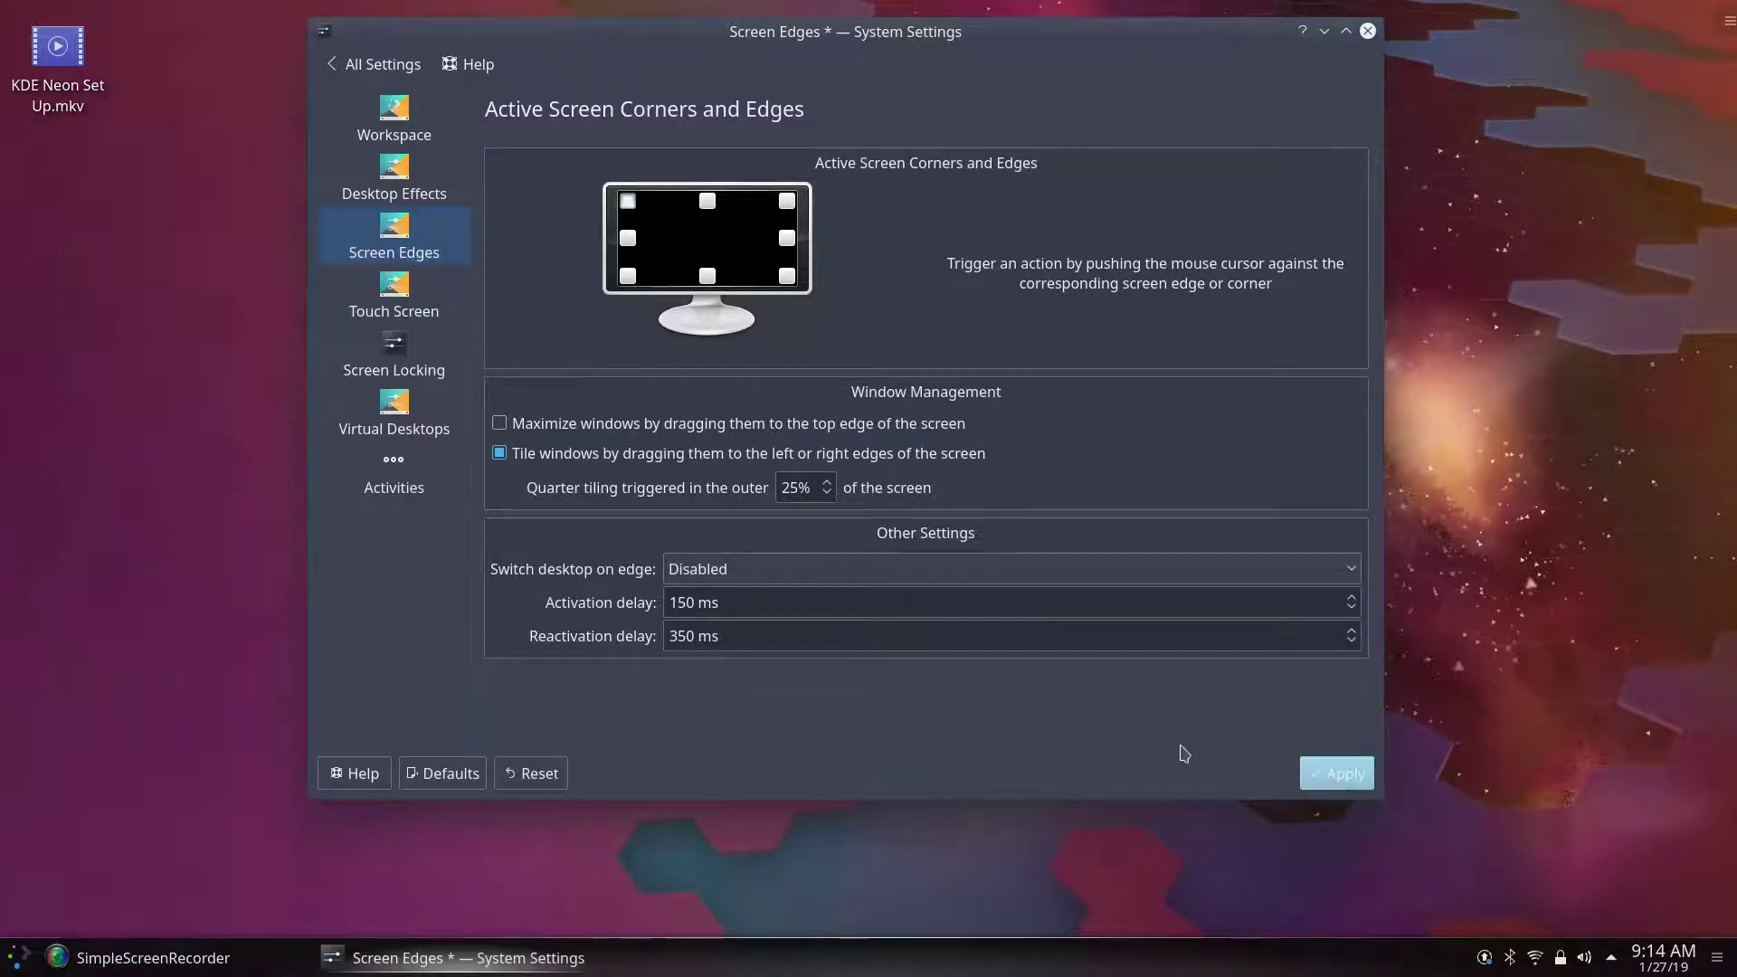
Step: Turn off automatic screen locking and locking on resume in the Screen Locking settings, and apply the changes
{"action": "left_click", "coordinate": [403, 305]}
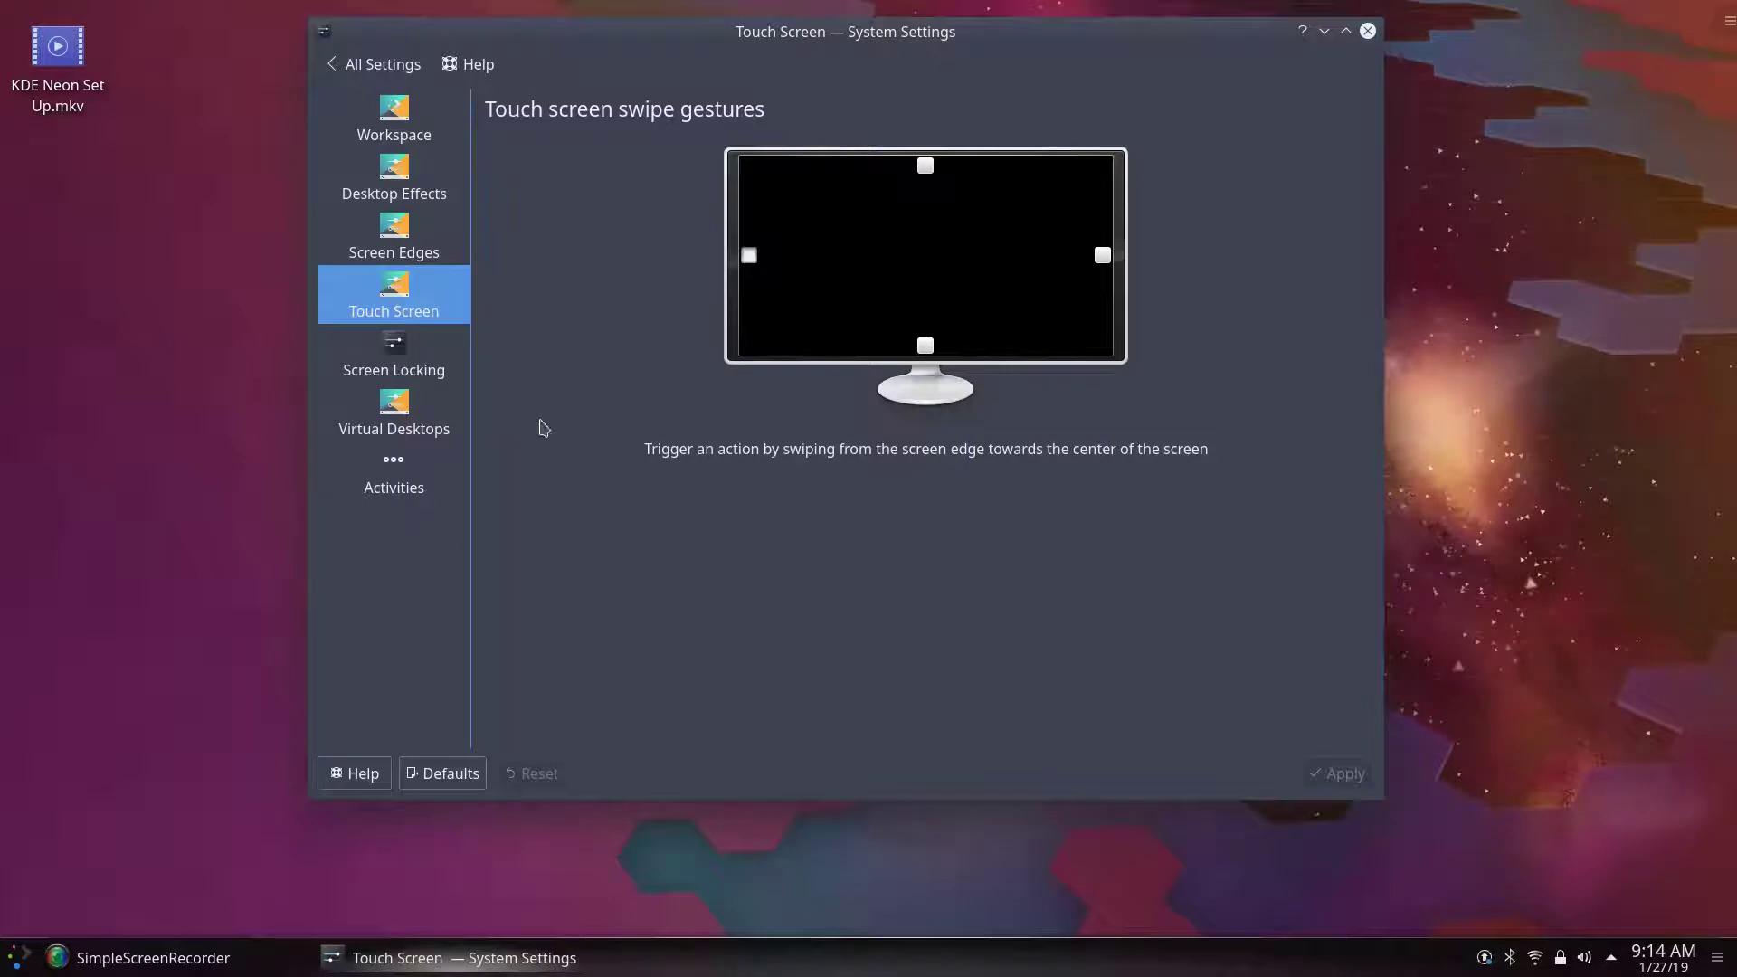
{"action": "left_click", "coordinate": [408, 366]}
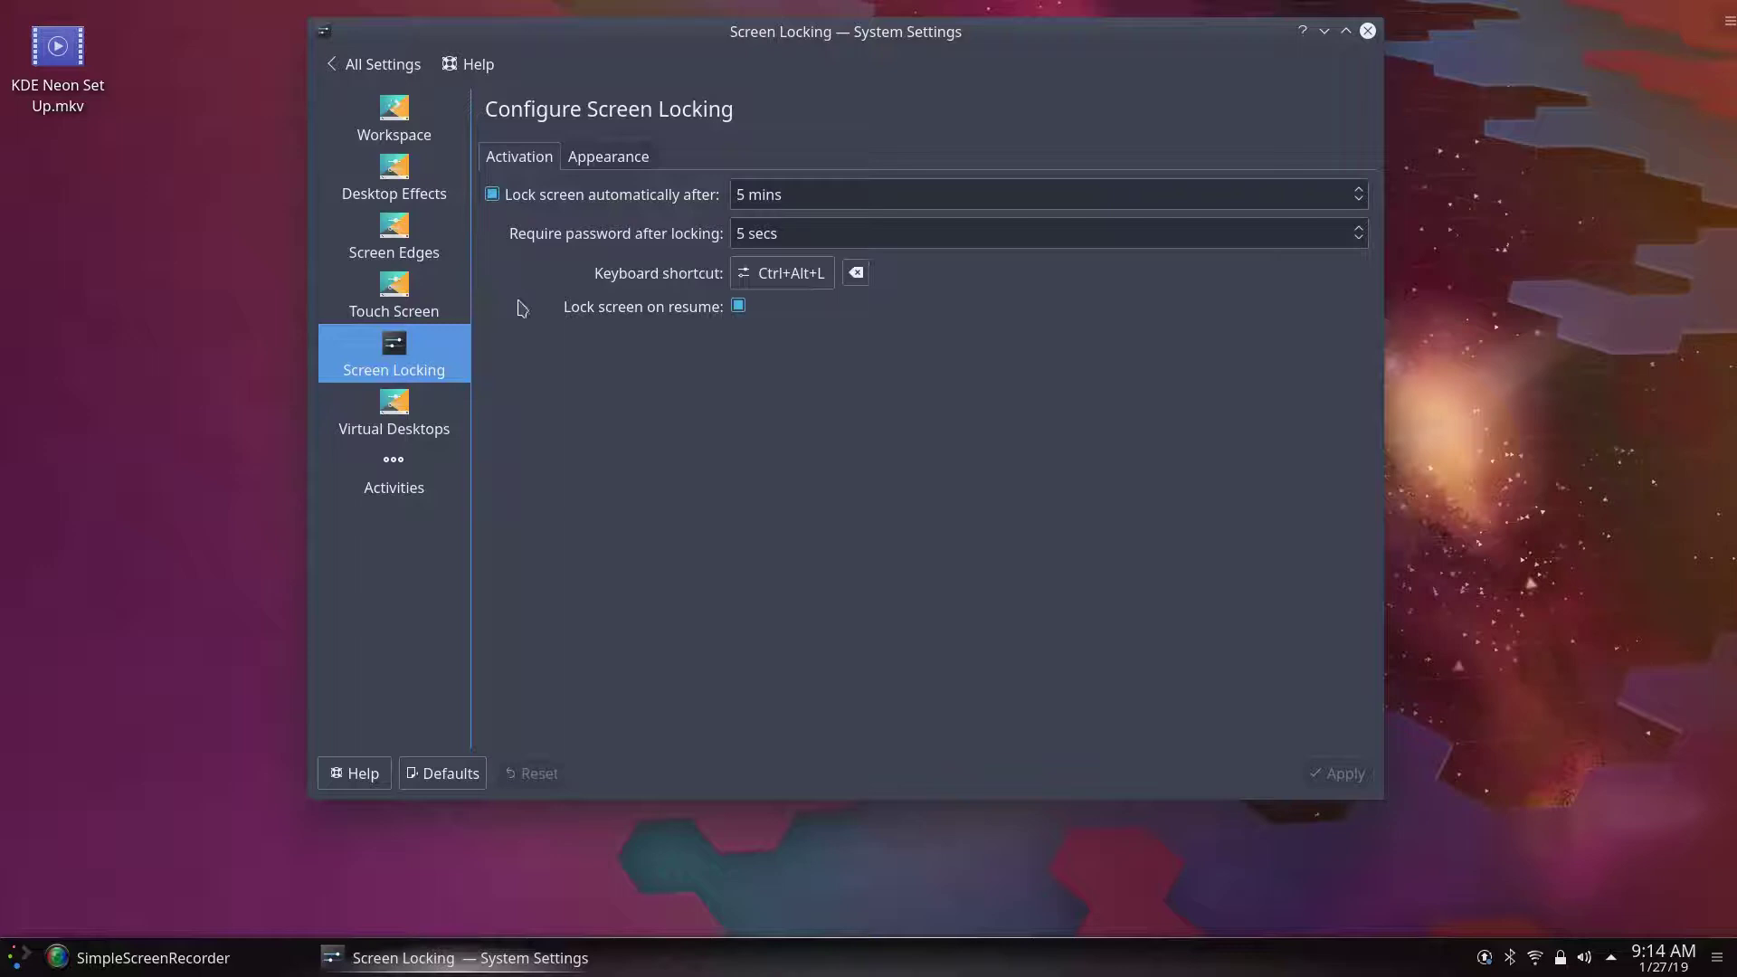
{"action": "left_click", "coordinate": [489, 201]}
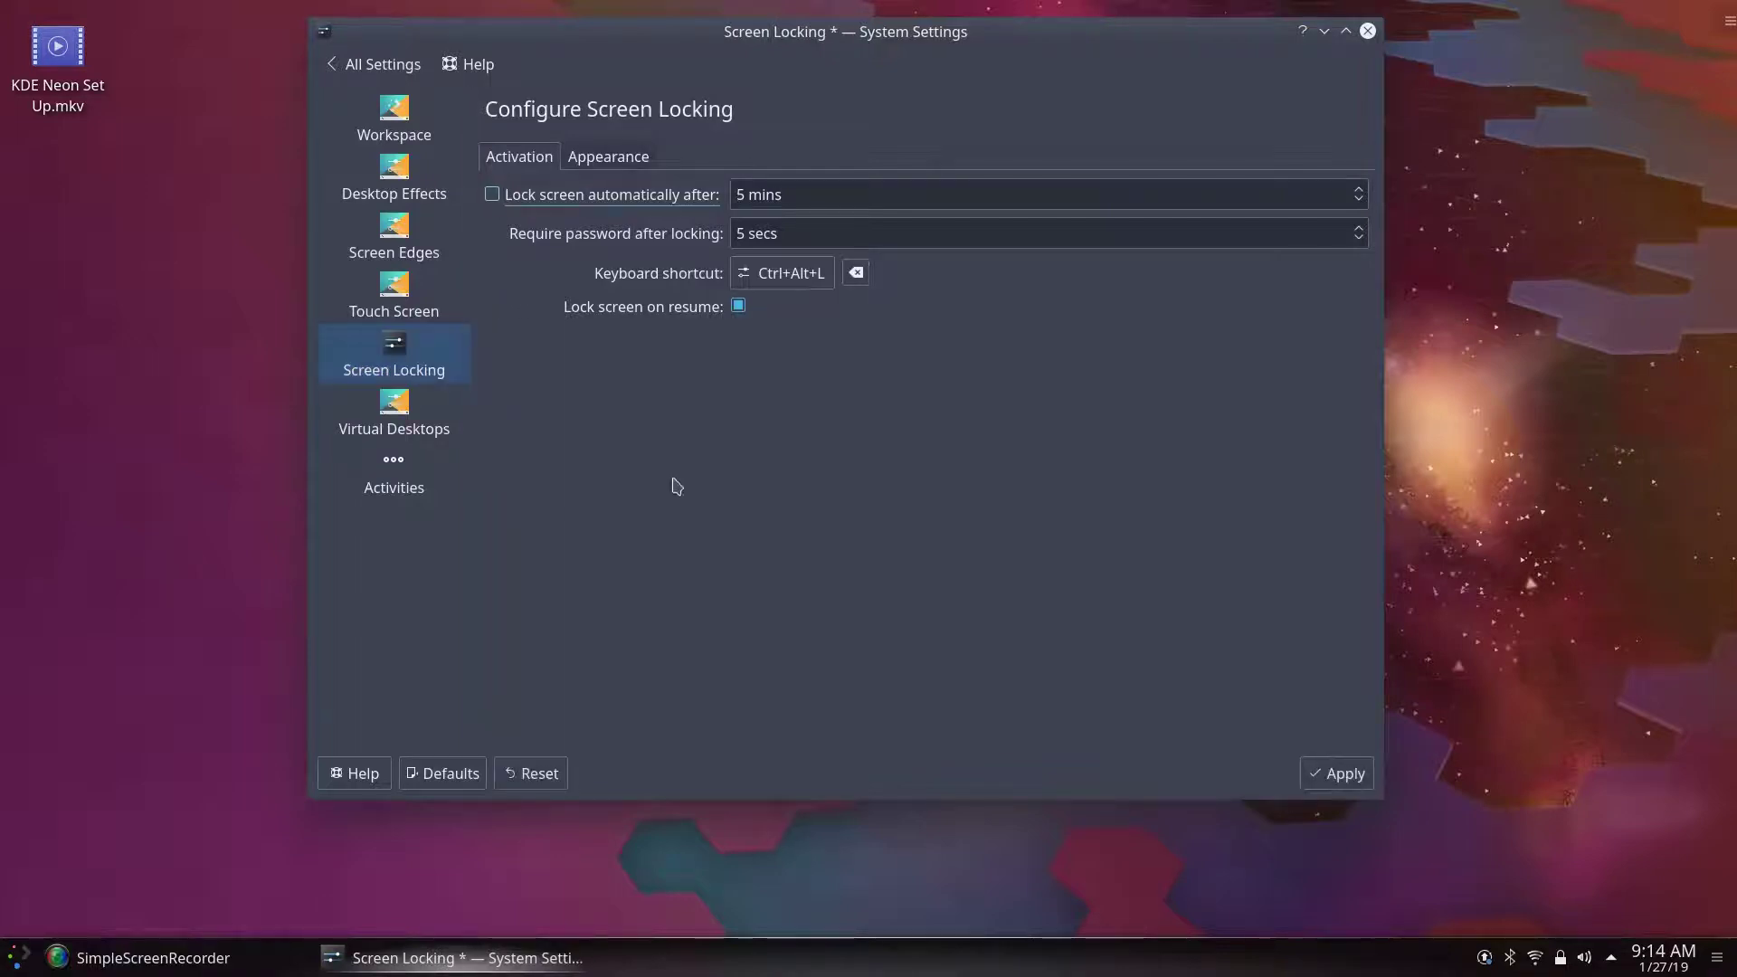
{"action": "left_click", "coordinate": [738, 306]}
{"action": "left_click", "coordinate": [1334, 773]}
Step: Open the wallpaper downloads for the lock screen appearance and search them for "KDE"
{"action": "left_click", "coordinate": [624, 155]}
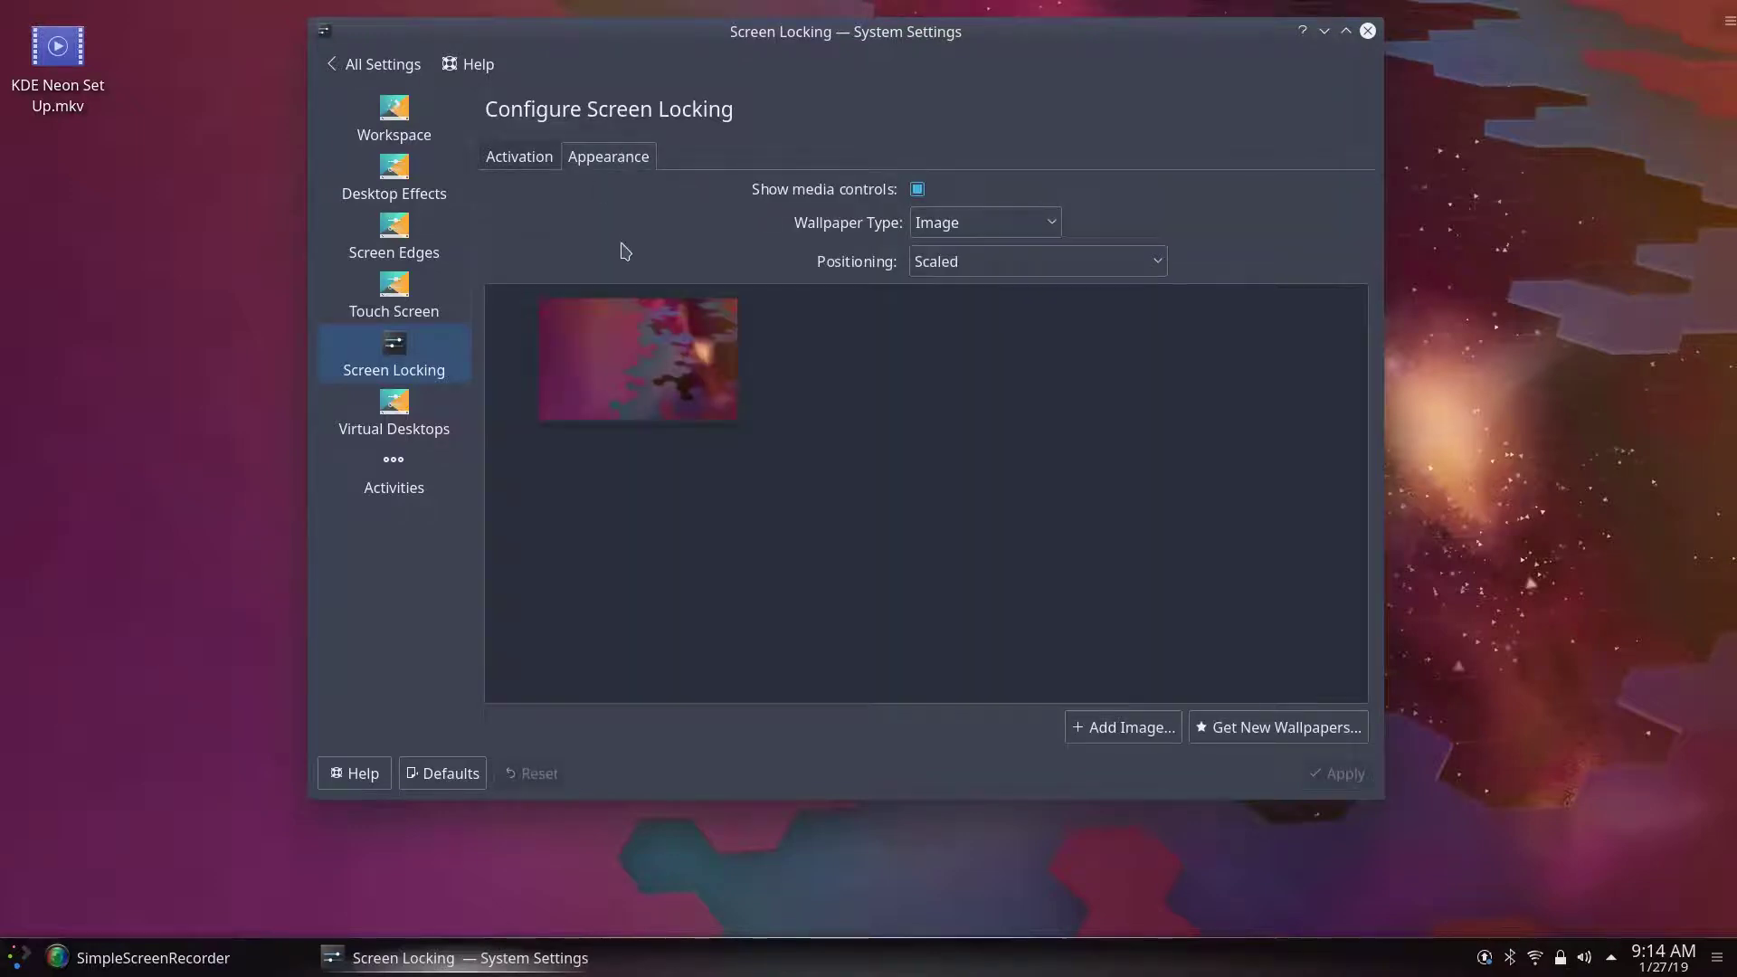
{"action": "left_click", "coordinate": [1255, 727]}
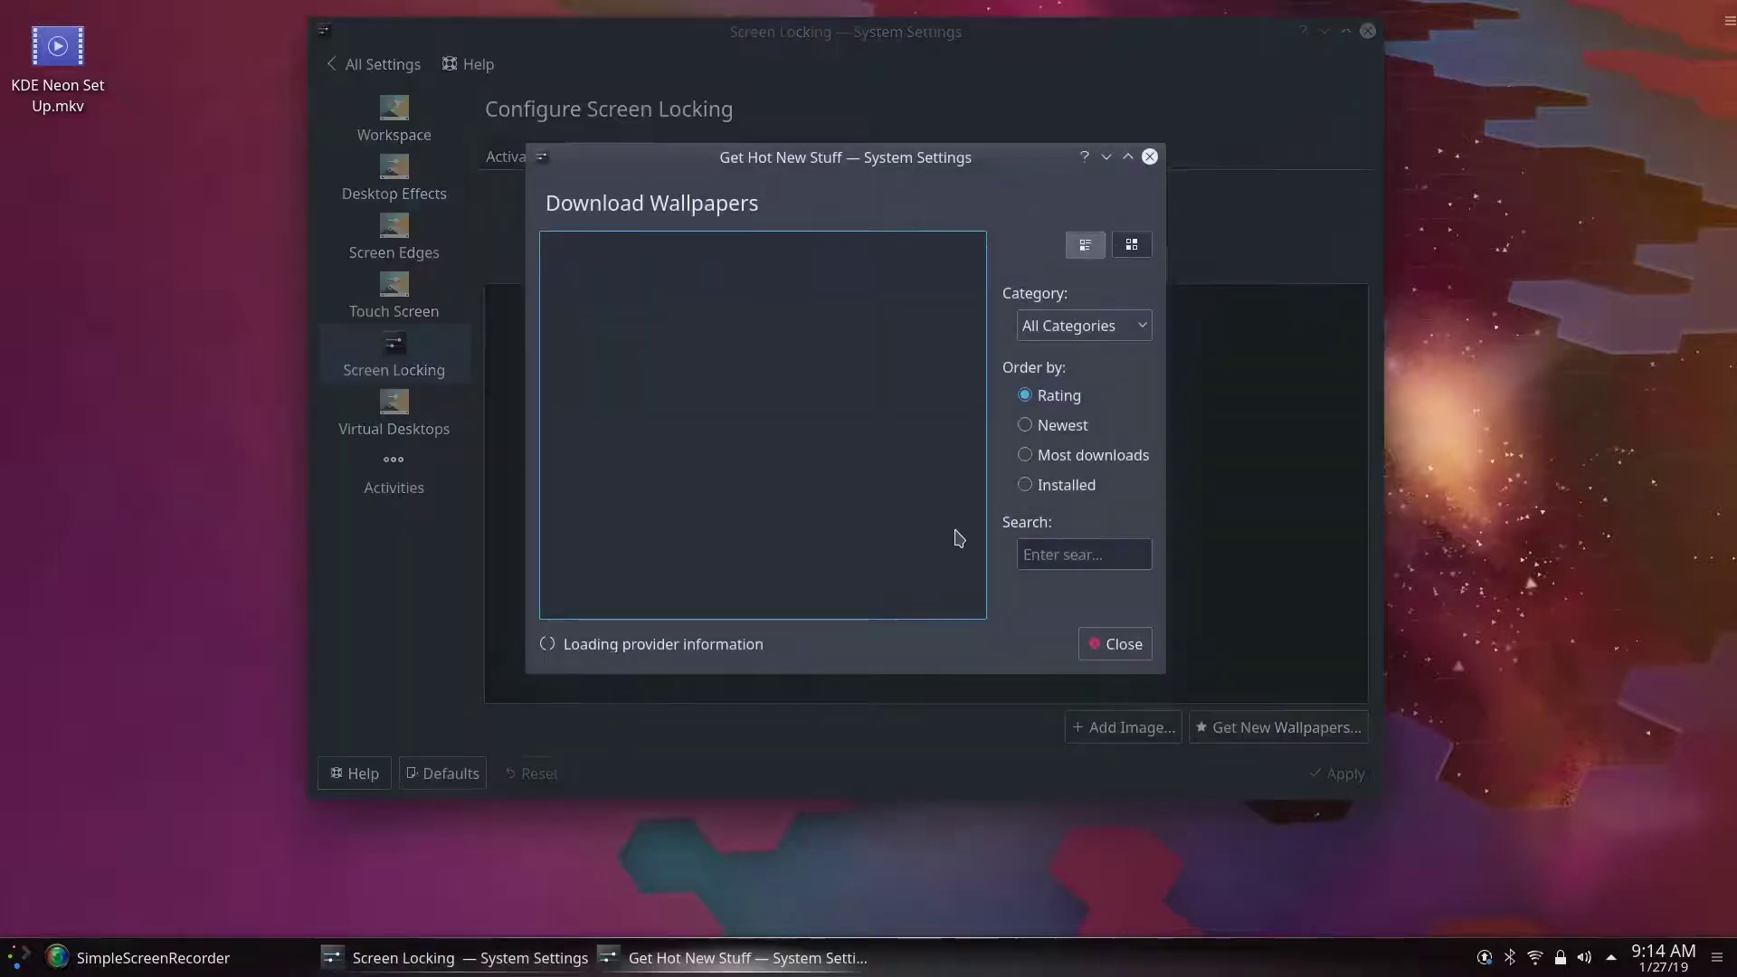
{"action": "left_click", "coordinate": [1078, 554]}
{"action": "type", "text": "KDE"}
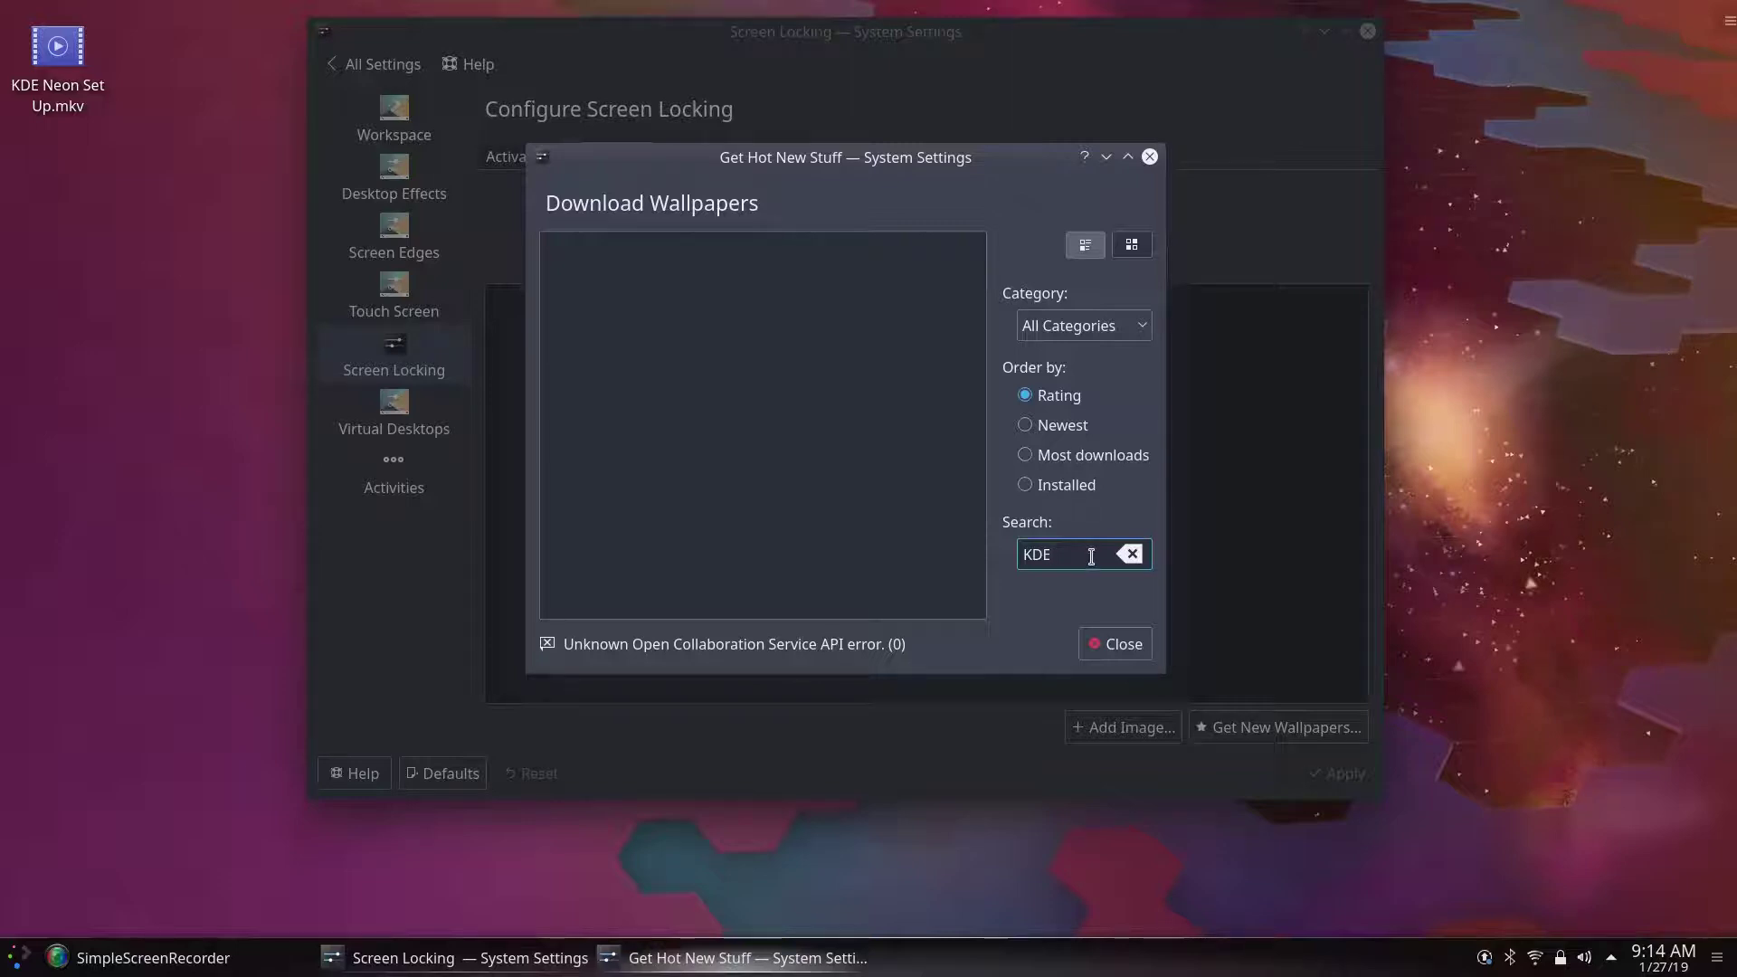
Step: Search the wallpaper downloads for "KDE" again and install the KDEWall4 wallpaper
{"action": "left_click", "coordinate": [1127, 554]}
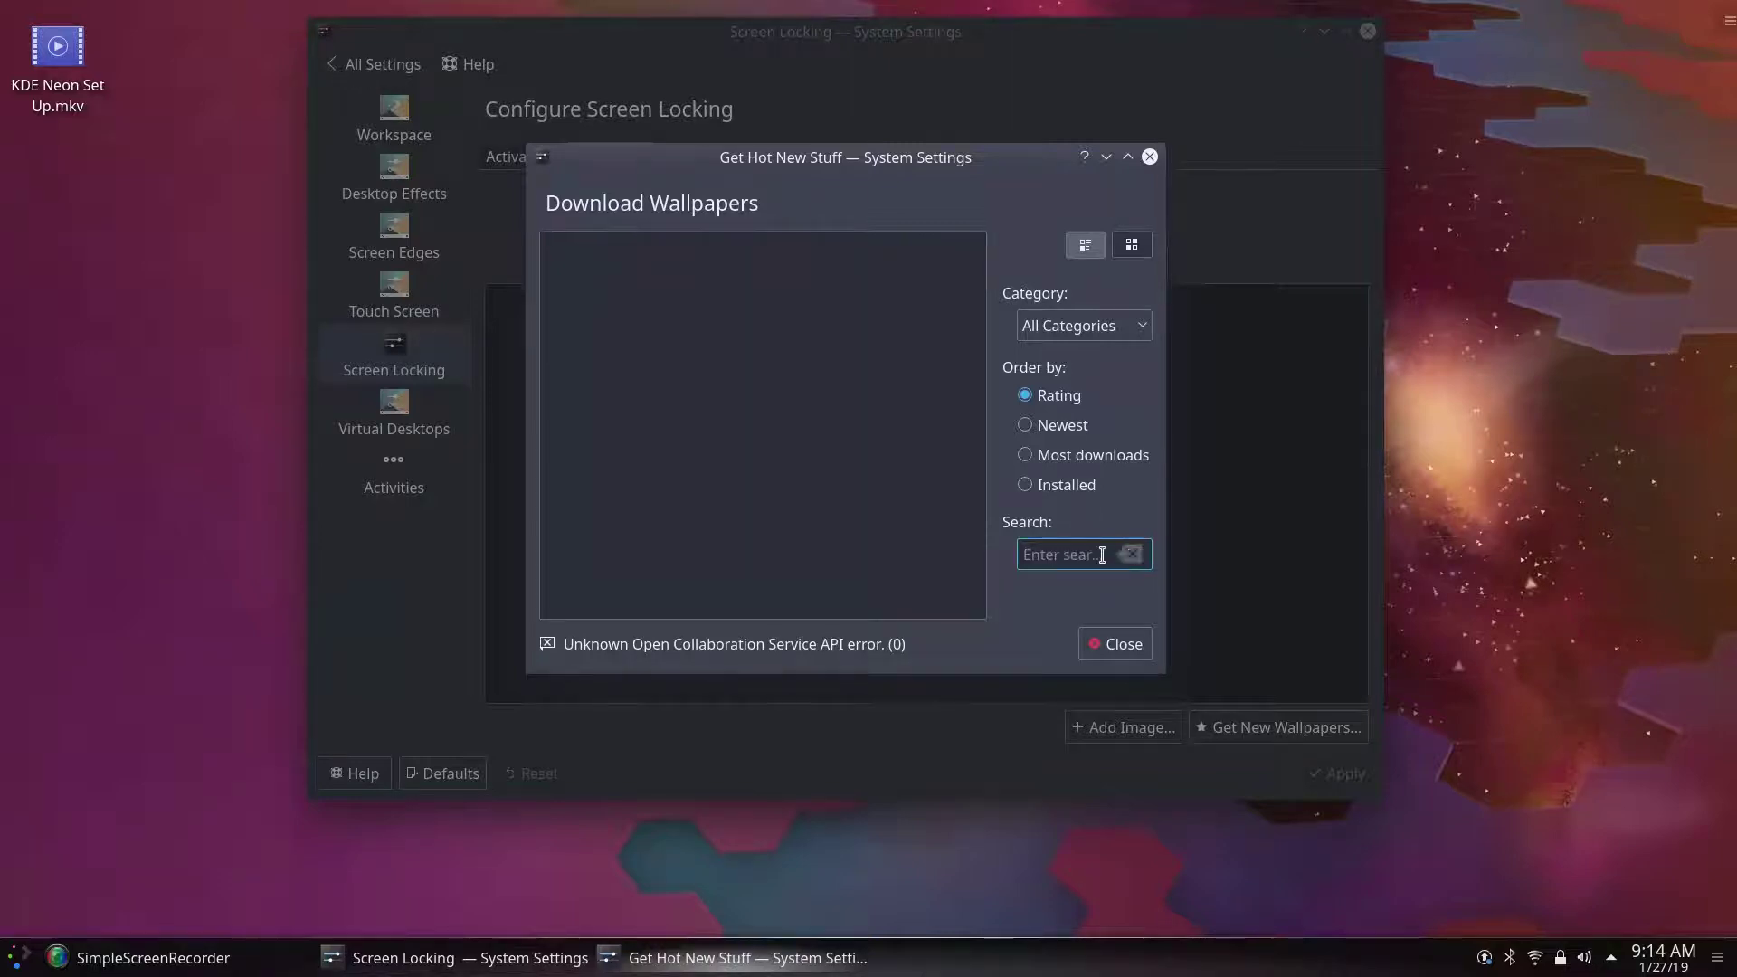
{"action": "type", "text": "KDE"}
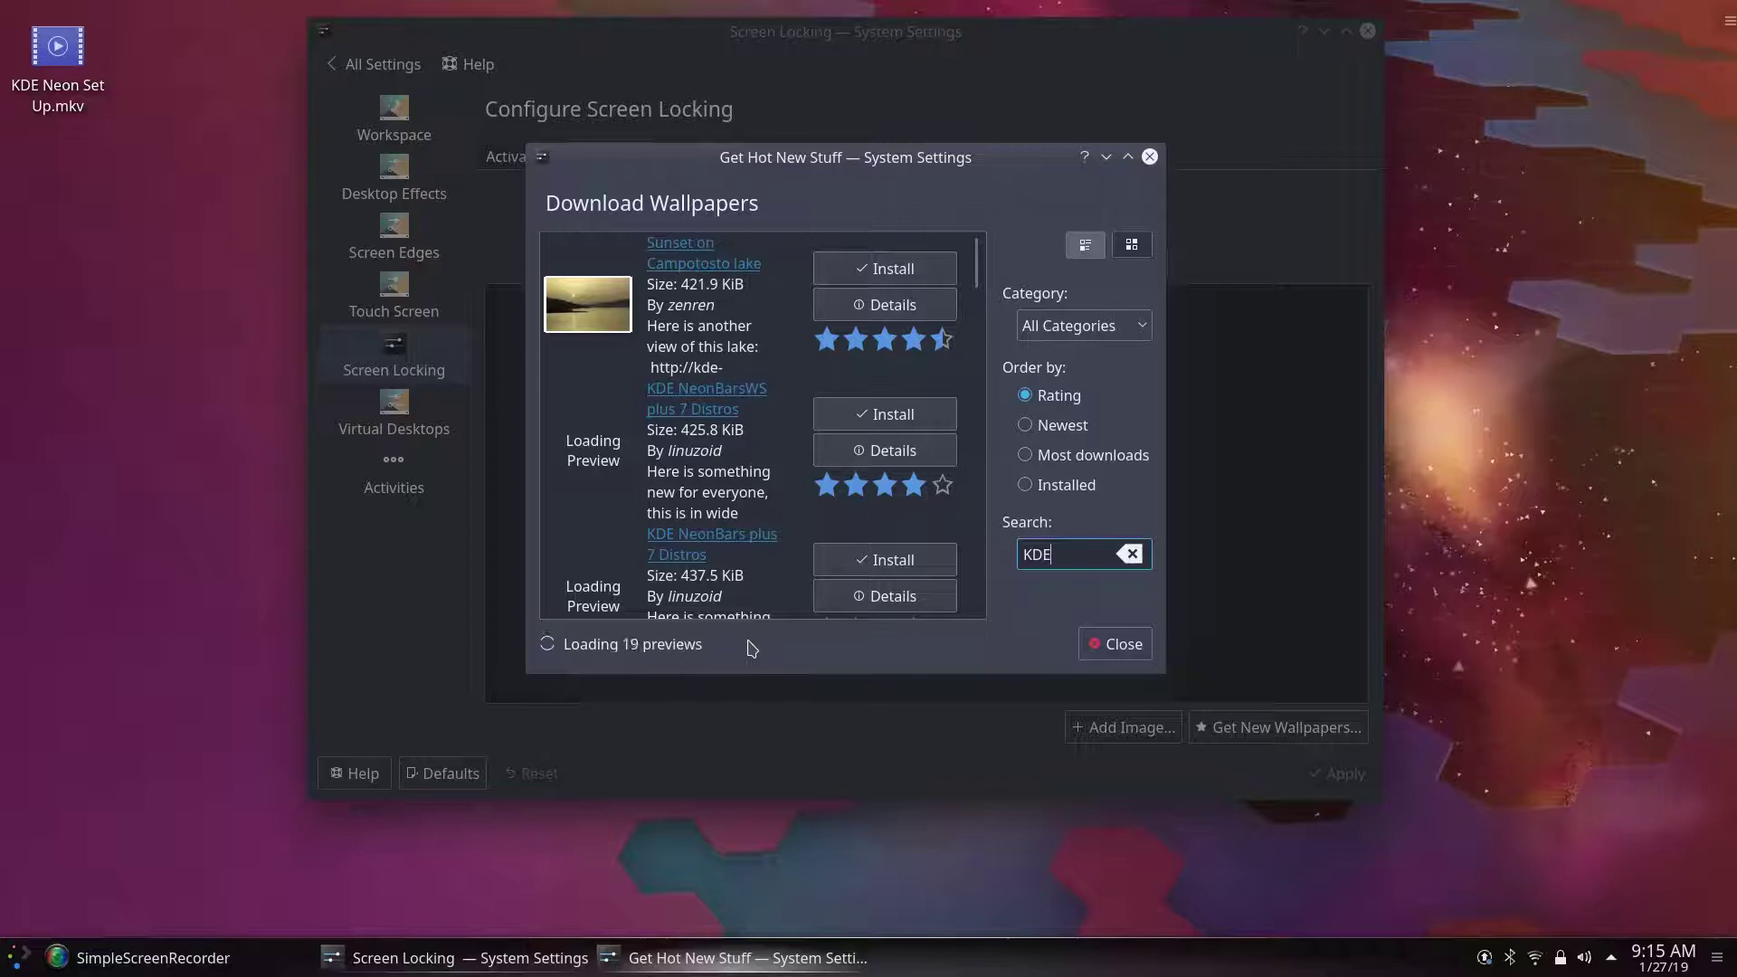
{"action": "scroll", "coordinate": [787, 384], "scroll_direction": "down", "scroll_amount": 3}
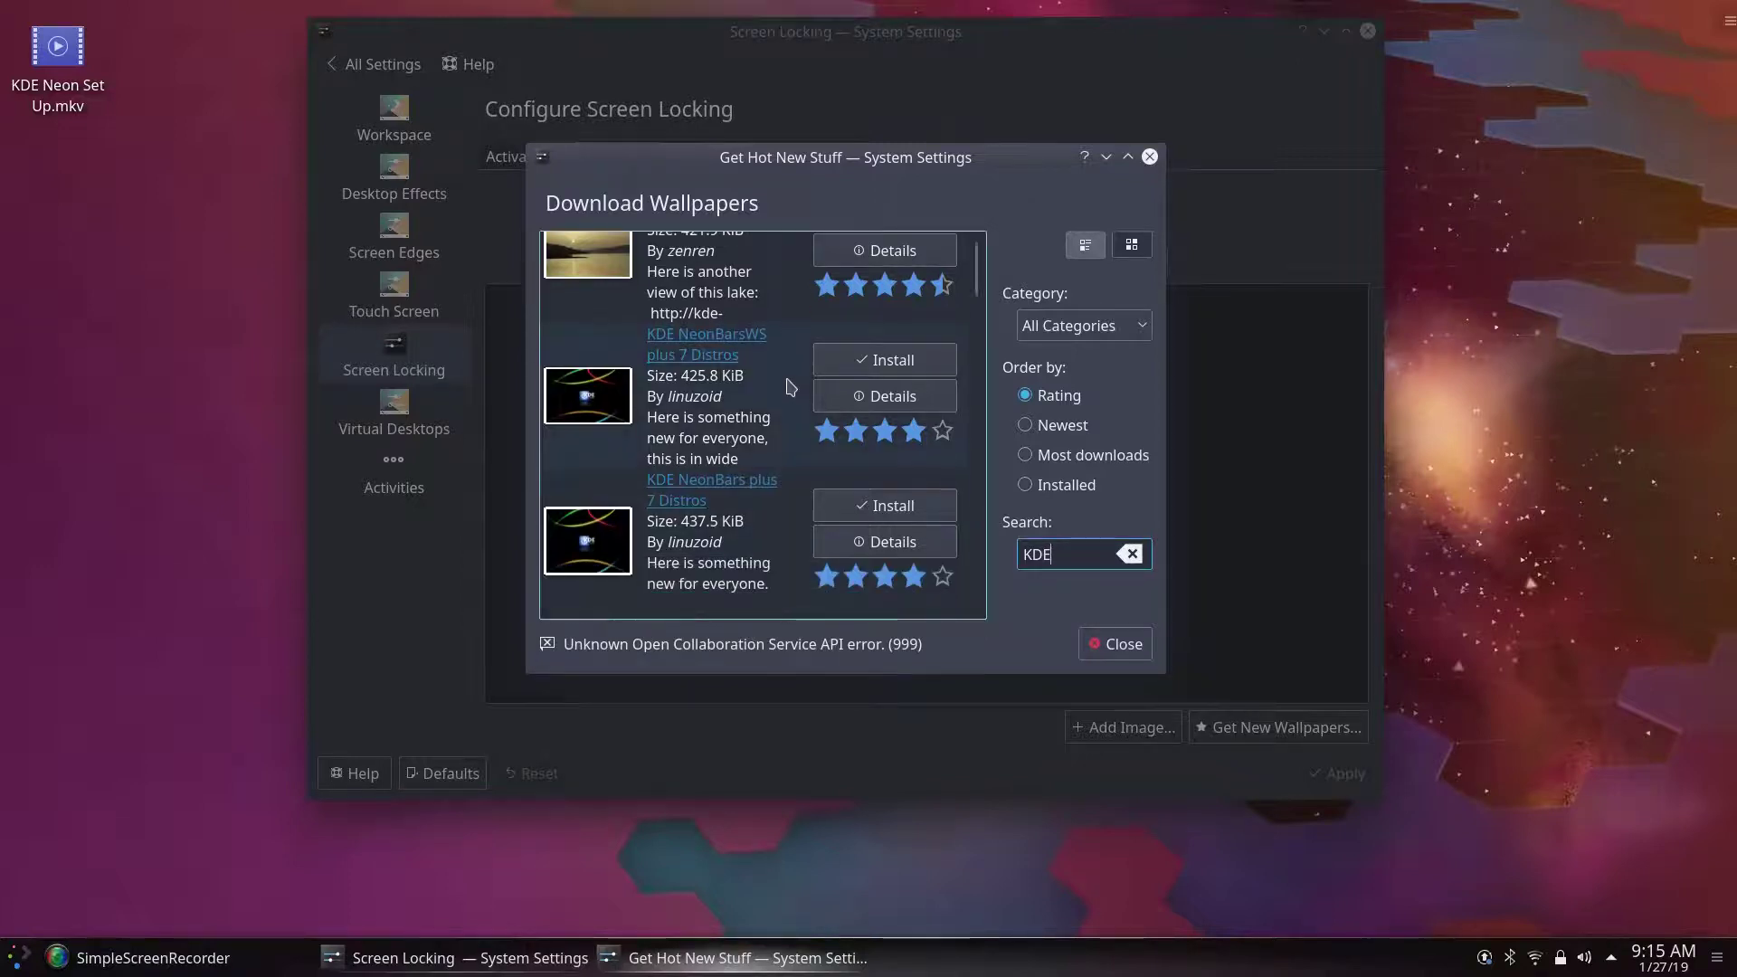
{"action": "scroll", "coordinate": [762, 339], "scroll_direction": "down", "scroll_amount": 3}
{"action": "scroll", "coordinate": [759, 337], "scroll_direction": "down", "scroll_amount": 4}
{"action": "scroll", "coordinate": [760, 338], "scroll_direction": "down", "scroll_amount": 1}
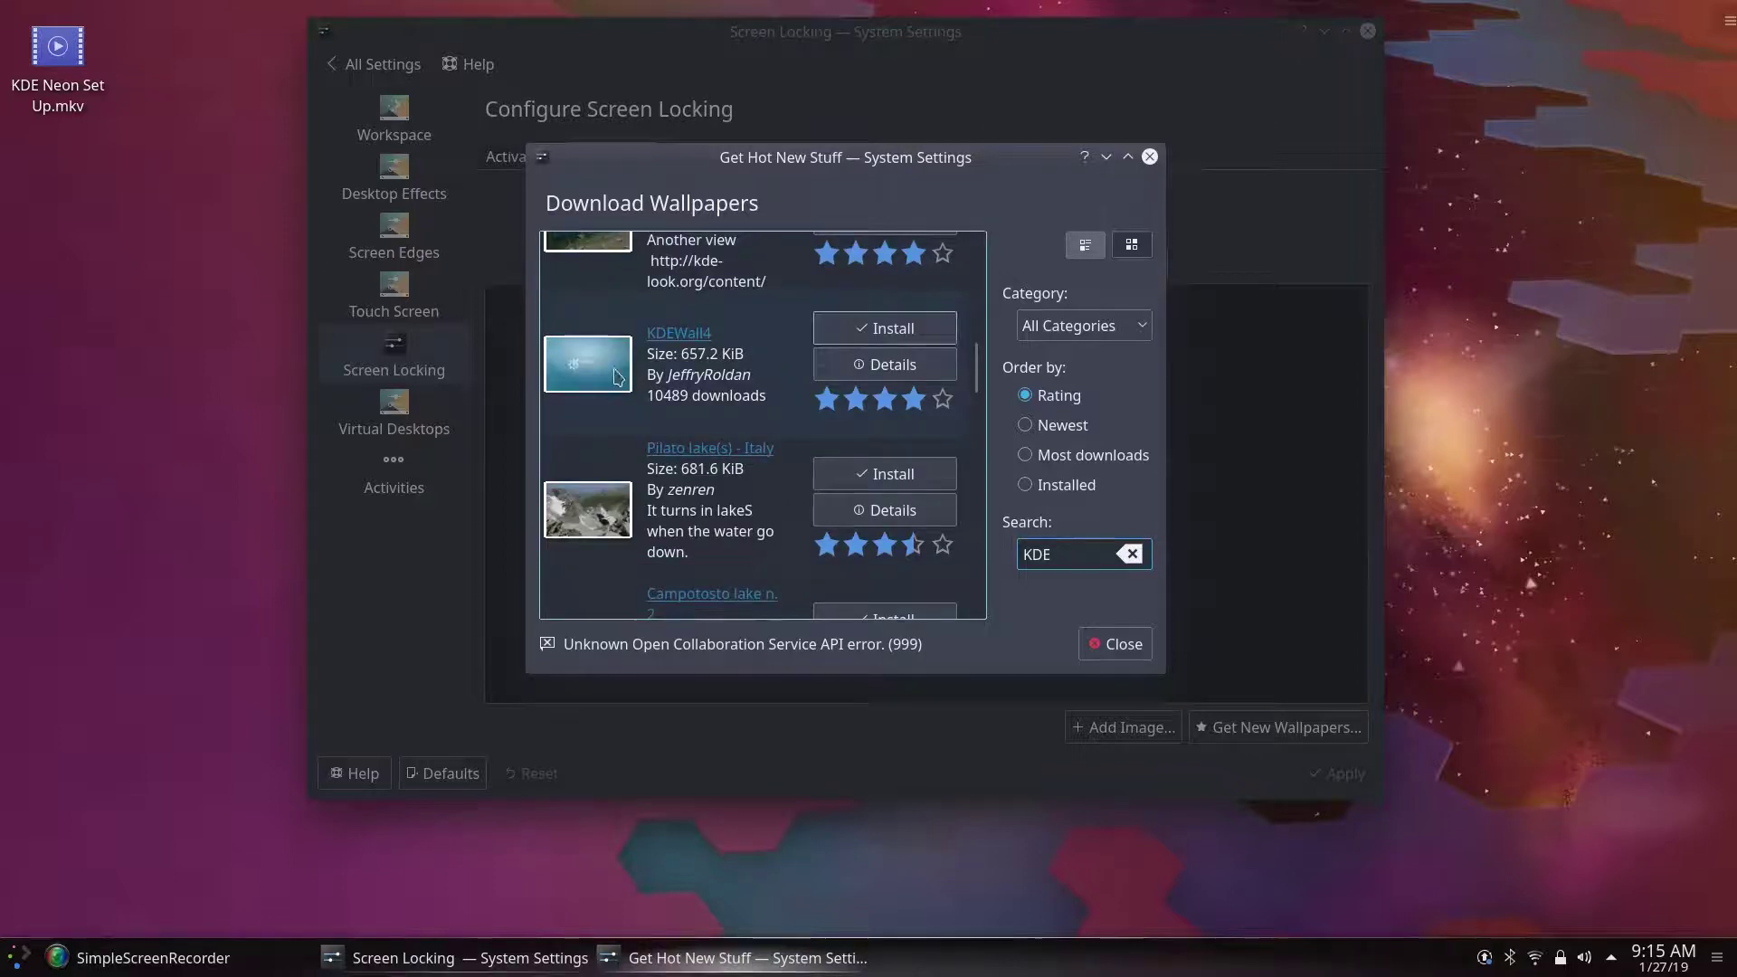
{"action": "left_click", "coordinate": [904, 336]}
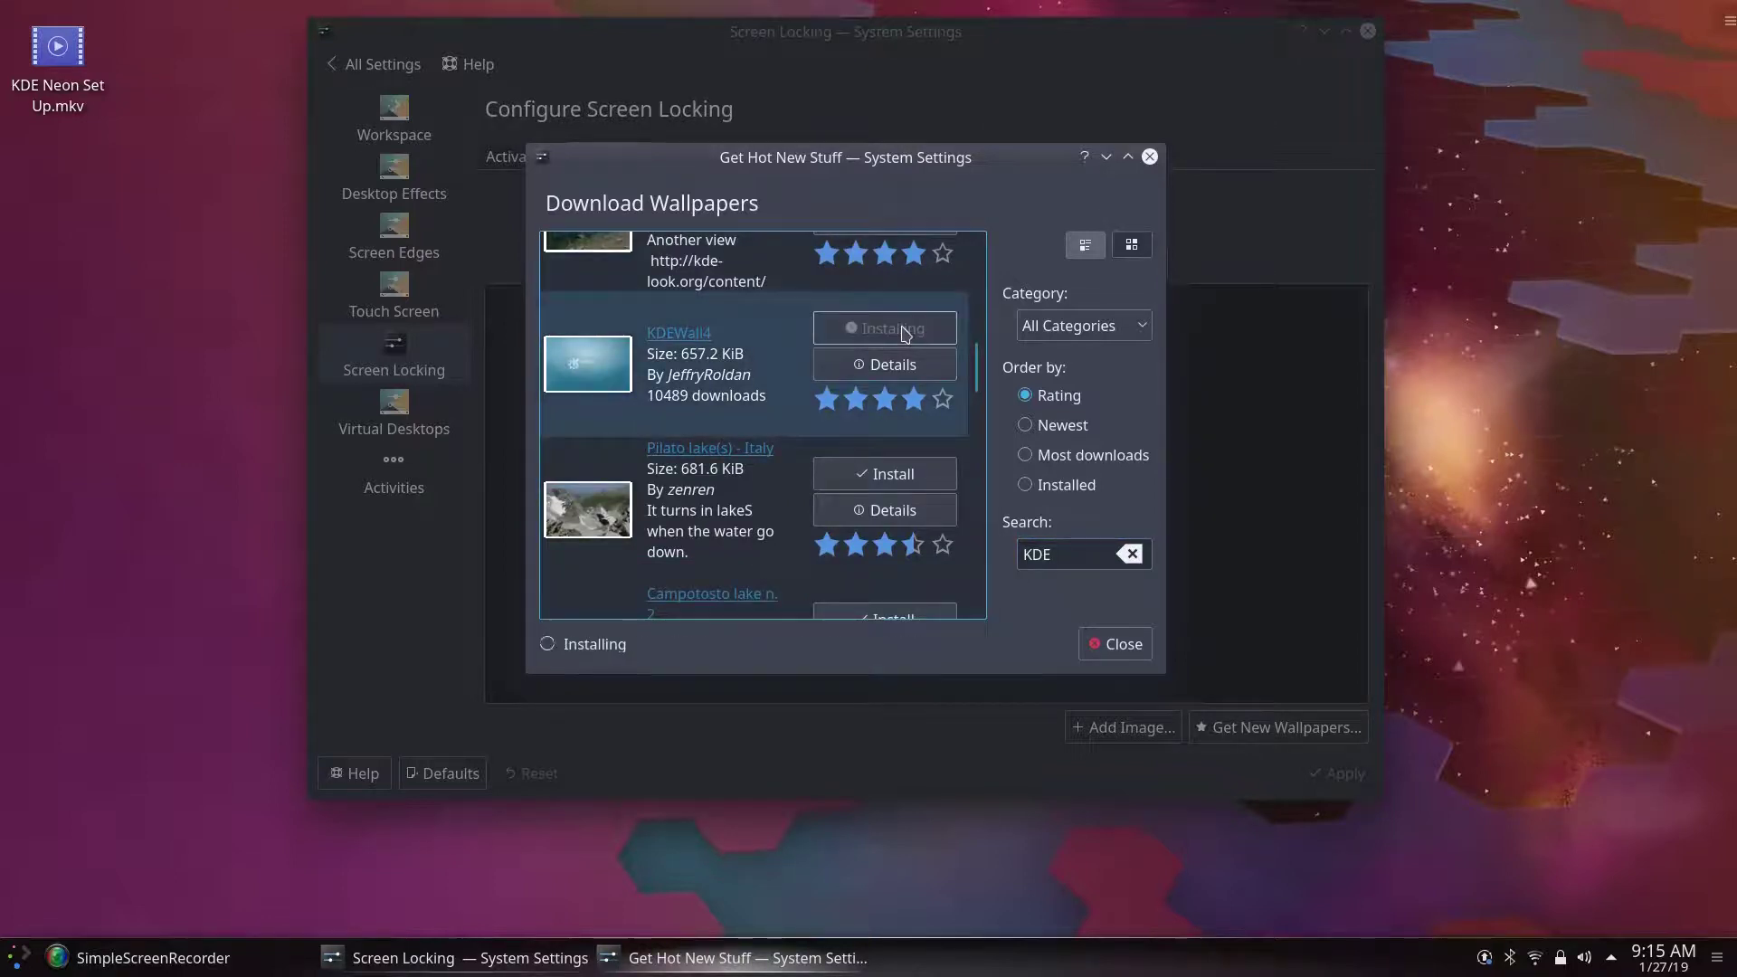
Step: Browse the rest of the KDE wallpapers, and search the downloads for "KDE Plasma"
{"action": "scroll", "coordinate": [770, 489], "scroll_direction": "down", "scroll_amount": 8}
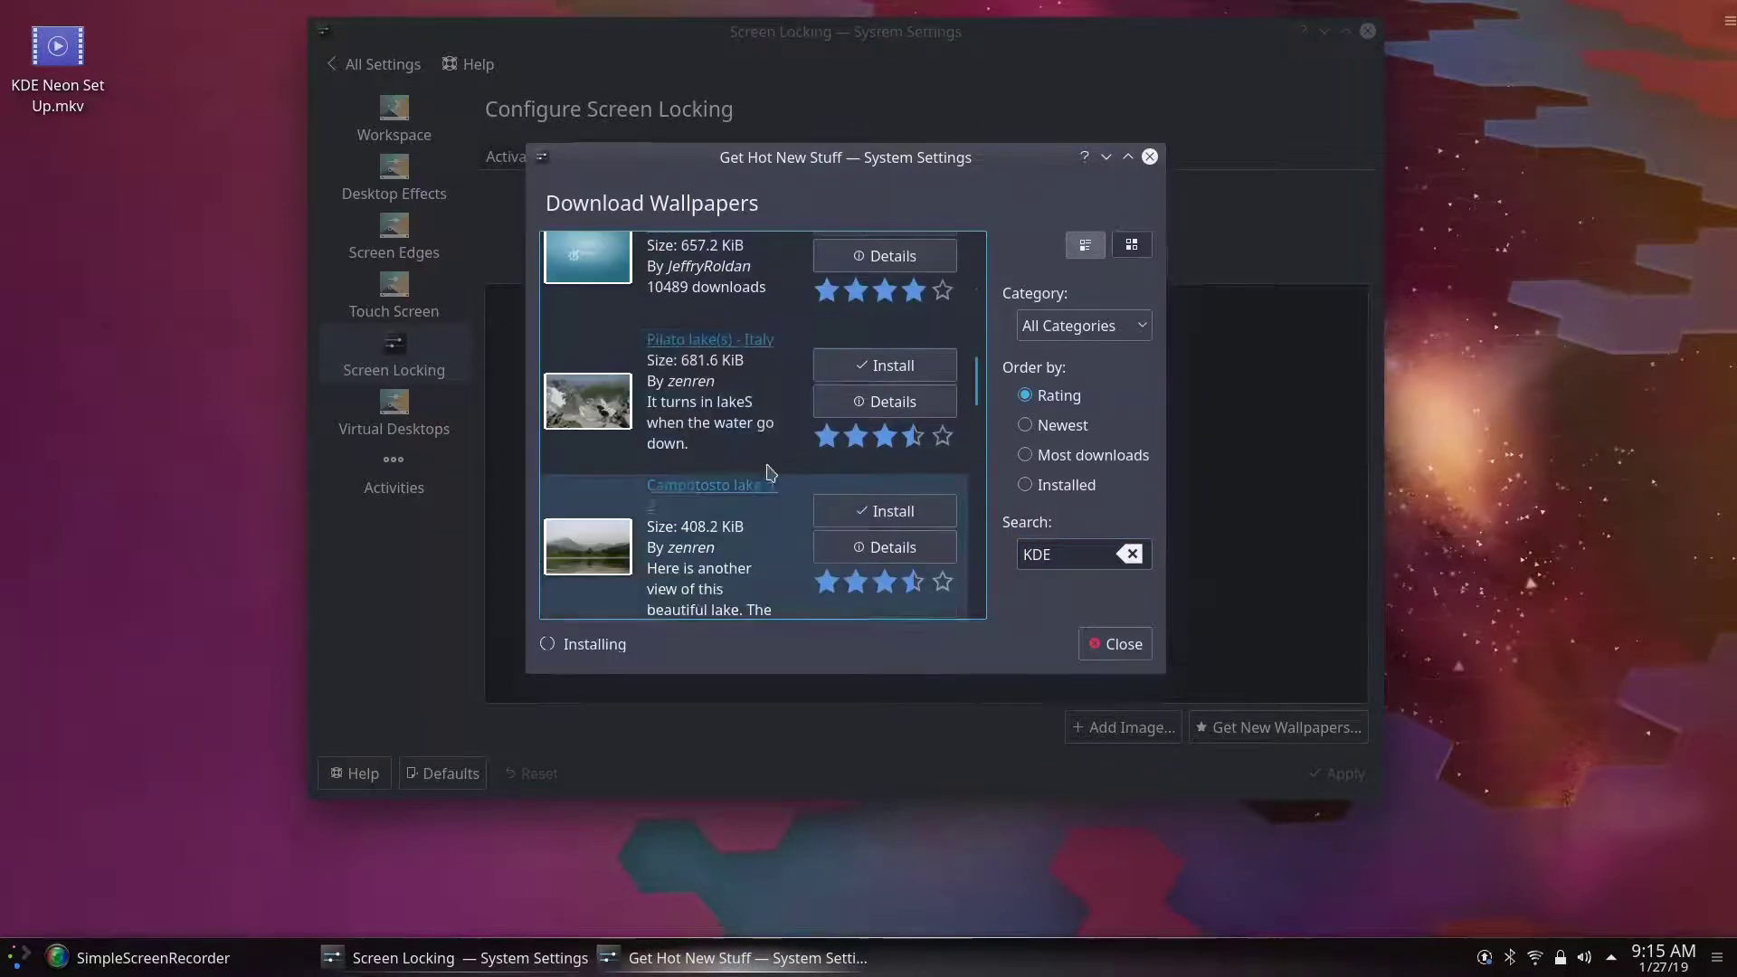
{"action": "scroll", "coordinate": [770, 454], "scroll_direction": "down", "scroll_amount": 3}
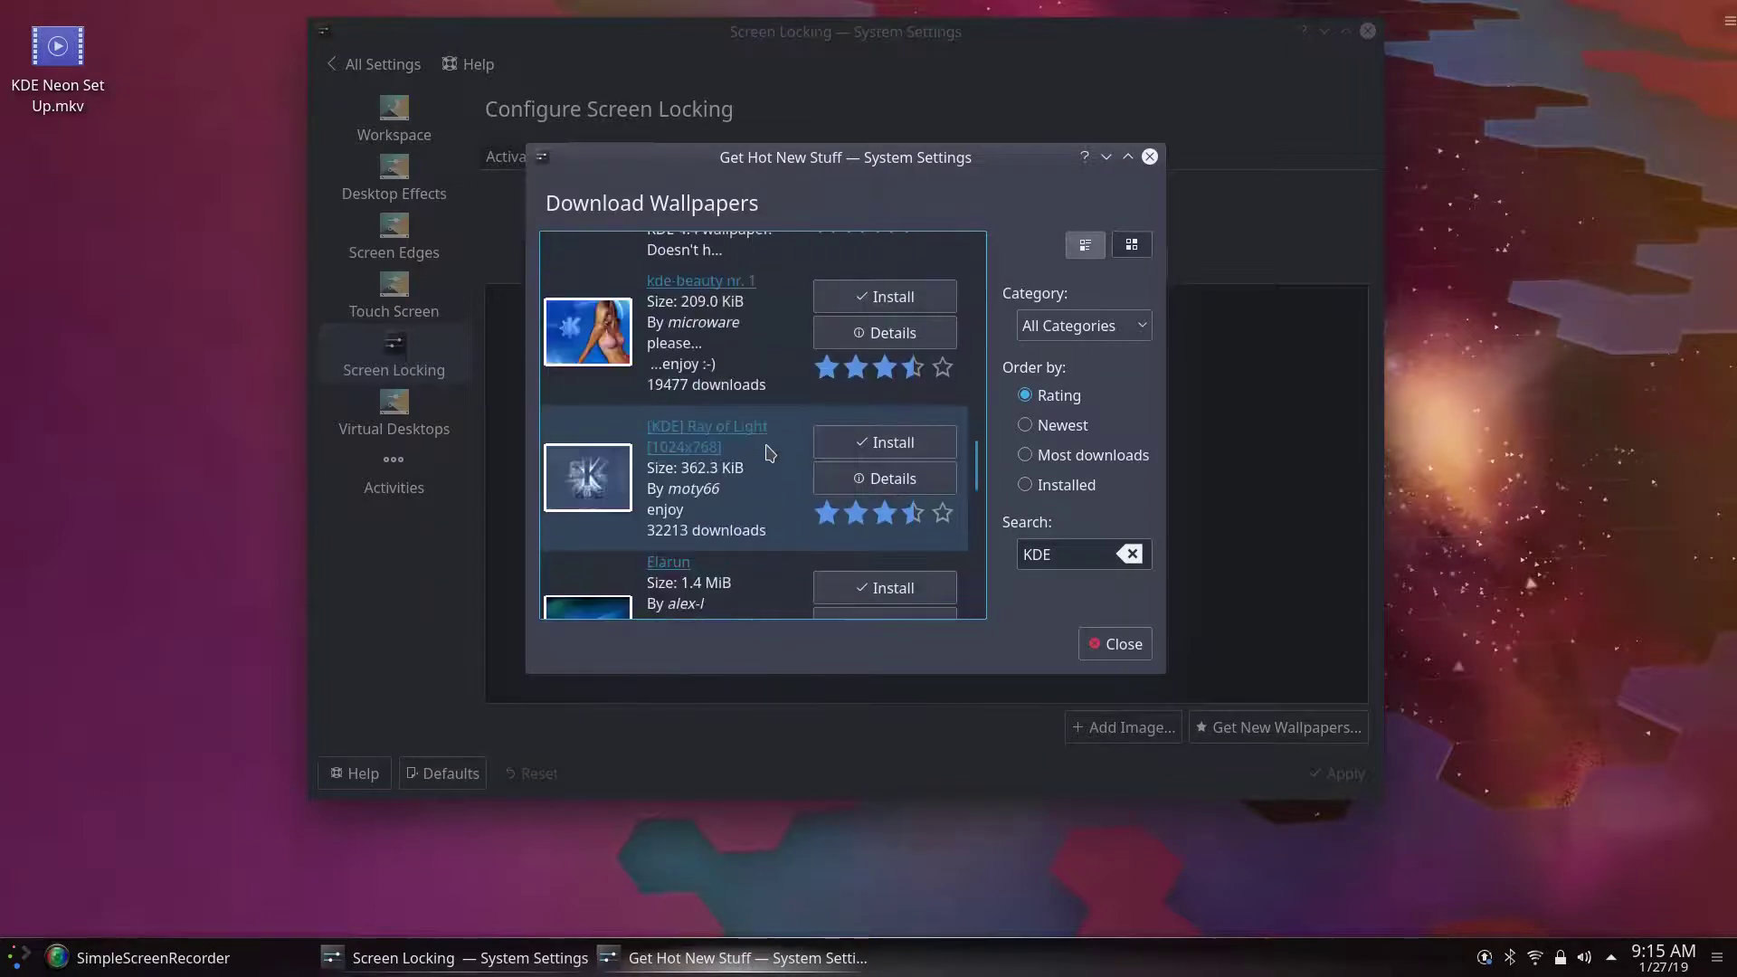
{"action": "scroll", "coordinate": [770, 454], "scroll_direction": "down", "scroll_amount": 5}
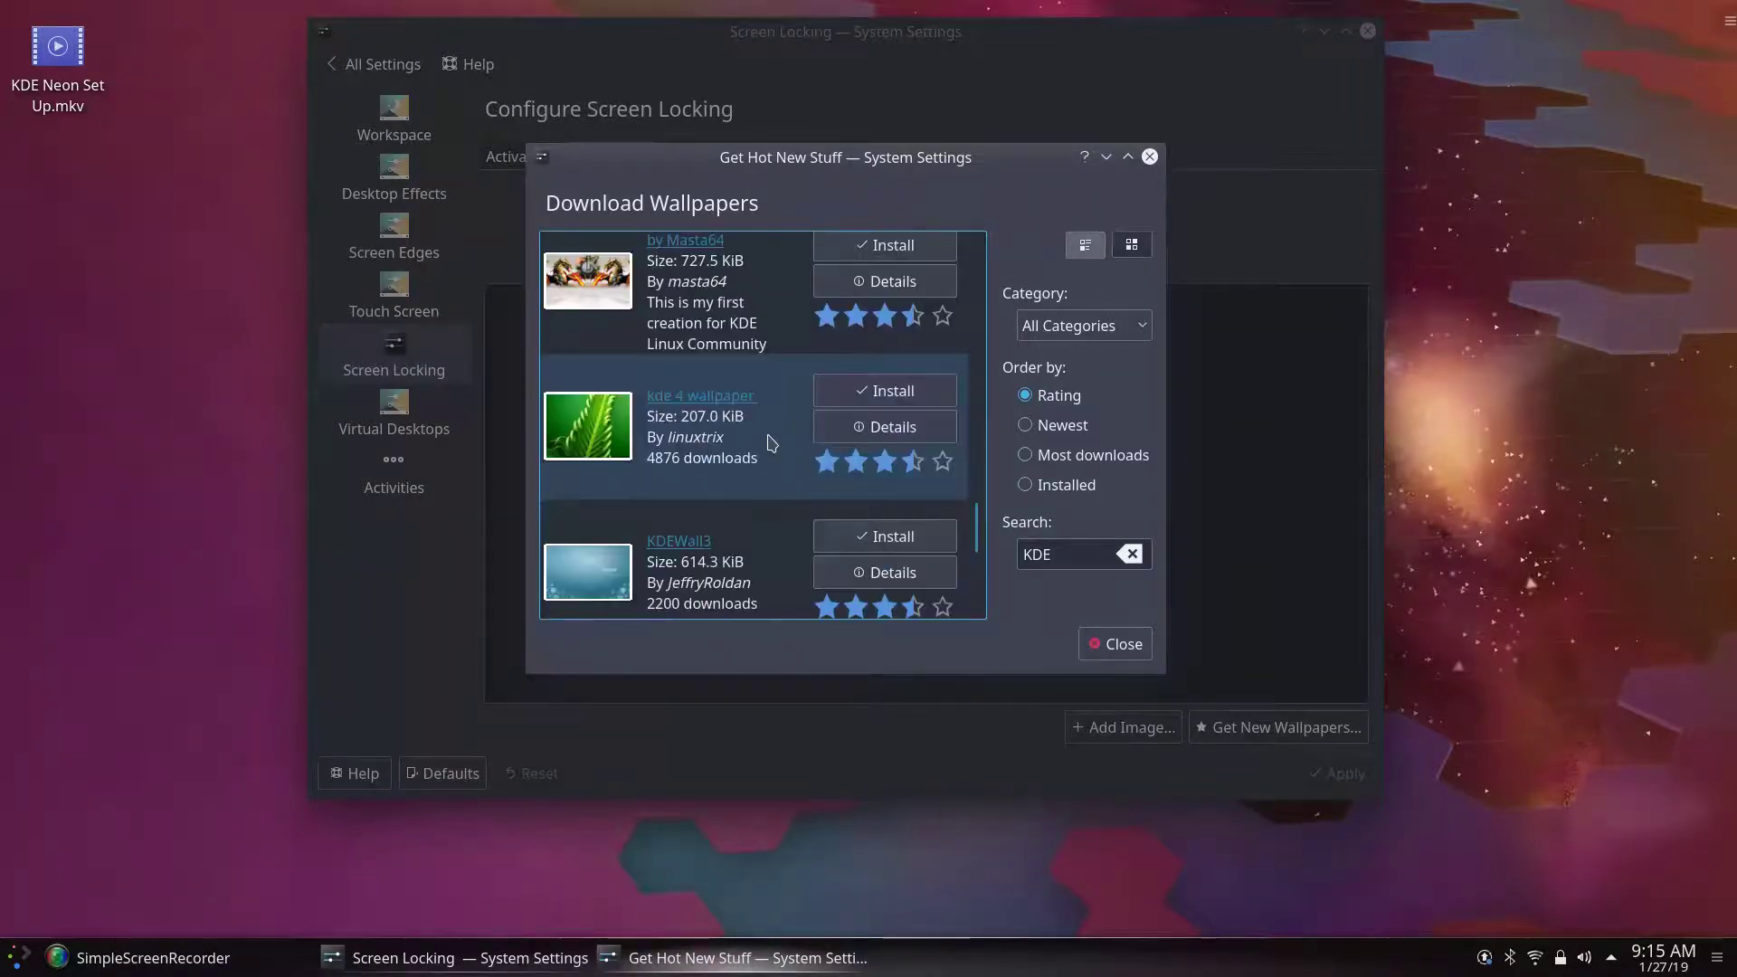
{"action": "scroll", "coordinate": [770, 442], "scroll_direction": "down", "scroll_amount": 3}
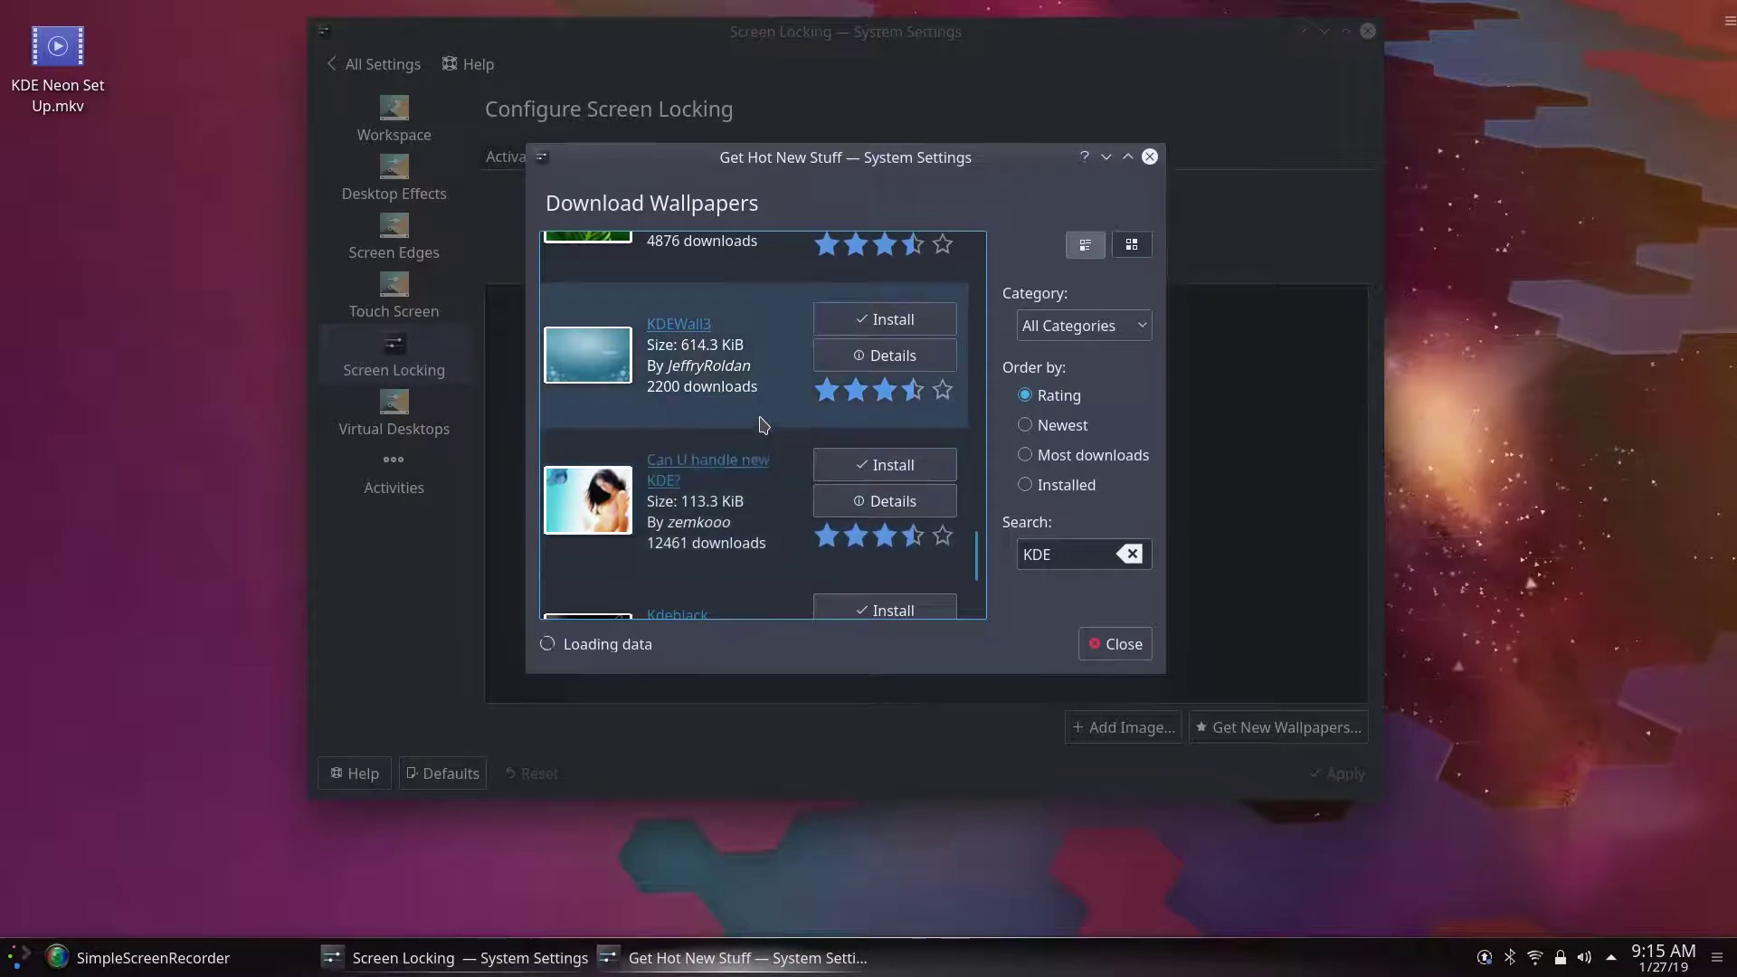
{"action": "scroll", "coordinate": [760, 407], "scroll_direction": "down", "scroll_amount": 3}
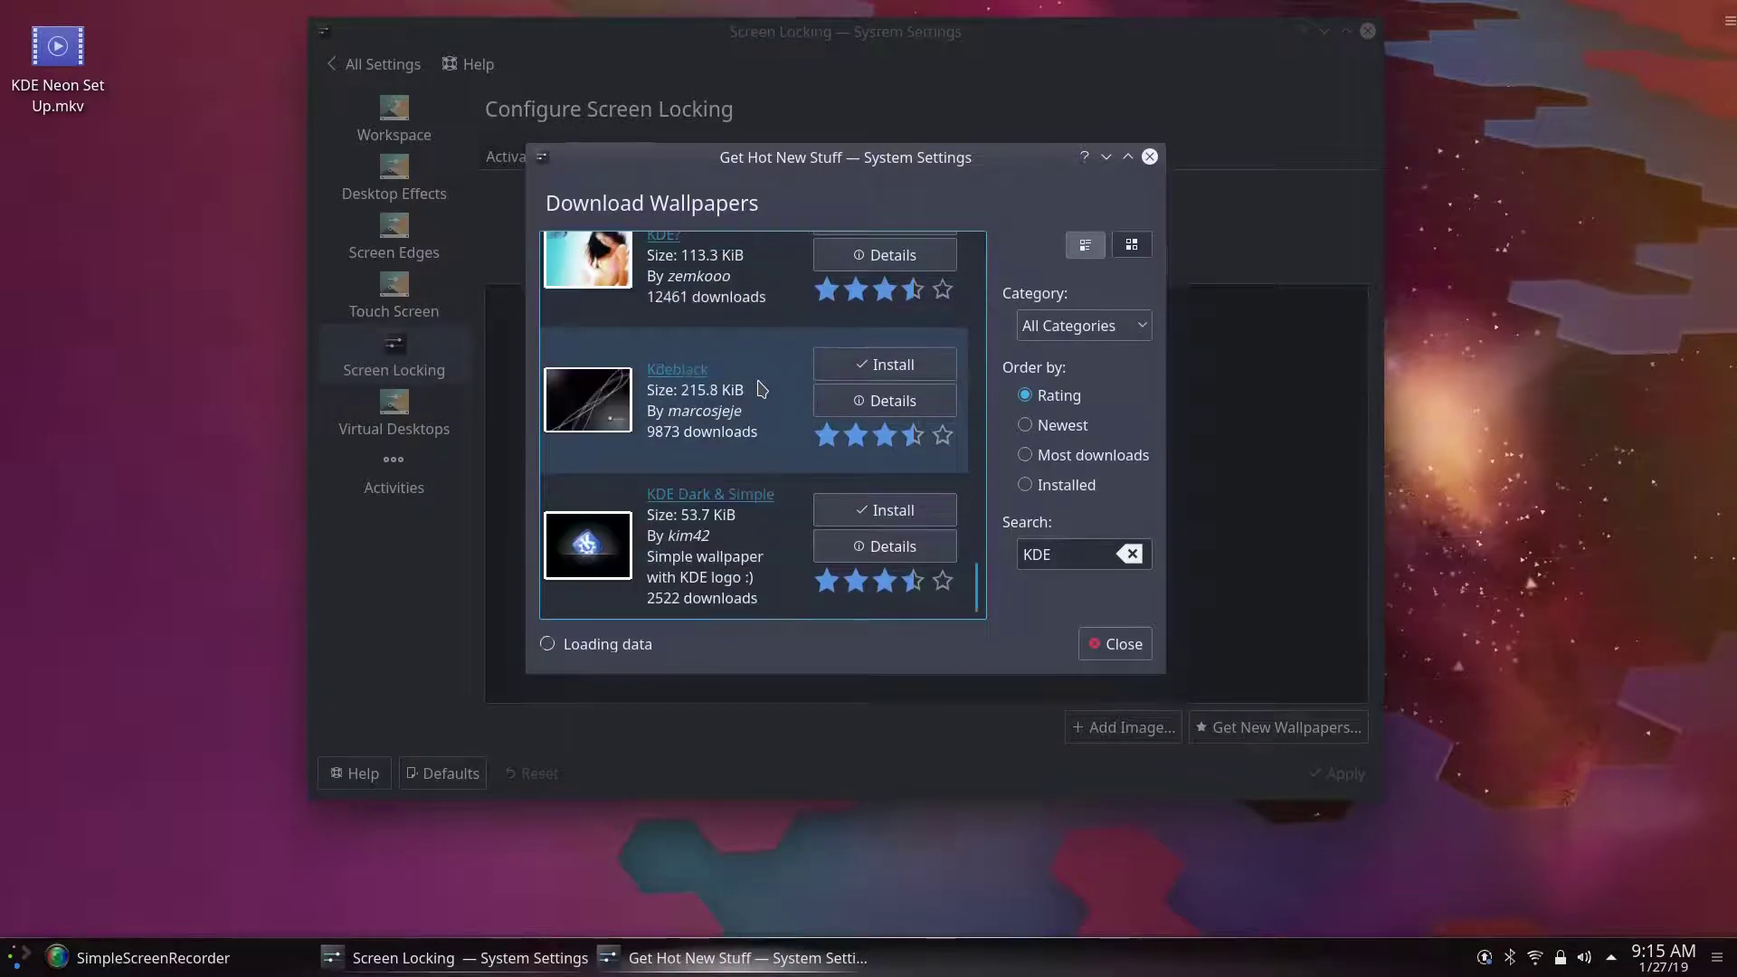
{"action": "left_click", "coordinate": [1063, 554]}
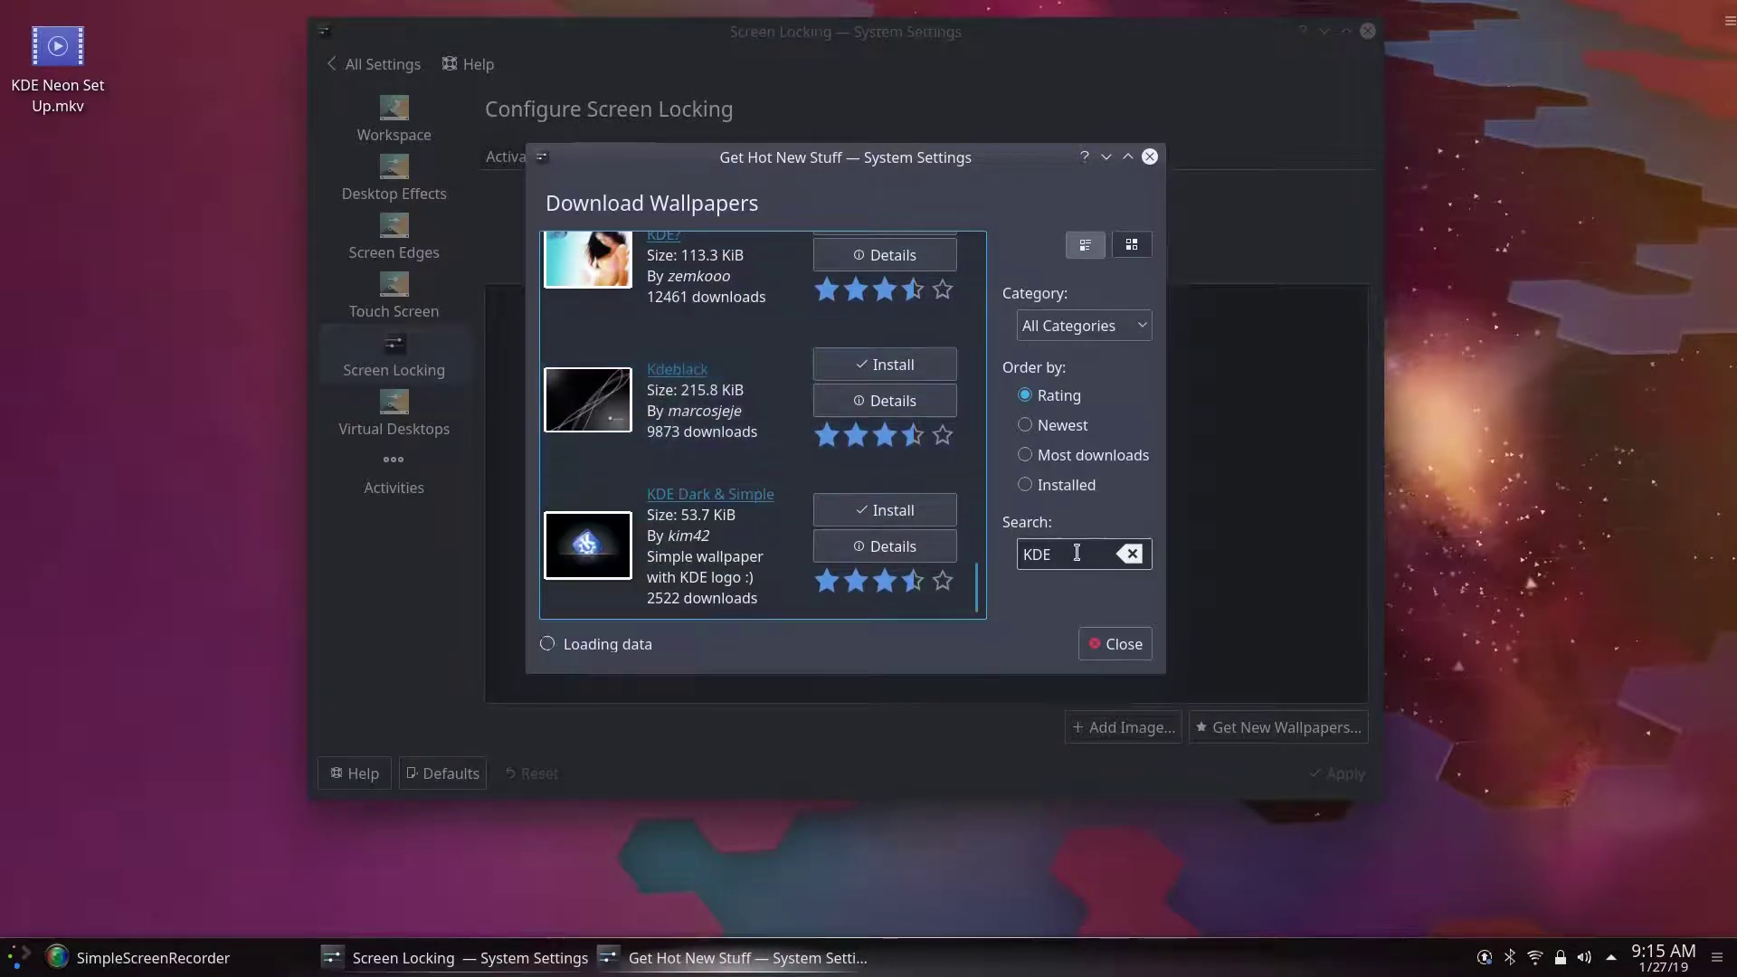
{"action": "type", "text": "Pla"}
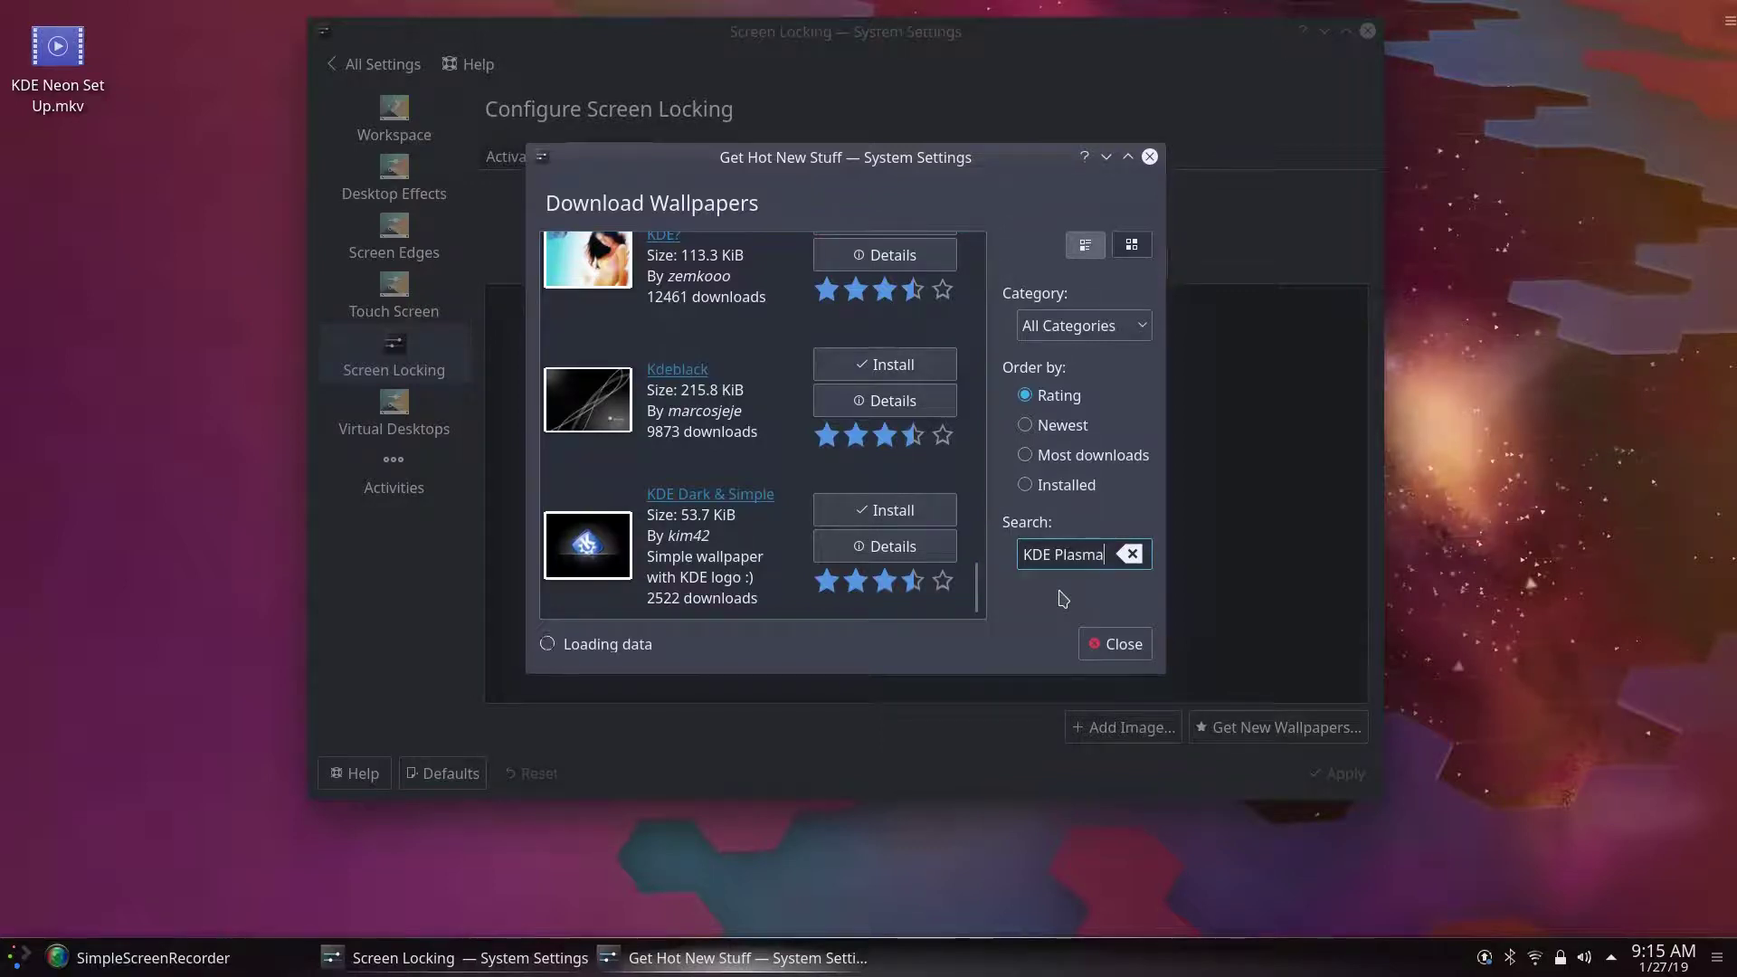
{"action": "type", "text": "sma"}
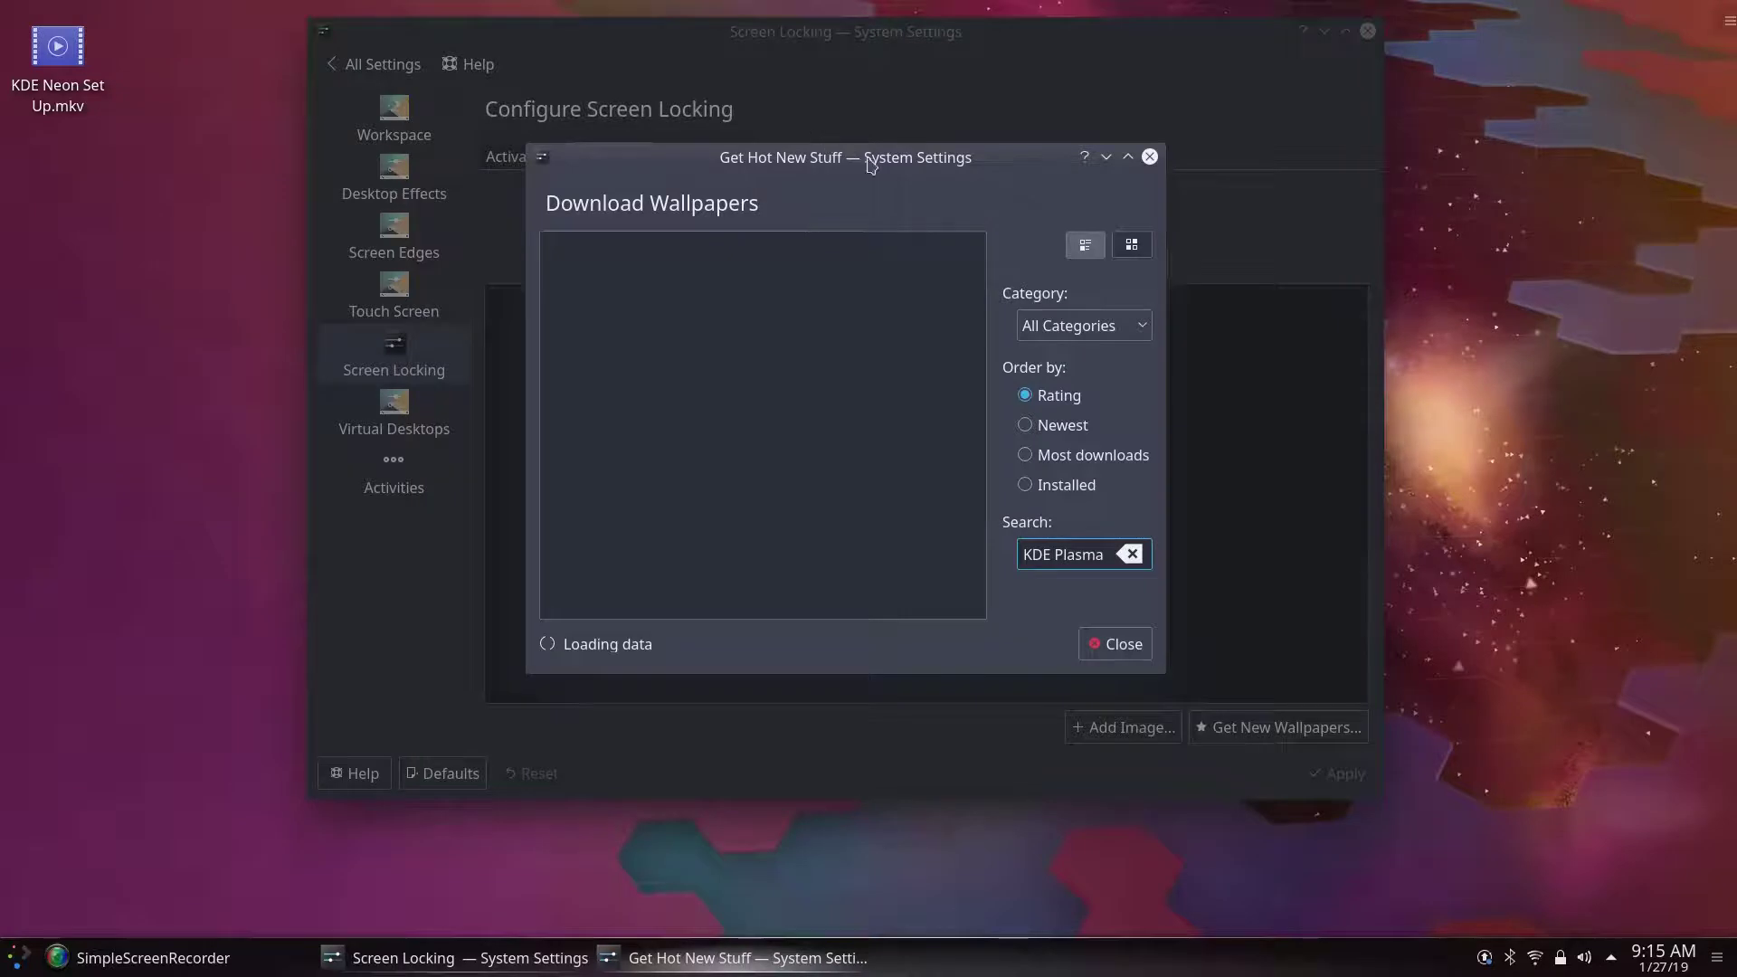
Step: Terminate the unresponsive System Settings application and reopen it from the application launcher
{"action": "left_click_drag", "start_coordinate": [869, 163], "coordinate": [897, 166]}
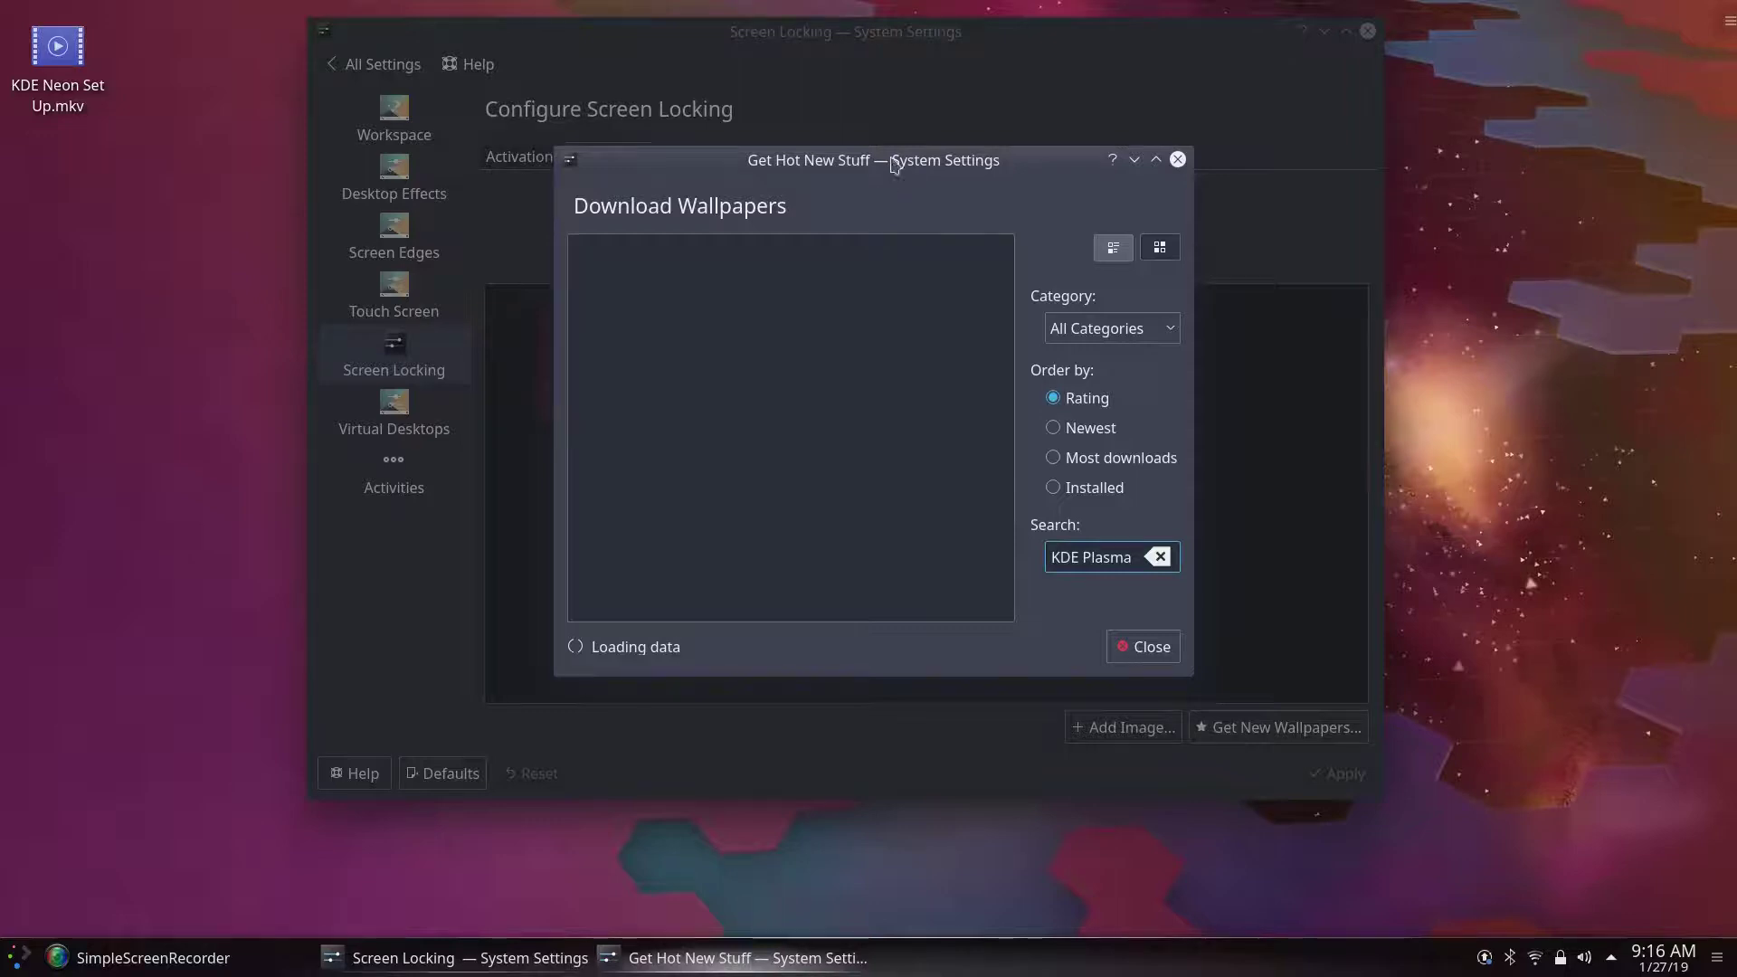
{"action": "mouse_move", "coordinate": [894, 163]}
{"action": "left_mouse_down"}
{"action": "mouse_move", "coordinate": [907, 453]}
{"action": "mouse_move", "coordinate": [849, 263]}
{"action": "mouse_move", "coordinate": [882, 140]}
{"action": "left_mouse_up"}
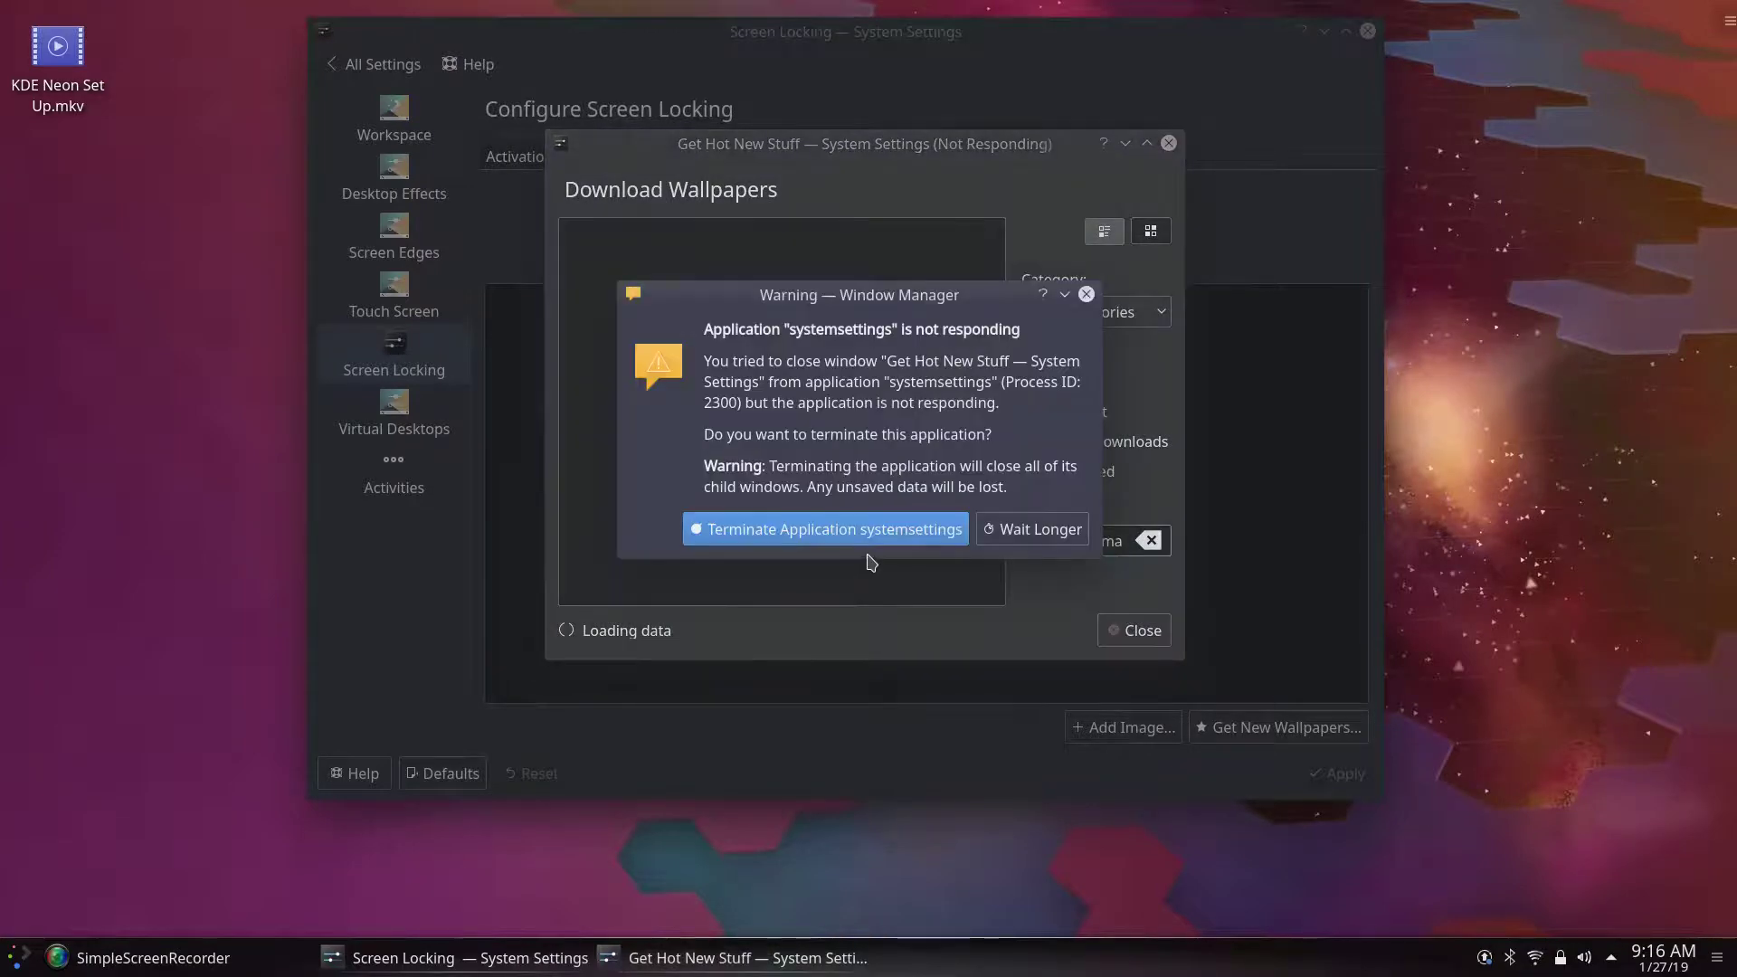
{"action": "left_click", "coordinate": [773, 539]}
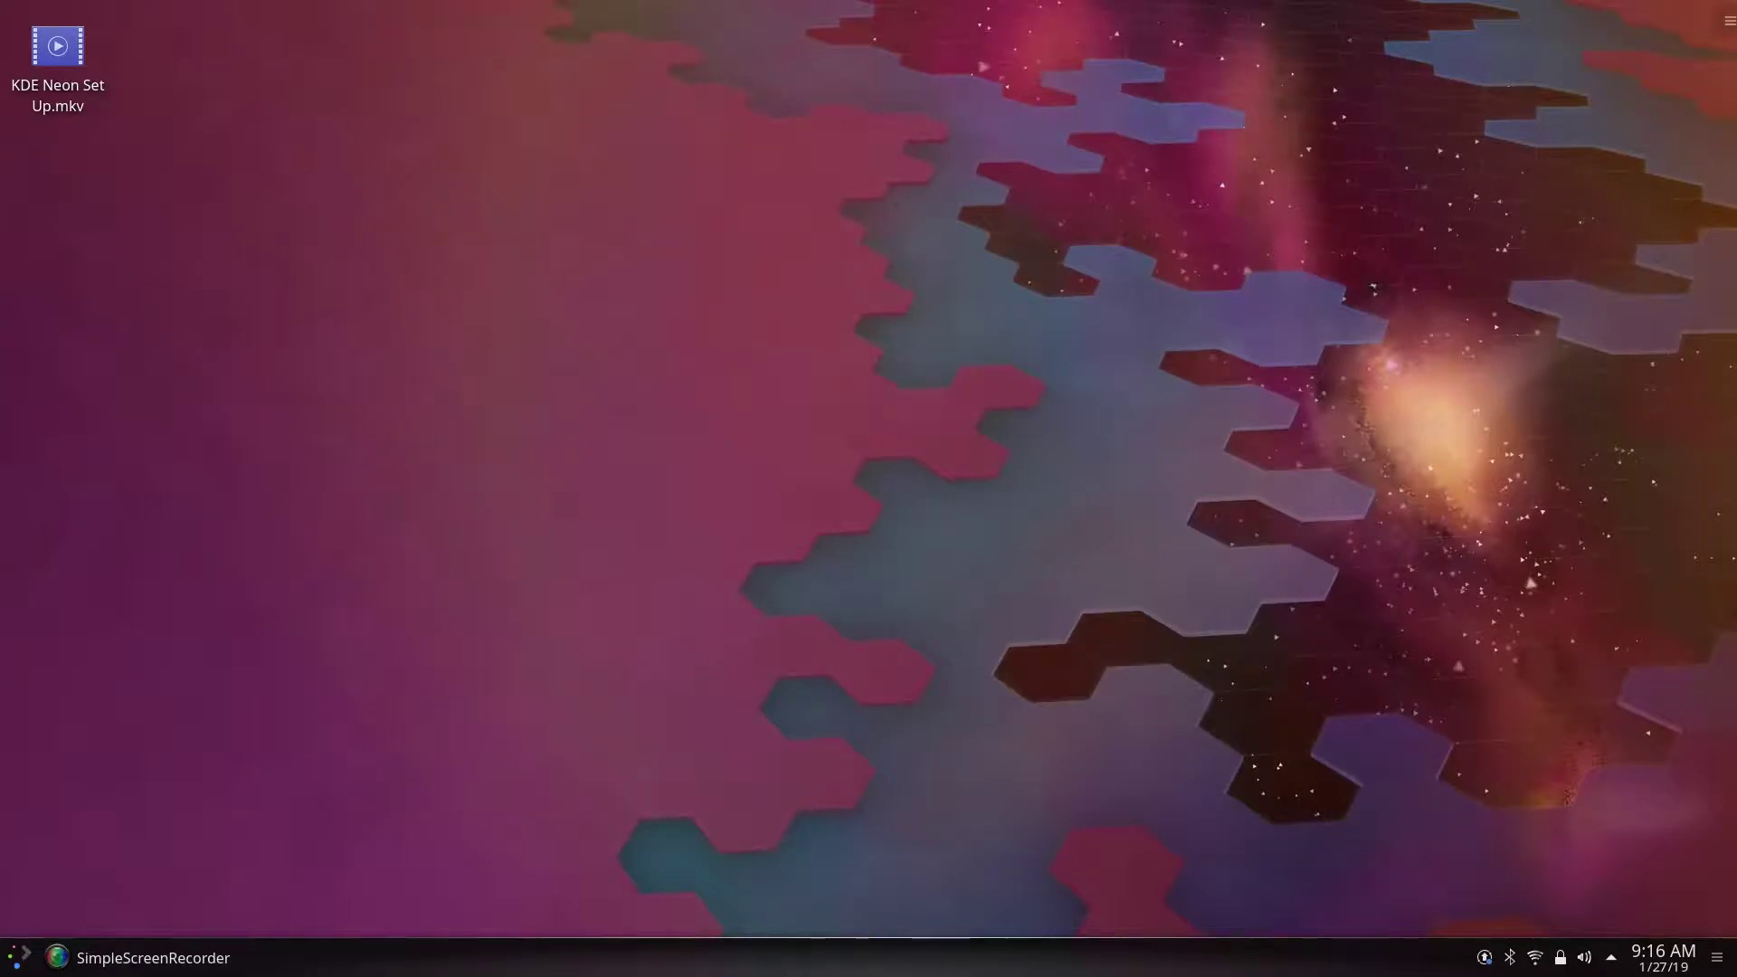
{"action": "key", "text": "super"}
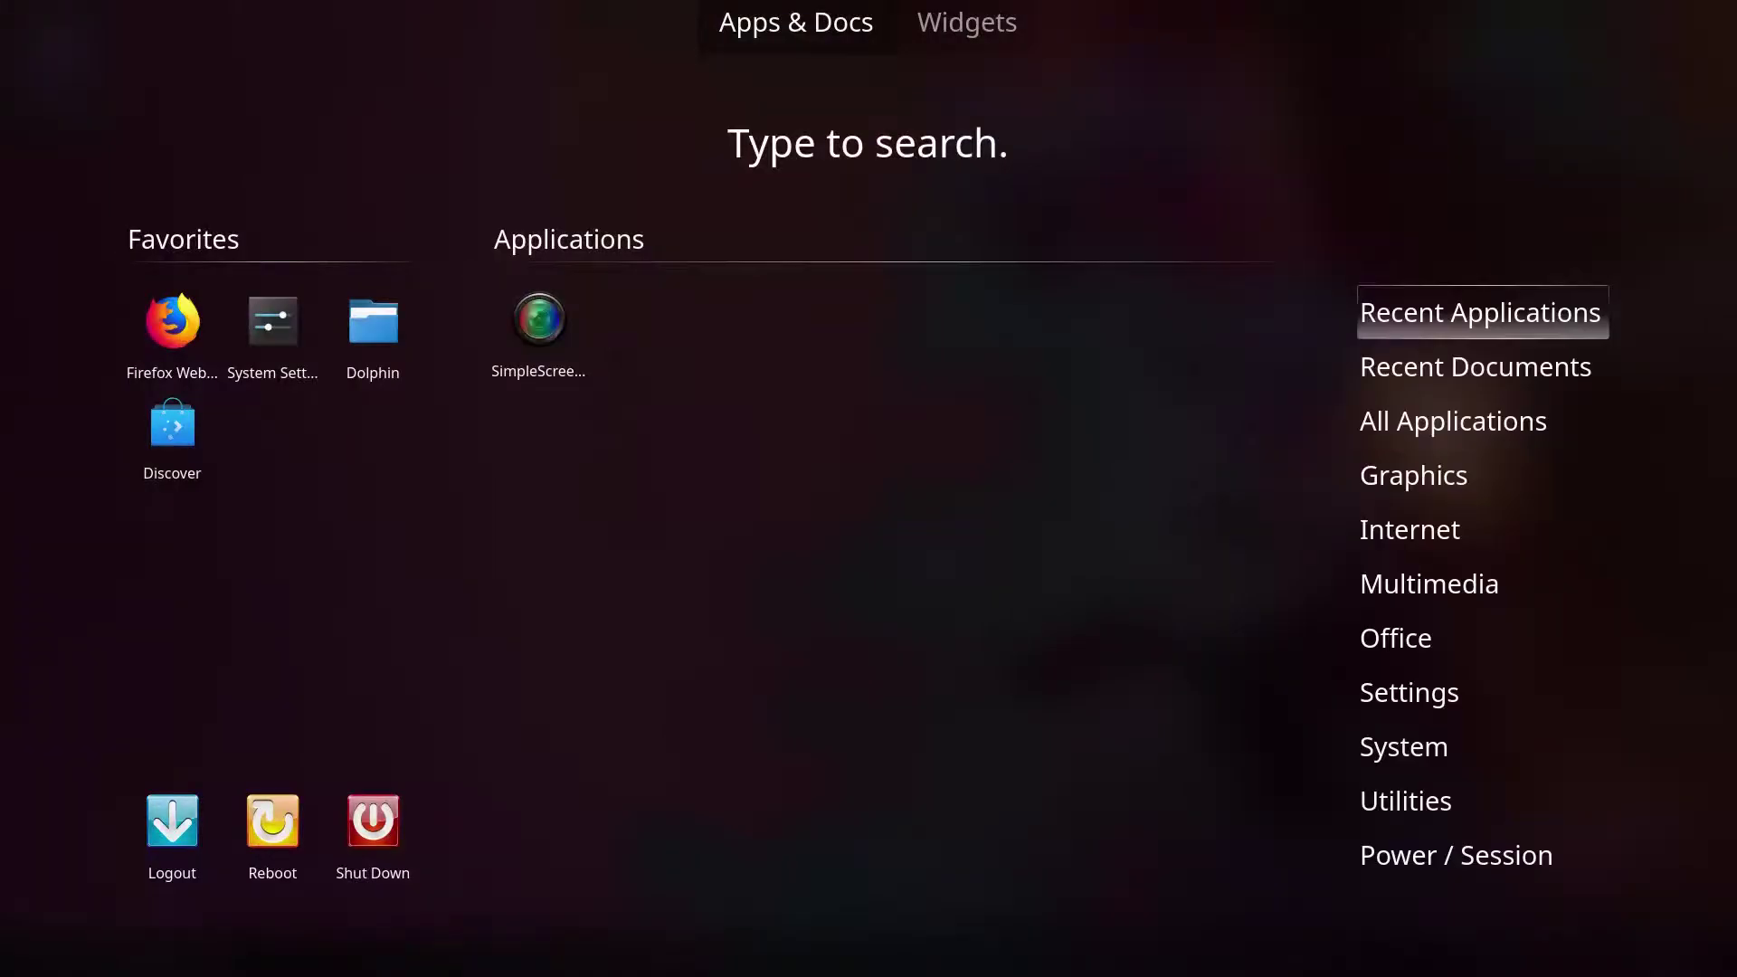
{"action": "left_click", "coordinate": [891, 404]}
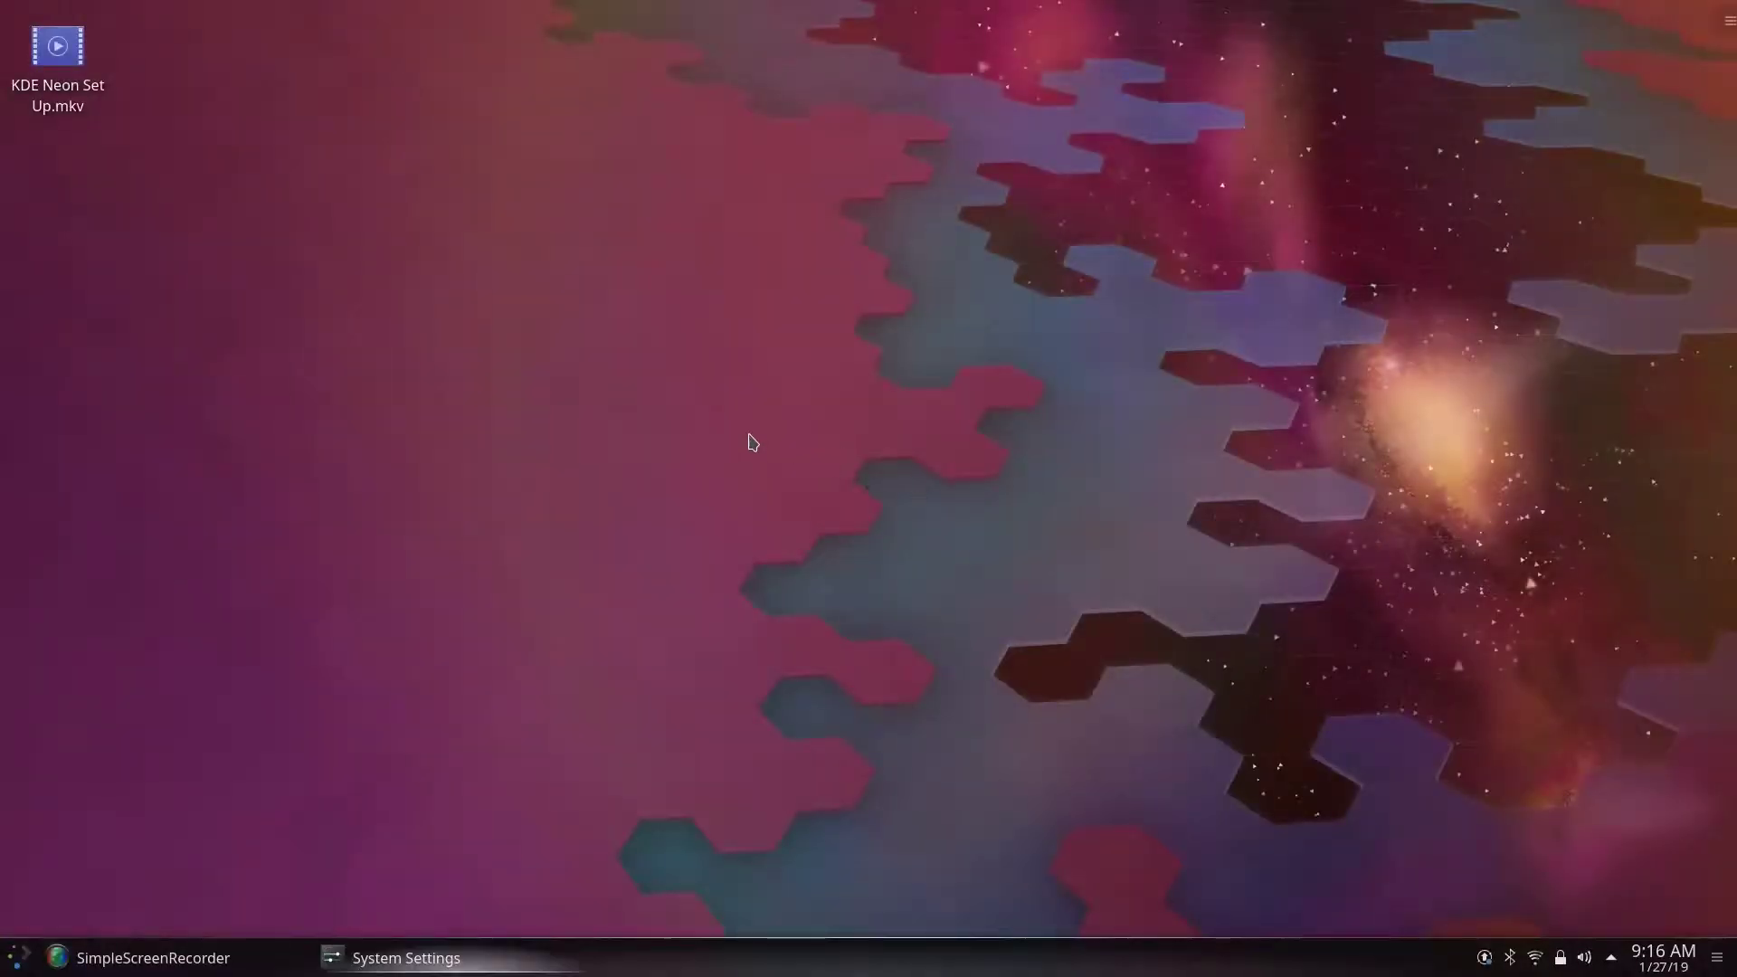
Step: Change the System Settings view style to Icon View
{"action": "left_click_drag", "start_coordinate": [818, 12], "coordinate": [1111, 63]}
{"action": "left_click", "coordinate": [282, 106]}
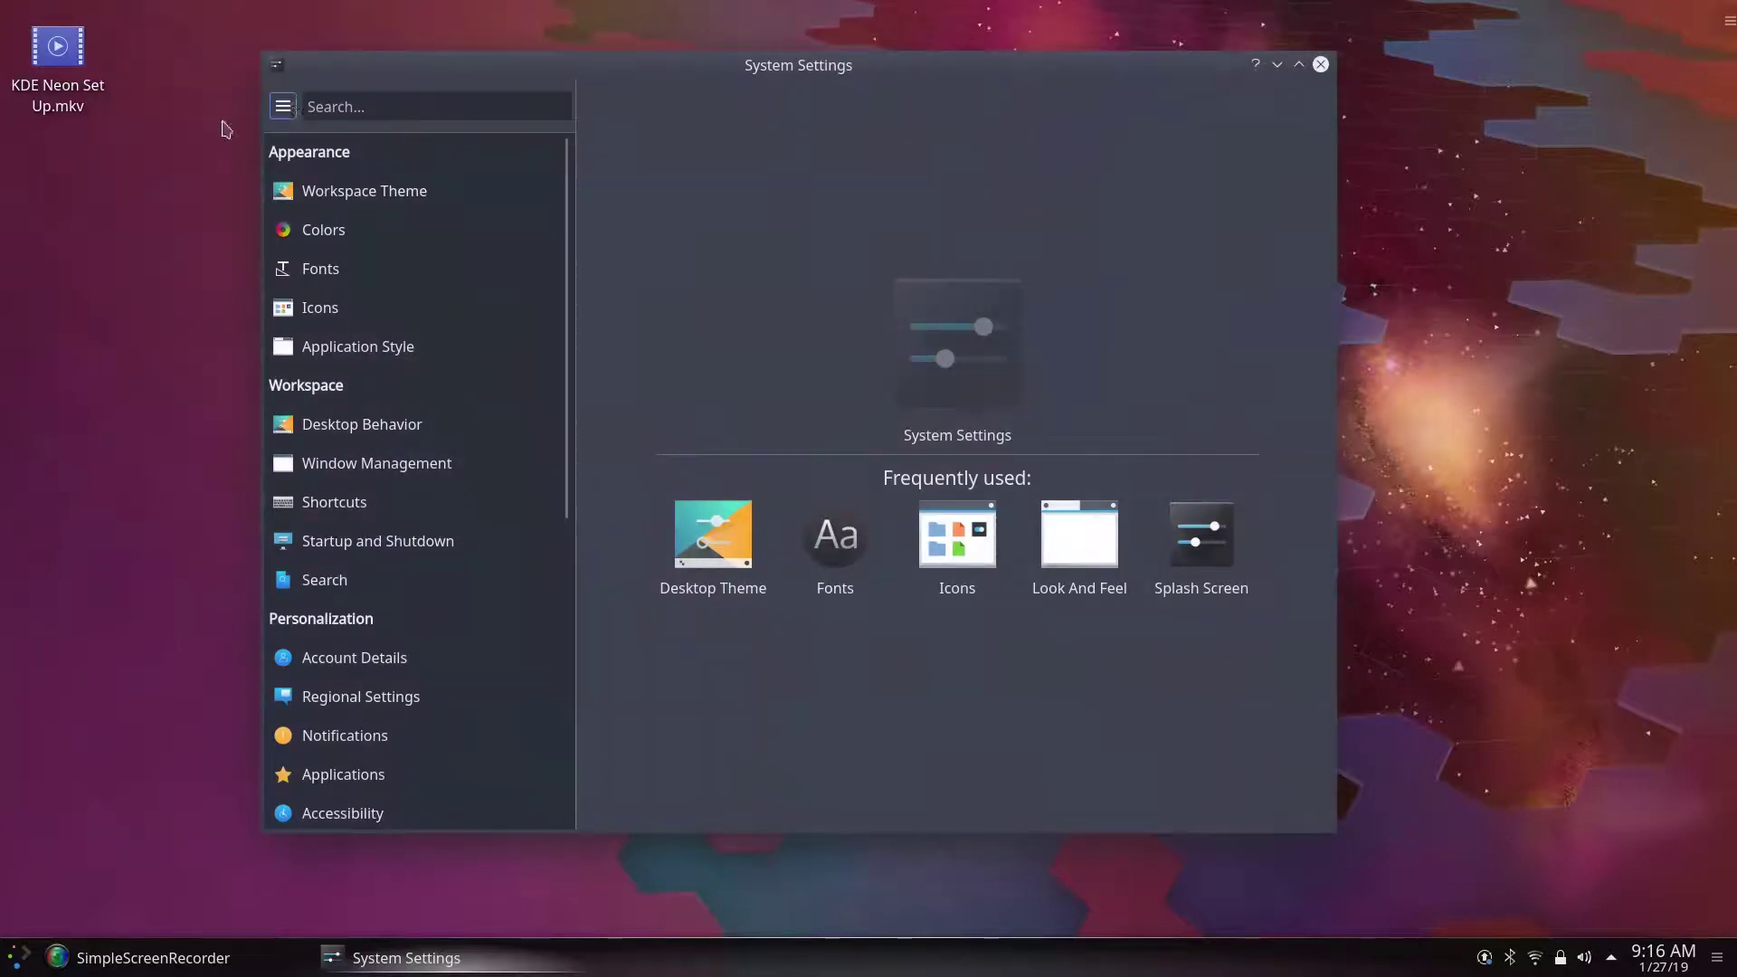
{"action": "left_click", "coordinate": [347, 135]}
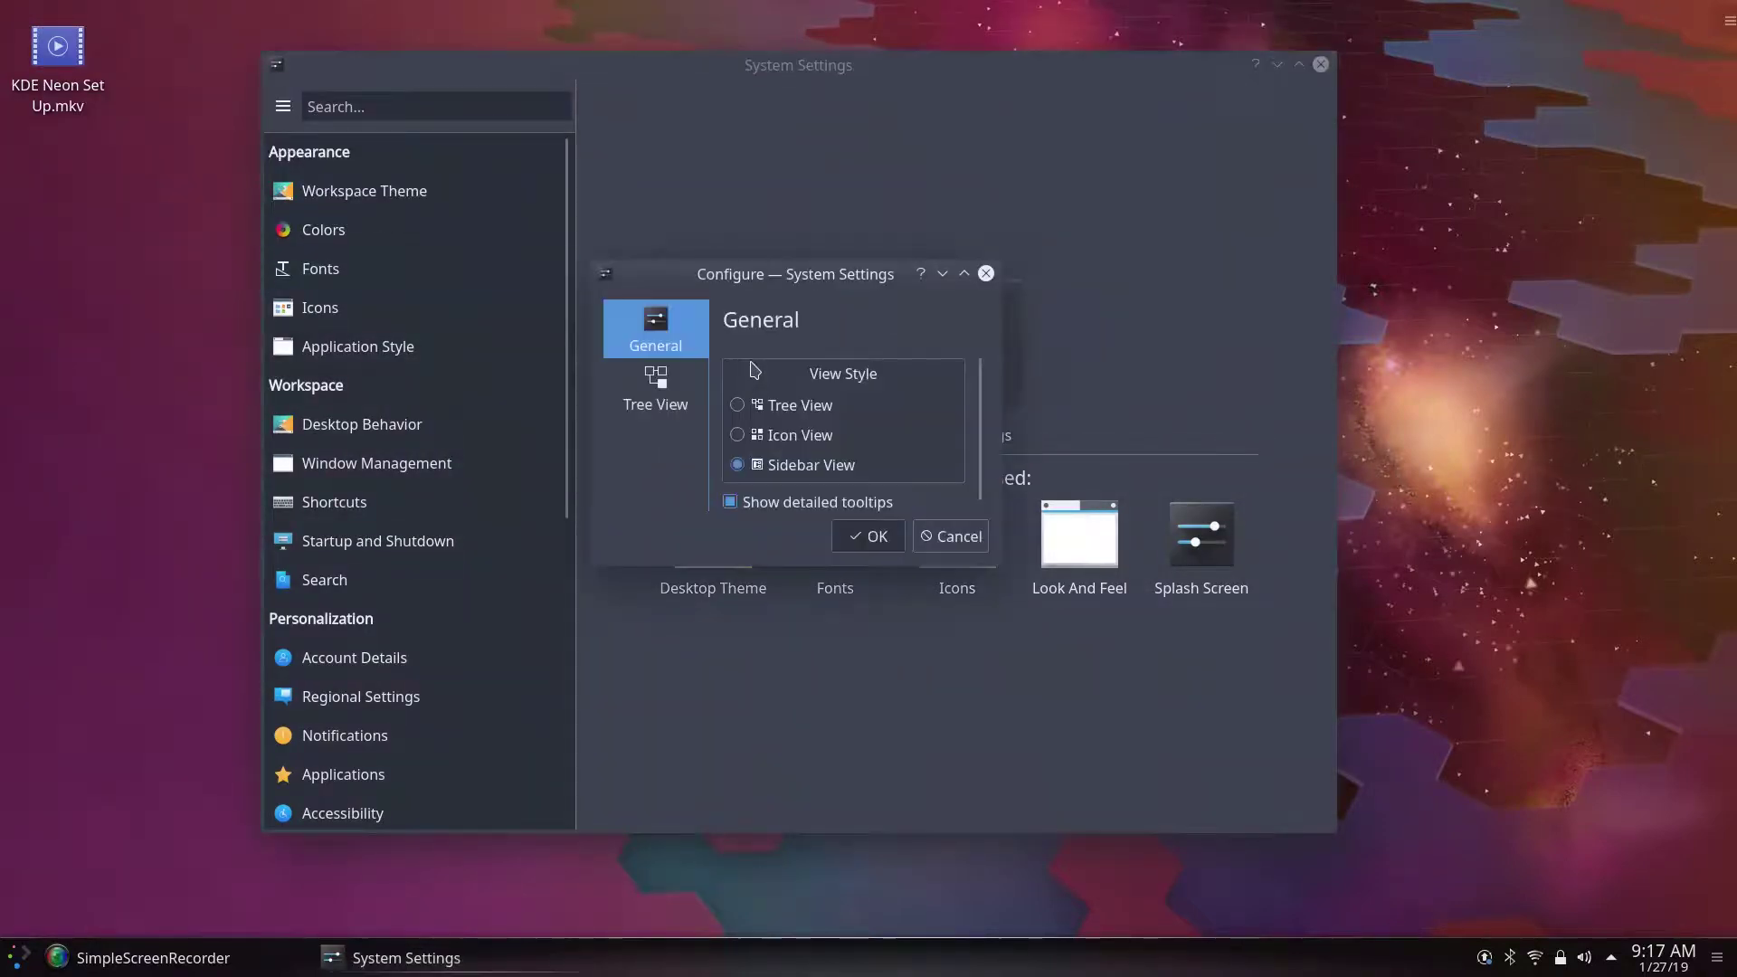
{"action": "left_click", "coordinate": [740, 438]}
{"action": "left_click", "coordinate": [873, 536]}
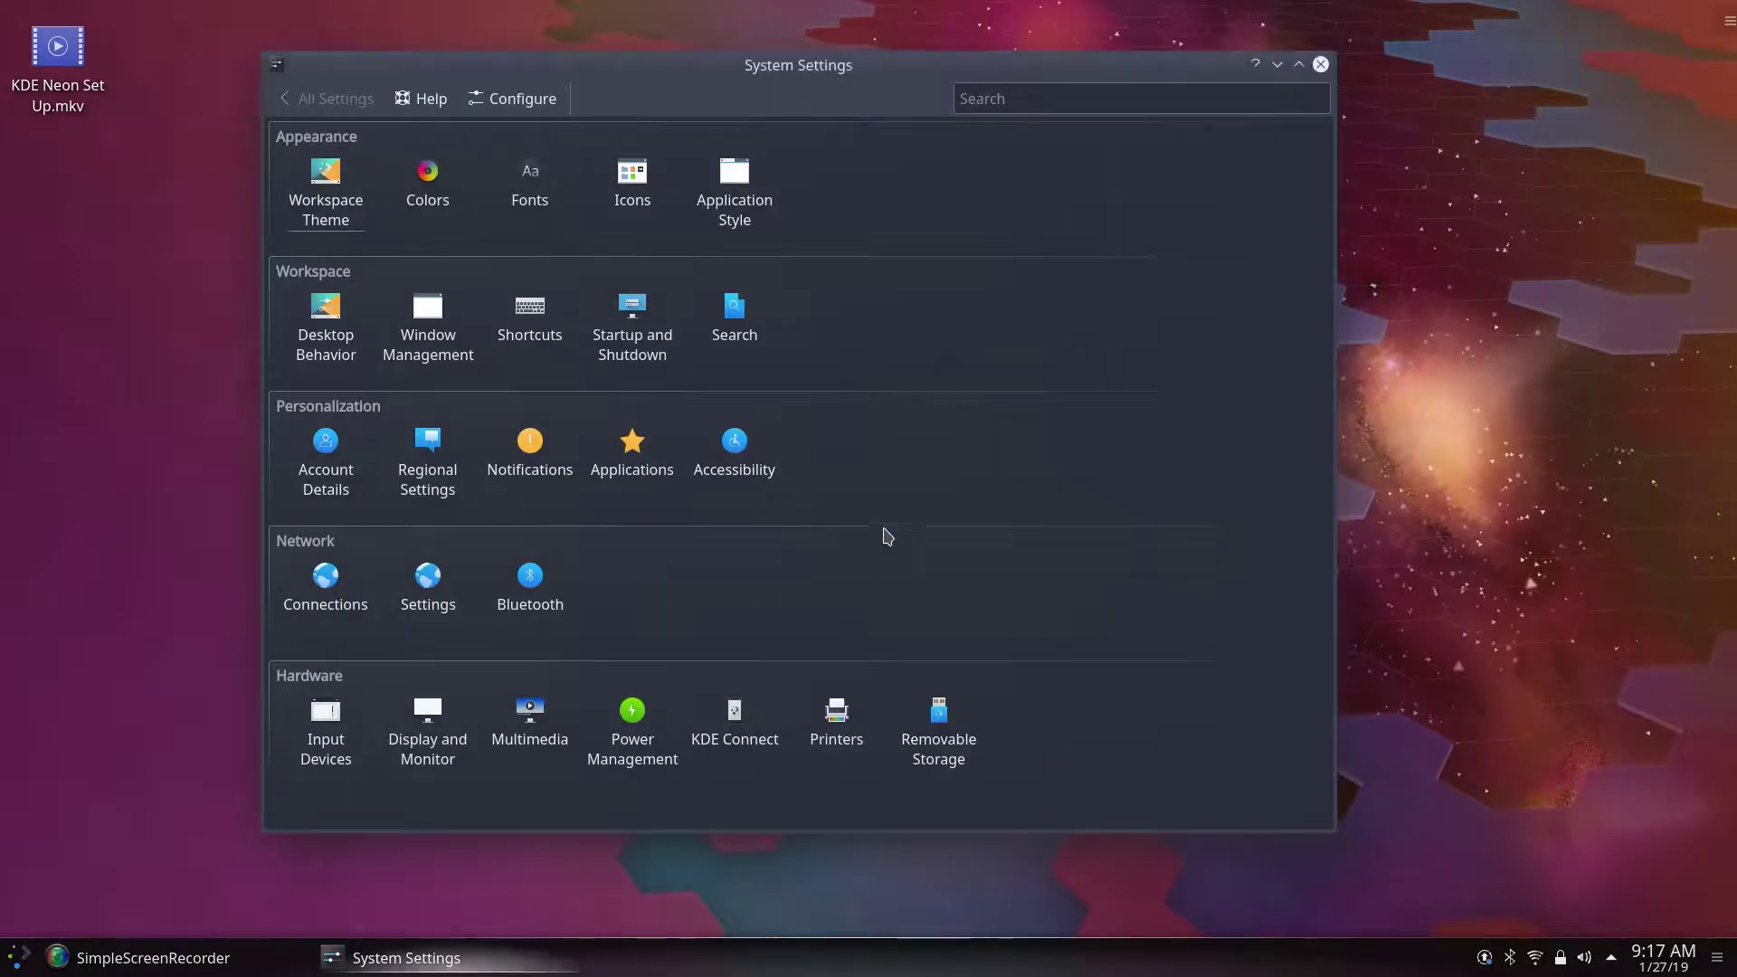
Step: In the Desktop Behavior settings, choose the teal KDE image as the lock screen wallpaper and apply the change
{"action": "left_click", "coordinate": [327, 322]}
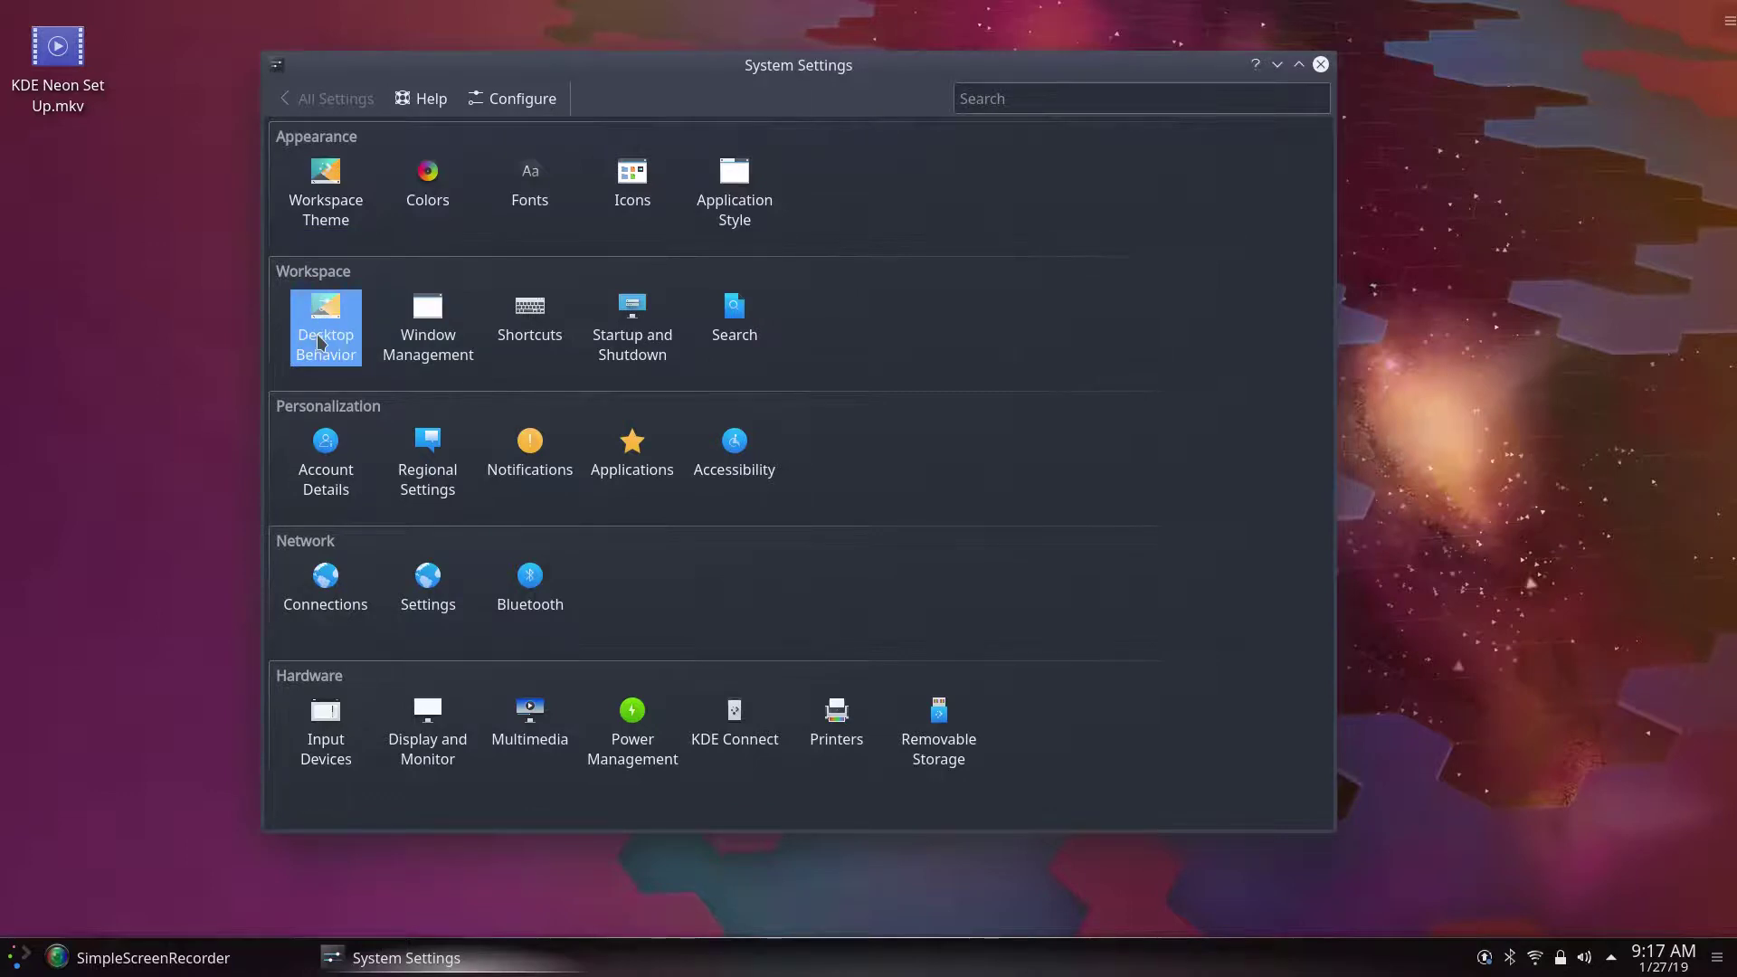
{"action": "double_click", "coordinate": [319, 341]}
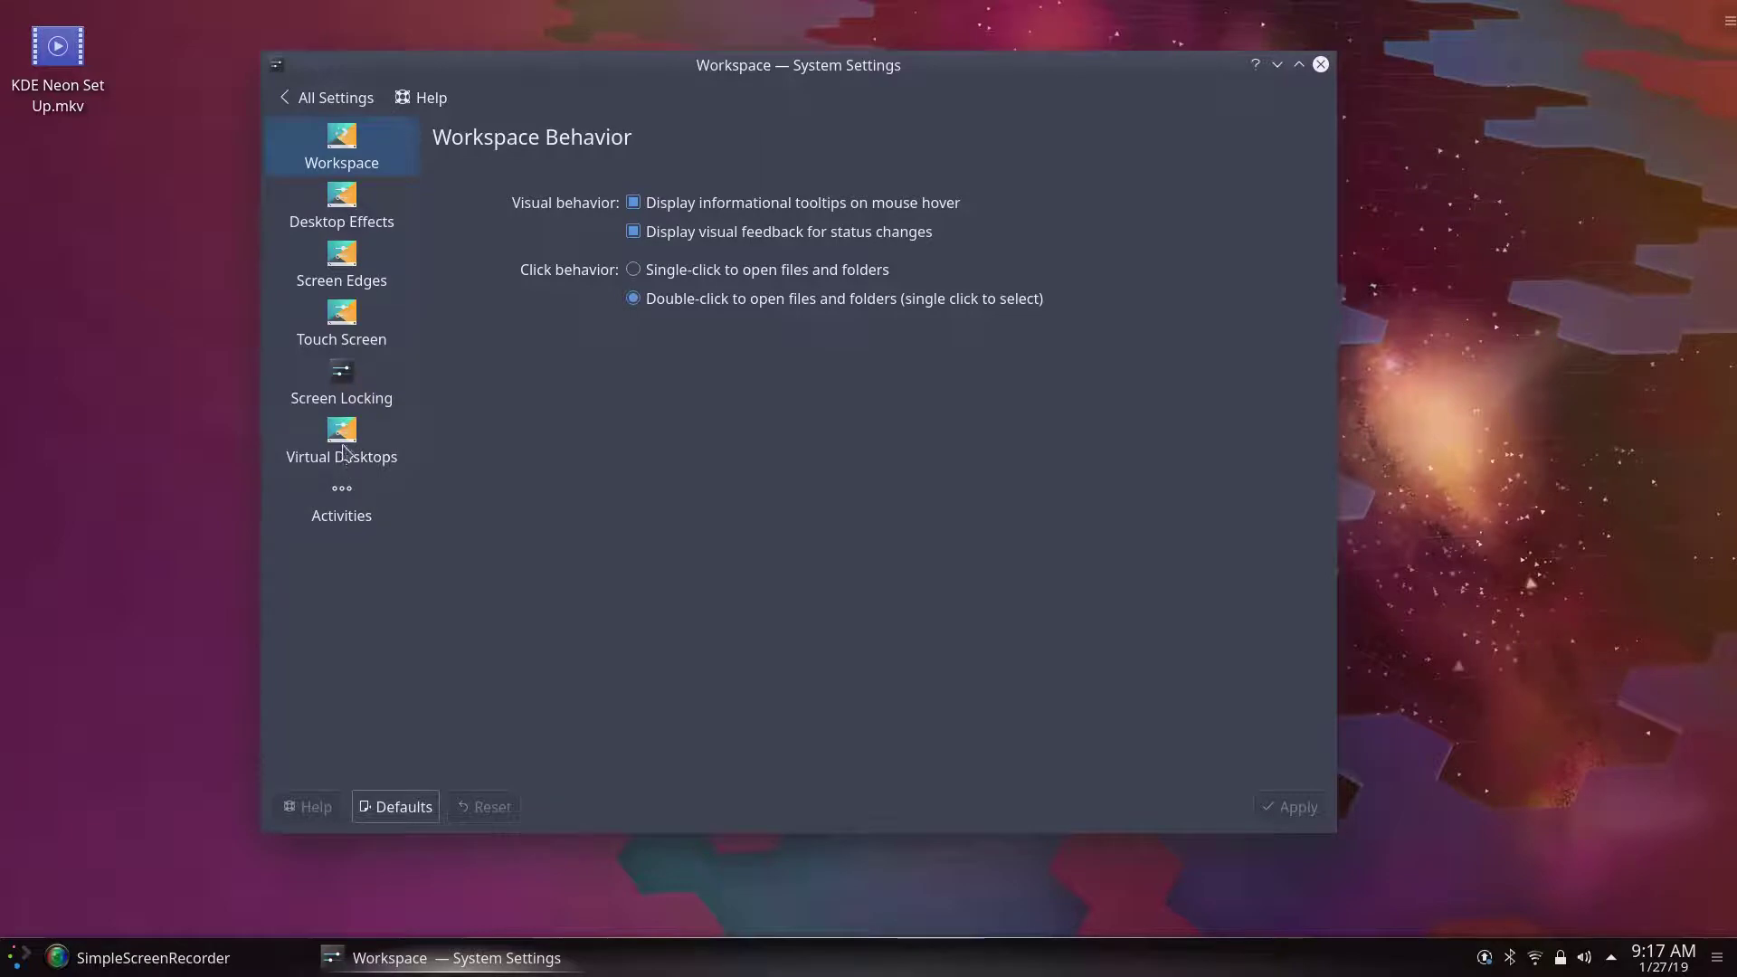
{"action": "left_click", "coordinate": [352, 323]}
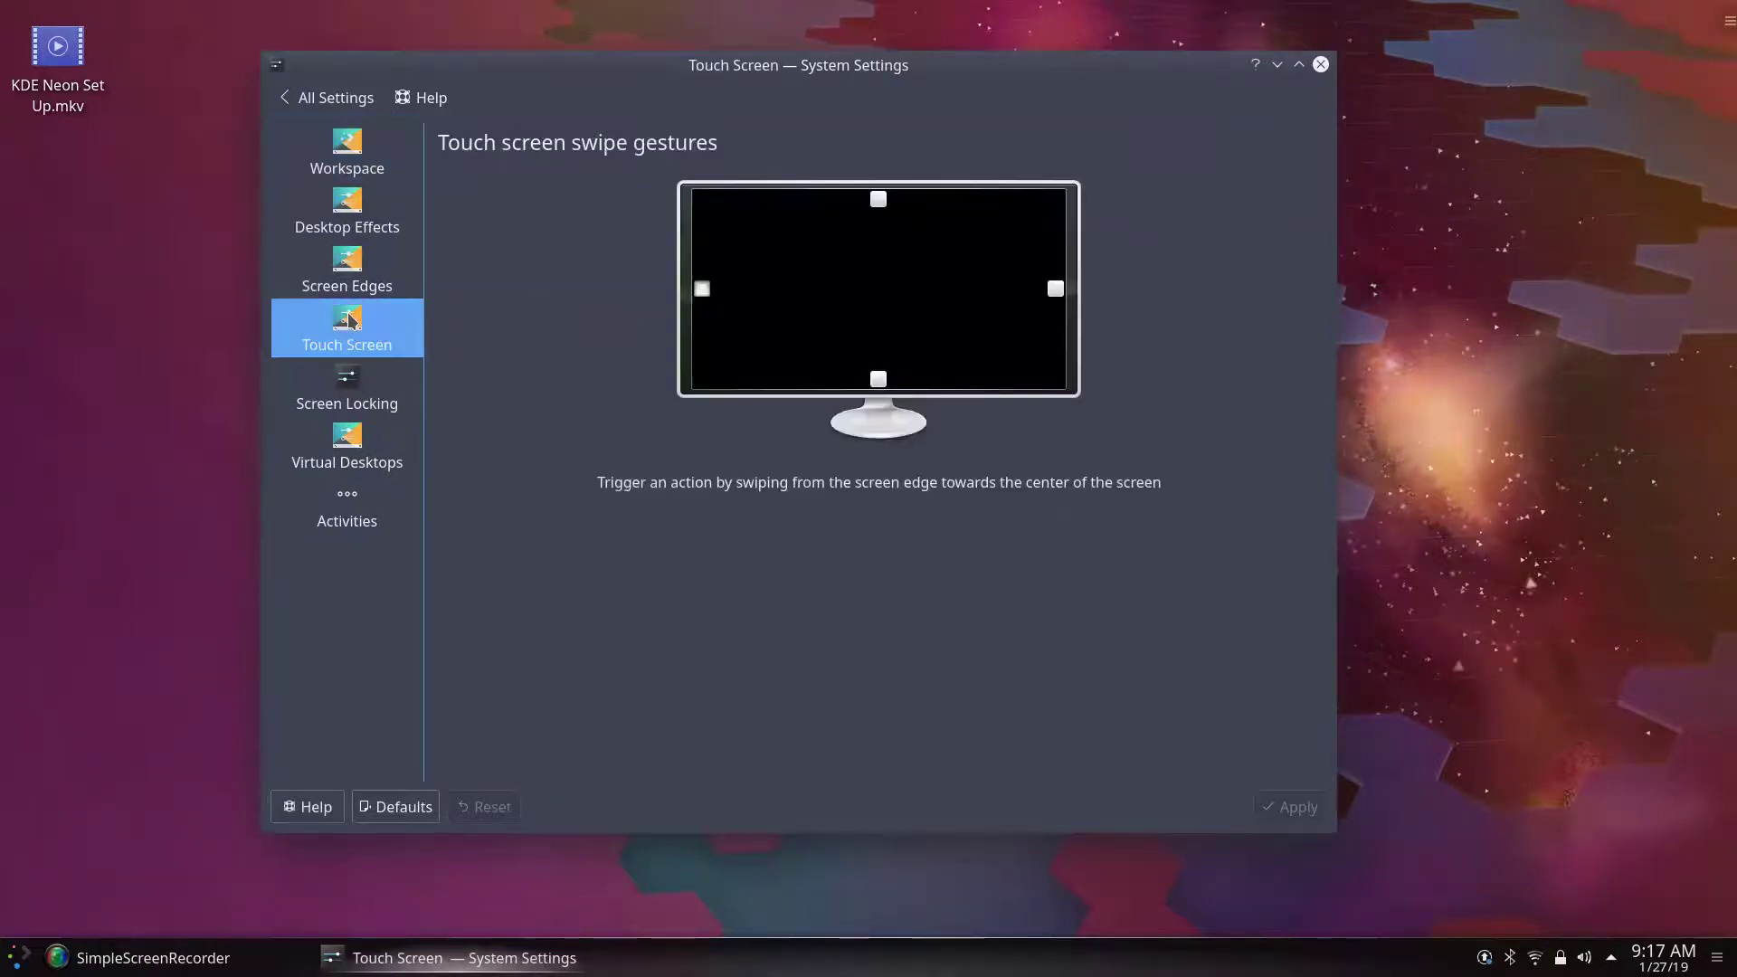
{"action": "left_click", "coordinate": [351, 378]}
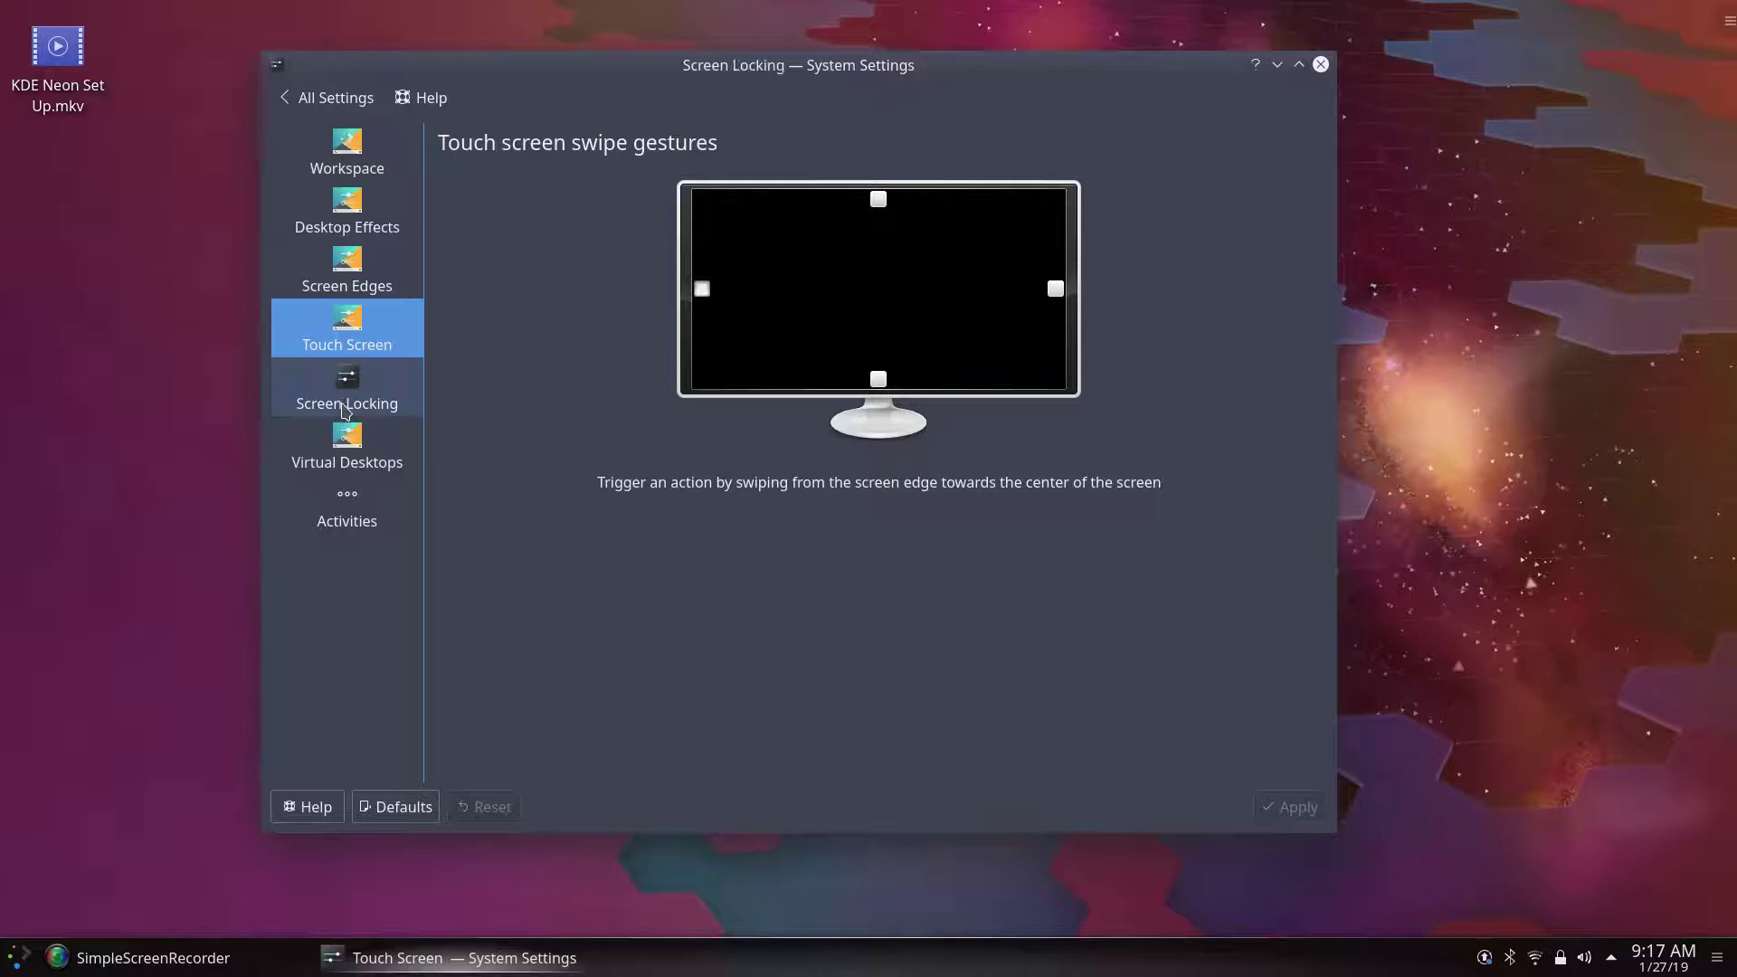
{"action": "left_click", "coordinate": [358, 462]}
{"action": "left_click", "coordinate": [367, 401]}
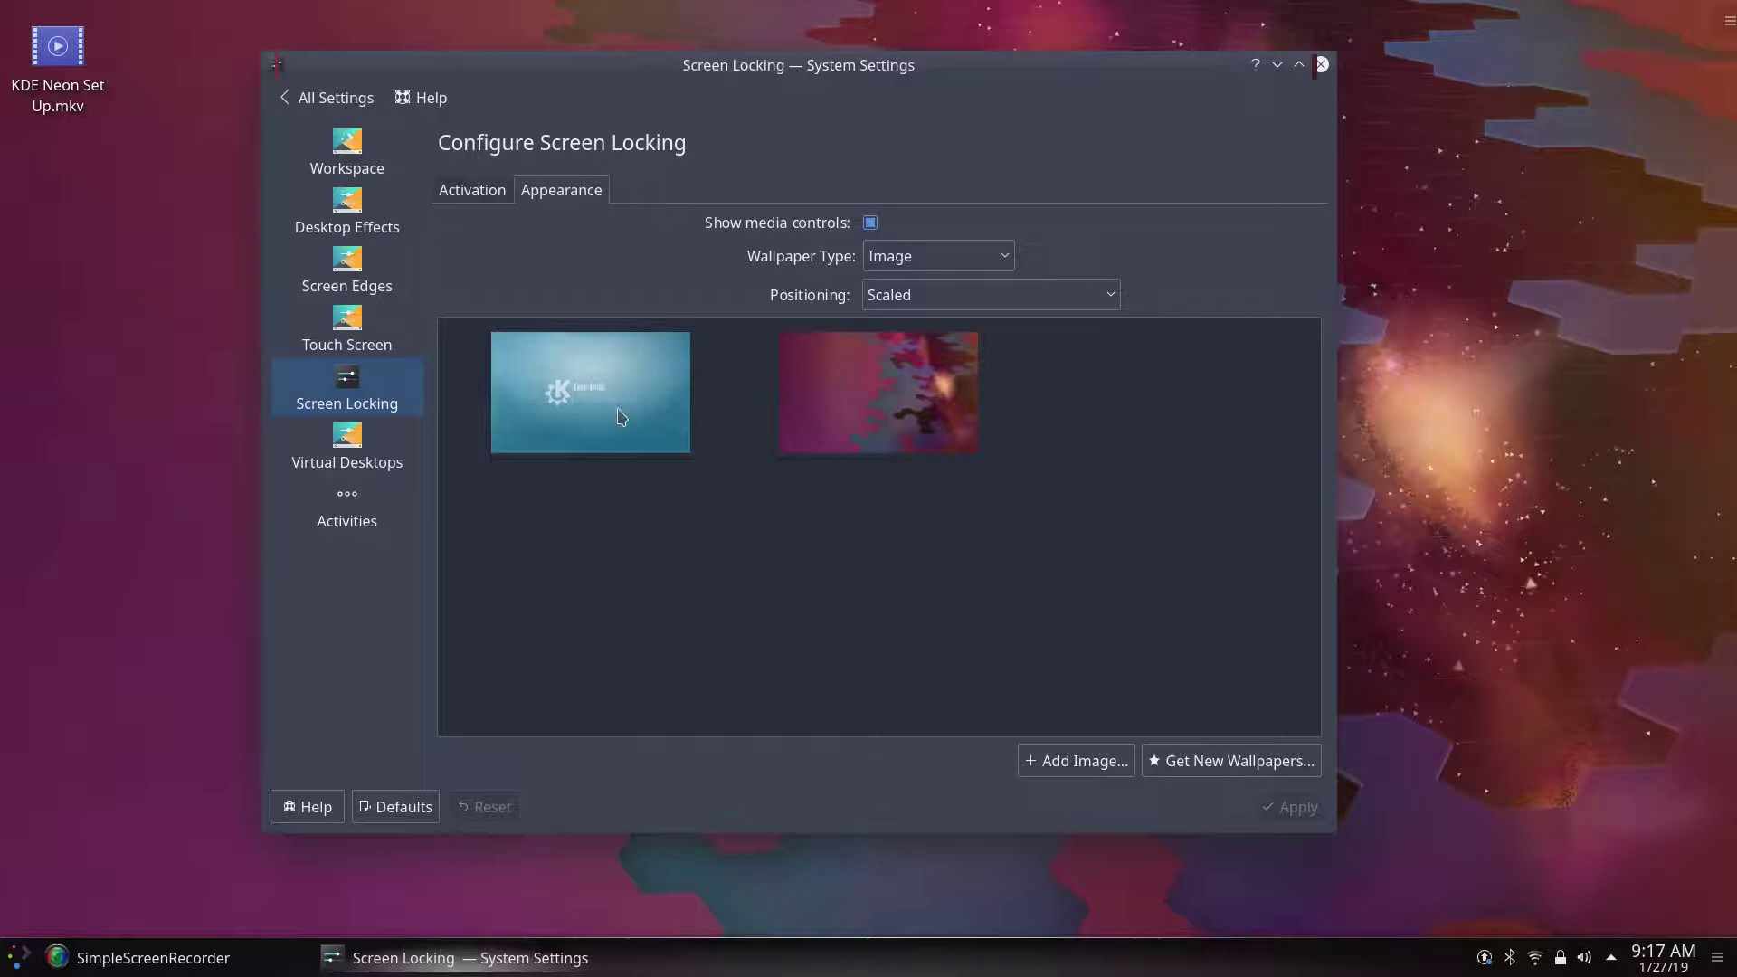
{"action": "left_click", "coordinate": [582, 374]}
{"action": "left_click", "coordinate": [1290, 806]}
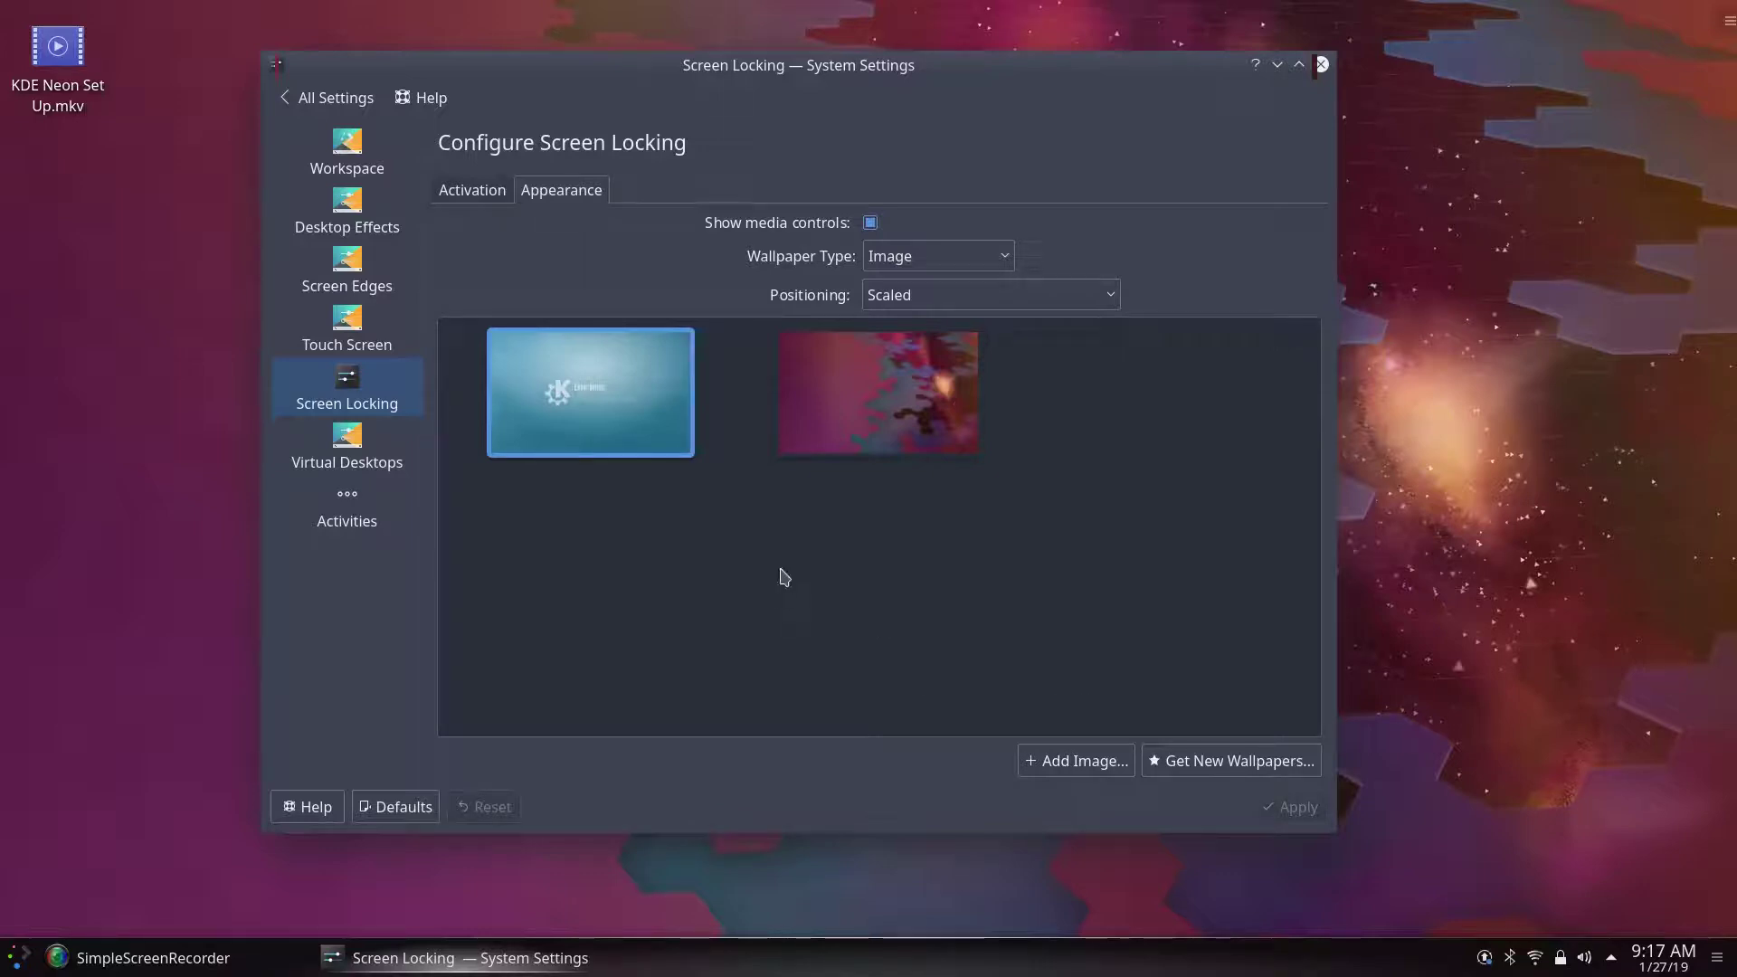
{"action": "left_click", "coordinate": [520, 383]}
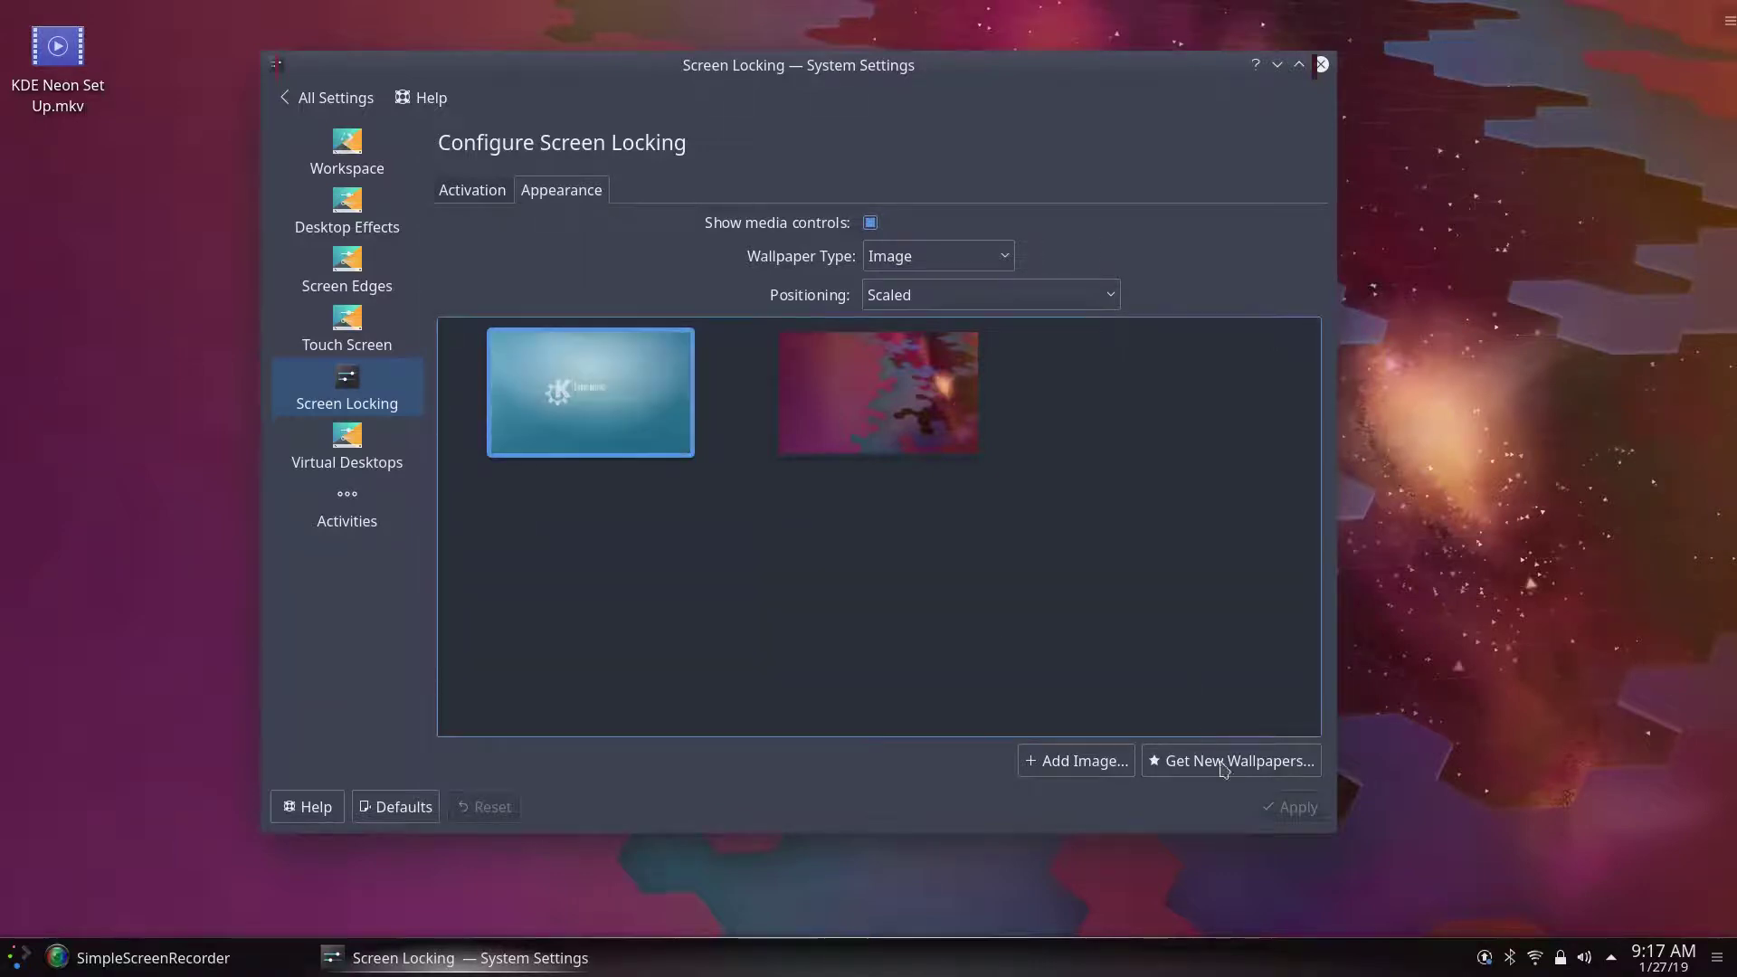
Step: In the Activities privacy settings, set opened documents to "Do not remember", apply the change, and clear the recent history with "Forget everything"
{"action": "left_click_drag", "start_coordinate": [979, 80], "coordinate": [1015, 29]}
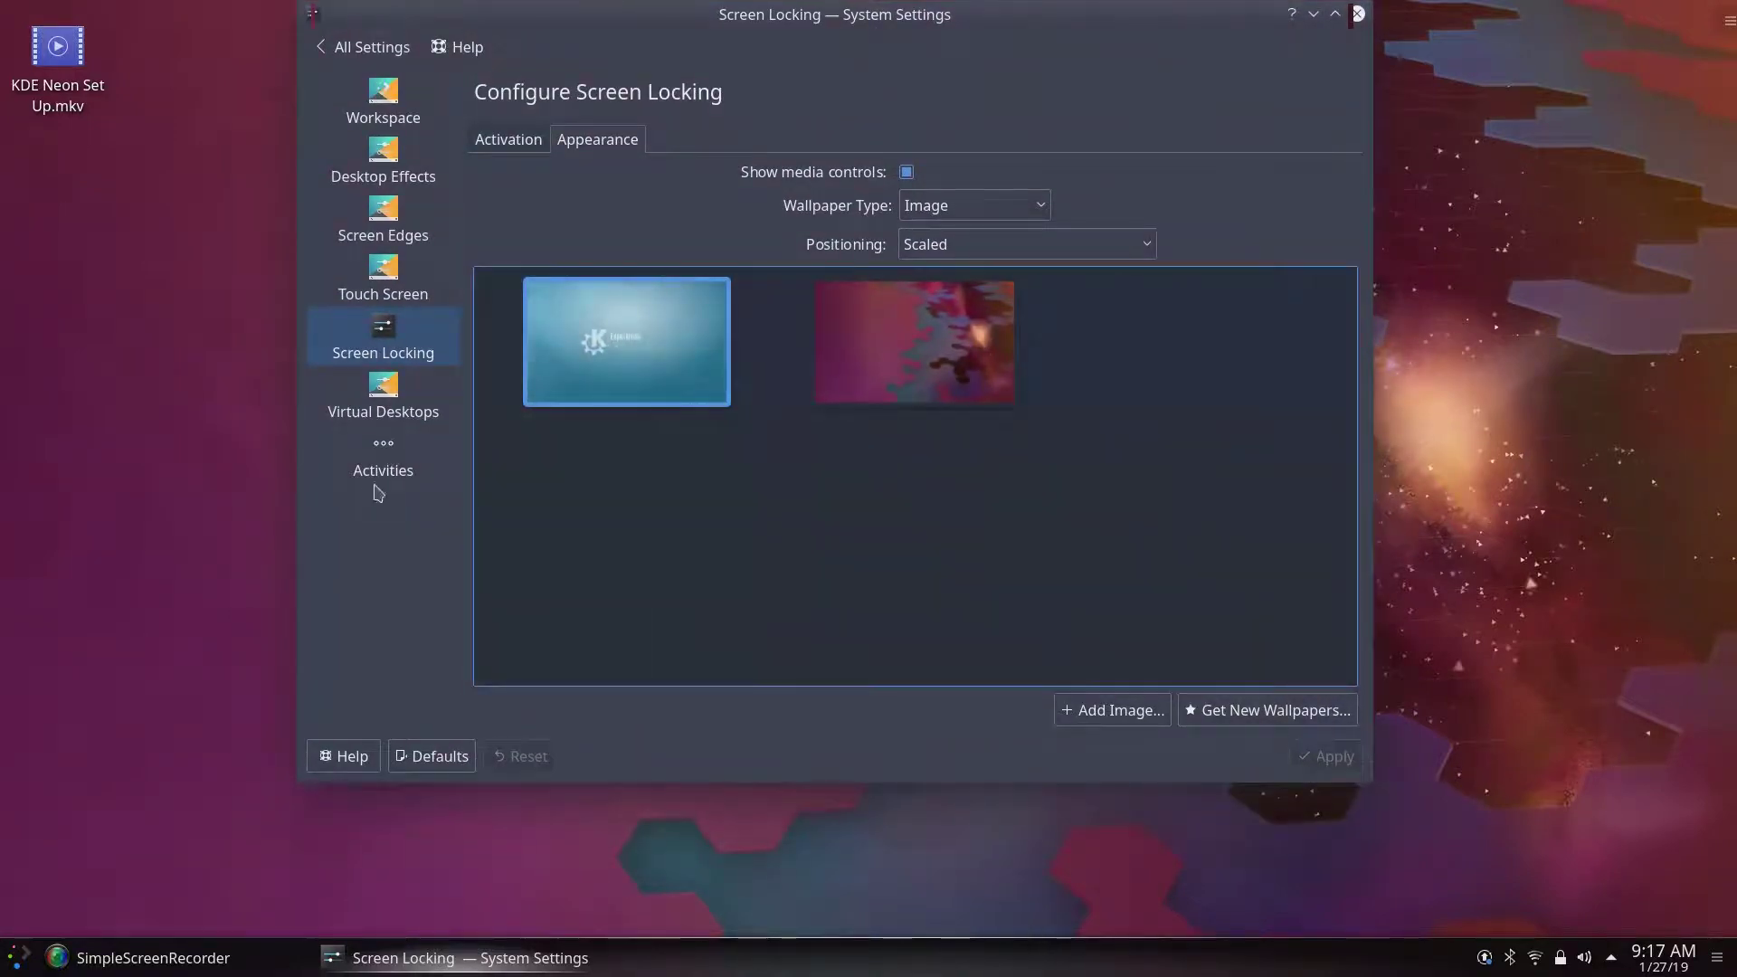
{"action": "left_click", "coordinate": [386, 409]}
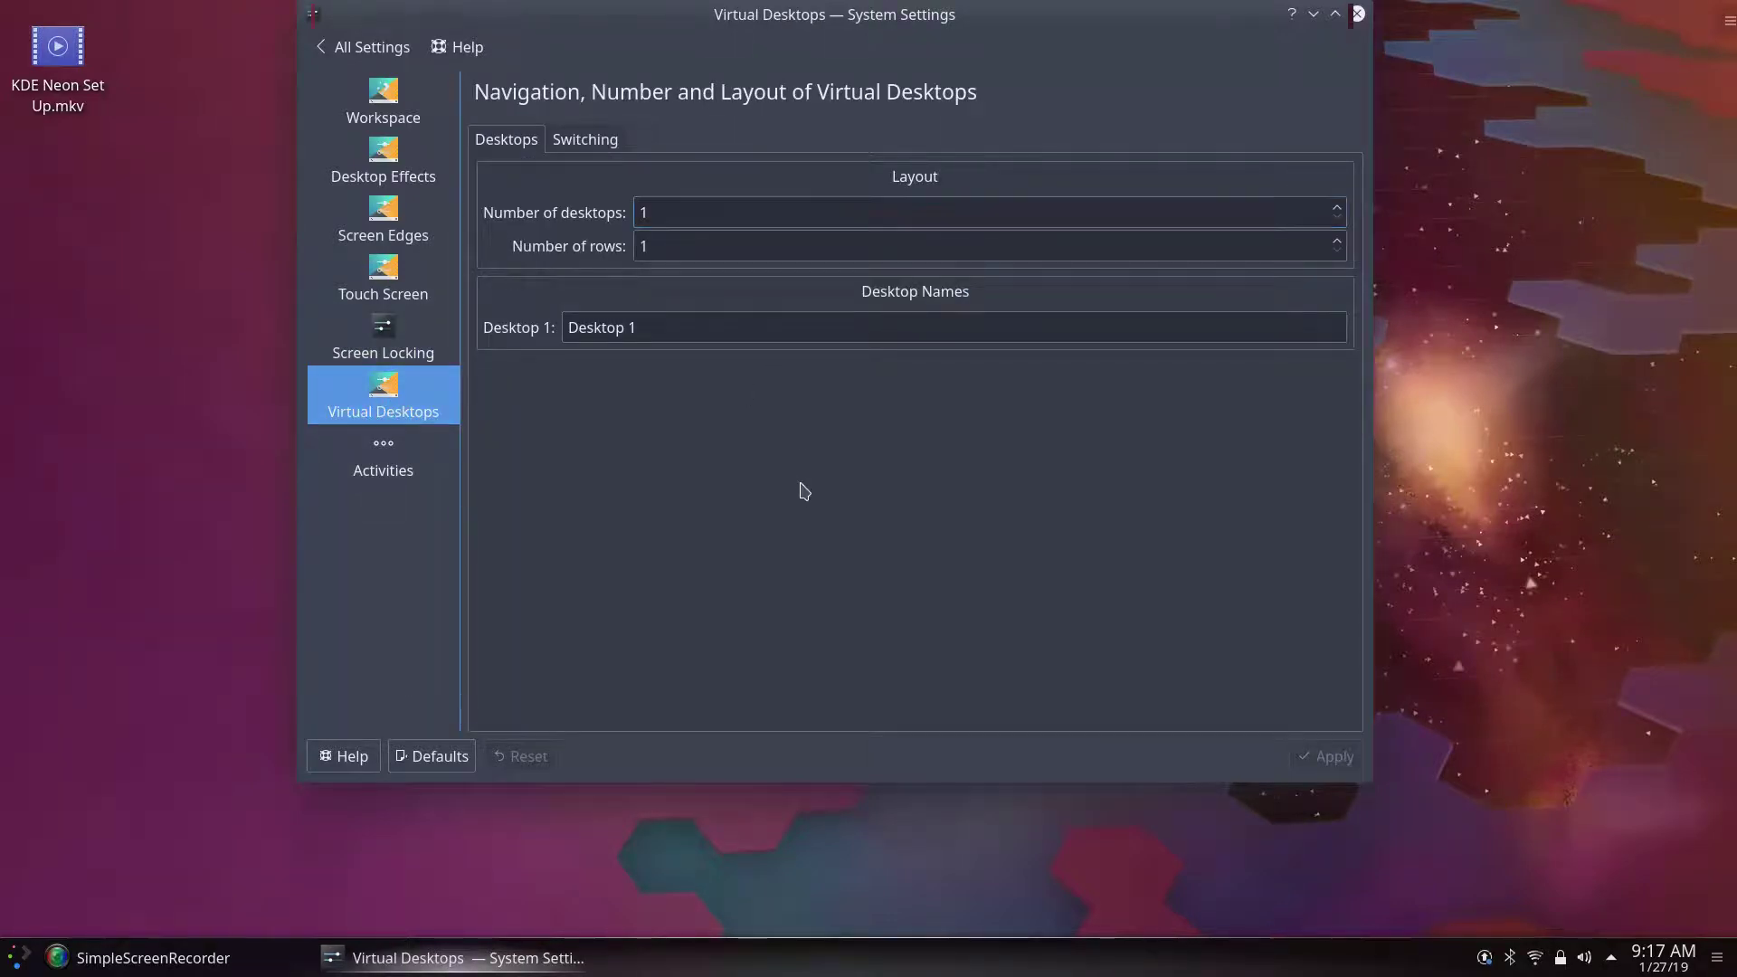
{"action": "left_click", "coordinate": [405, 467]}
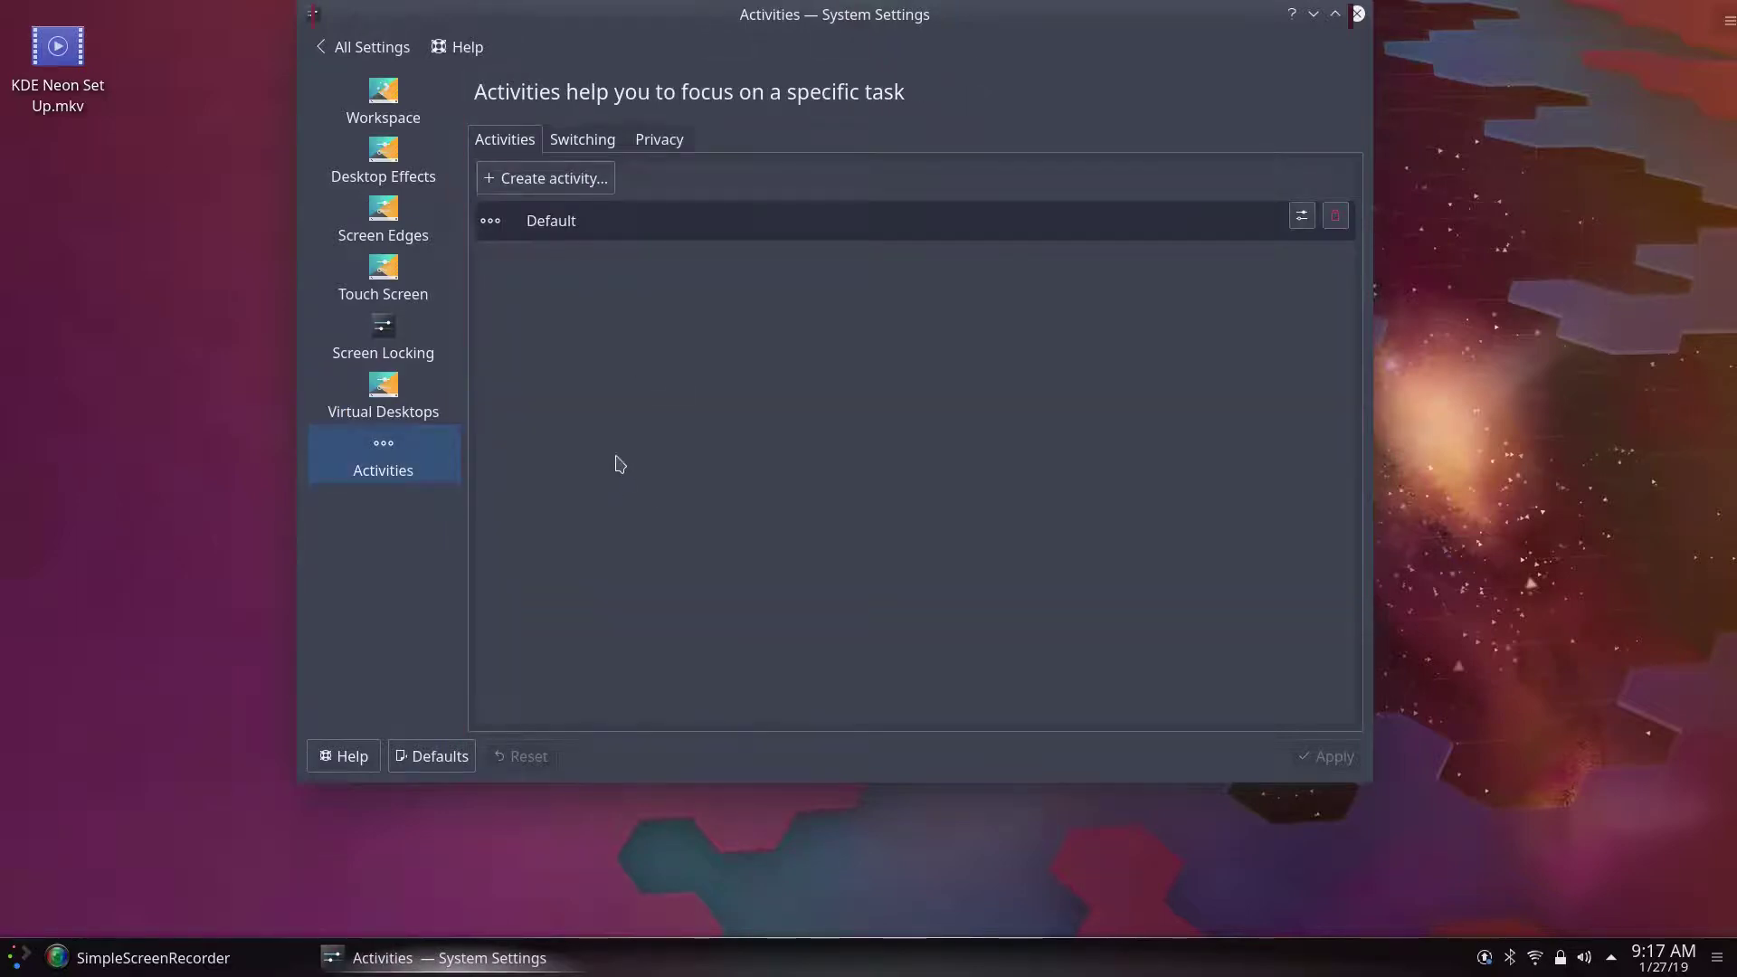
{"action": "left_click", "coordinate": [665, 145]}
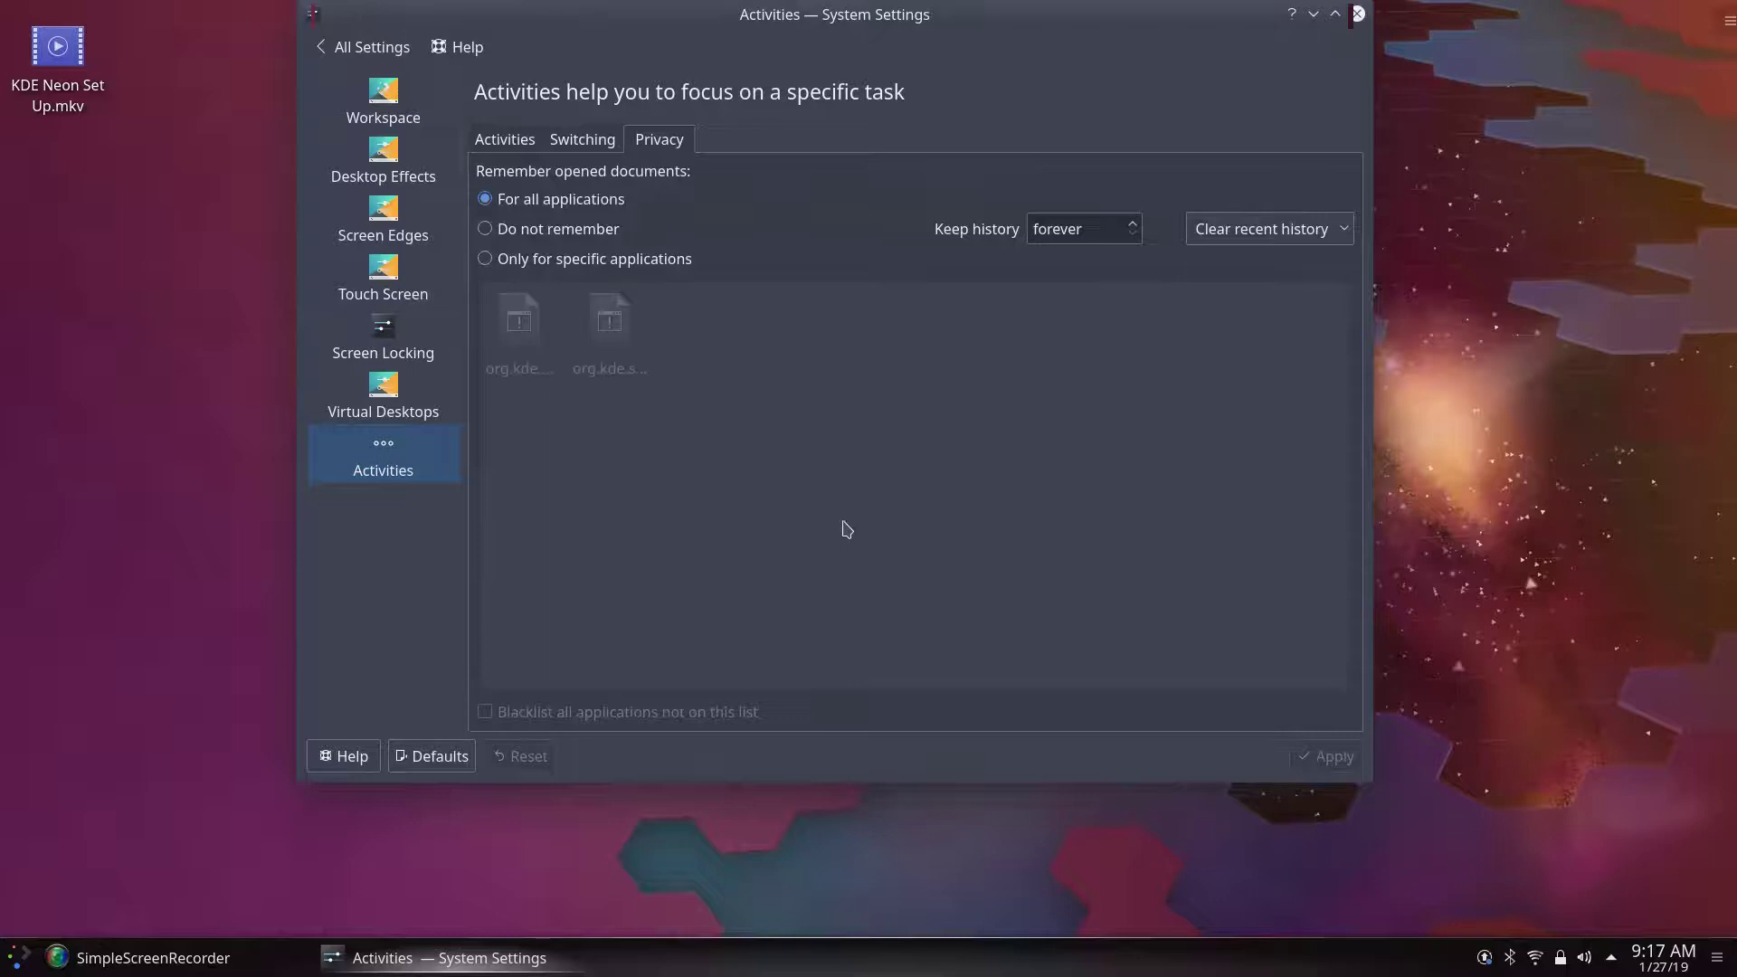
{"action": "left_click", "coordinate": [488, 231]}
{"action": "left_click", "coordinate": [1316, 759]}
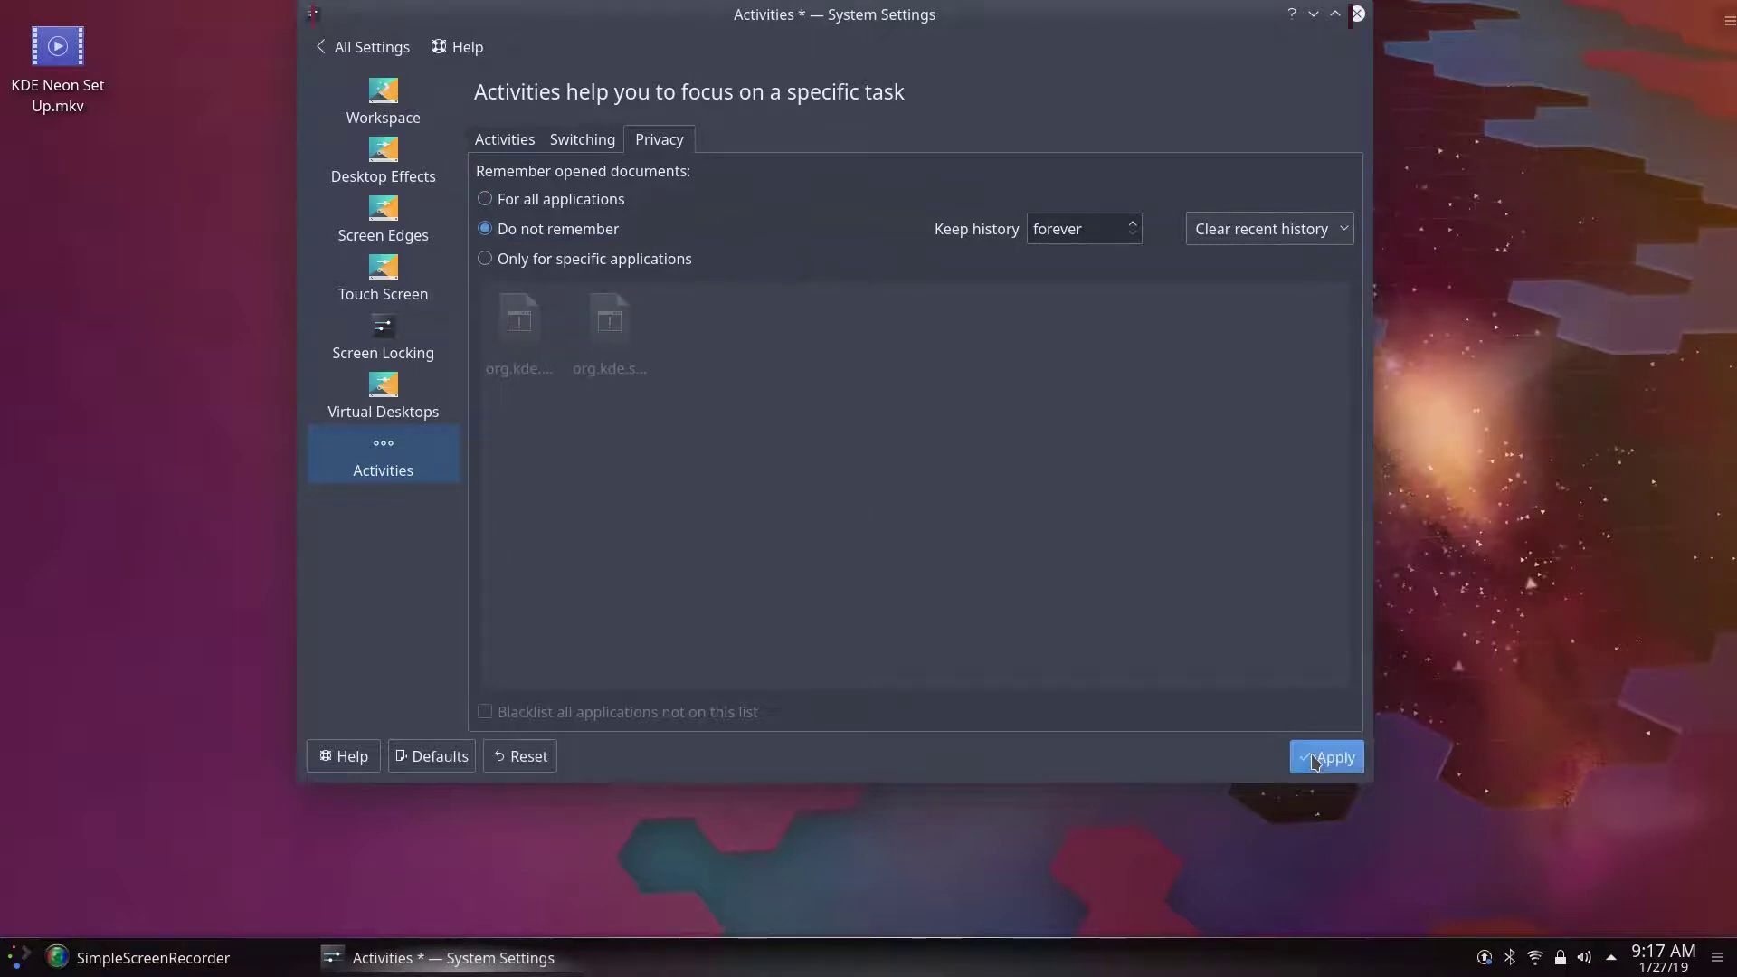
{"action": "left_click", "coordinate": [1287, 232]}
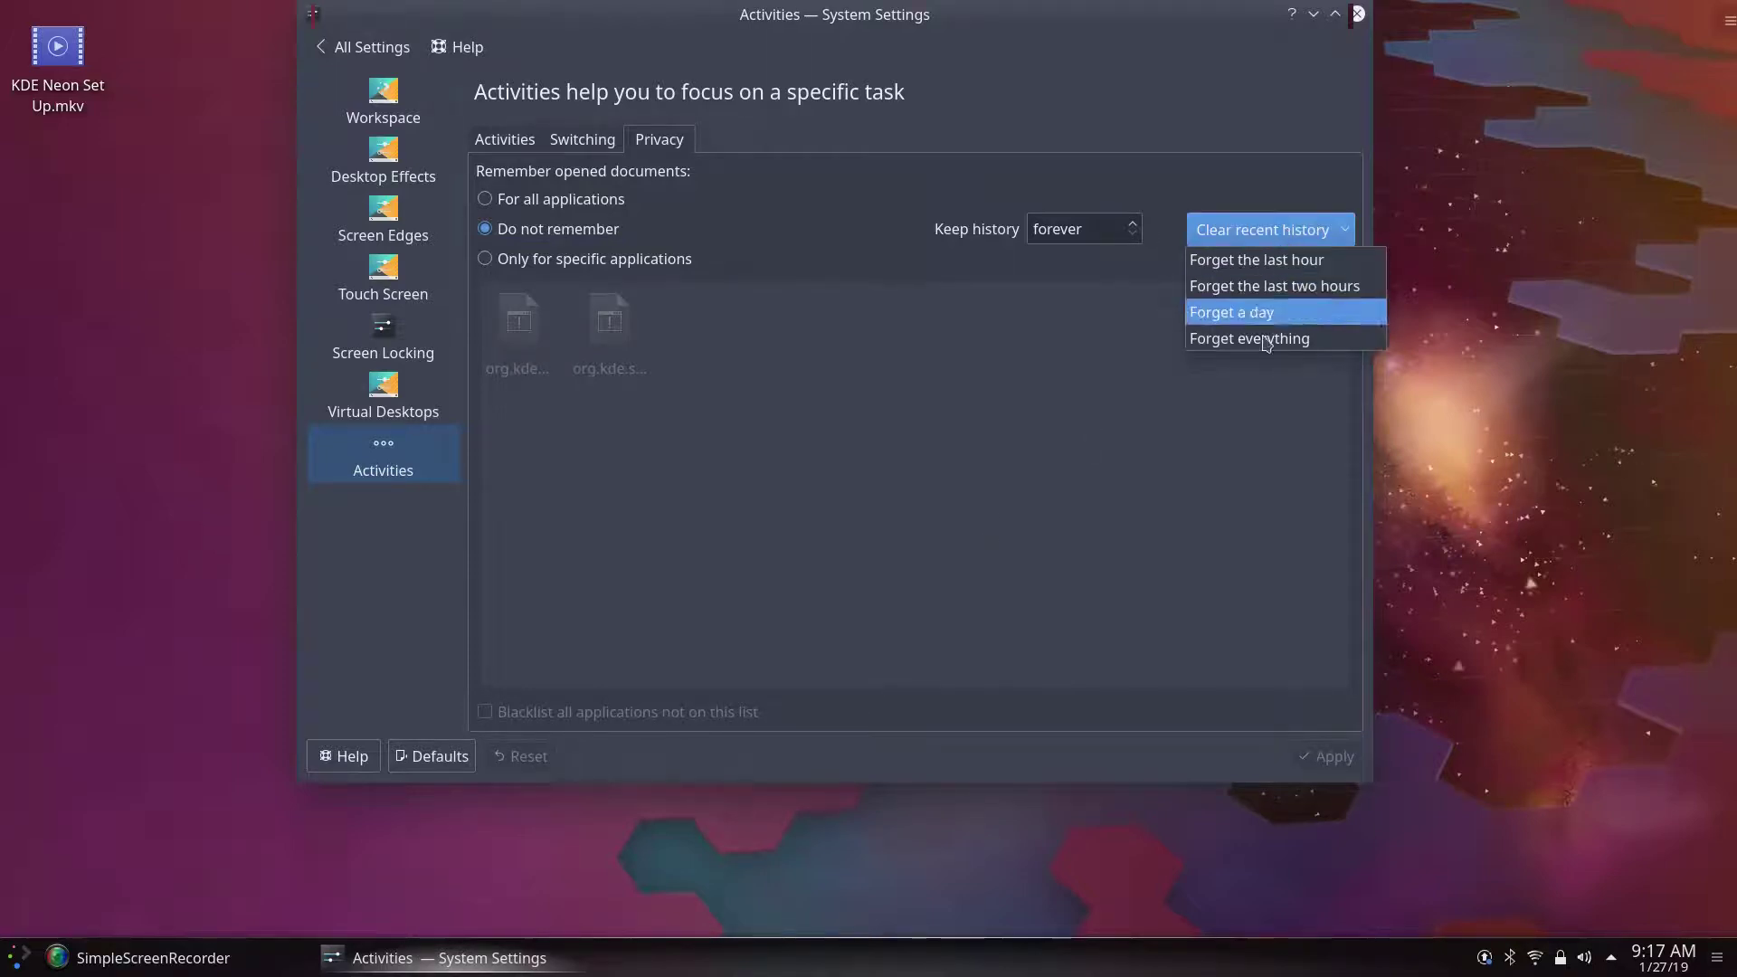
{"action": "left_click", "coordinate": [1265, 340]}
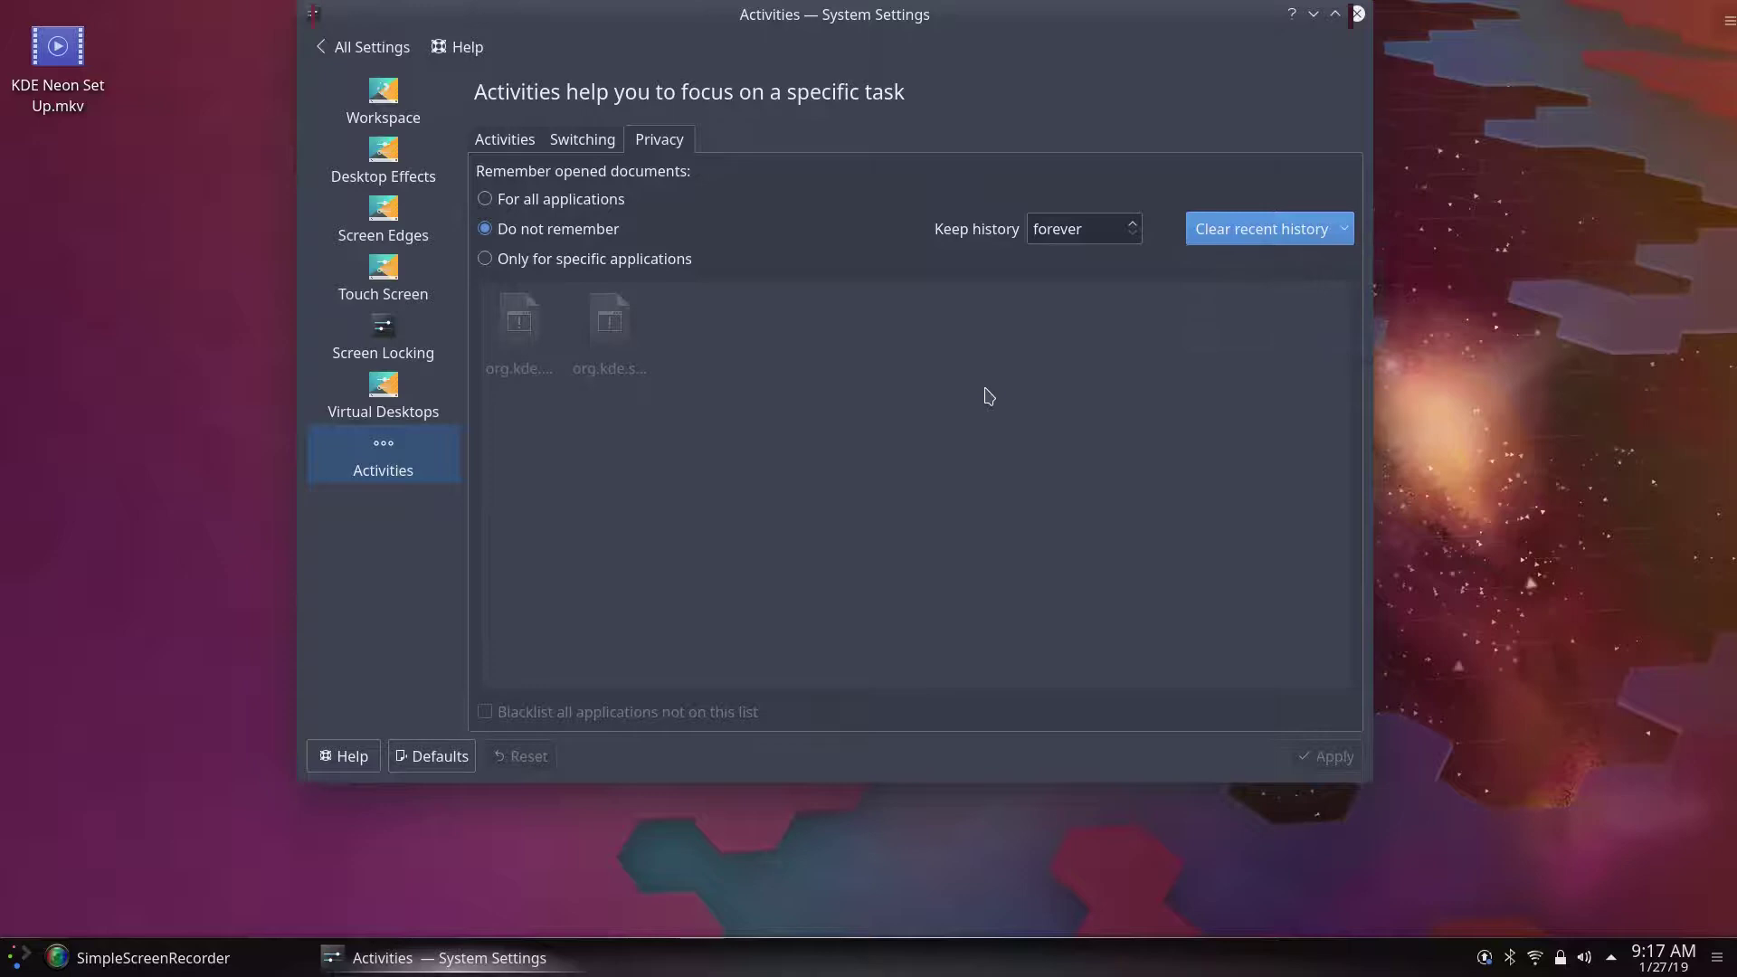
Step: Set the activity history to be kept for 1 month, apply the change, and revisit the Screen Locking settings
{"action": "left_click", "coordinate": [1132, 223]}
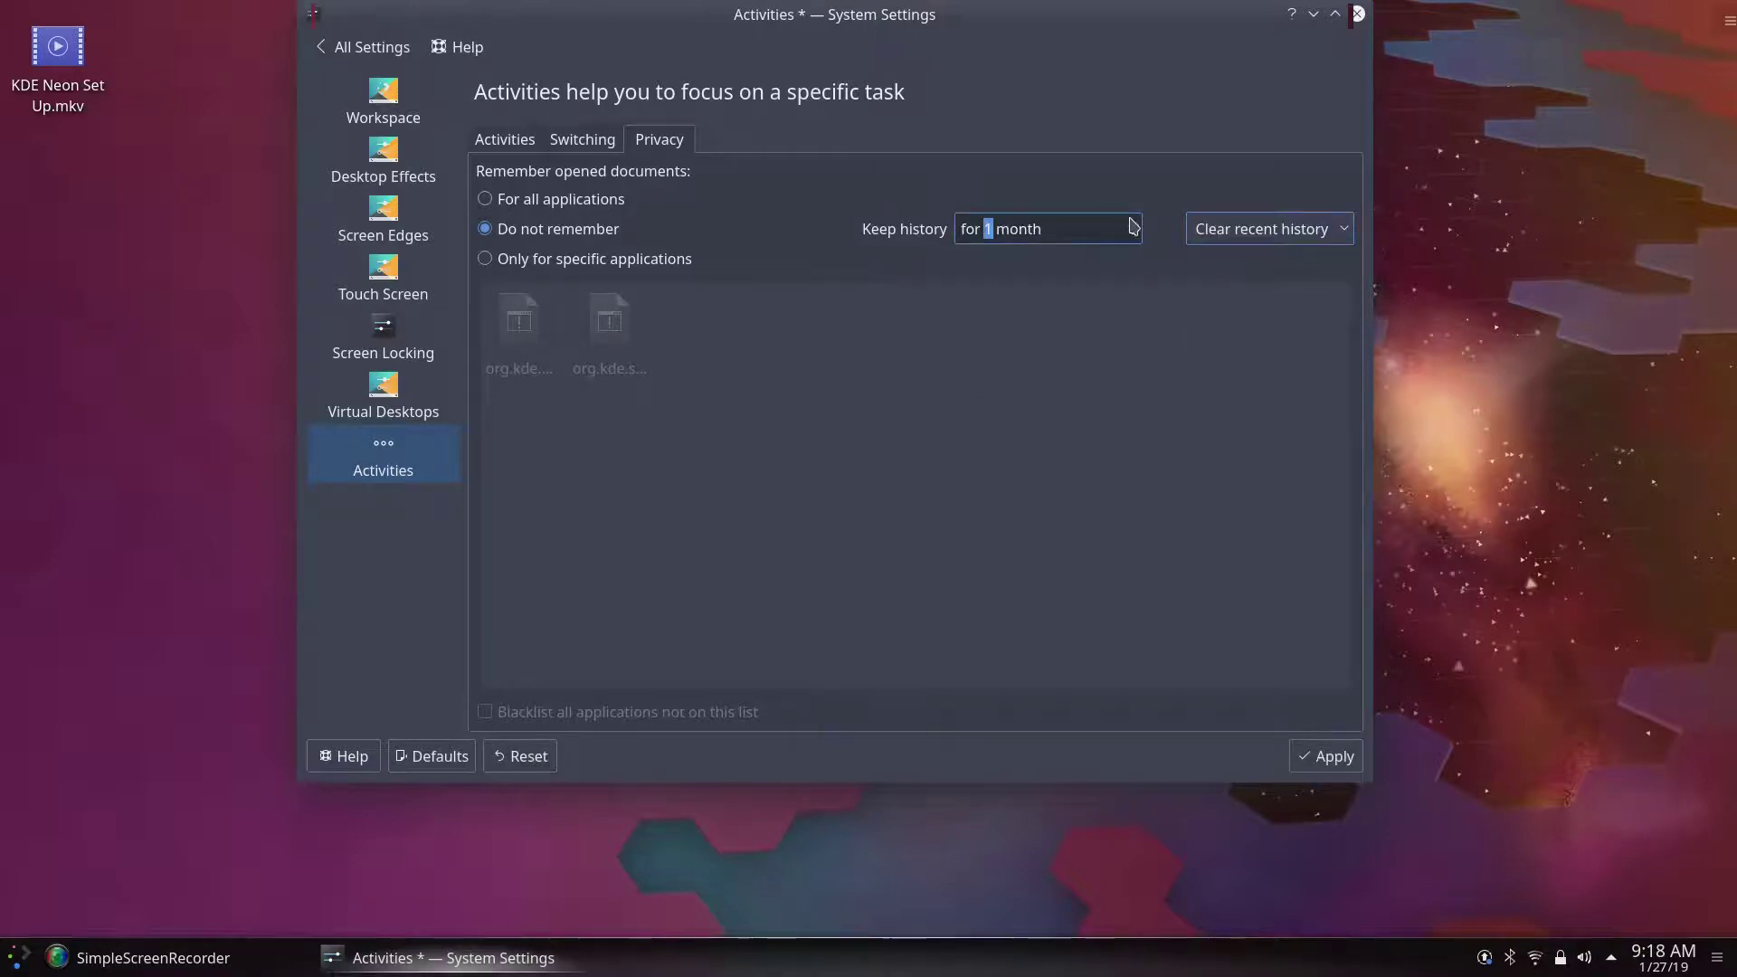
{"action": "left_click", "coordinate": [1328, 756]}
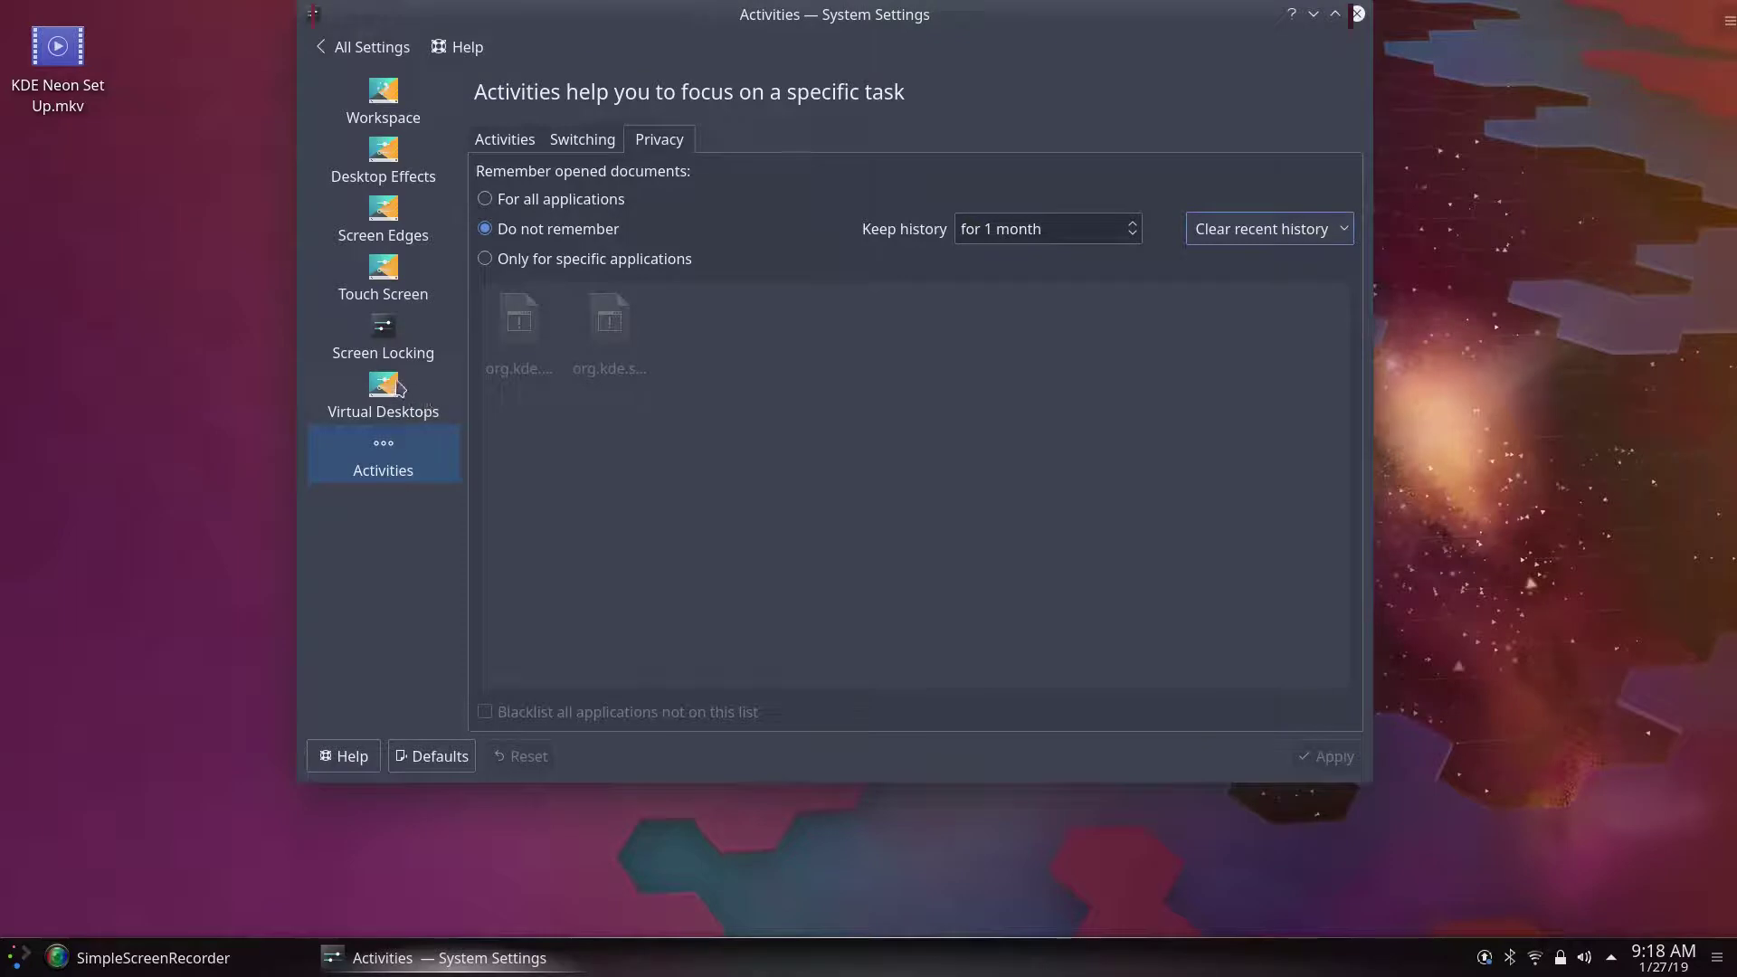
{"action": "left_click", "coordinate": [390, 342]}
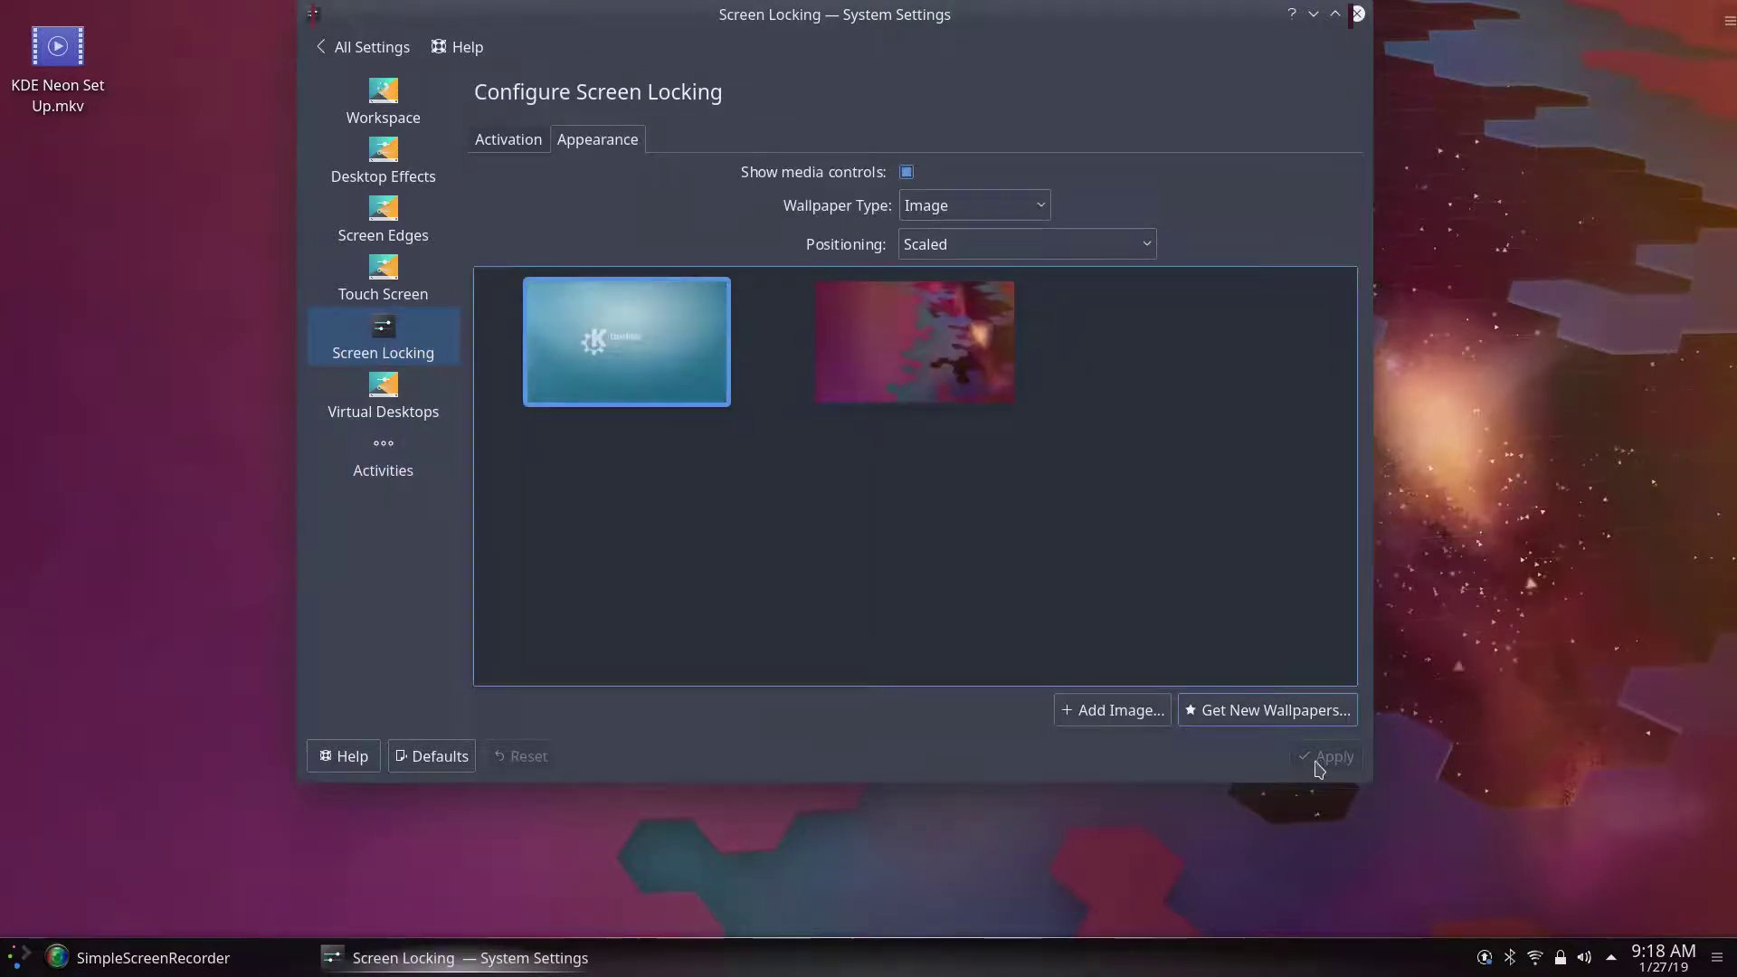
Step: In the advanced Window Behavior settings of Window Management, set window placement to Centered and apply the change
{"action": "left_click", "coordinate": [357, 47]}
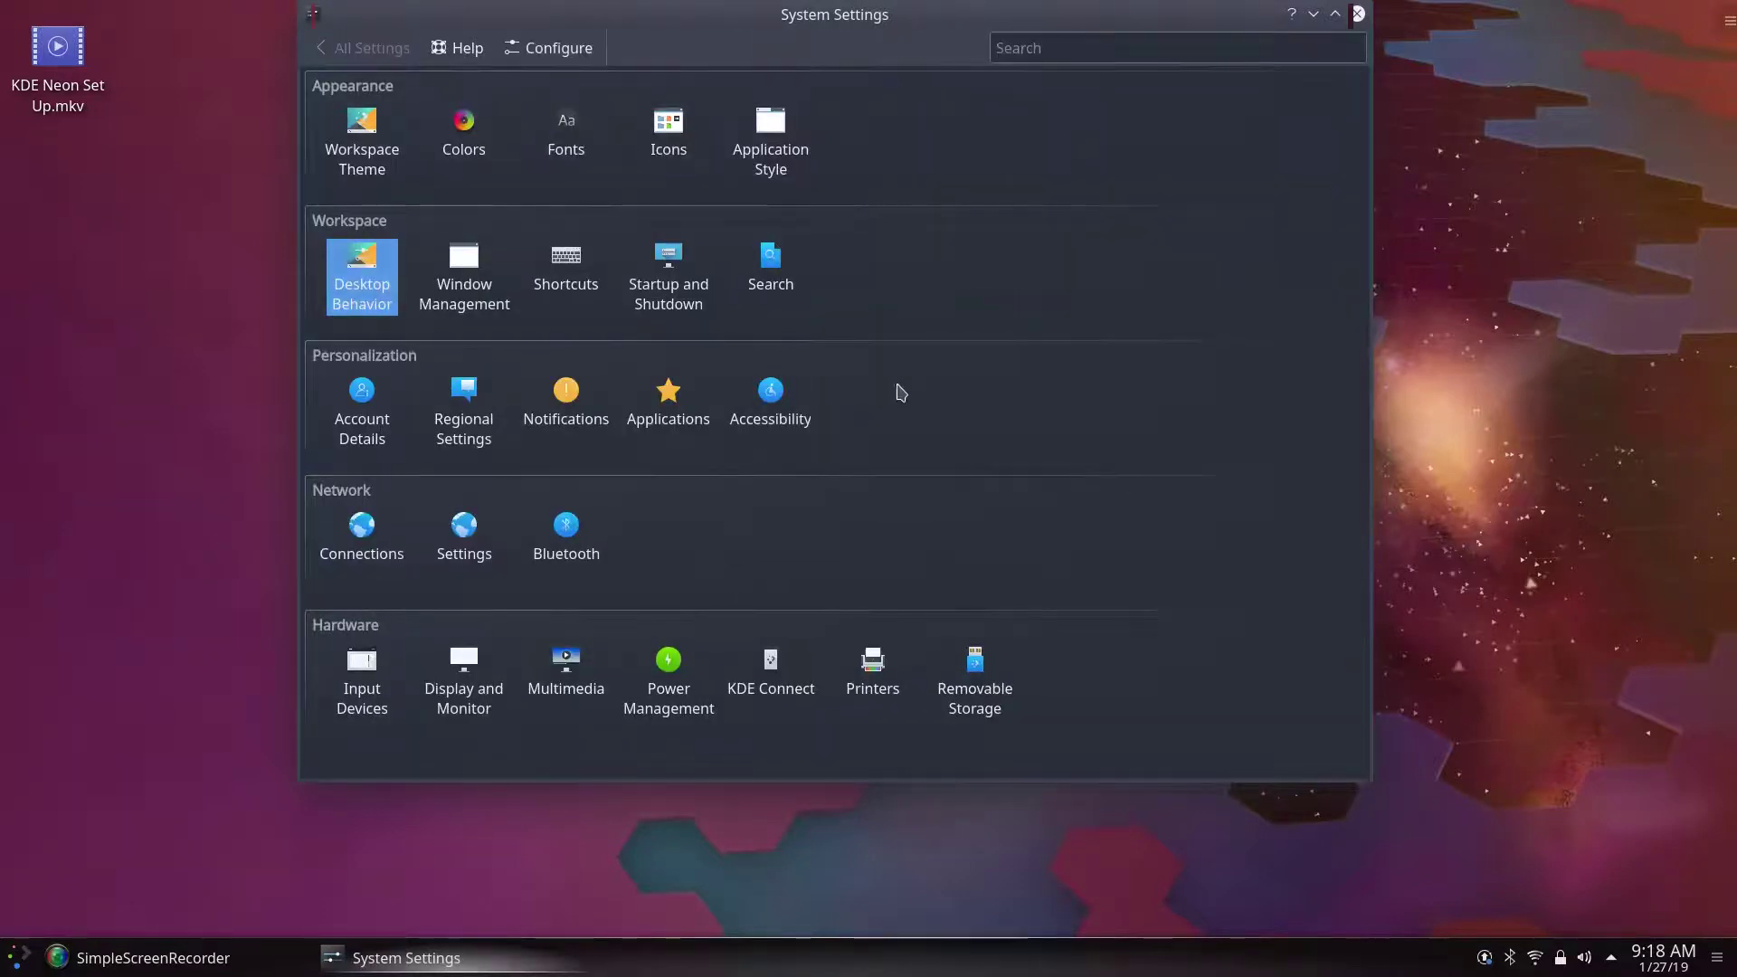
{"action": "mouse_move", "coordinate": [468, 303]}
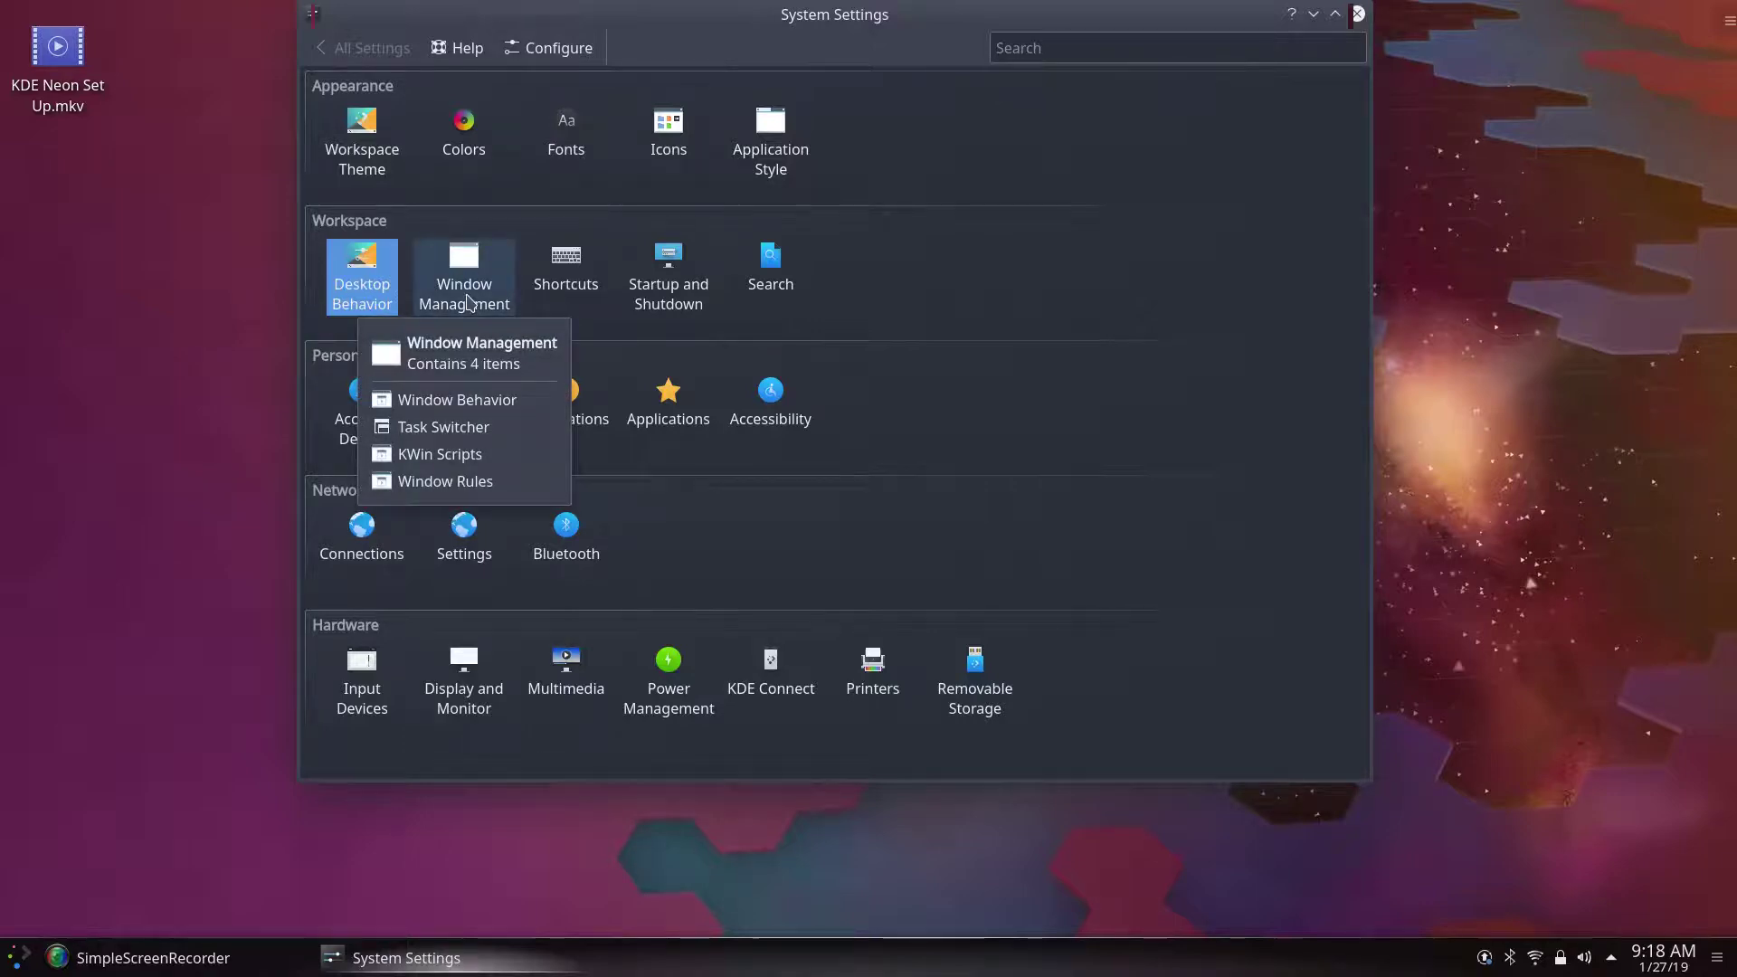
{"action": "left_click", "coordinate": [469, 294]}
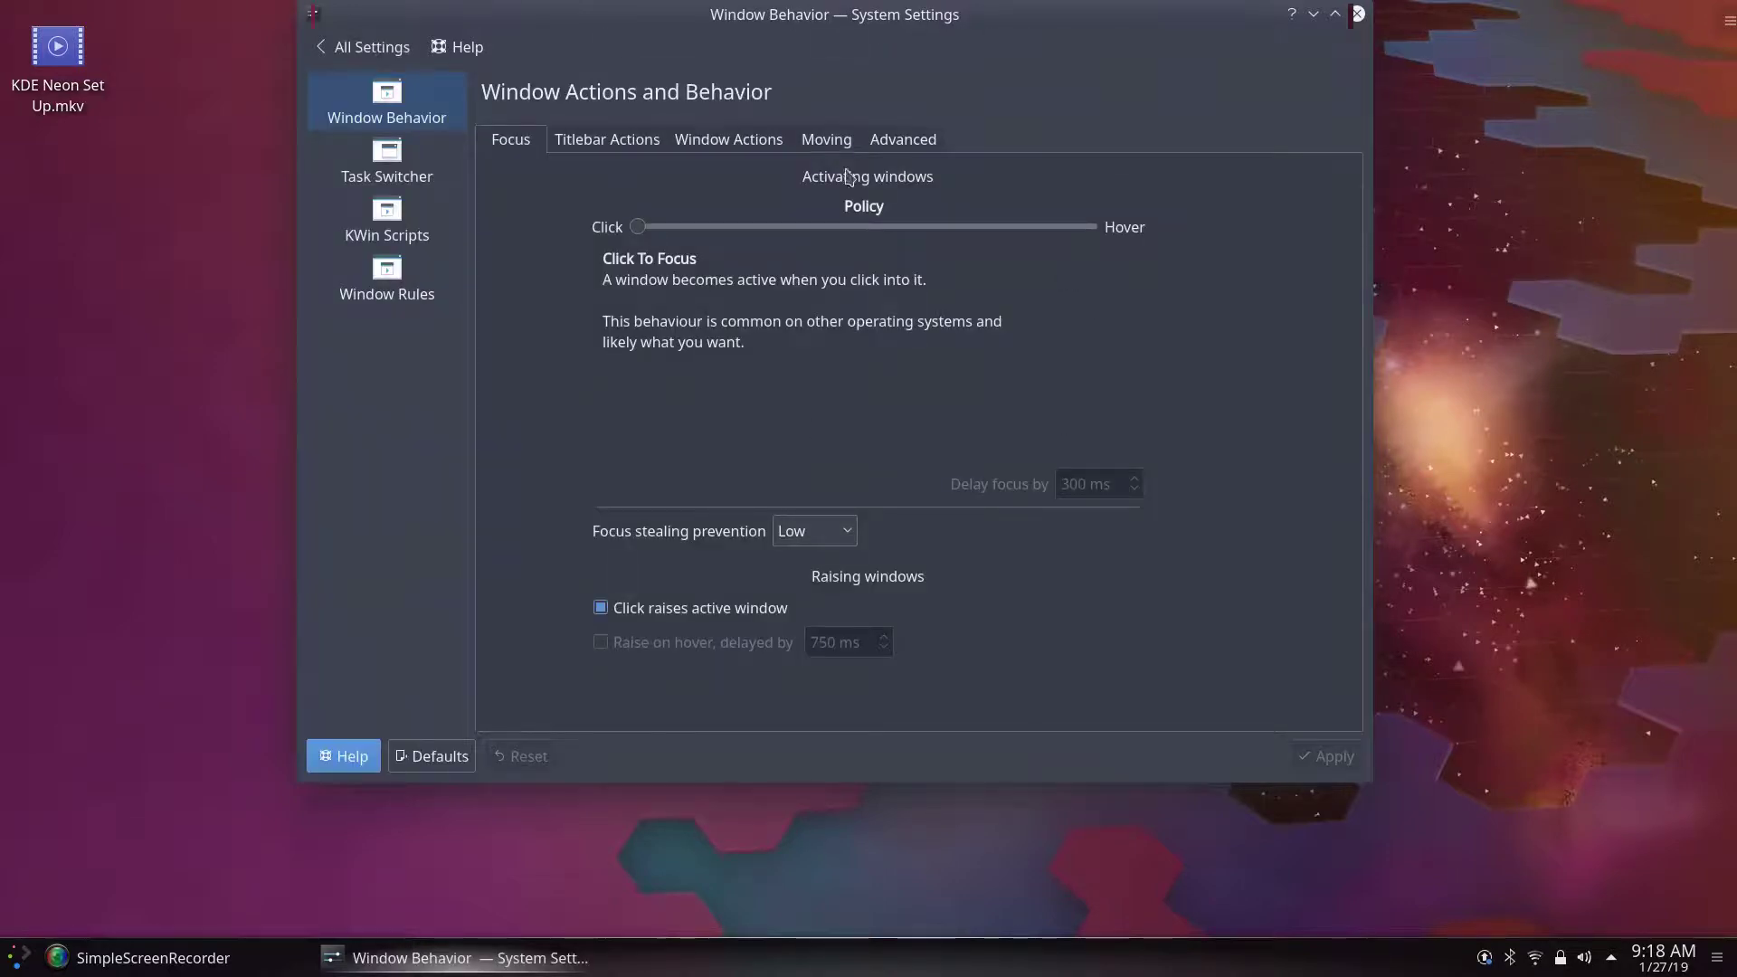
{"action": "left_click", "coordinate": [904, 141]}
{"action": "left_click", "coordinate": [756, 430]}
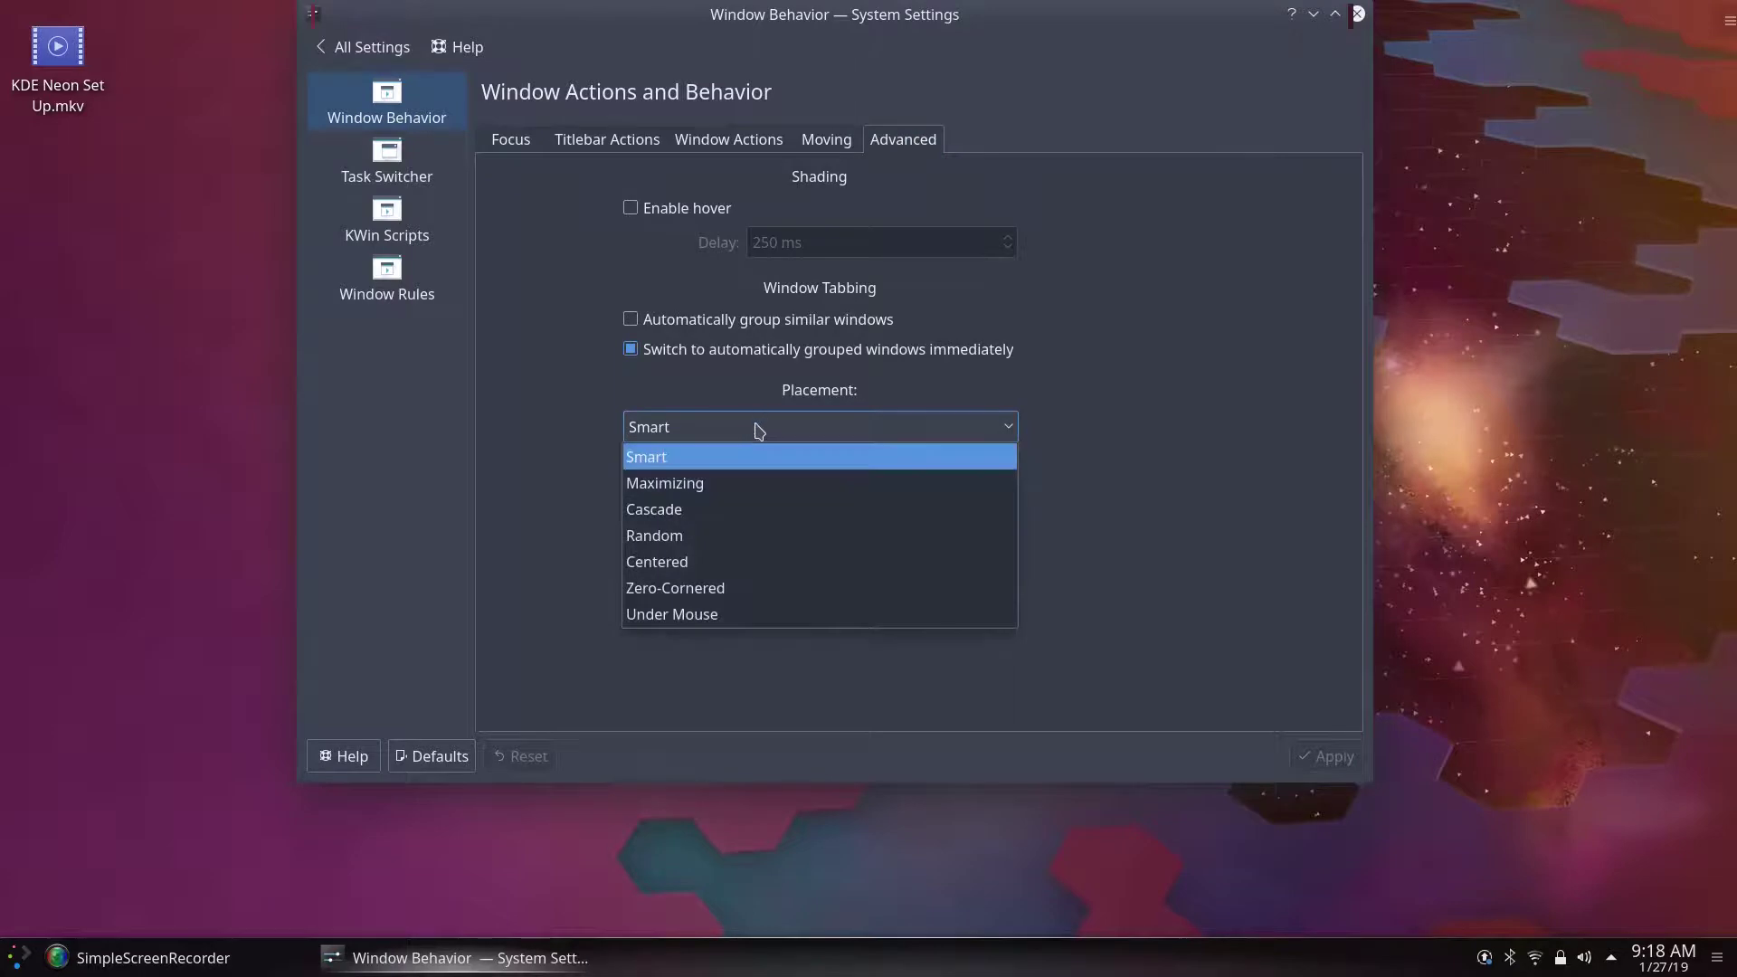
{"action": "left_click", "coordinate": [683, 562]}
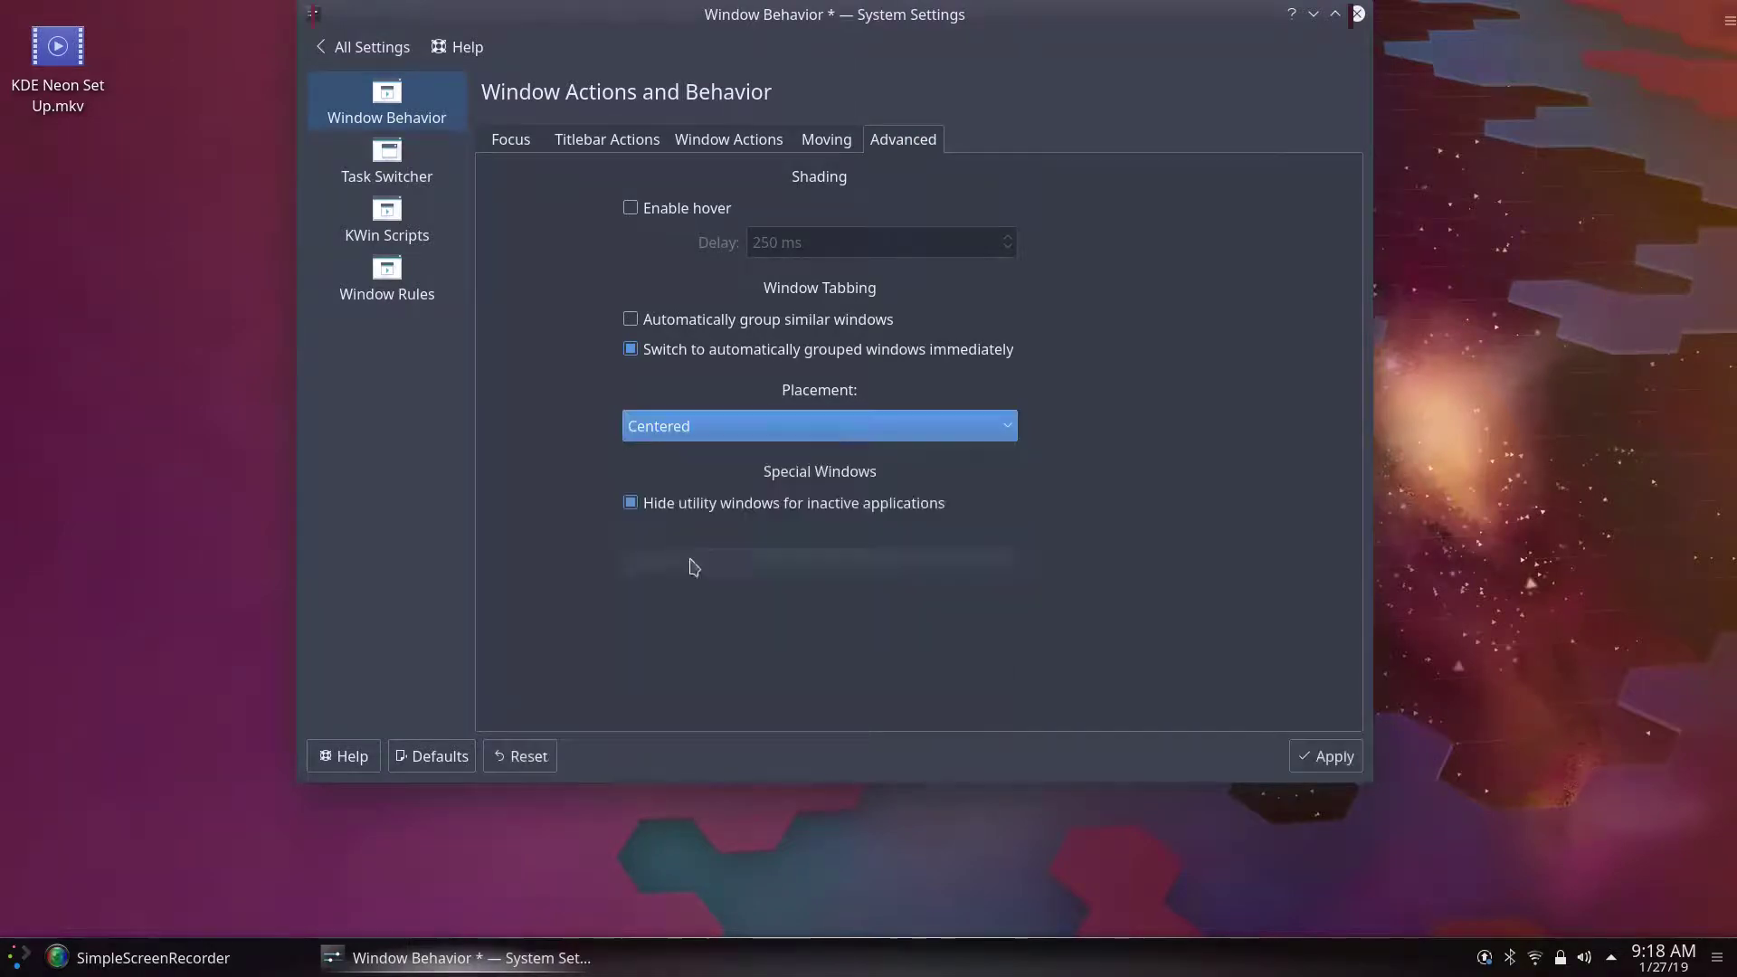
{"action": "left_click", "coordinate": [1329, 756]}
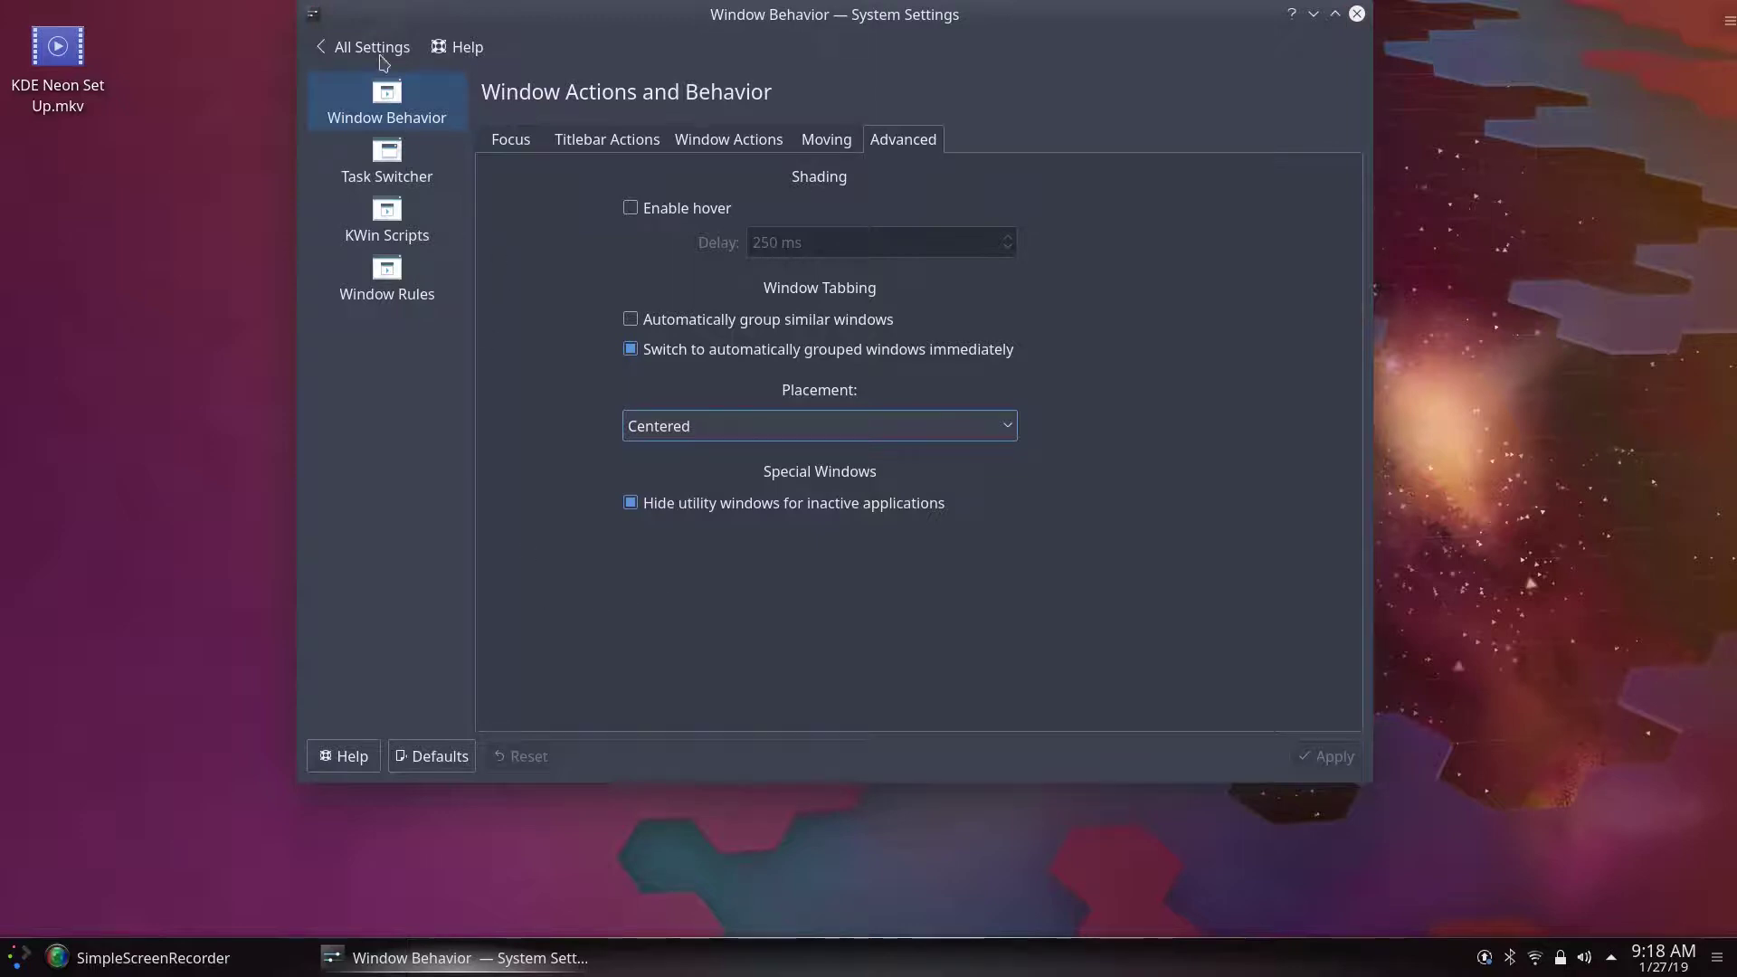
Step: In the Power Management energy saving settings, disable Dim screen and Screen Energy Saving
{"action": "left_click", "coordinate": [375, 51]}
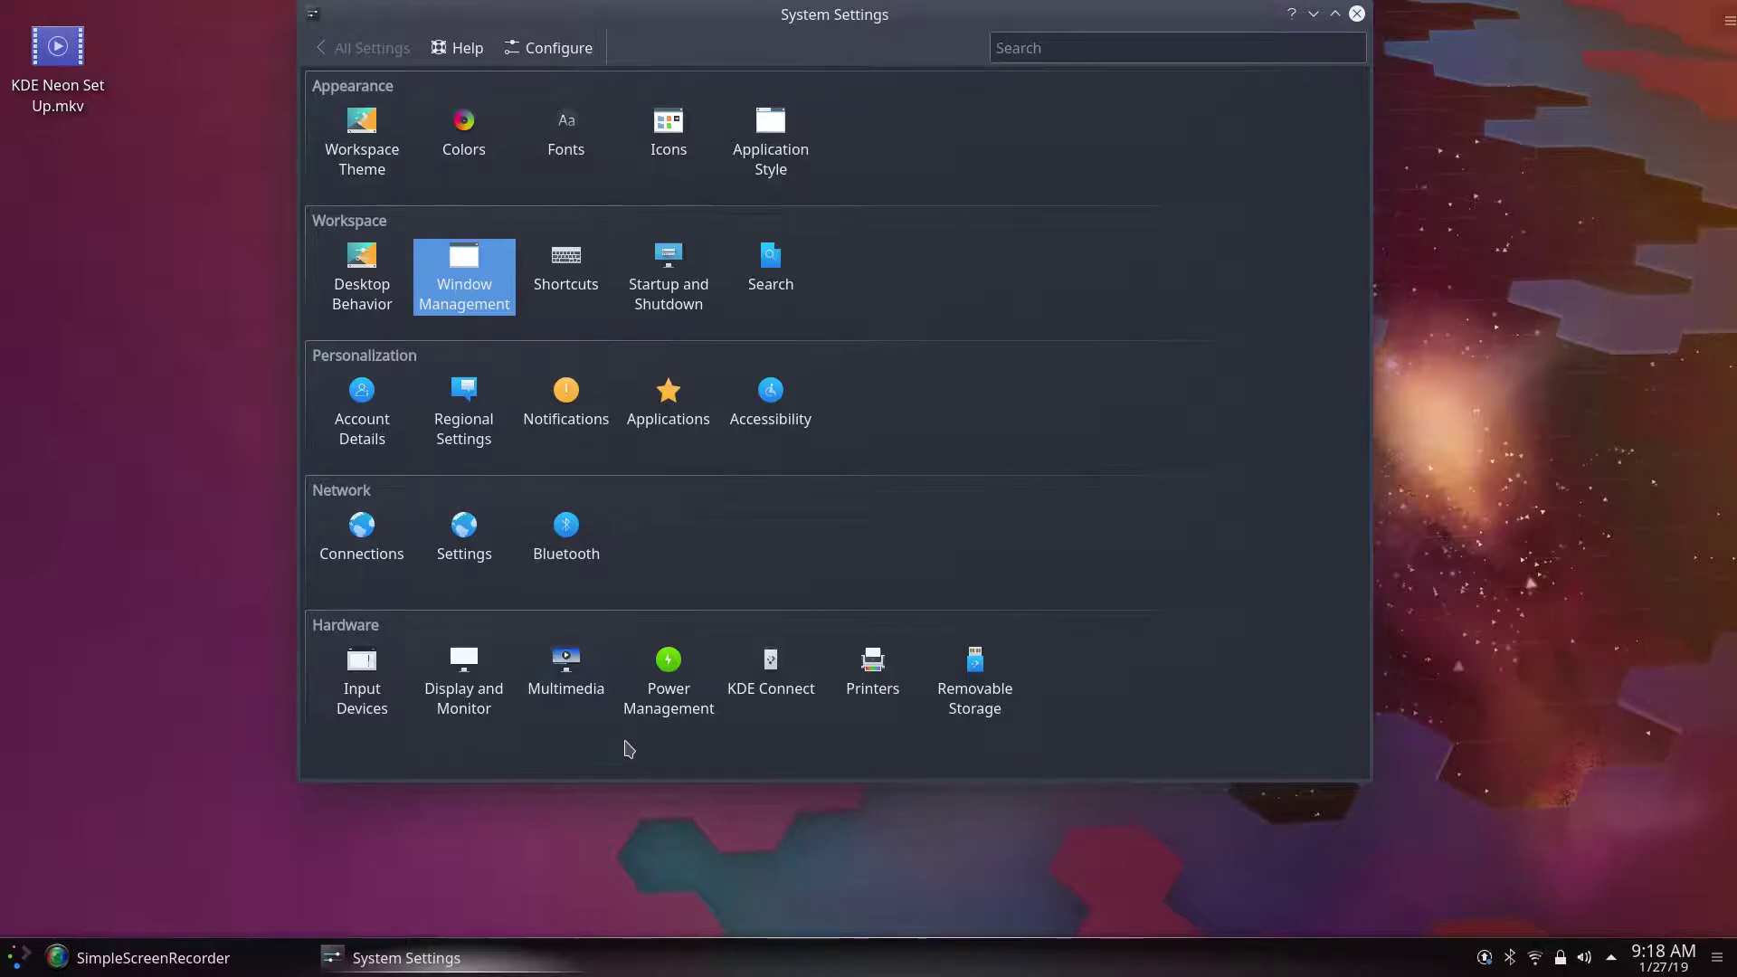
{"action": "left_click", "coordinate": [670, 665]}
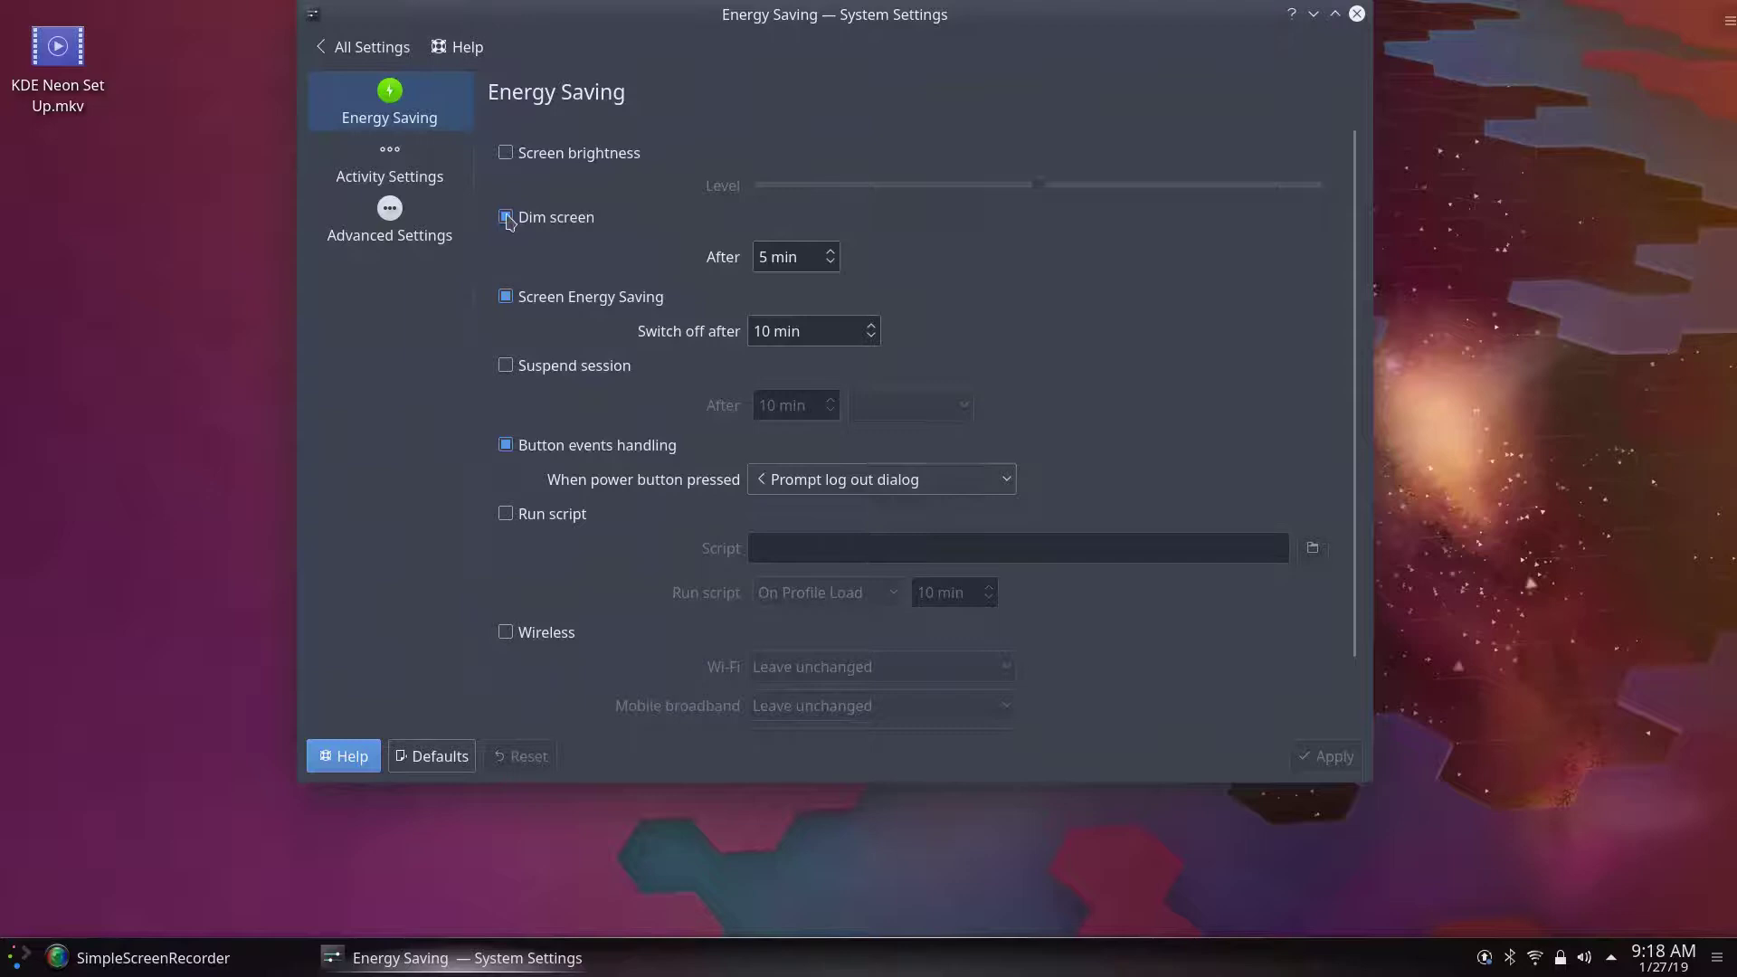
{"action": "left_click", "coordinate": [505, 218]}
{"action": "key", "text": "Tab"}
{"action": "key", "text": "space"}
Step: Set the power button action to Shut down, apply the energy saving changes, and close System Settings
{"action": "left_click", "coordinate": [878, 489]}
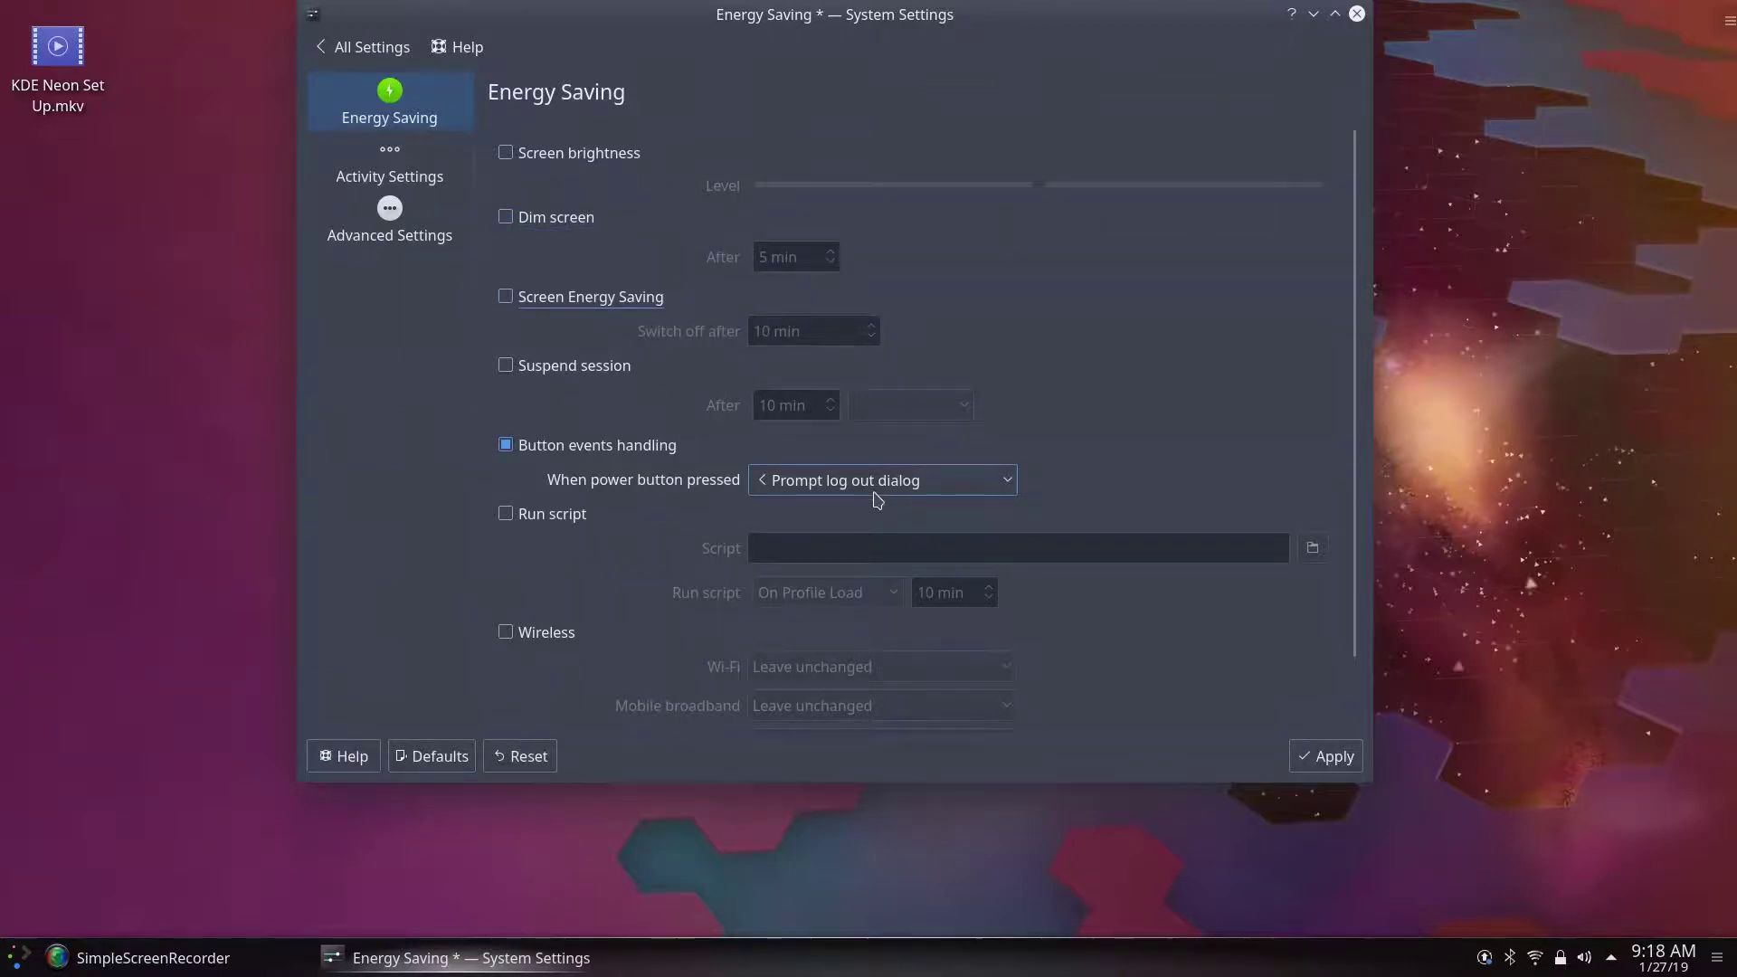
{"action": "left_click", "coordinate": [841, 564]}
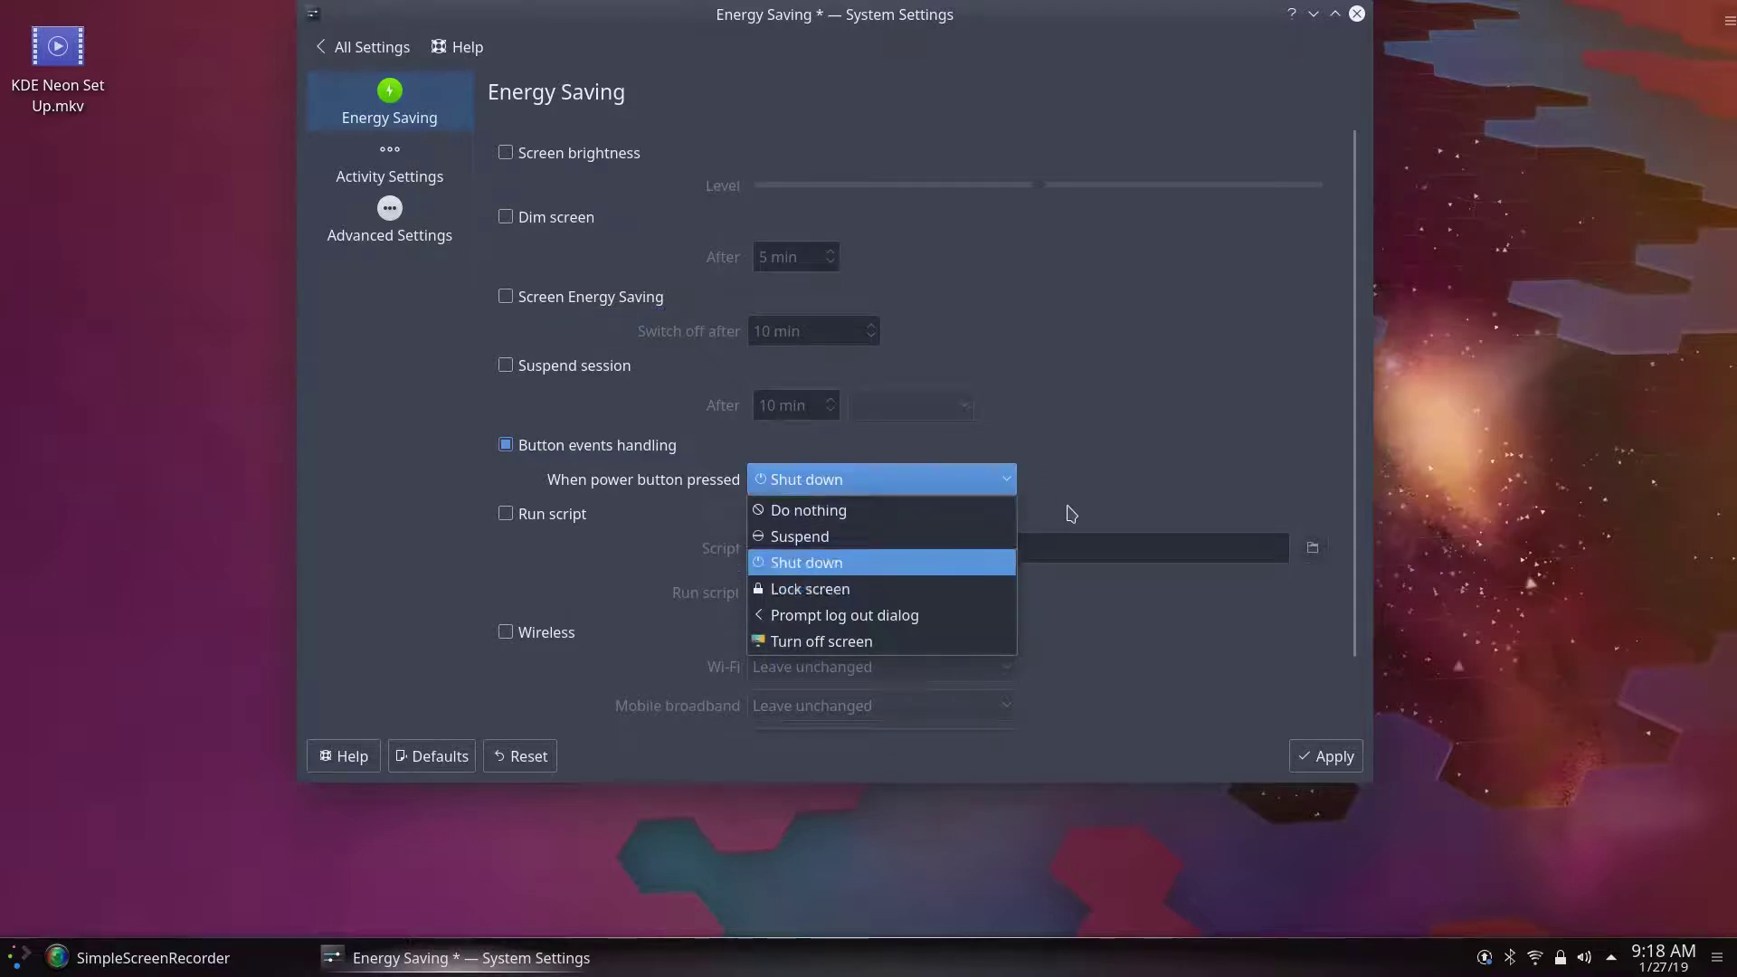
{"action": "left_click", "coordinate": [1323, 757]}
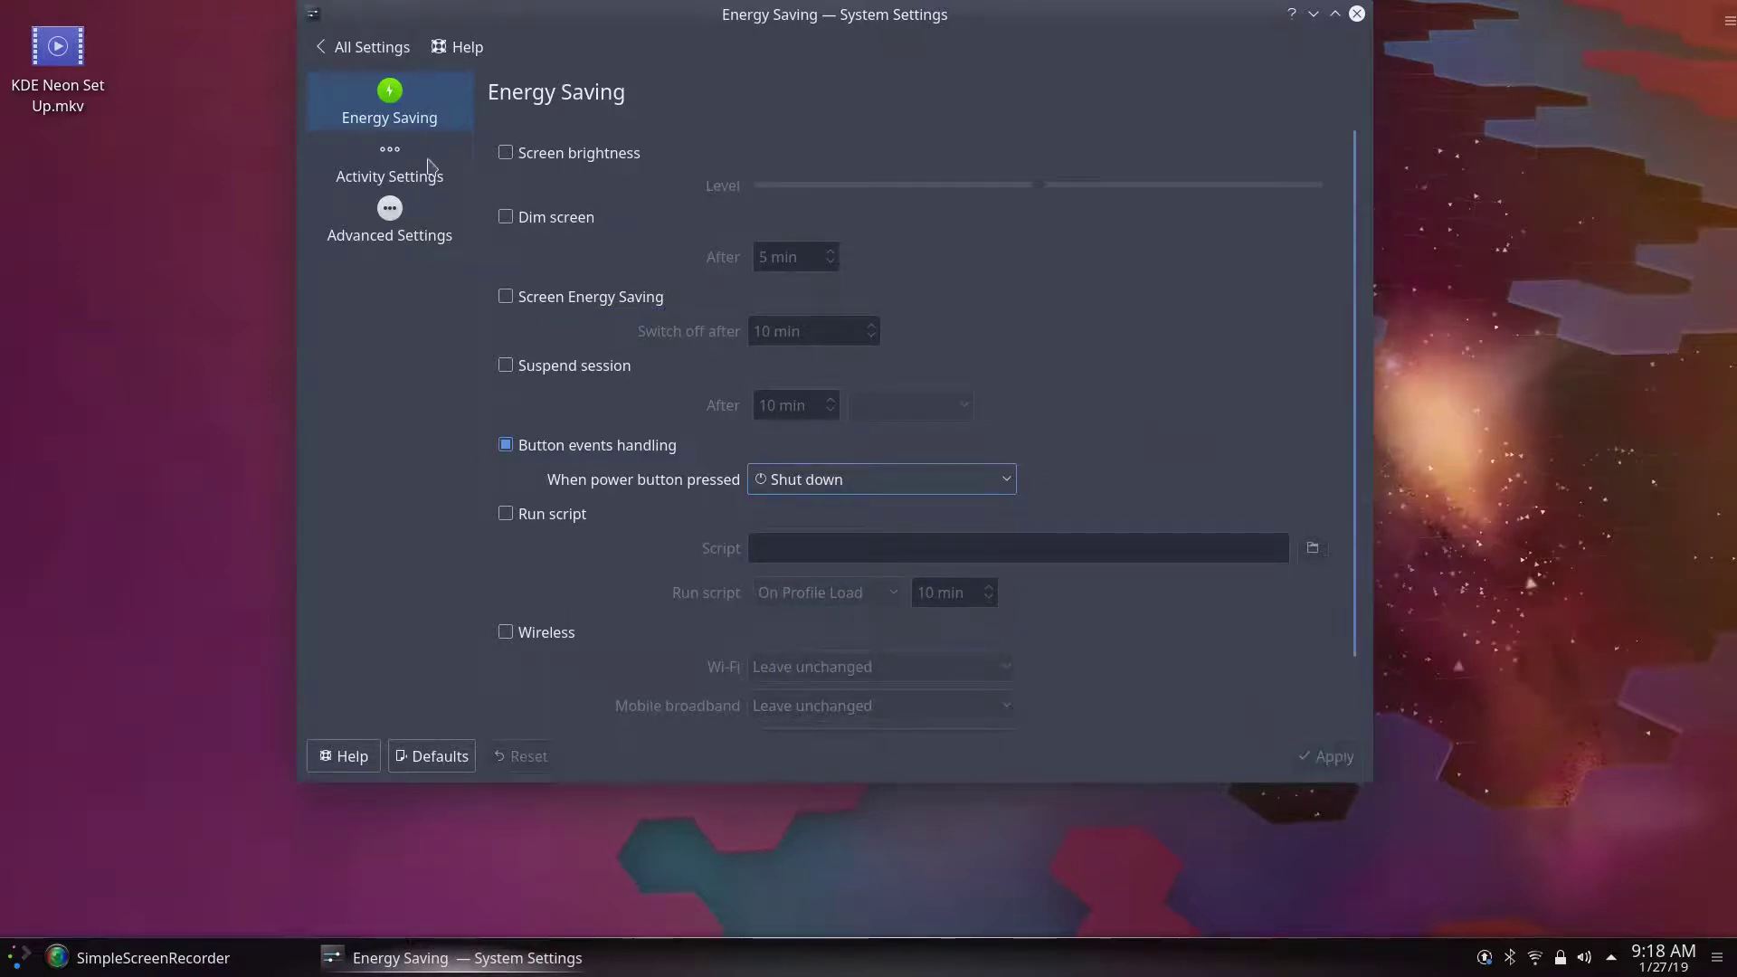
{"action": "left_click", "coordinate": [390, 45]}
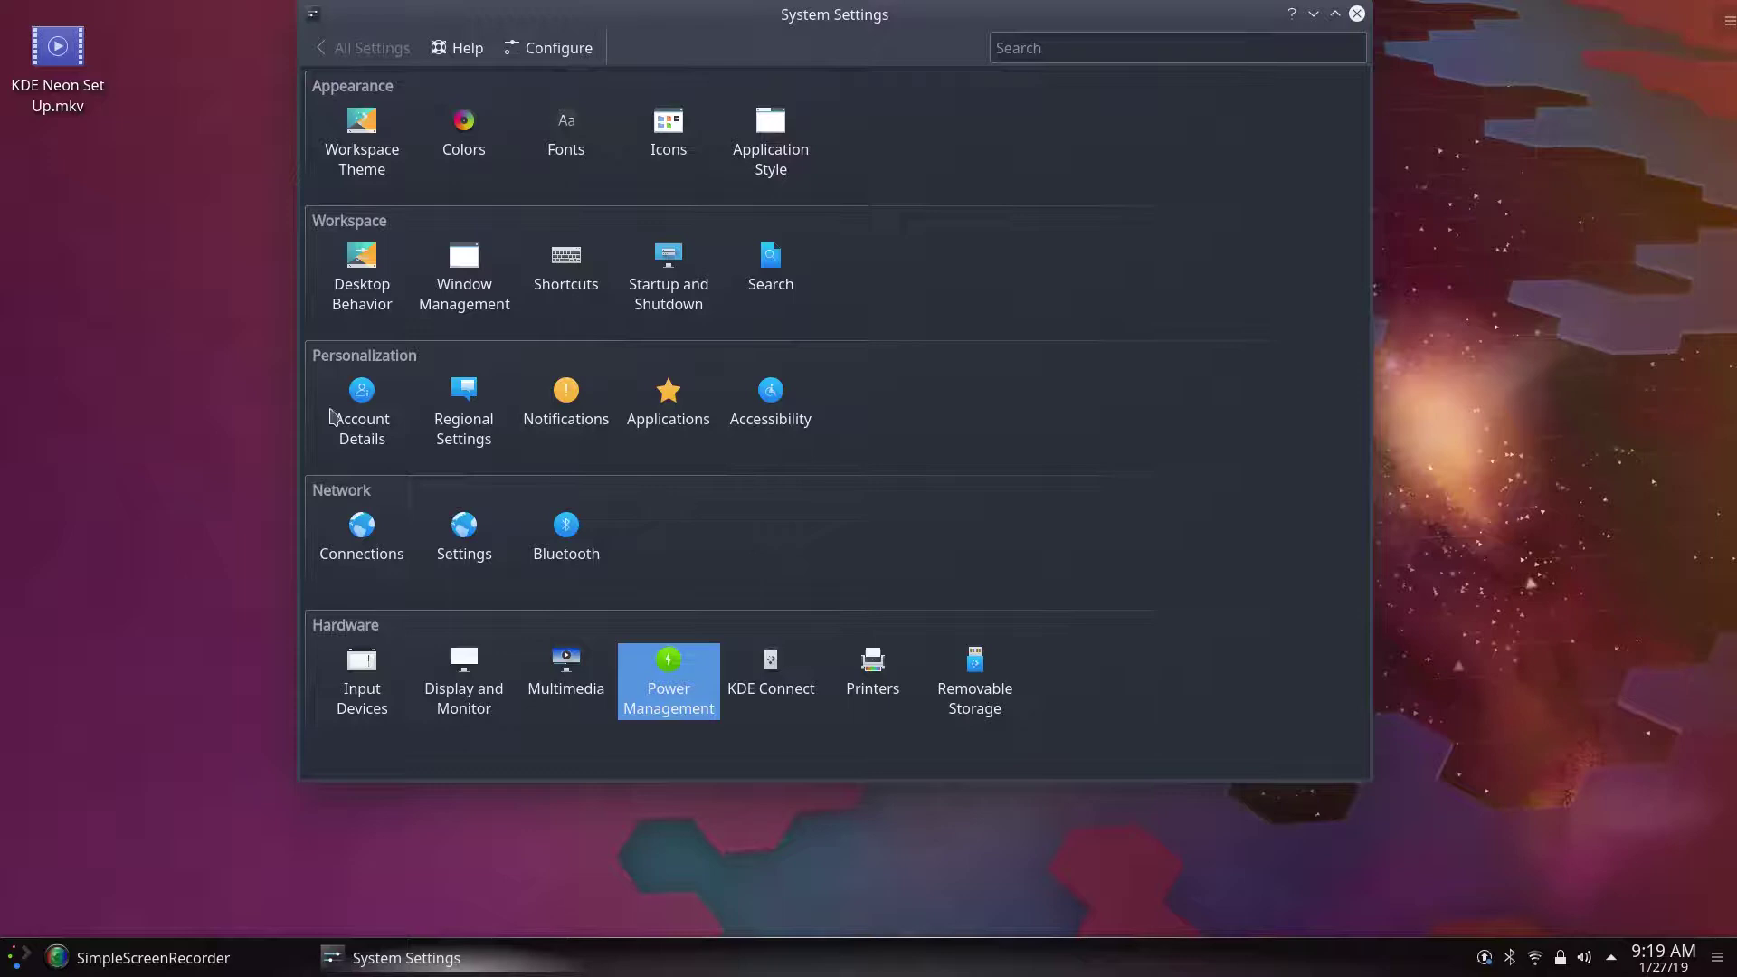
{"action": "left_click", "coordinate": [1356, 13]}
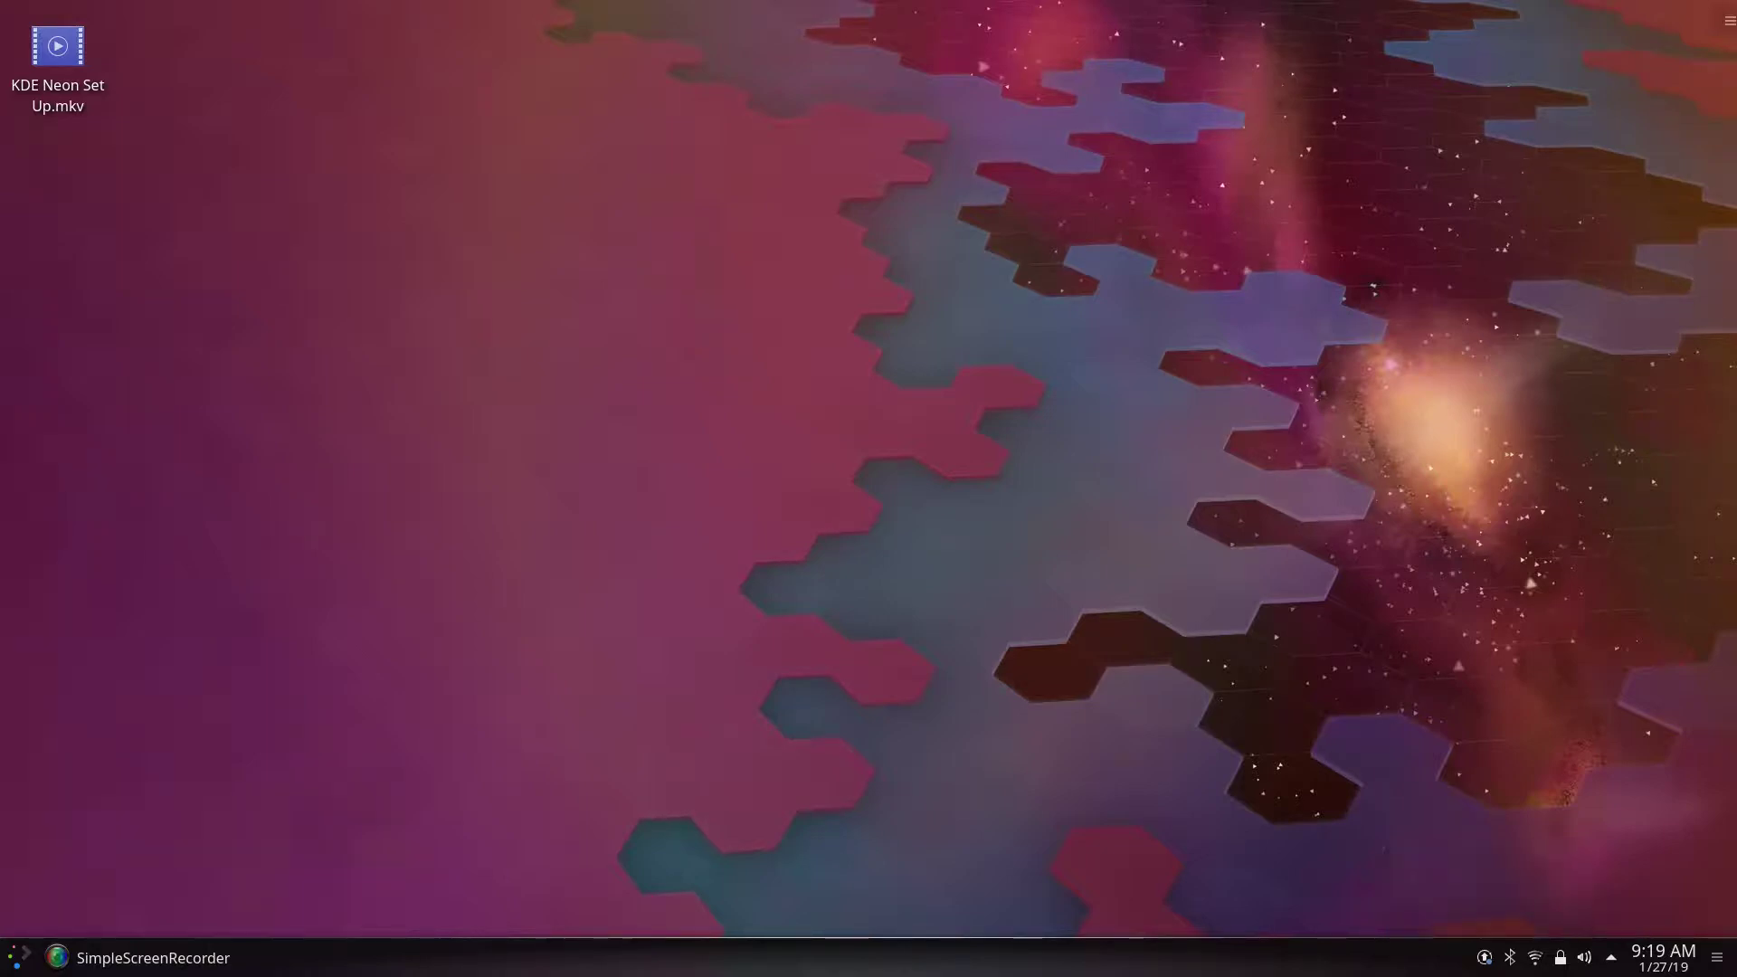
Step: Open a Konsole terminal, move its window higher on the desktop, and start a new profile in the Konsole configuration
{"action": "key", "text": "ctrl+alt+t"}
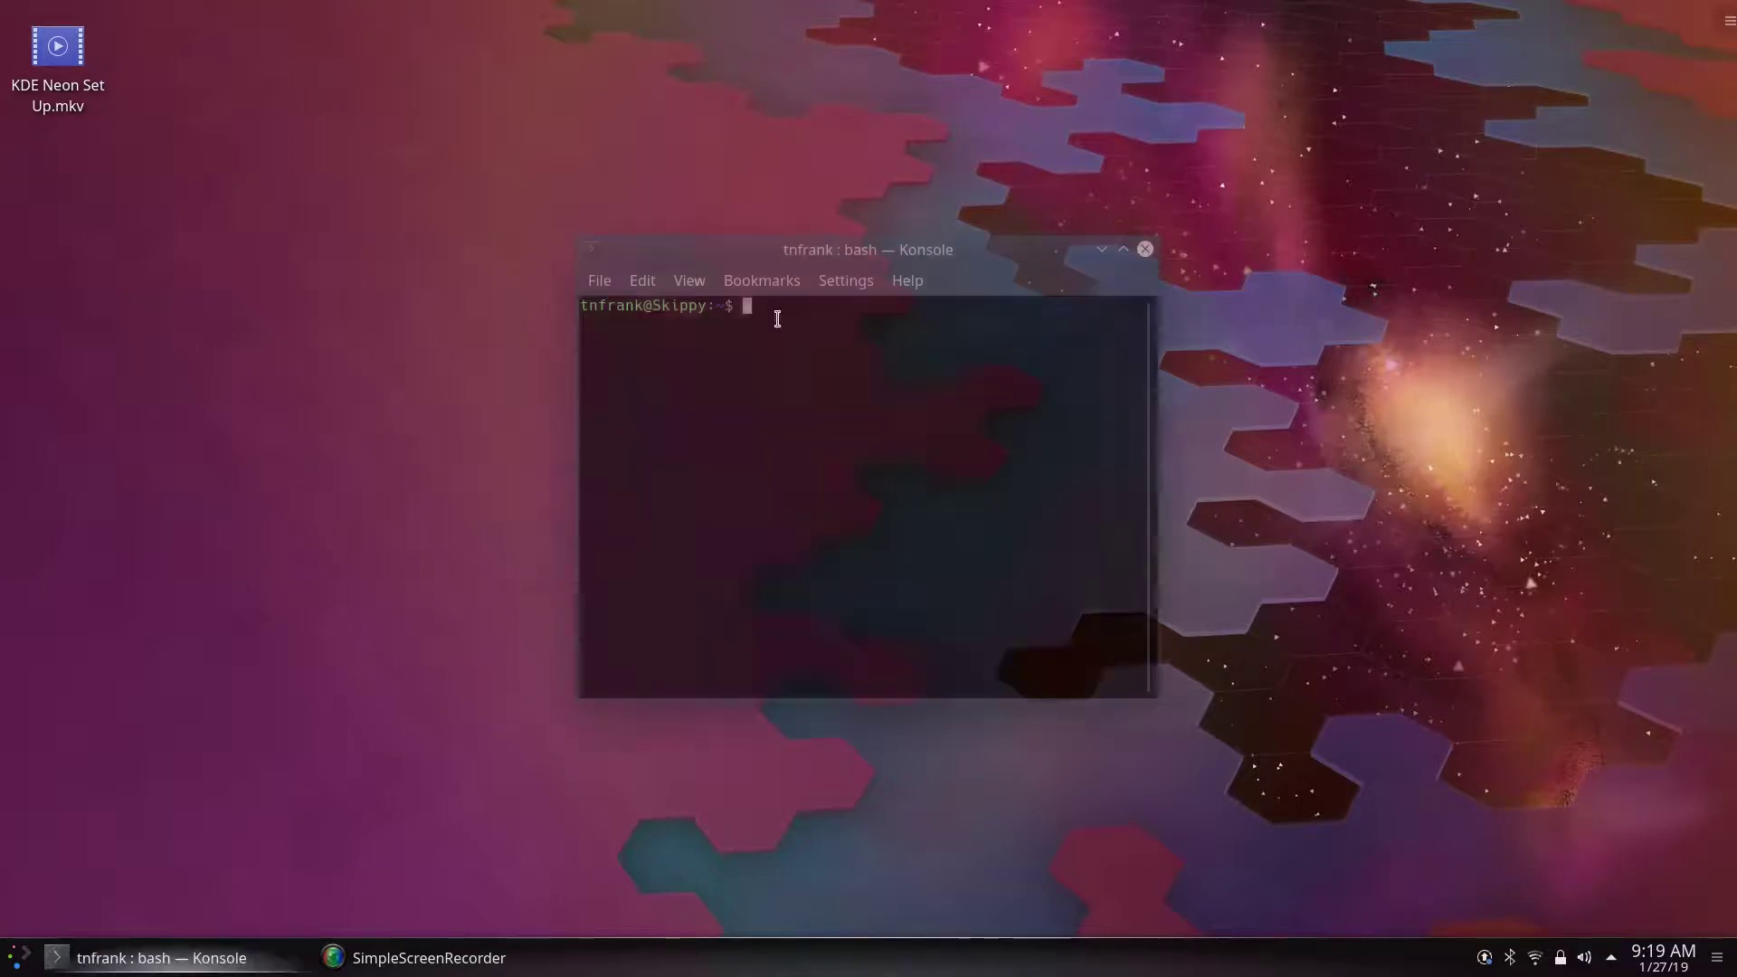
{"action": "left_click_drag", "start_coordinate": [737, 256], "coordinate": [685, 85]}
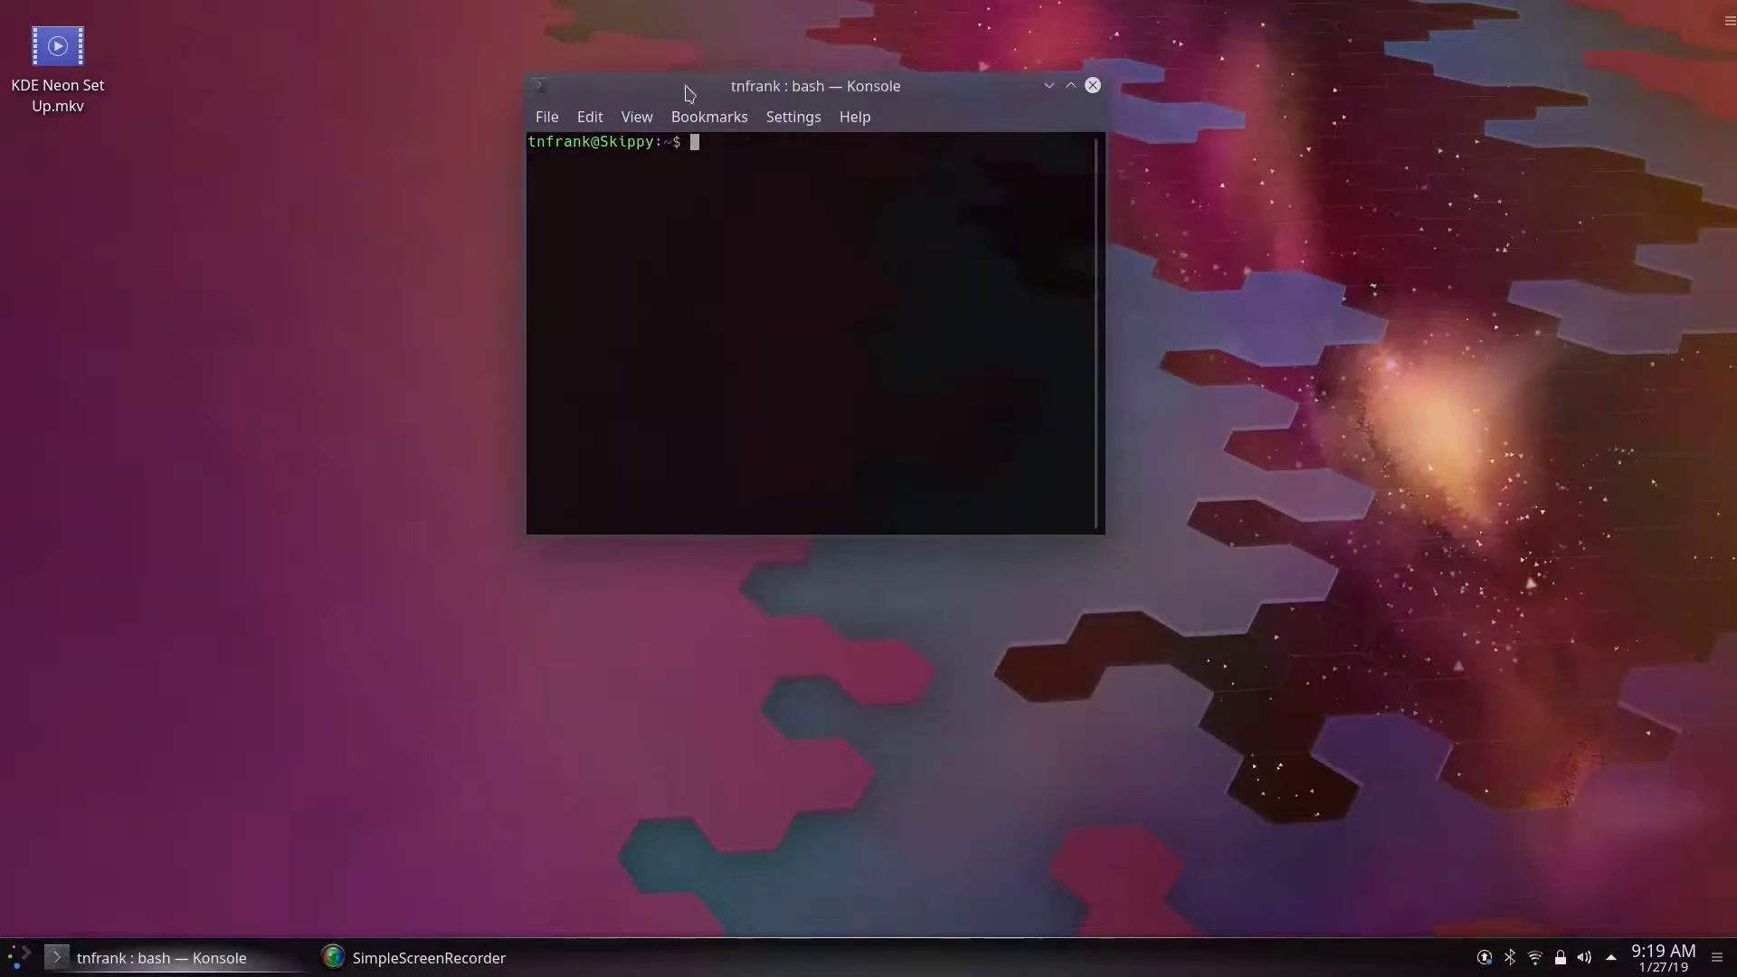
{"action": "left_click", "coordinate": [551, 119]}
{"action": "mouse_move", "coordinate": [600, 119]}
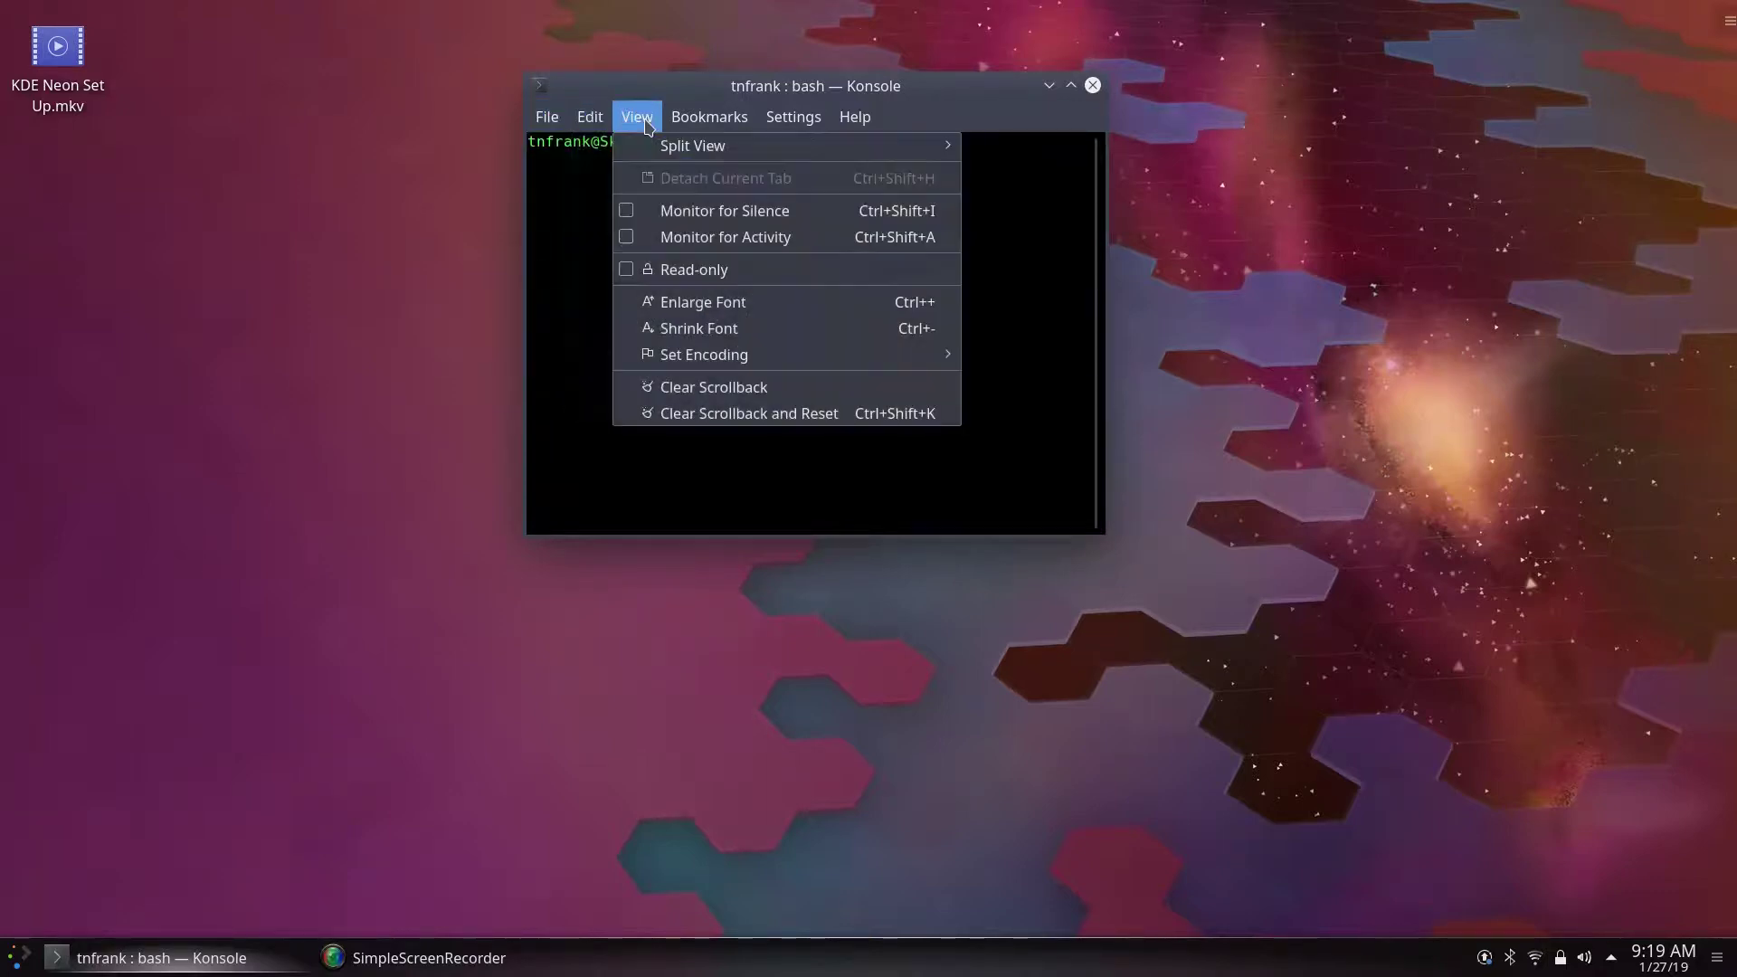
{"action": "mouse_move", "coordinate": [777, 125]}
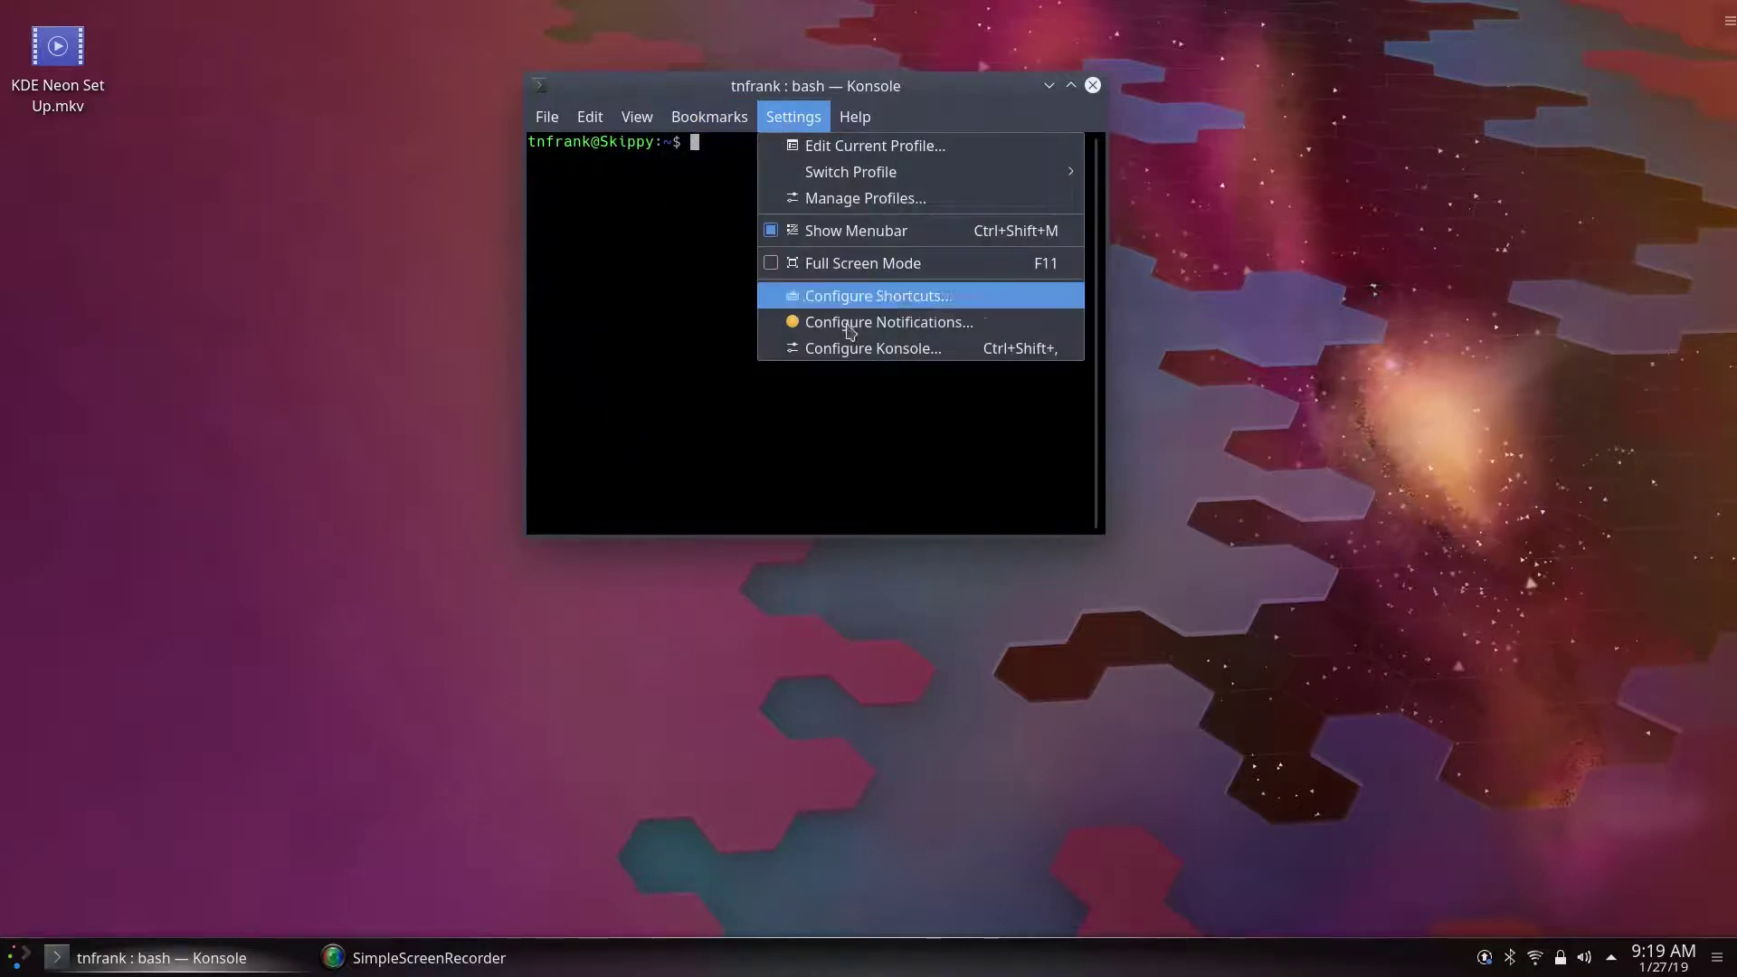
{"action": "left_click", "coordinate": [860, 351]}
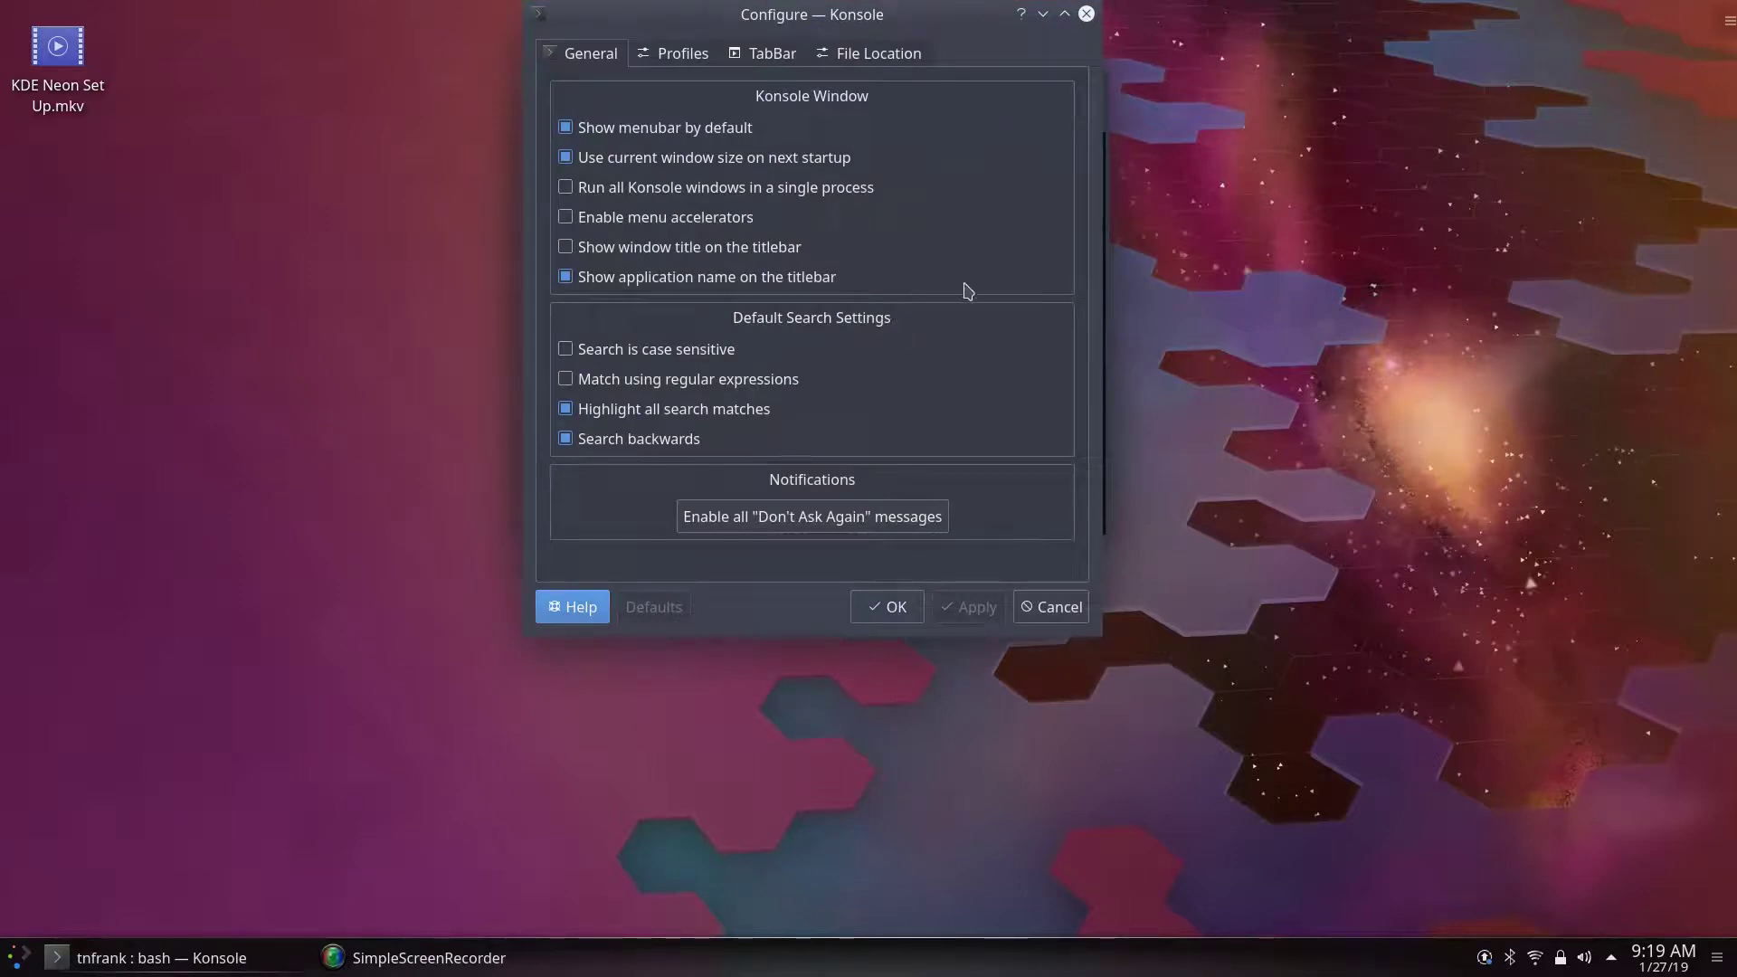
{"action": "left_click", "coordinate": [685, 60]}
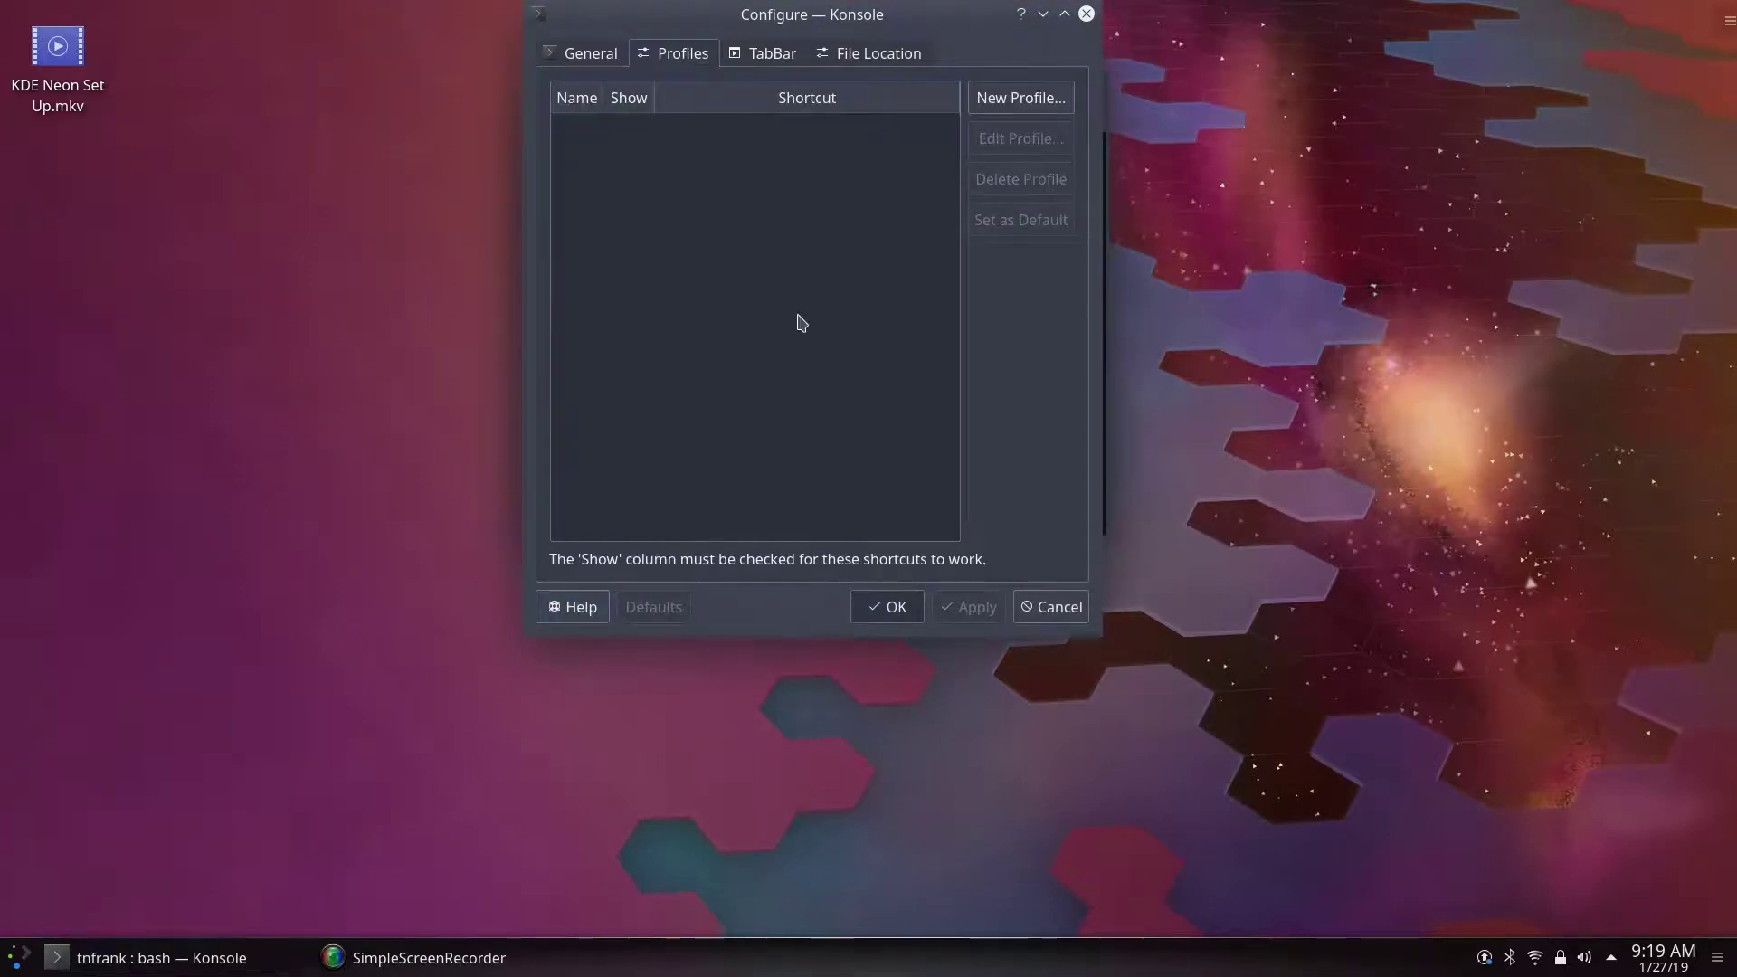
{"action": "left_click", "coordinate": [1037, 102]}
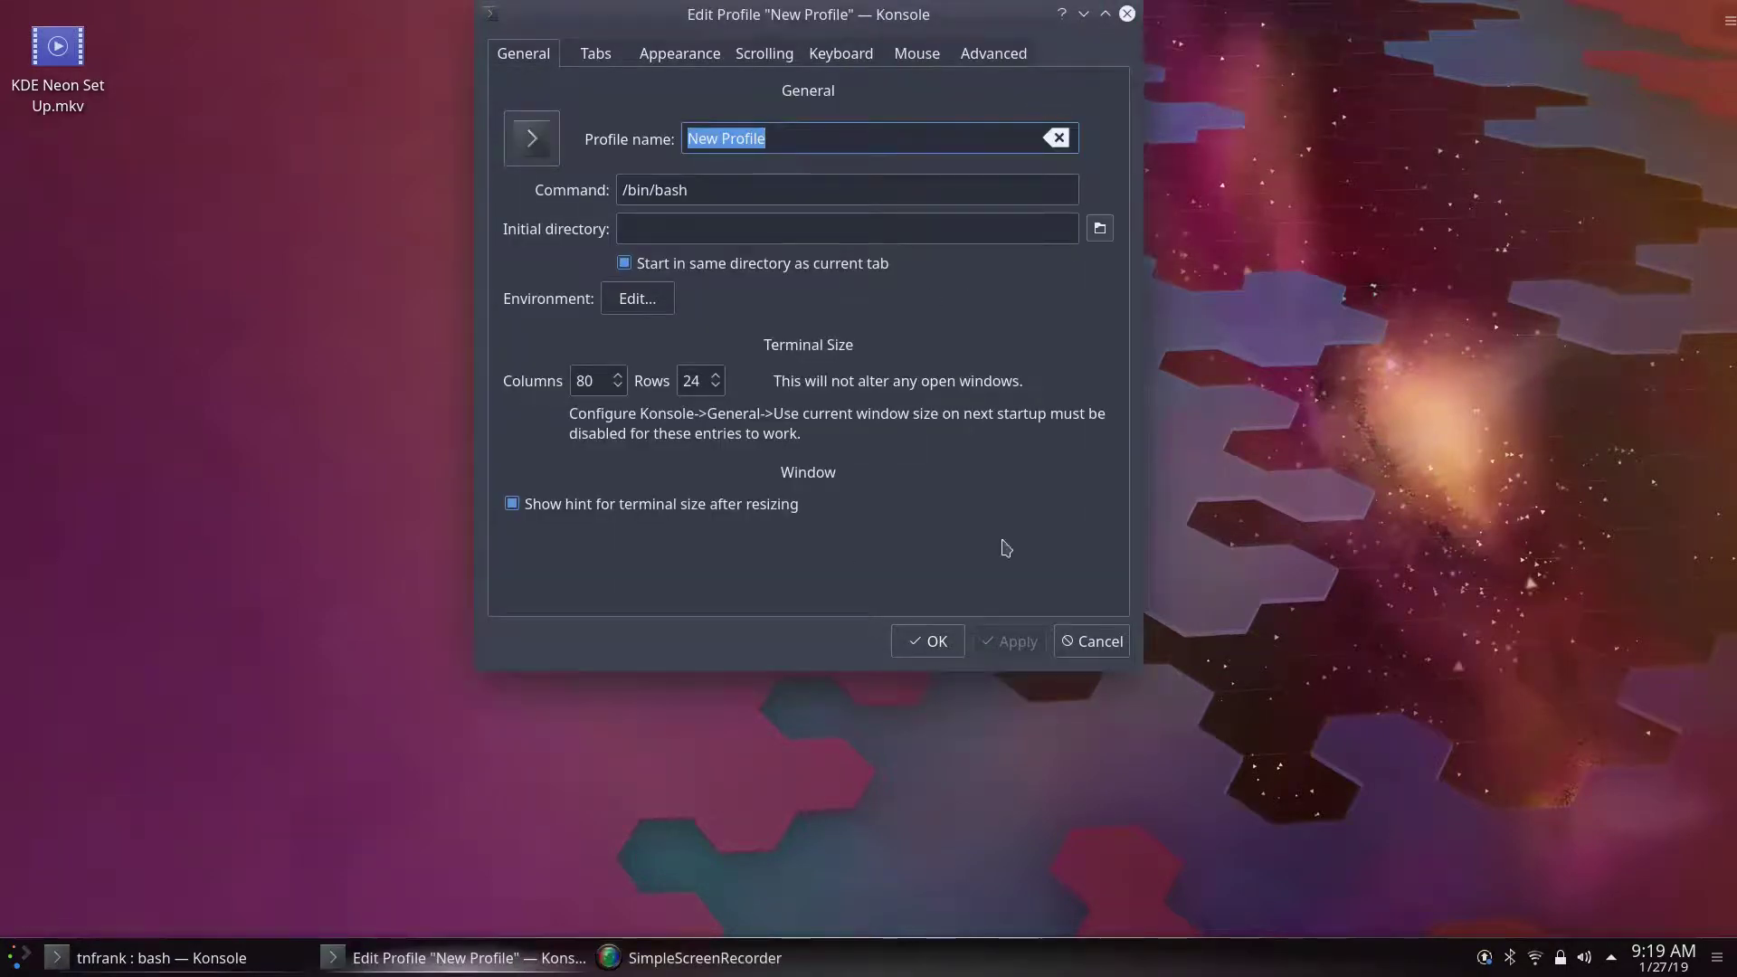
Step: Give the new profile the Green on Black color scheme and set that scheme's background transparency to 40%
{"action": "left_click", "coordinate": [729, 58]}
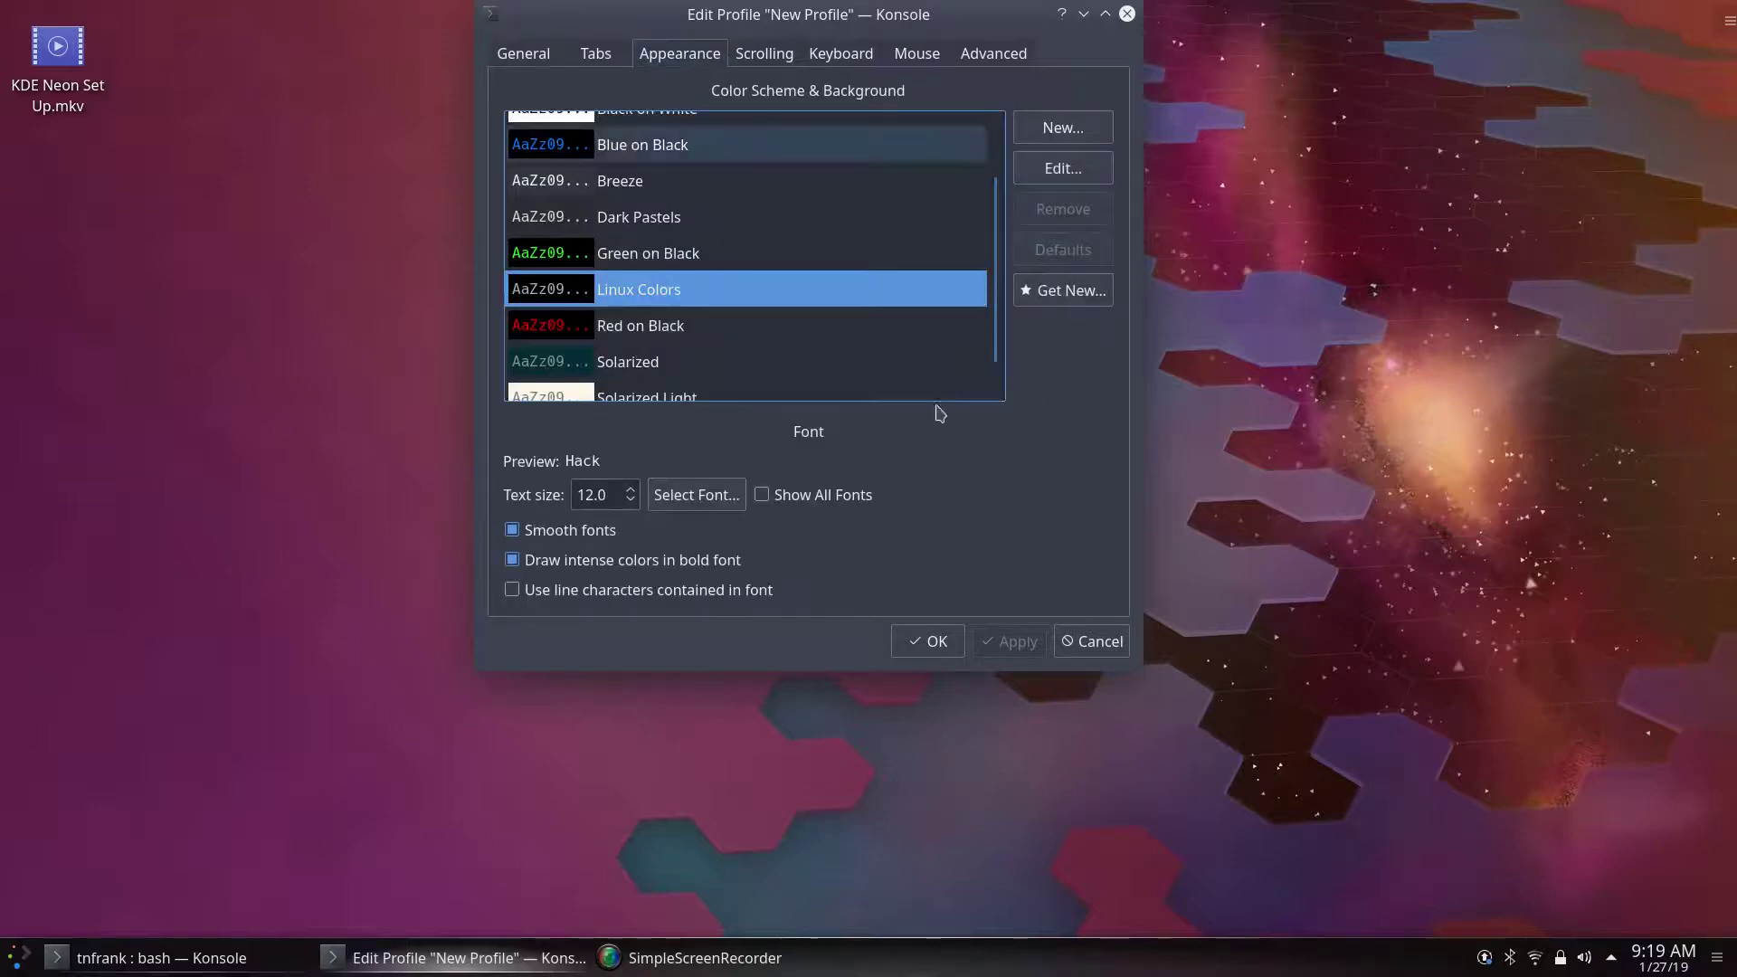
{"action": "left_click", "coordinate": [905, 255]}
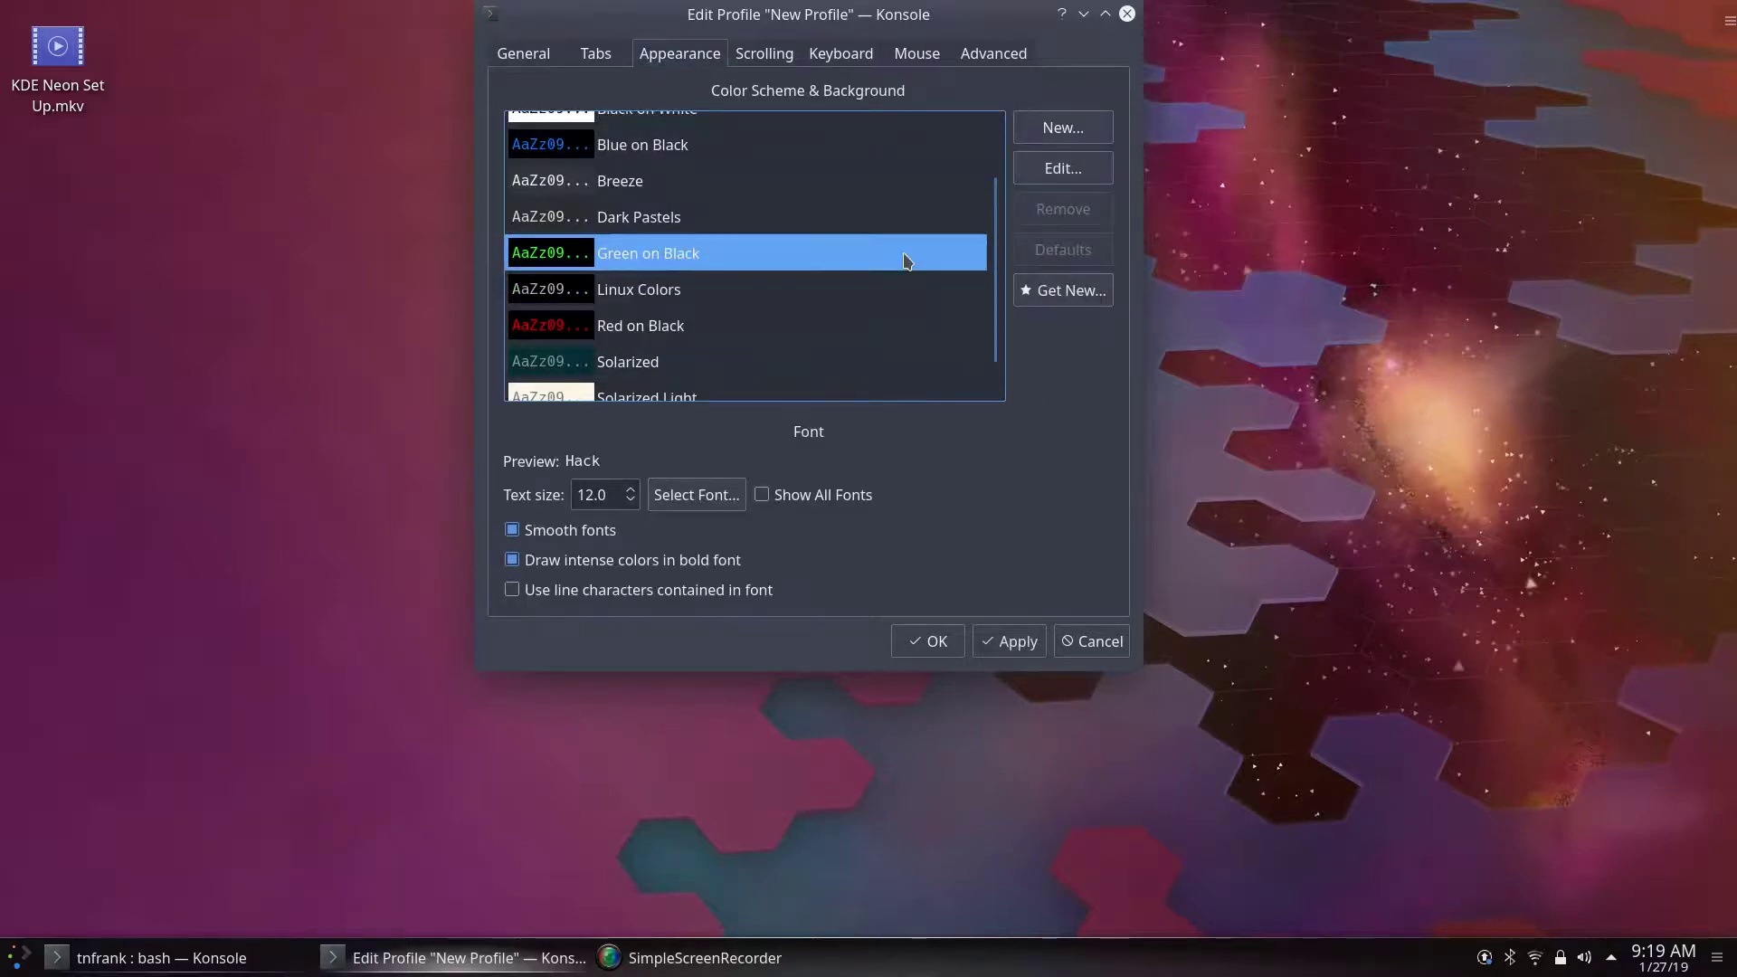
{"action": "left_click", "coordinate": [1089, 174]}
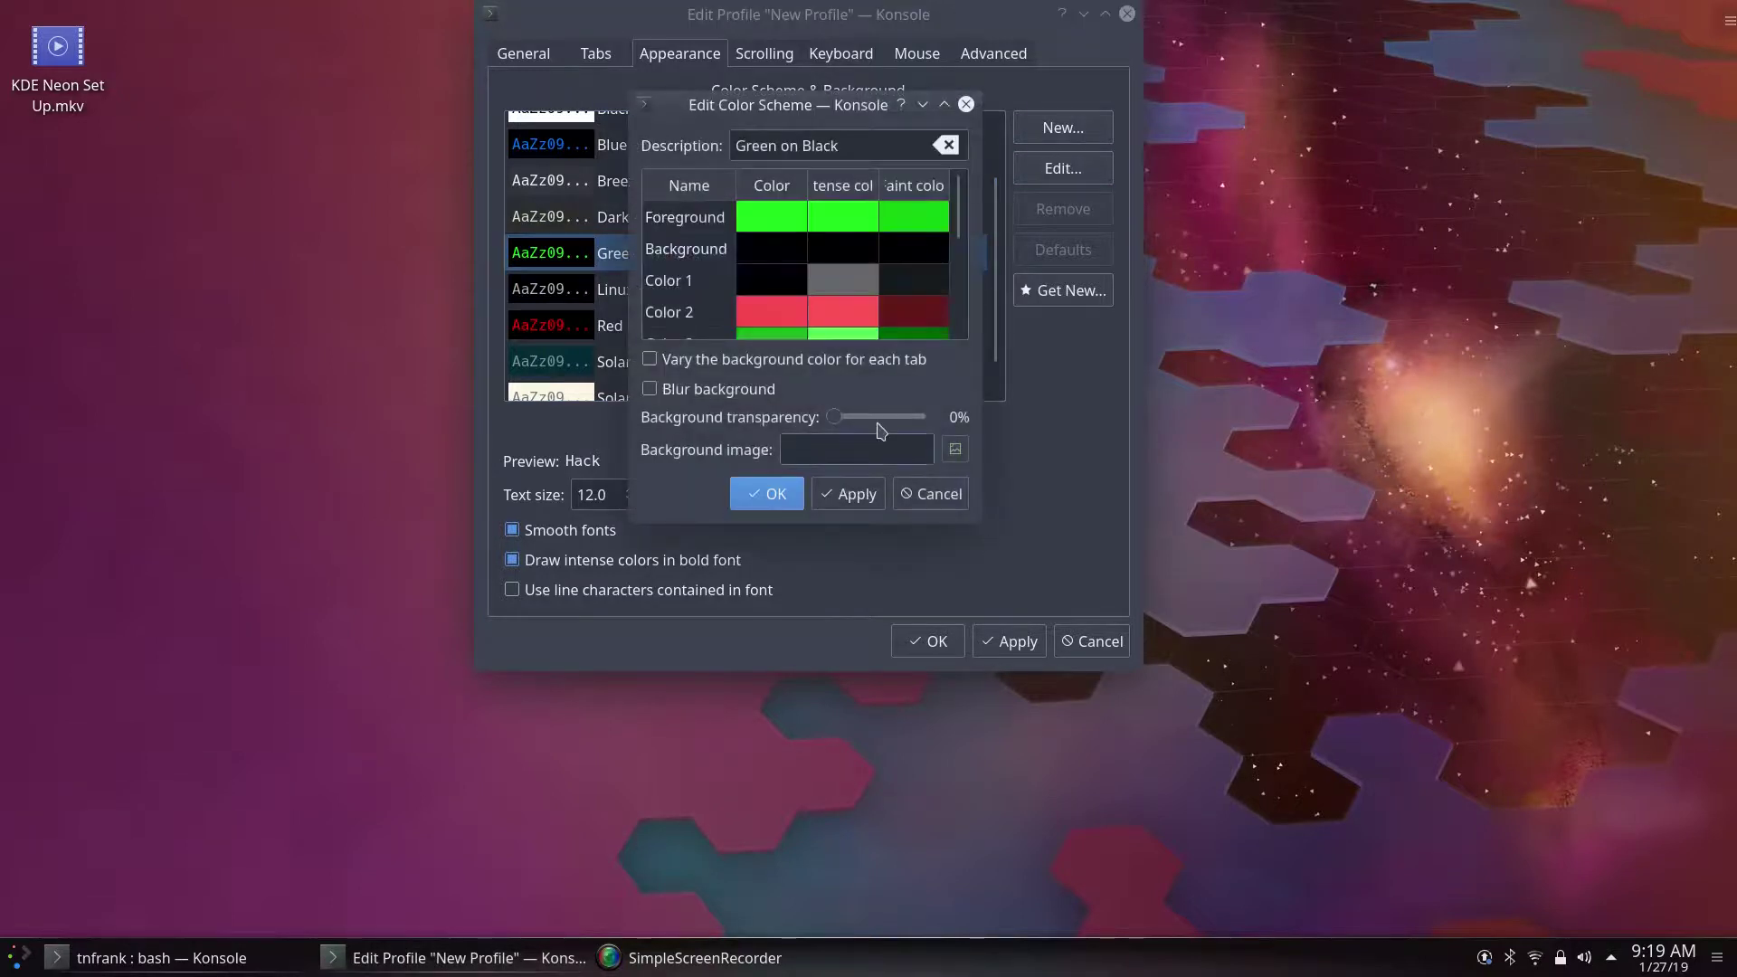
{"action": "left_click_drag", "start_coordinate": [877, 421], "coordinate": [886, 418]}
{"action": "left_click", "coordinate": [861, 503]}
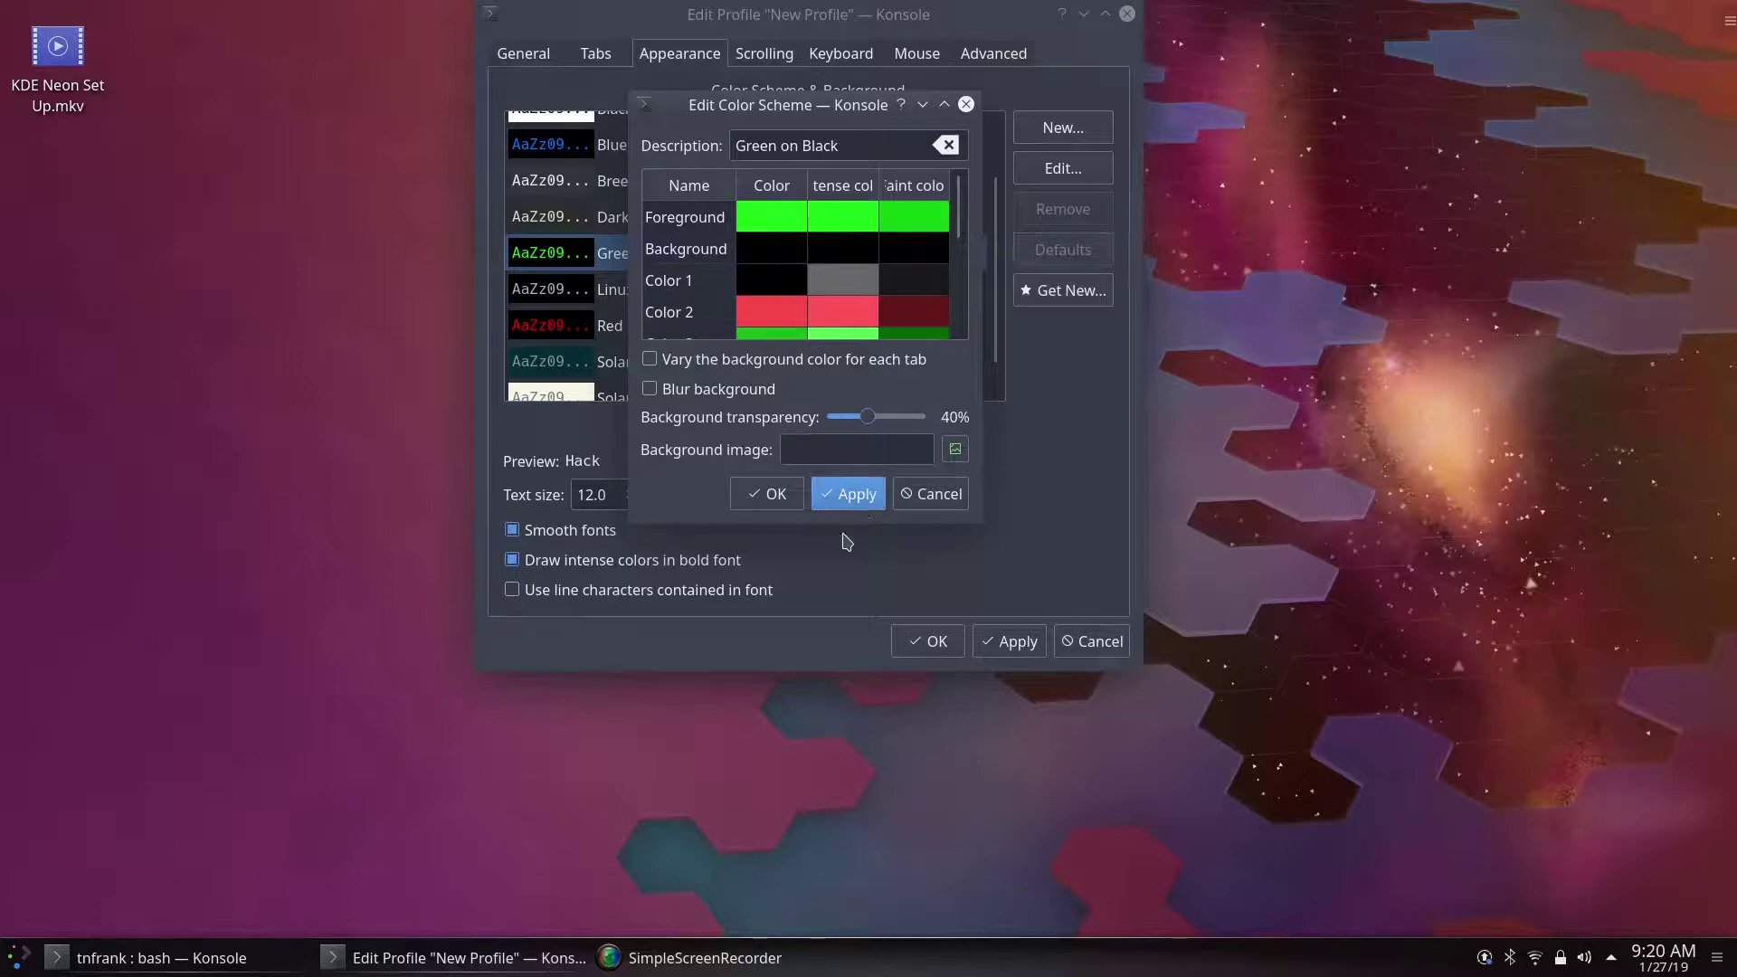
{"action": "left_click", "coordinate": [775, 498]}
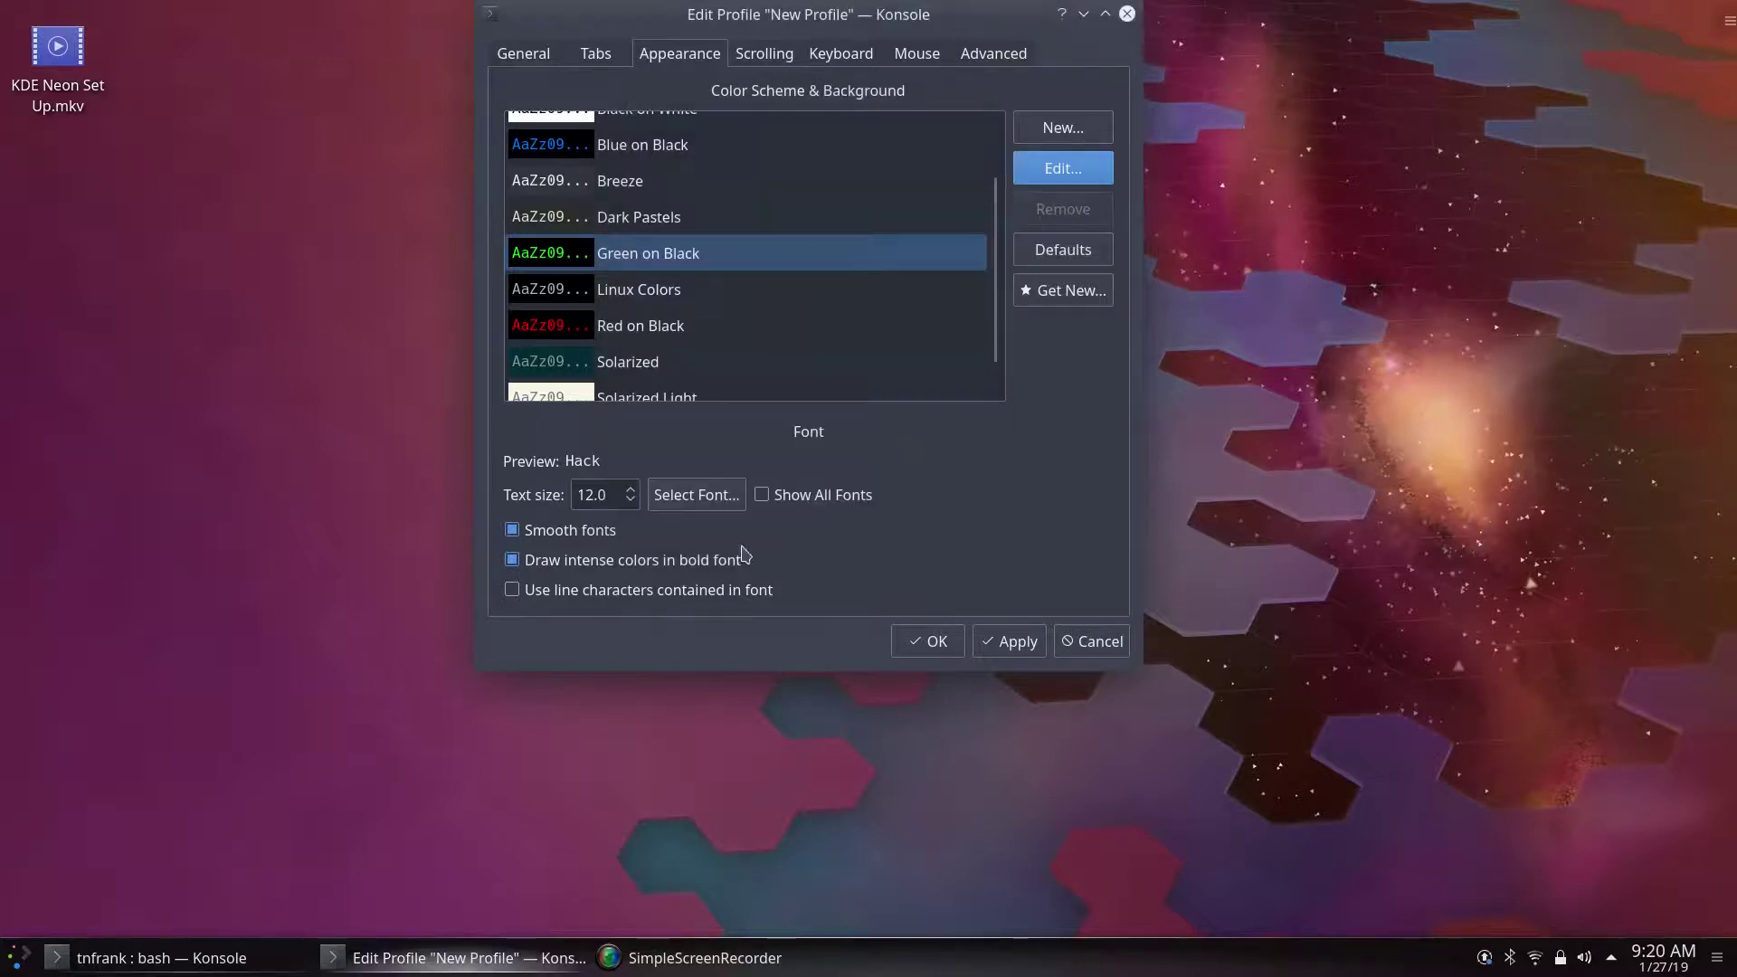
Step: Set the new profile's Hack font size to 14, then apply and save the profile
{"action": "left_click", "coordinate": [663, 502]}
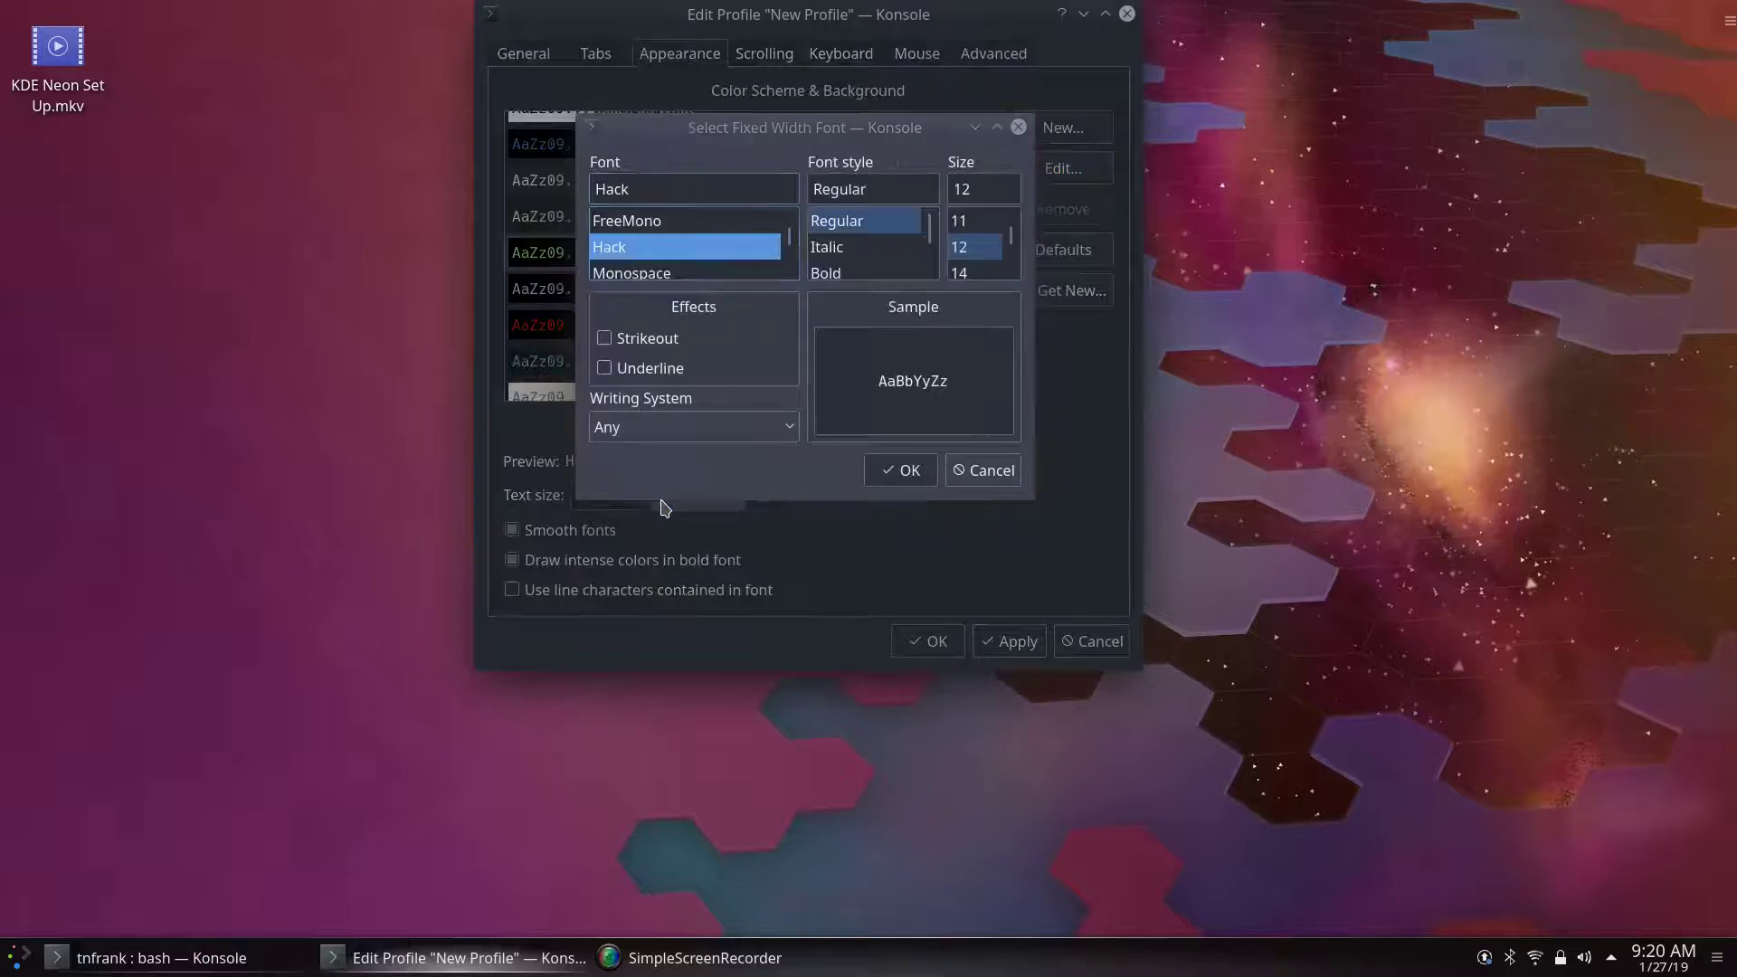
{"action": "left_click", "coordinate": [984, 274]}
{"action": "left_click", "coordinate": [902, 470]}
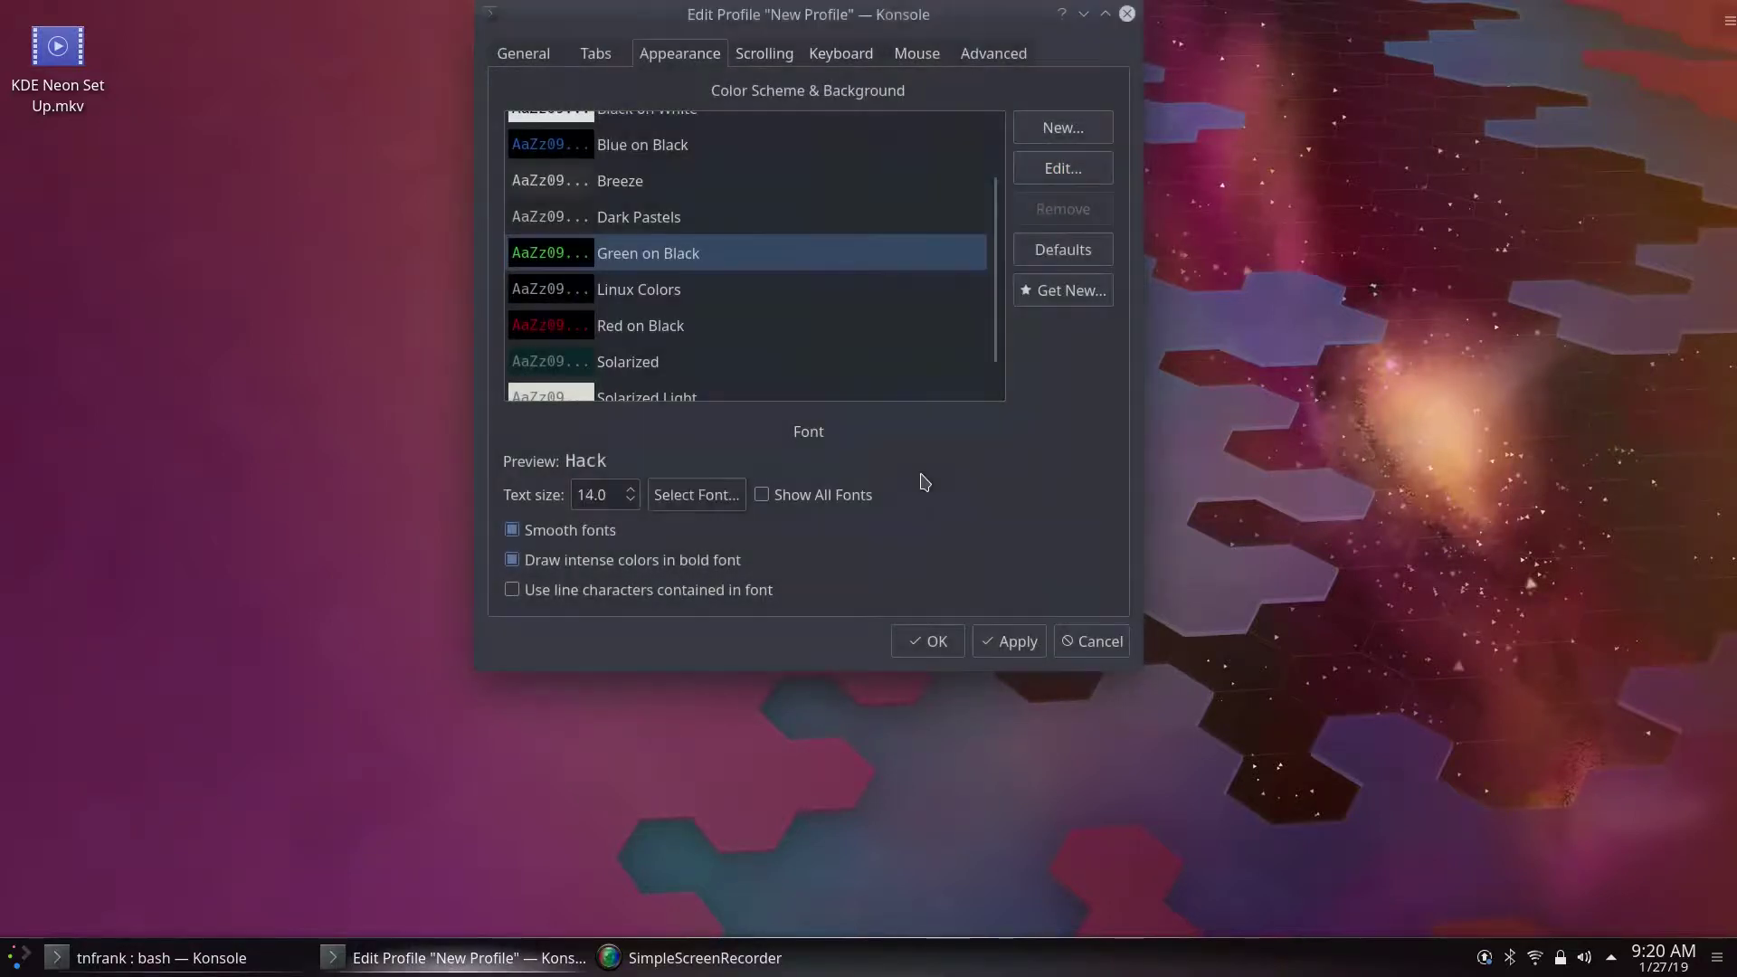
{"action": "left_click", "coordinate": [1025, 644]}
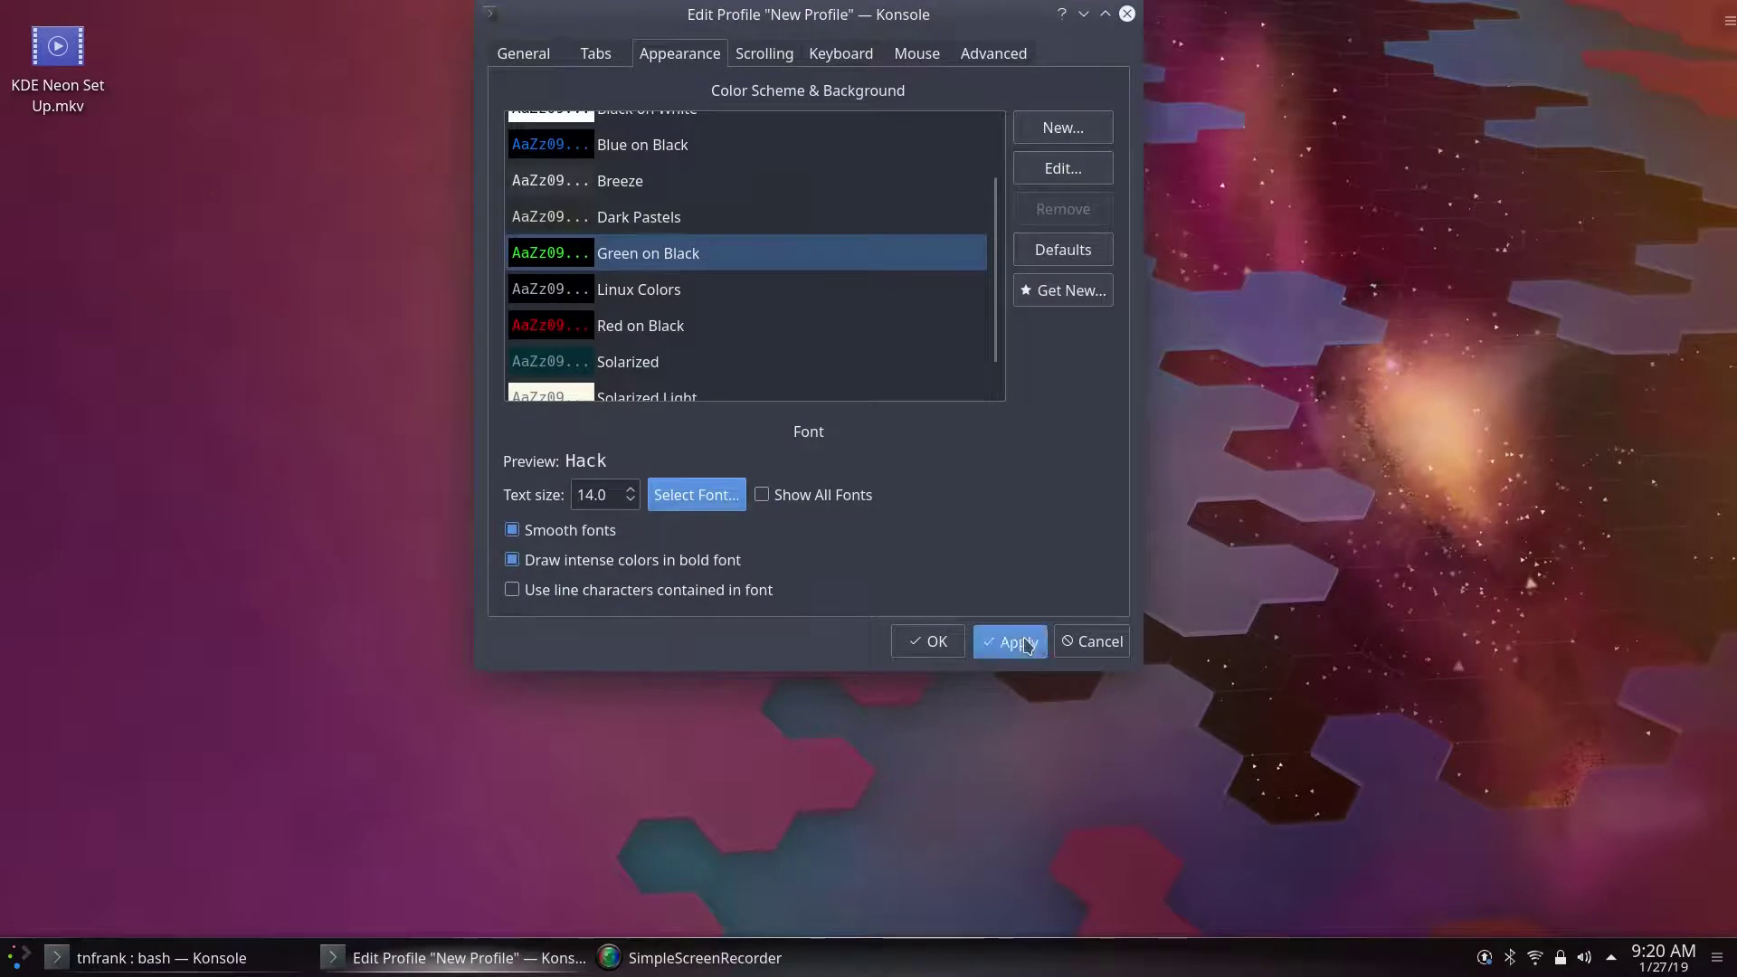
{"action": "left_click", "coordinate": [924, 641]}
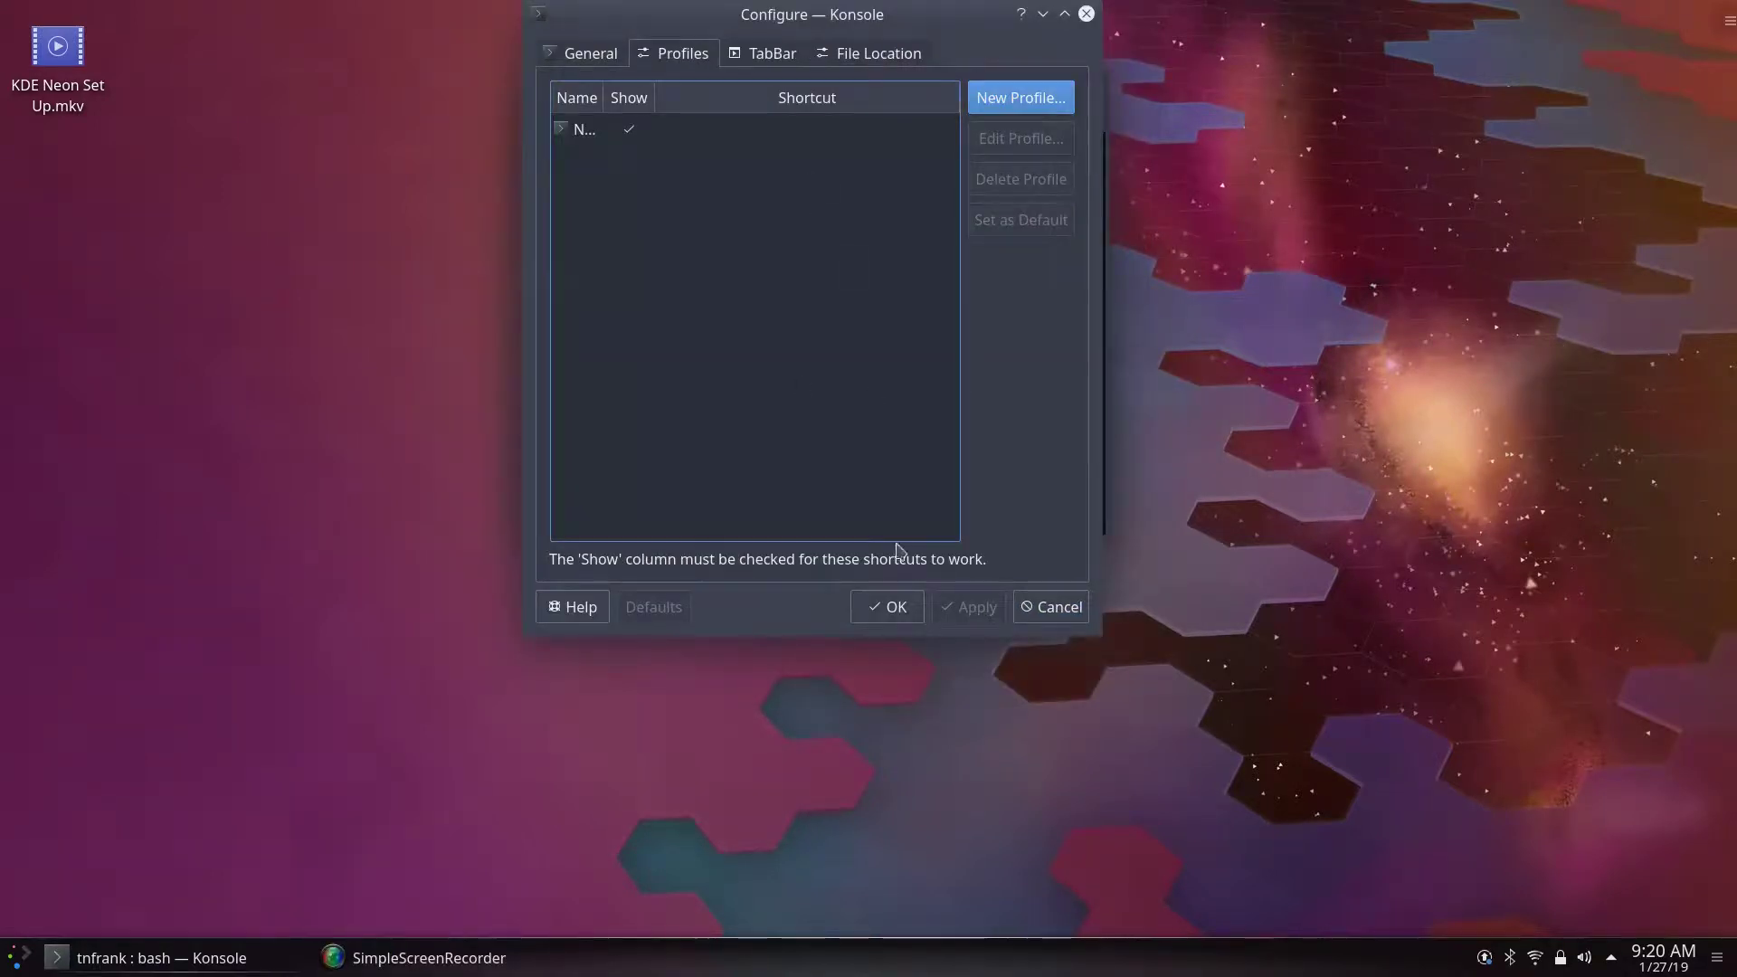
Step: Widen the Name column in the profile list, set New Profile as the default, and confirm the Konsole configuration
{"action": "left_click_drag", "start_coordinate": [659, 108], "coordinate": [802, 101]}
{"action": "left_click_drag", "start_coordinate": [604, 90], "coordinate": [716, 84]}
{"action": "left_click", "coordinate": [669, 129]}
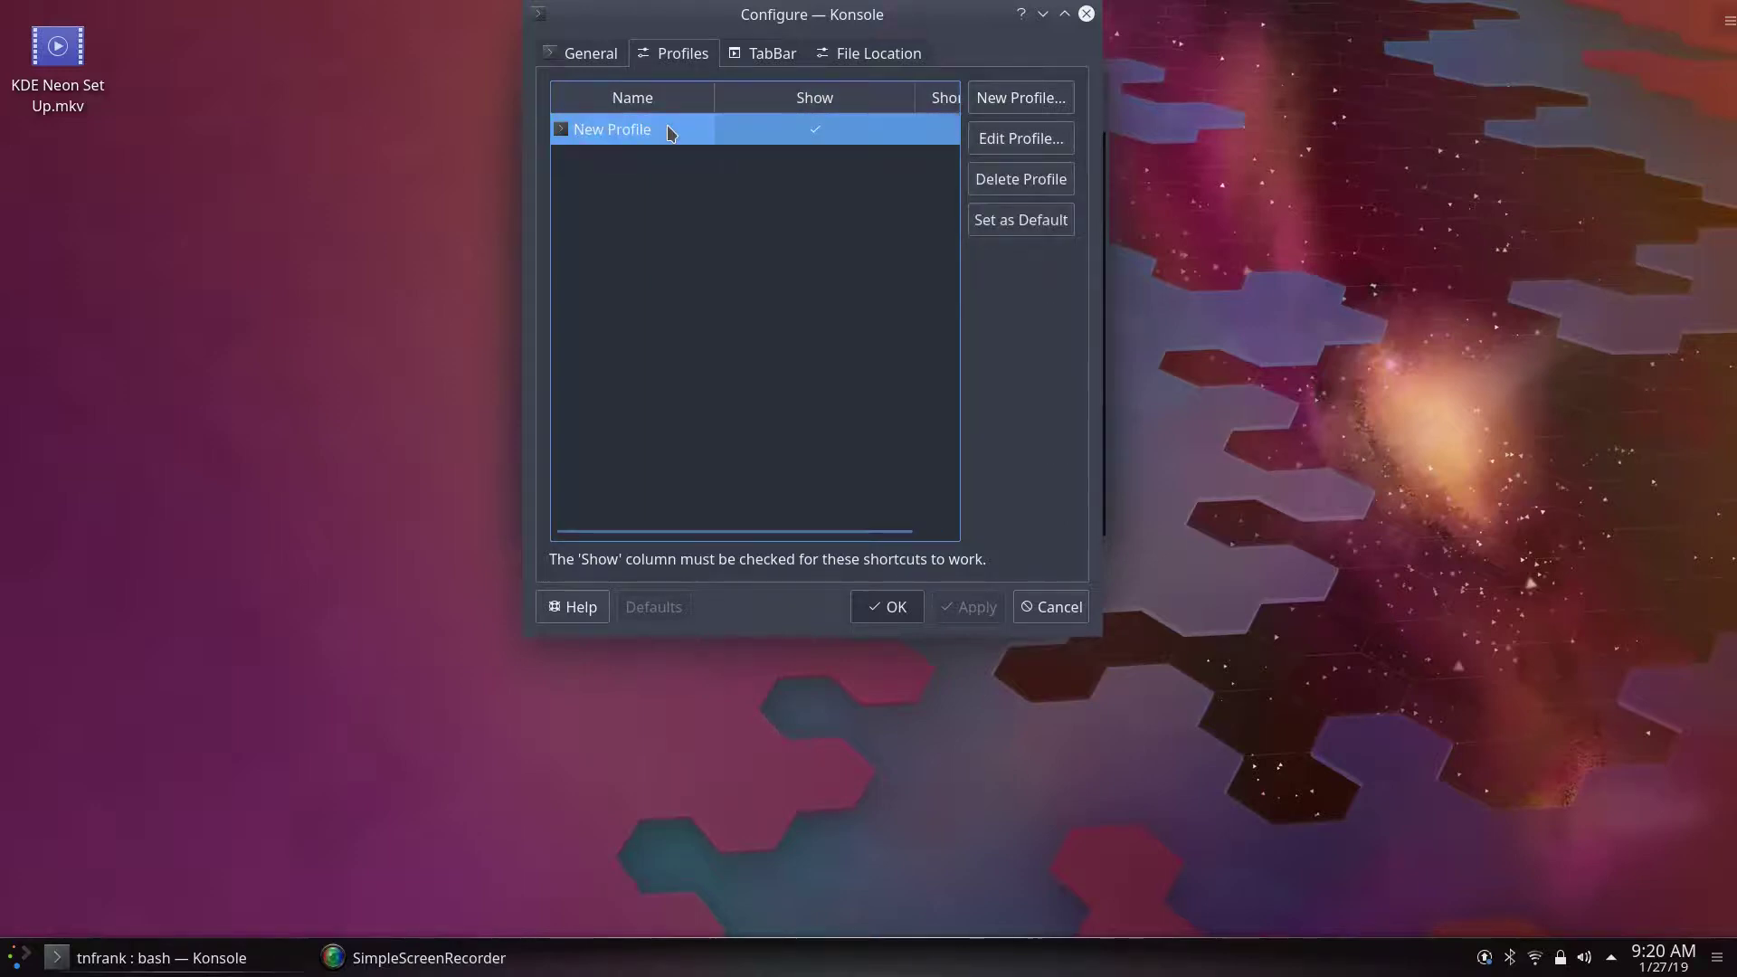
{"action": "left_click", "coordinate": [1026, 226]}
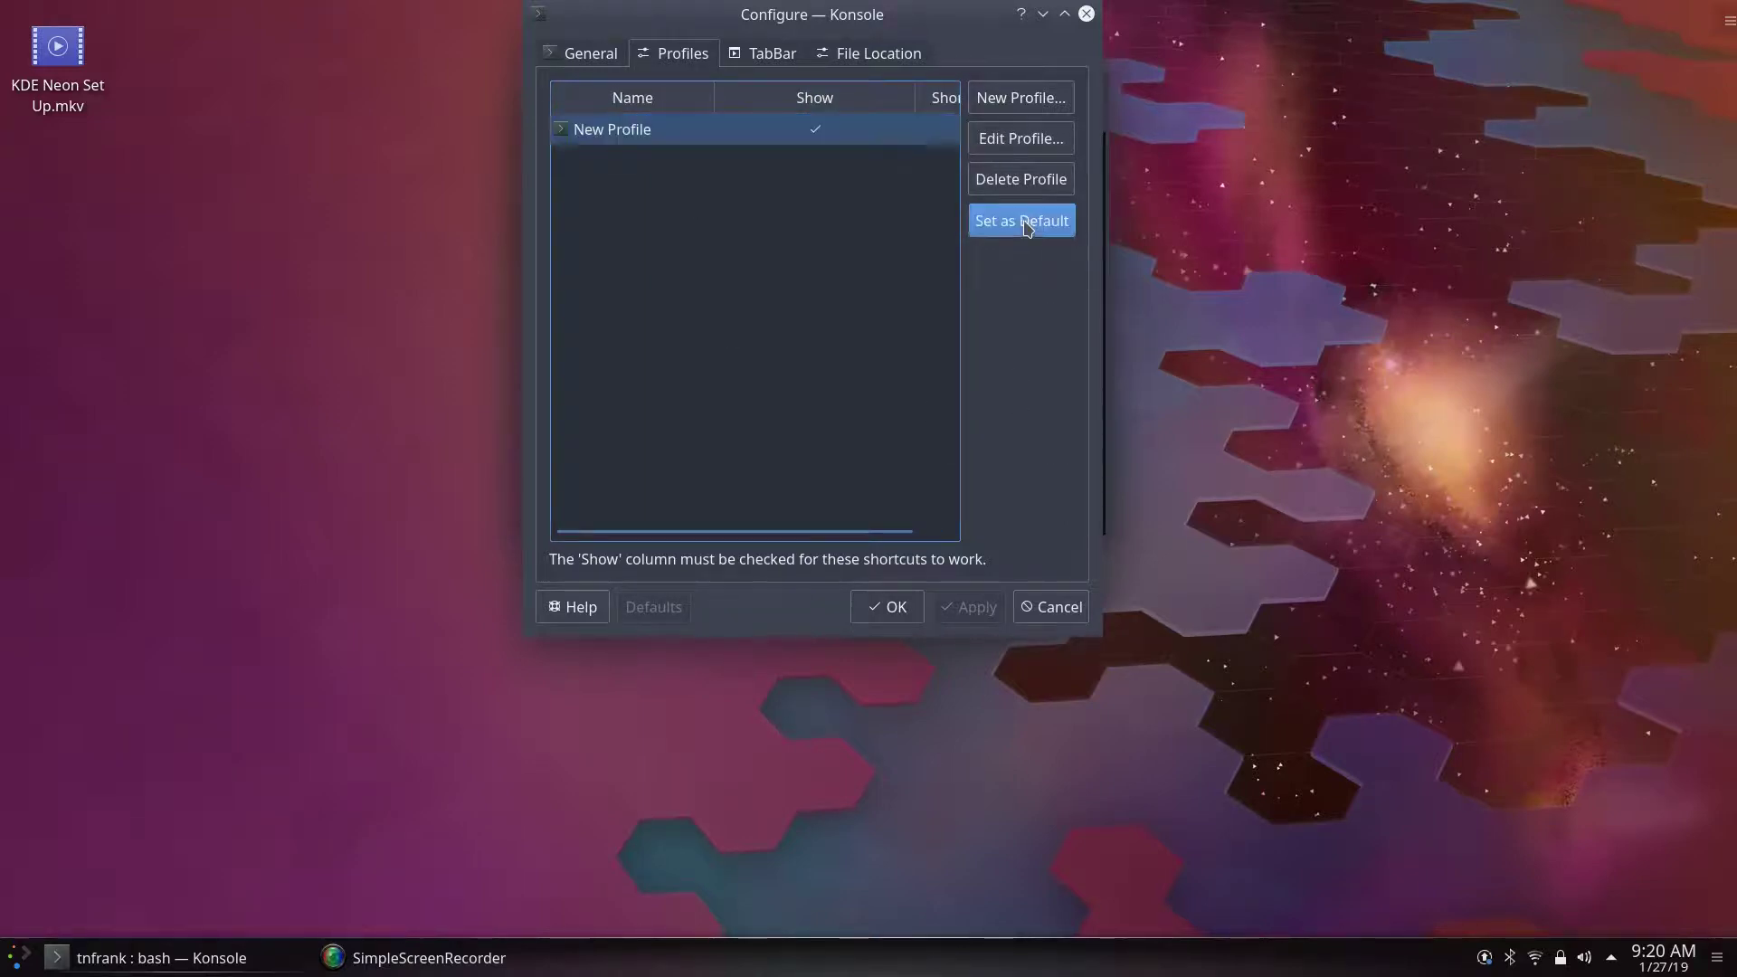
{"action": "left_click", "coordinate": [879, 604]}
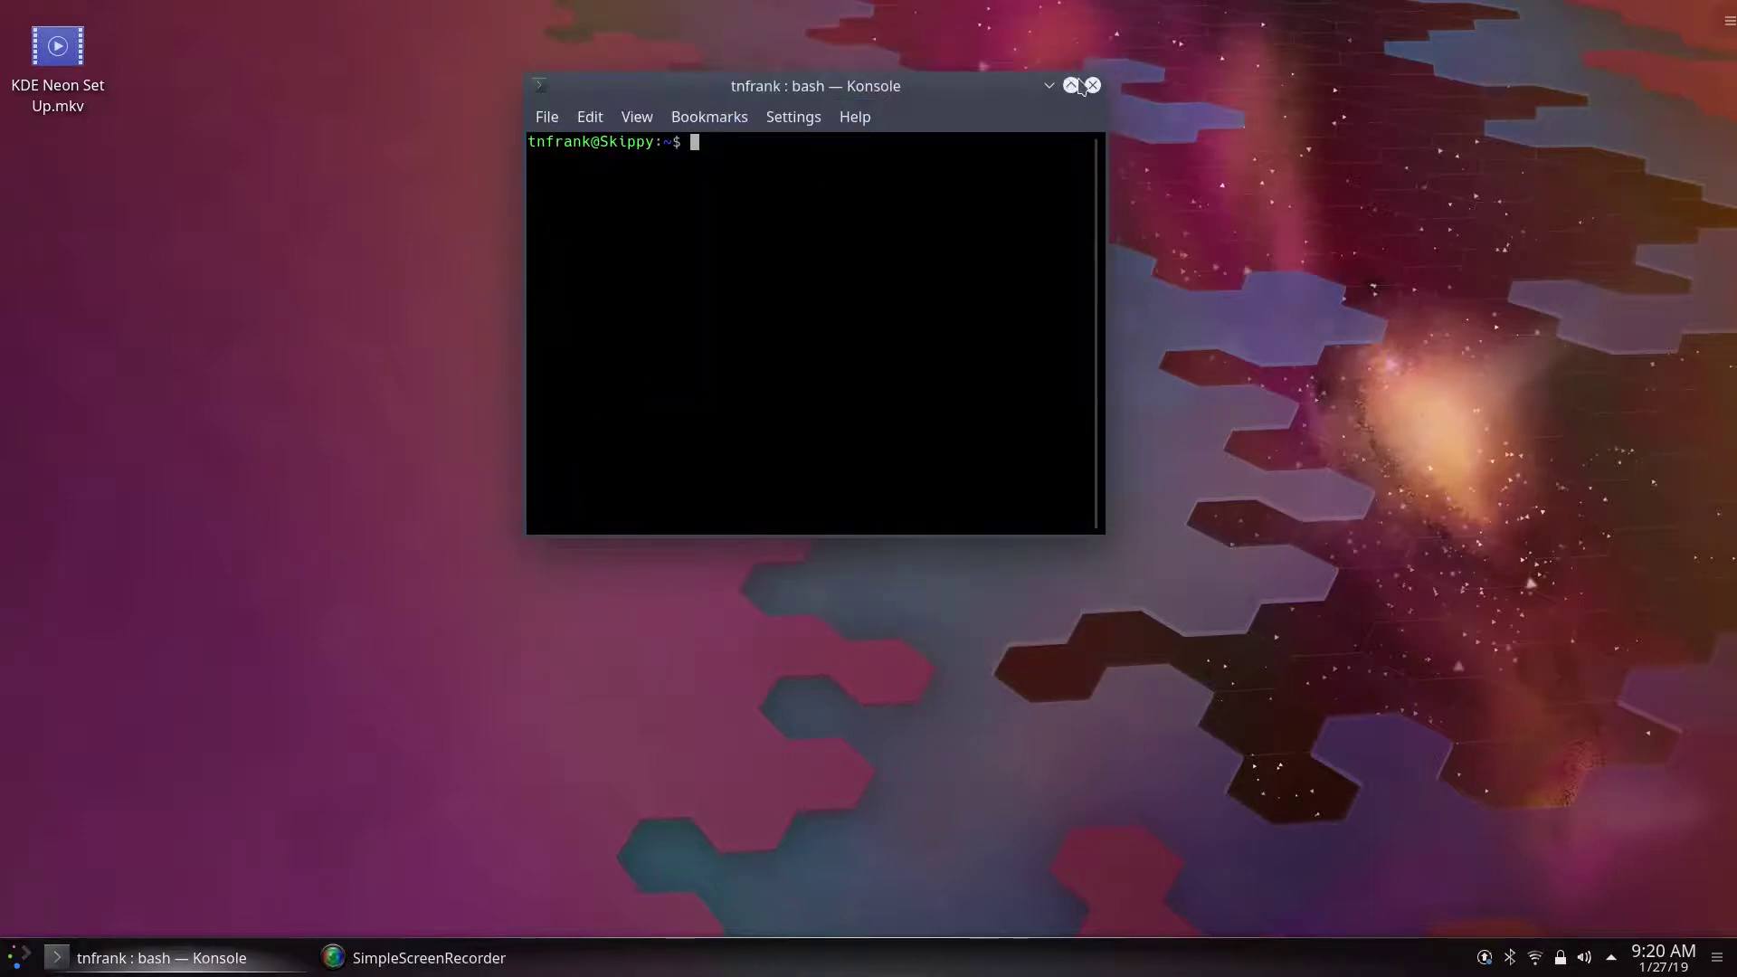
Step: Edit the current Default Konsole profile to use the Green on Black color scheme, and confirm that scheme's settings
{"action": "right_click", "coordinate": [686, 234]}
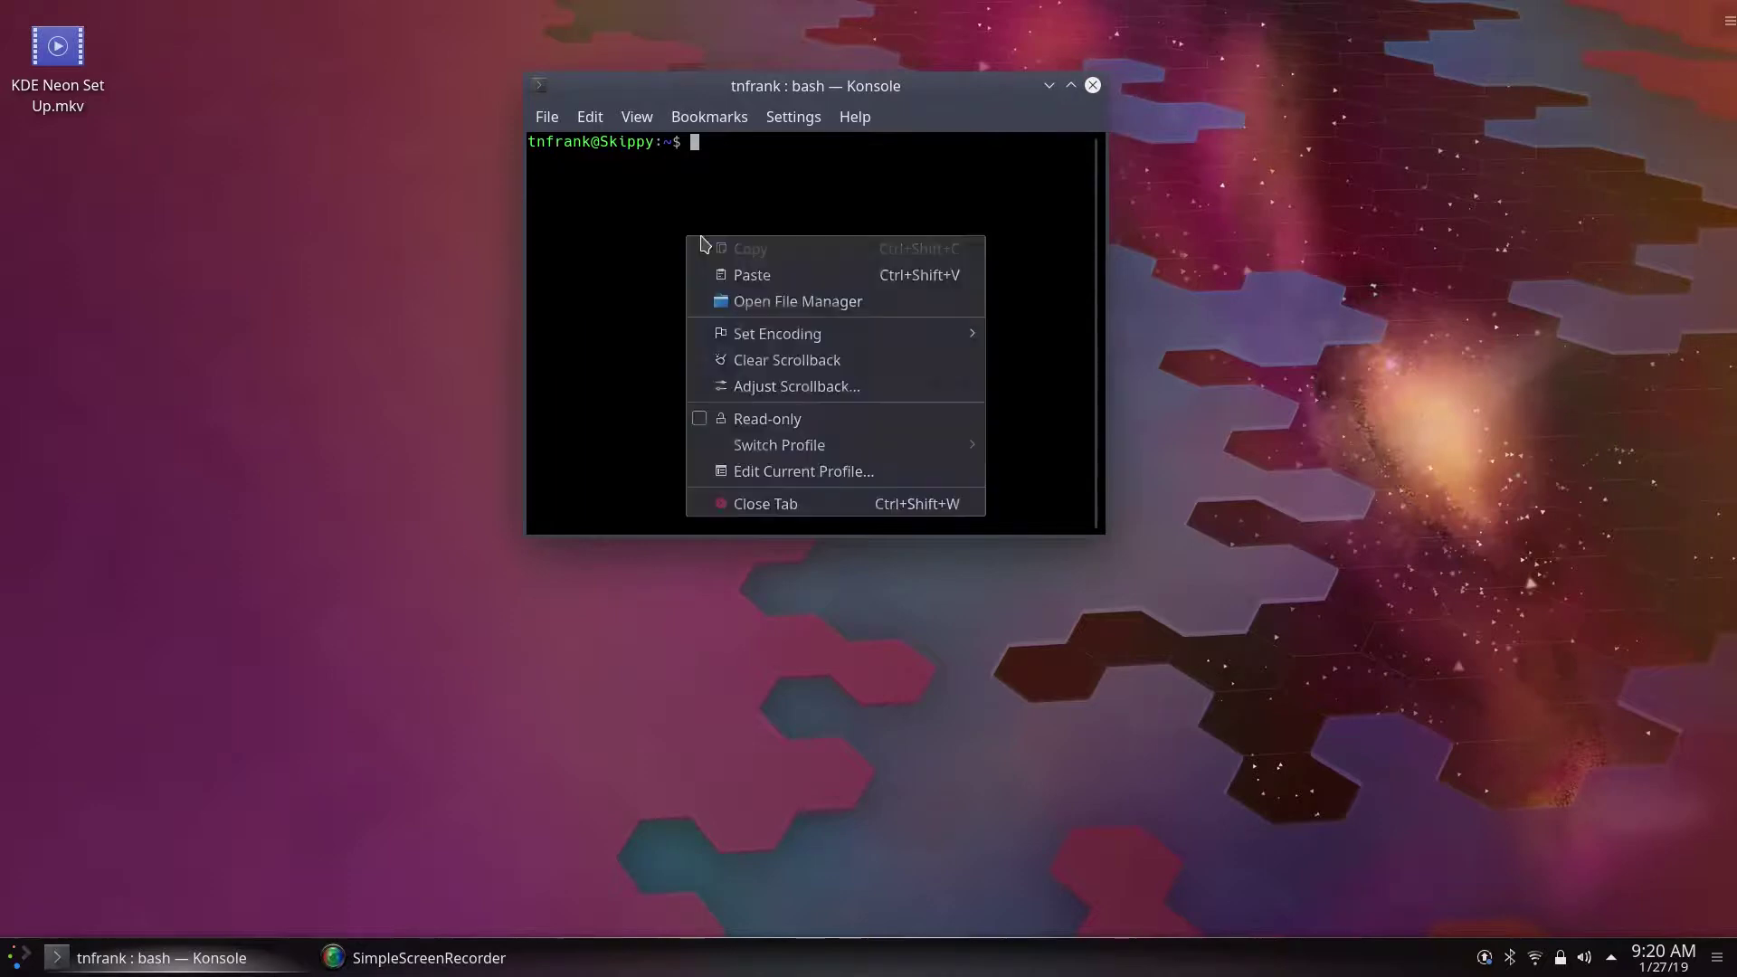
{"action": "left_click", "coordinate": [814, 471]}
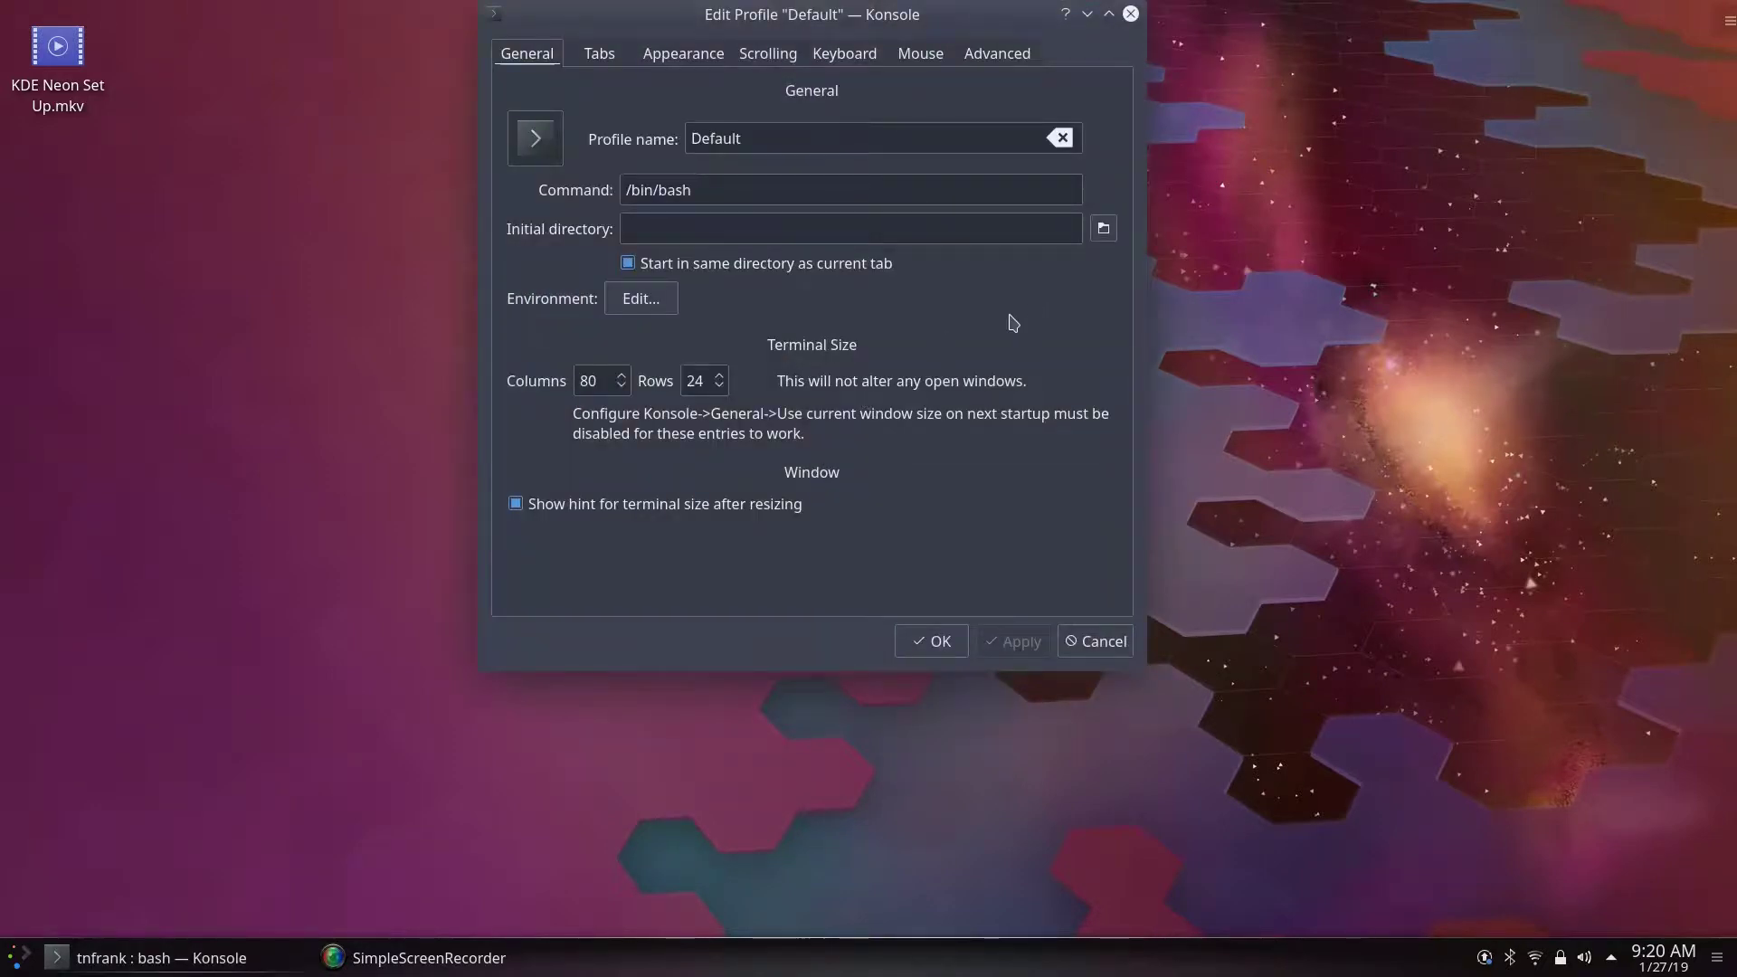
{"action": "left_click", "coordinate": [710, 62]}
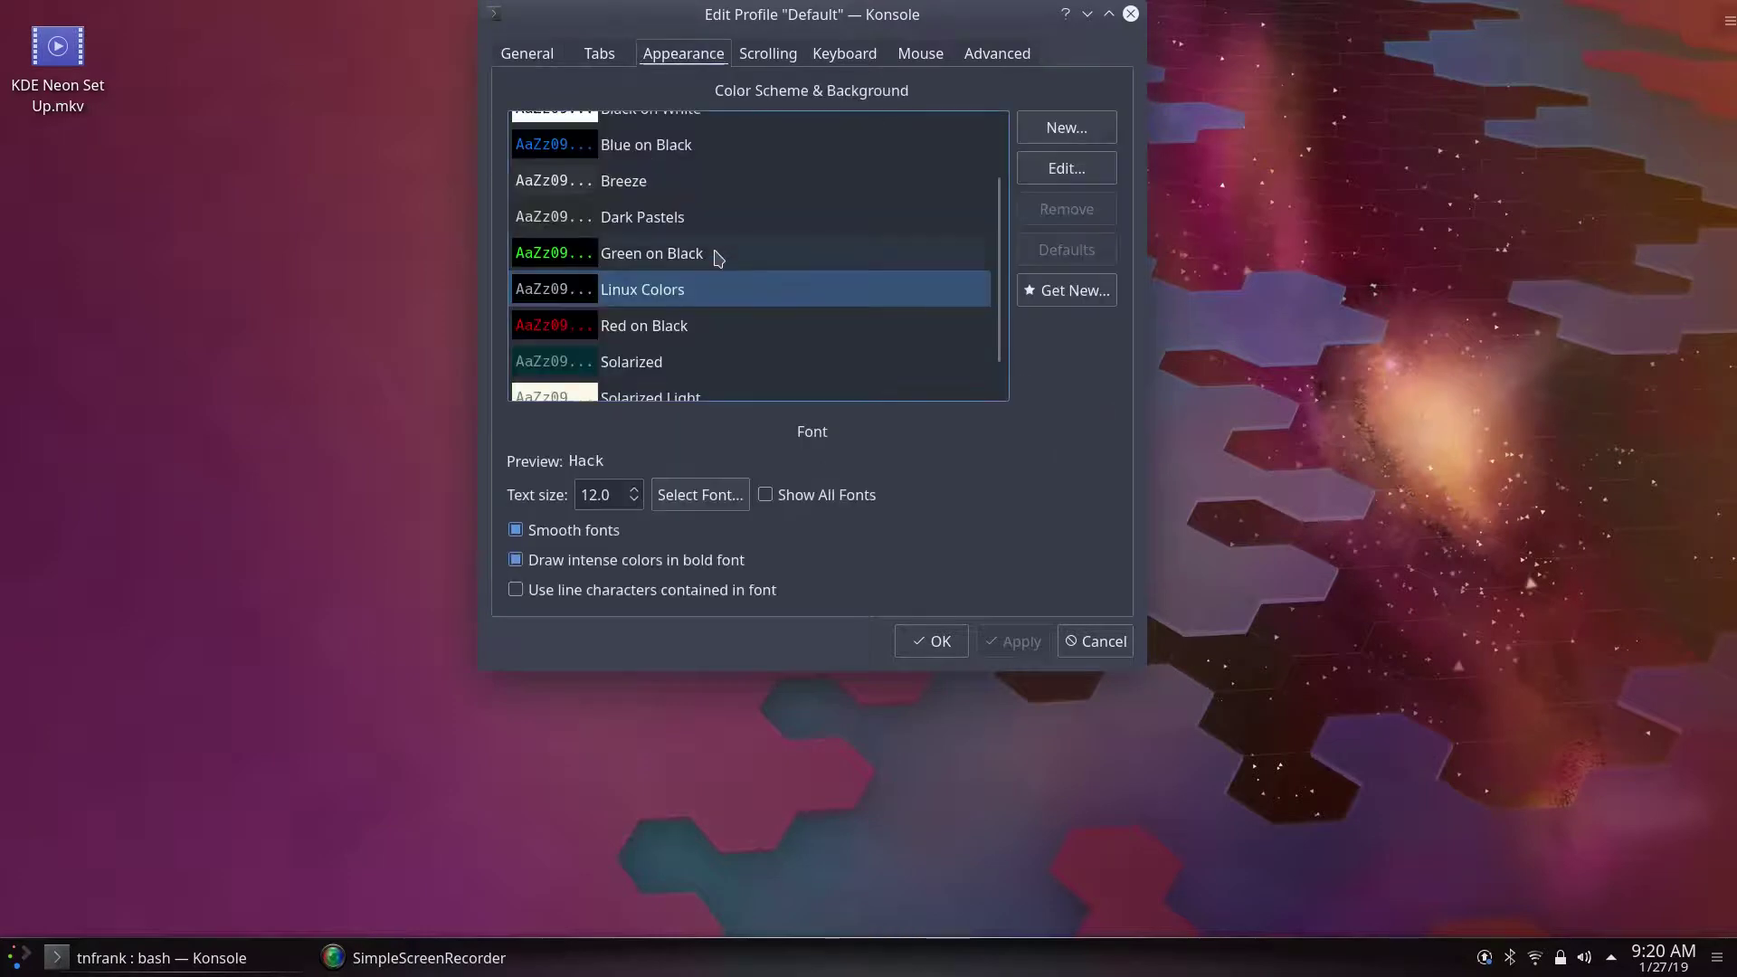
{"action": "left_click", "coordinate": [714, 256]}
{"action": "left_click", "coordinate": [1088, 181]}
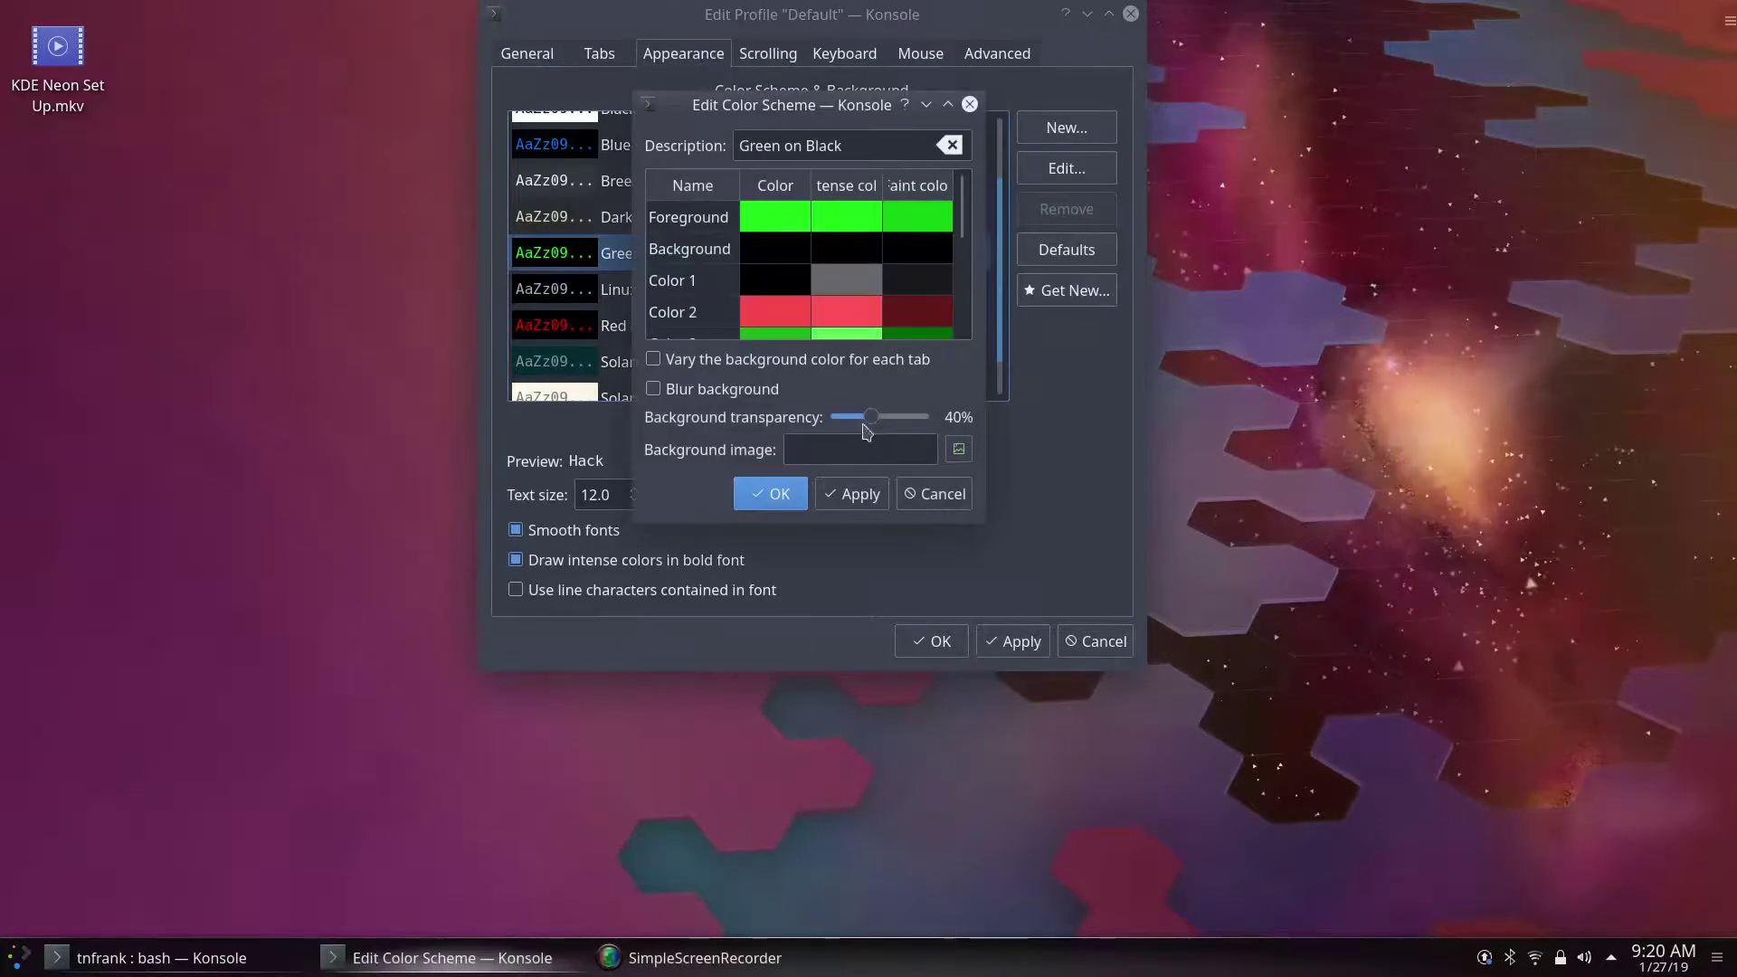
{"action": "left_click", "coordinate": [859, 496]}
{"action": "left_click", "coordinate": [774, 496]}
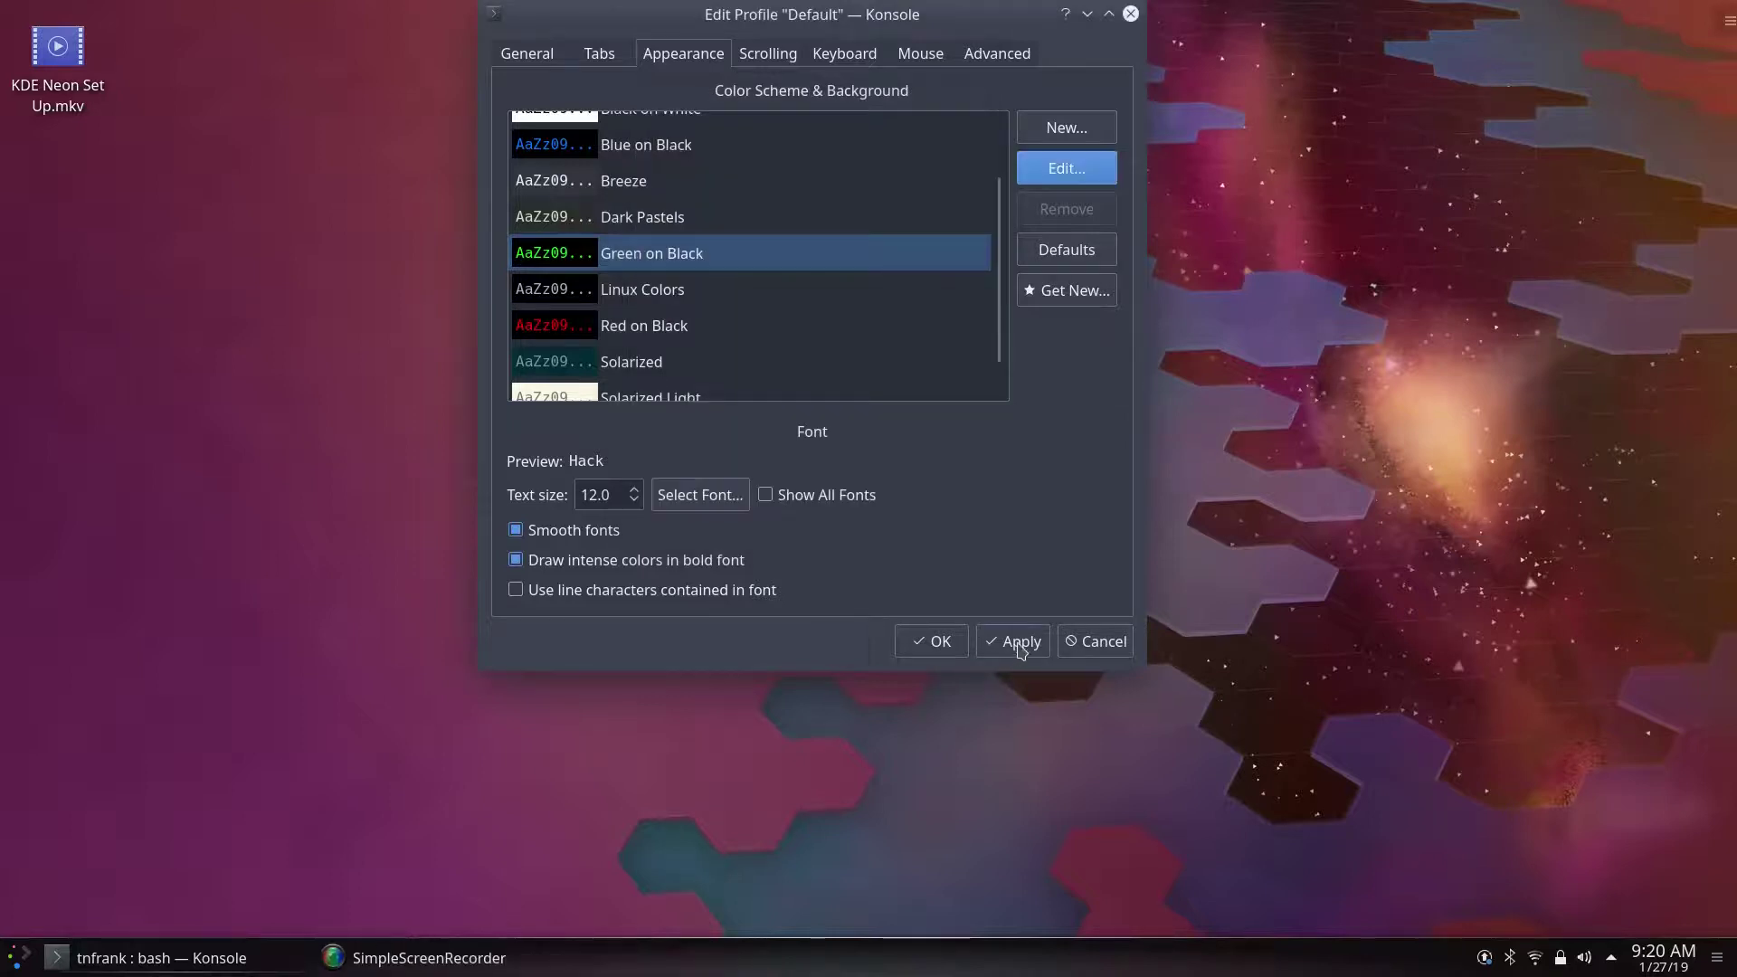
Step: Set the Default profile's font to Hack Bold at size 14, then apply and save the profile
{"action": "left_click", "coordinate": [722, 499]}
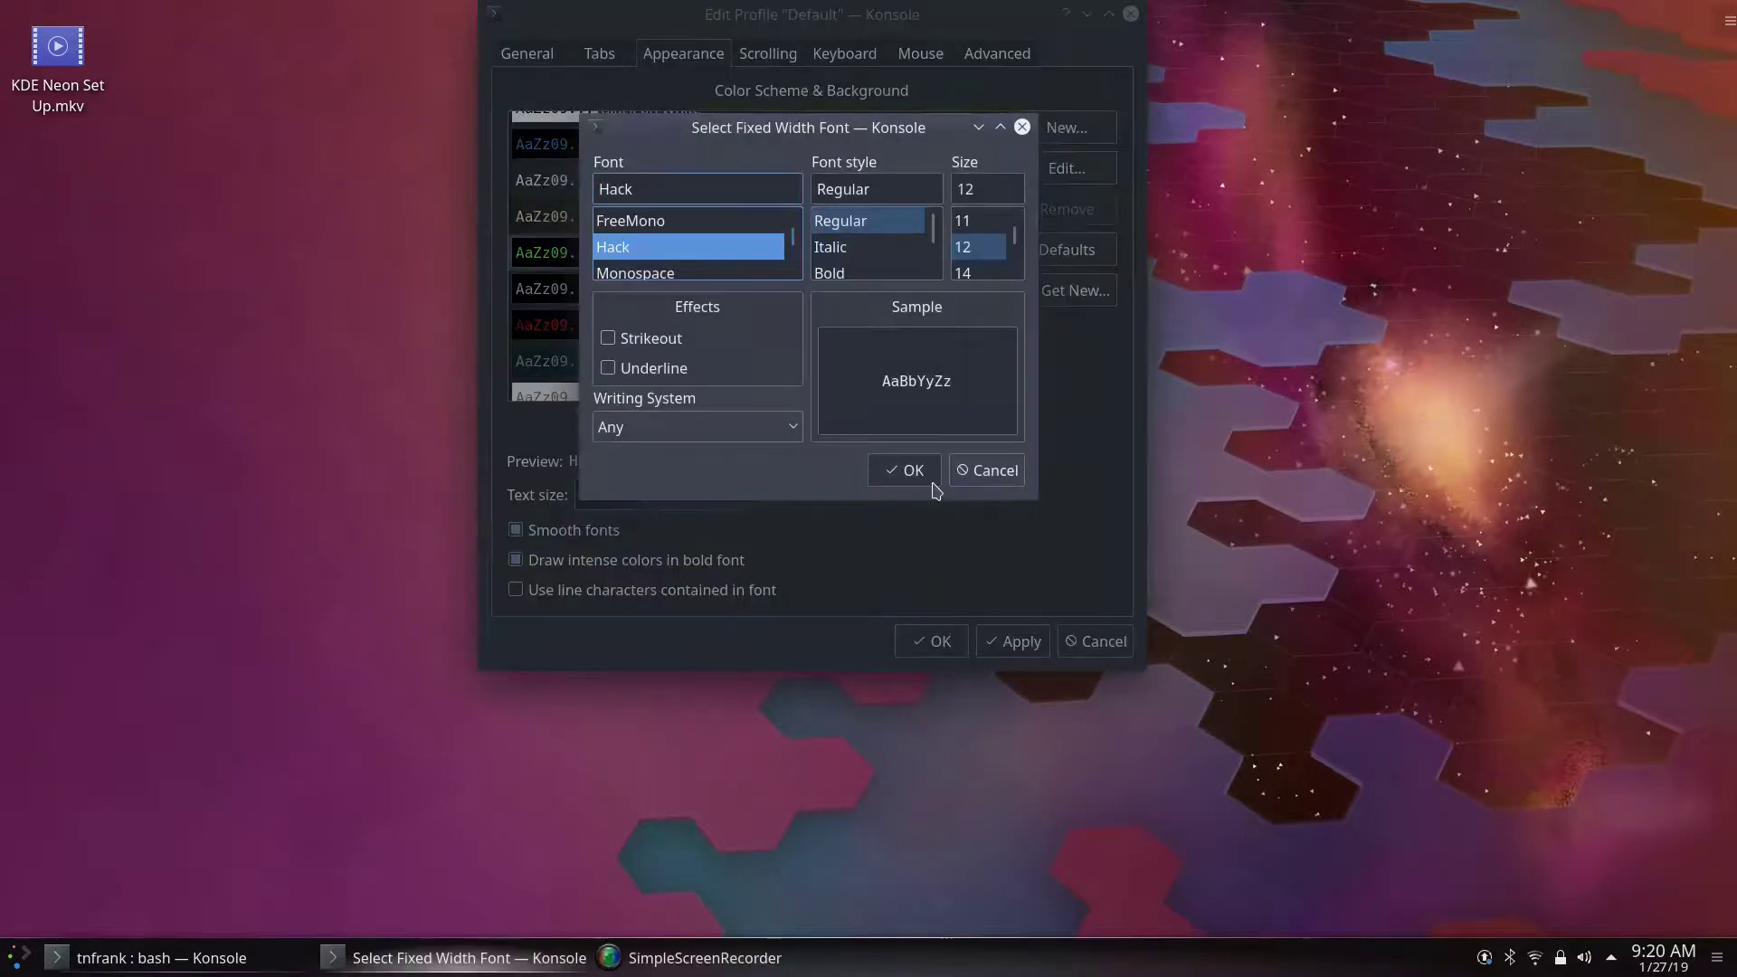
{"action": "left_click", "coordinate": [976, 248]}
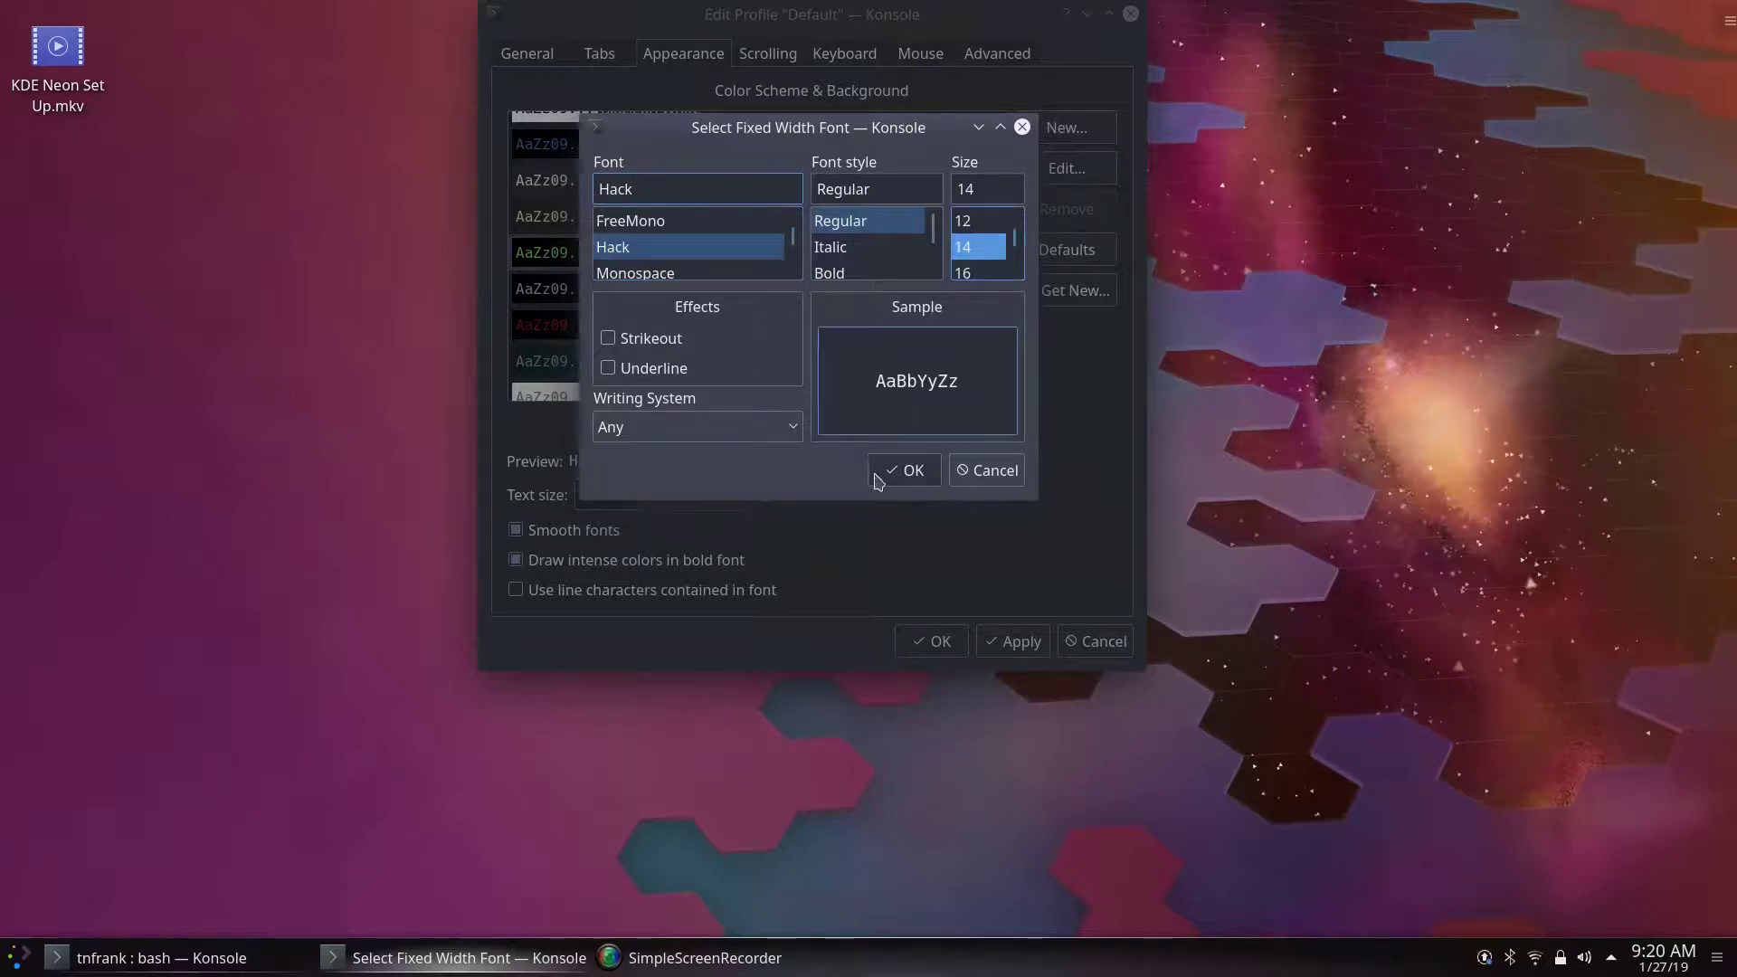
{"action": "left_click", "coordinate": [868, 276]}
{"action": "left_click", "coordinate": [893, 479]}
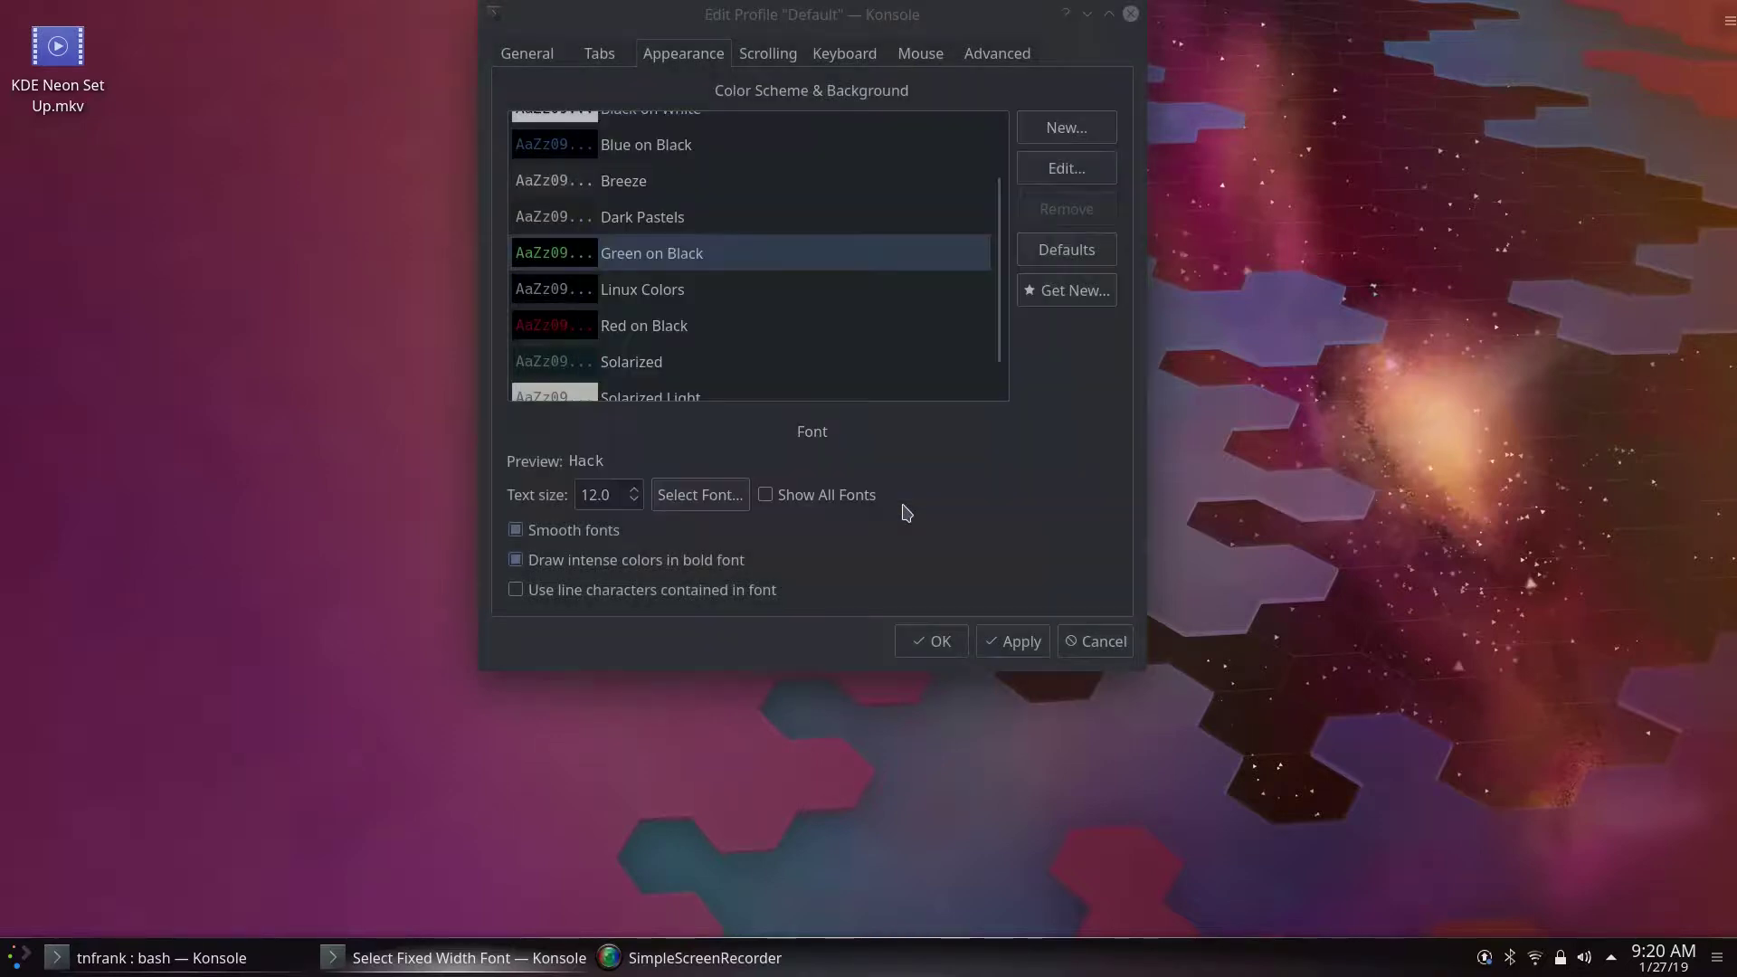
{"action": "left_click", "coordinate": [1013, 644]}
{"action": "left_click", "coordinate": [931, 642]}
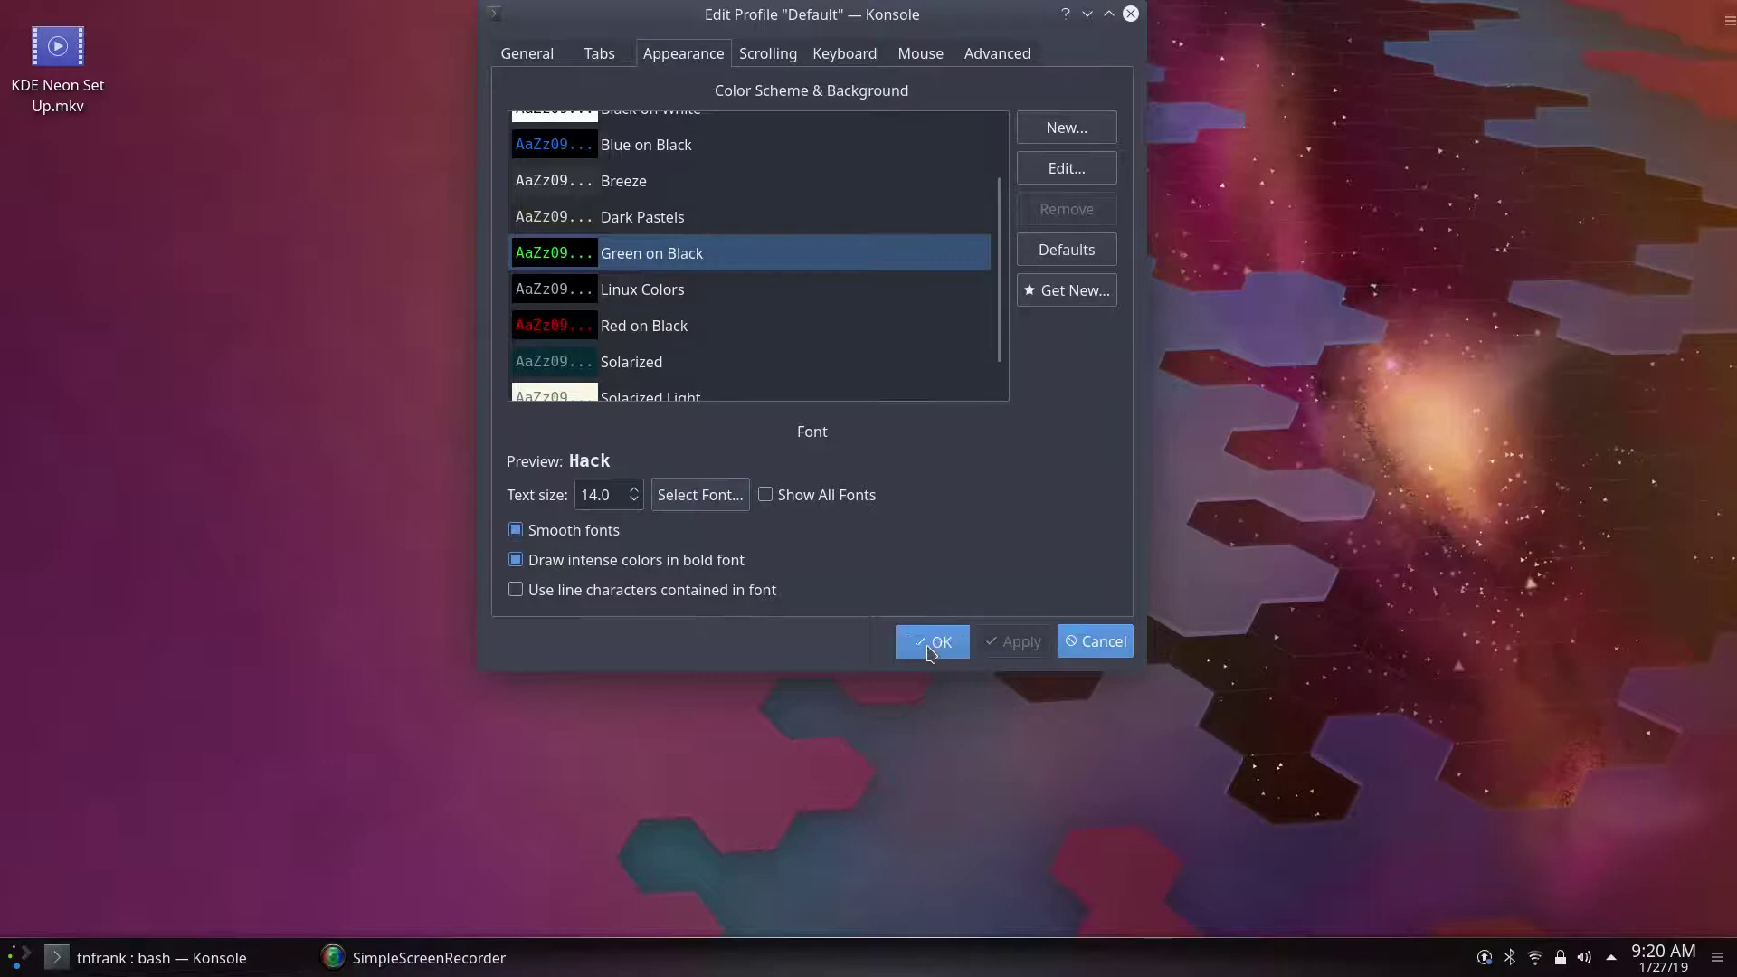
Step: Reposition and enlarge the terminal window to about 98 x 30, and run sudo apt-get update, entering the sudo password
{"action": "left_click_drag", "start_coordinate": [874, 88], "coordinate": [782, 83]}
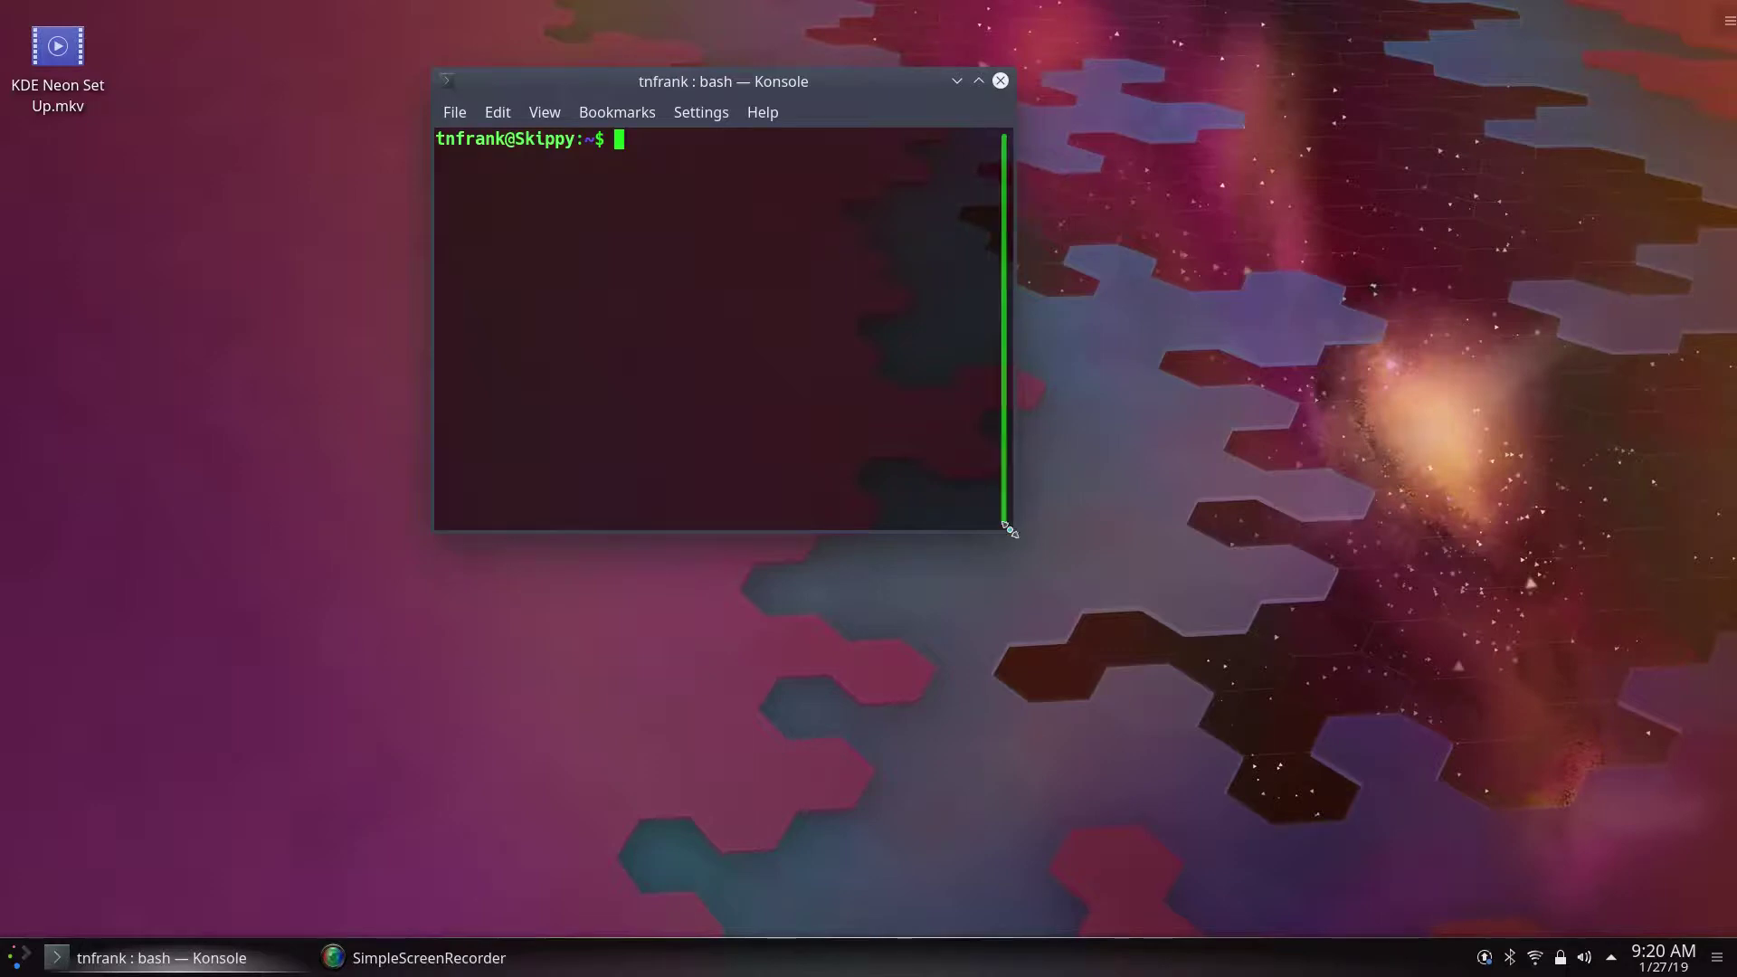
{"action": "left_click_drag", "start_coordinate": [1007, 527], "coordinate": [1431, 770]}
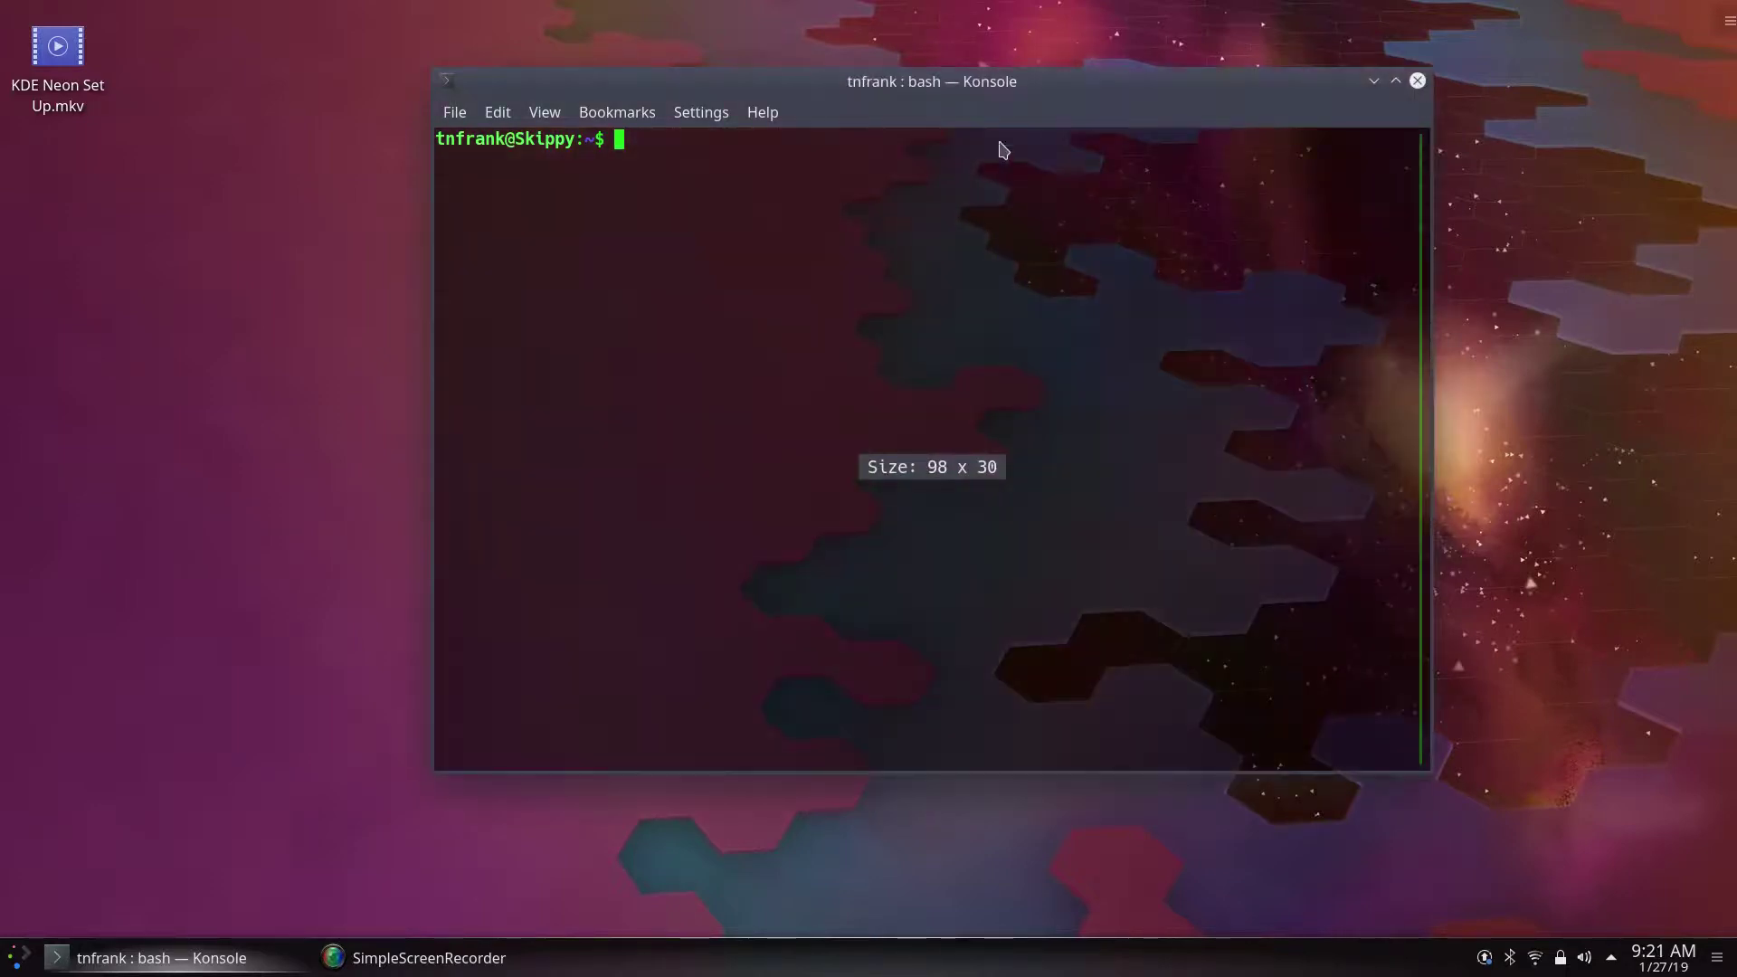
{"action": "type", "text": "sud"}
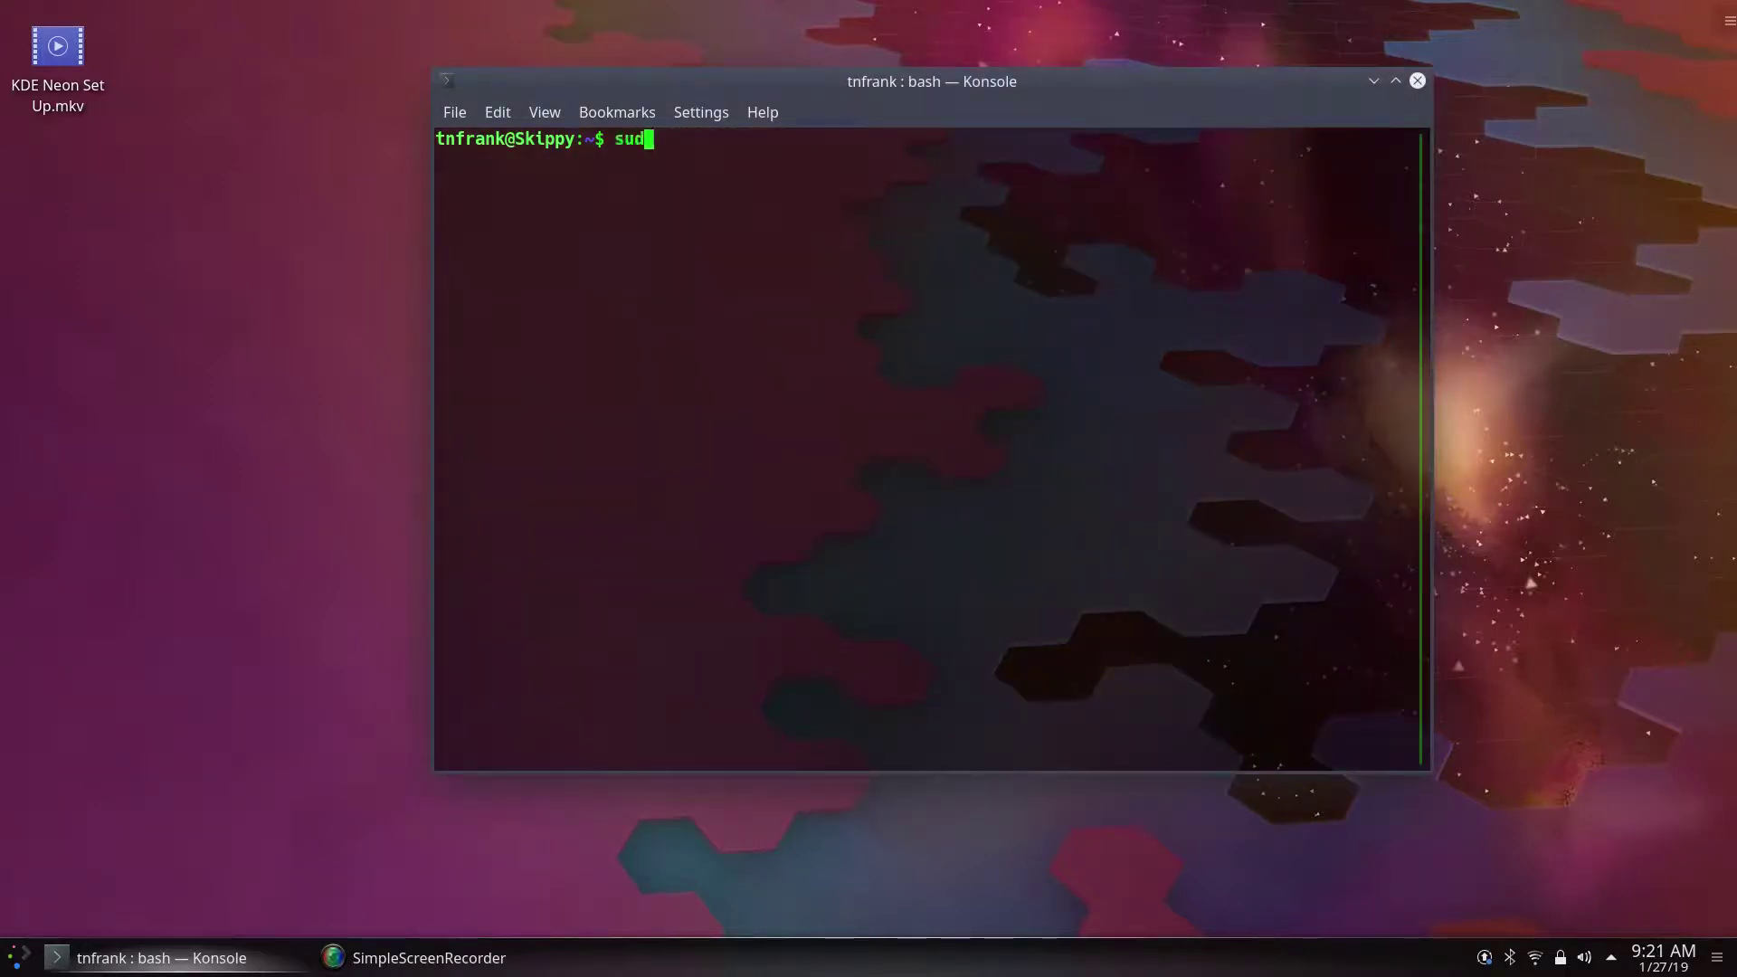
{"action": "type", "text": "o apt-get update"}
{"action": "key", "text": "Return"}
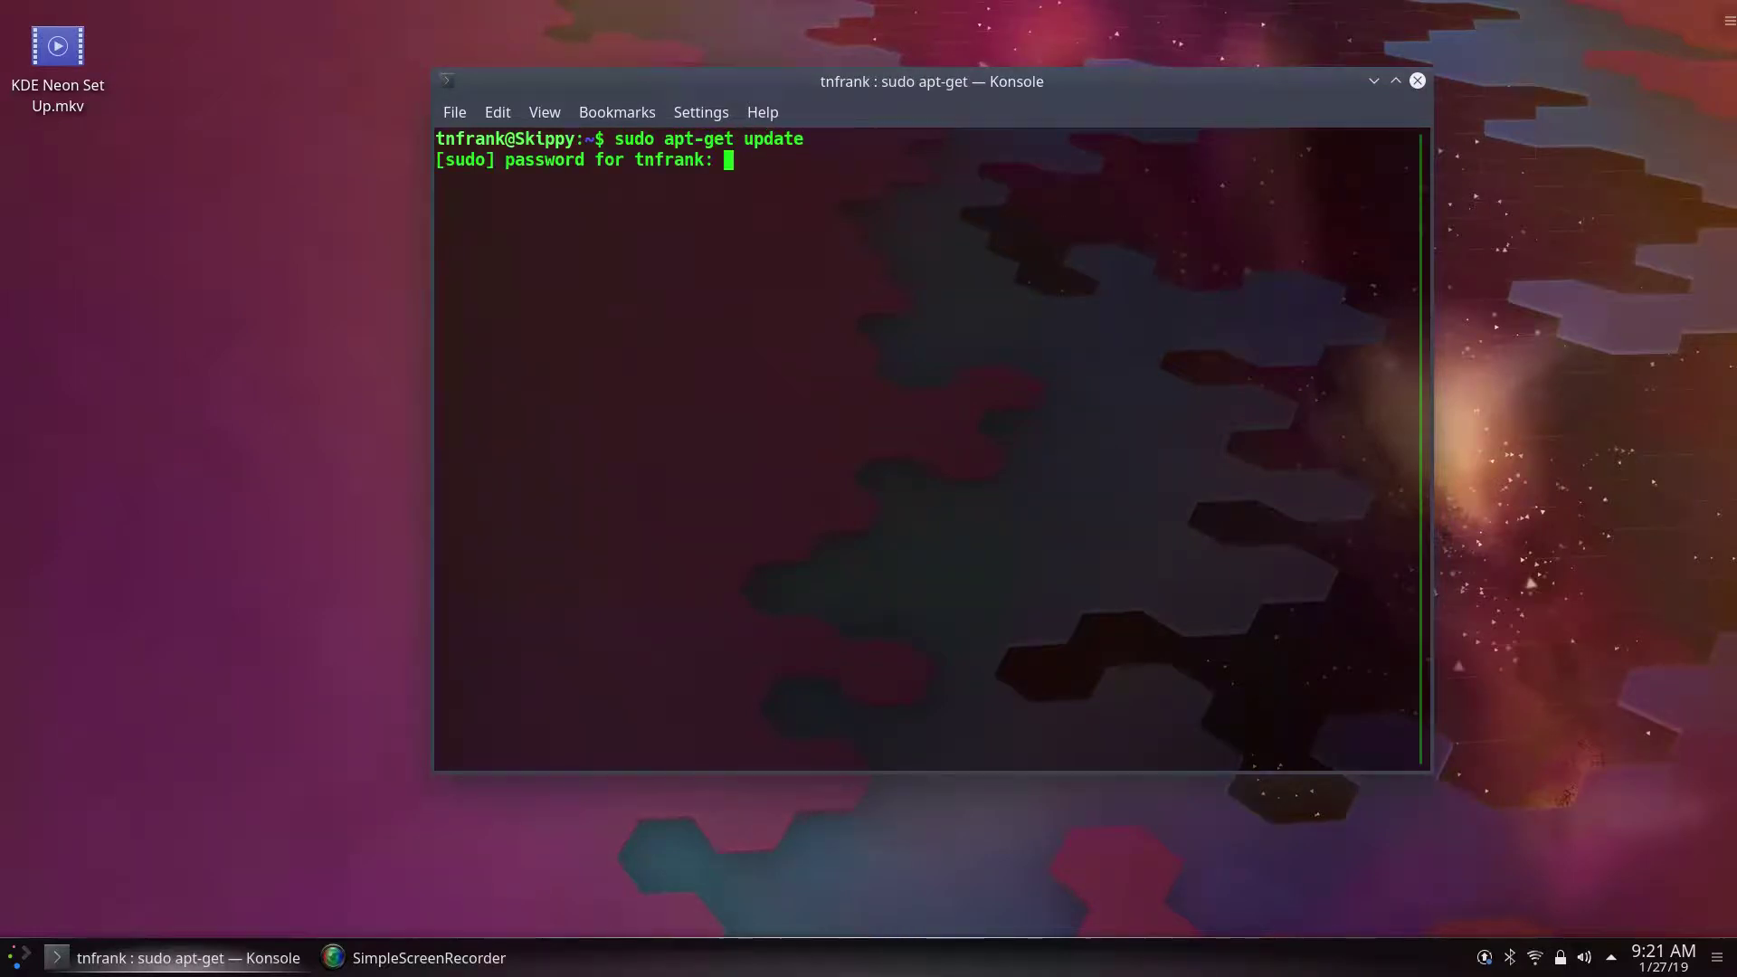
{"action": "key", "text": "Return"}
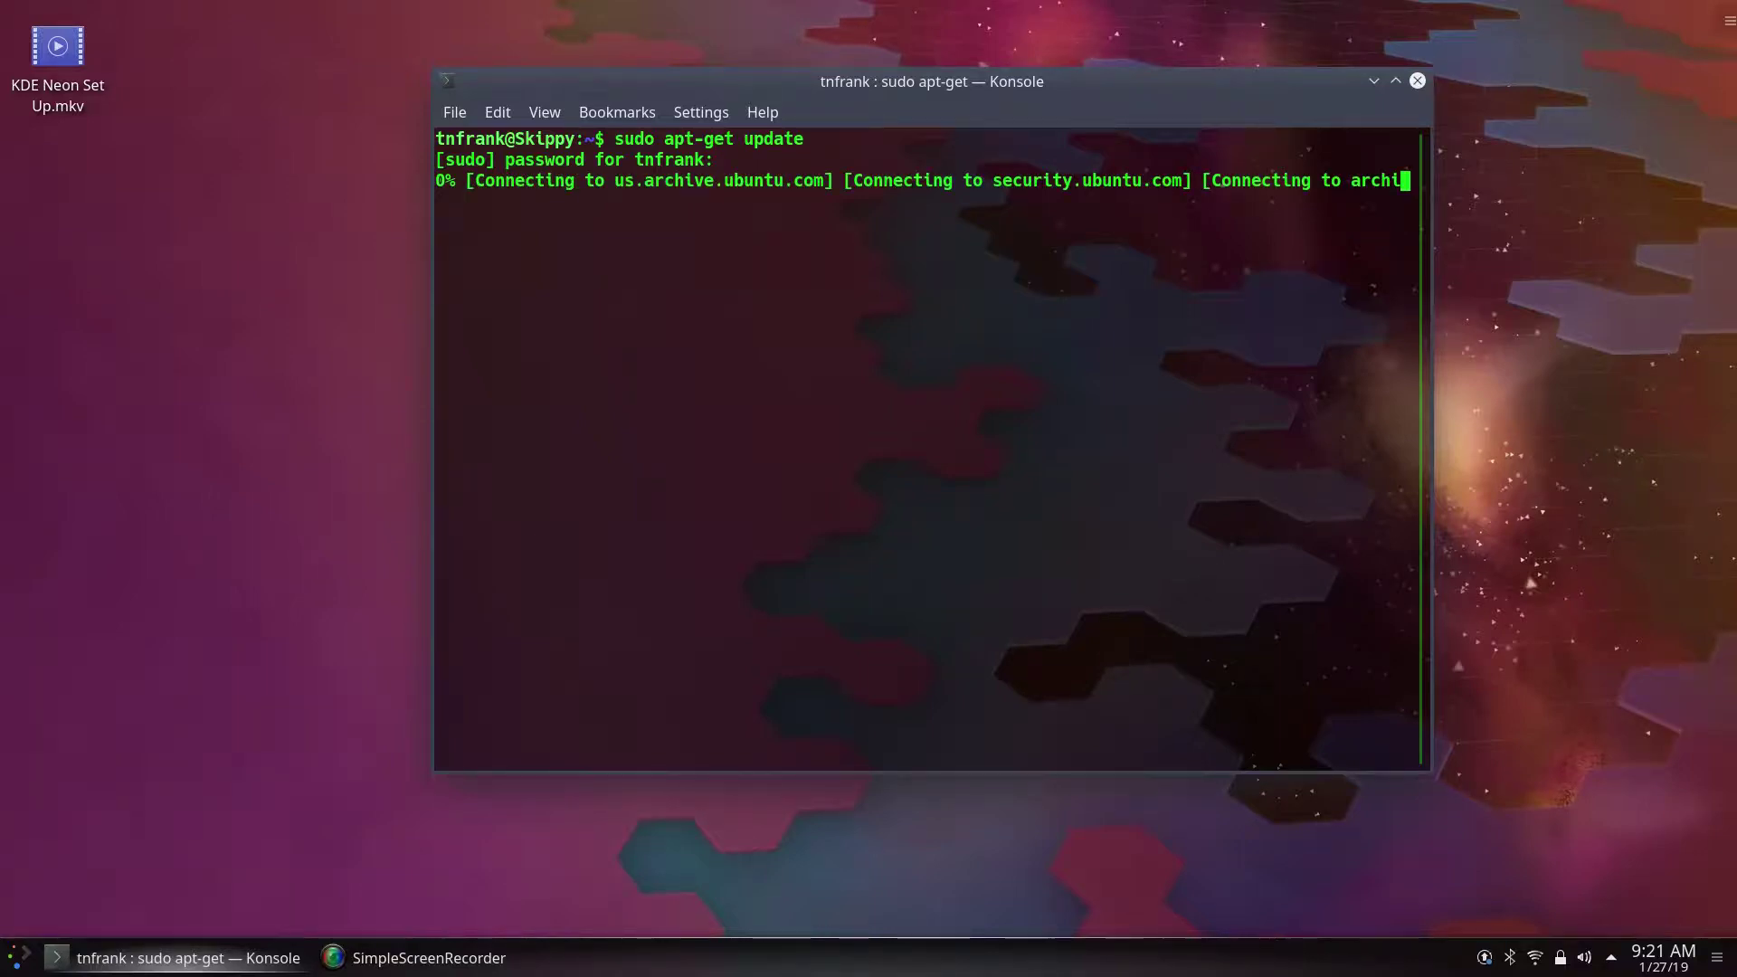
Step: Run sudo apt-get dist-upgrade, accept the package installation, and shift the terminal window higher on the desktop
{"action": "left_click_drag", "start_coordinate": [1113, 75], "coordinate": [1059, 57]}
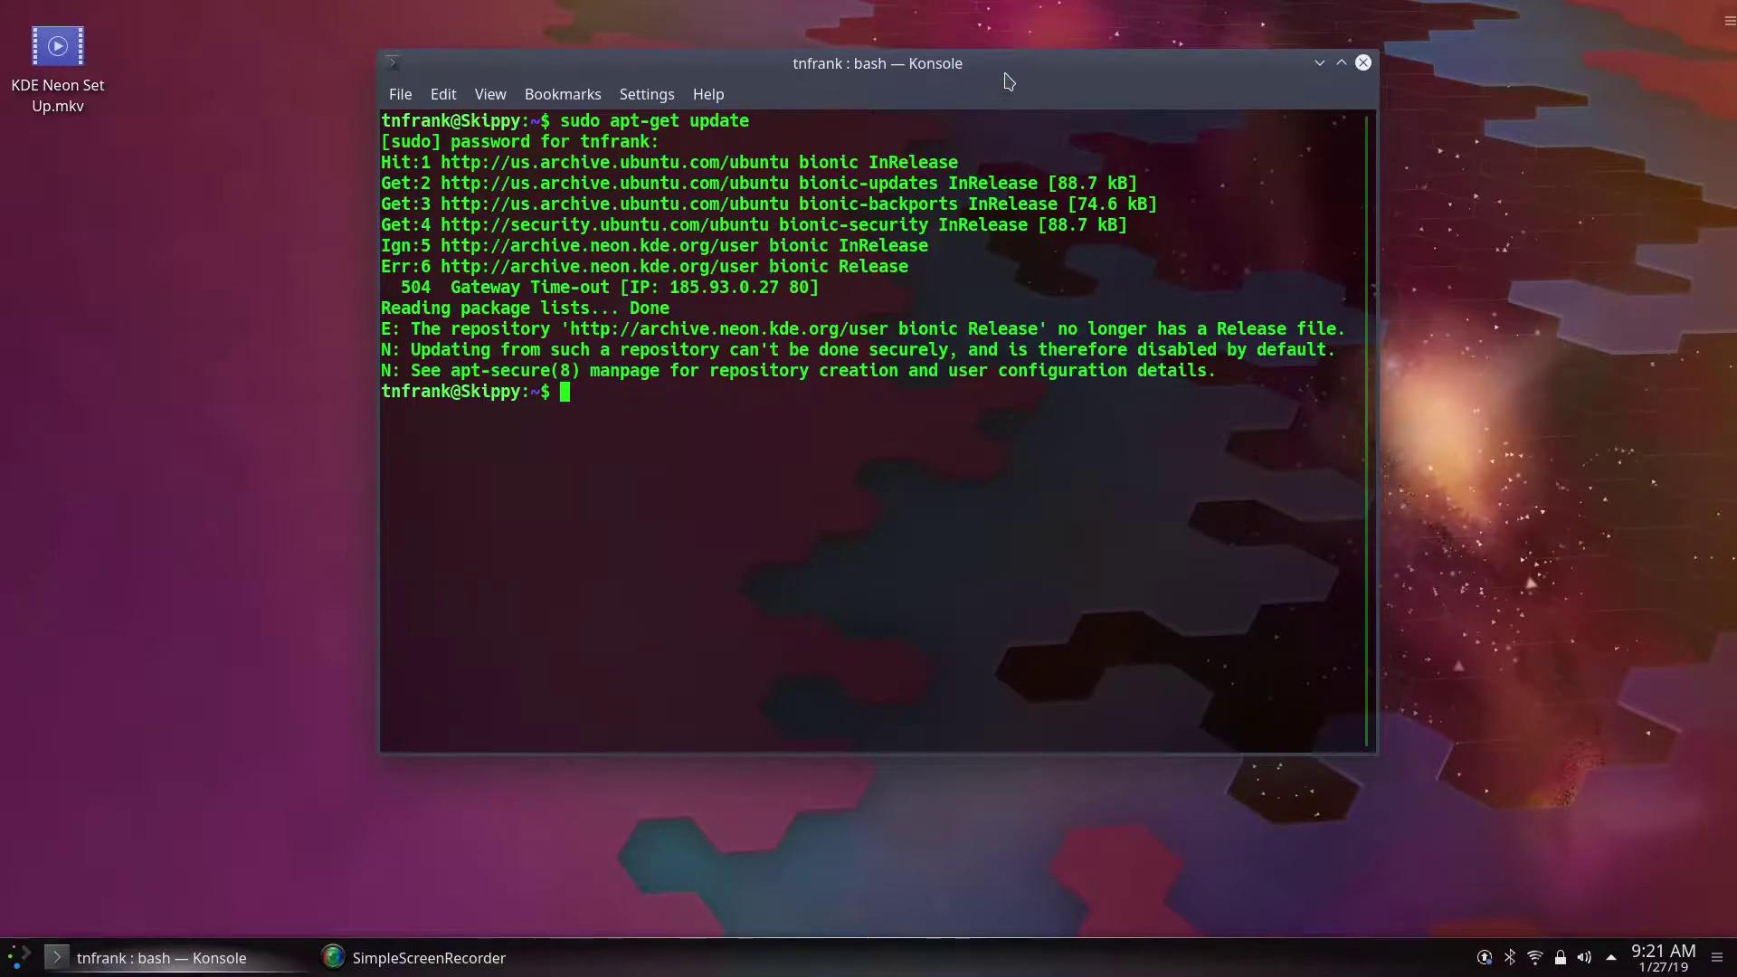
{"action": "type", "text": "sudo apt-get dist"}
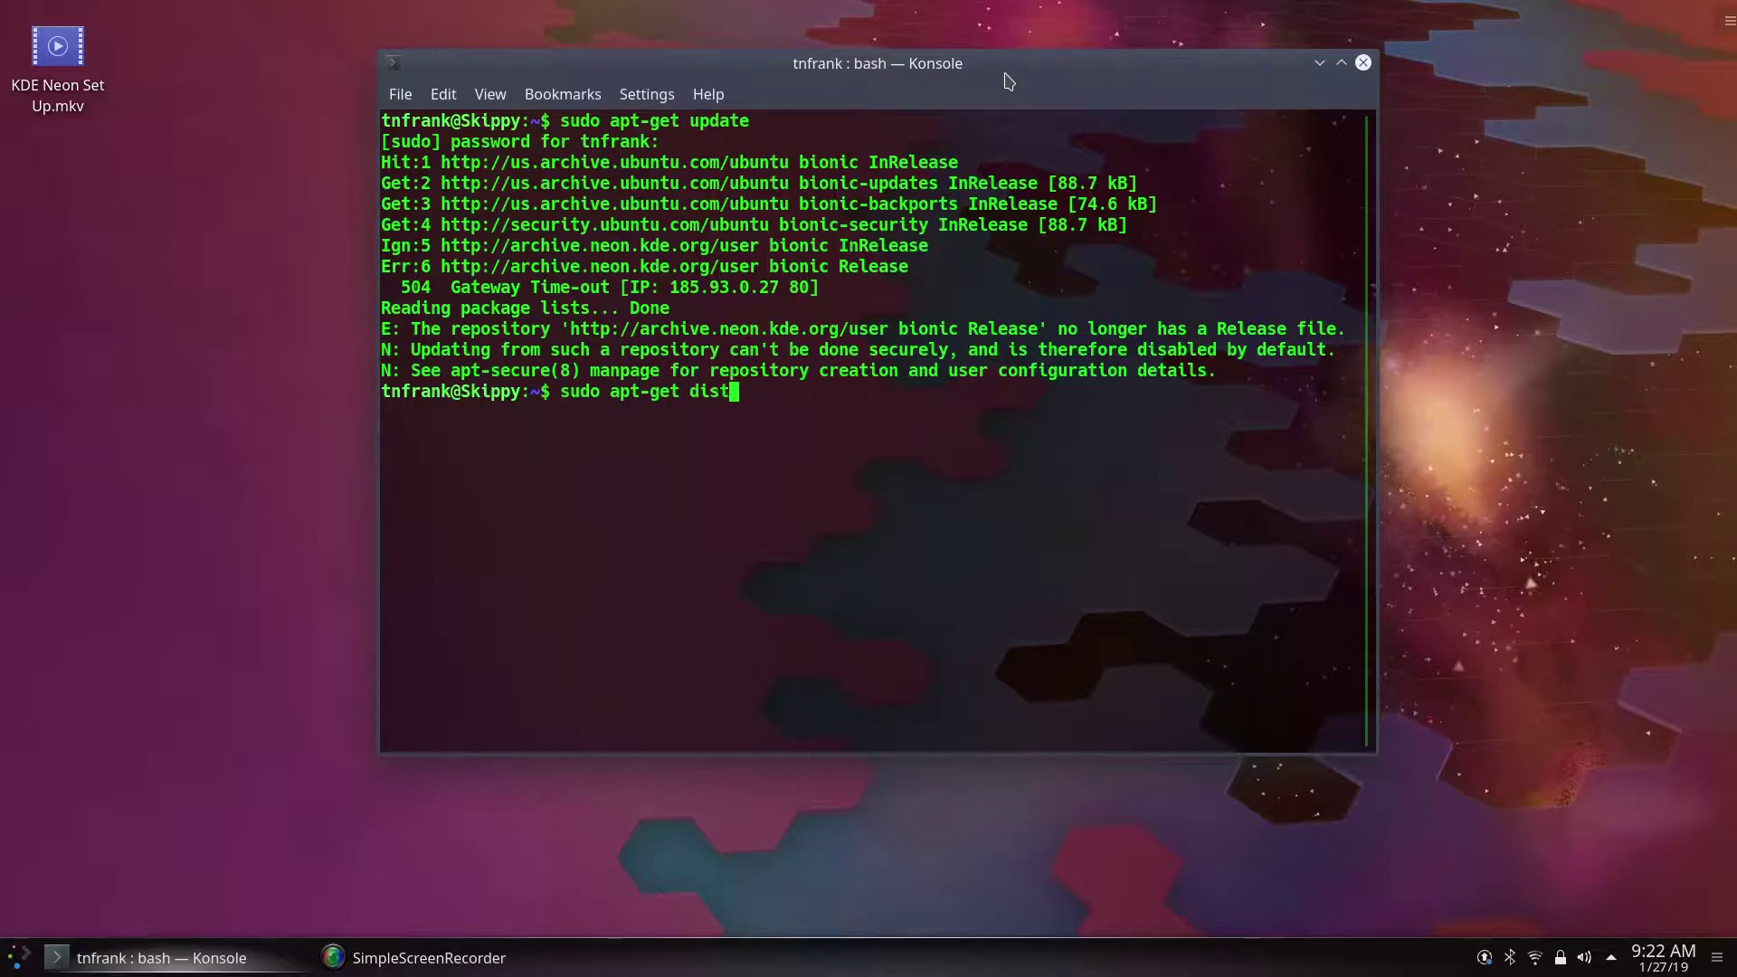
{"action": "type", "text": "-upgrade"}
{"action": "key", "text": "Return"}
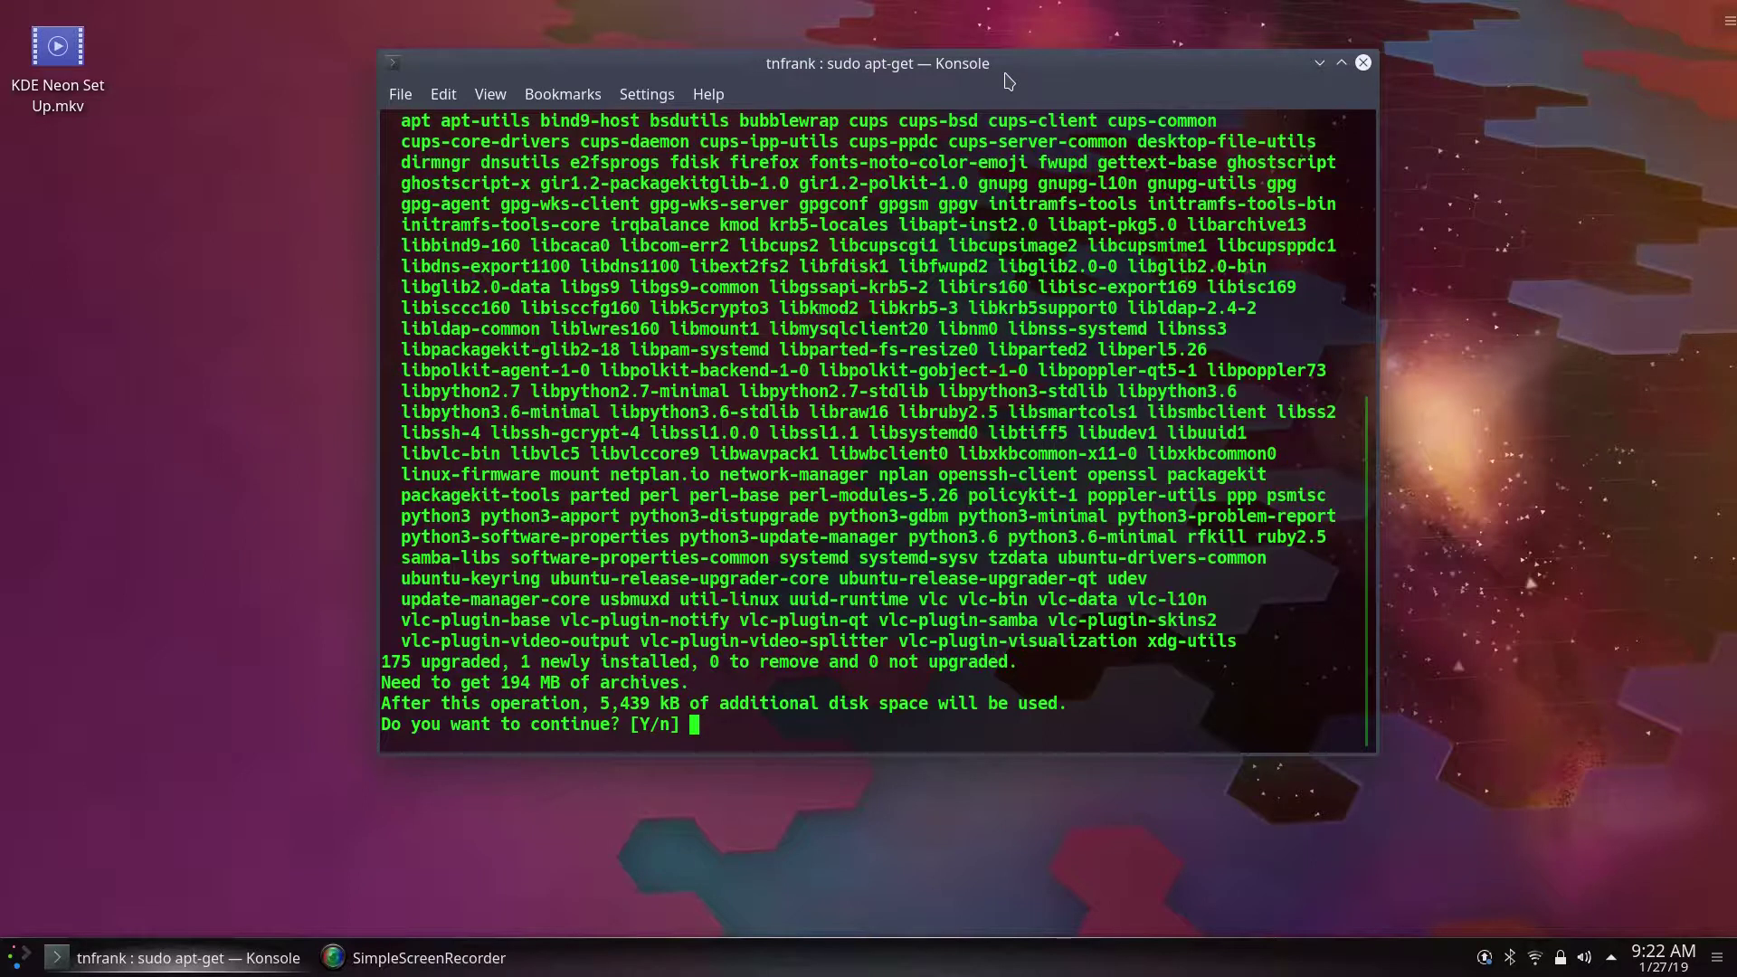
{"action": "key", "text": "Return"}
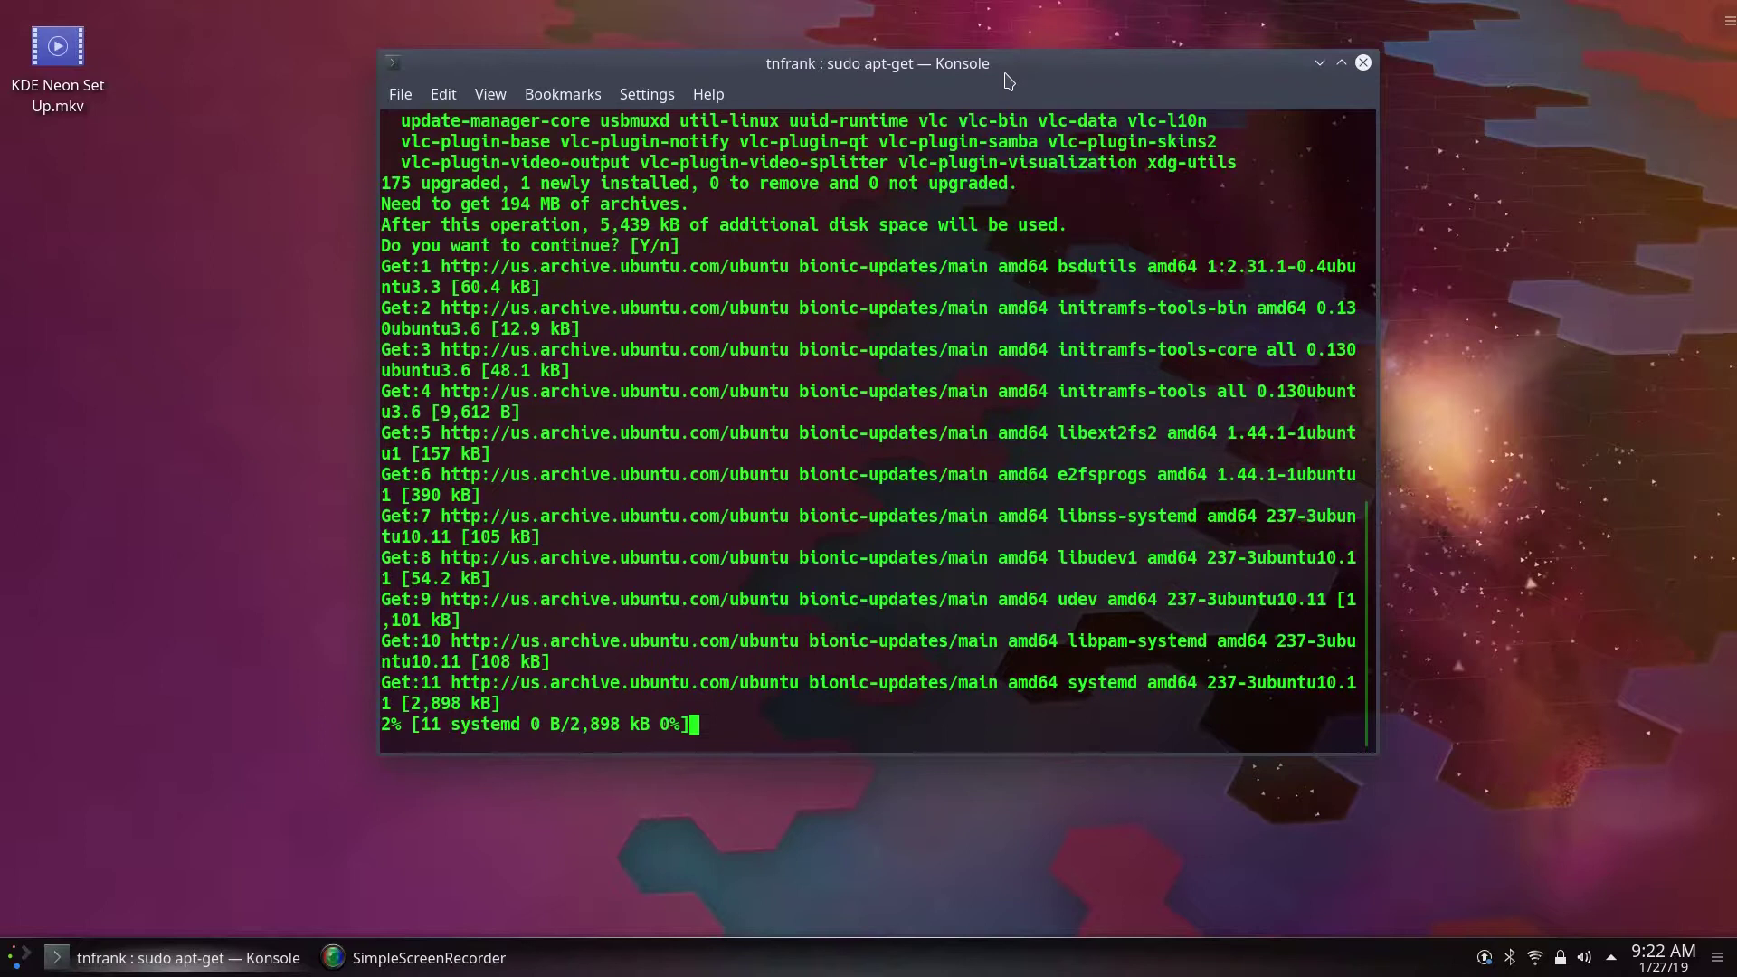
{"action": "left_click_drag", "start_coordinate": [1027, 63], "coordinate": [1002, 38]}
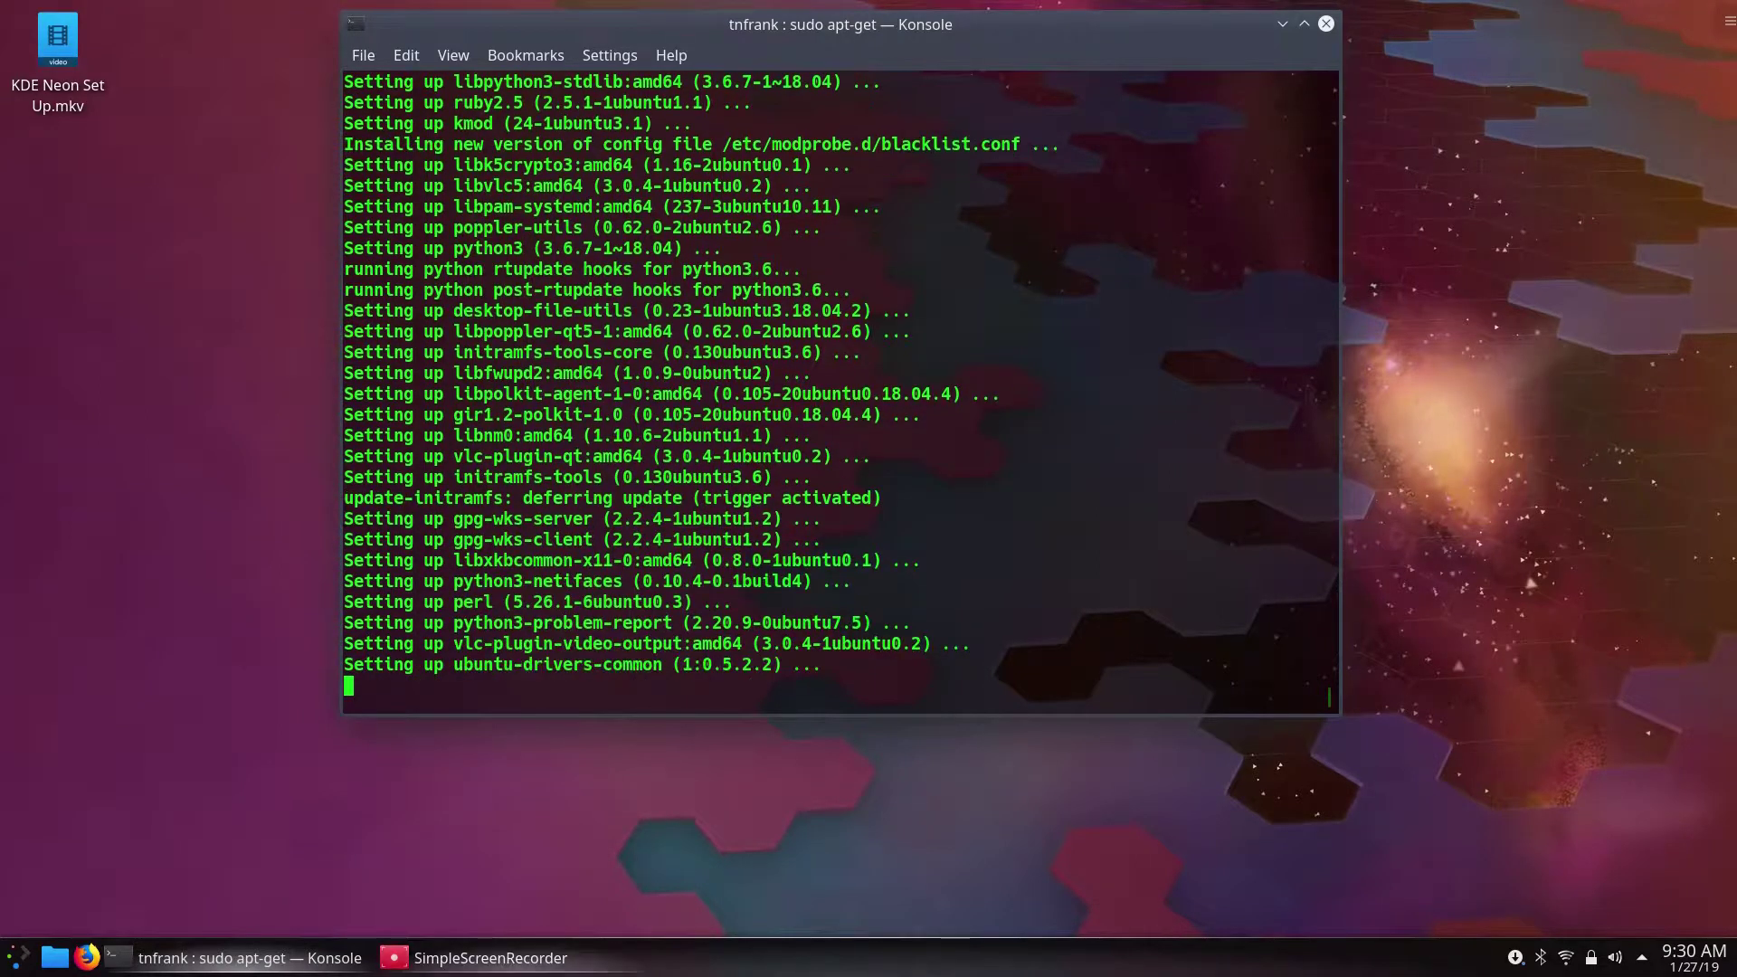
{"action": "left_click", "coordinate": [488, 958]}
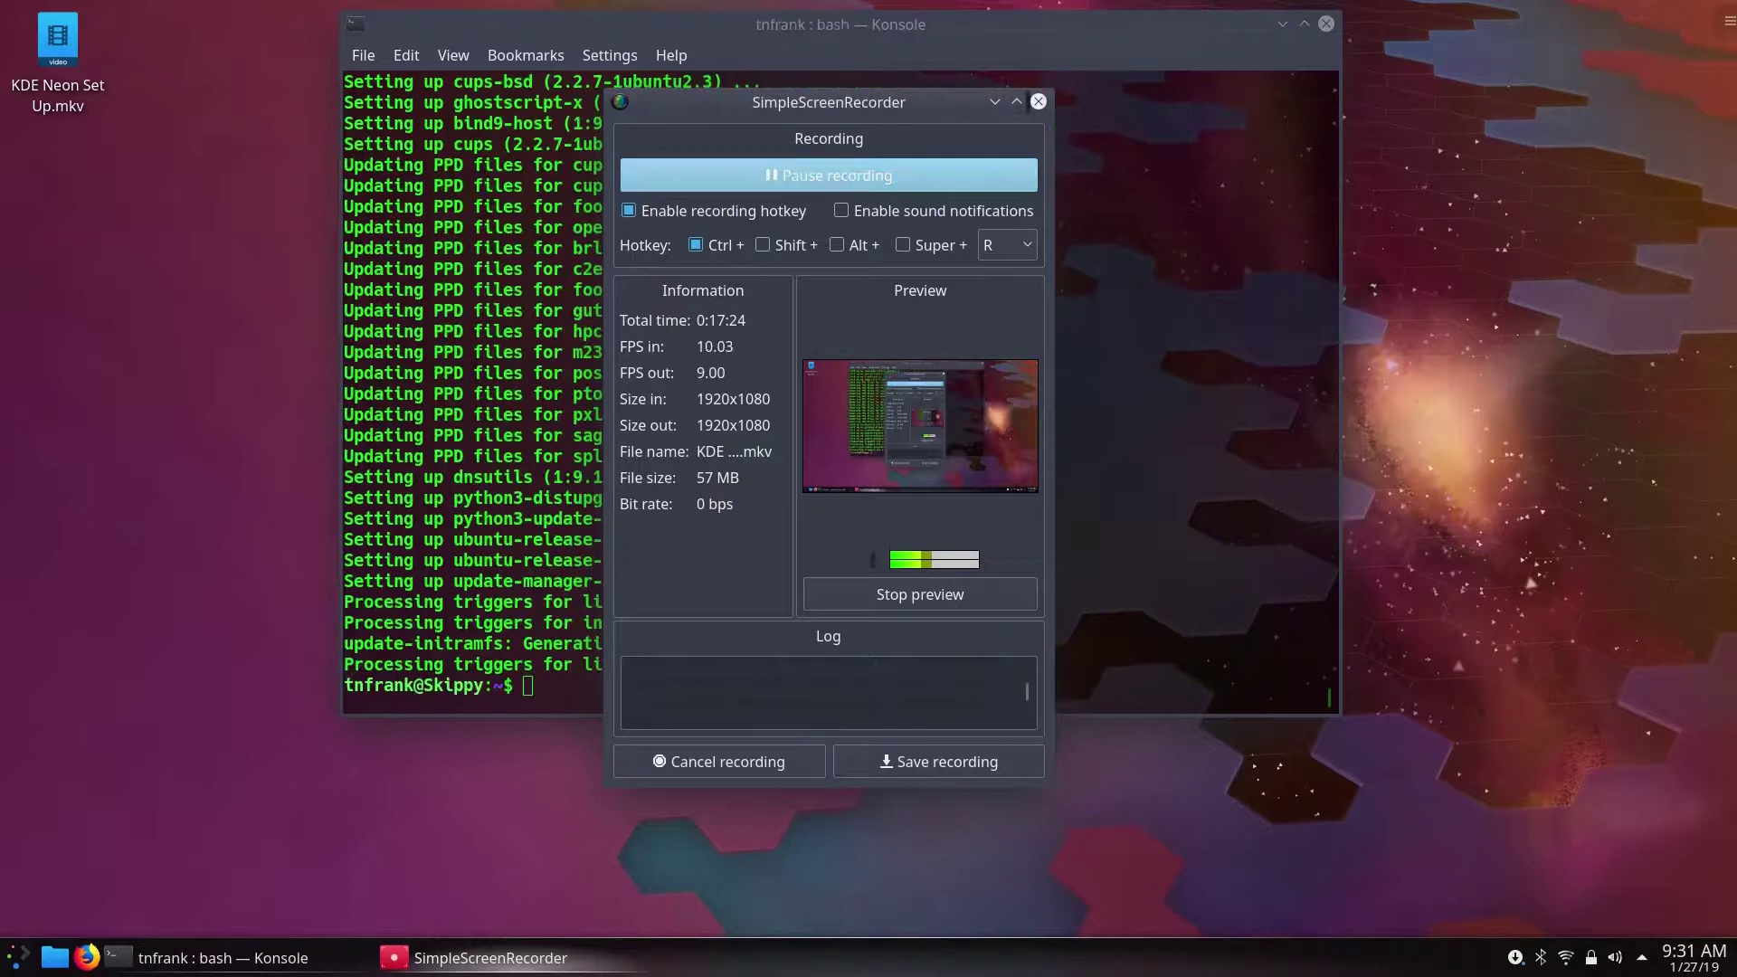
{"action": "left_click", "coordinate": [993, 101]}
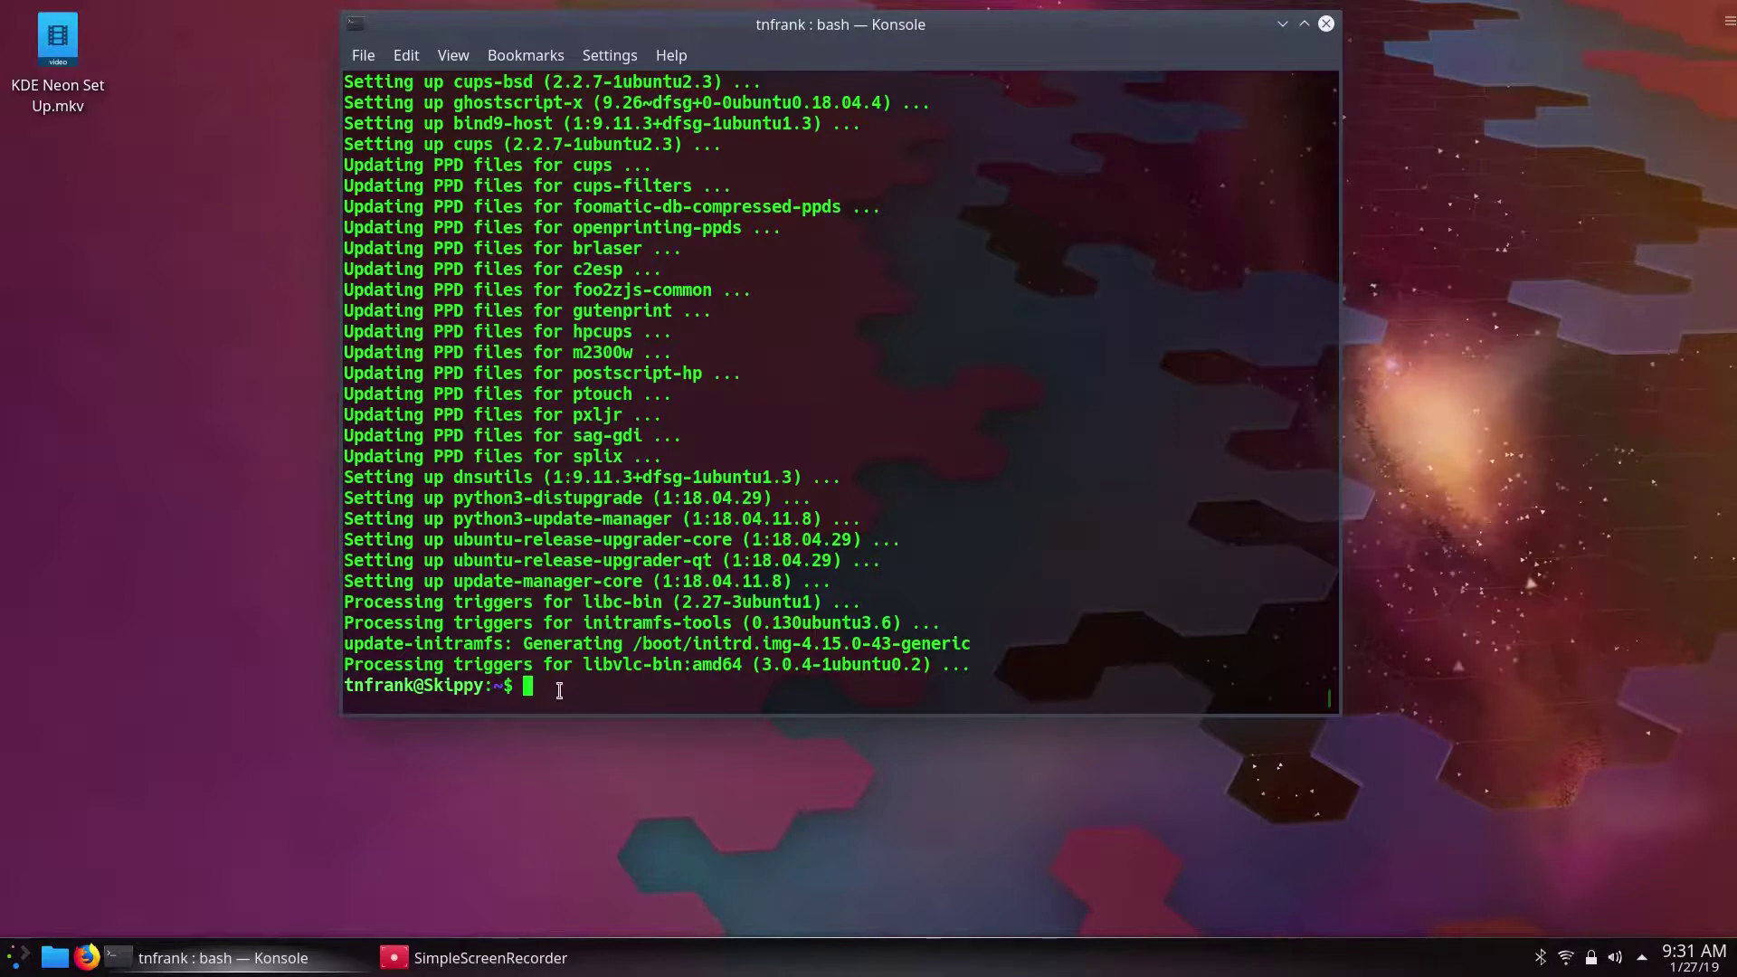
Step: Clear the terminal output with the clear command and close the Konsole window
{"action": "type", "text": "clear"}
{"action": "key", "text": "Return"}
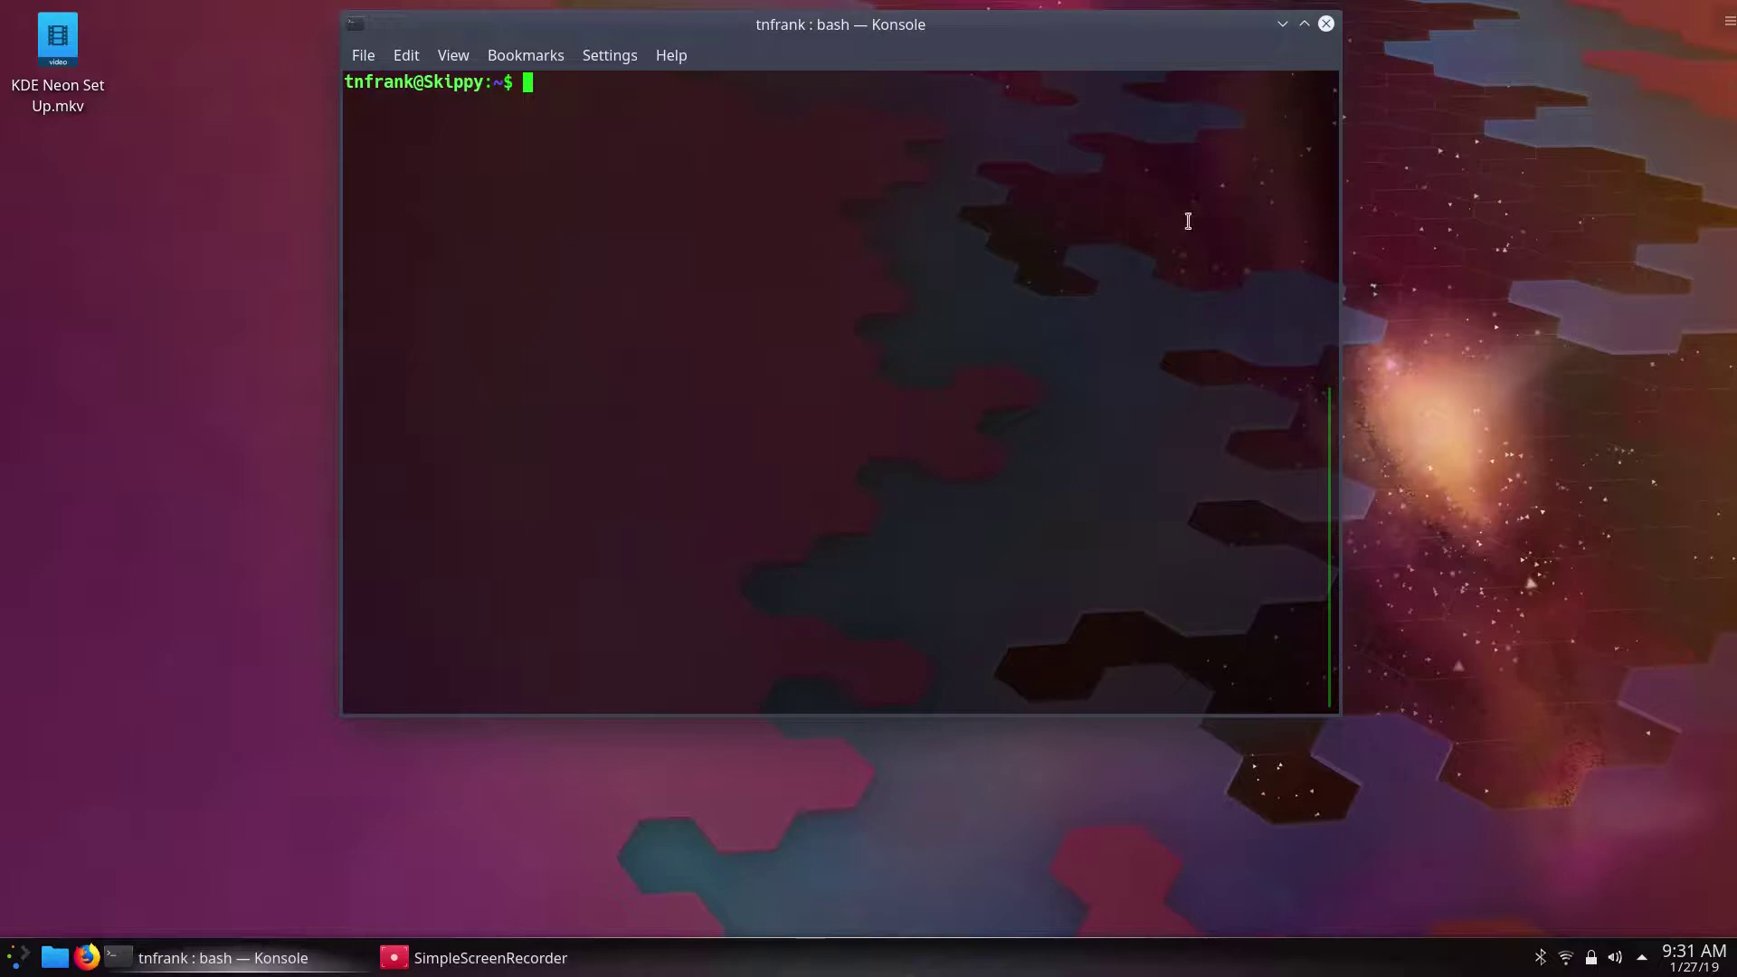
{"action": "left_click", "coordinate": [1326, 24]}
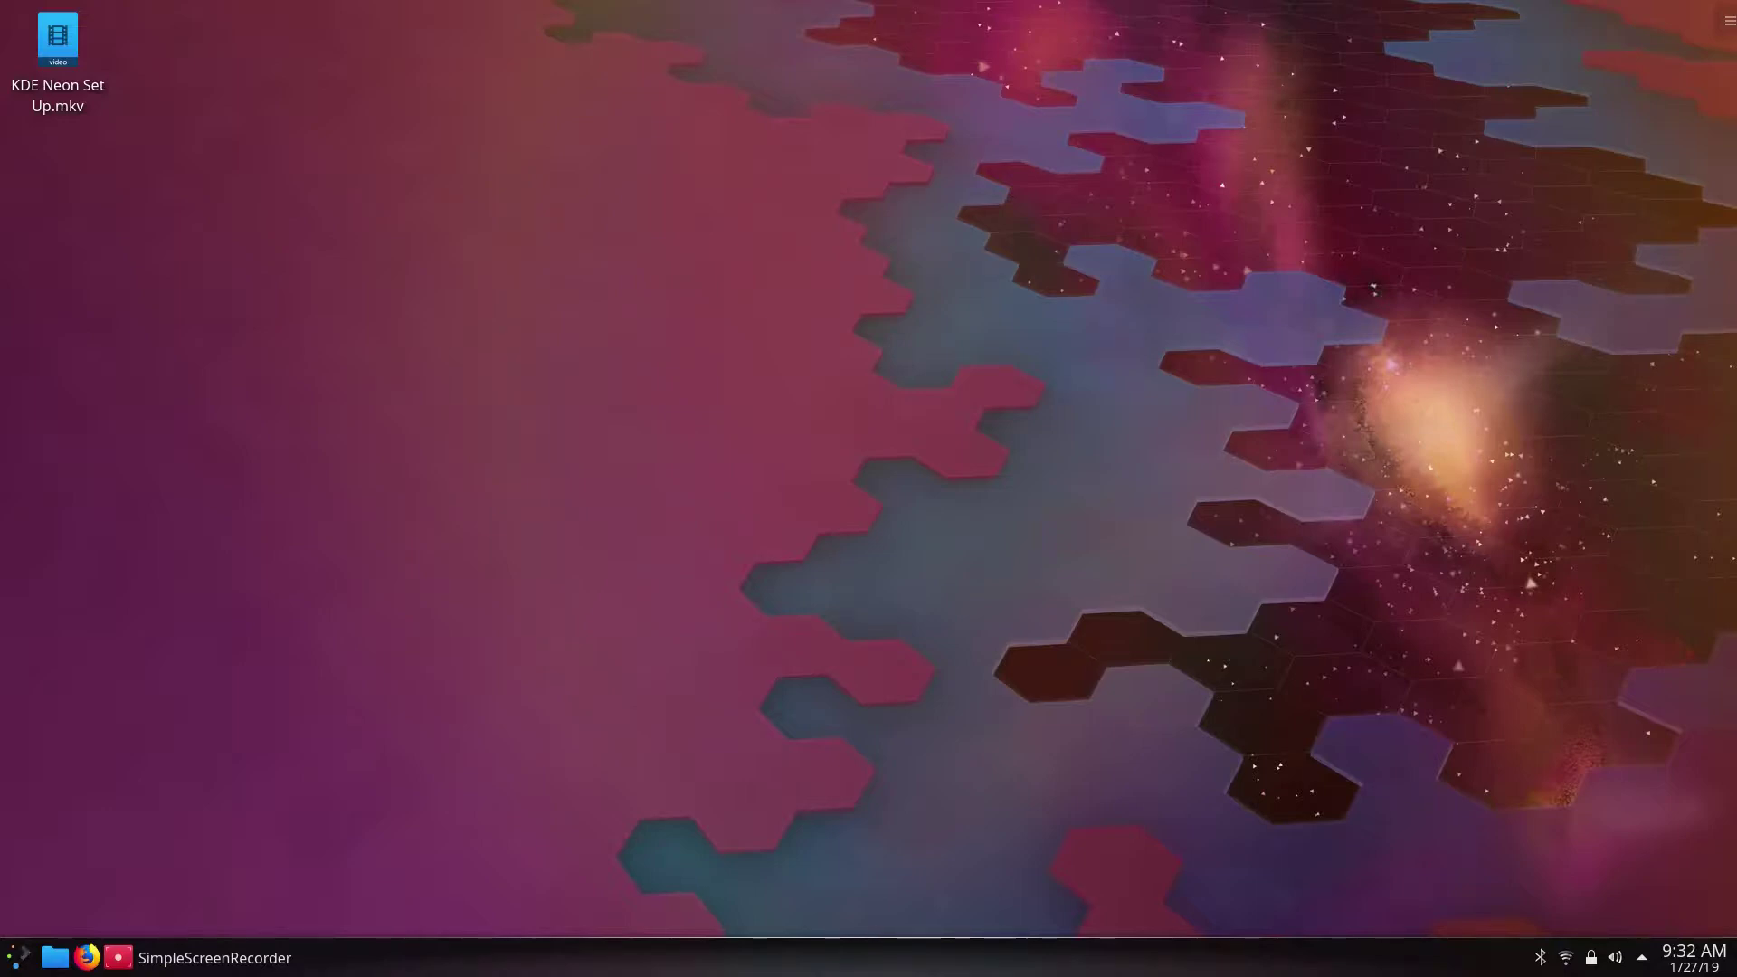
Step: Switch to the Dolphin file manager at the Home folder, and move its window higher and enlarge it
{"action": "left_click", "coordinate": [54, 957]}
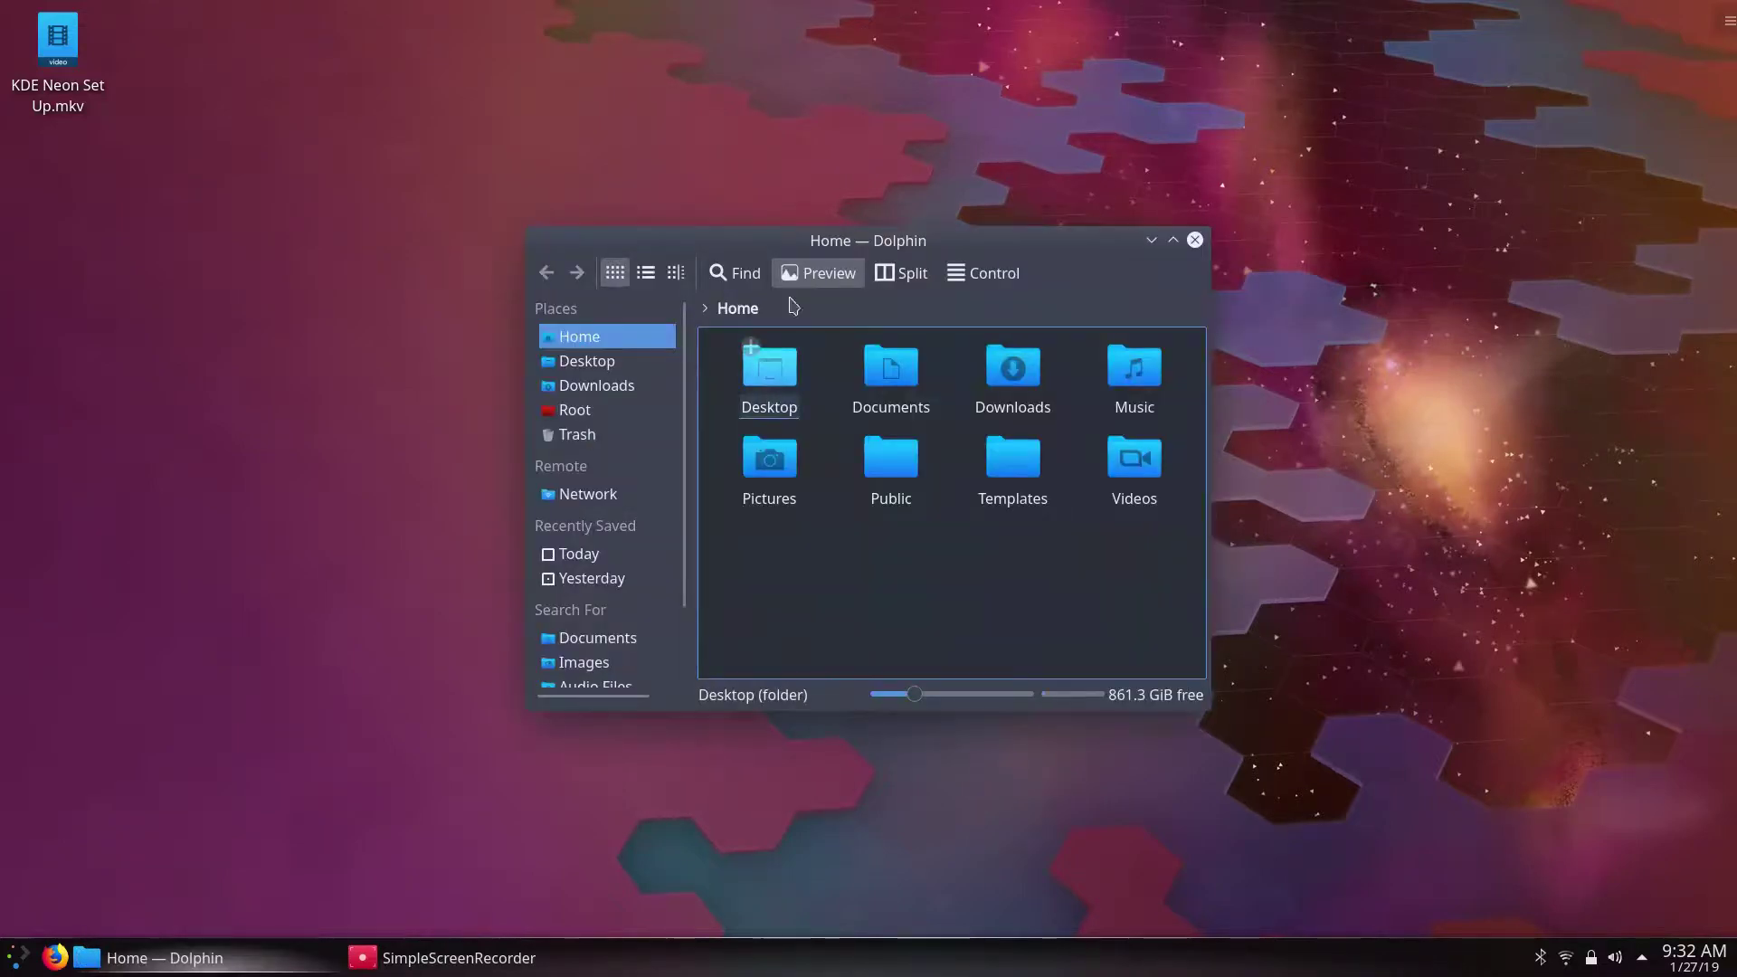
{"action": "left_click_drag", "start_coordinate": [740, 239], "coordinate": [676, 48]}
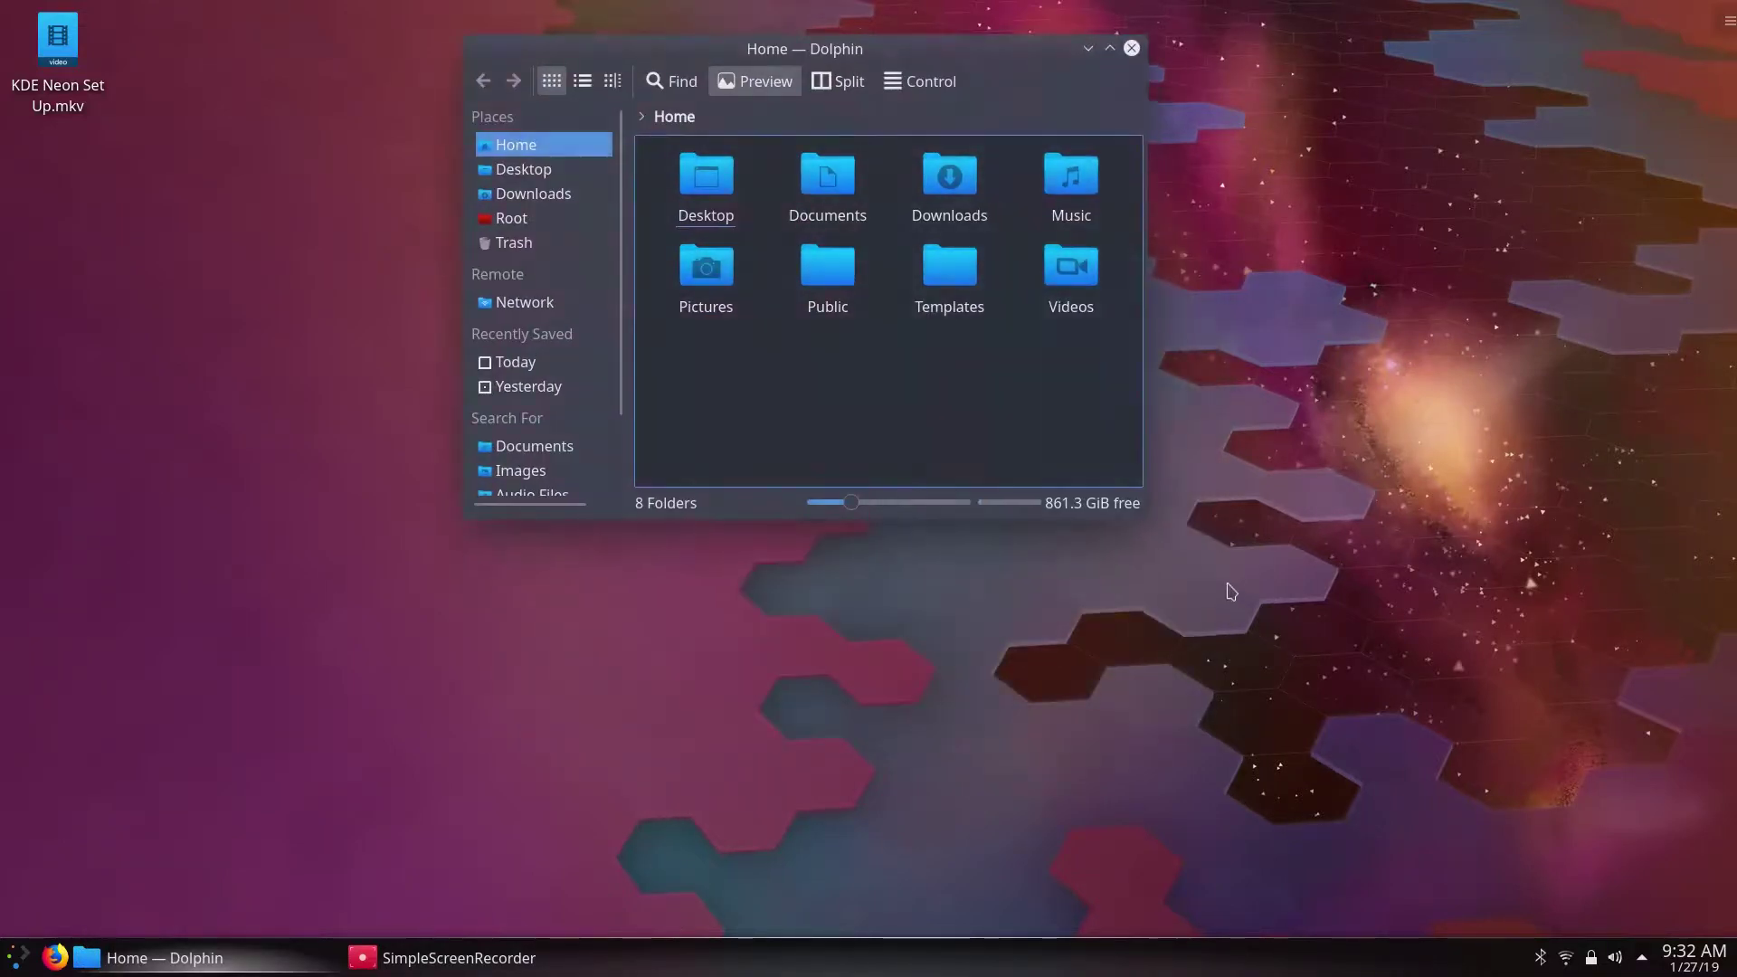
{"action": "left_click_drag", "start_coordinate": [1143, 517], "coordinate": [1388, 771]}
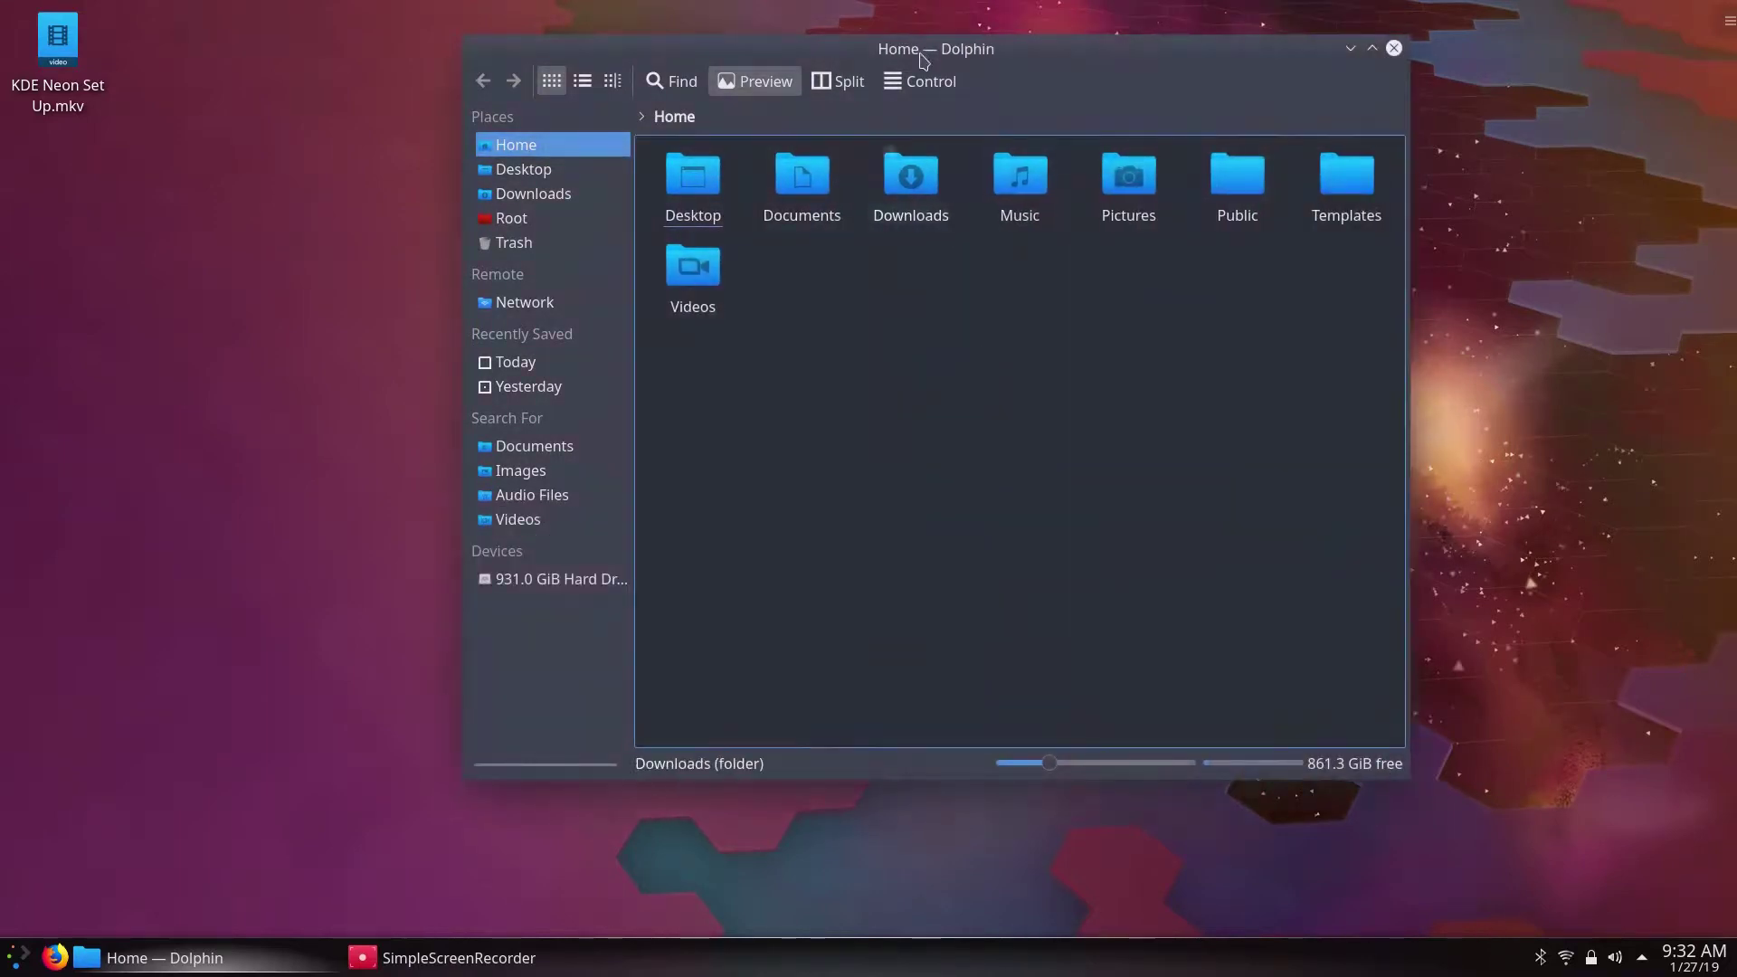
Step: Enable the Delete service for the context menu in the Dolphin preferences, then apply and confirm
{"action": "left_click", "coordinate": [922, 81]}
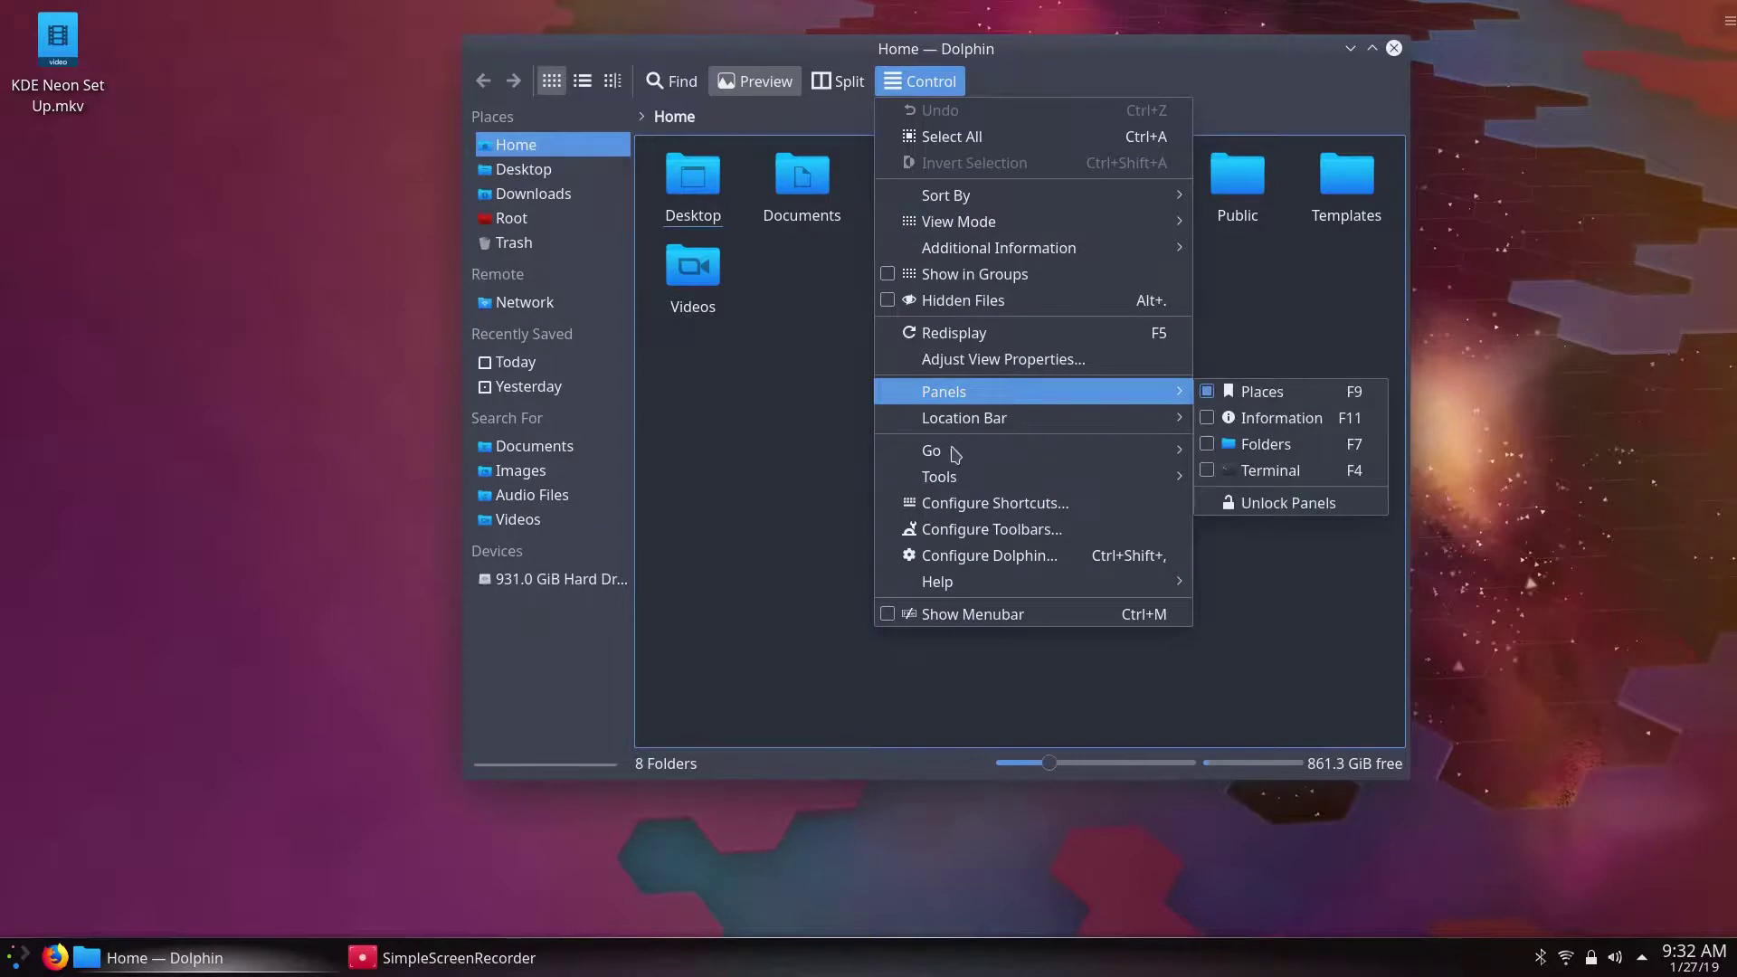
{"action": "left_click", "coordinate": [990, 557]}
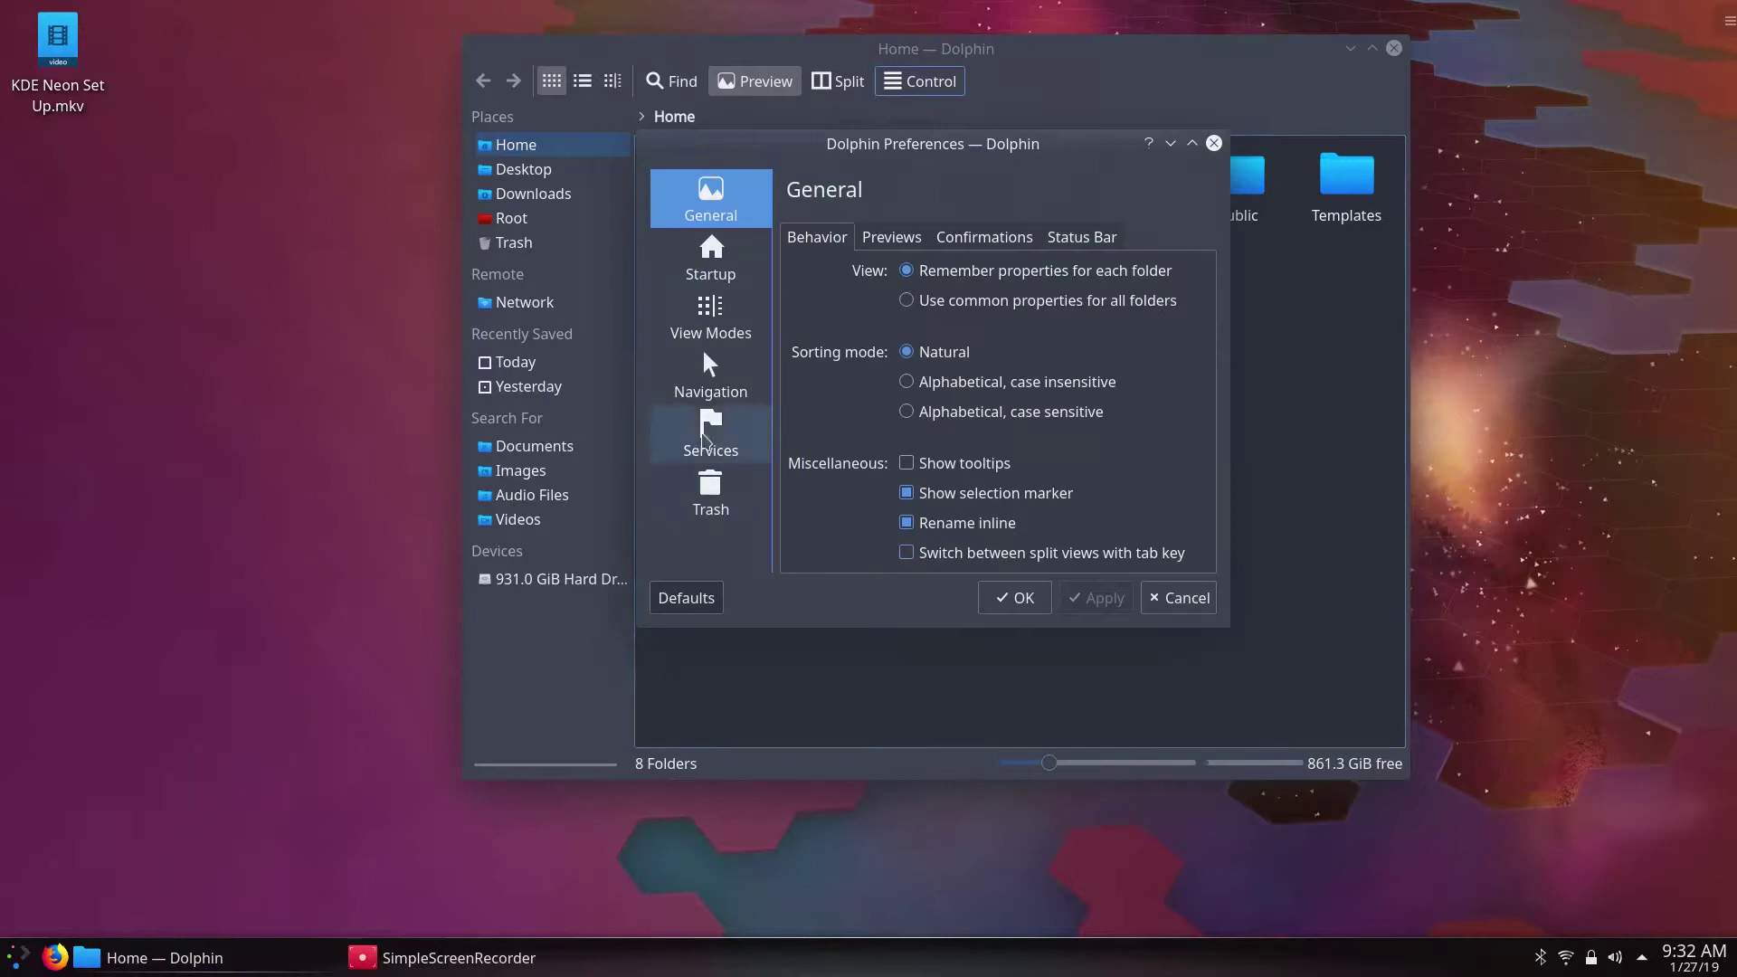
{"action": "left_click", "coordinate": [703, 436]}
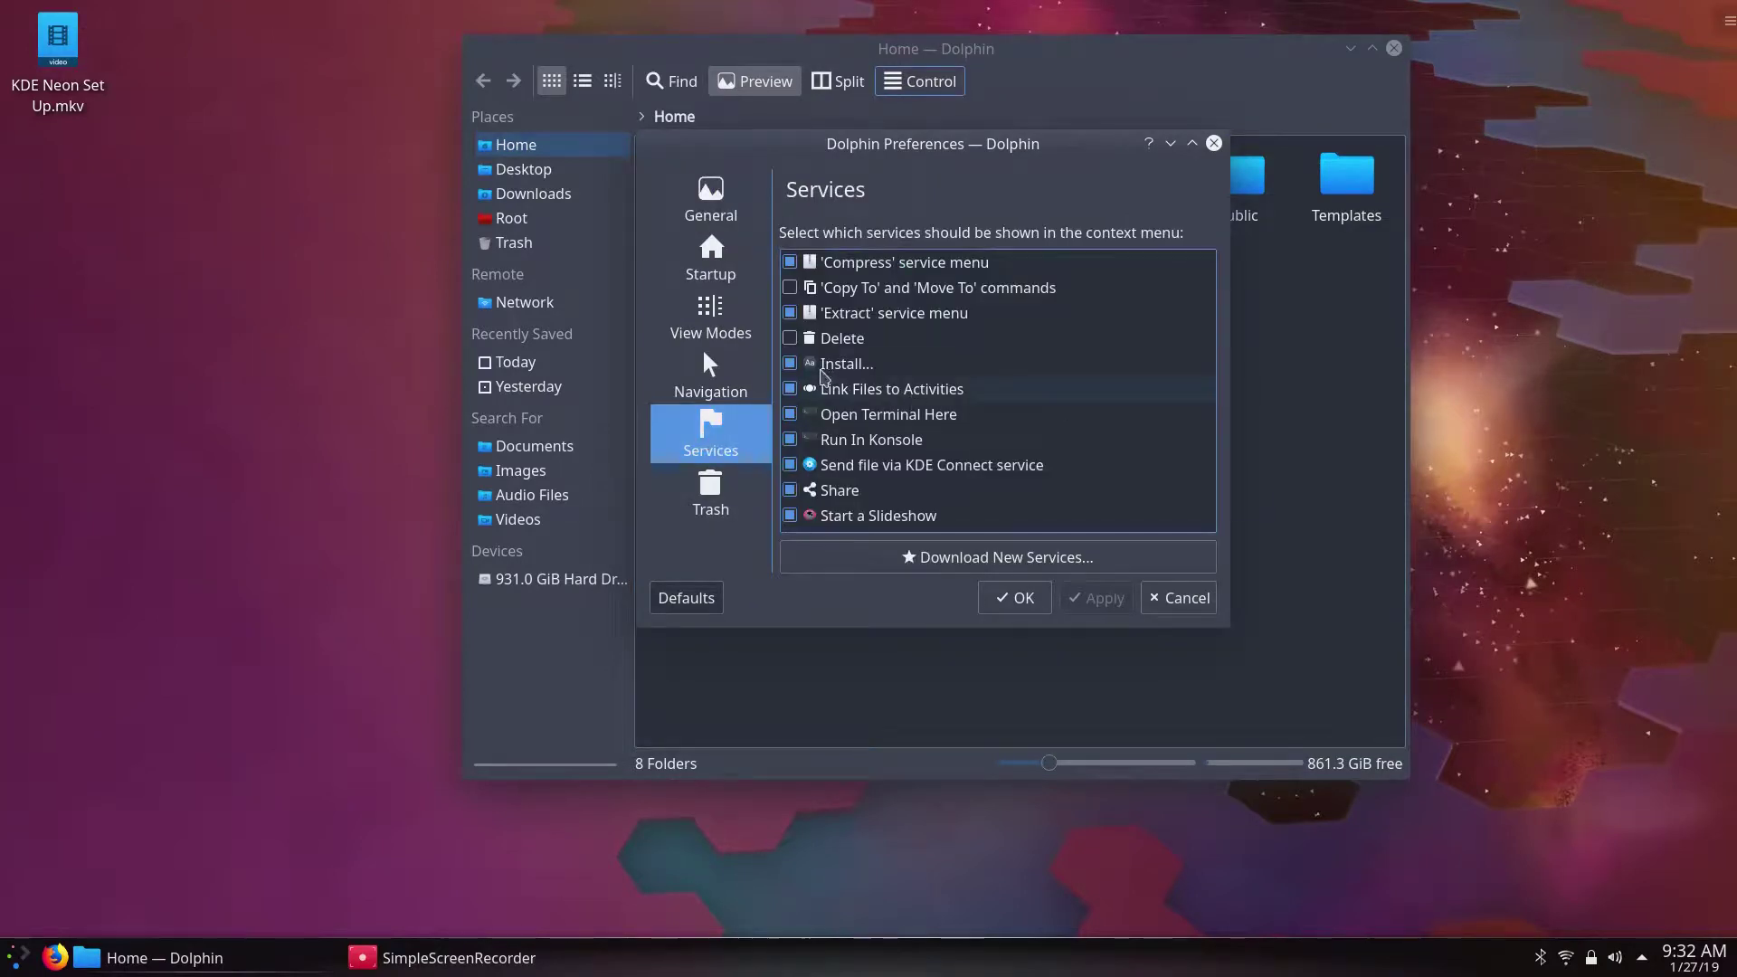
{"action": "left_click", "coordinate": [791, 340]}
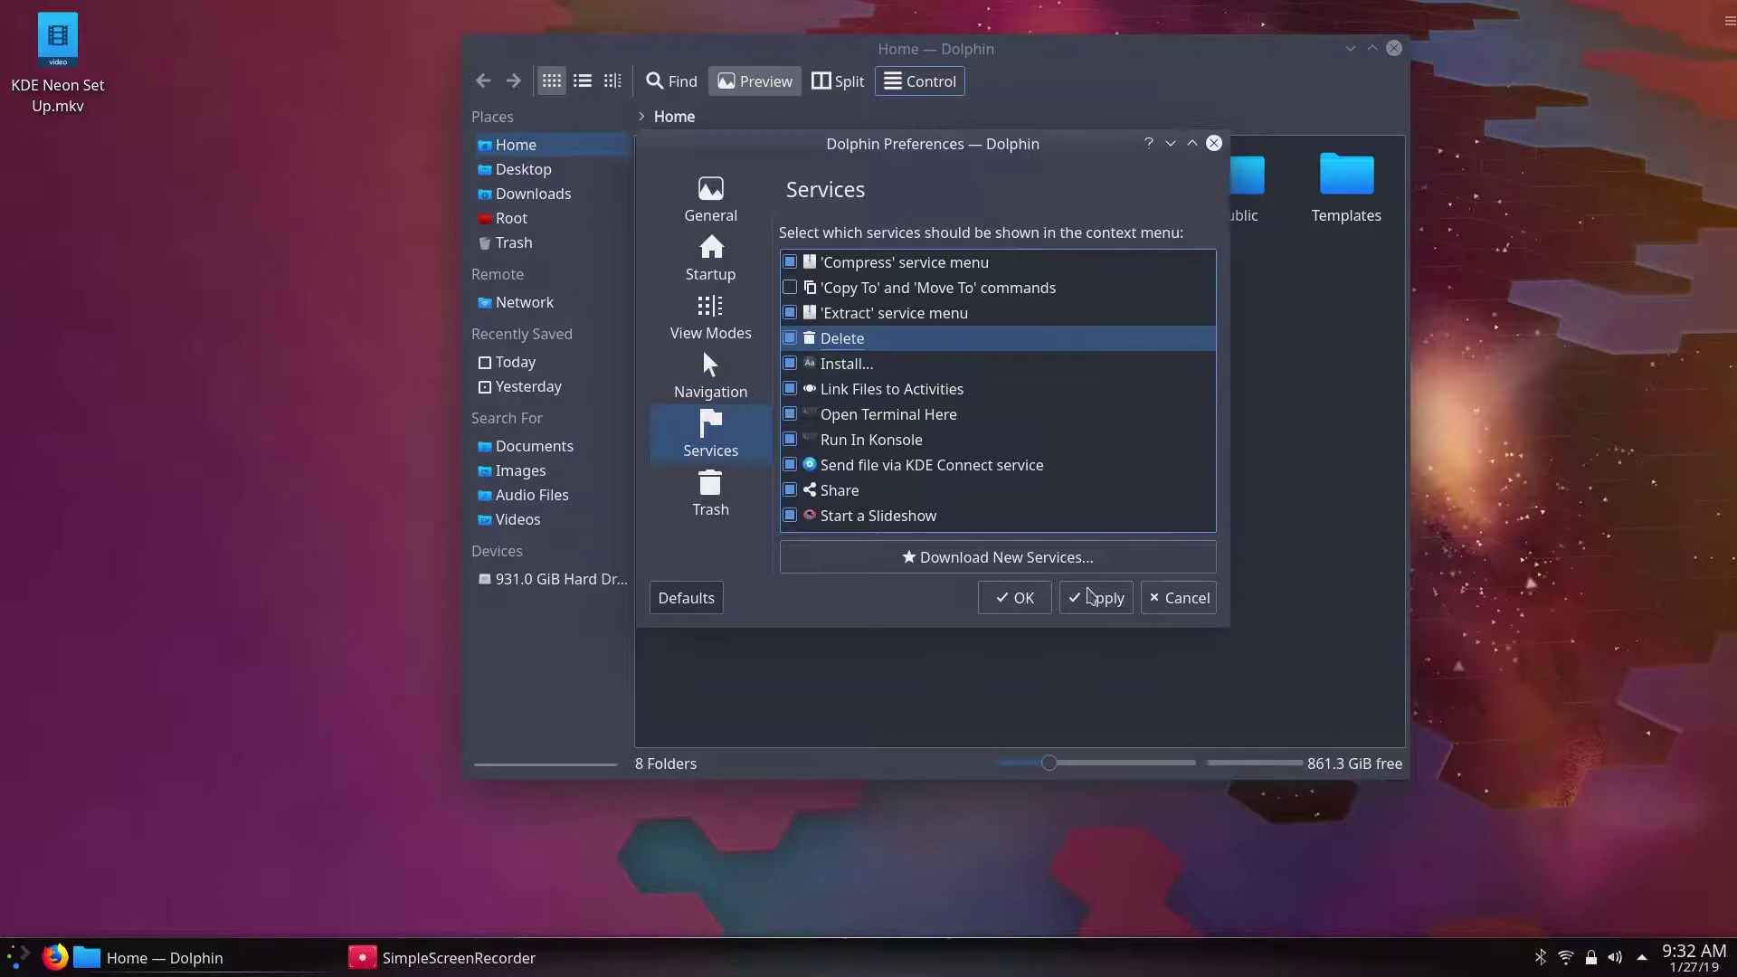
{"action": "left_click", "coordinate": [1090, 604]}
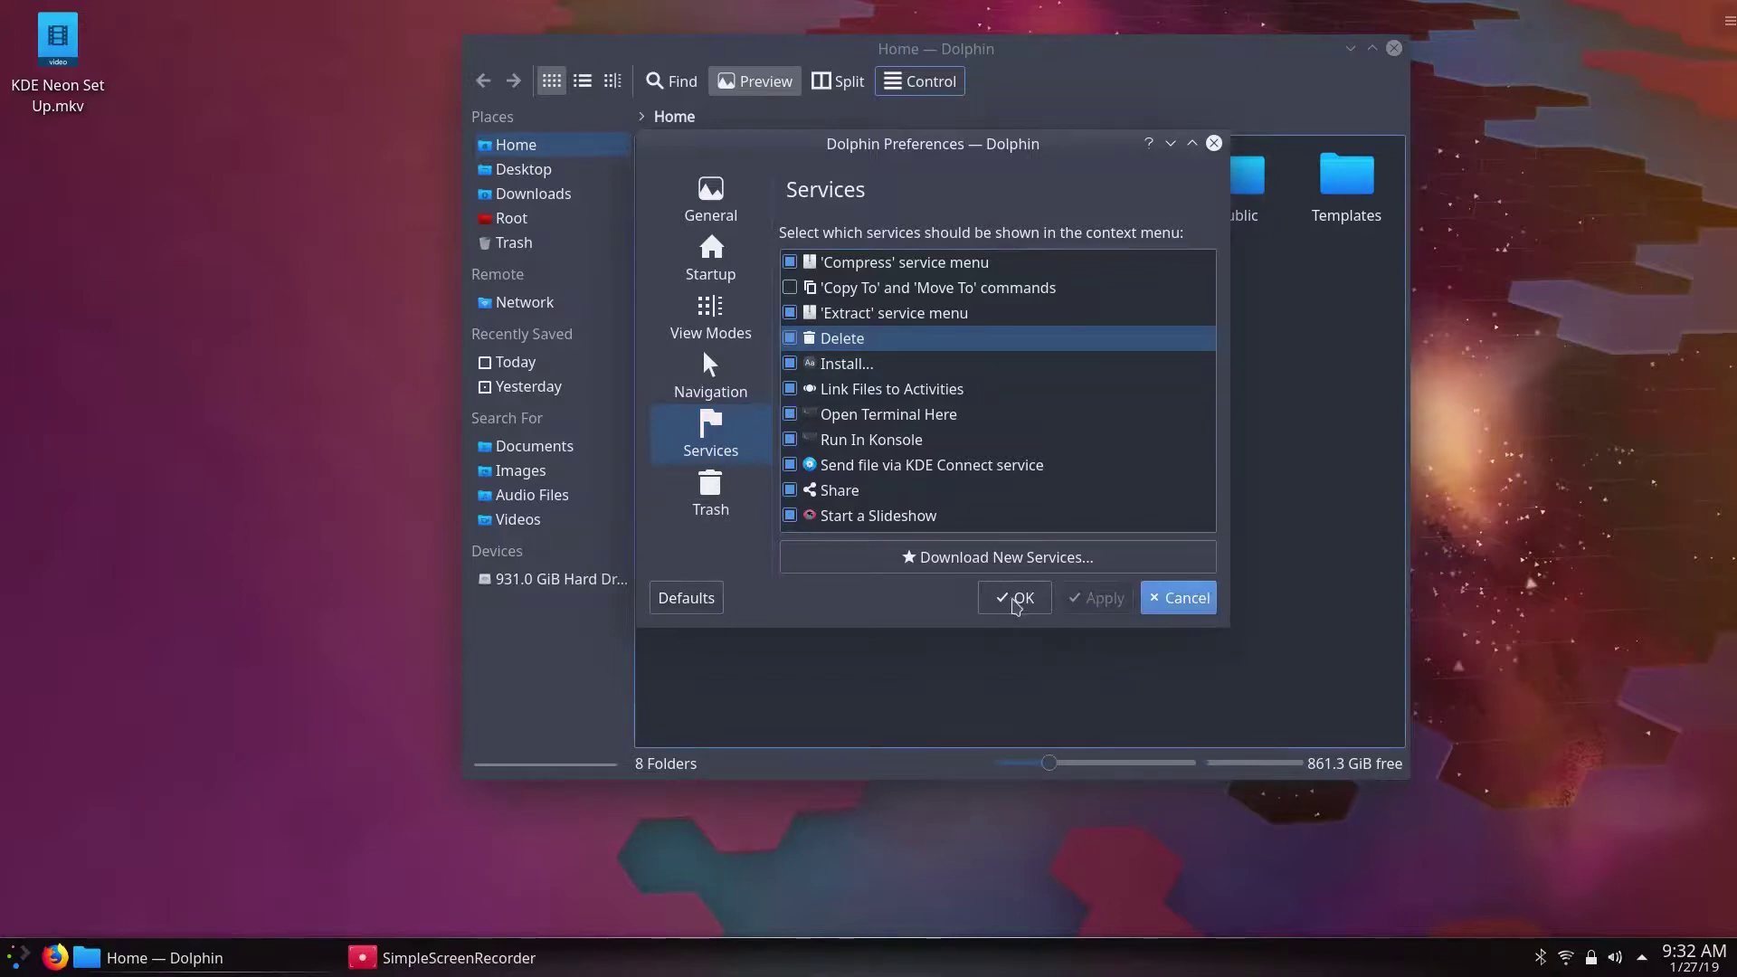
{"action": "left_click", "coordinate": [1013, 600]}
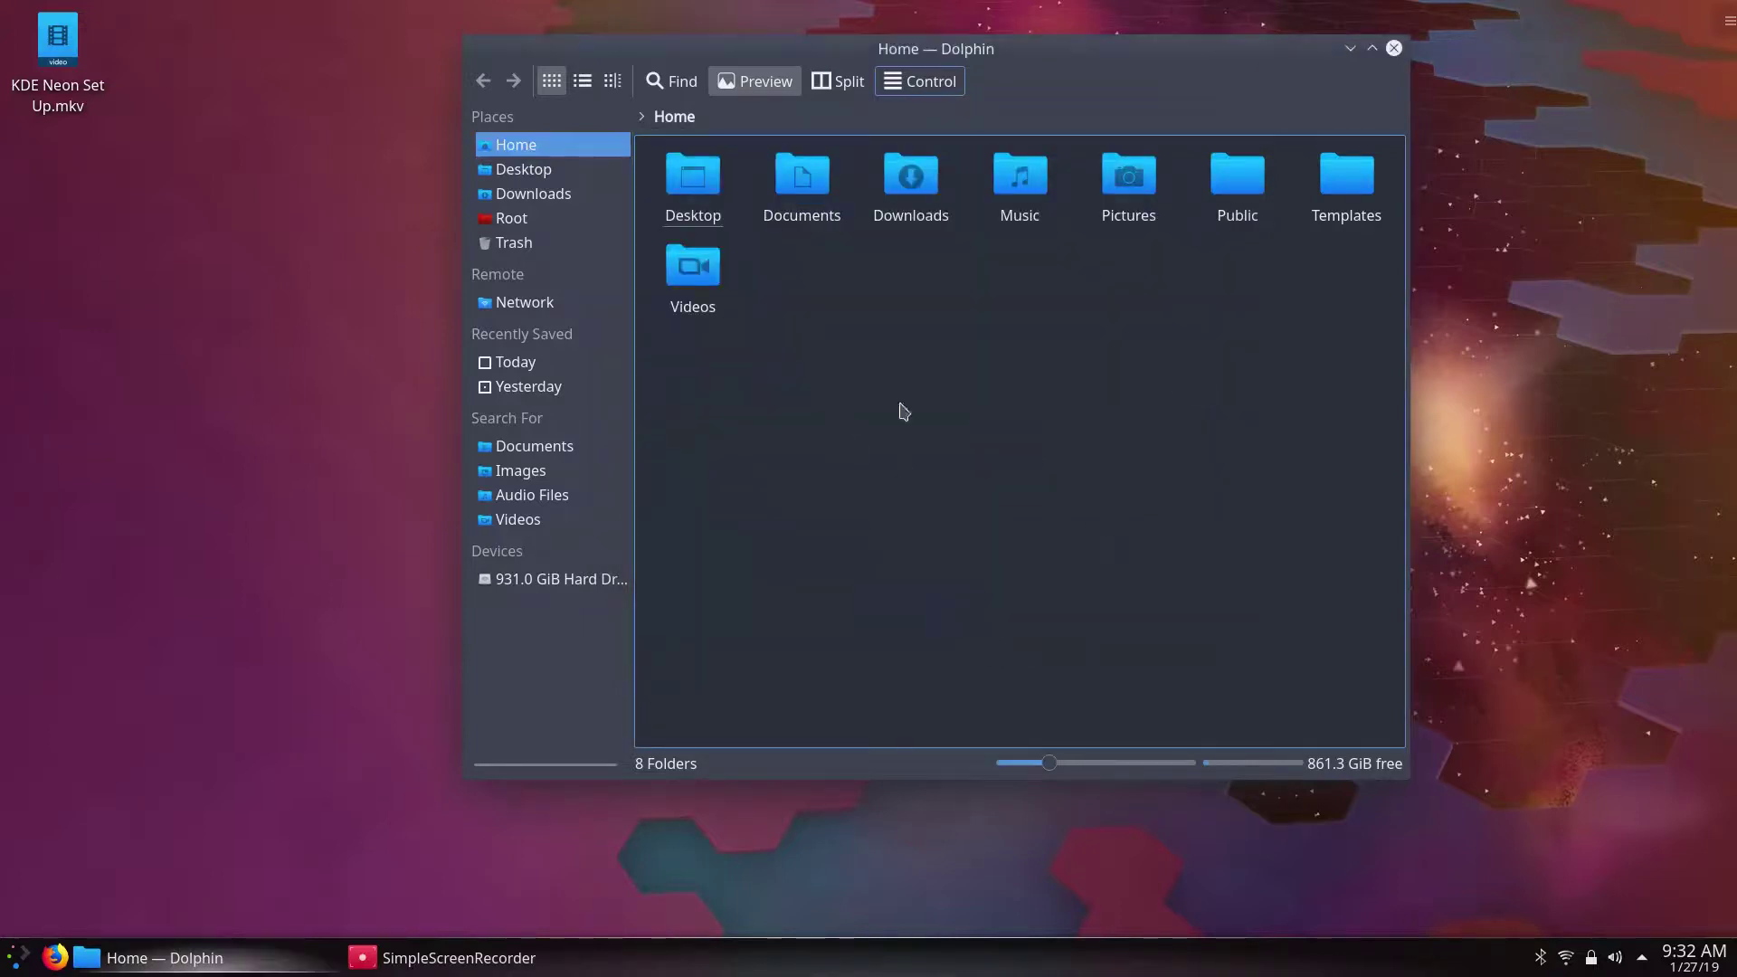
Step: Permanently delete the Public and Templates folders from Home, turning off the deletion confirmation with Do not ask again
{"action": "right_click", "coordinate": [1228, 183]}
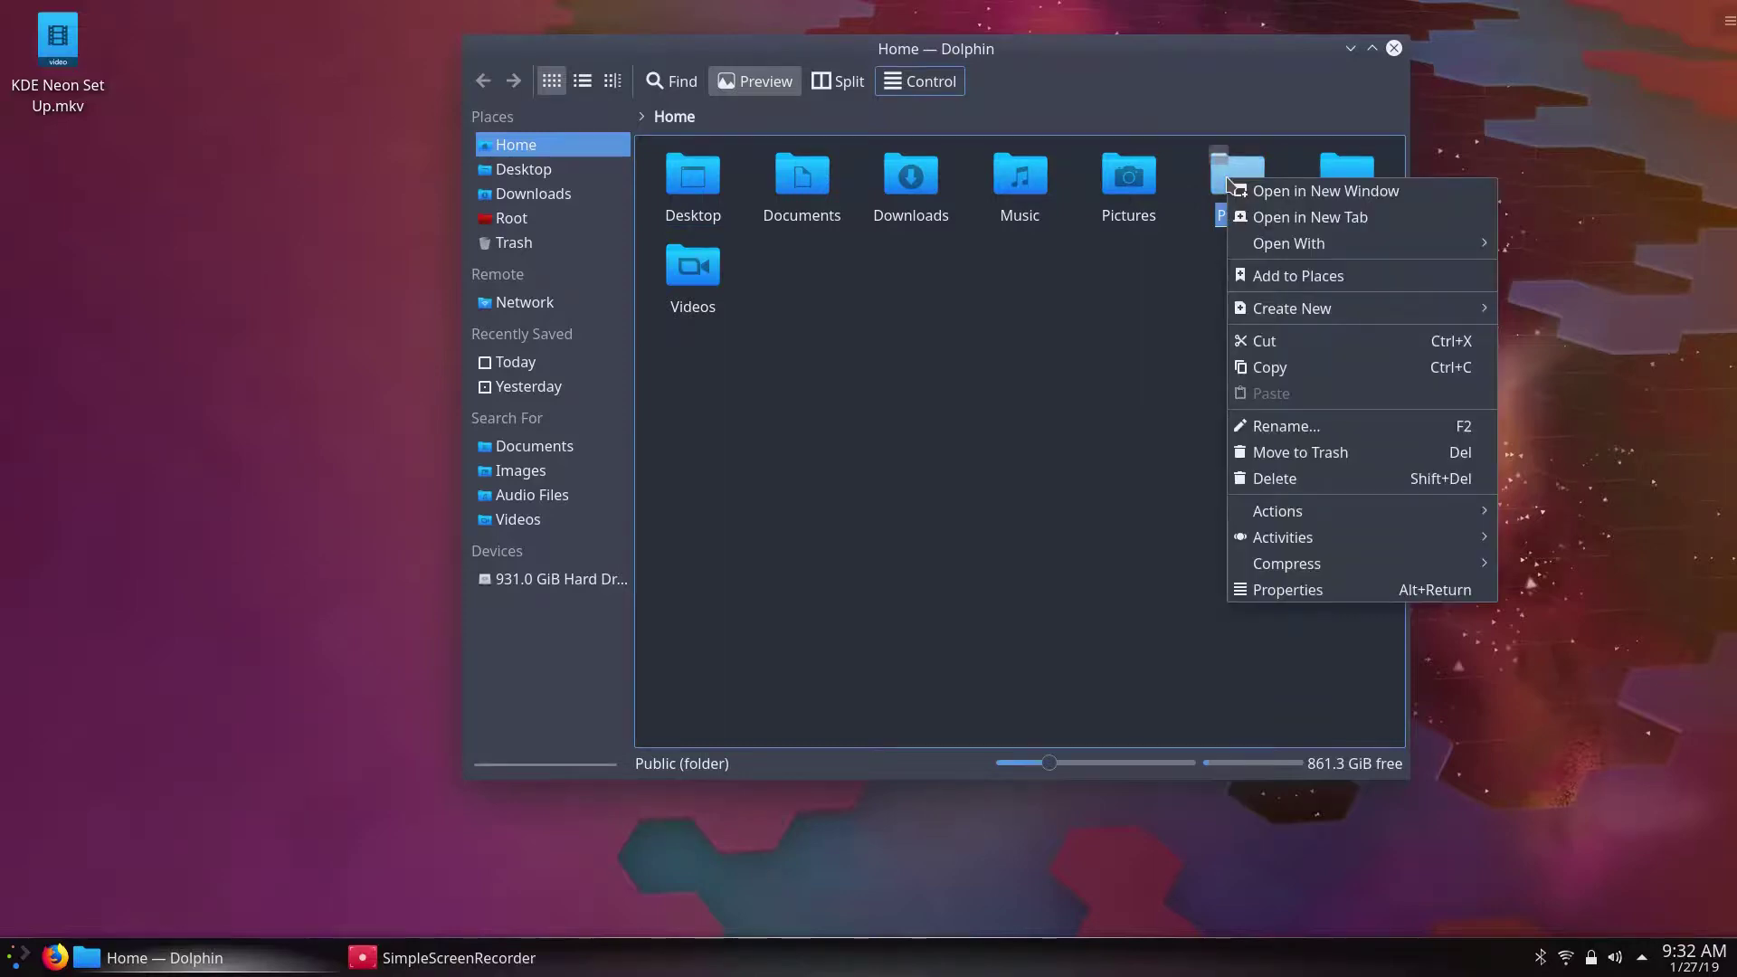
{"action": "left_click", "coordinate": [1049, 506]}
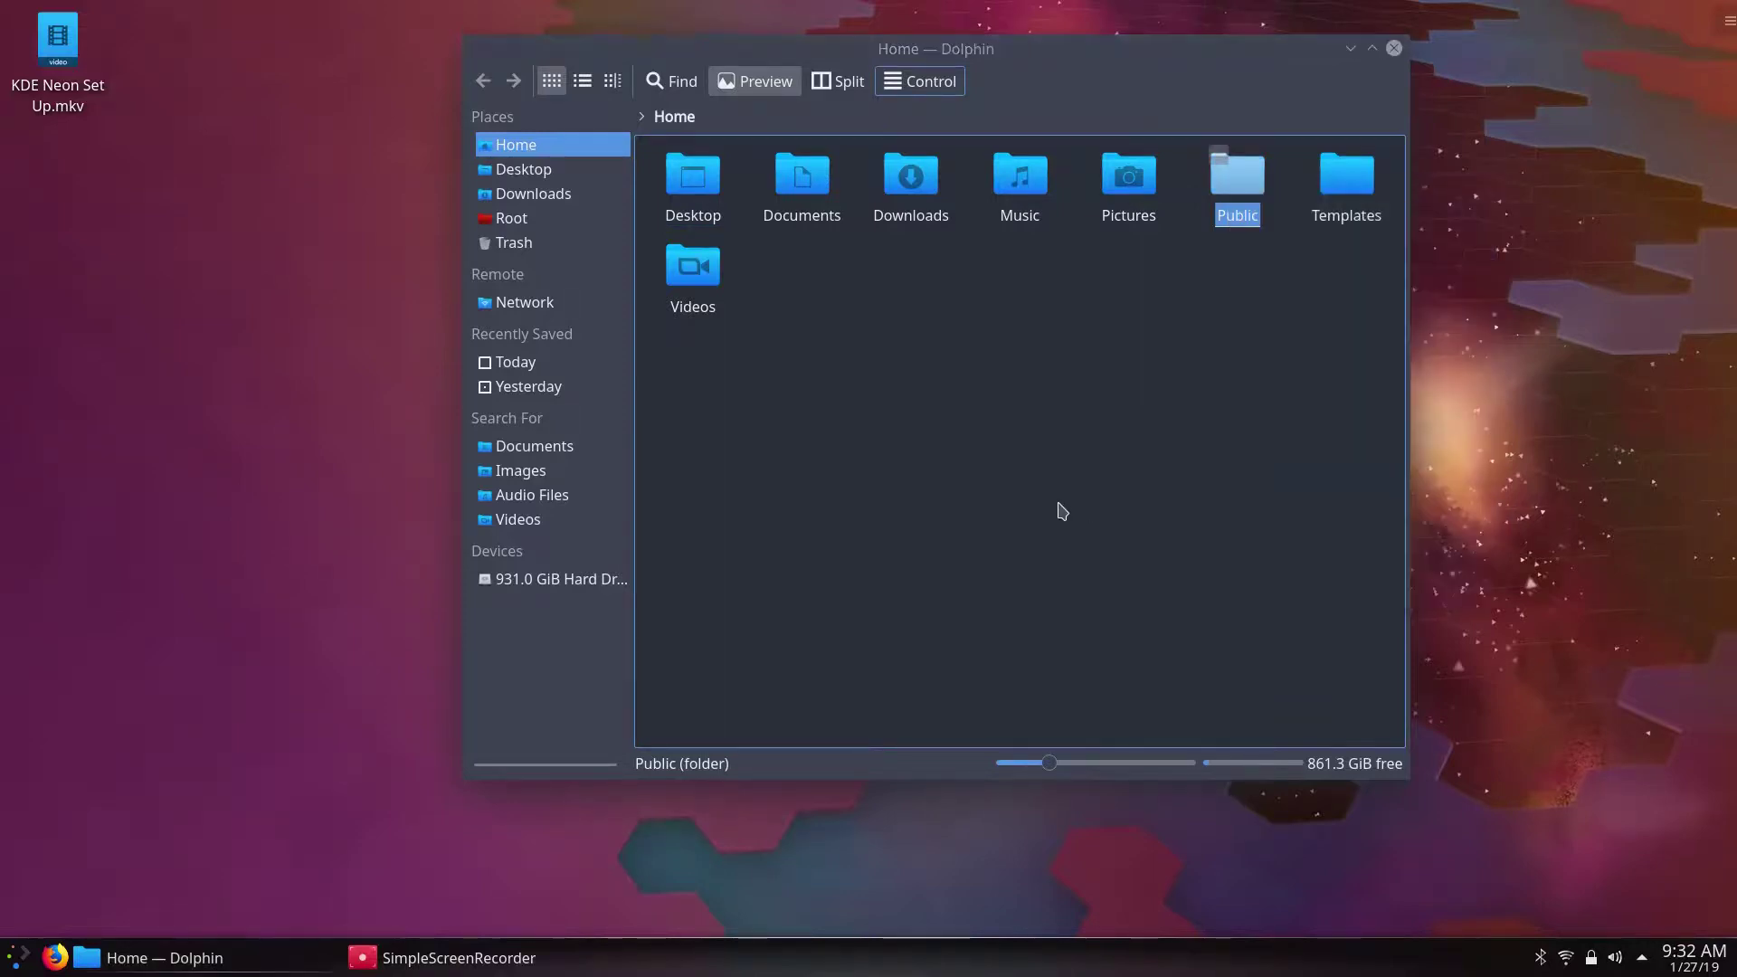
{"action": "key", "text": "shift+Delete"}
{"action": "left_click", "coordinate": [725, 421]}
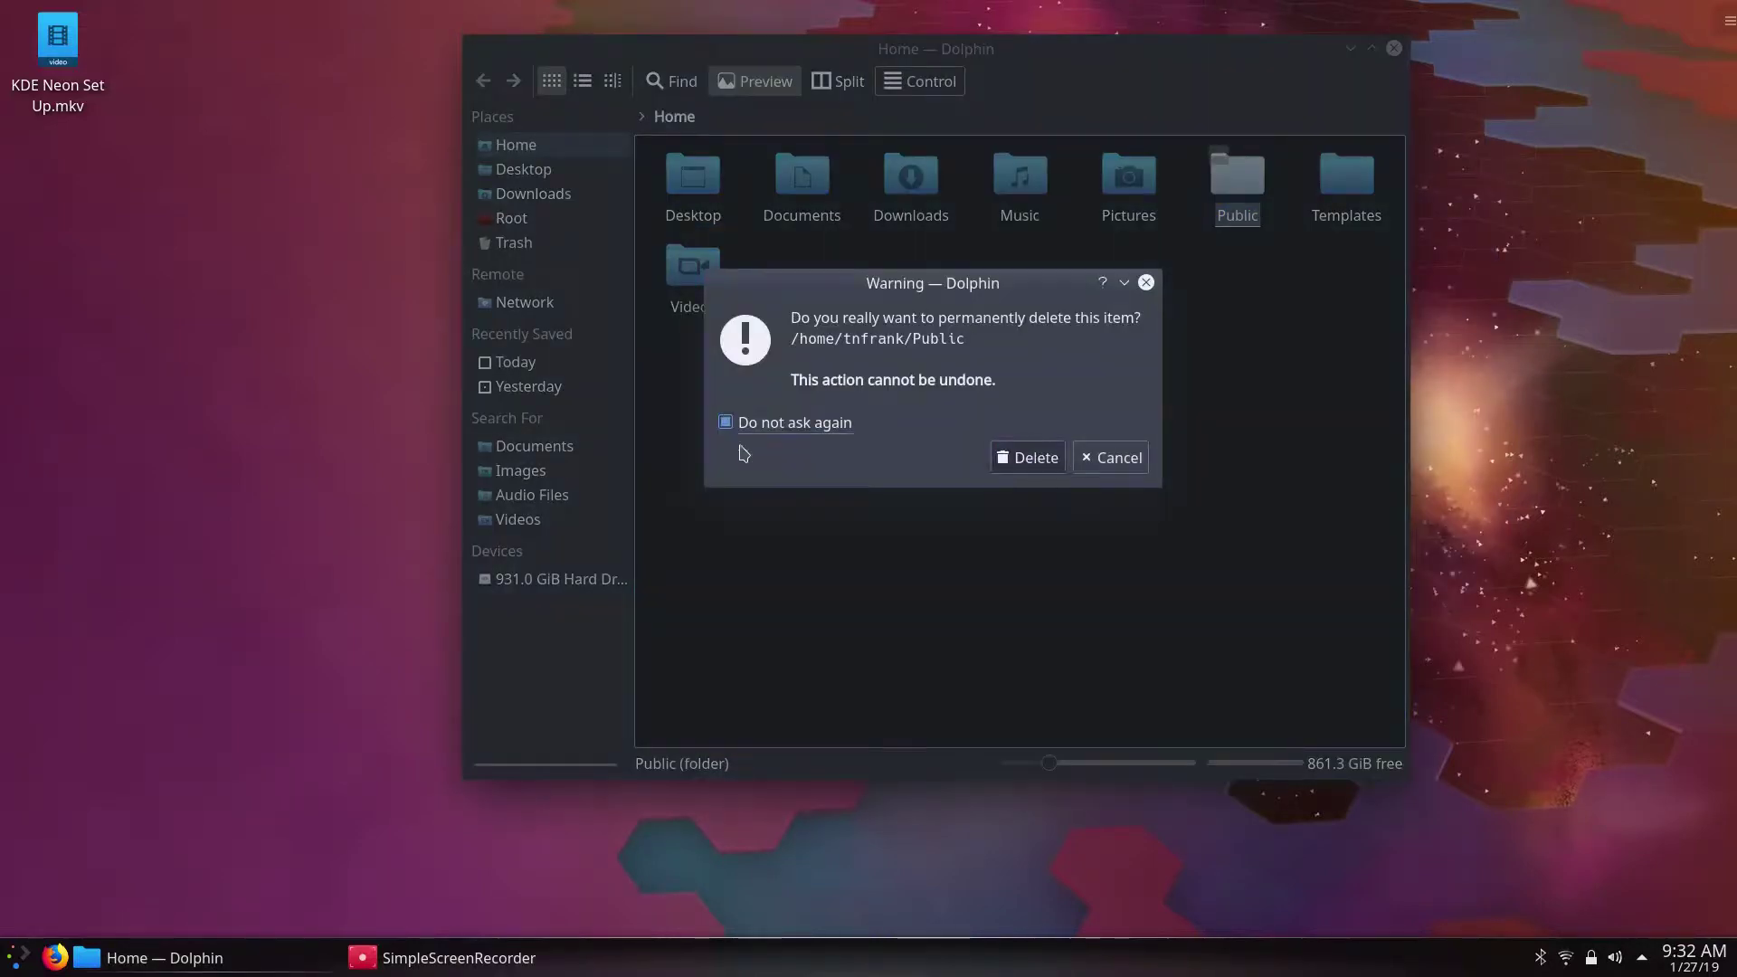
{"action": "left_click", "coordinate": [1040, 459]}
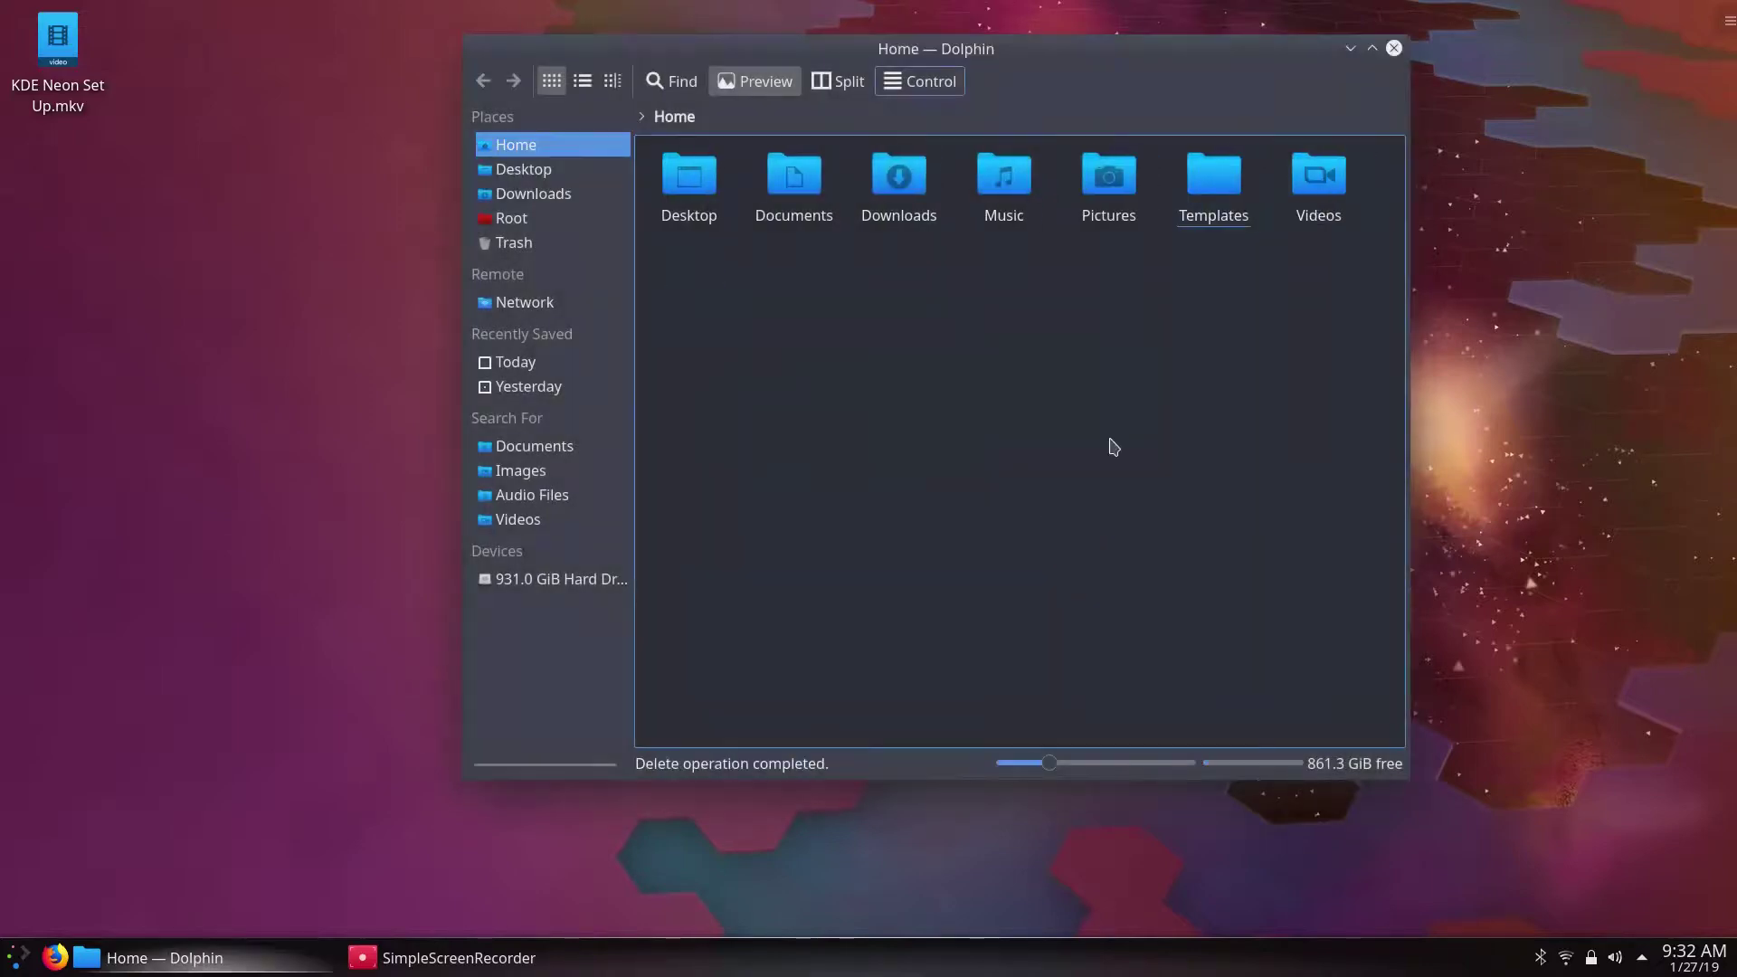
{"action": "right_click", "coordinate": [1221, 190]}
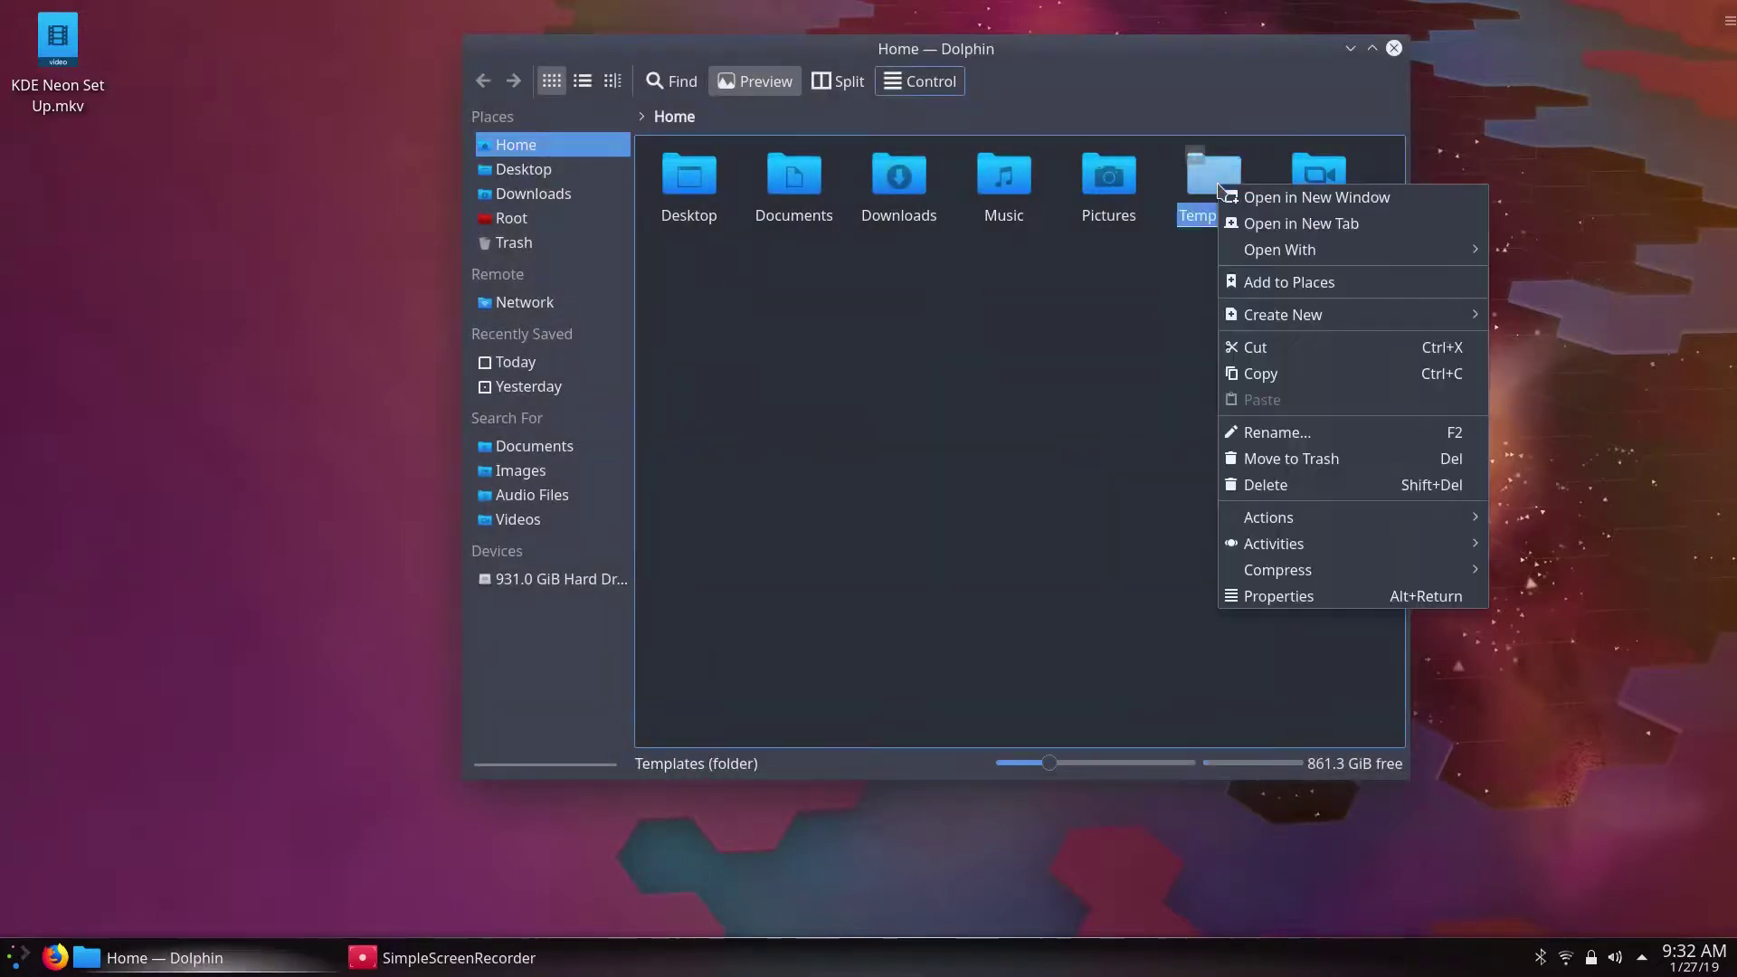
{"action": "left_click", "coordinate": [1241, 486]}
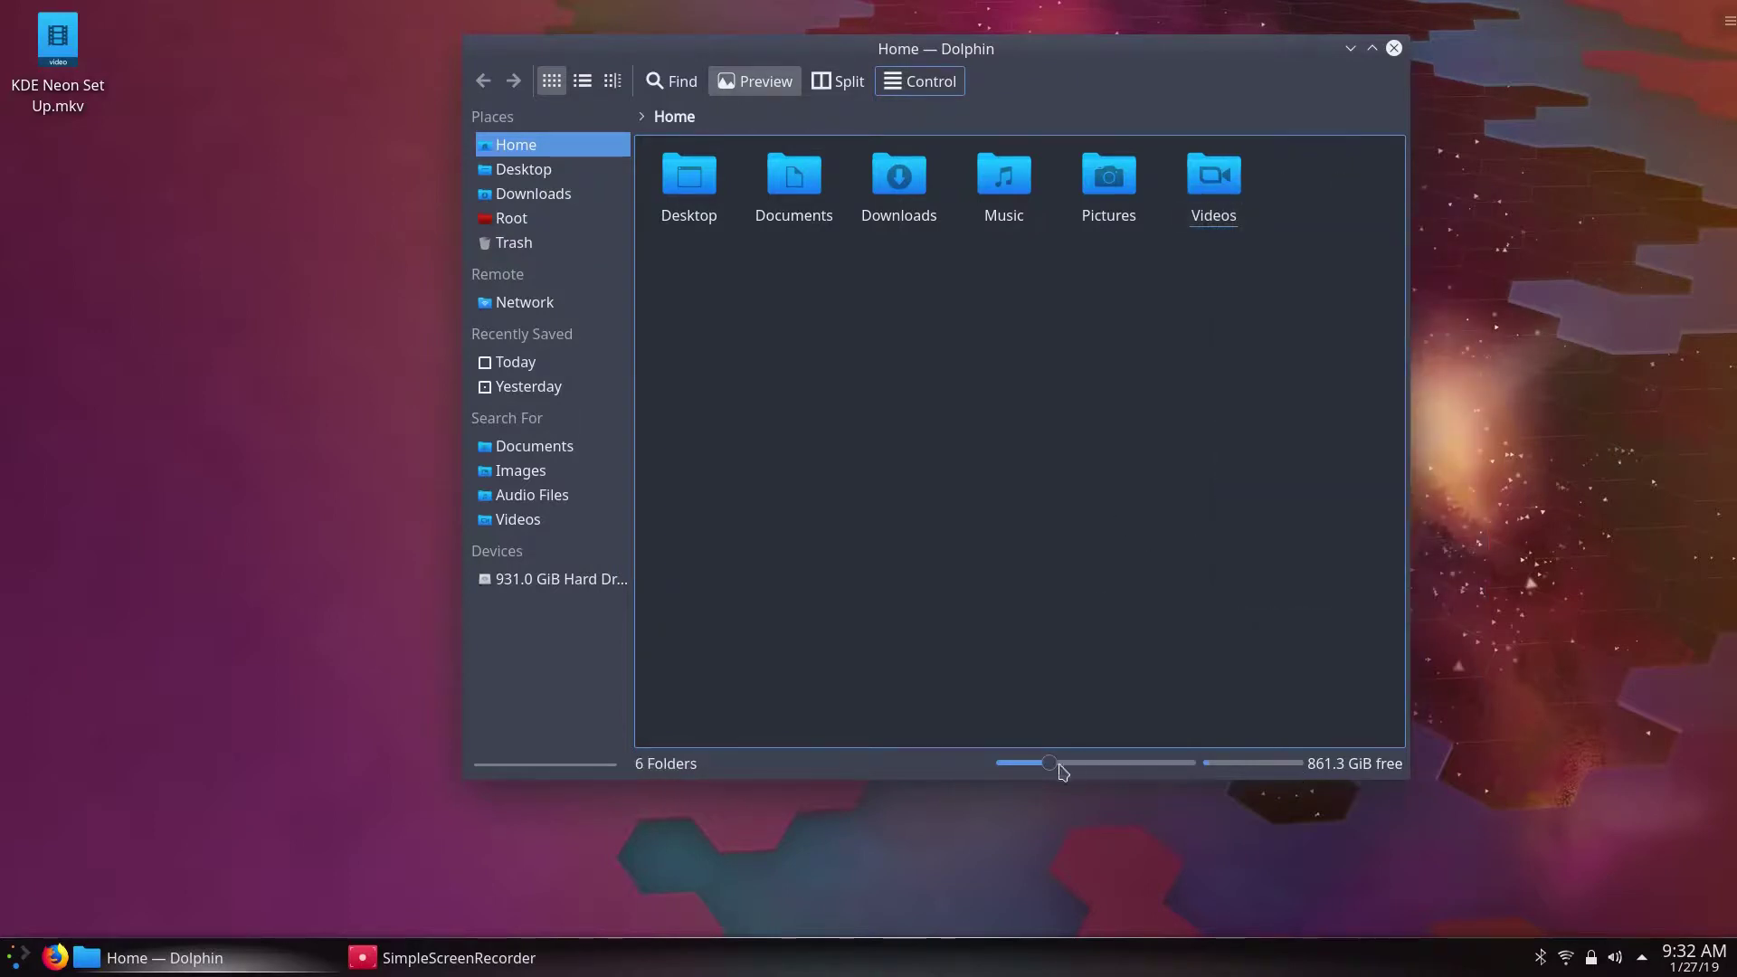
Step: Enlarge the folder icons, resize the Dolphin window to be narrower and slightly taller, and close it
{"action": "left_click_drag", "start_coordinate": [1070, 771], "coordinate": [1092, 772]}
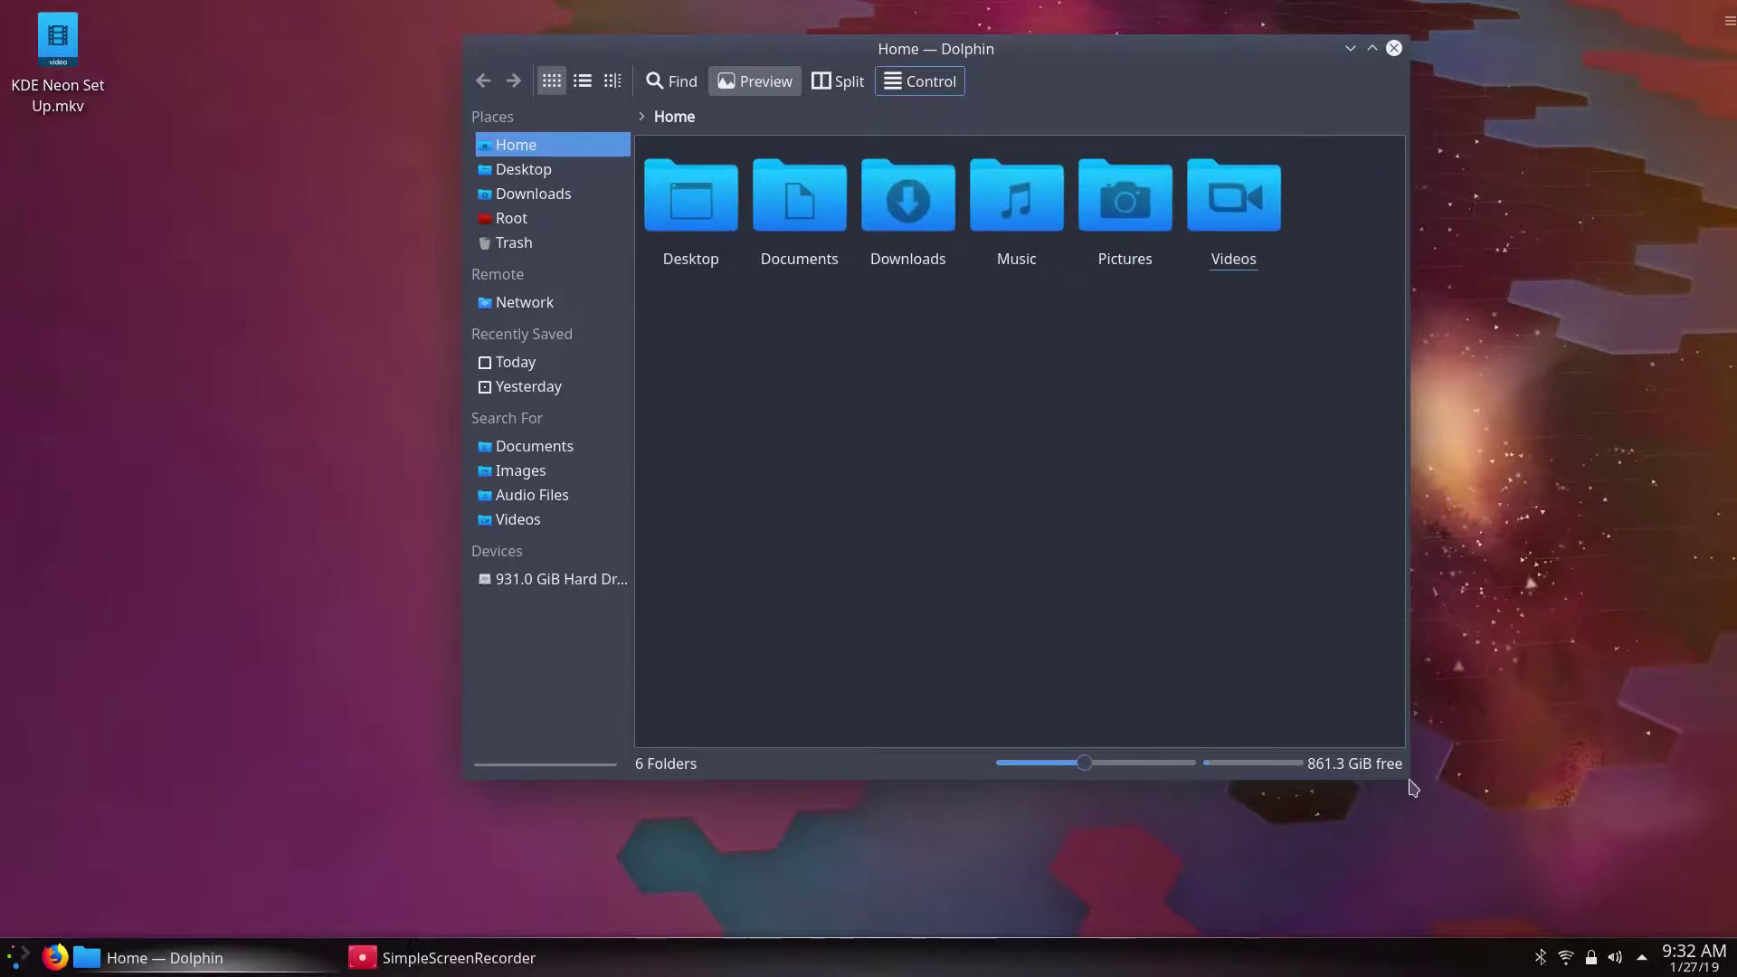
{"action": "left_click_drag", "start_coordinate": [1408, 777], "coordinate": [1326, 802]}
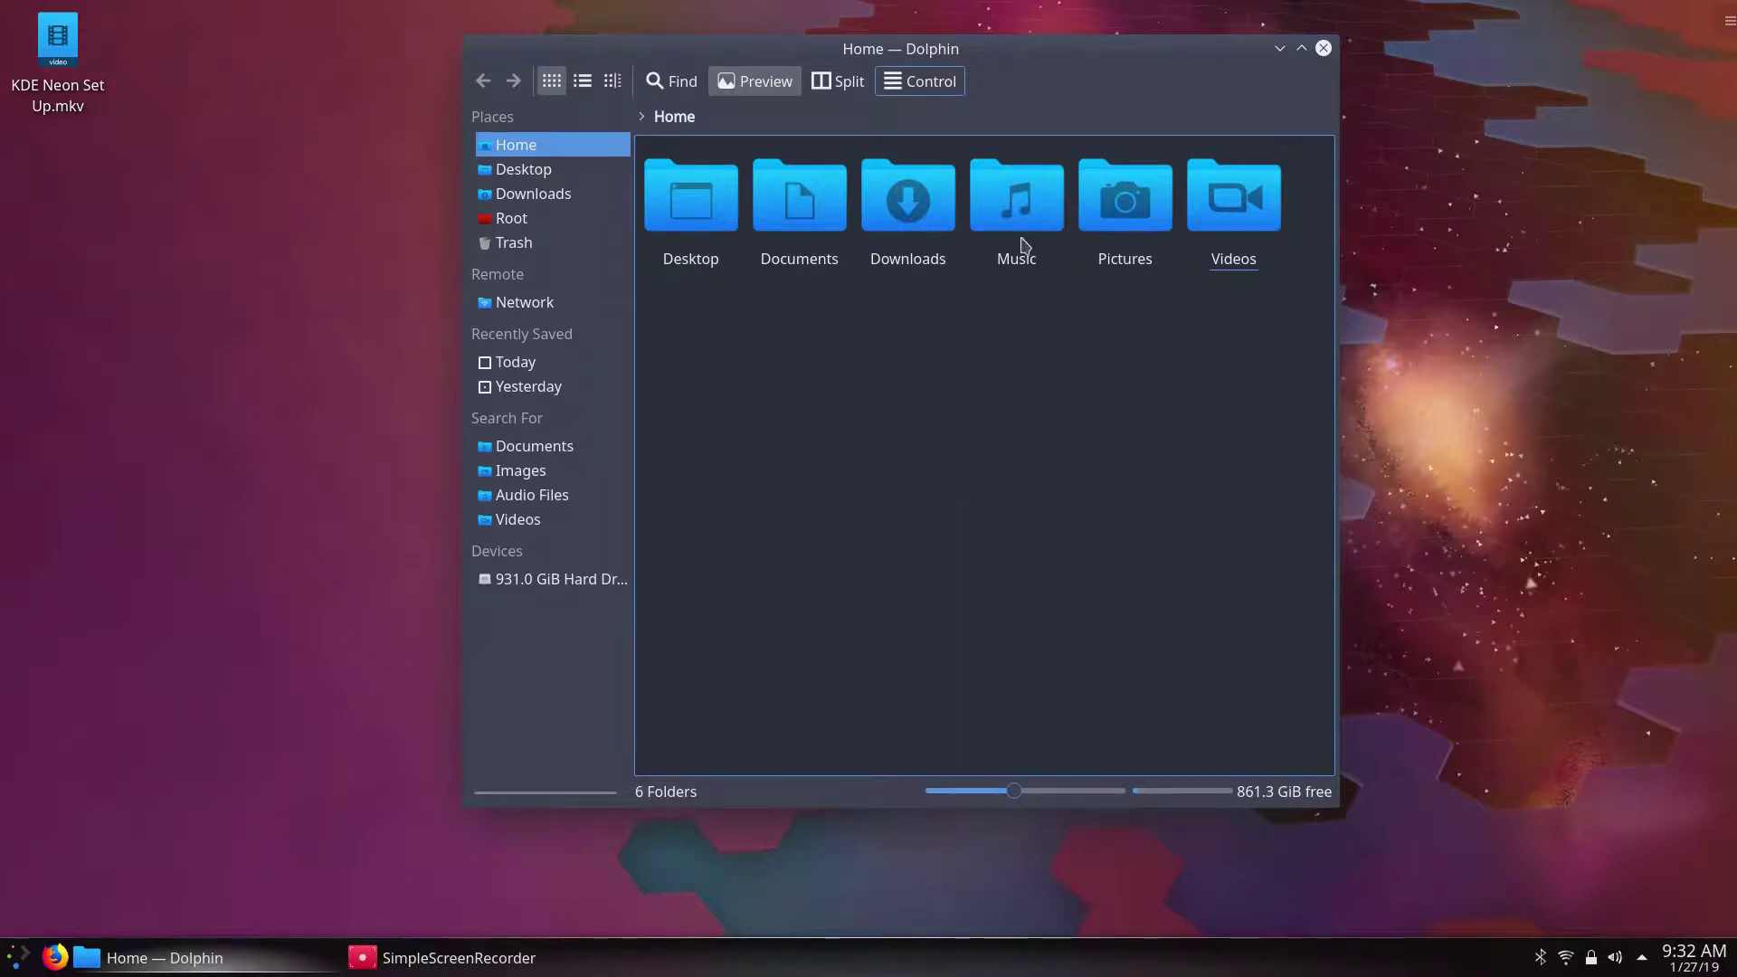
{"action": "left_click", "coordinate": [1322, 49]}
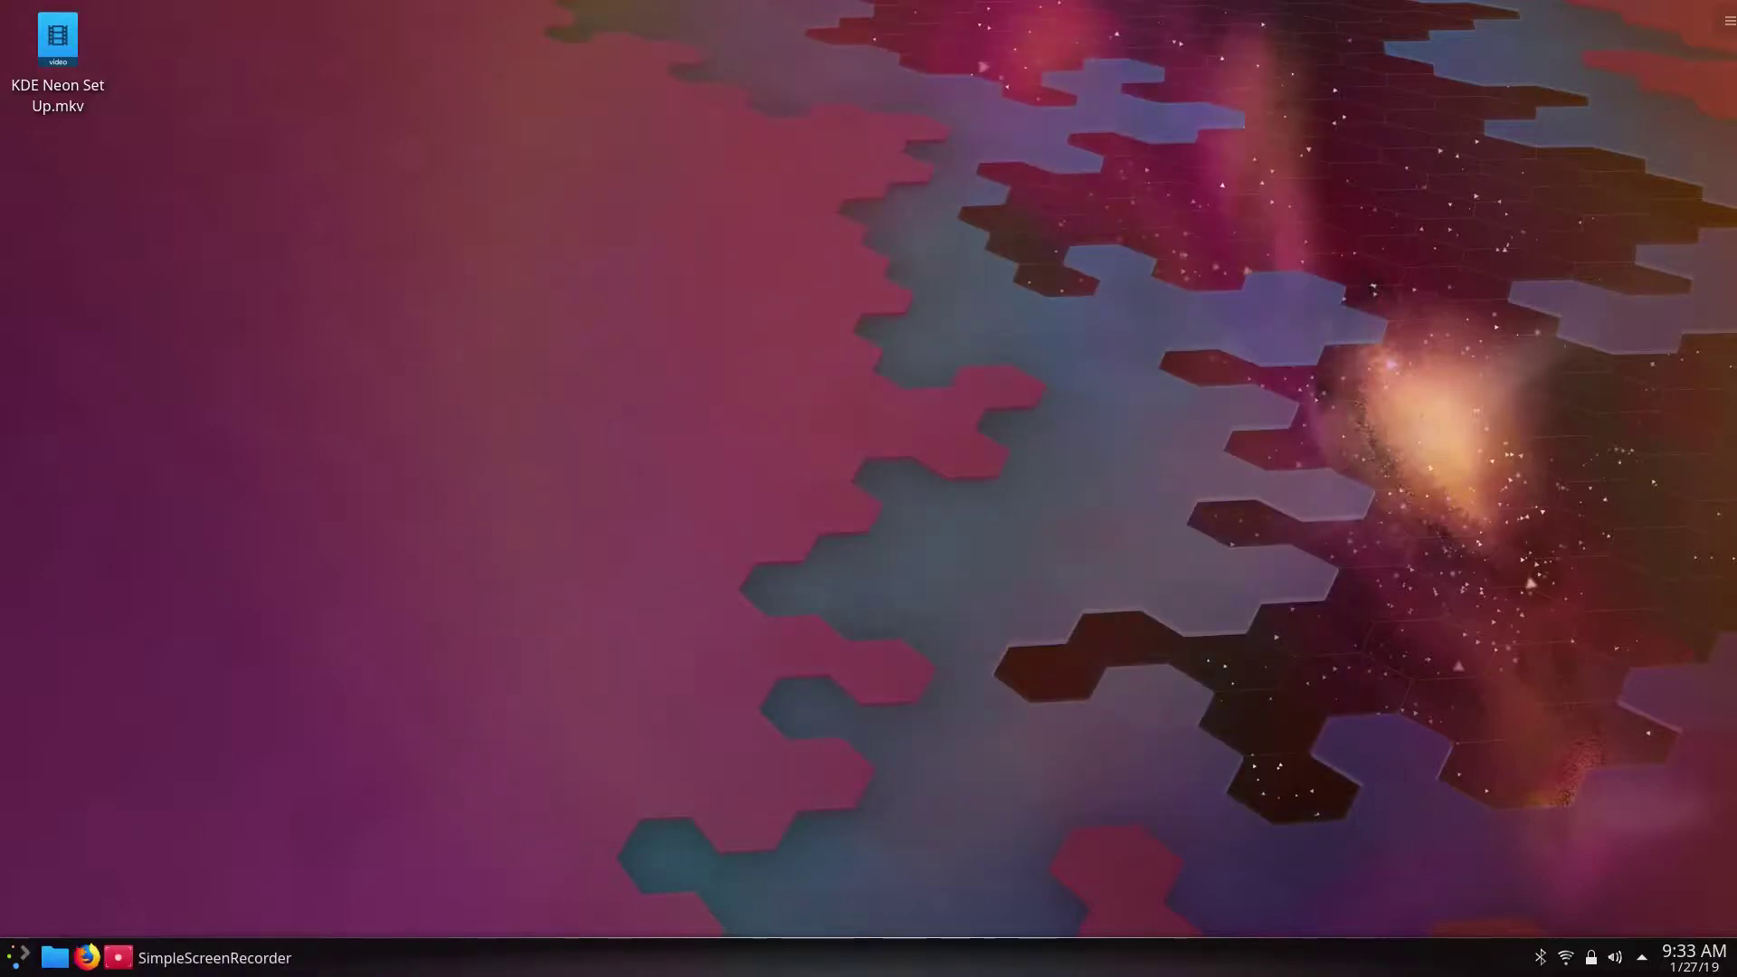
Step: Look through the complete list of installed applications in the application dashboard, from Ark to VLC, and leave it
{"action": "key", "text": "super"}
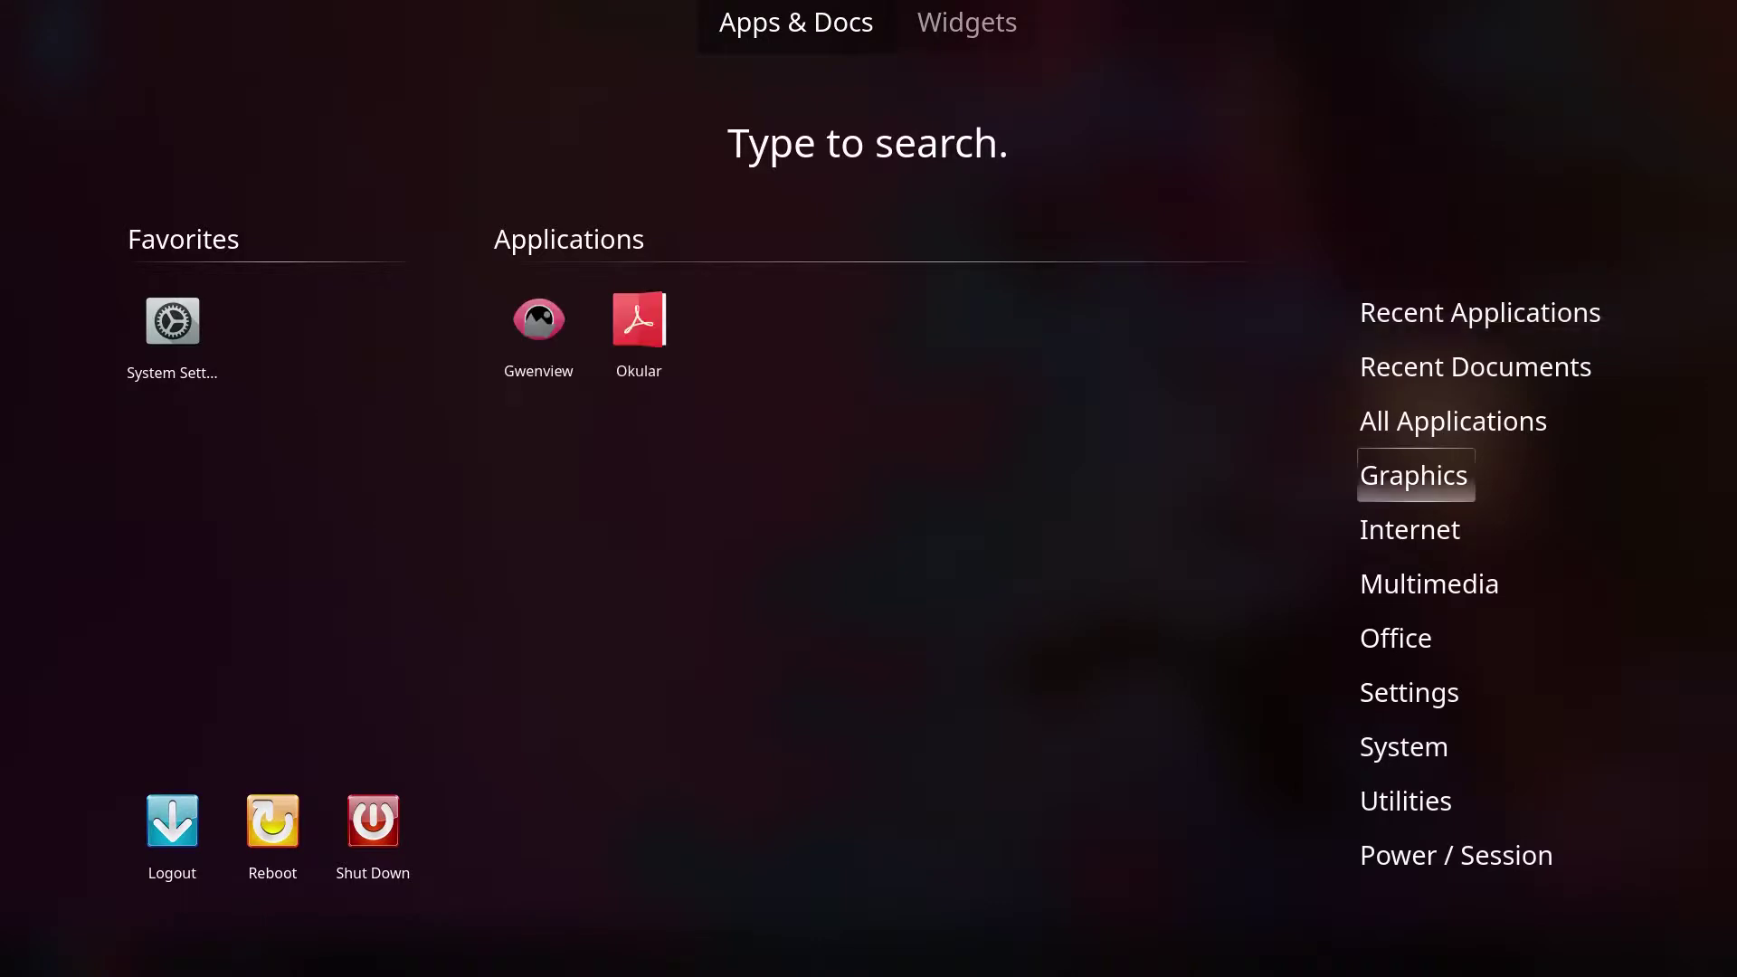
{"action": "mouse_move", "coordinate": [1455, 421]}
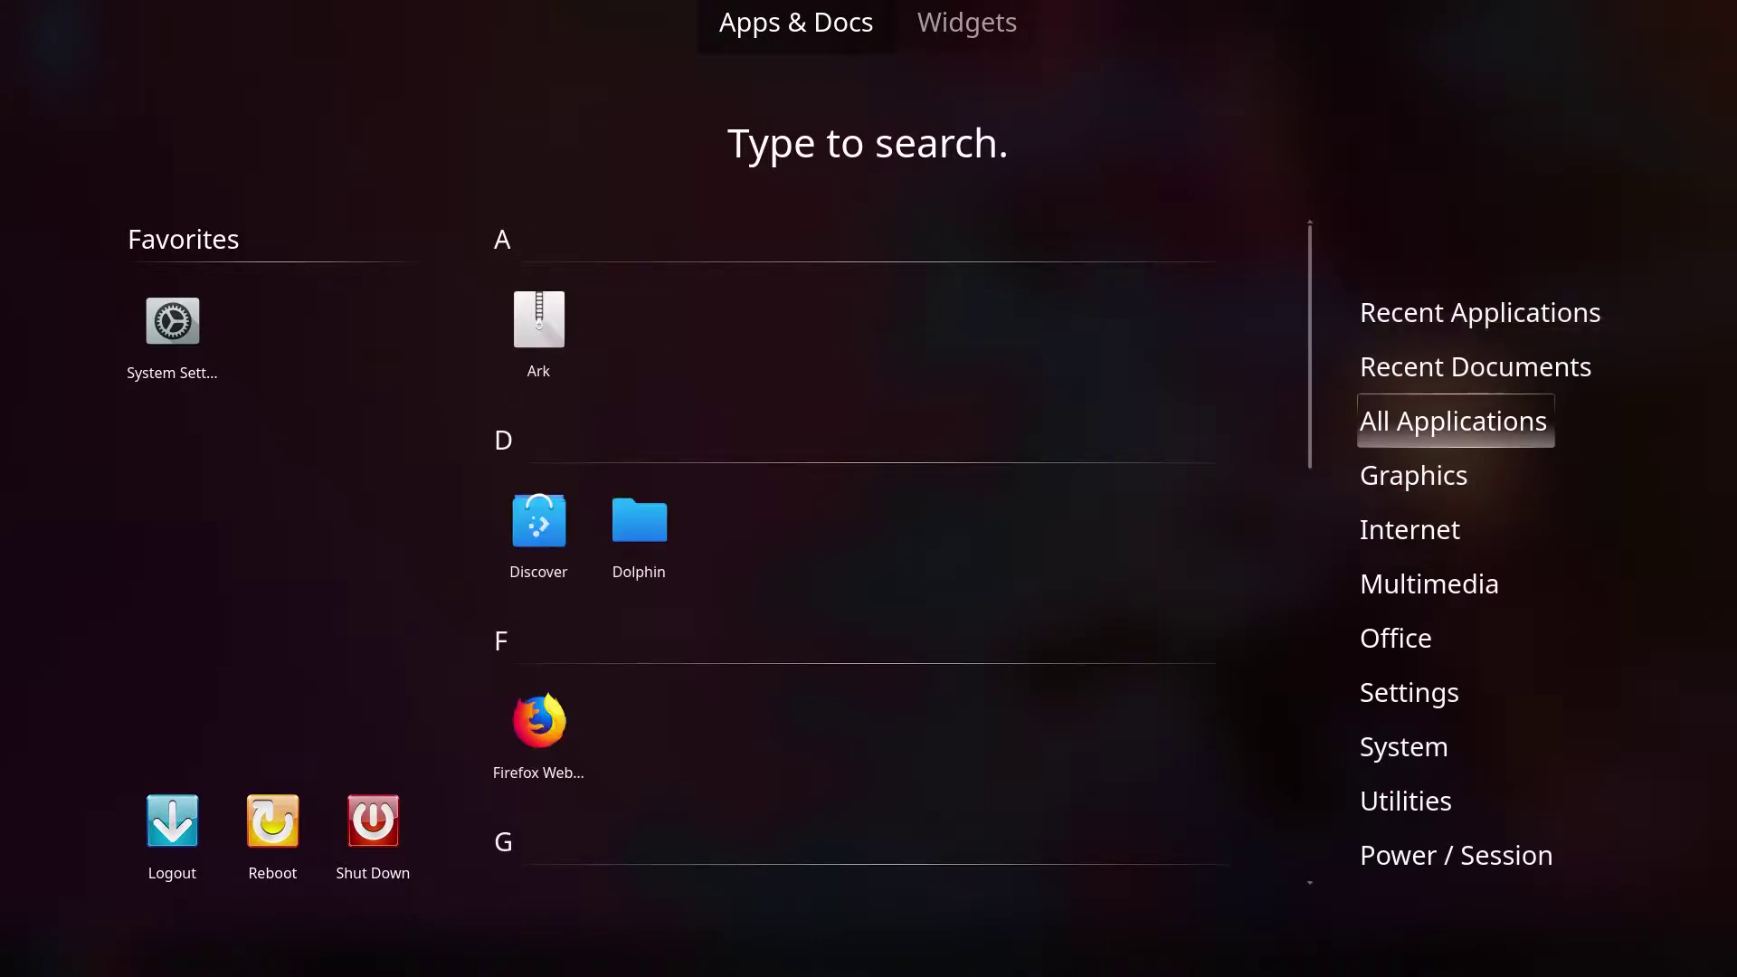
{"action": "scroll", "coordinate": [859, 552], "scroll_direction": "down", "scroll_amount": 5}
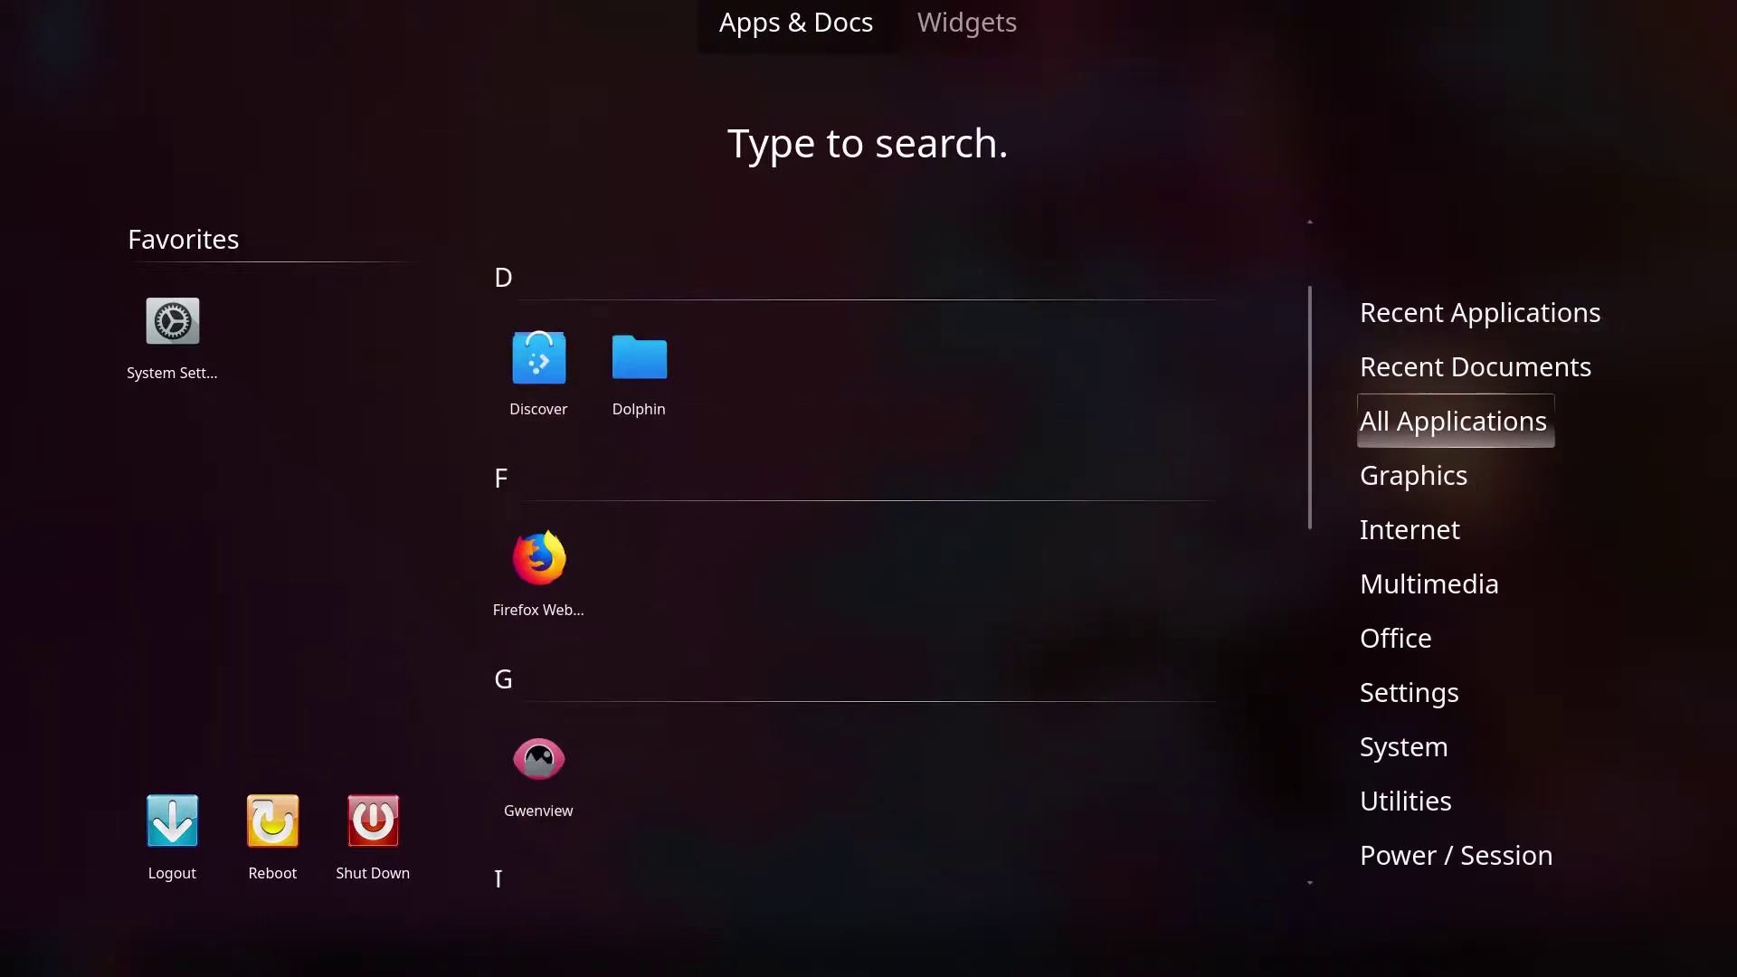
{"action": "scroll", "coordinate": [859, 552], "scroll_direction": "down", "scroll_amount": 1}
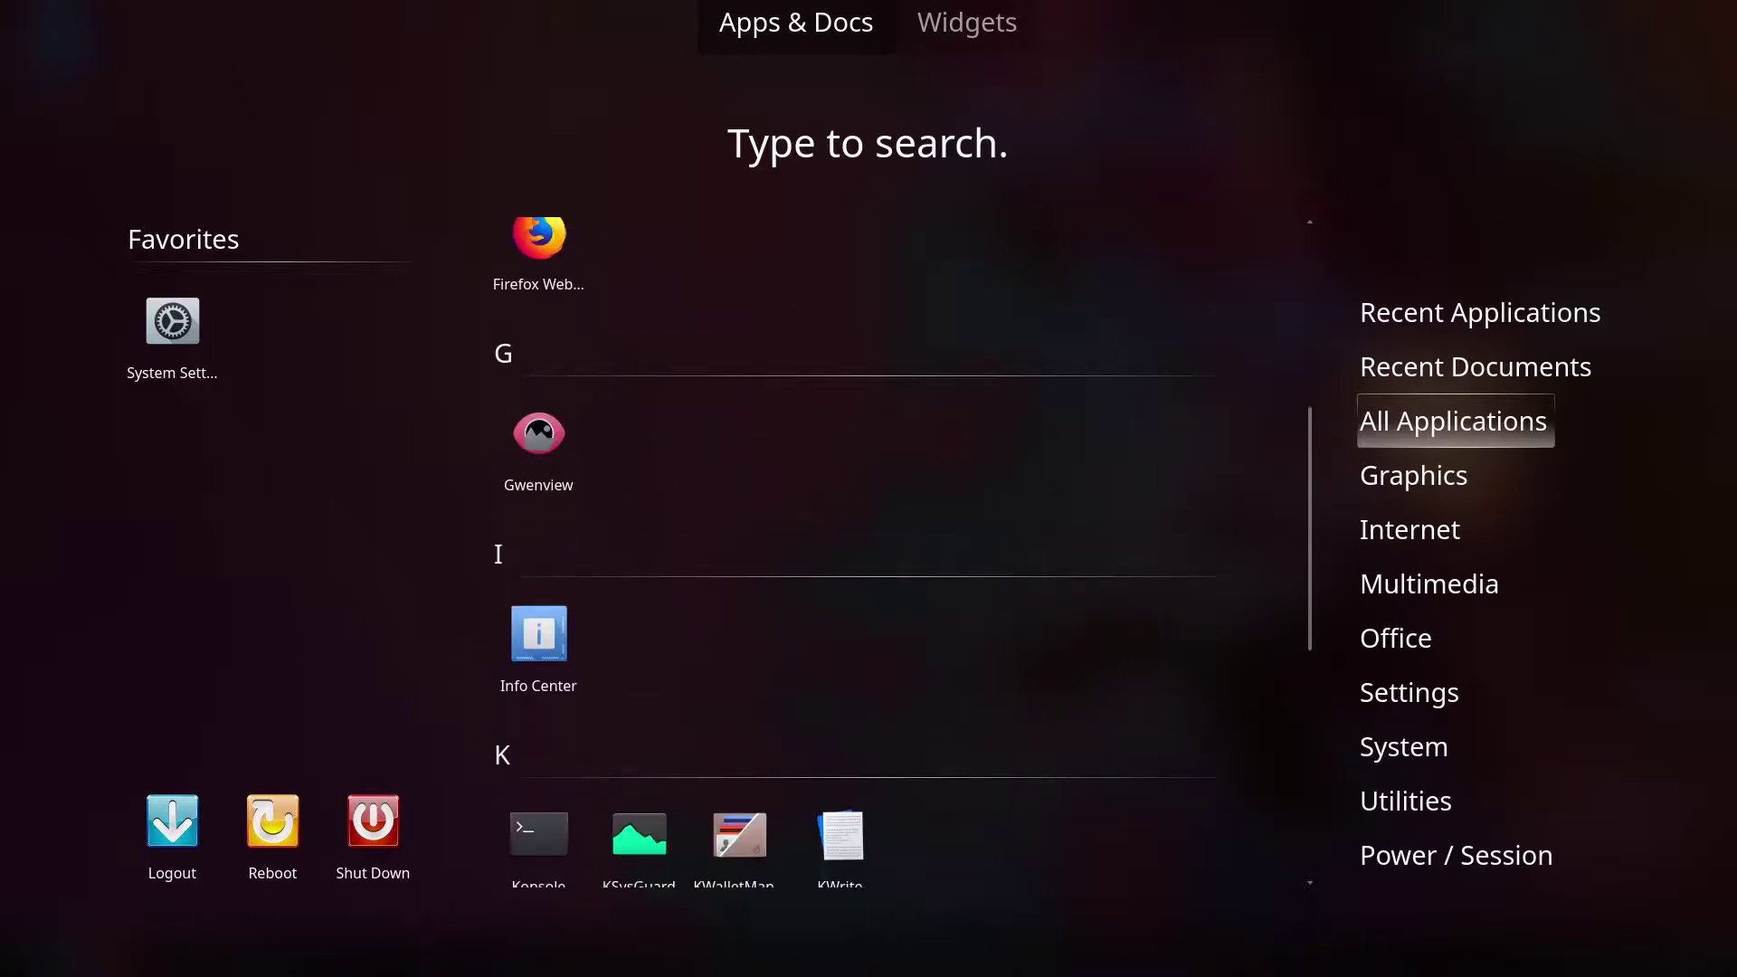
{"action": "scroll", "coordinate": [859, 551], "scroll_direction": "down", "scroll_amount": 2}
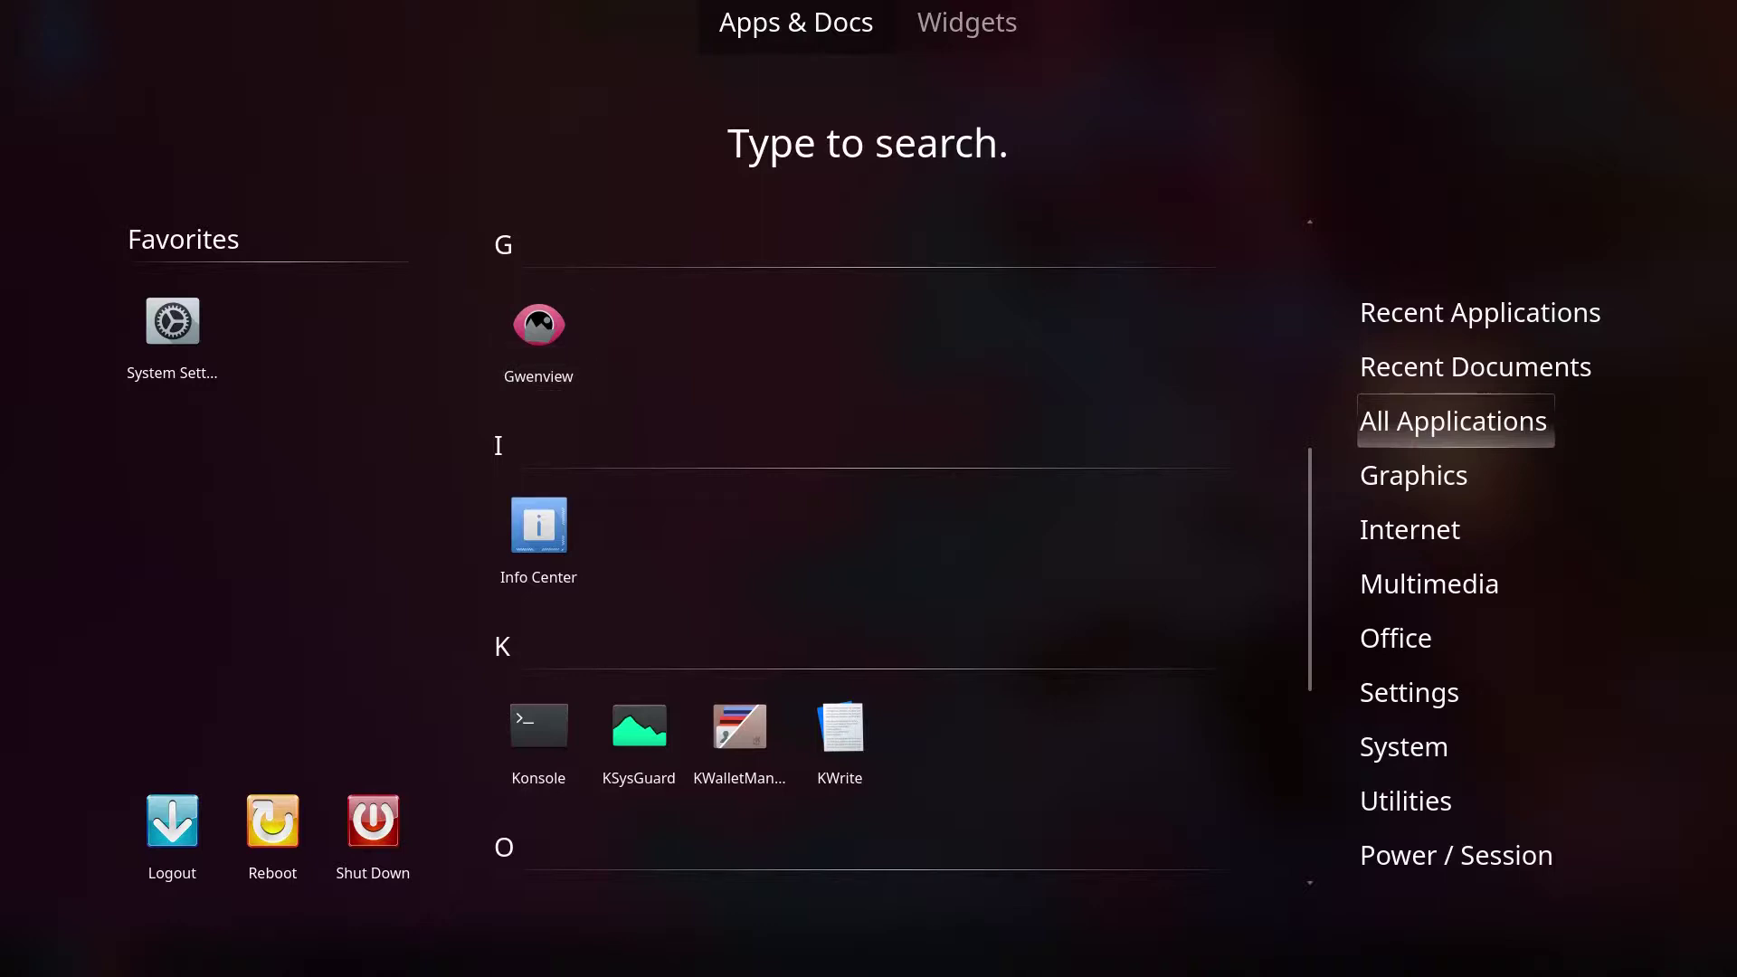
{"action": "scroll", "coordinate": [860, 552], "scroll_direction": "down", "scroll_amount": 5}
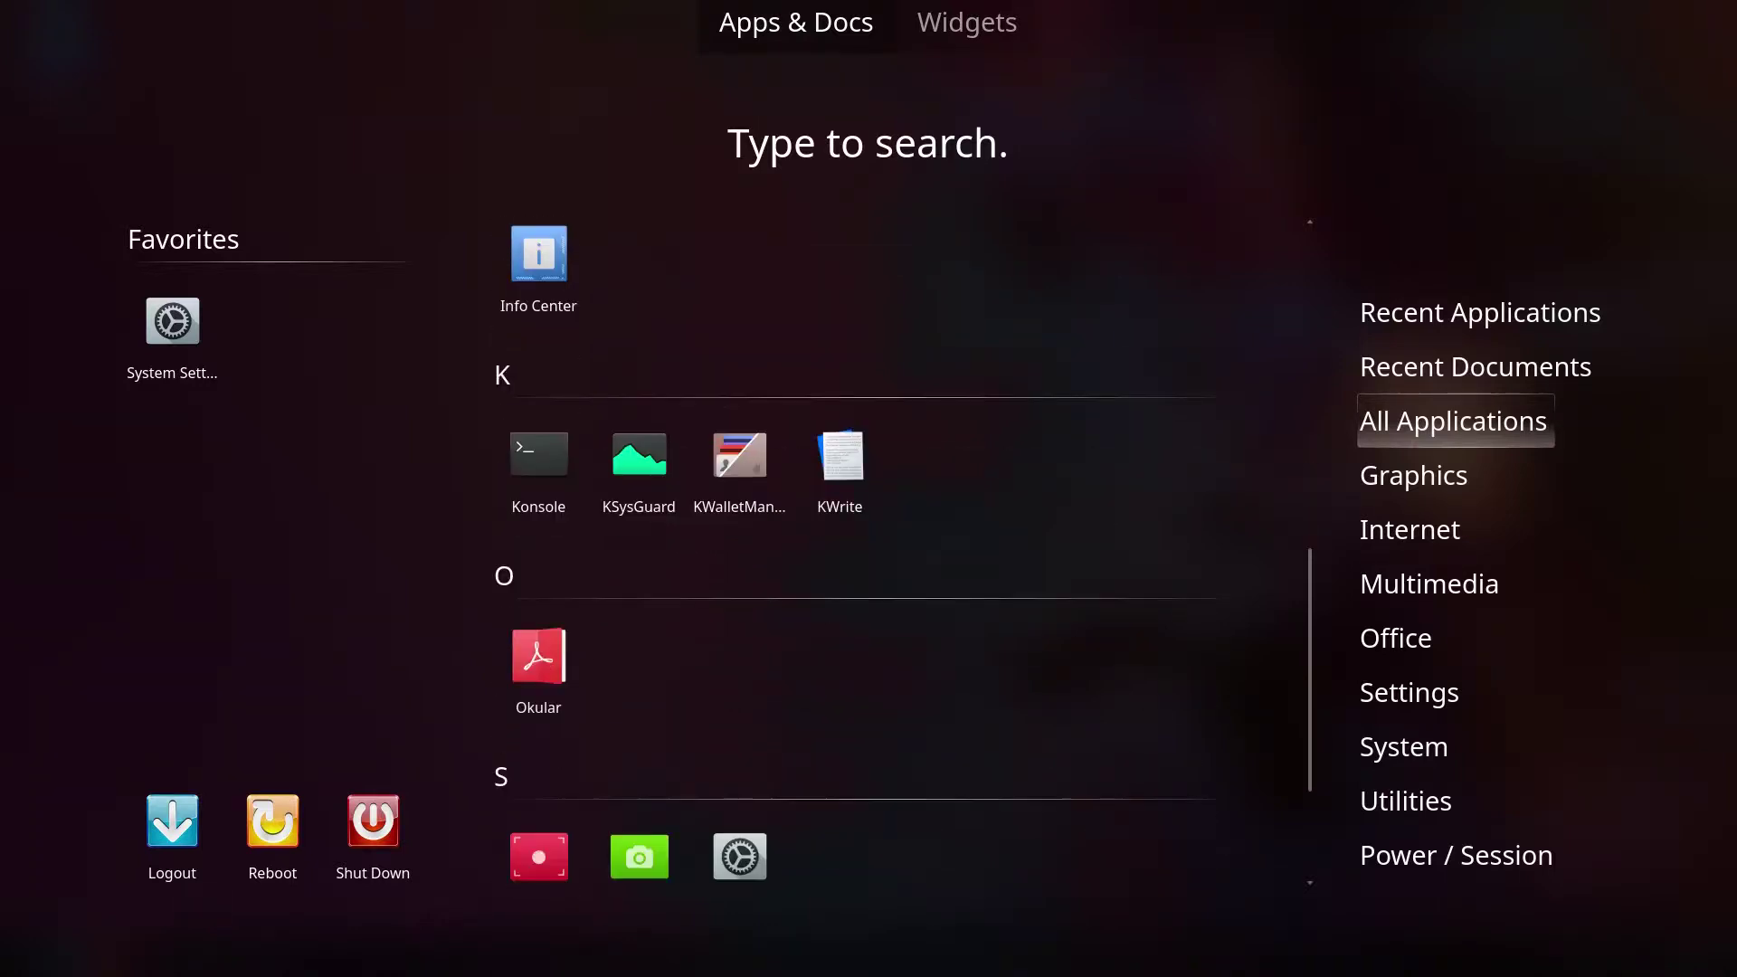
{"action": "scroll", "coordinate": [859, 552], "scroll_direction": "down", "scroll_amount": 1}
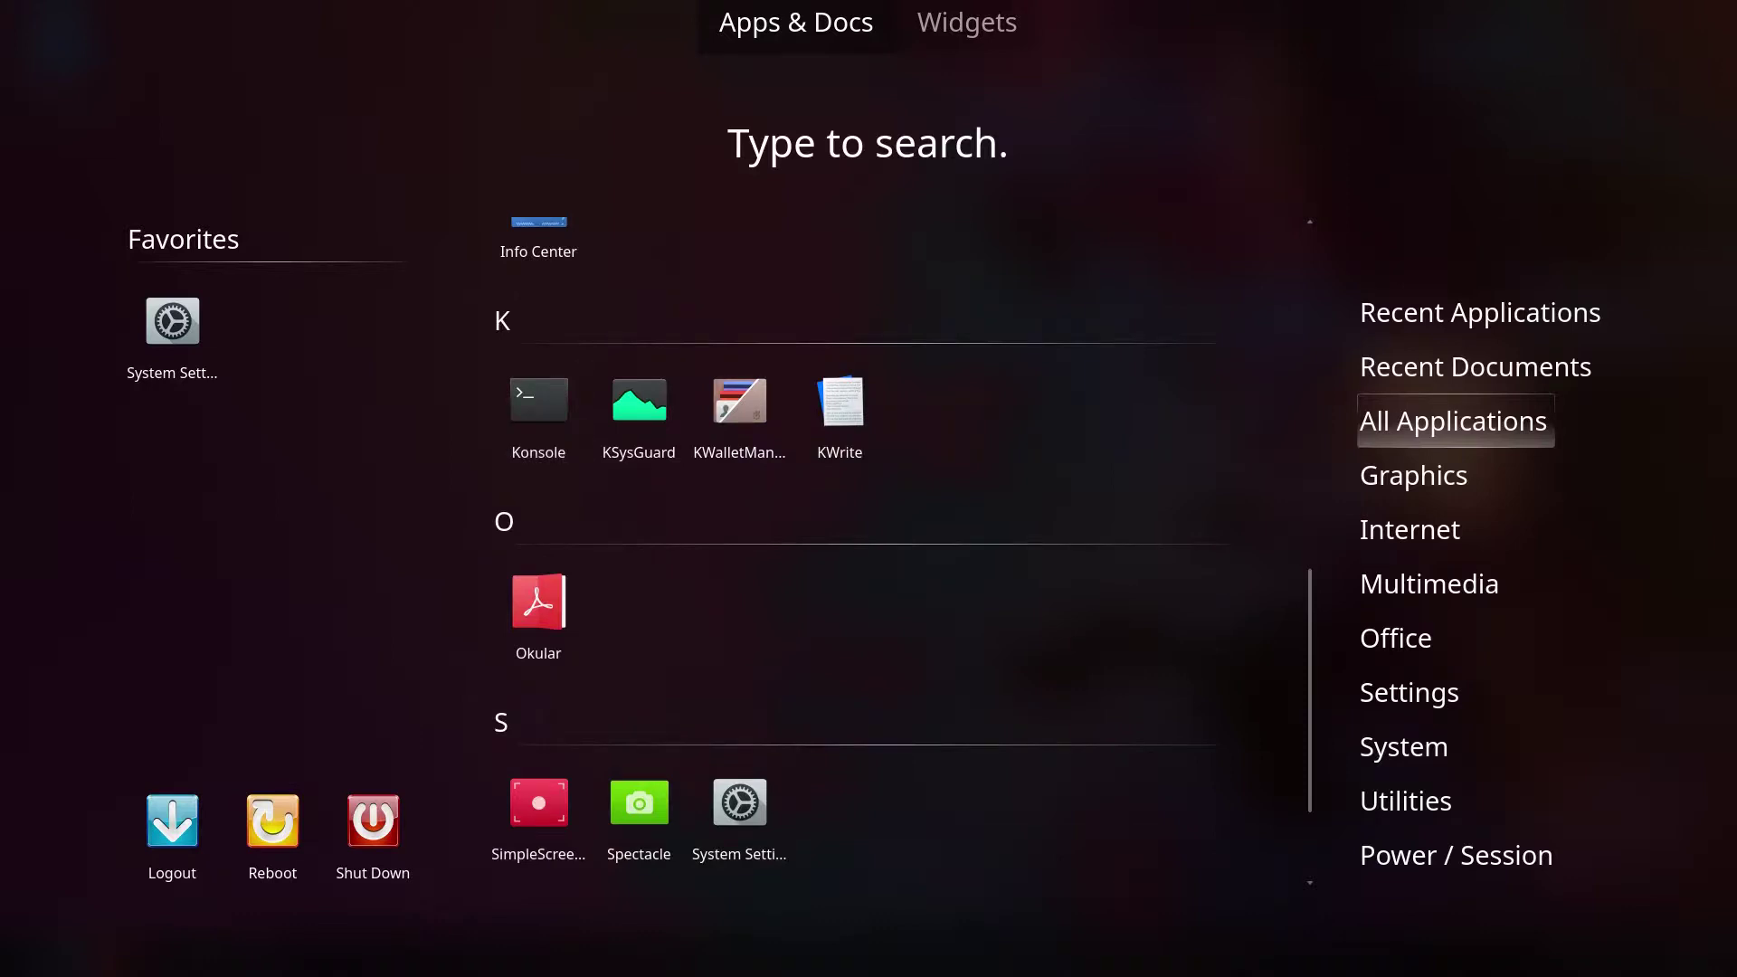
{"action": "scroll", "coordinate": [859, 551], "scroll_direction": "down", "scroll_amount": 1}
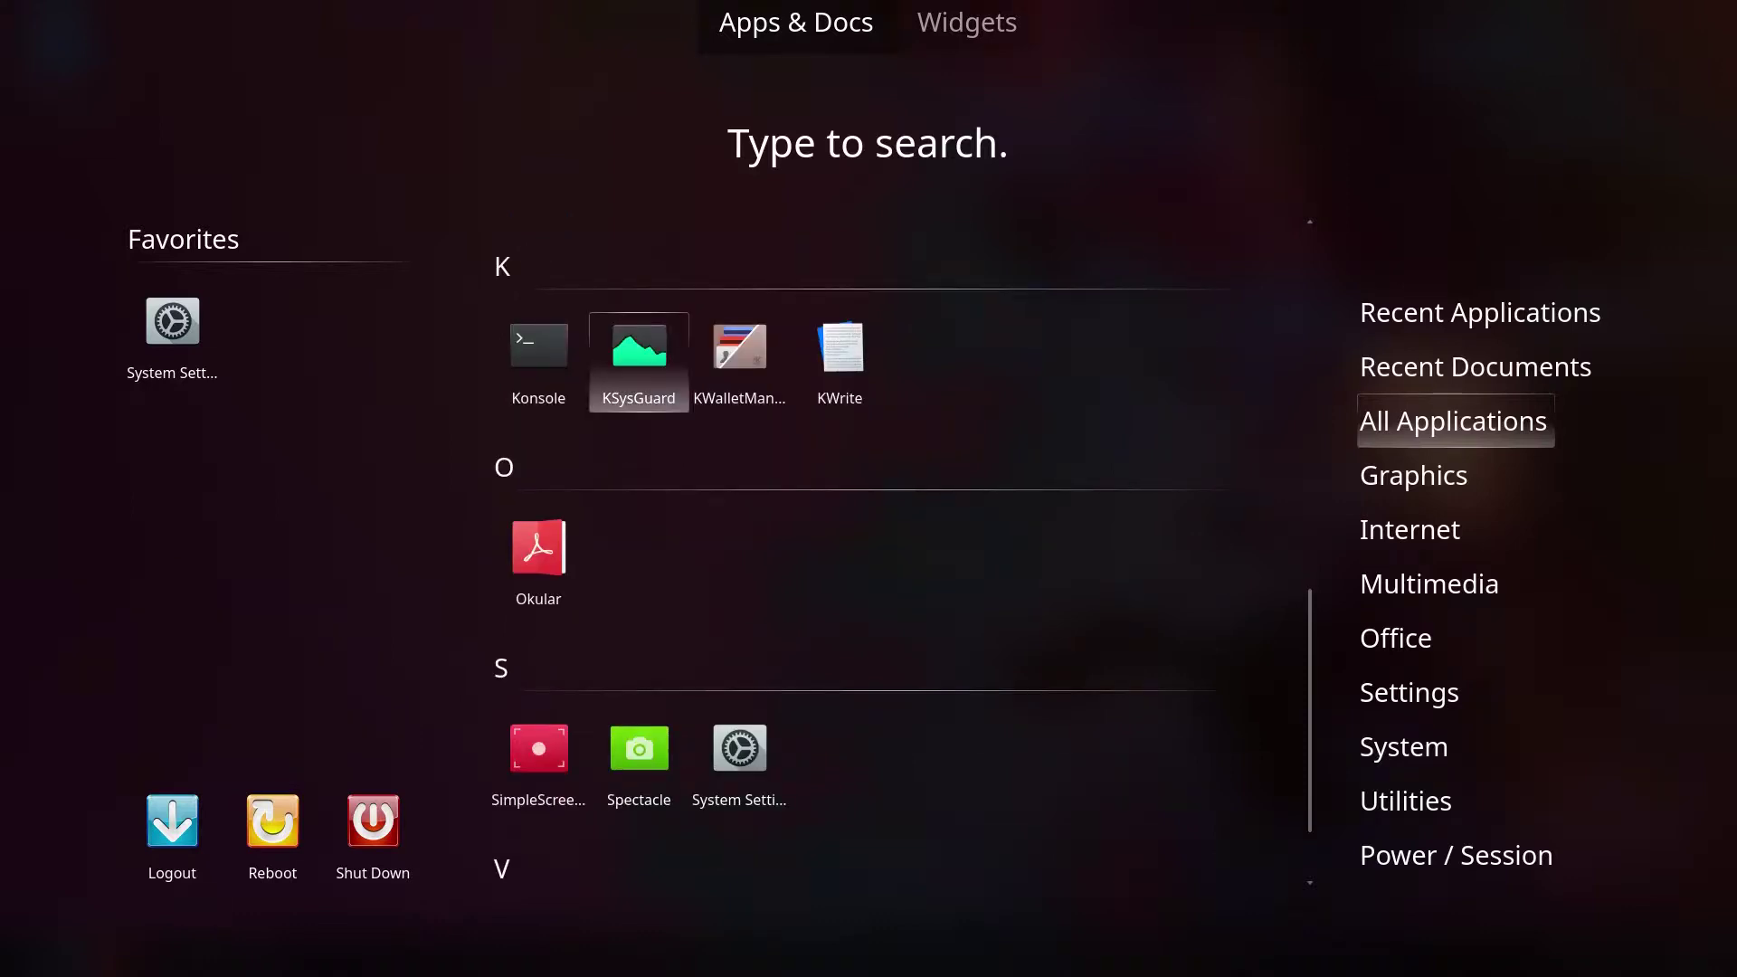
{"action": "scroll", "coordinate": [852, 548], "scroll_direction": "down", "scroll_amount": 2}
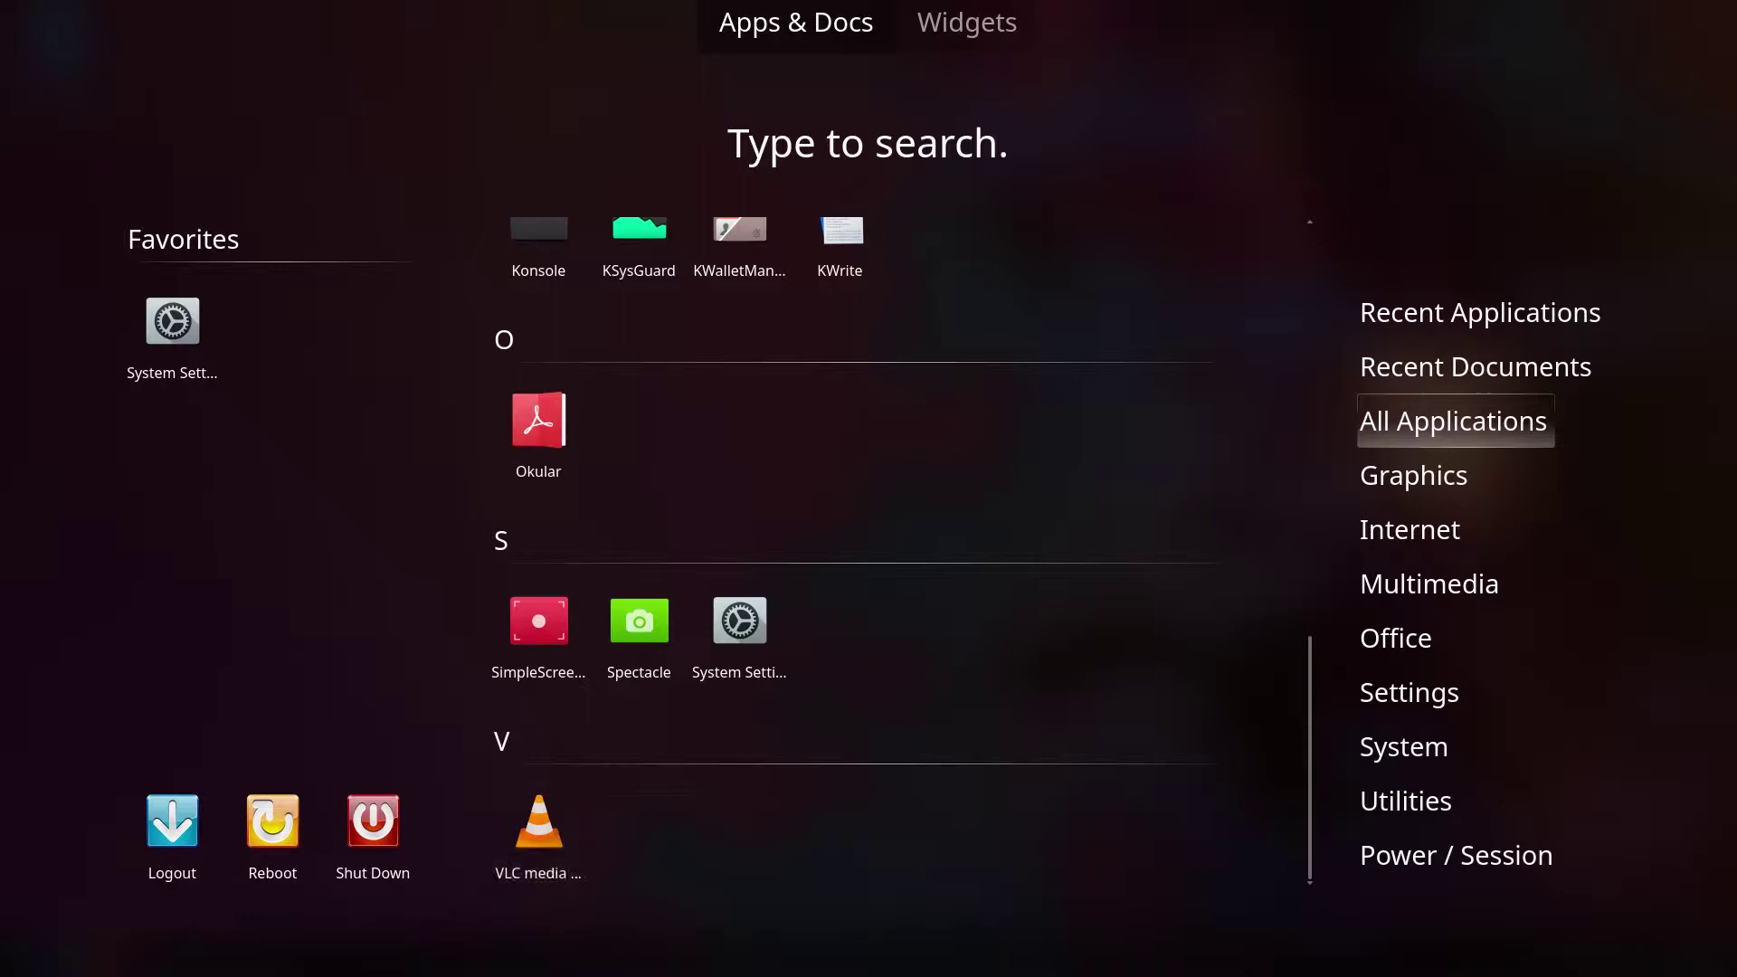
{"action": "scroll", "coordinate": [854, 552], "scroll_direction": "up", "scroll_amount": 6}
{"action": "scroll", "coordinate": [855, 552], "scroll_direction": "up", "scroll_amount": 3}
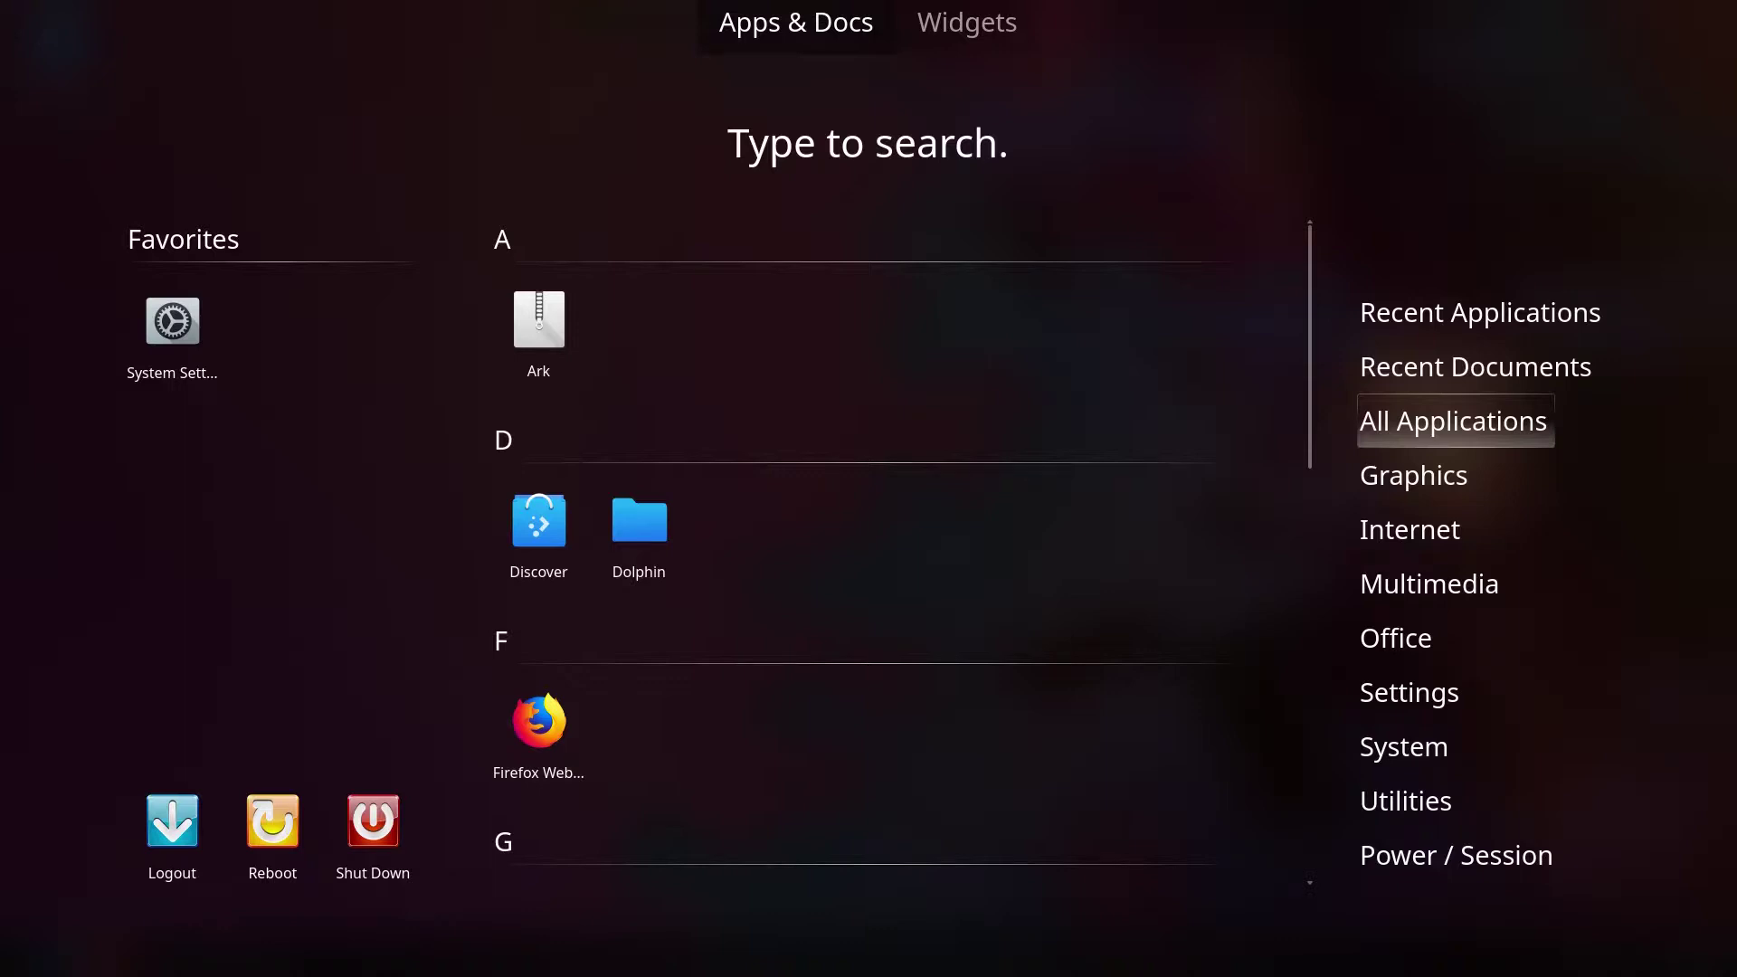
{"action": "key", "text": "Escape"}
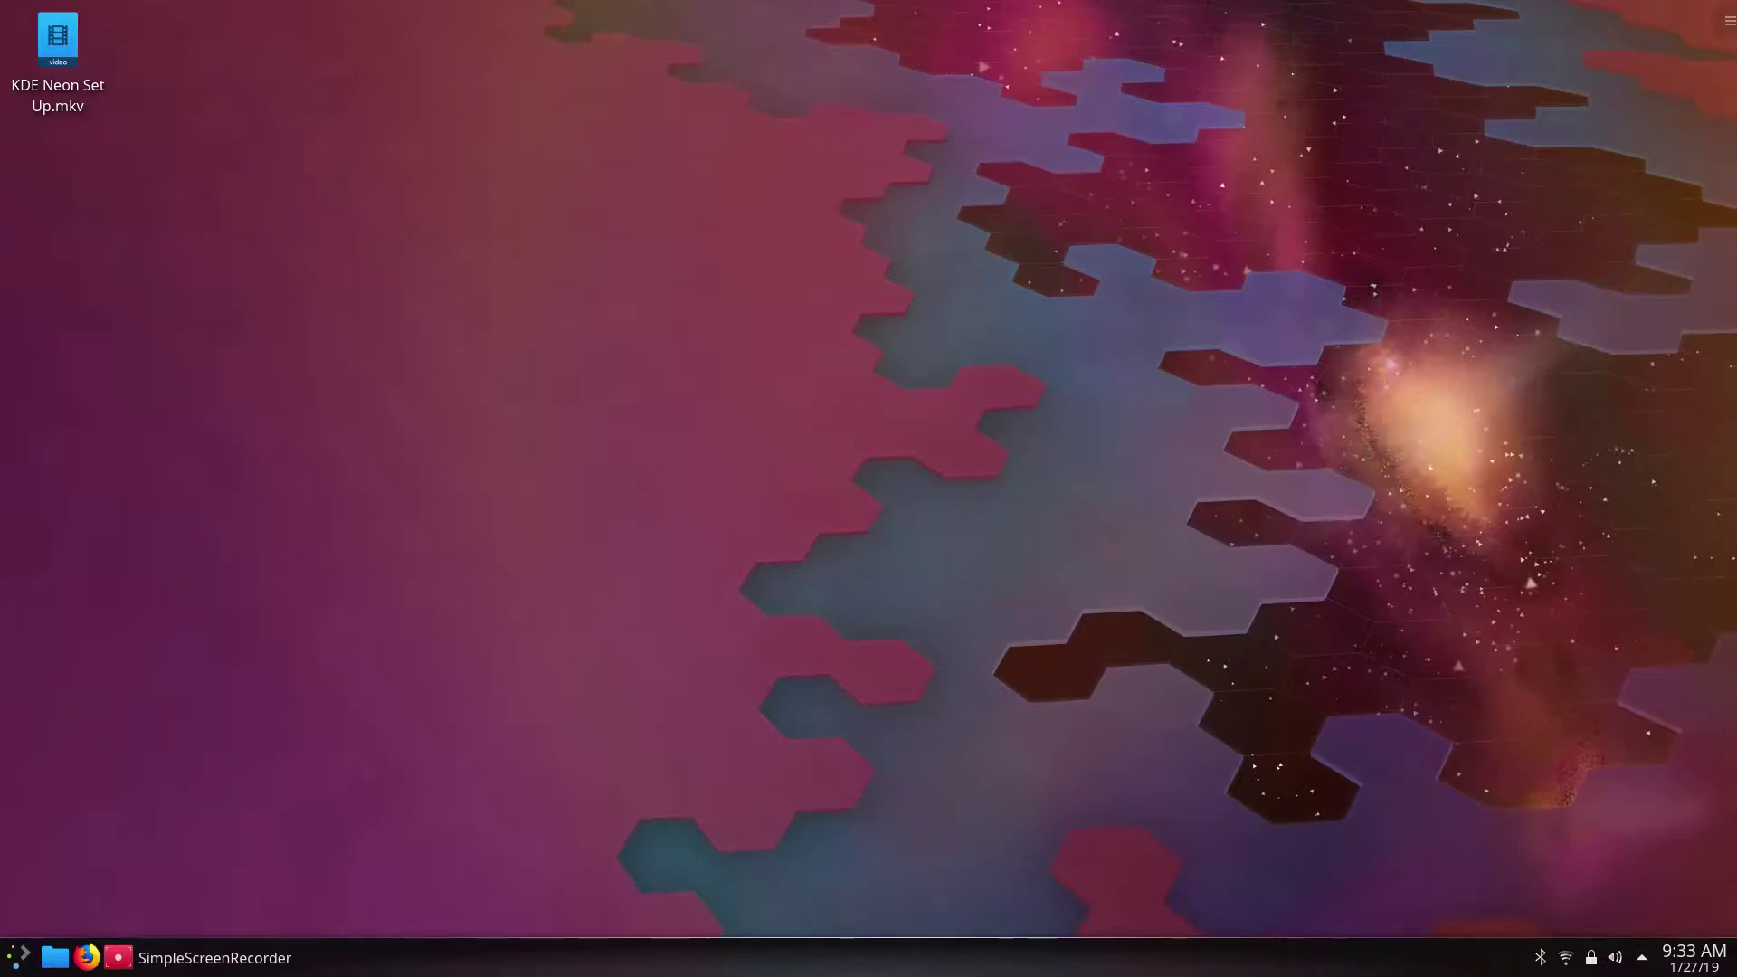
Step: Review the Screen Locking activation and appearance options under Desktop Behavior in System Settings, then close the window
{"action": "key", "text": "super"}
{"action": "left_click", "coordinate": [172, 321]}
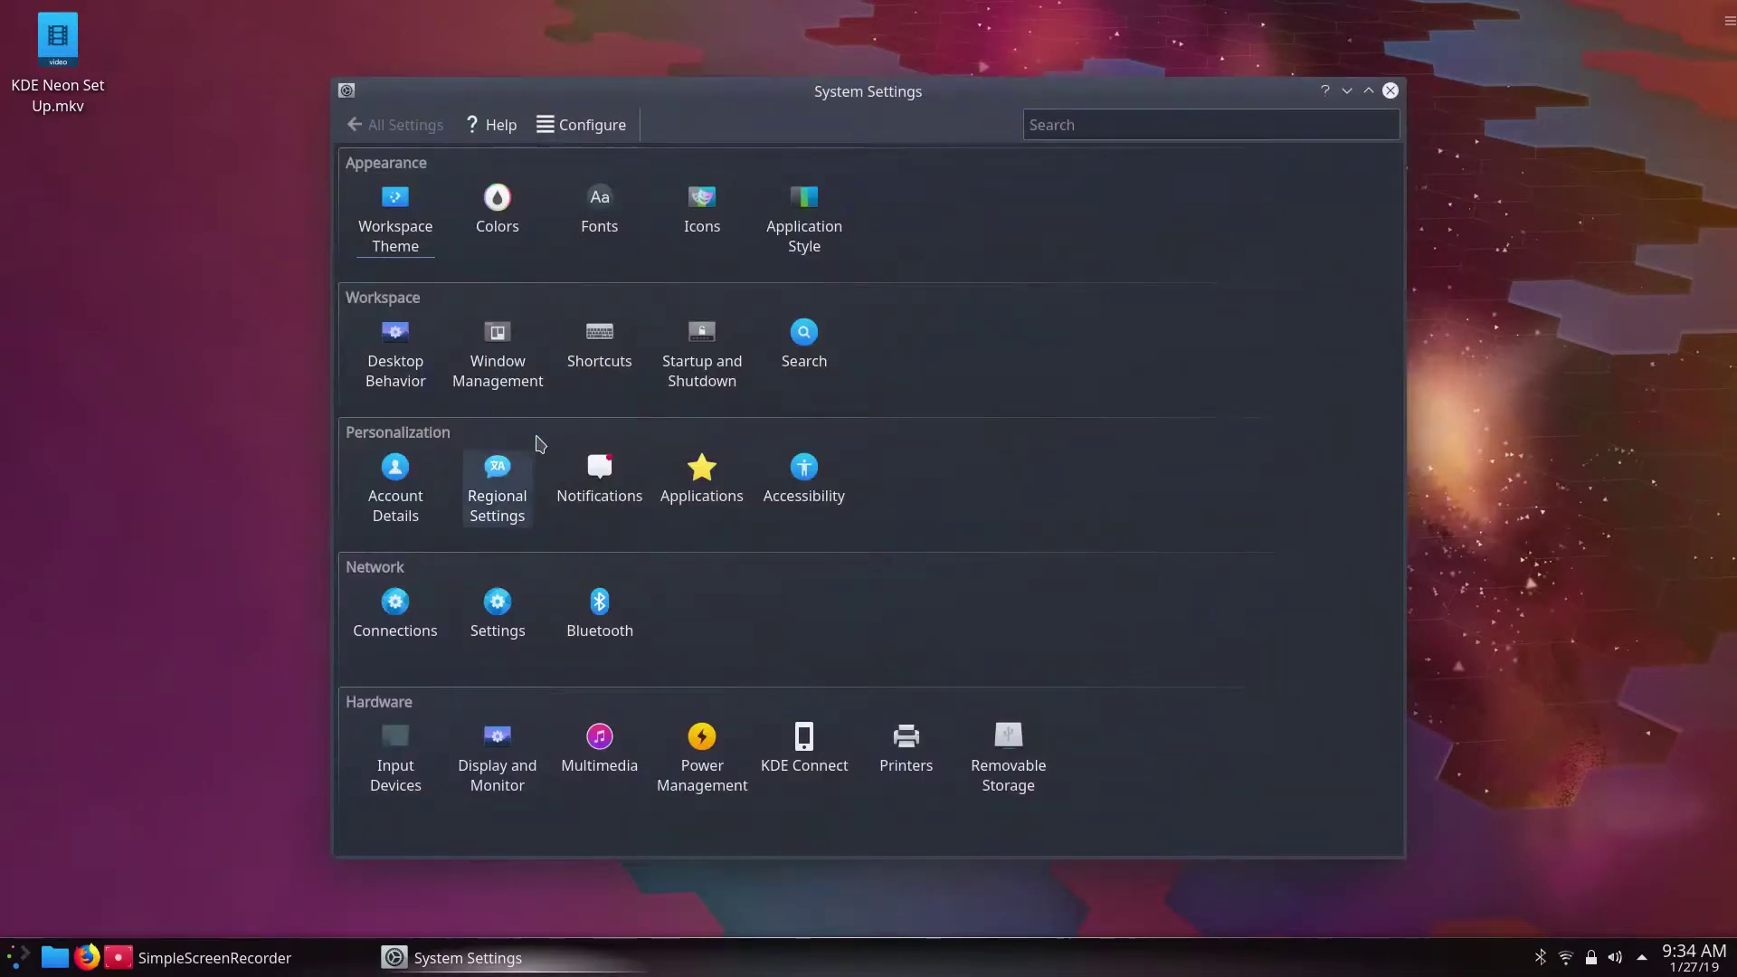
{"action": "left_click", "coordinate": [386, 346]}
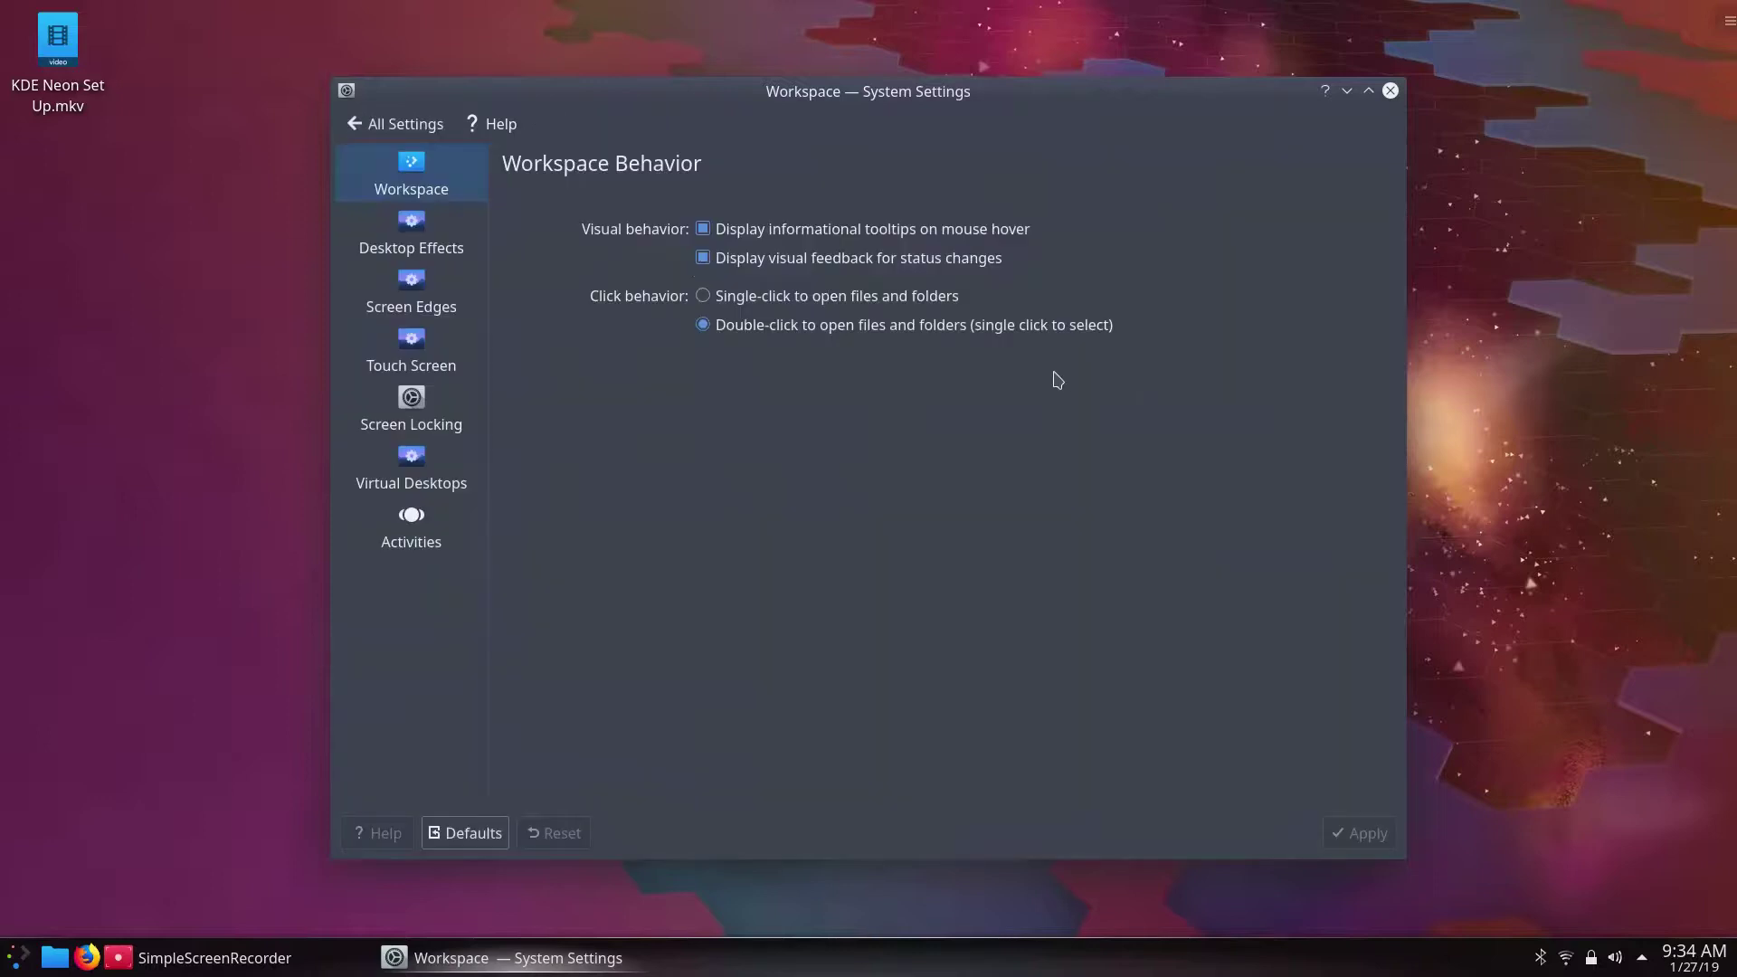
{"action": "left_click", "coordinate": [421, 407]}
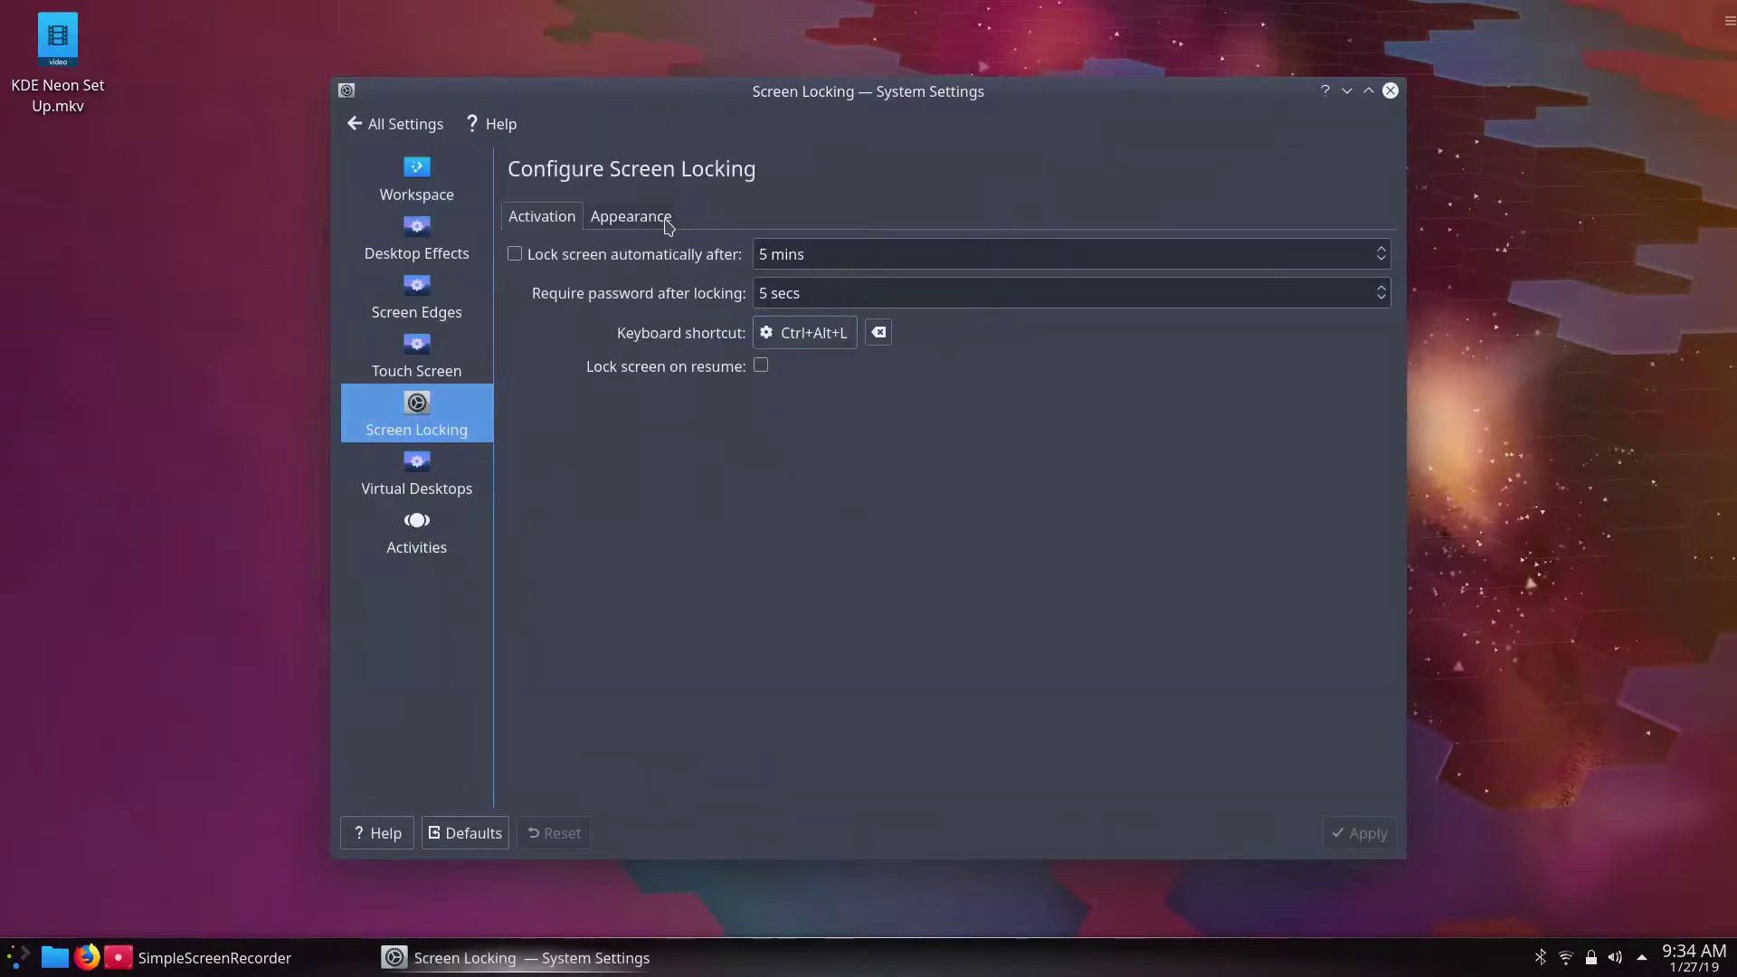
{"action": "key", "text": "ctrl+Tab"}
{"action": "mouse_move", "coordinate": [906, 402]}
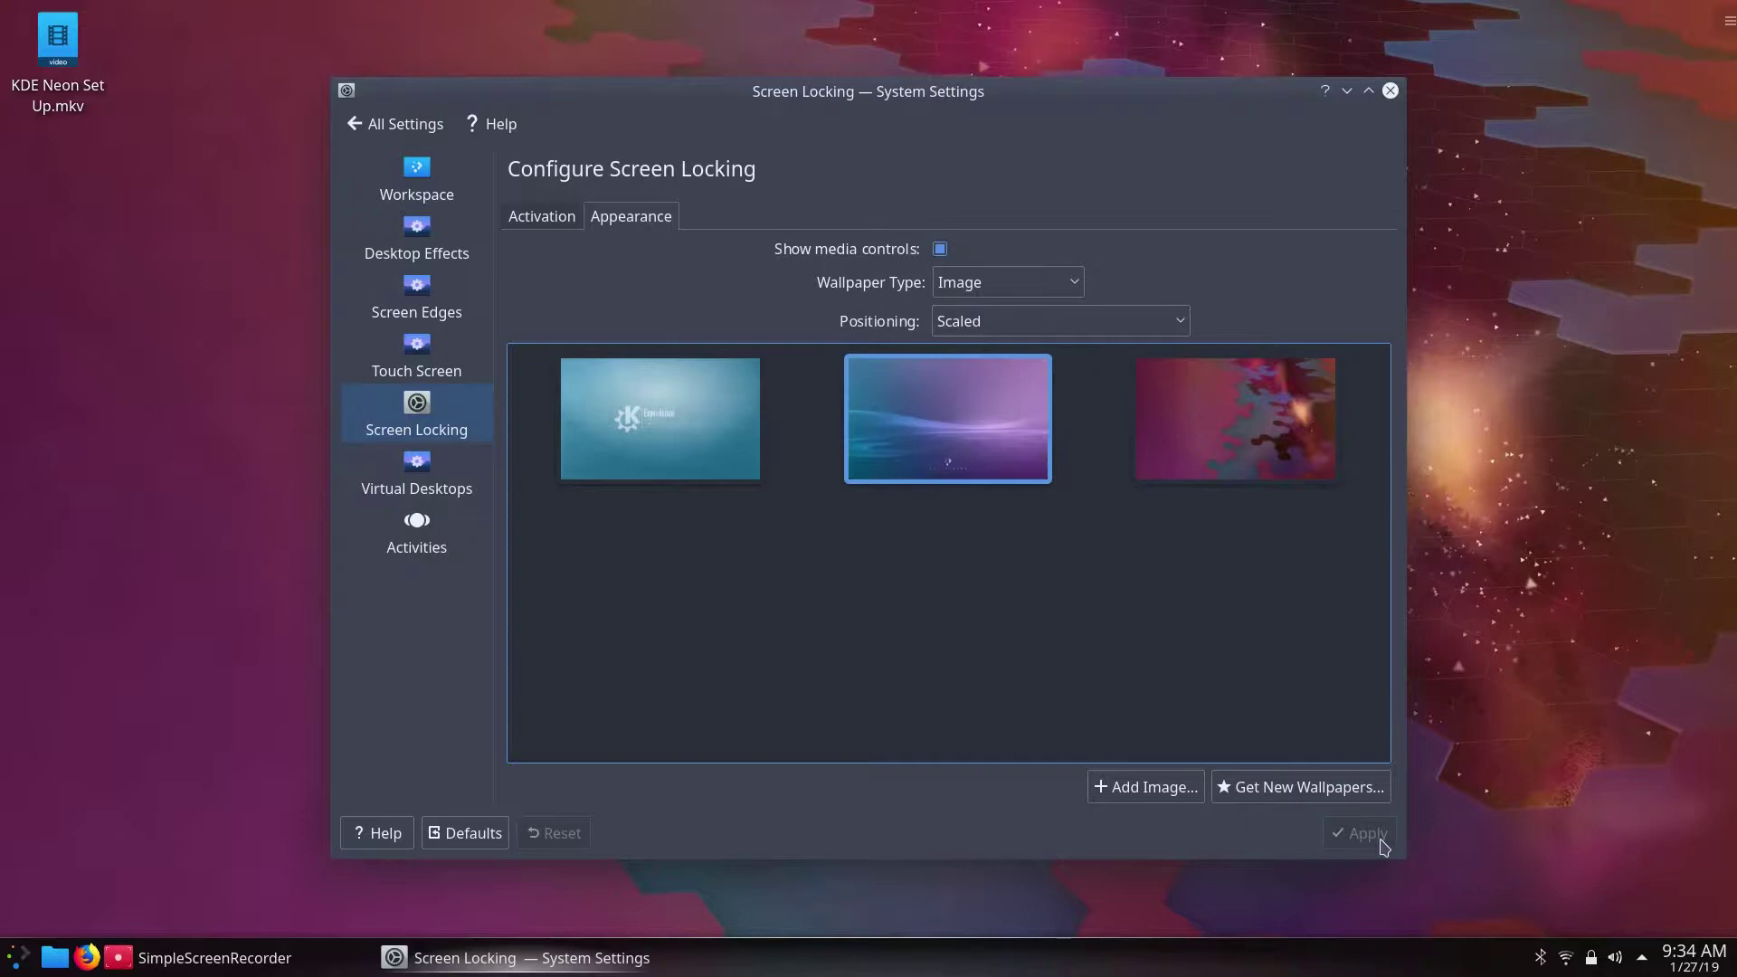
{"action": "left_click", "coordinate": [1390, 91]}
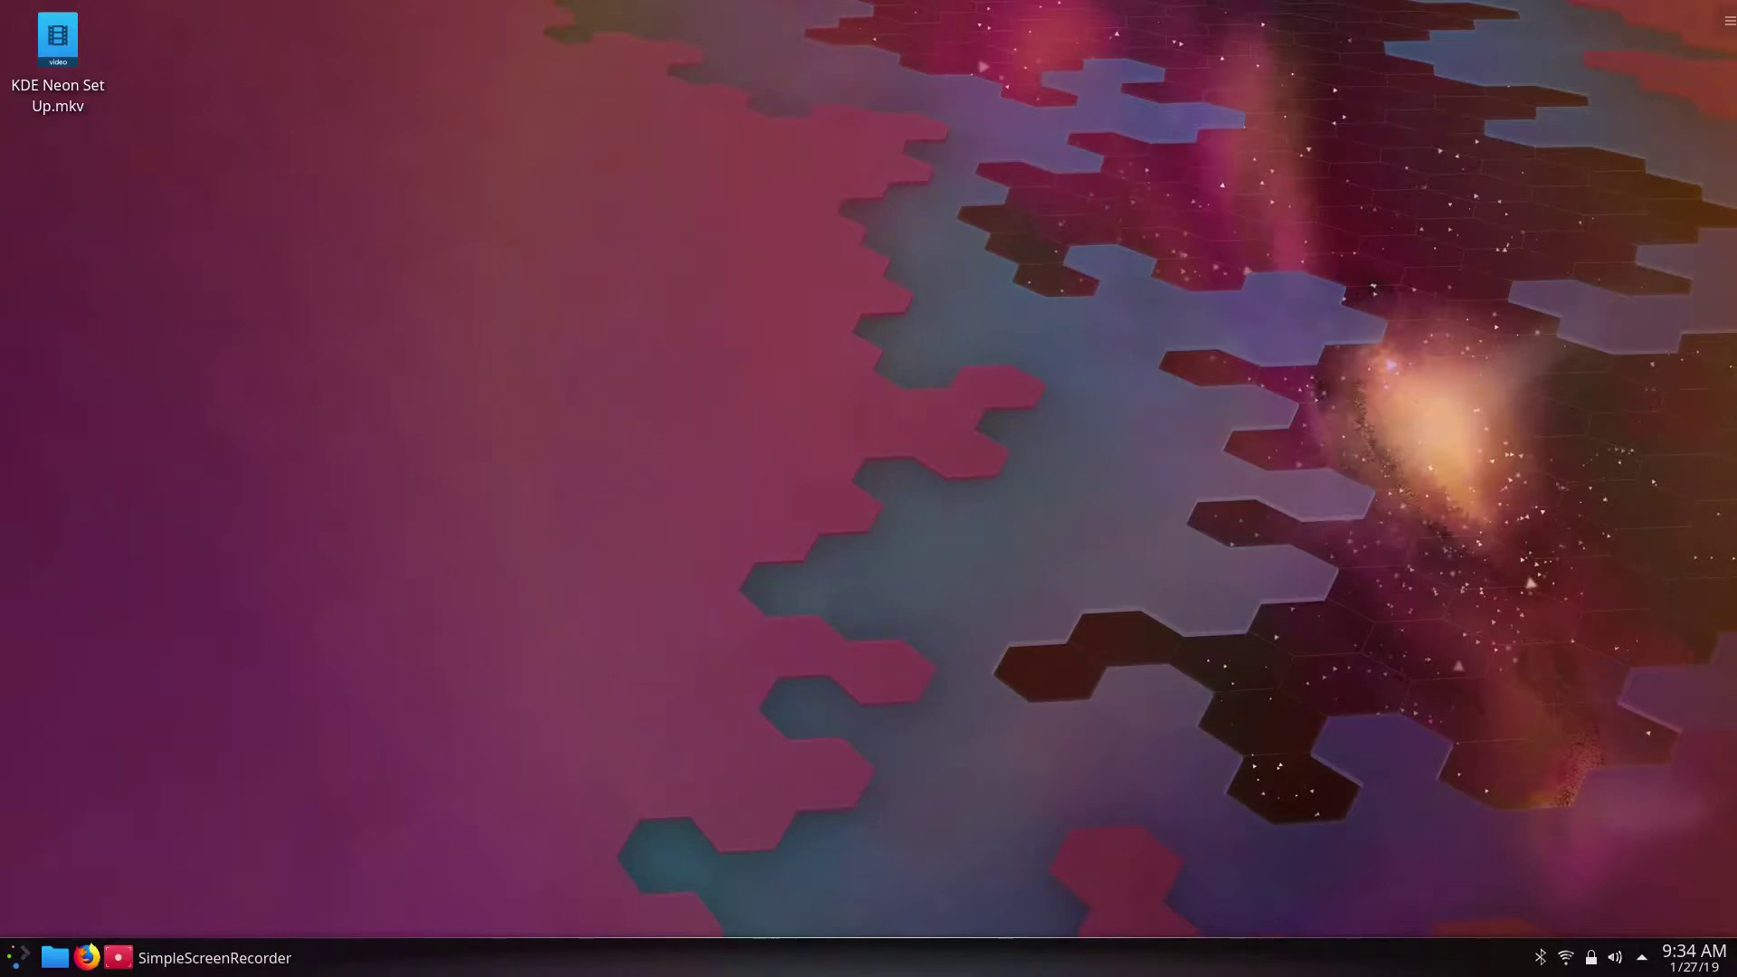
Step: Open Konsole, move its window higher, and run sudo apt-get install yakuake, authenticating with the account password
{"action": "key", "text": "ctrl+alt+t"}
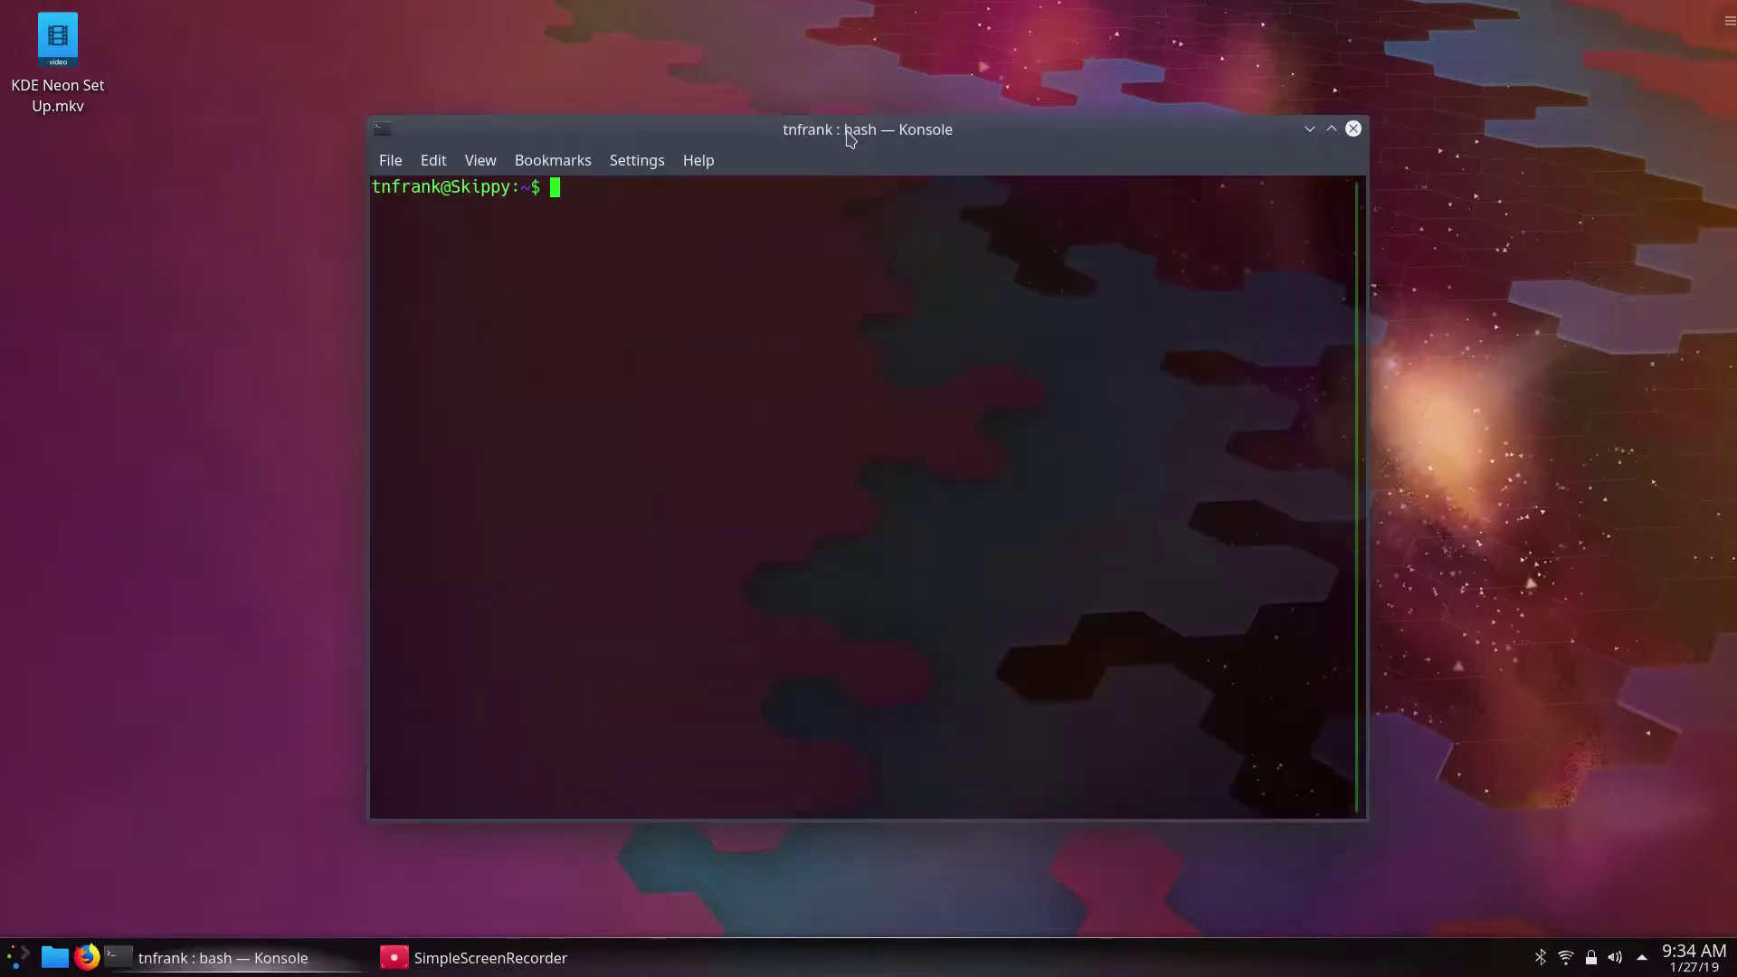
{"action": "left_click_drag", "start_coordinate": [849, 136], "coordinate": [869, 50]}
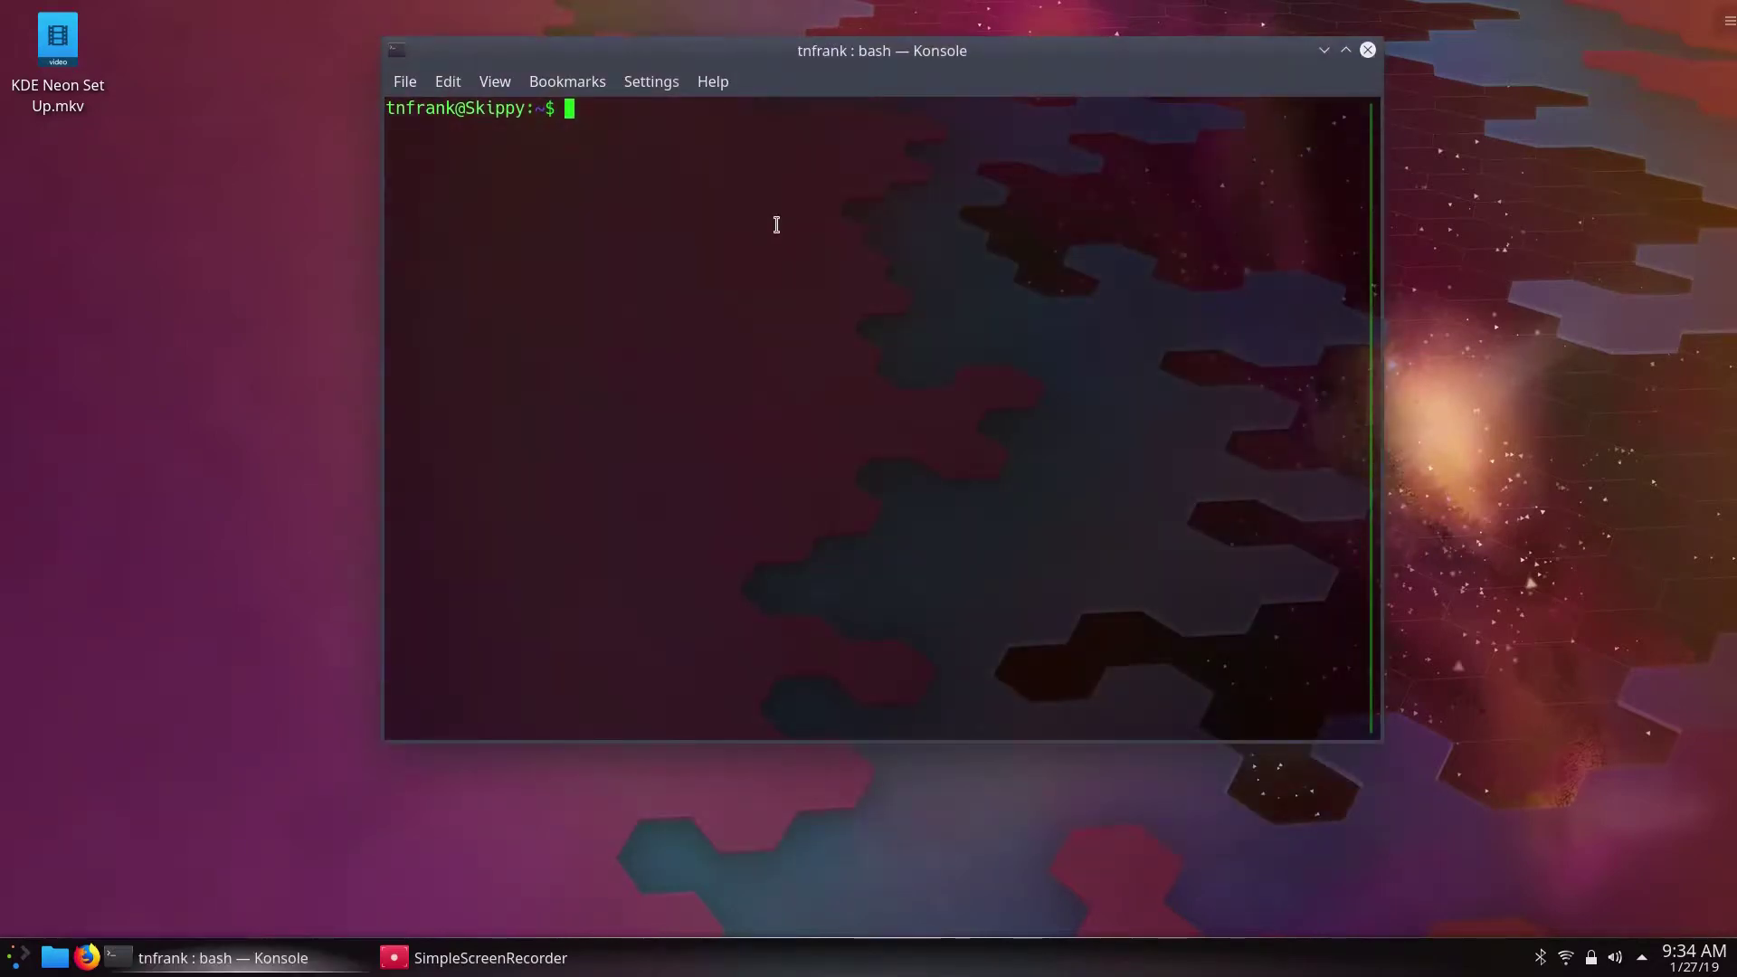
{"action": "type", "text": "sudo apt-get install "}
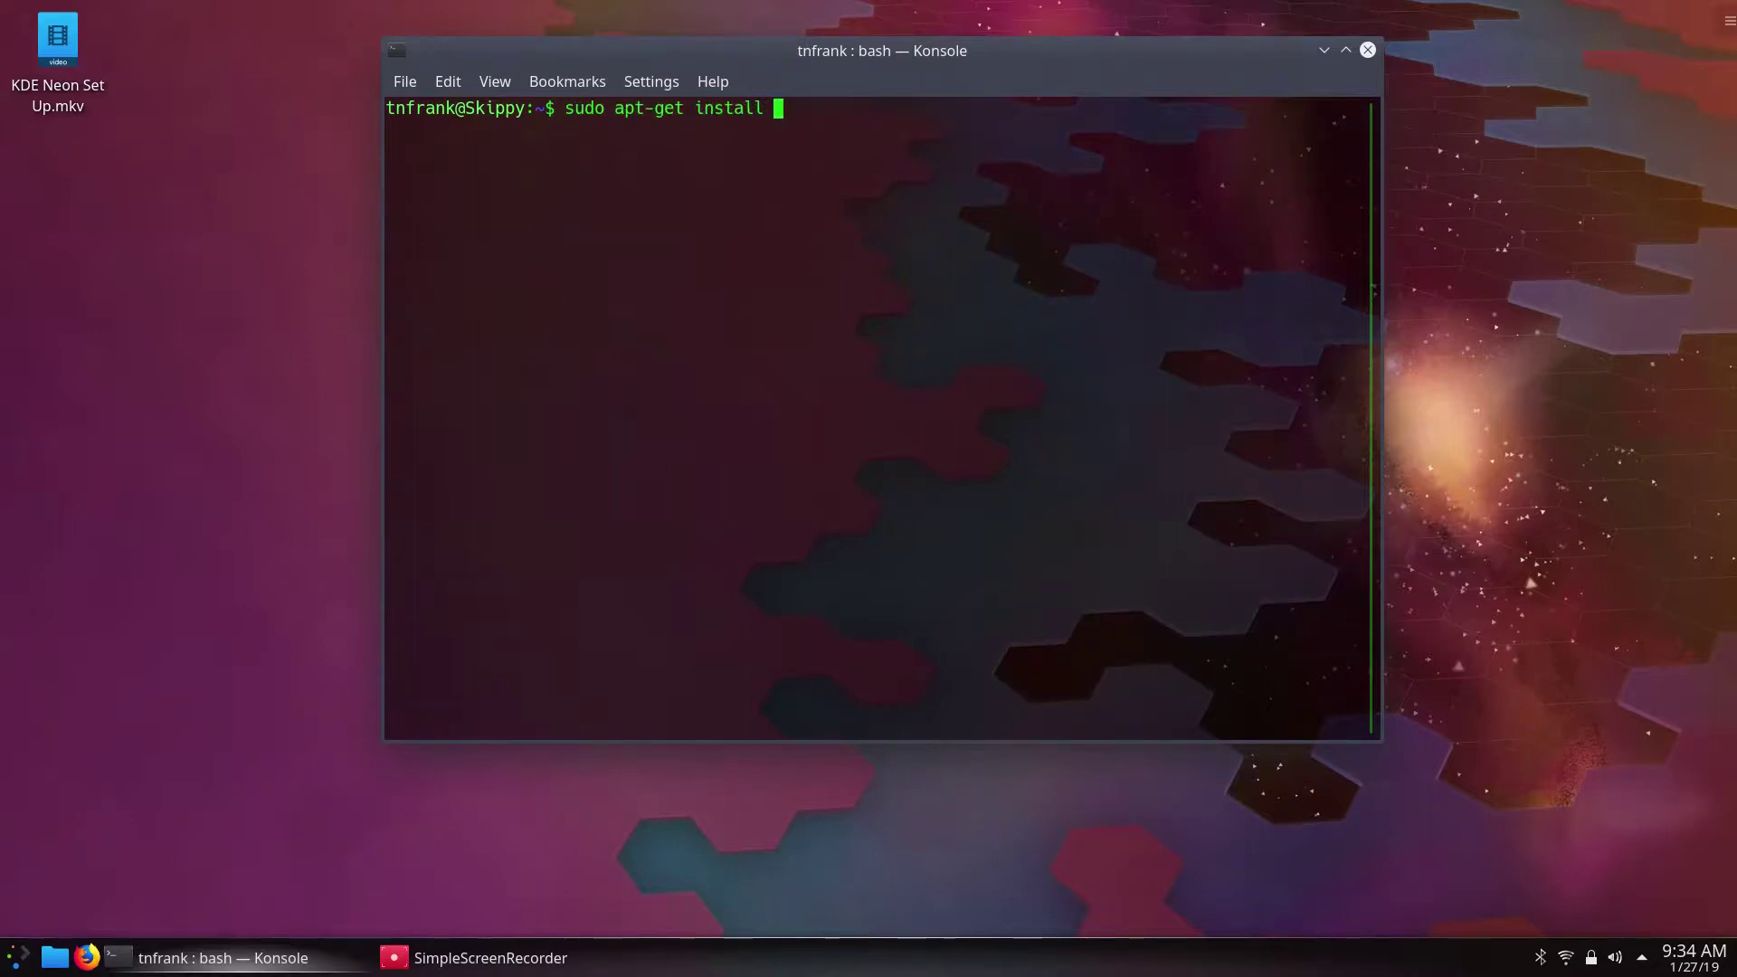
{"action": "type", "text": "yakuake"}
{"action": "key", "text": "Return"}
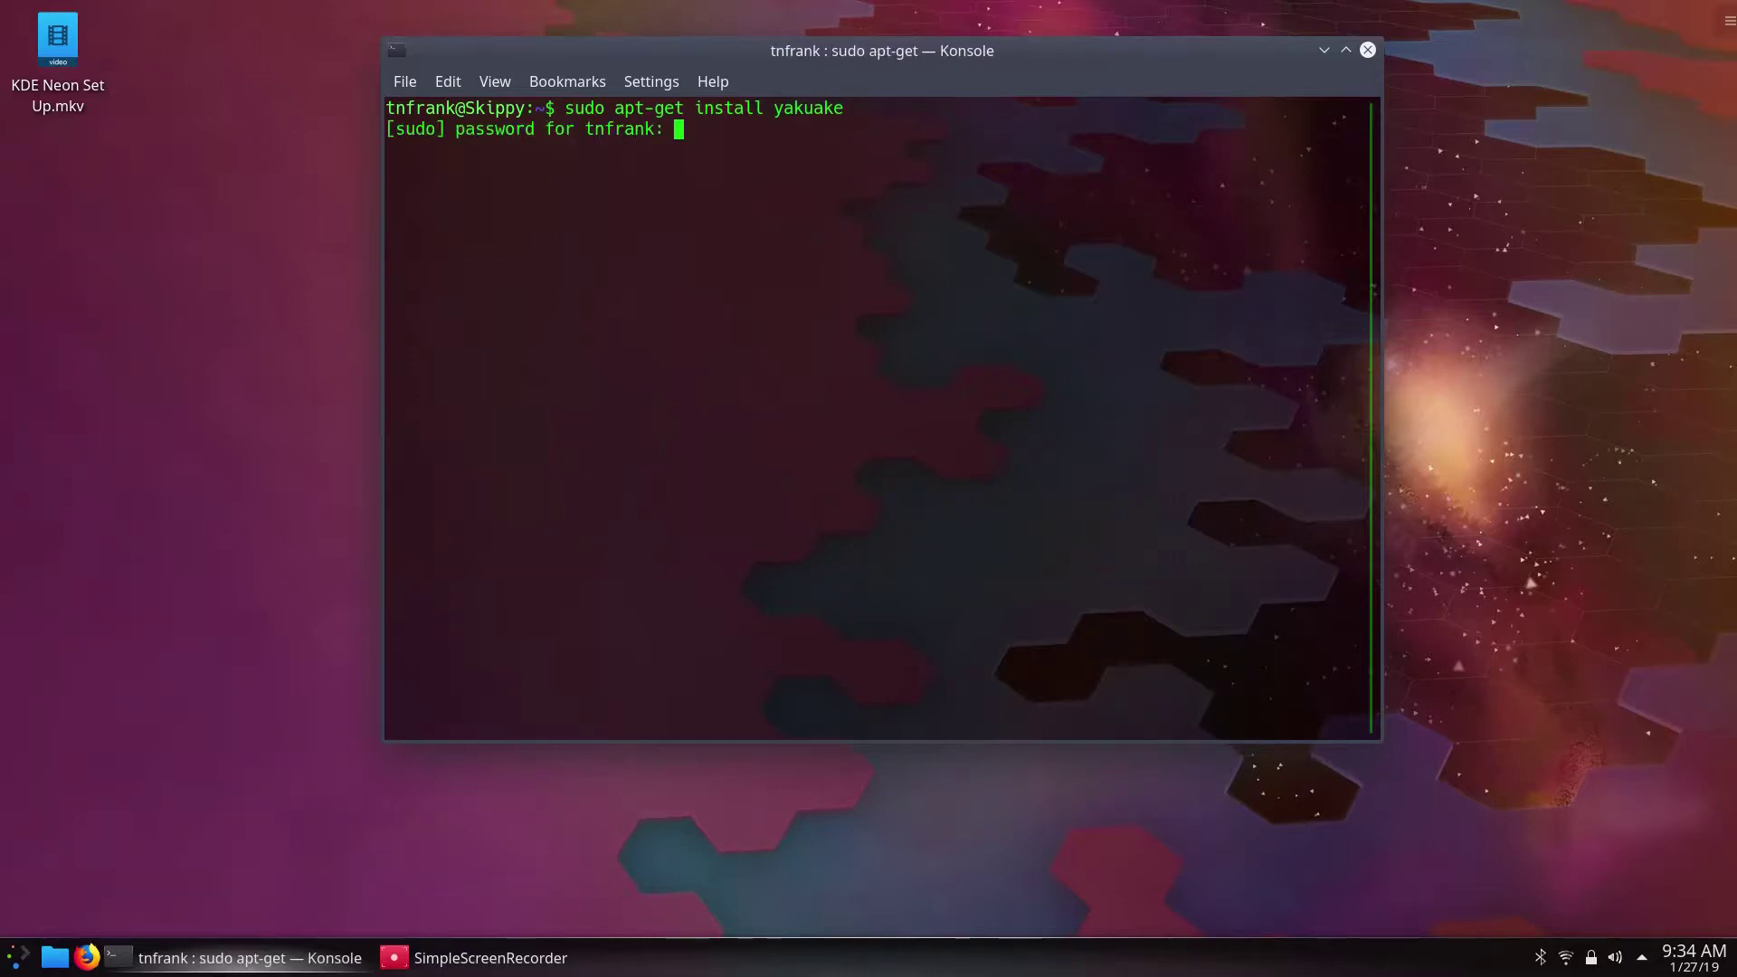
{"action": "key", "text": "Return"}
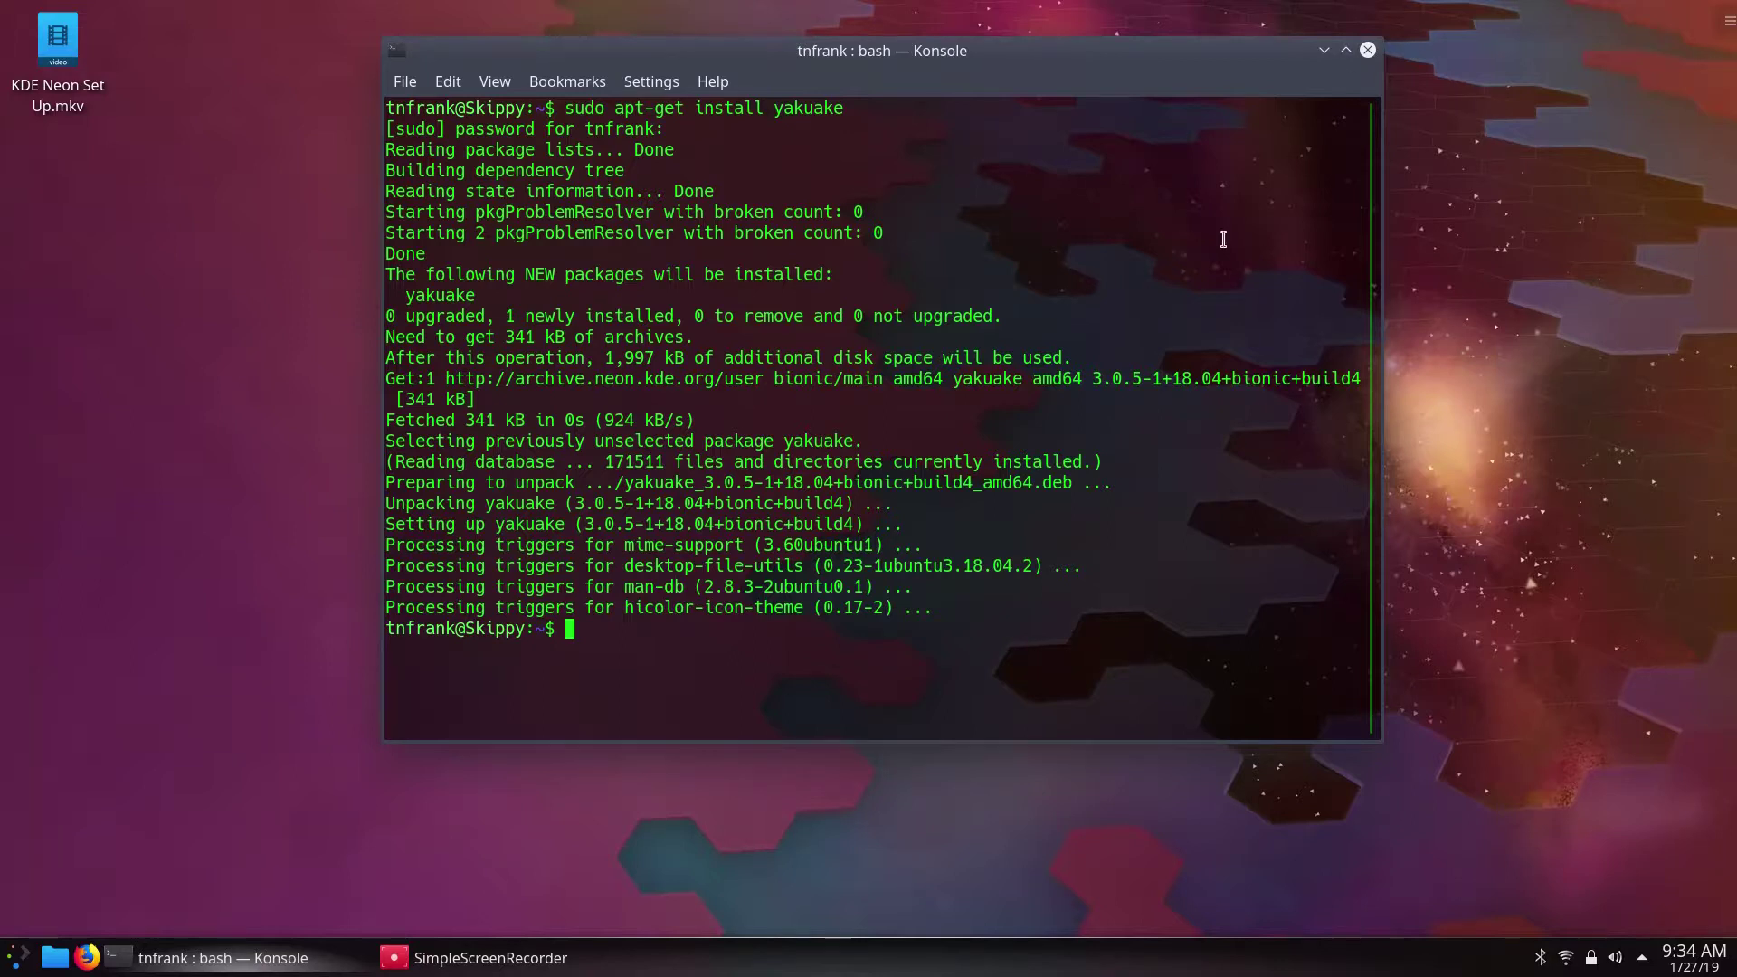
Step: Clear the installation output with the clear command and close Konsole
{"action": "type", "text": "clel"}
{"action": "key", "text": "BackSpace"}
{"action": "type", "text": "ar"}
{"action": "key", "text": "Return"}
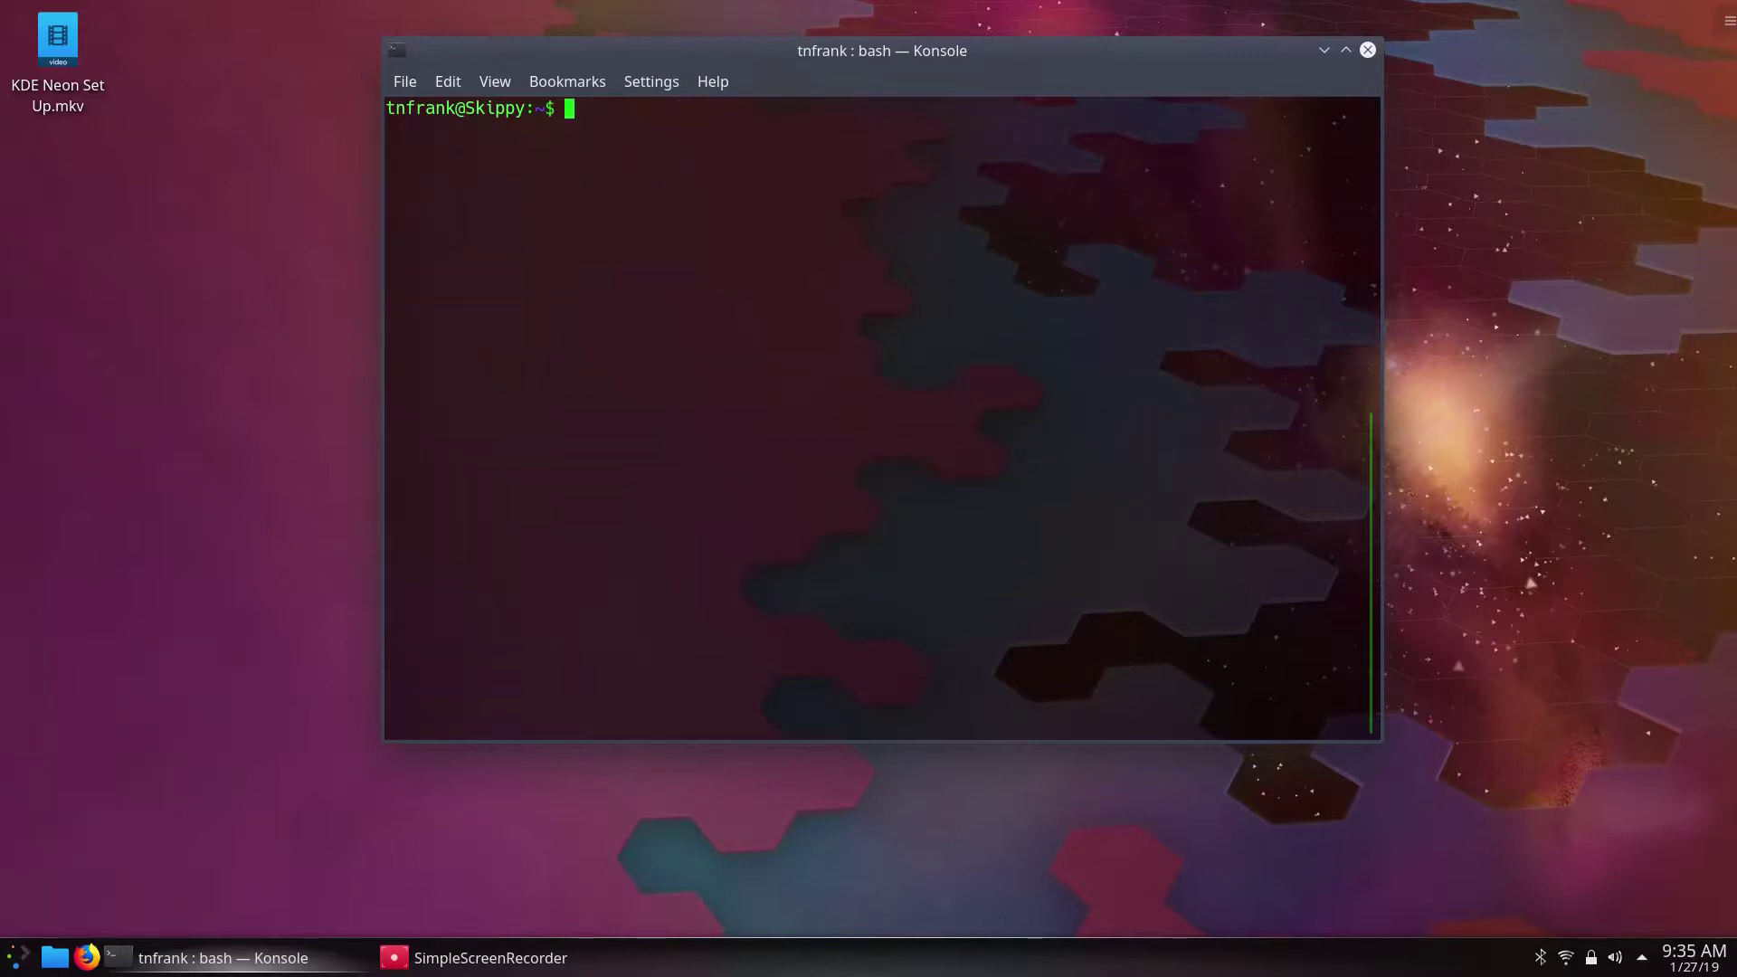
{"action": "left_click", "coordinate": [1365, 52]}
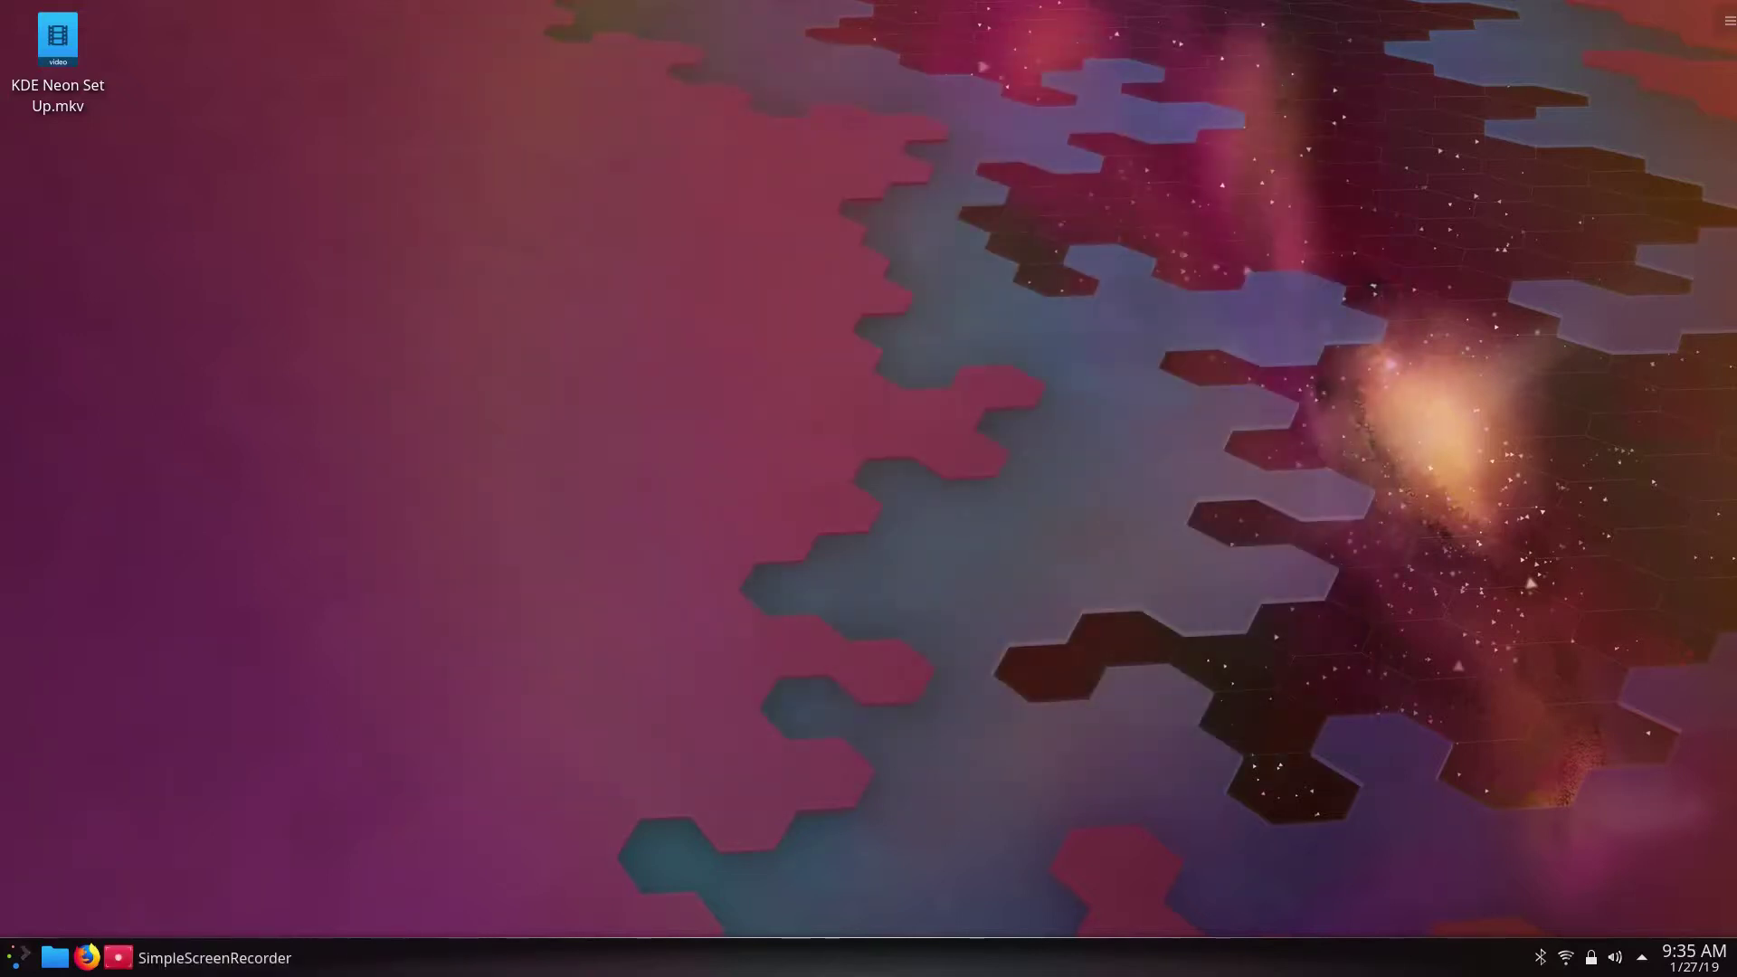
Step: Search the application dashboard for "ya" and launch Yakuake
{"action": "key", "text": "super"}
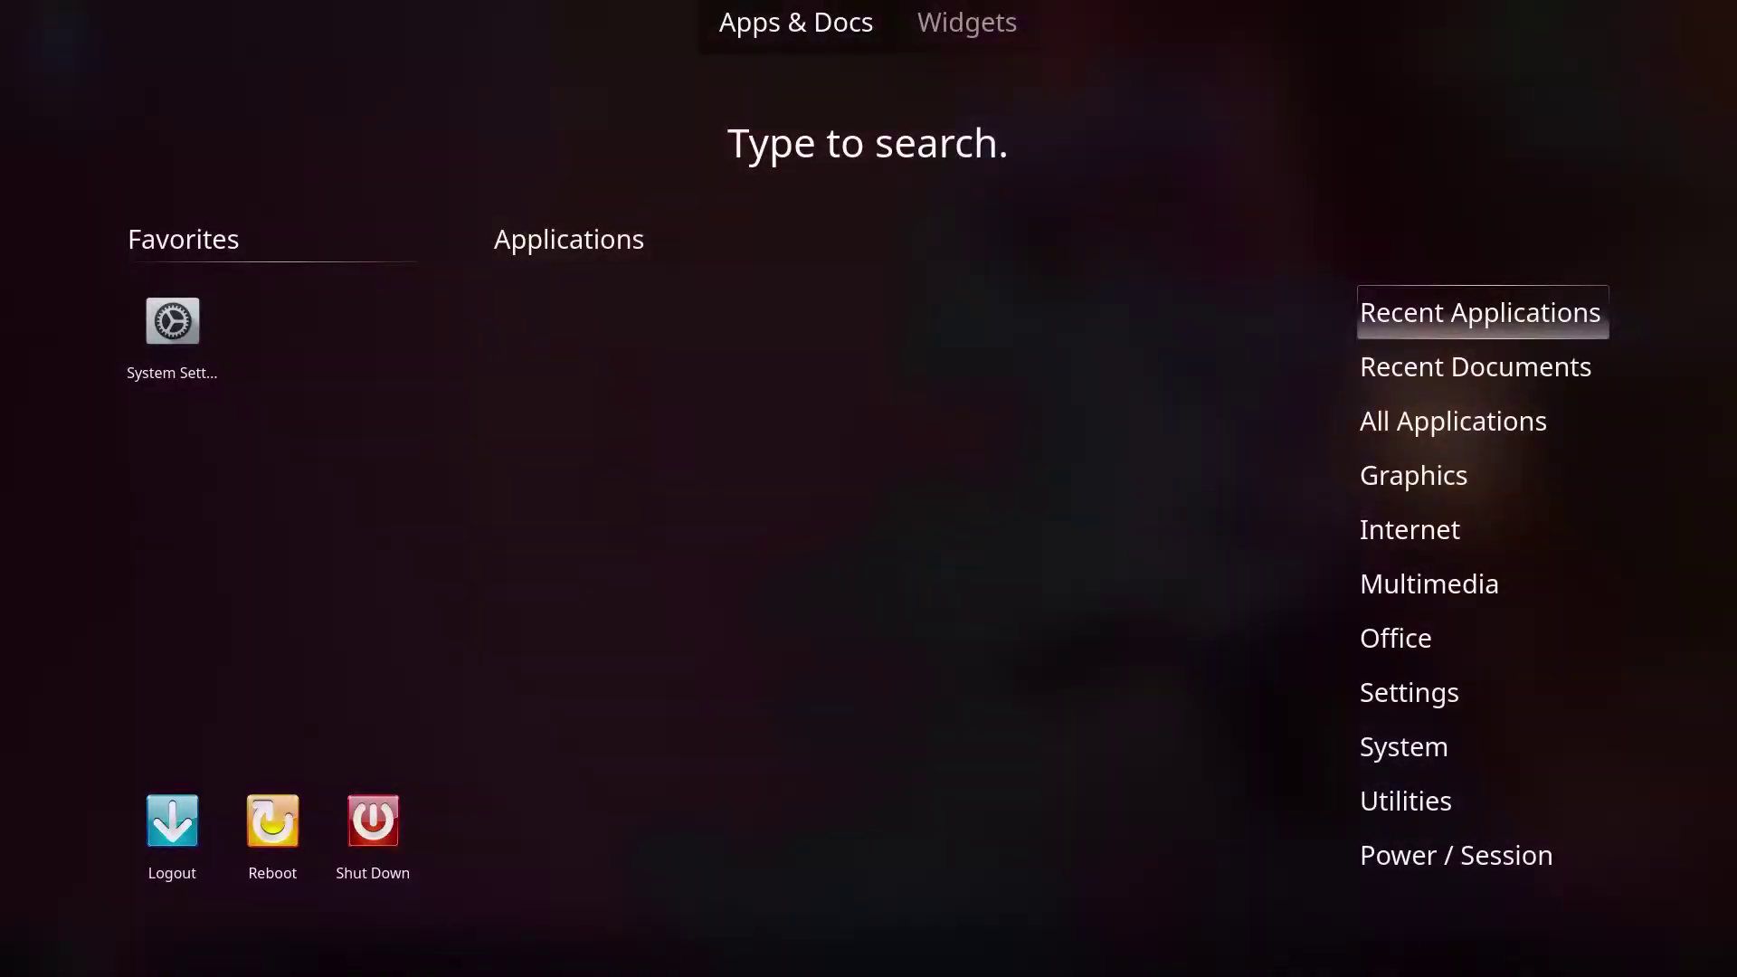
{"action": "type", "text": "ya"}
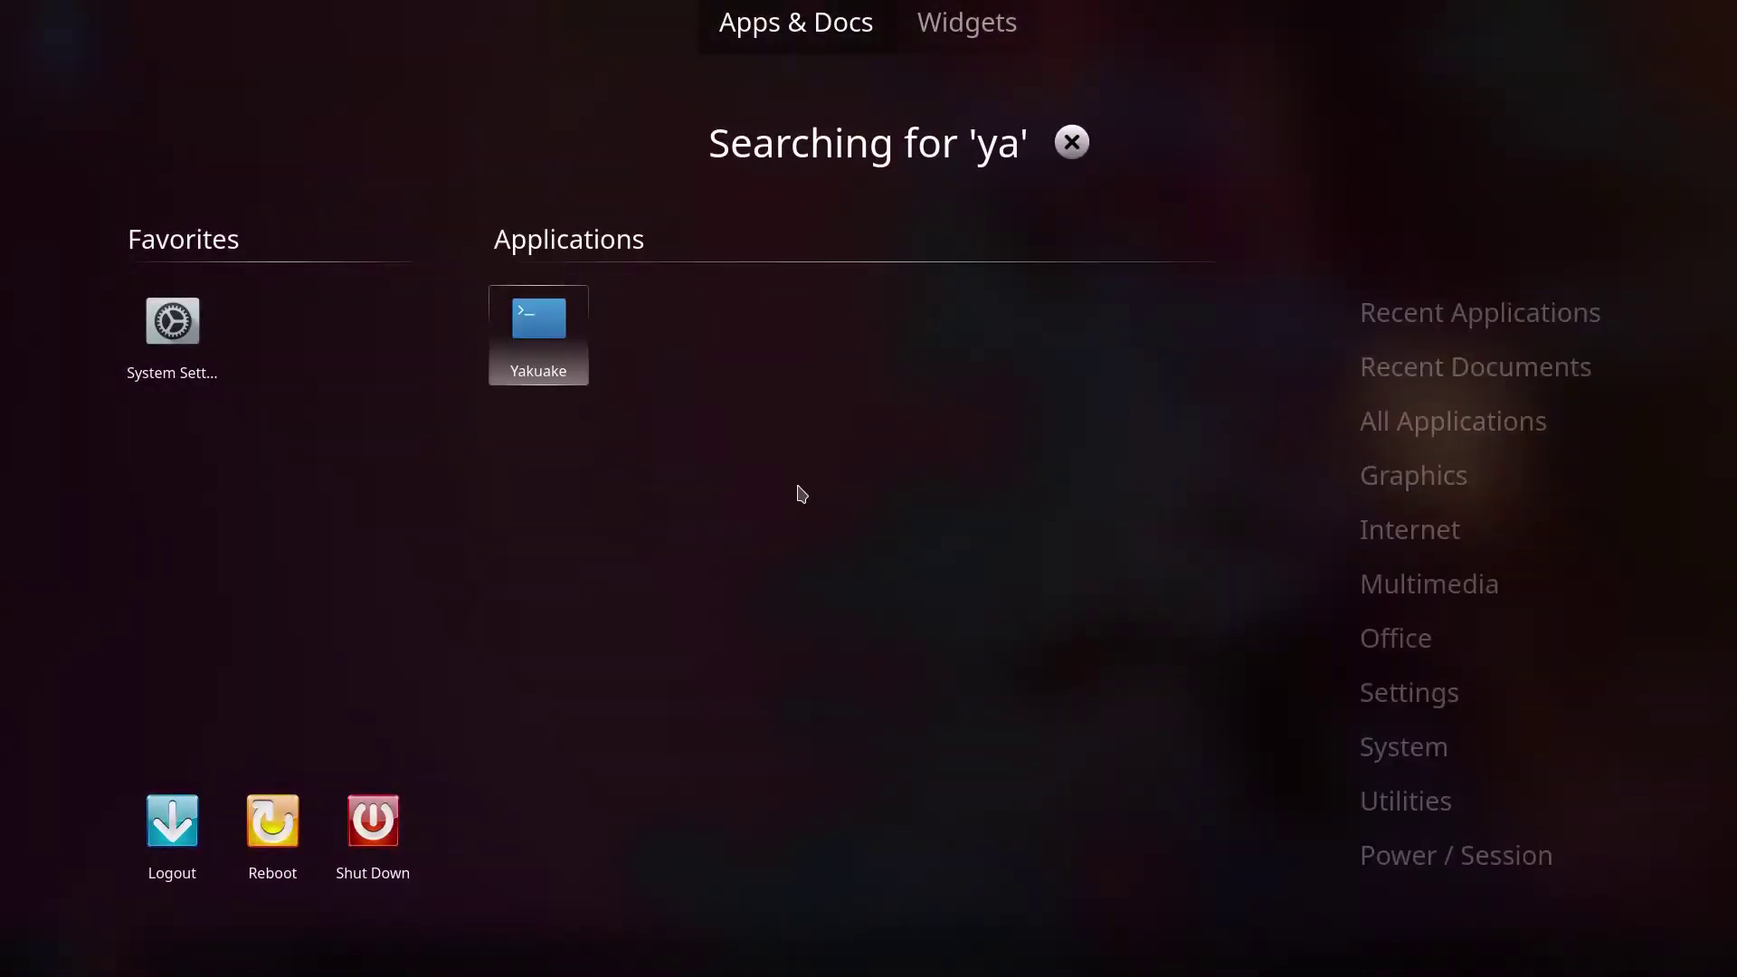
{"action": "left_click", "coordinate": [548, 355]}
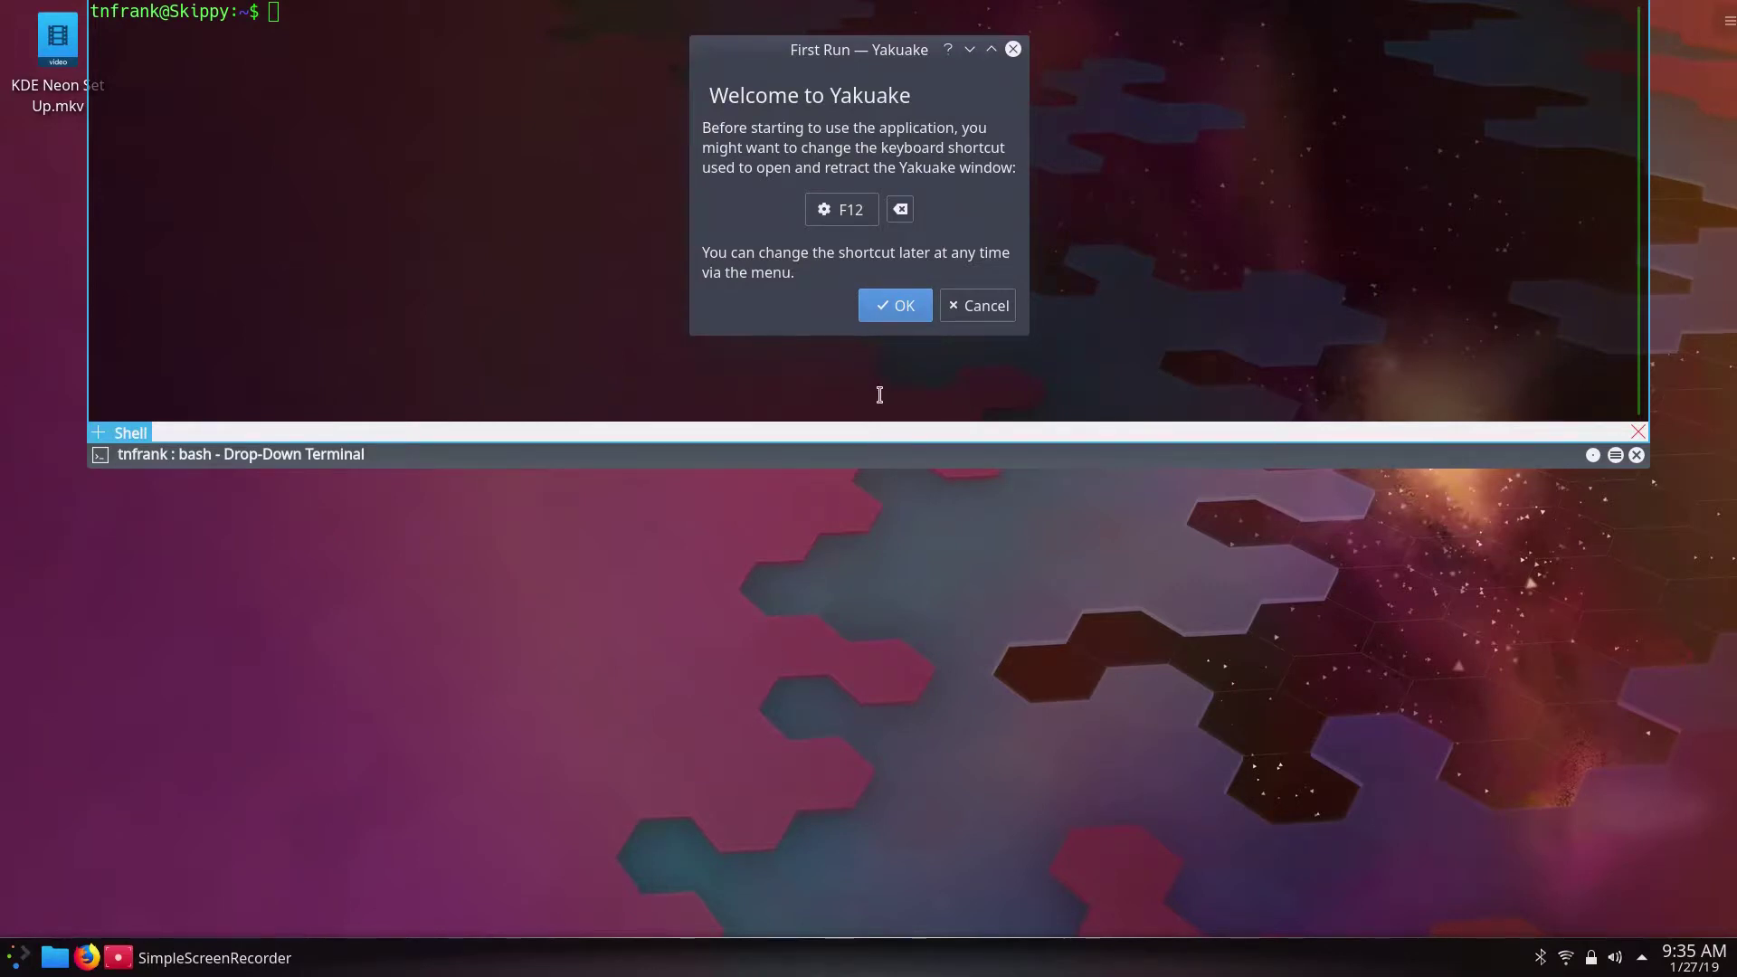
Step: Accept F12 as the shortcut for opening and retracting Yakuake and set the terminal window's width to 60%
{"action": "left_click", "coordinate": [885, 302]}
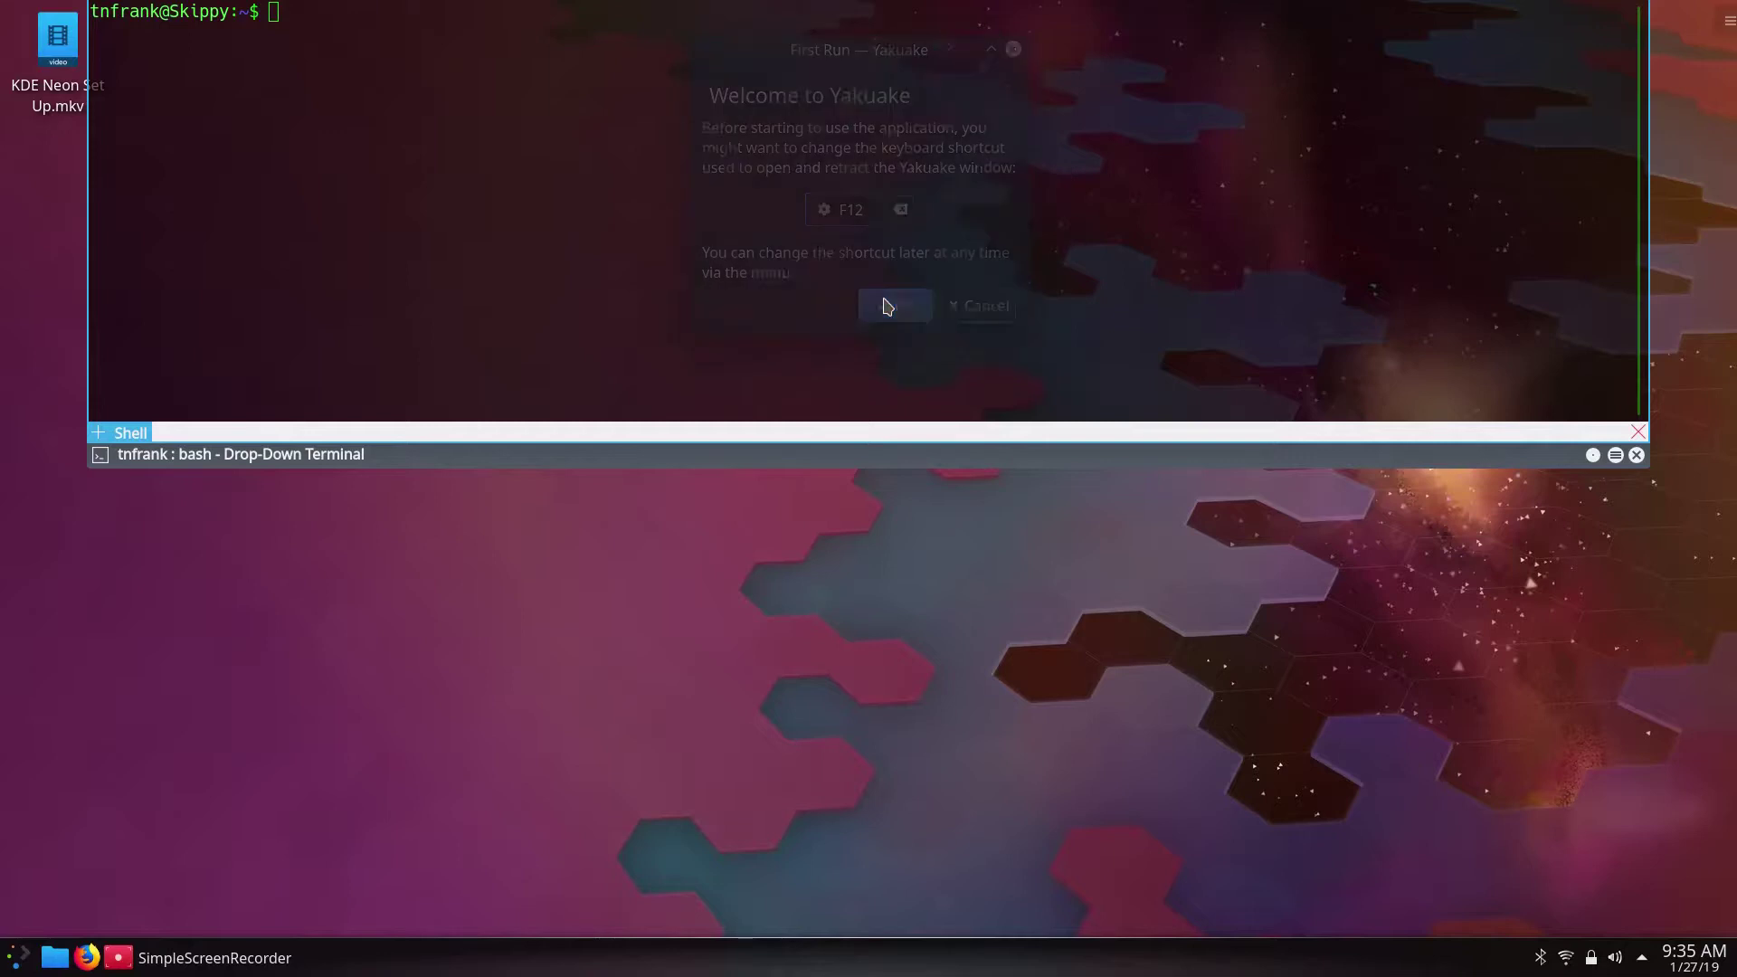
{"action": "left_click", "coordinate": [1616, 457]}
{"action": "mouse_move", "coordinate": [1362, 703]}
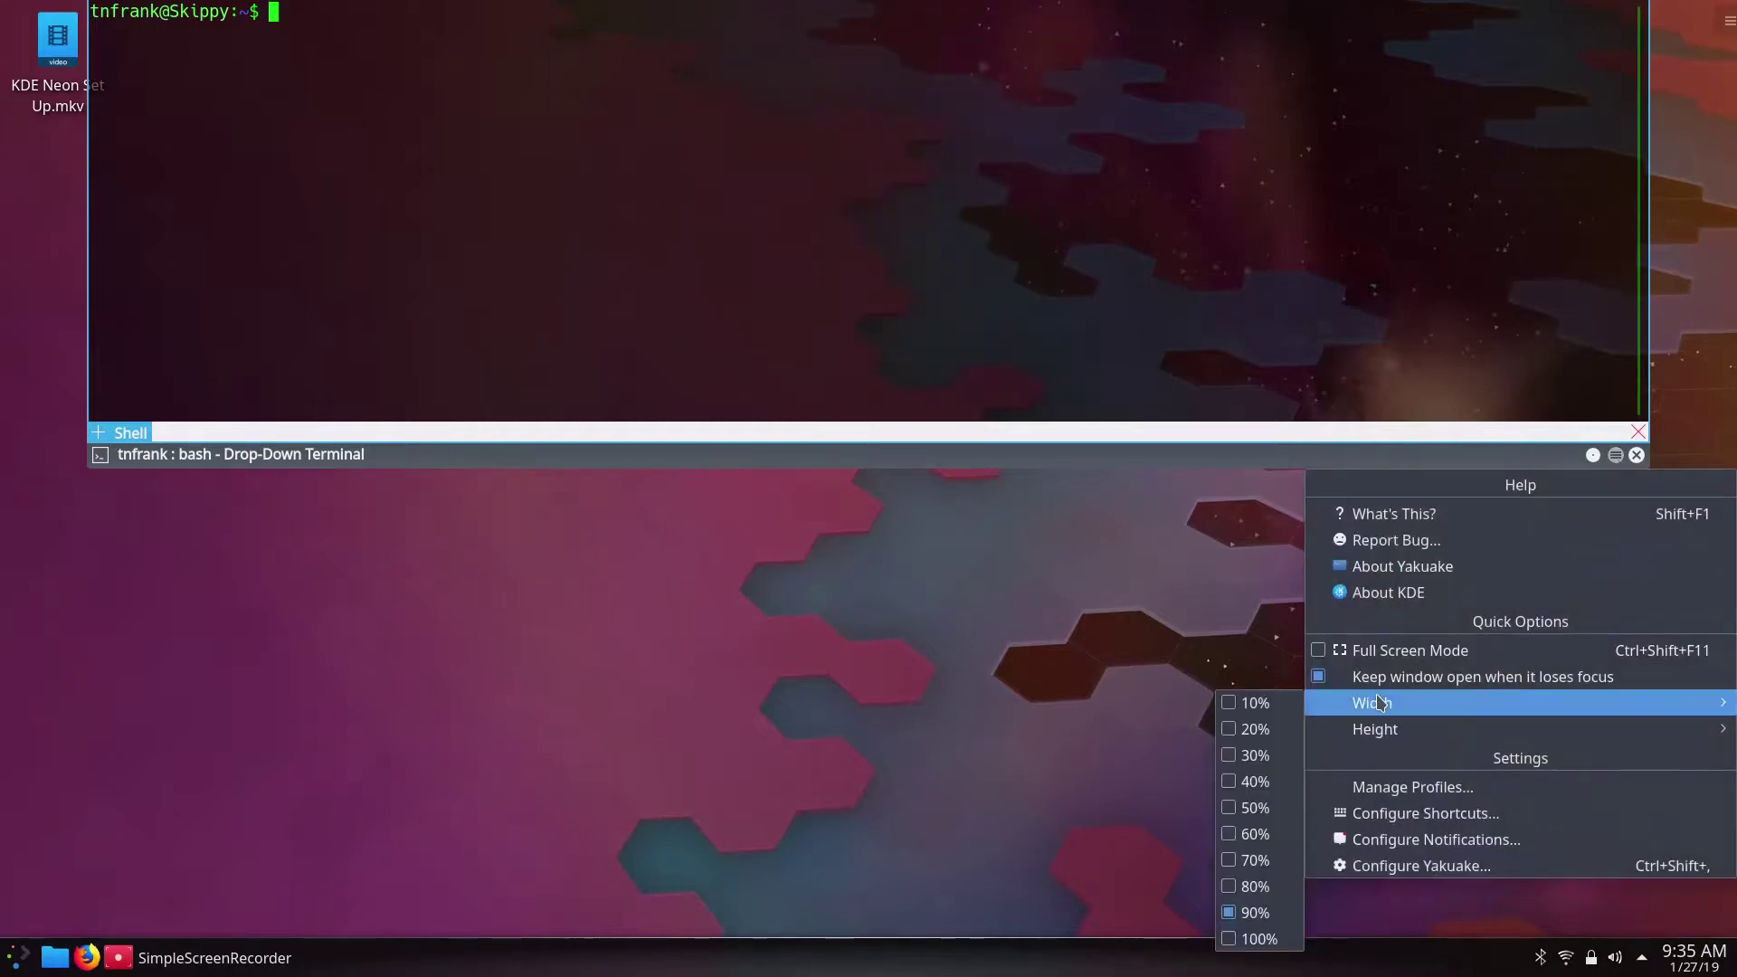
{"action": "left_click", "coordinate": [1239, 834]}
Step: Set the height of the Yakuake drop-down window to 70%
{"action": "left_click", "coordinate": [1354, 455]}
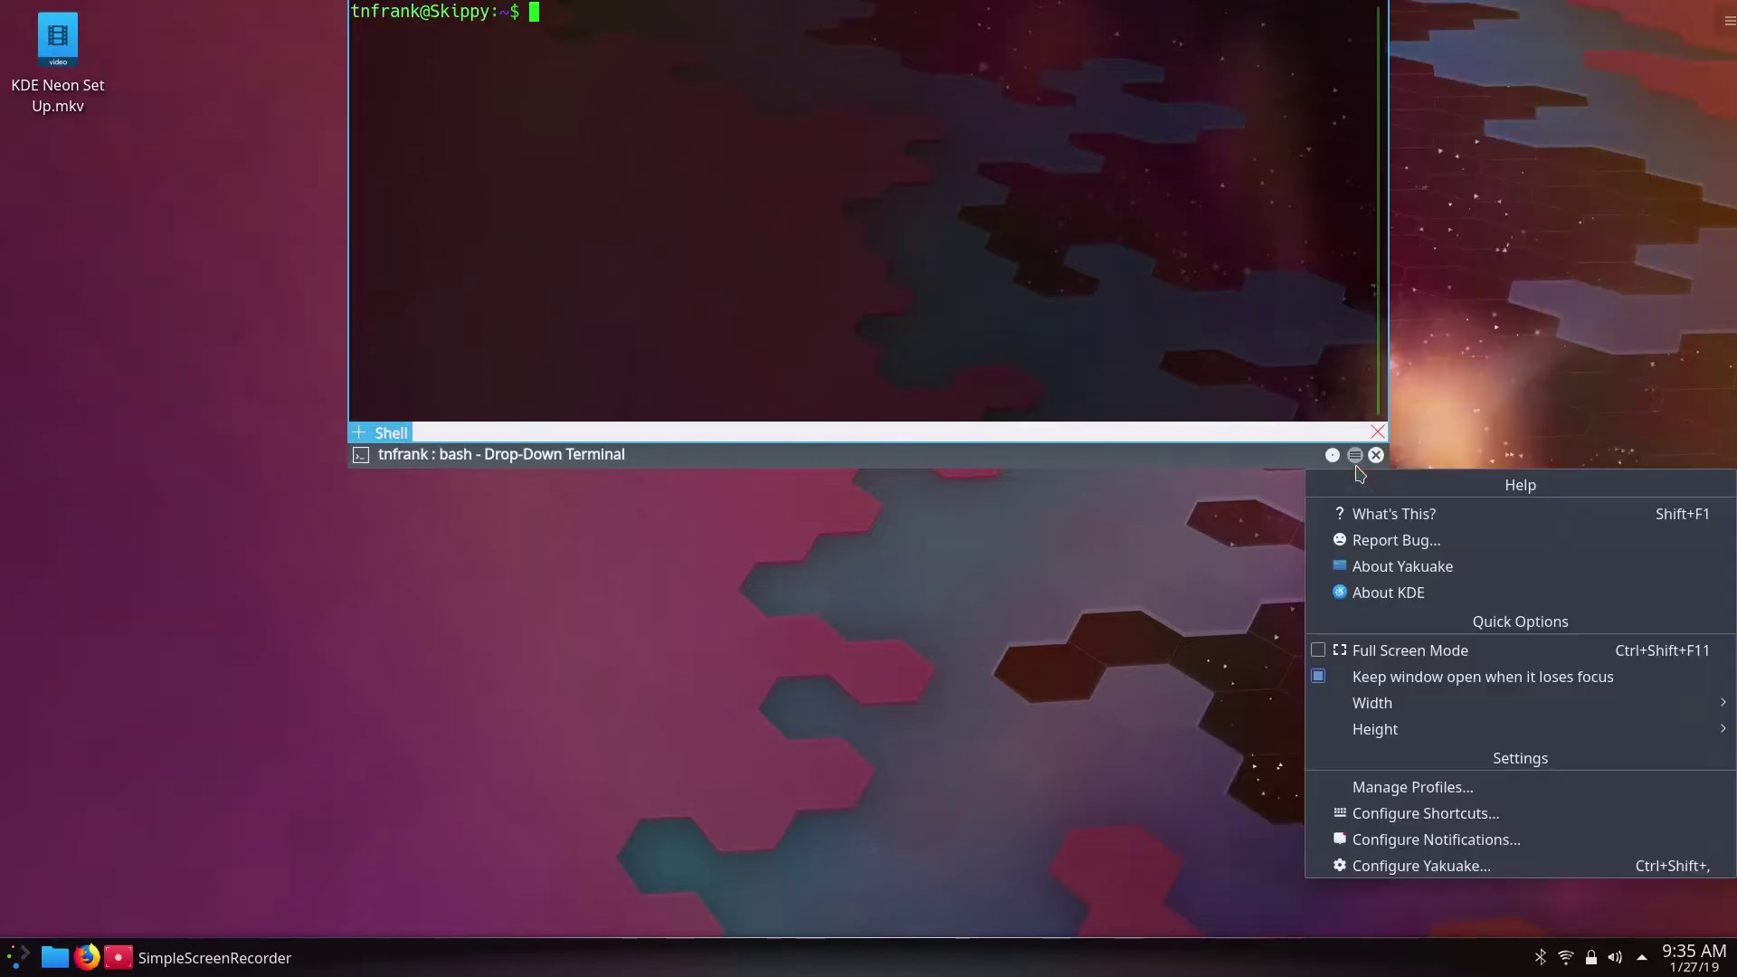
{"action": "mouse_move", "coordinate": [1394, 736]}
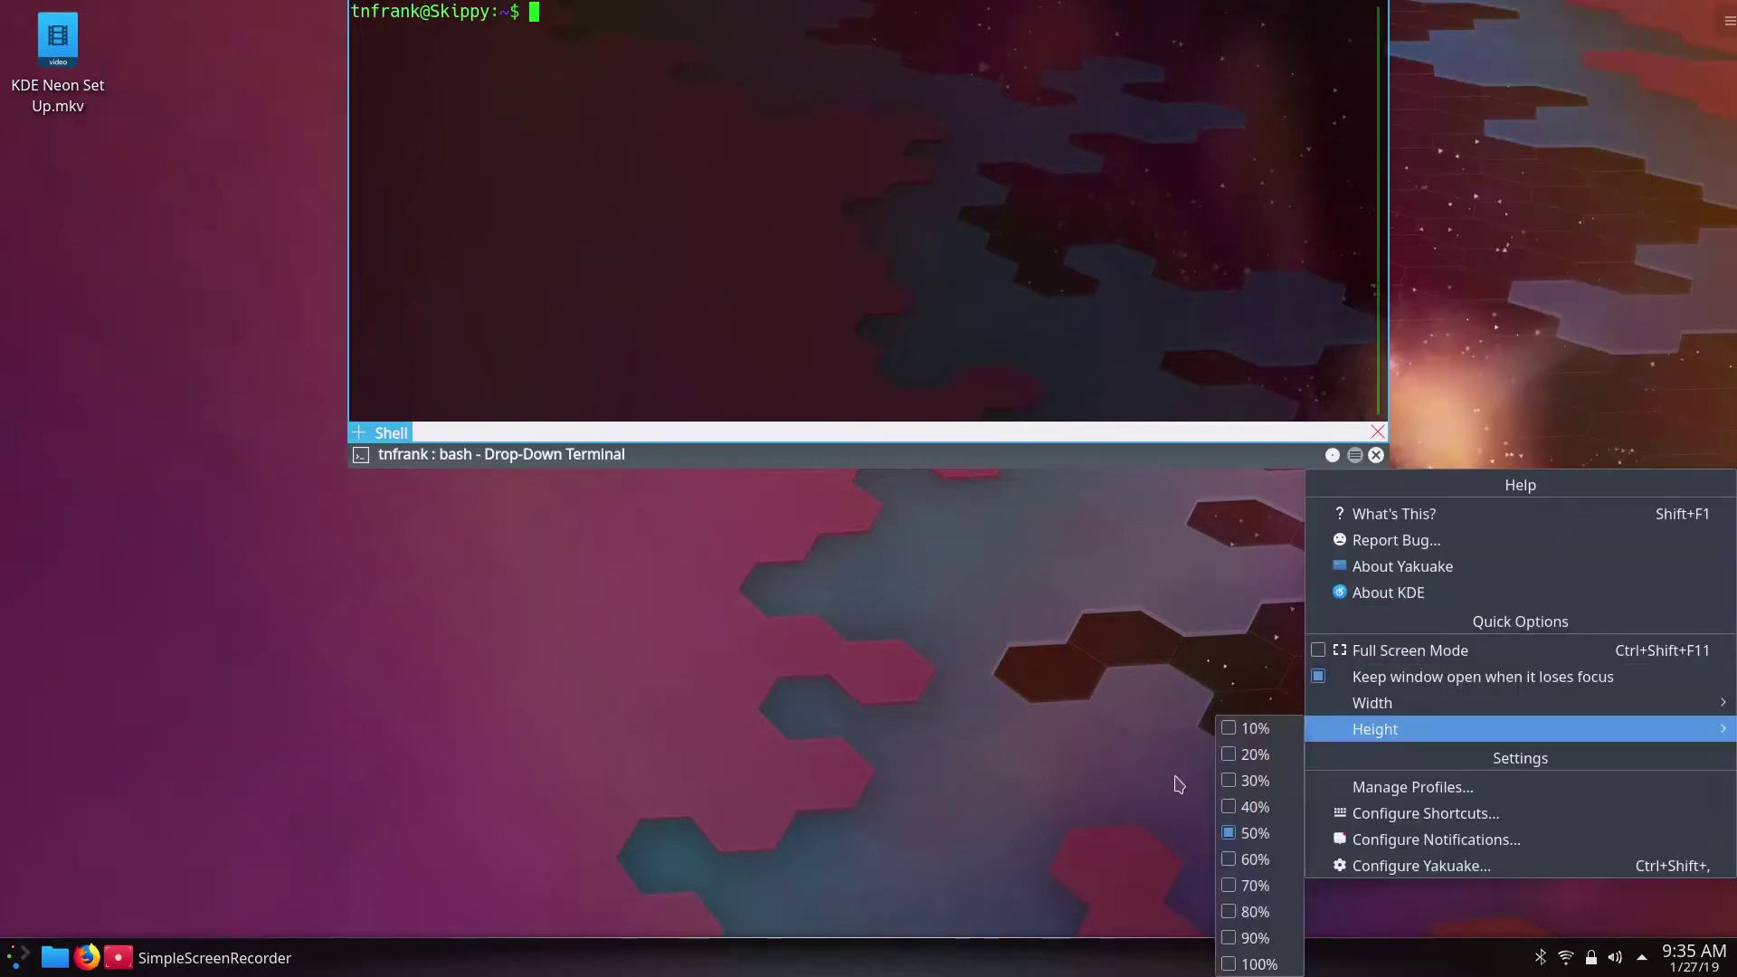
{"action": "left_click", "coordinate": [1232, 886]}
{"action": "mouse_move", "coordinate": [1335, 734]}
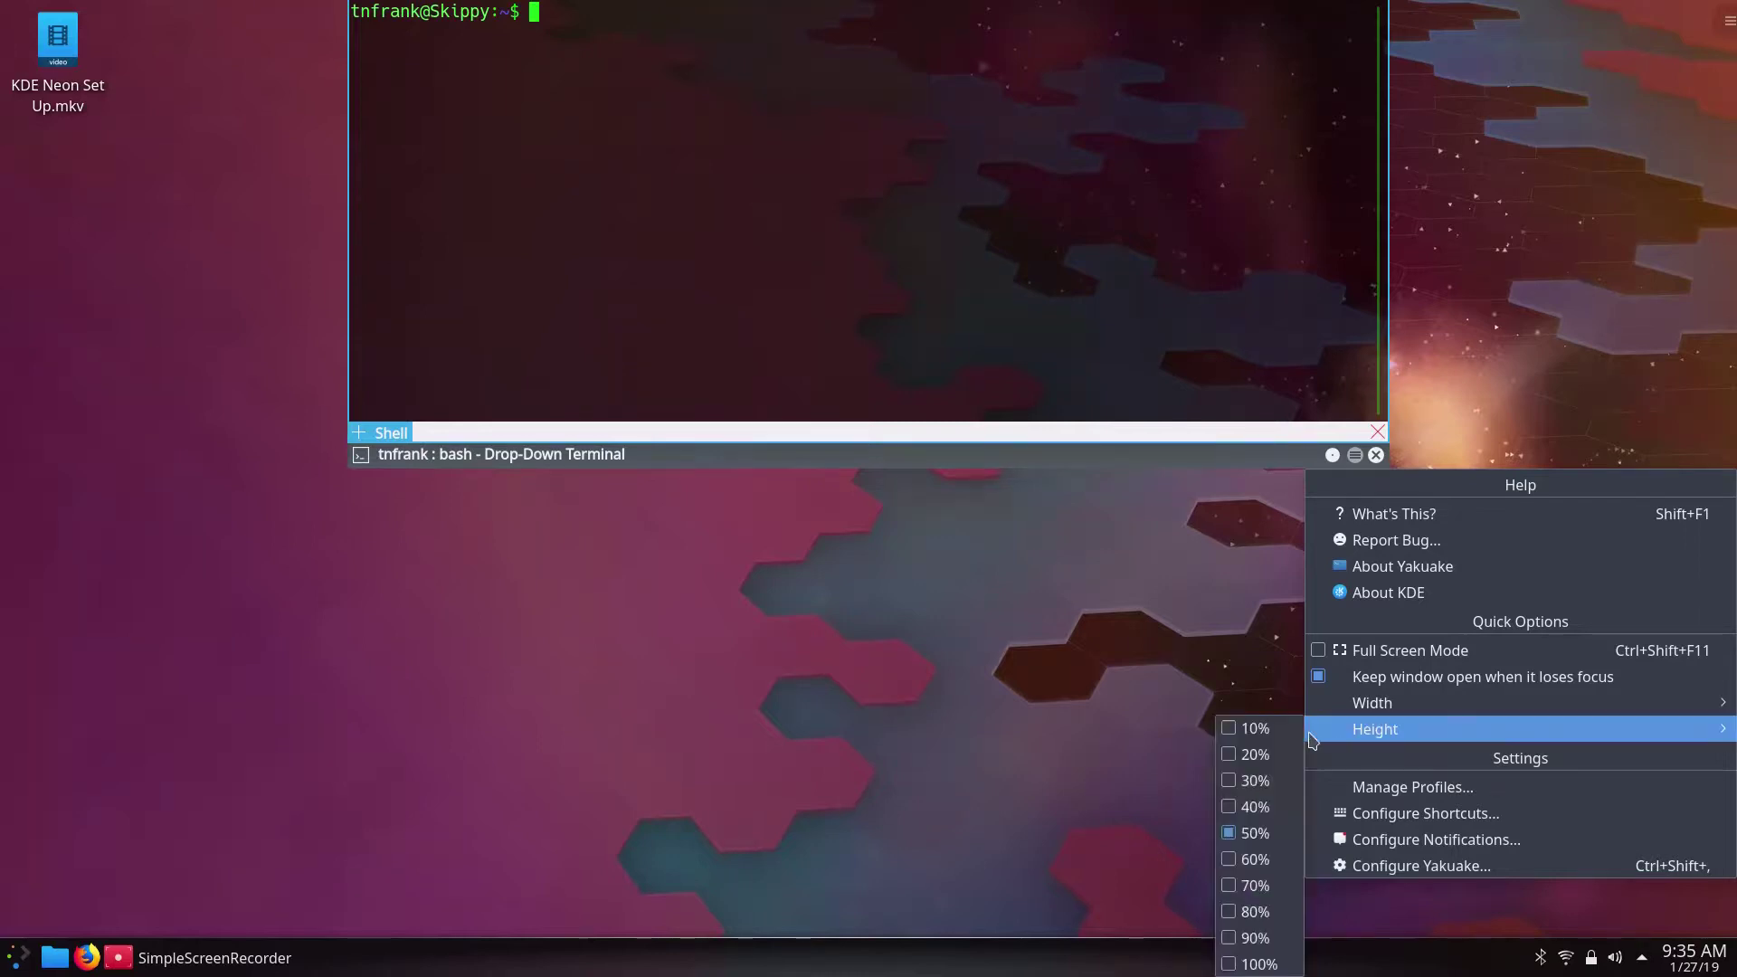
{"action": "left_click", "coordinate": [1230, 887]}
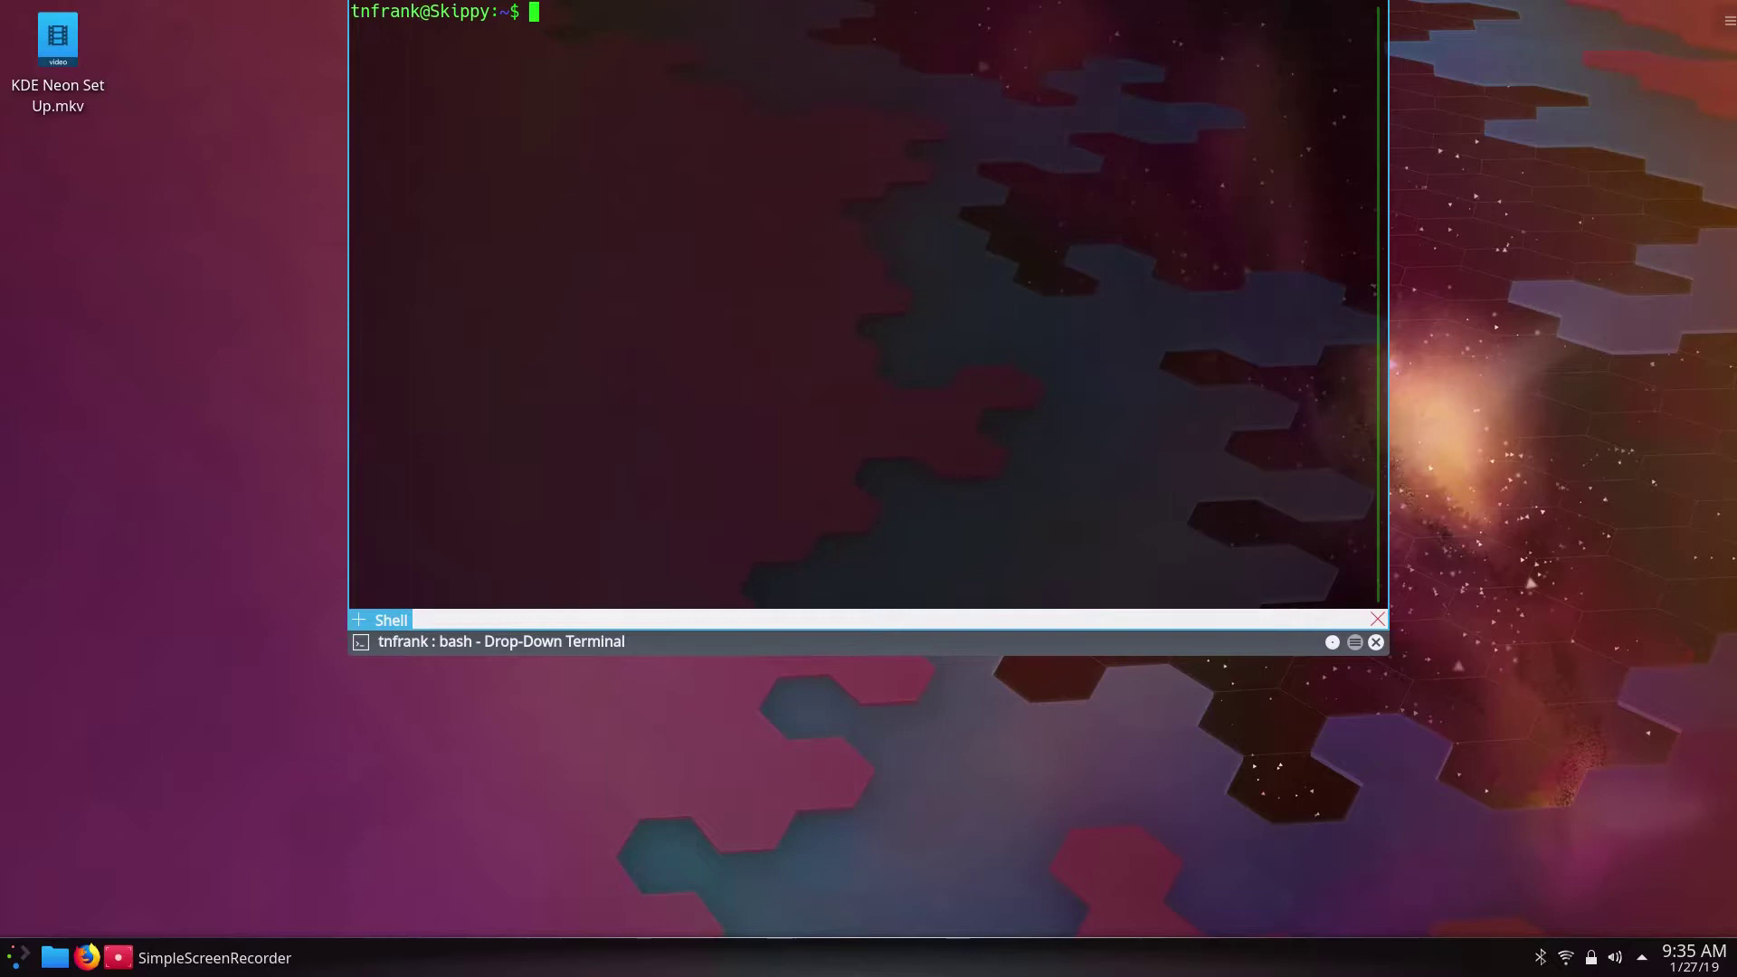
Step: Run sudo apt-get install shotwell in Yakuake, authenticate with the account password and agree to continue the installation
{"action": "type", "text": "sudo apt-get install"}
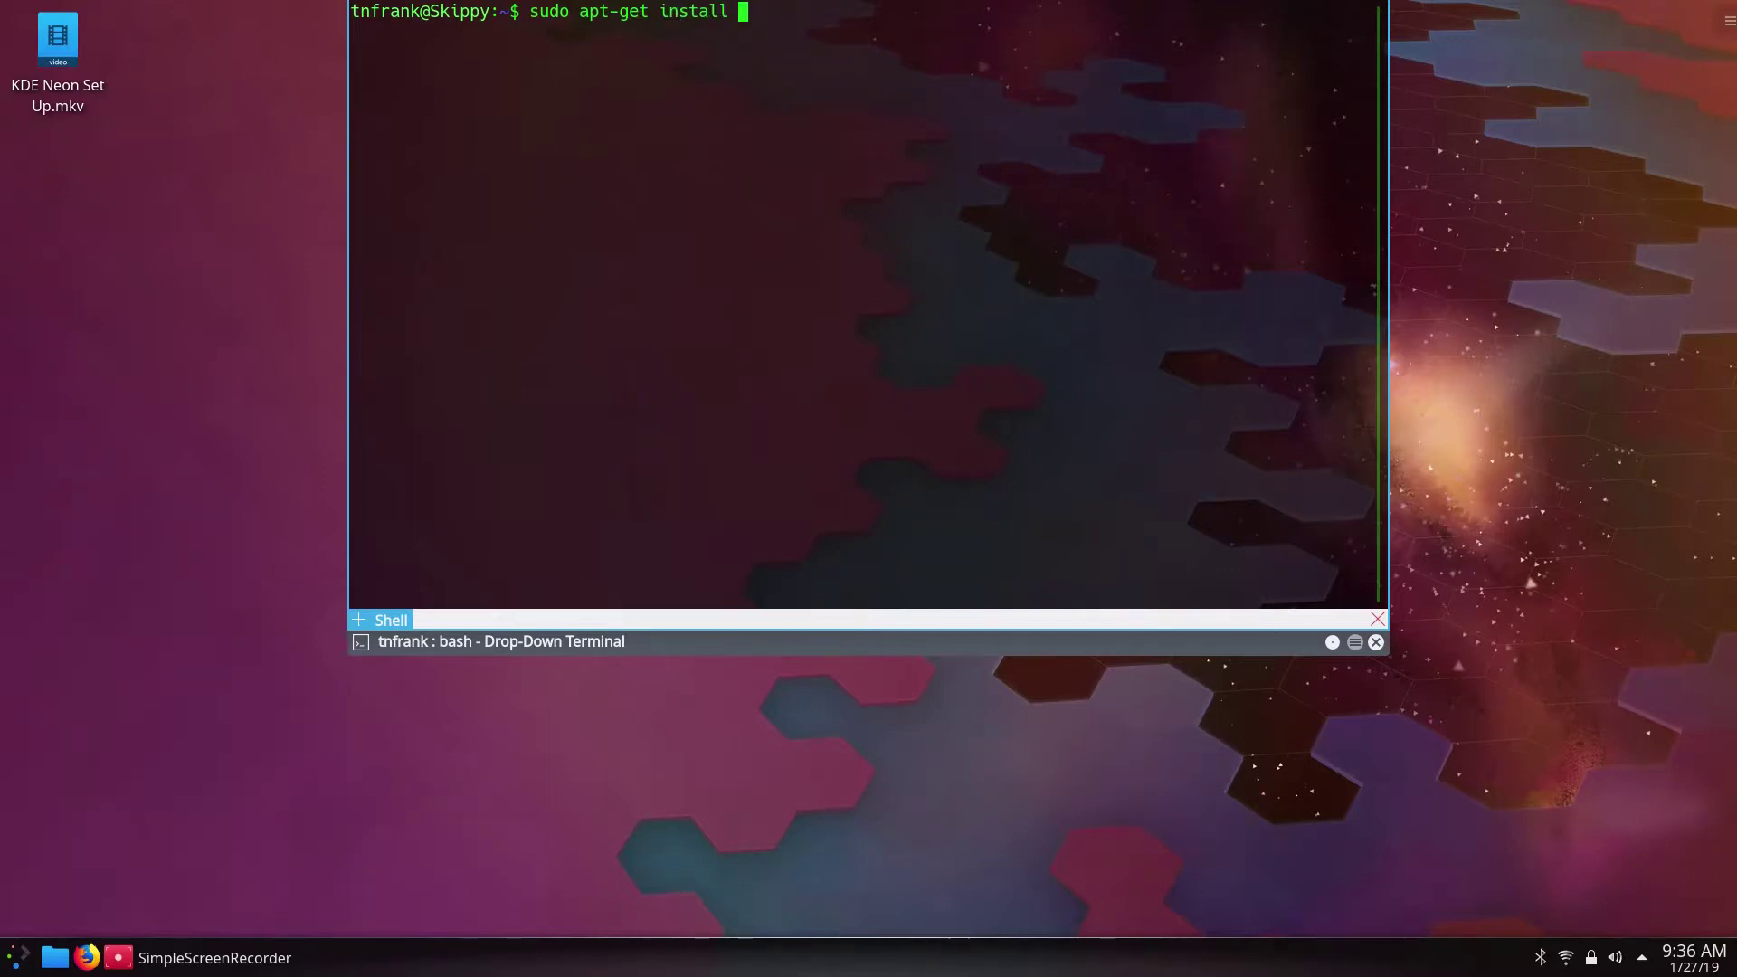
{"action": "type", "text": " shotwell"}
{"action": "key", "text": "Return"}
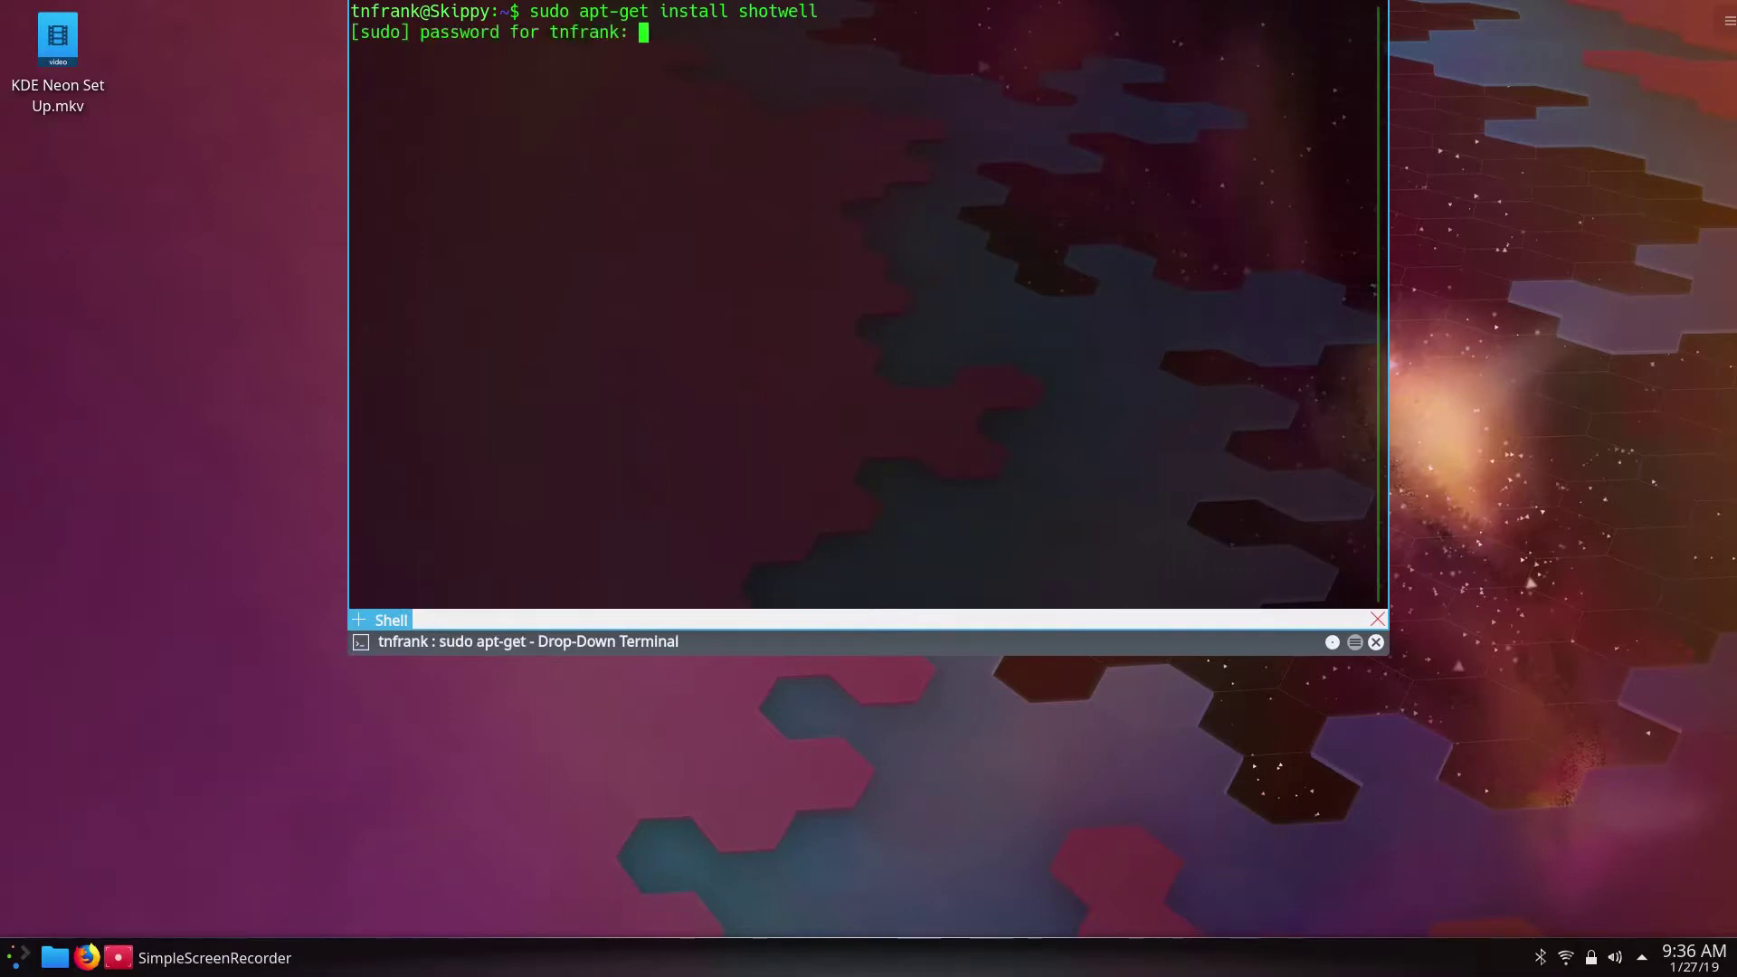
{"action": "key", "text": "Return"}
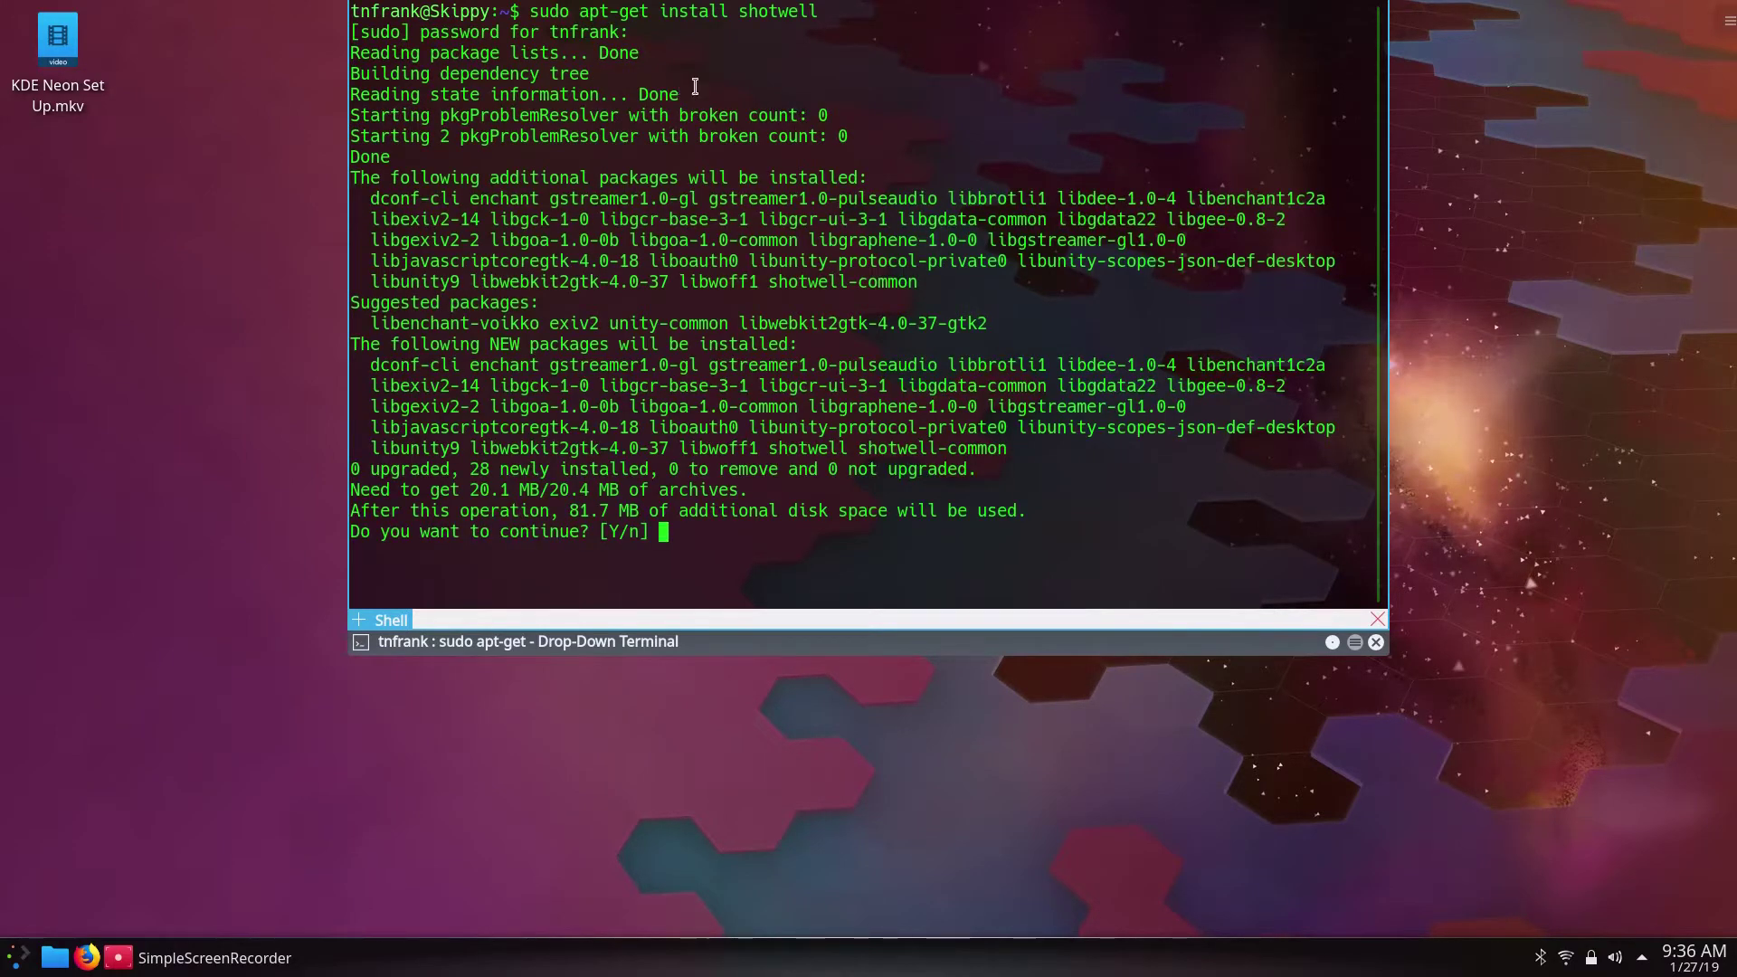
{"action": "key", "text": "Return"}
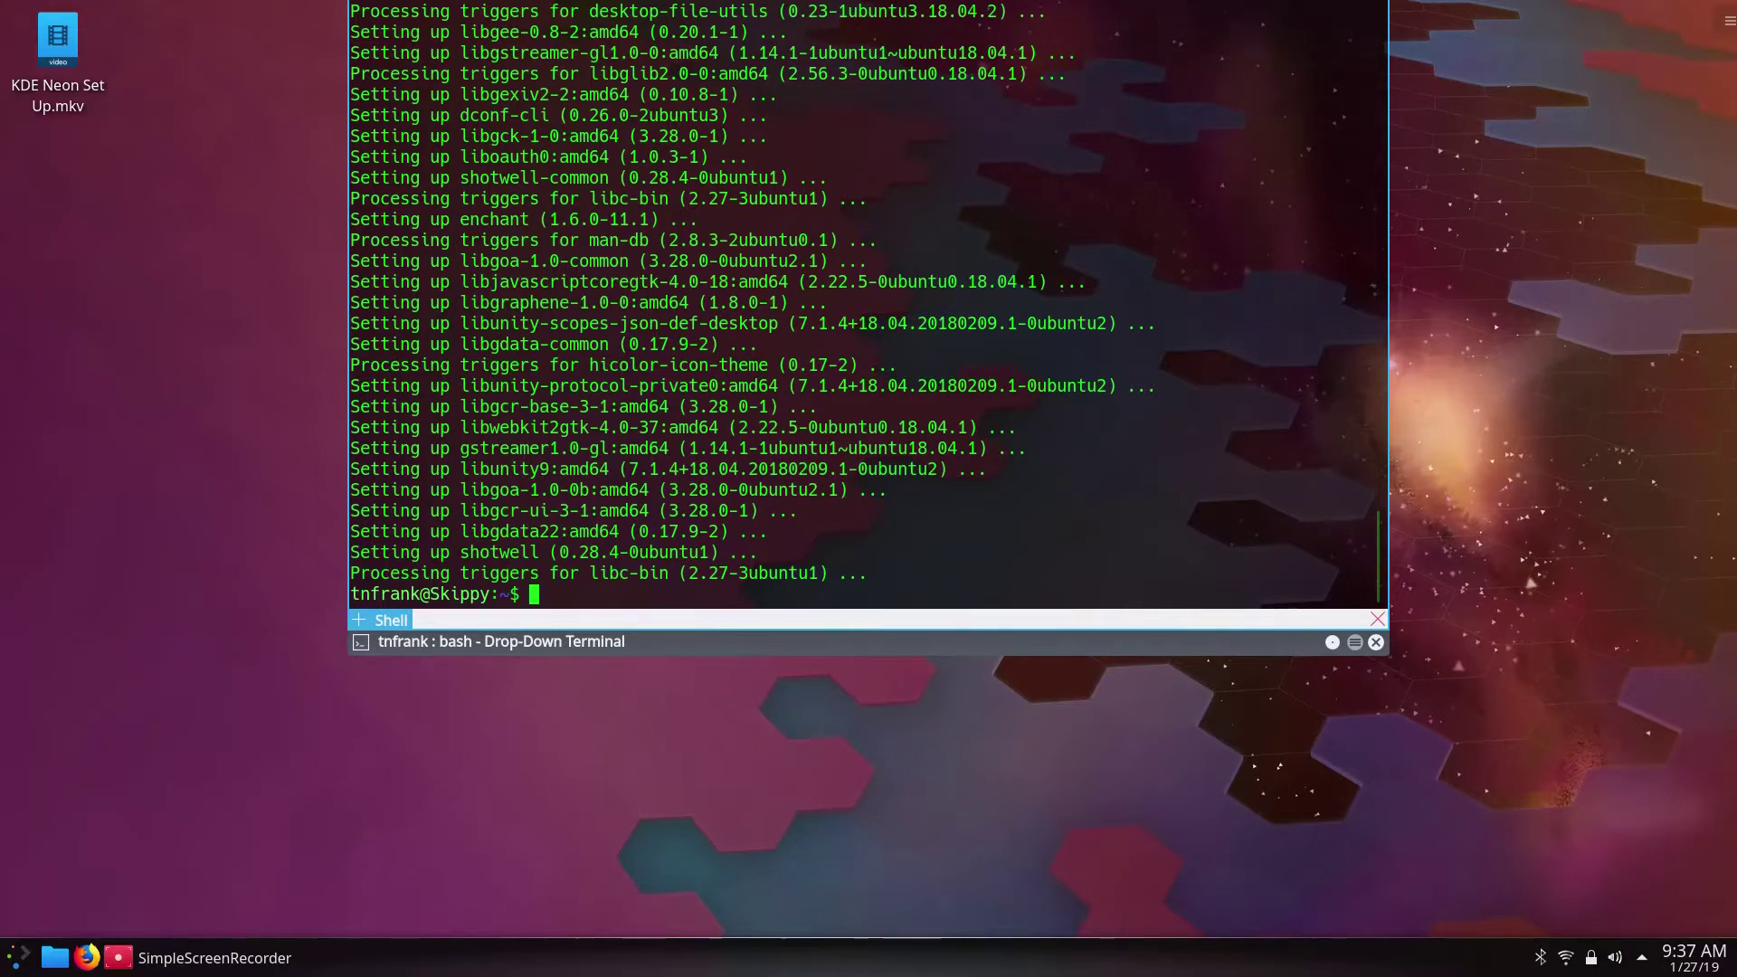
Step: Run sudo apt-get install libreoffice and agree to continue the installation
{"action": "type", "text": "sudo apt-get "}
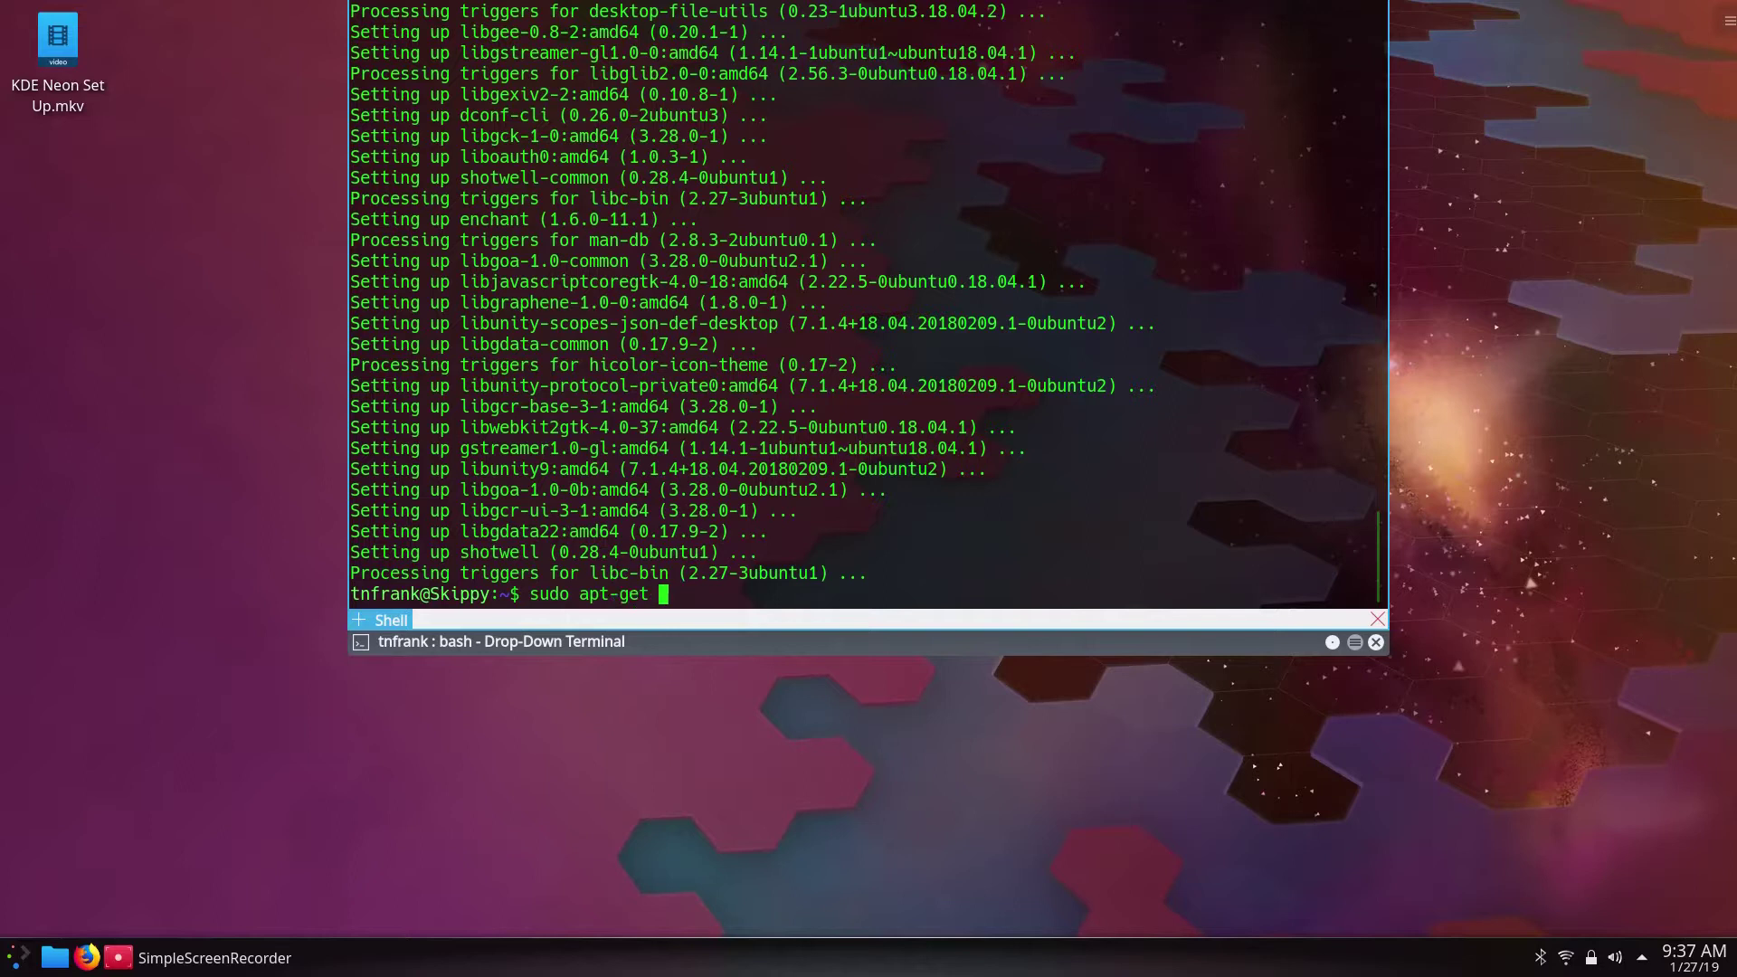
{"action": "type", "text": "install libreoffice"}
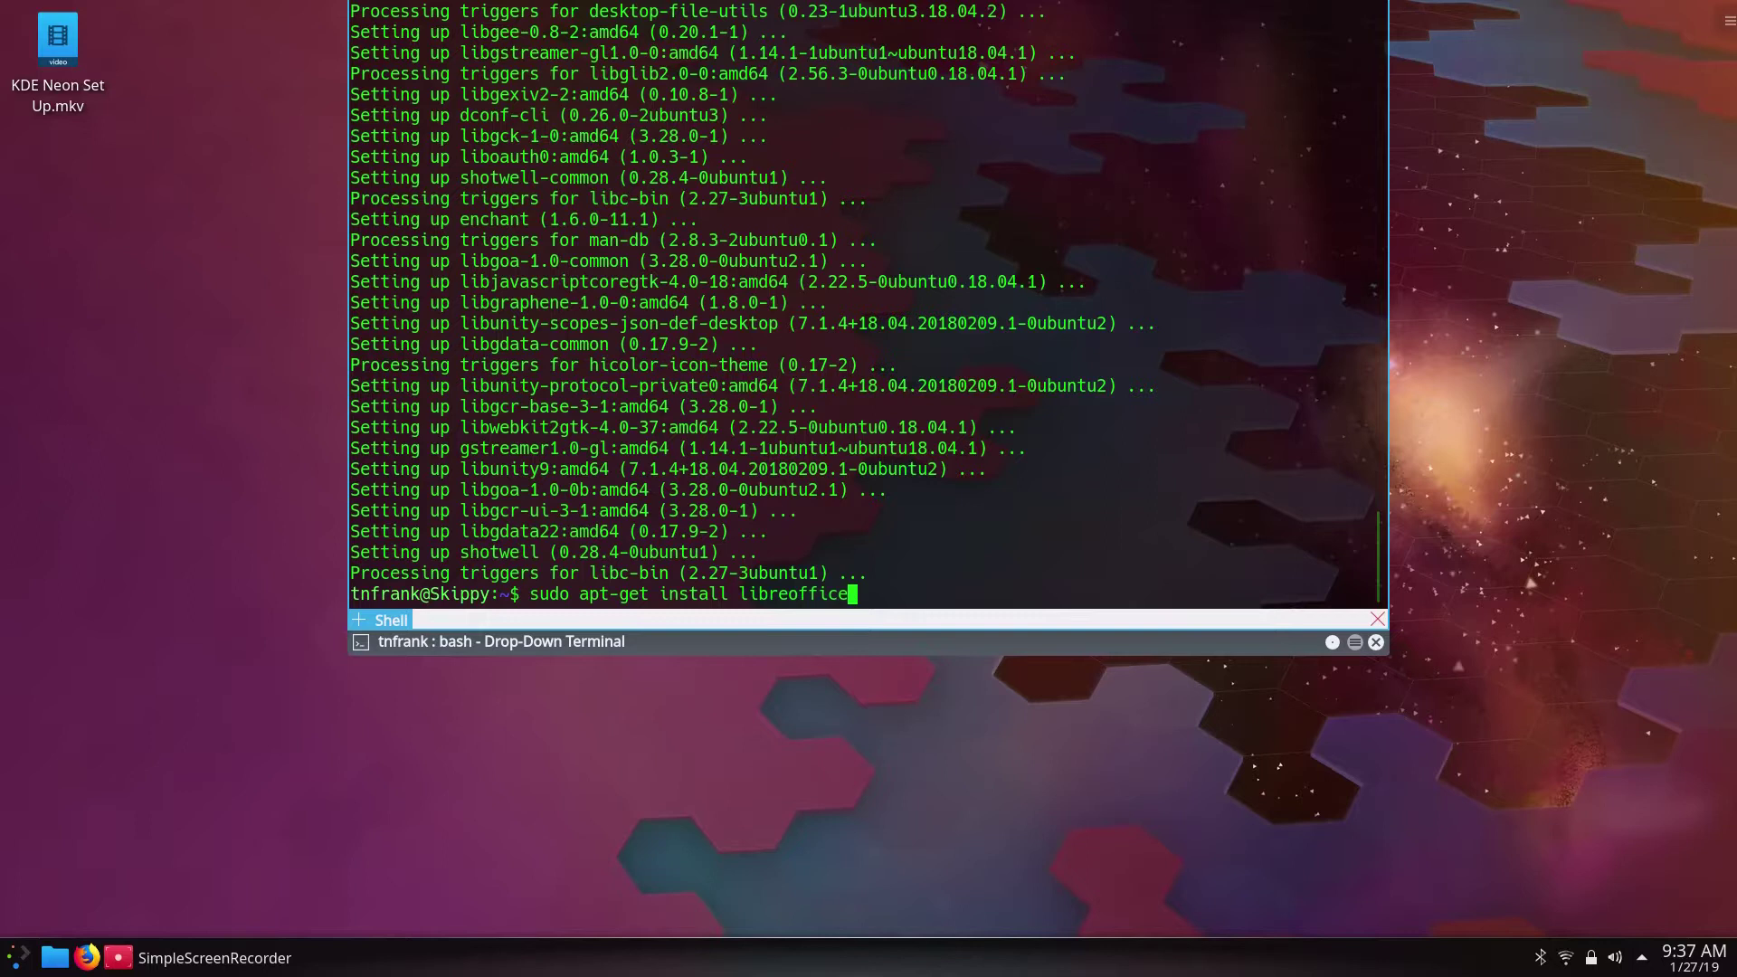
{"action": "key", "text": "Return"}
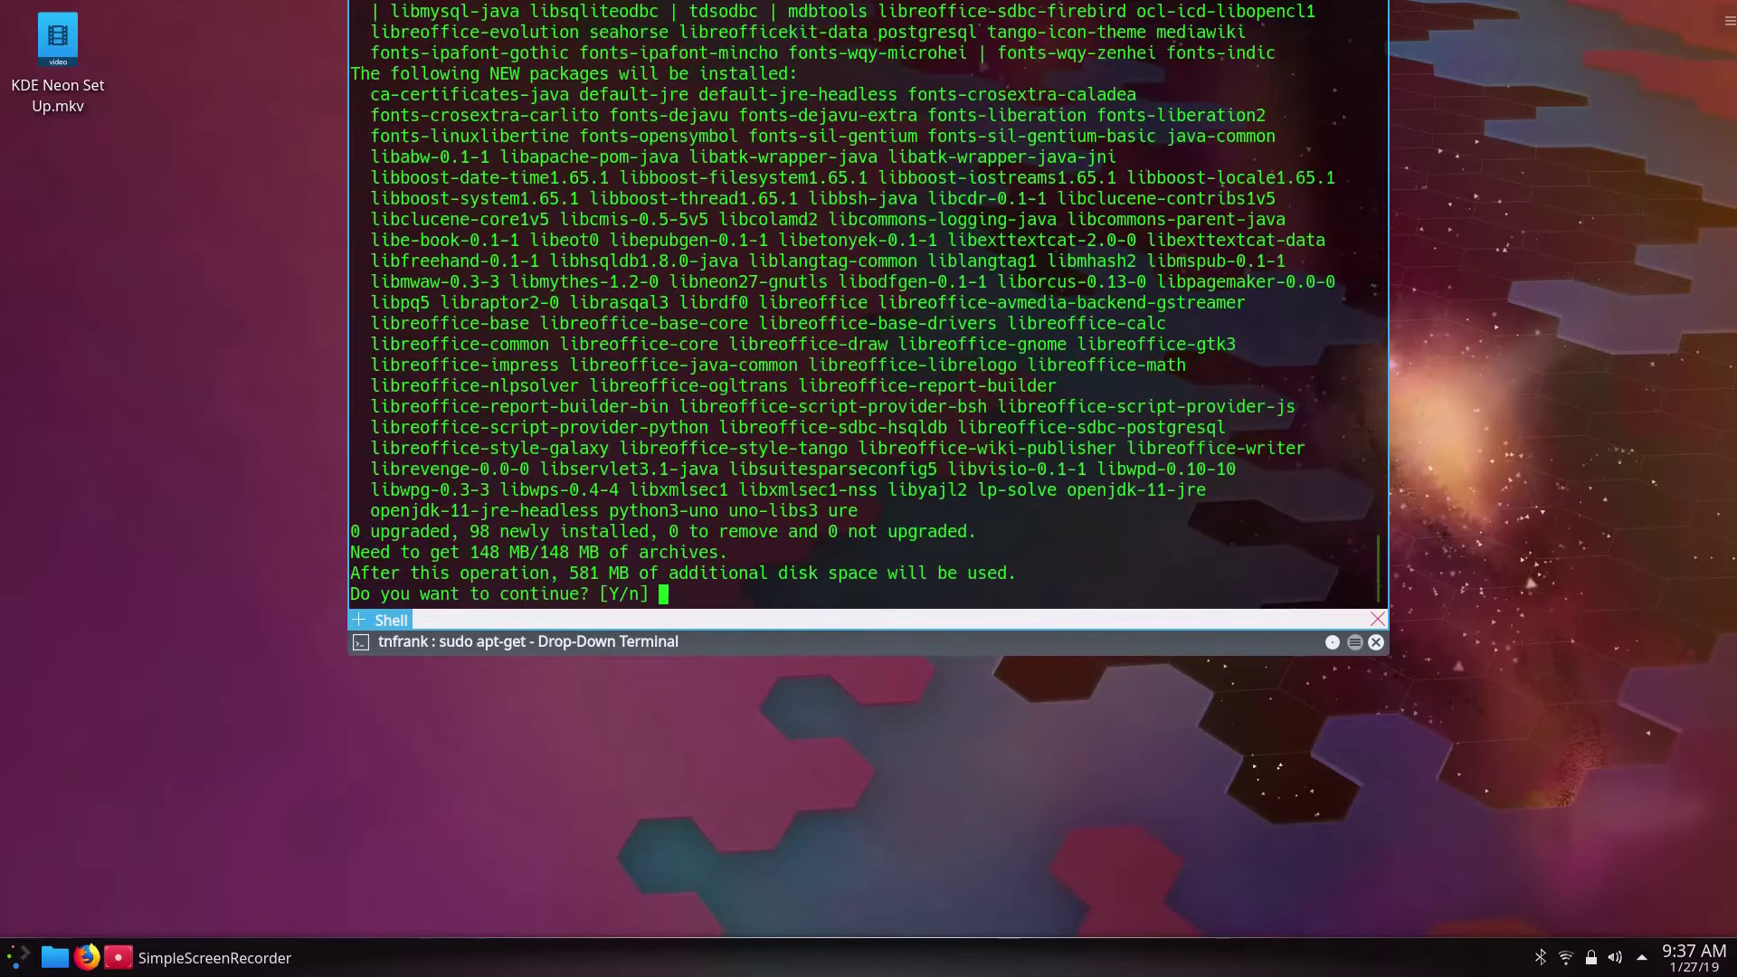
{"action": "key", "text": "Return"}
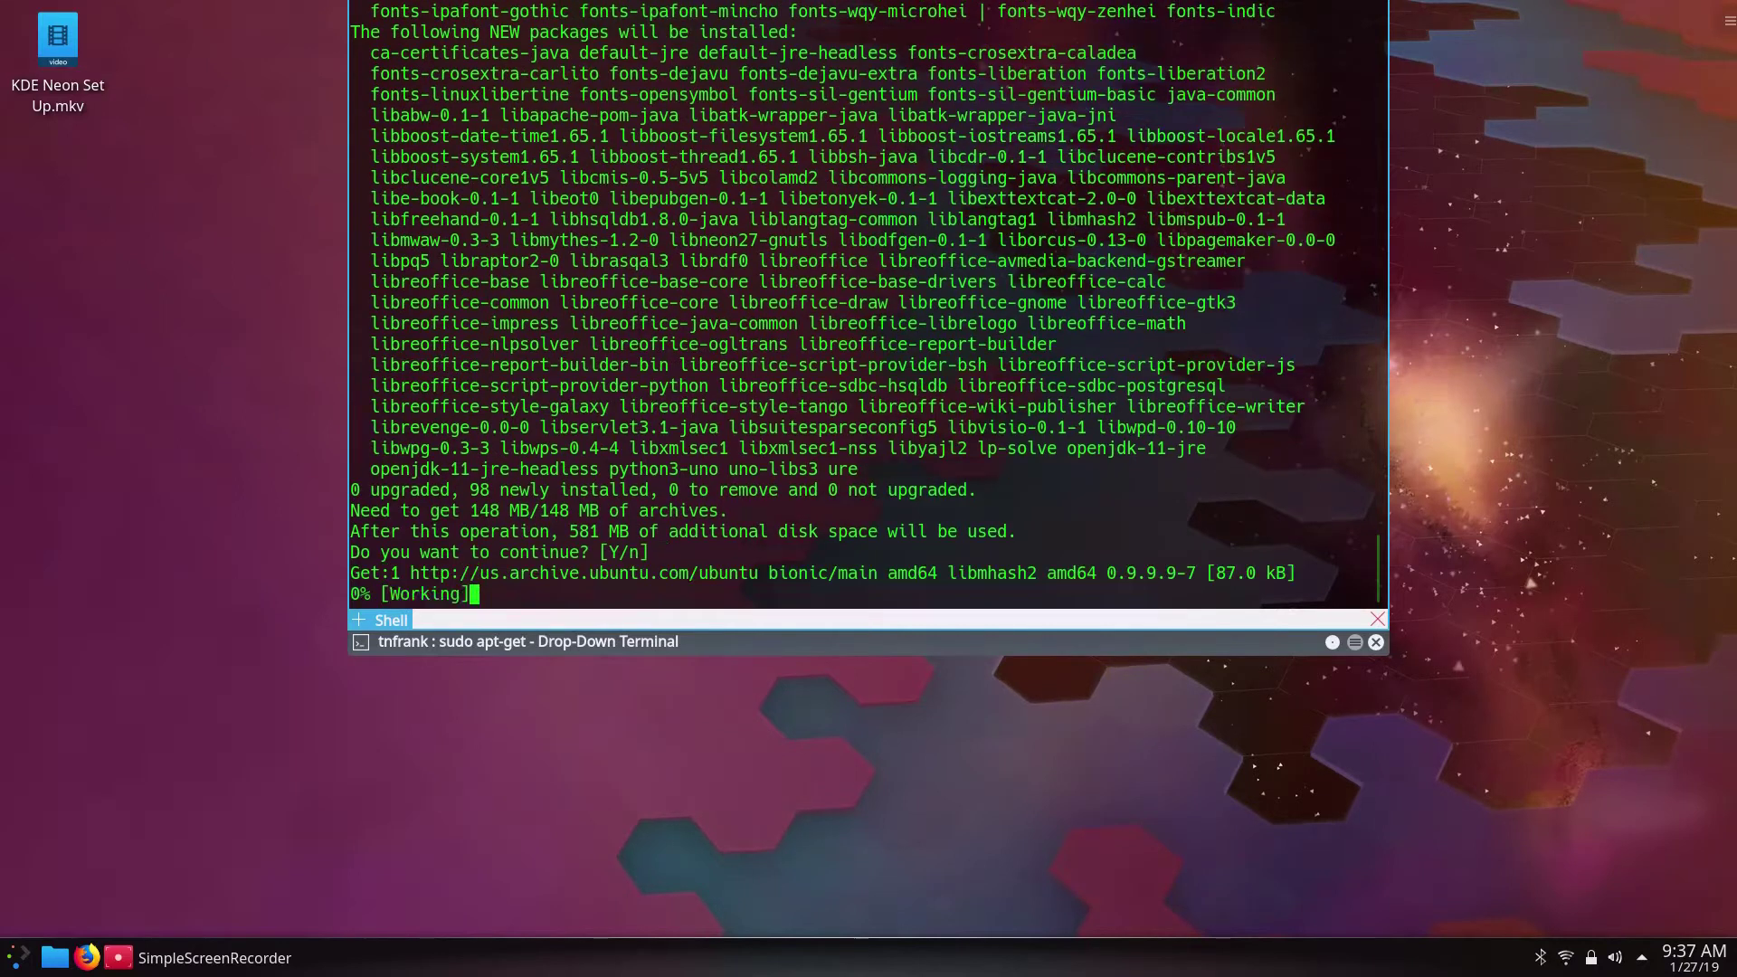